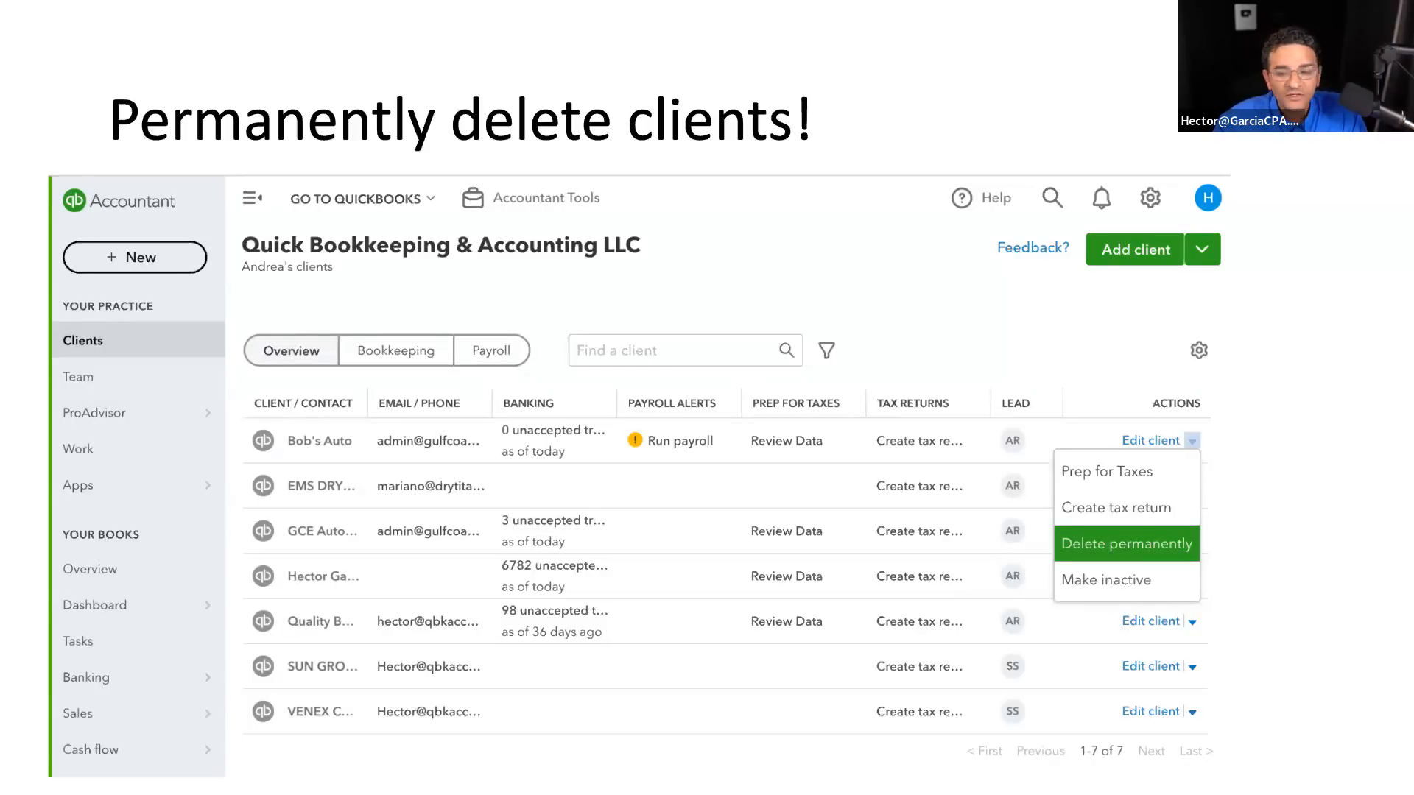
Step: Advance the slideshow to the "Desktop app for Mac! for QBO" slide and leave presentation mode
key("Right")
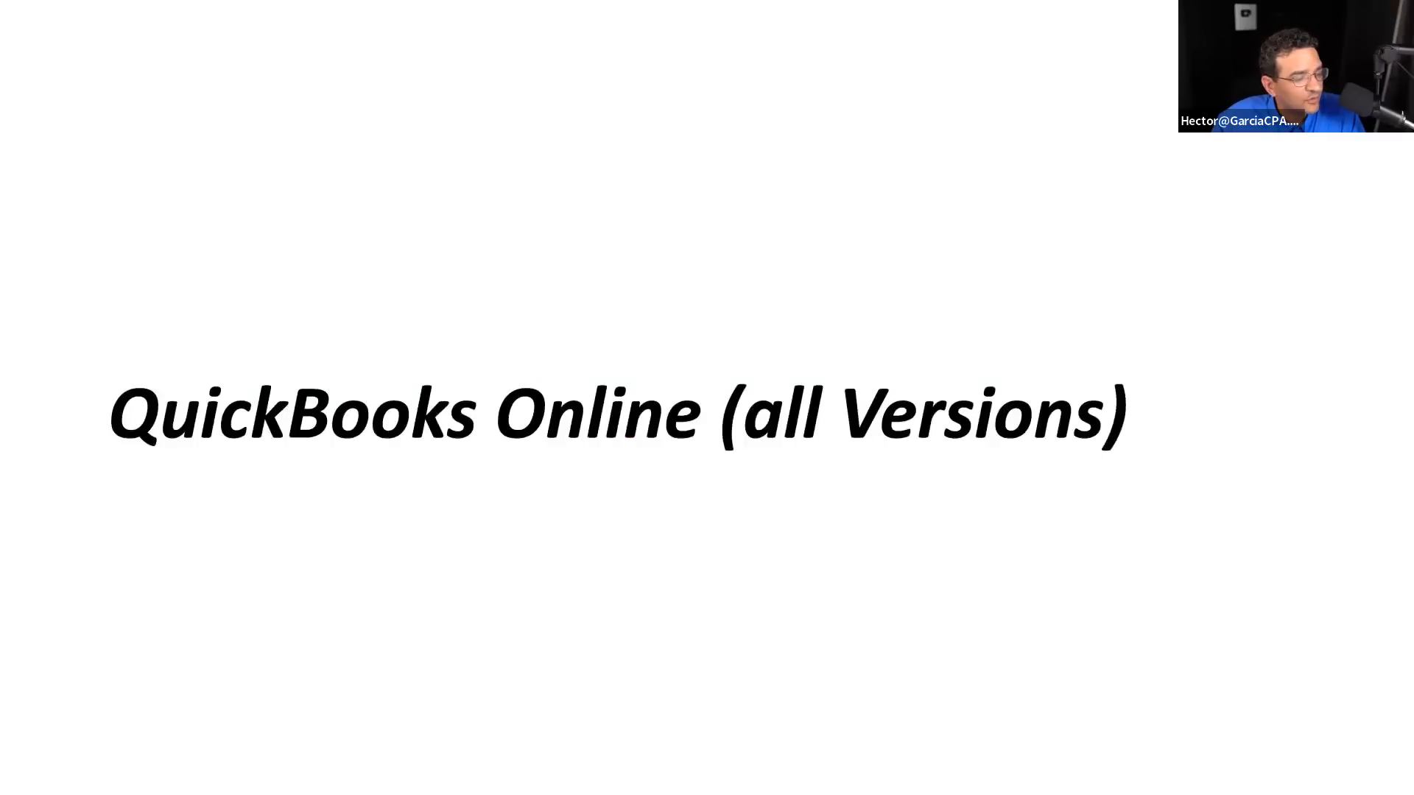
key("Right")
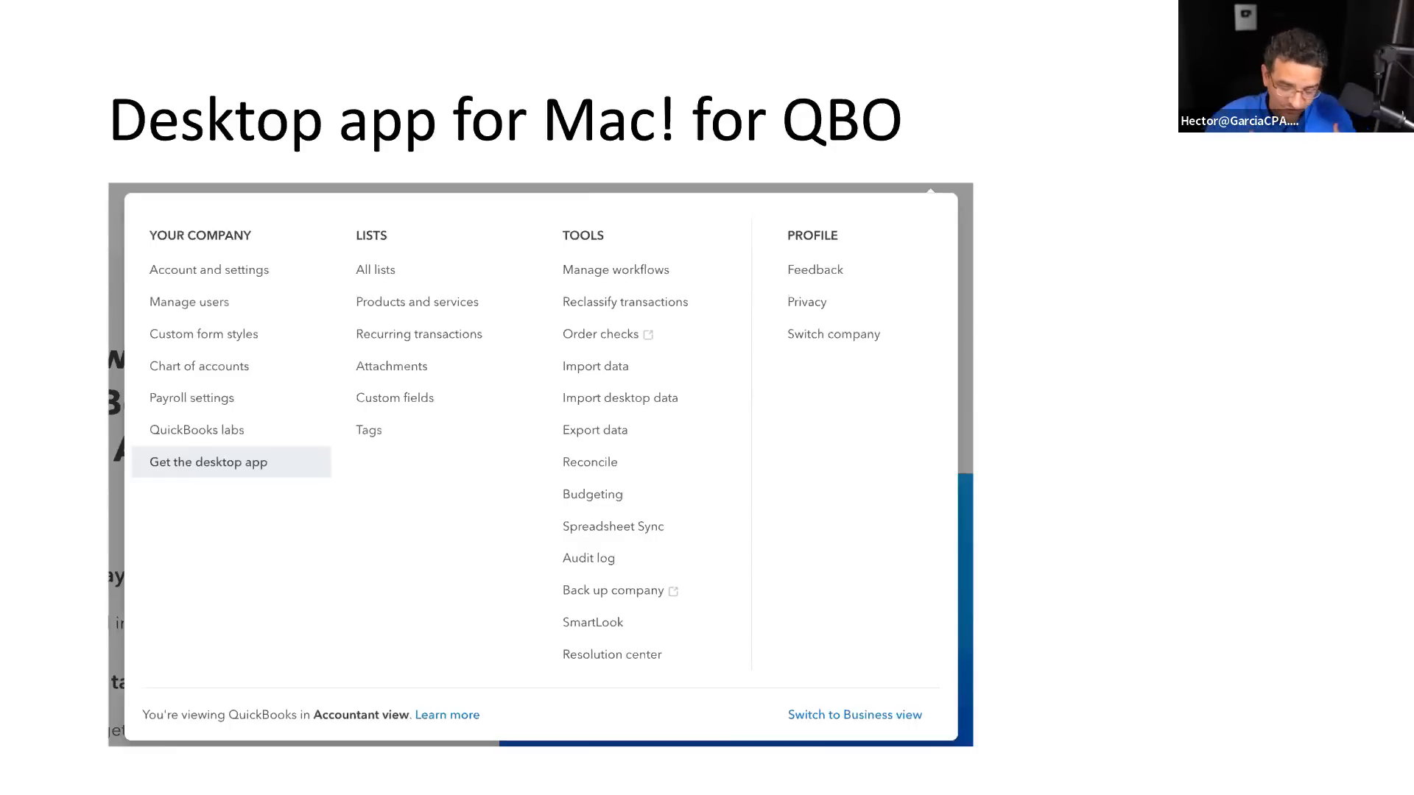
key("Right")
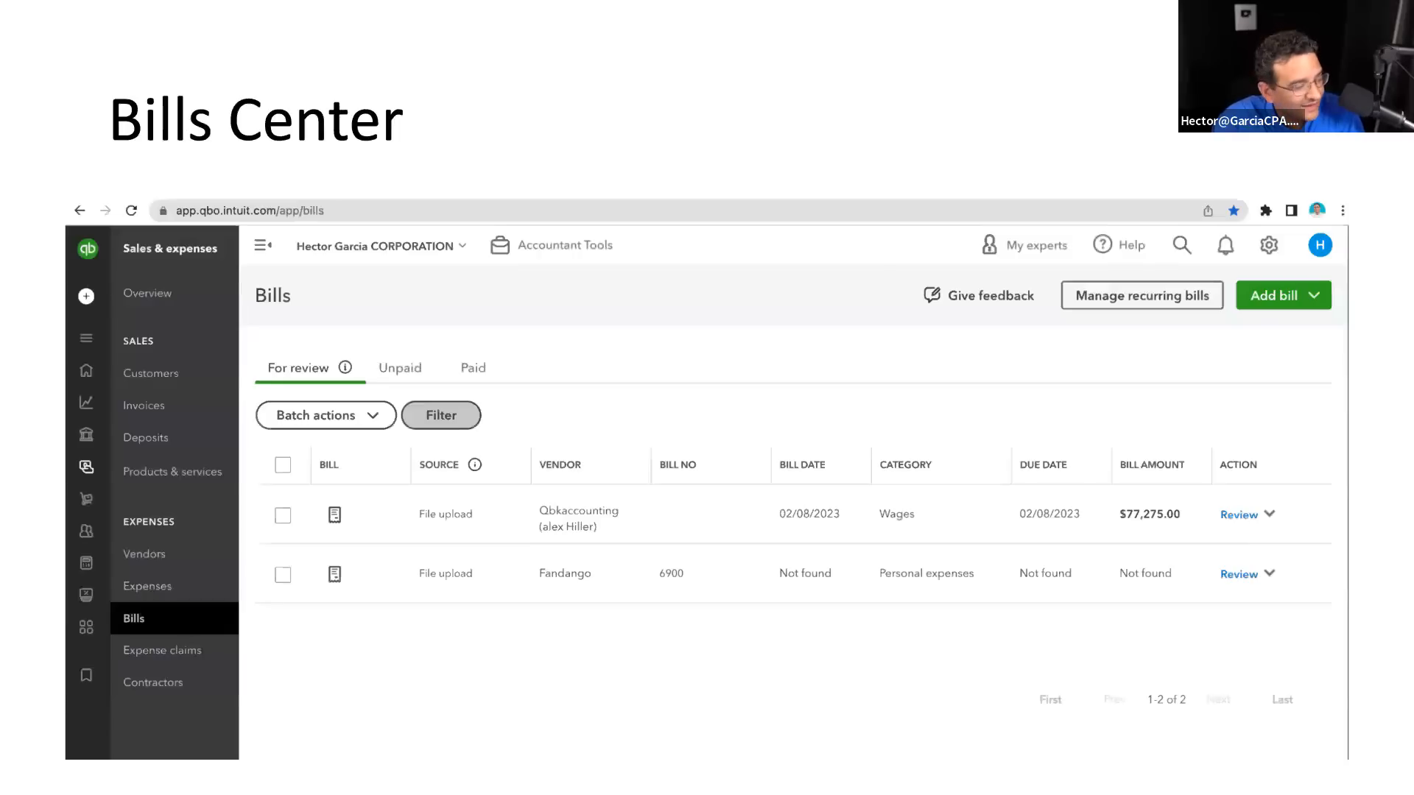
key("Left")
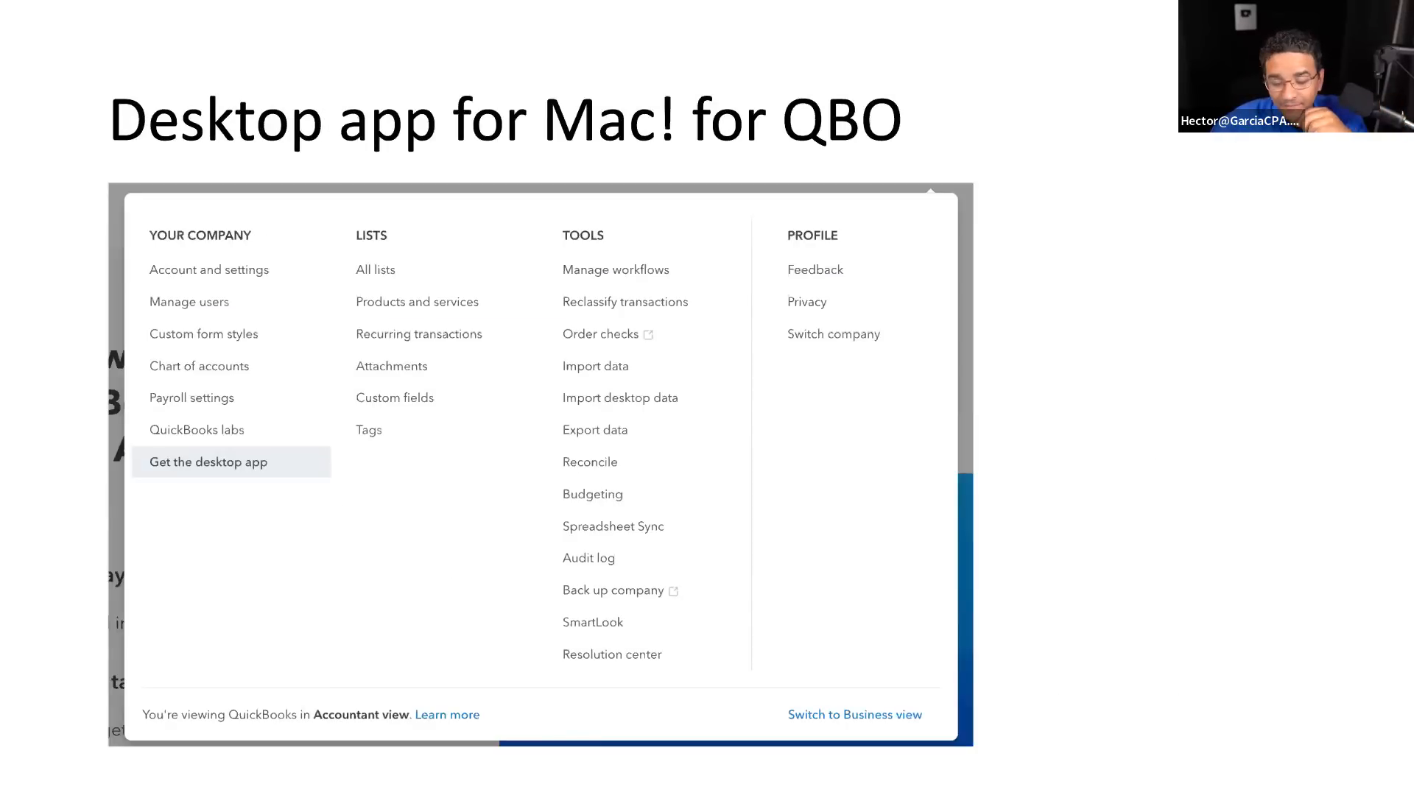
key("Escape")
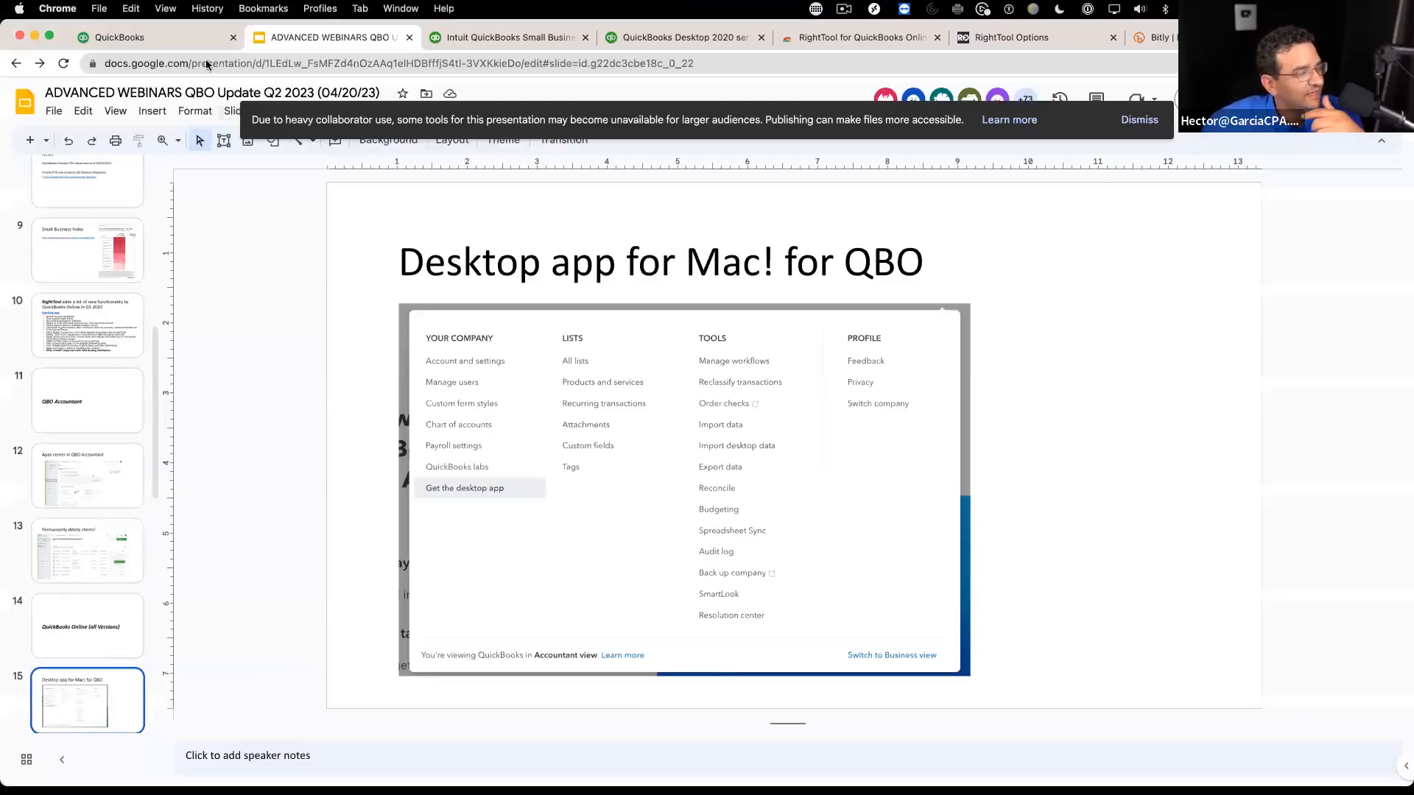
Step: Switch to QuickBooks Online and view the Get the desktop app page through to its download option
left_click(169, 39)
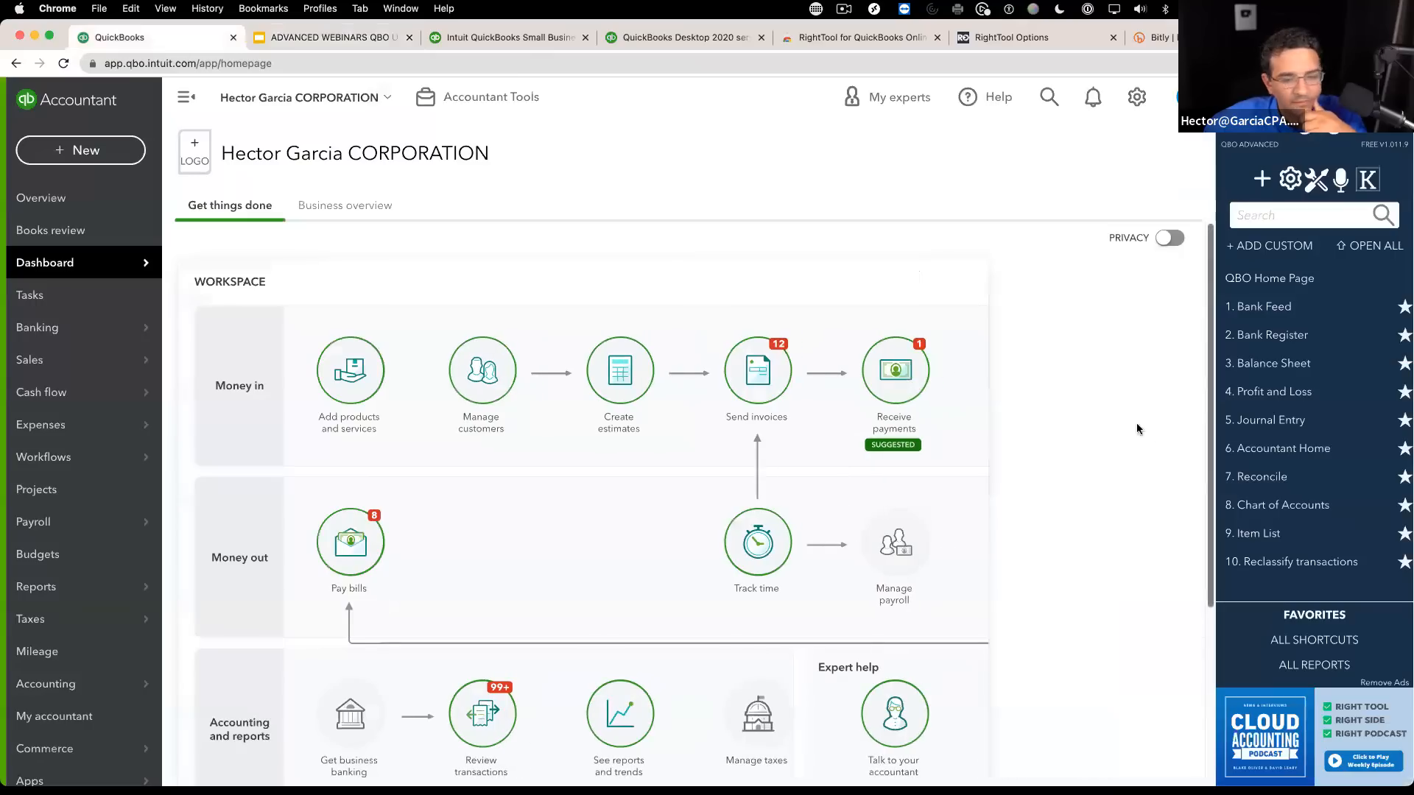
left_click(186, 96)
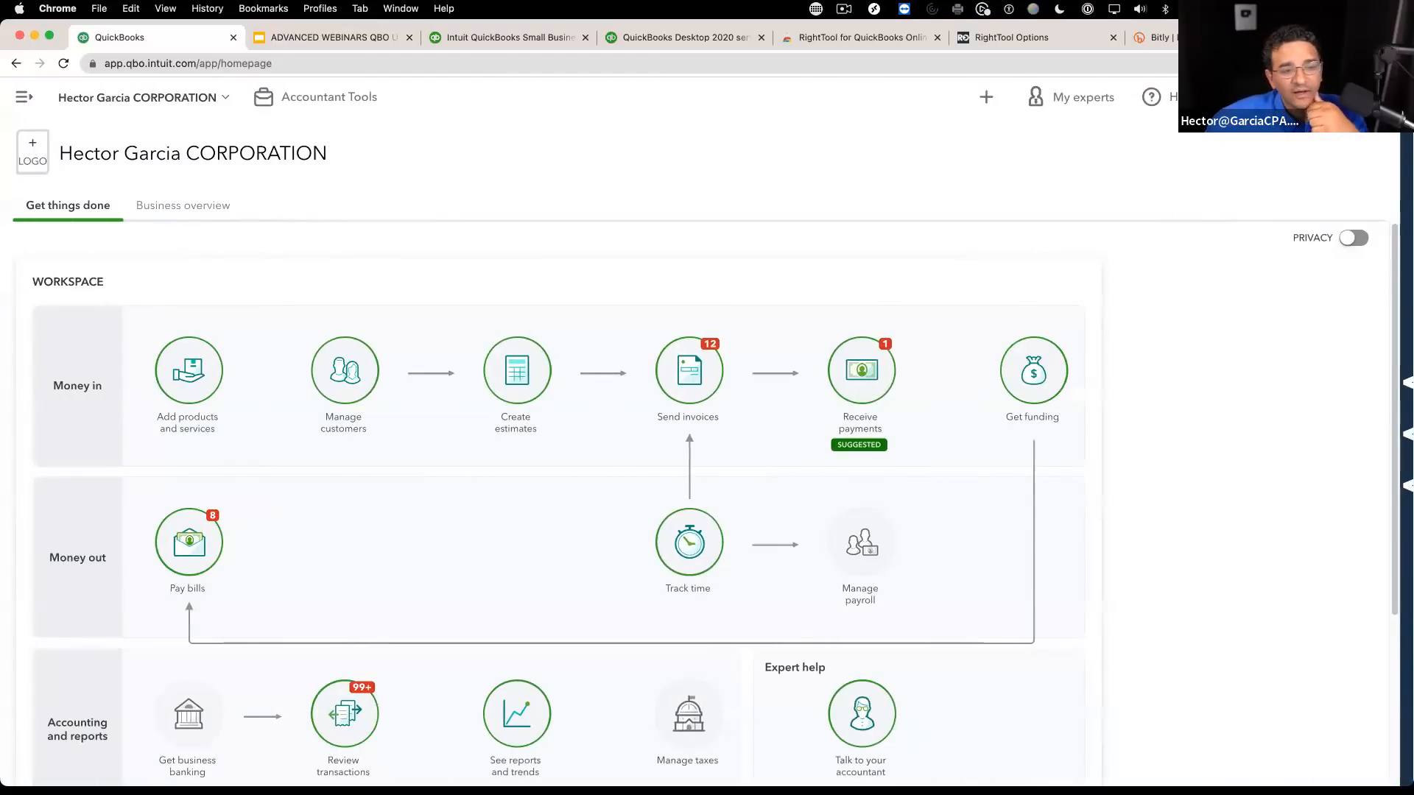
left_click(1324, 97)
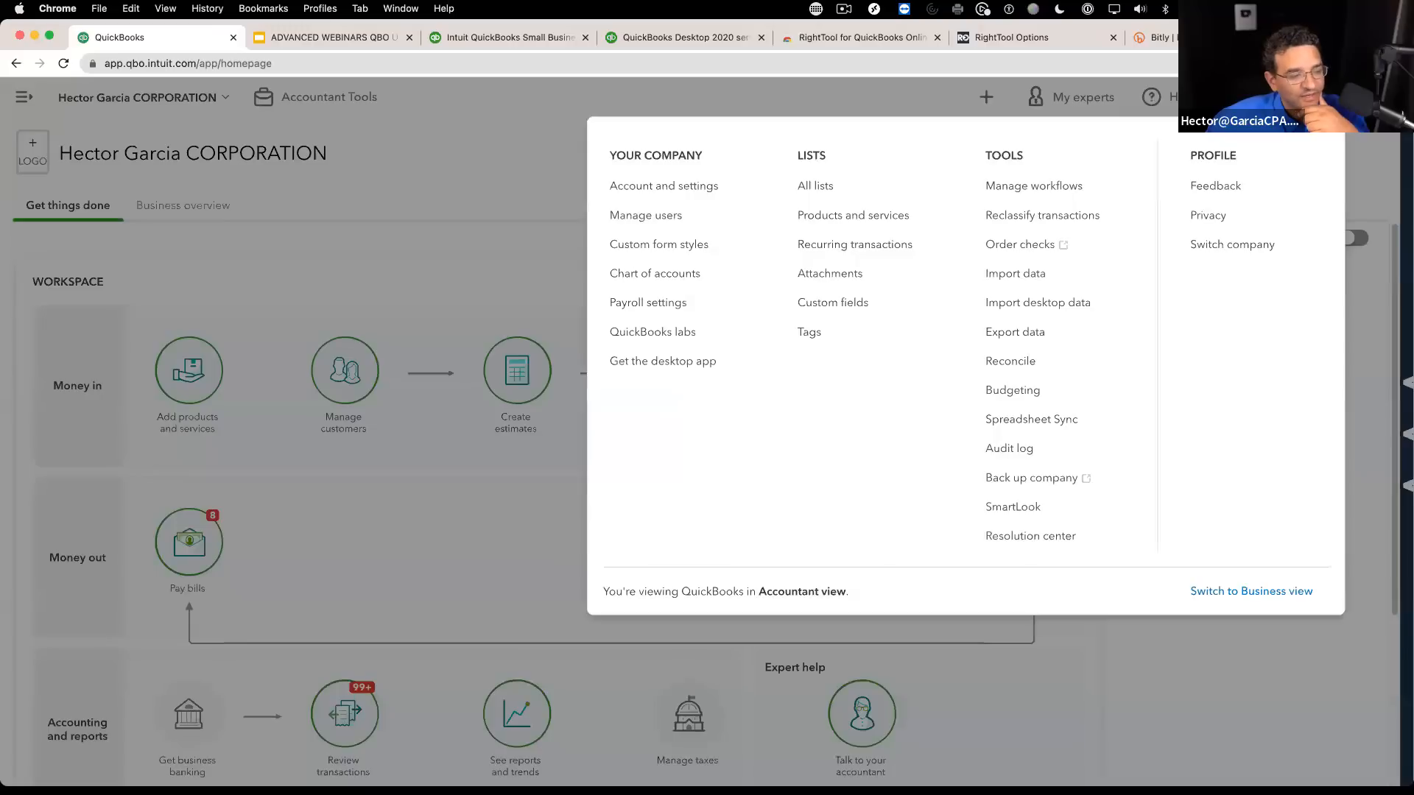
left_click(671, 368)
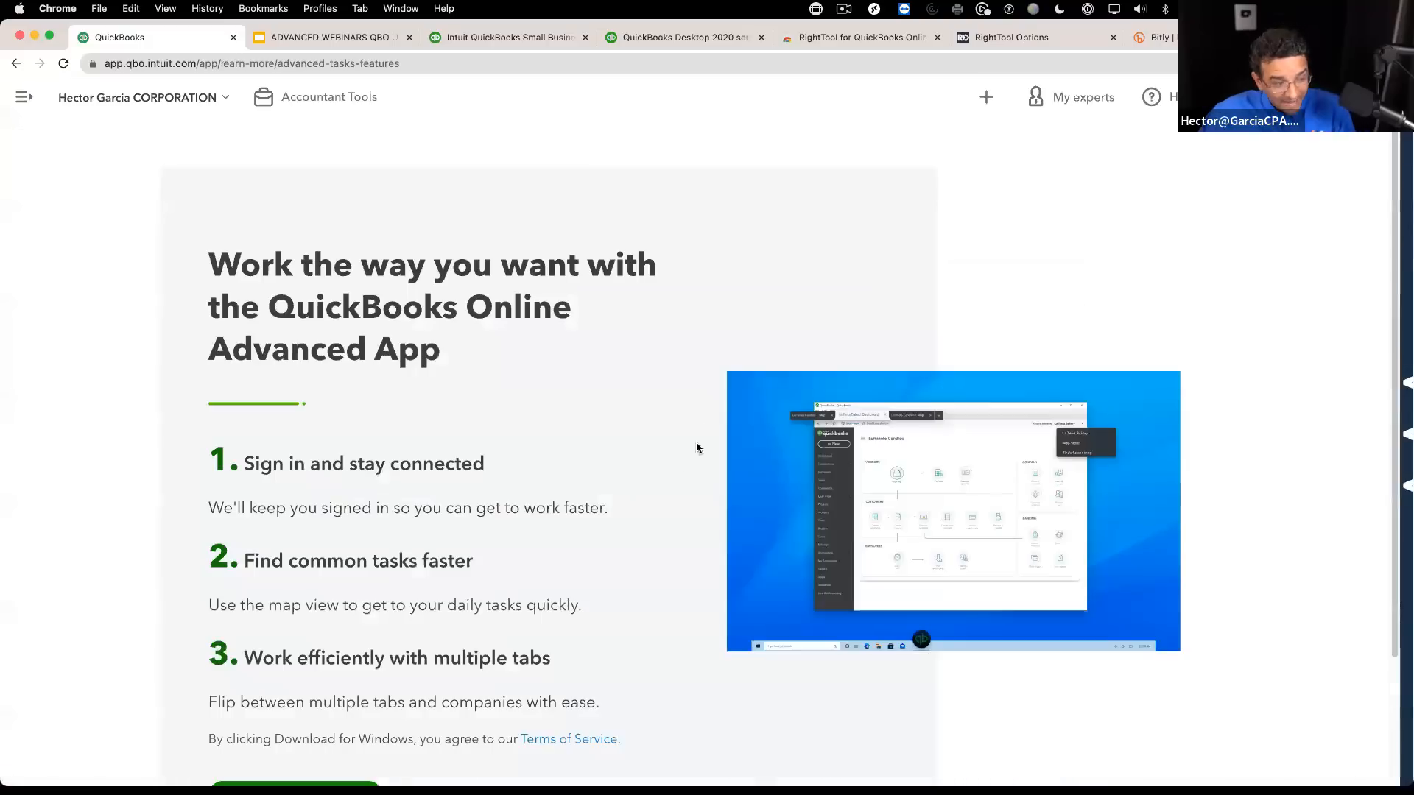
scroll(436, 364, "down", 3)
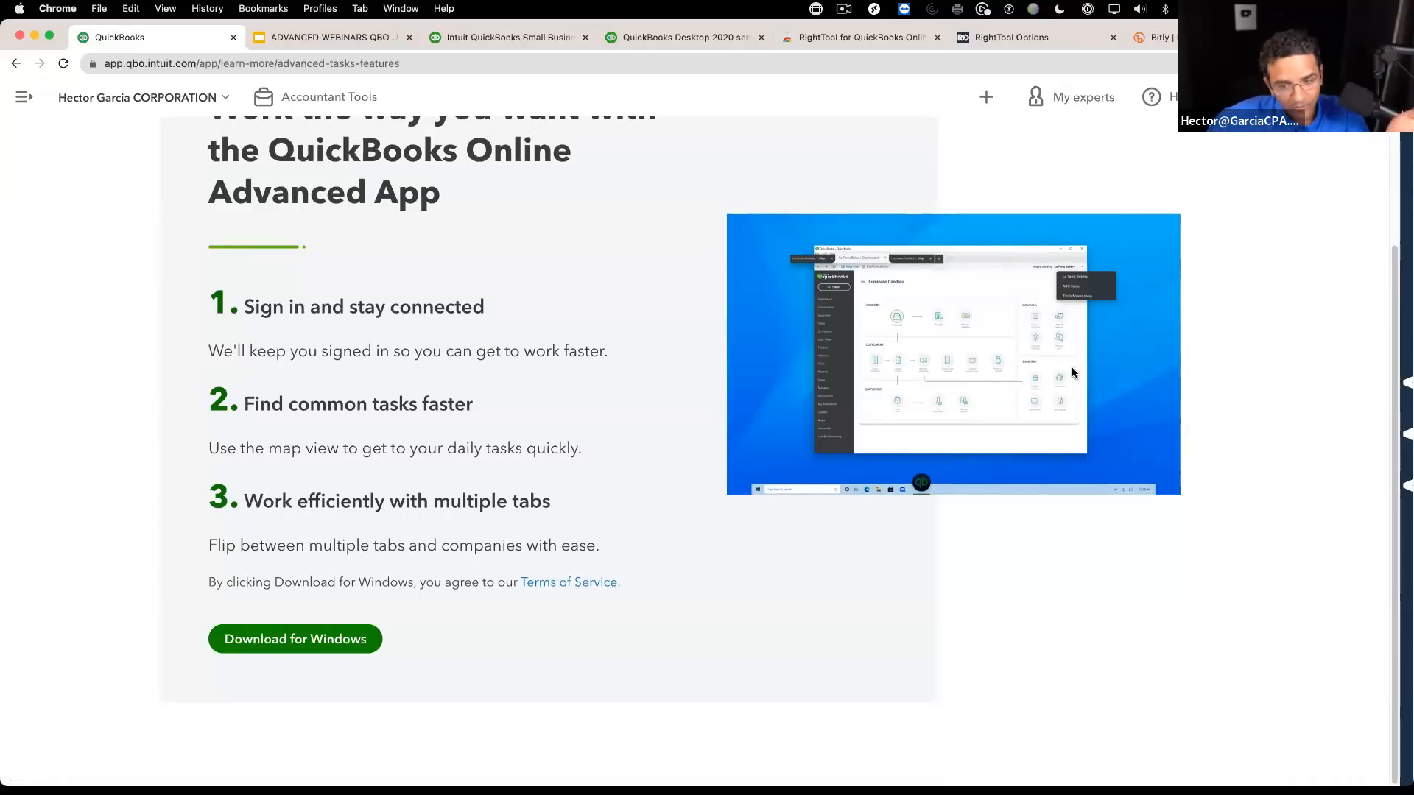
Step: Return to the webinar slides in Google Slides, resume the presentation and advance to the Bills Center slide
left_click(347, 36)
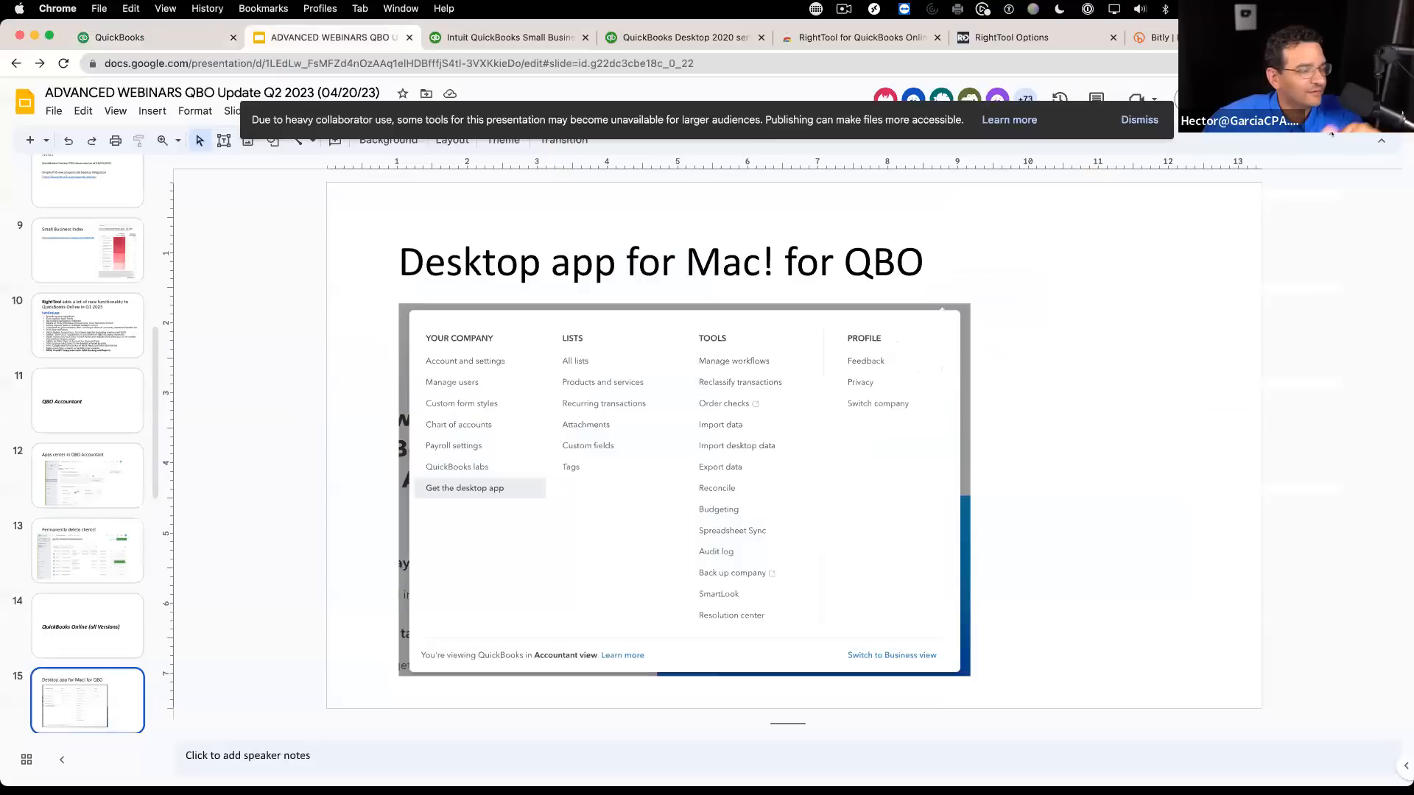
key("super+Return")
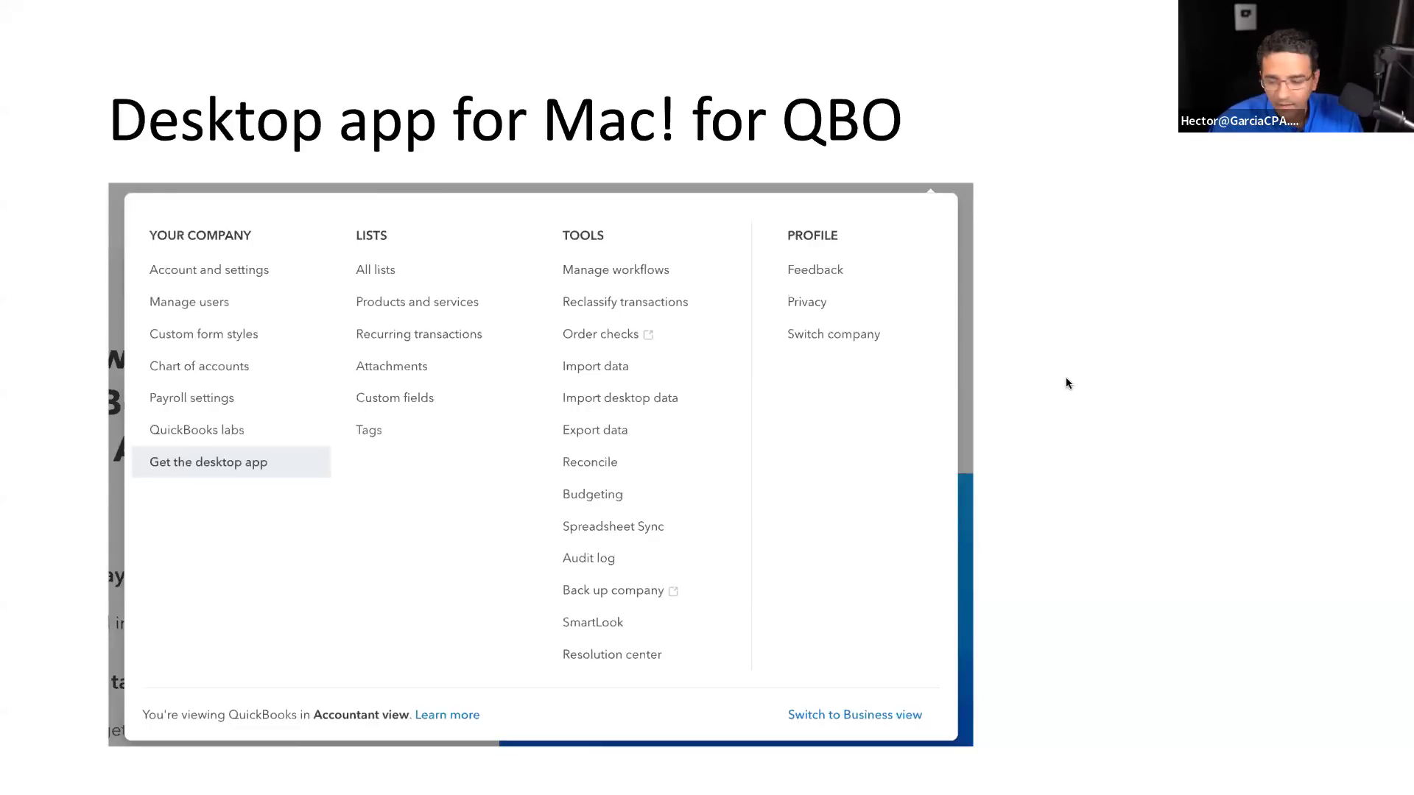
key("Right")
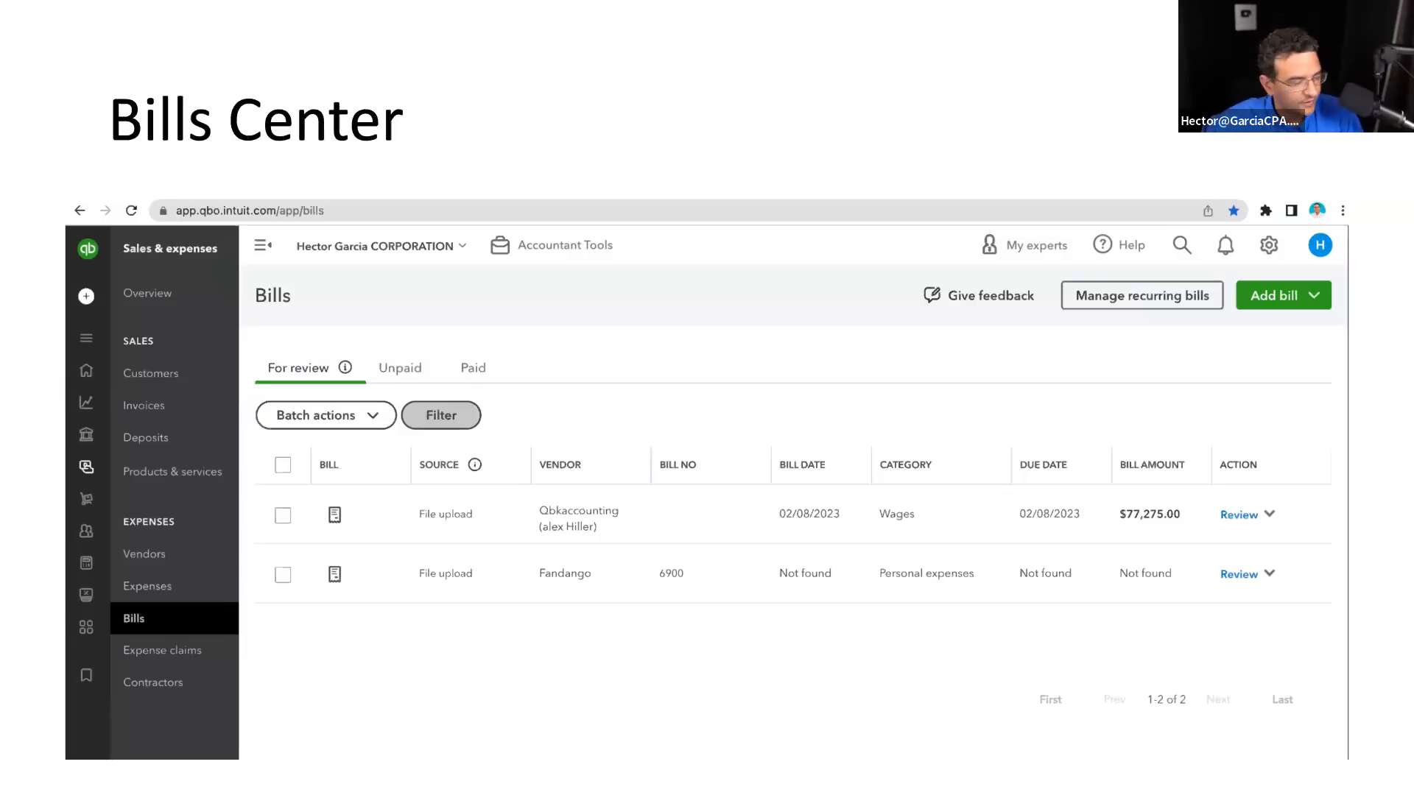
Step: Leave the presentation, switch to QuickBooks Online and open the Bills page under Expenses
key("Escape")
left_click(139, 40)
scroll(246, 287, "up", 3)
left_click(23, 97)
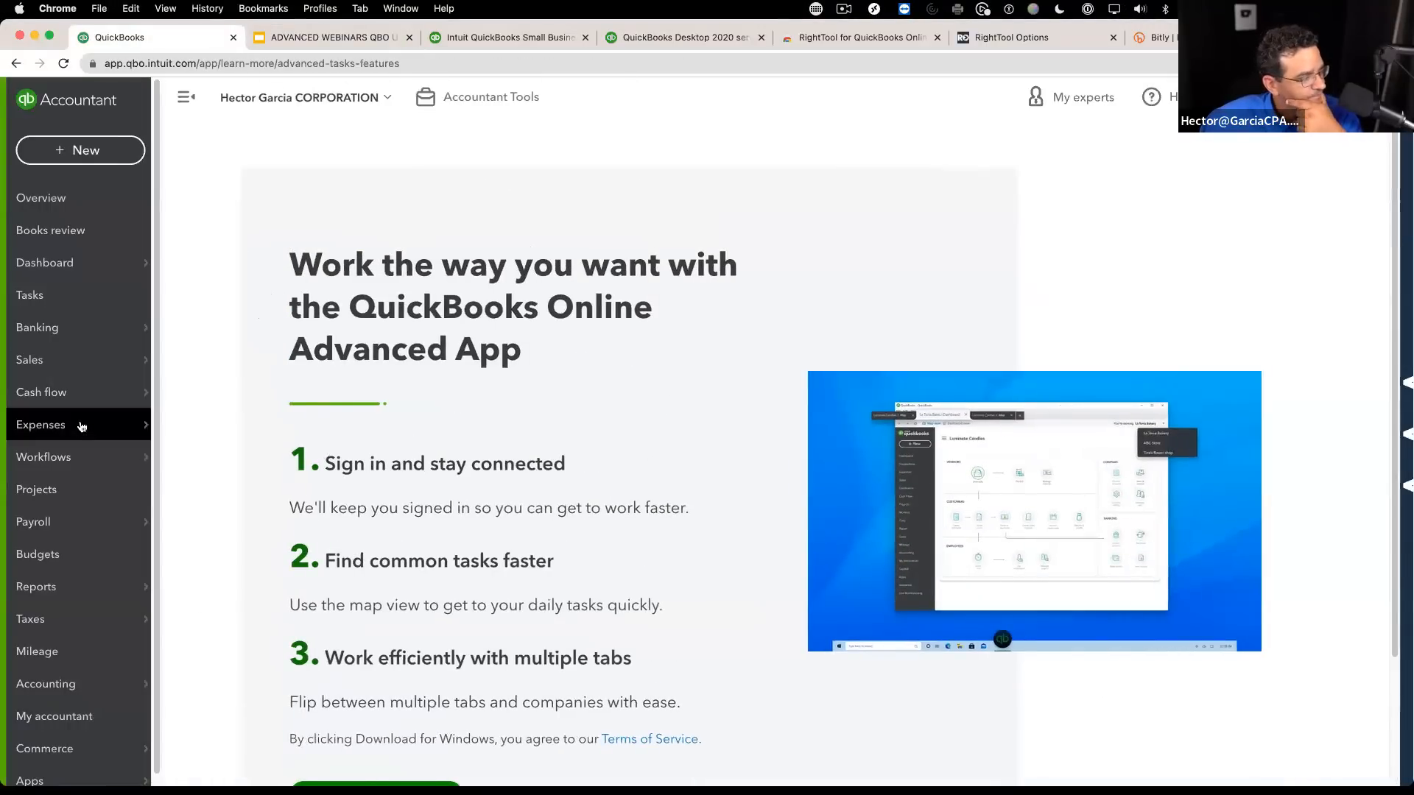
mouse_move(49, 362)
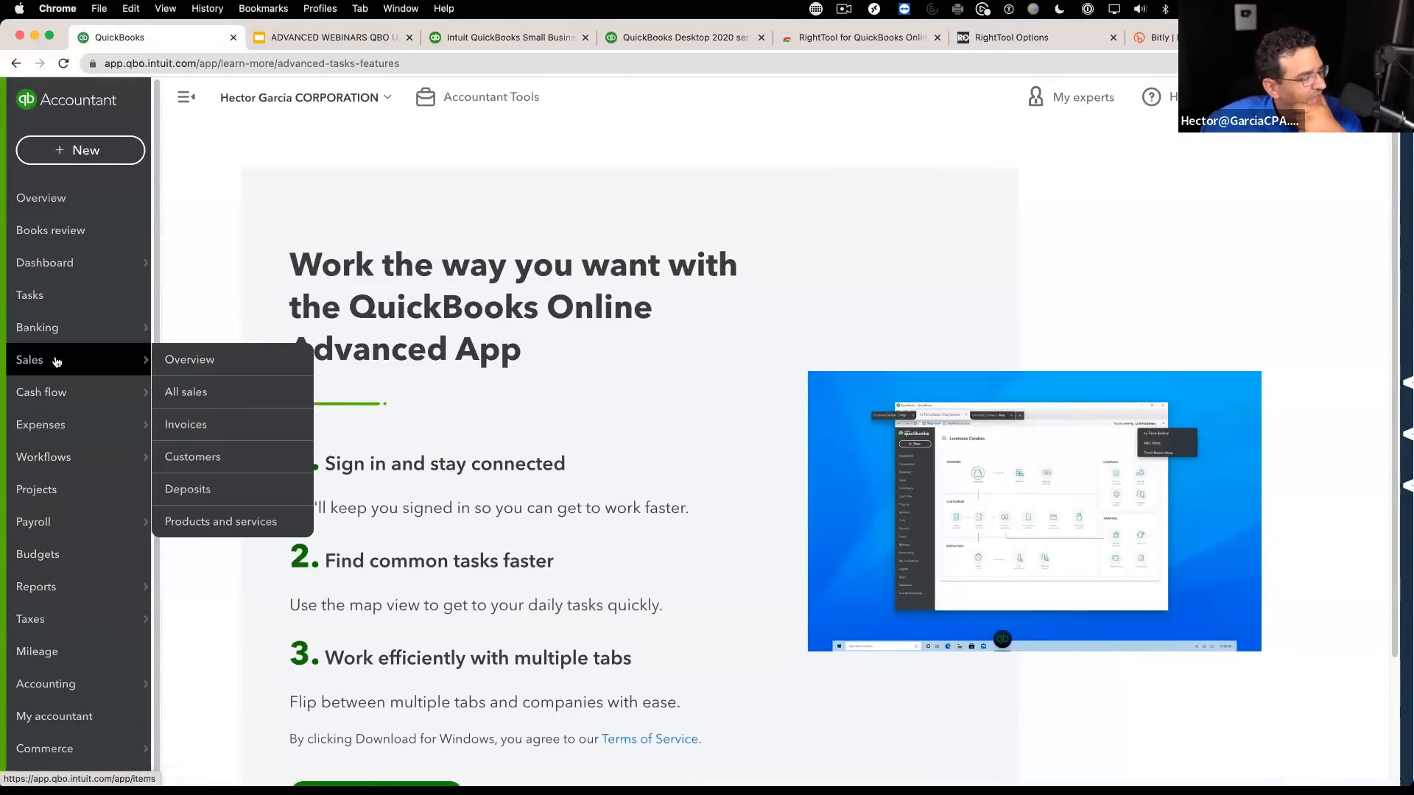
mouse_move(104, 428)
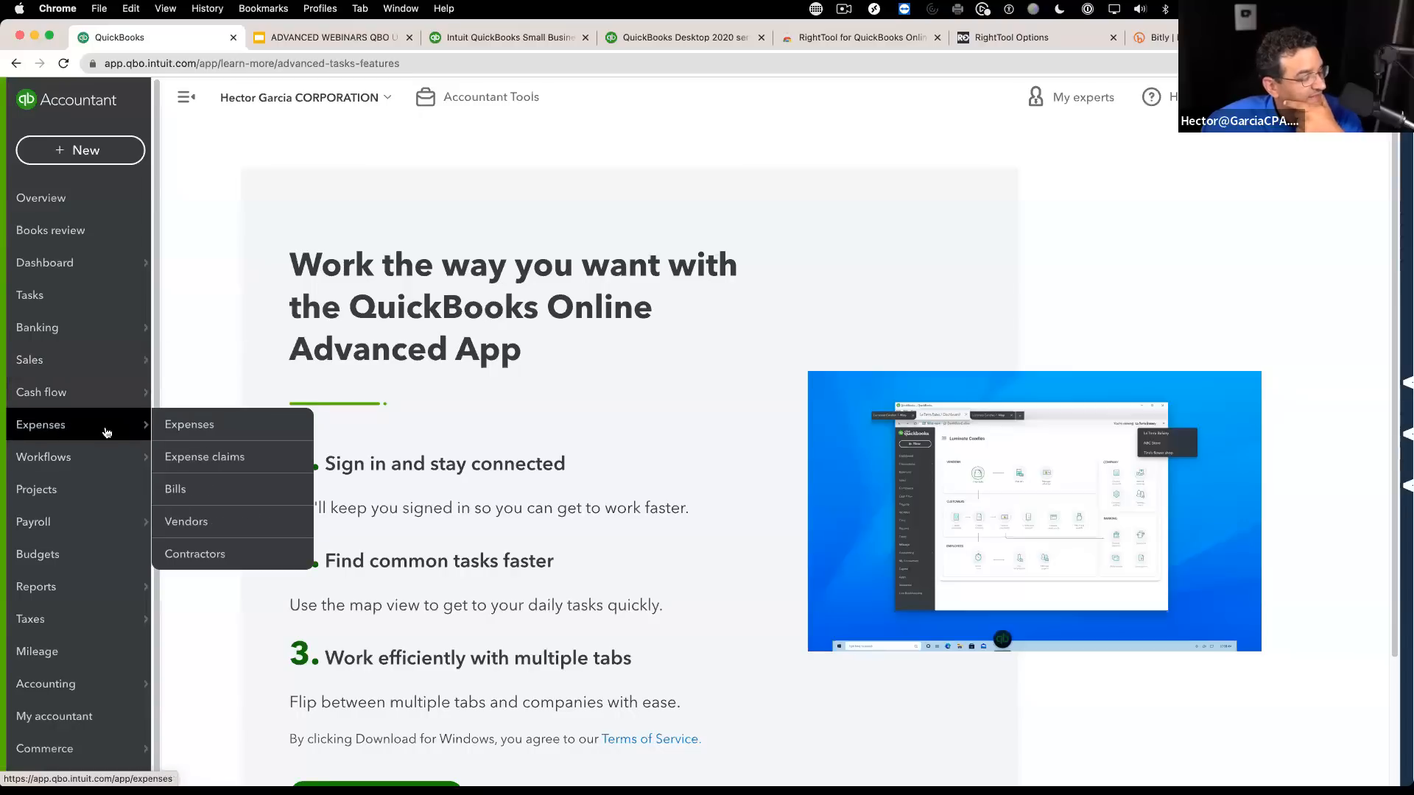
left_click(176, 490)
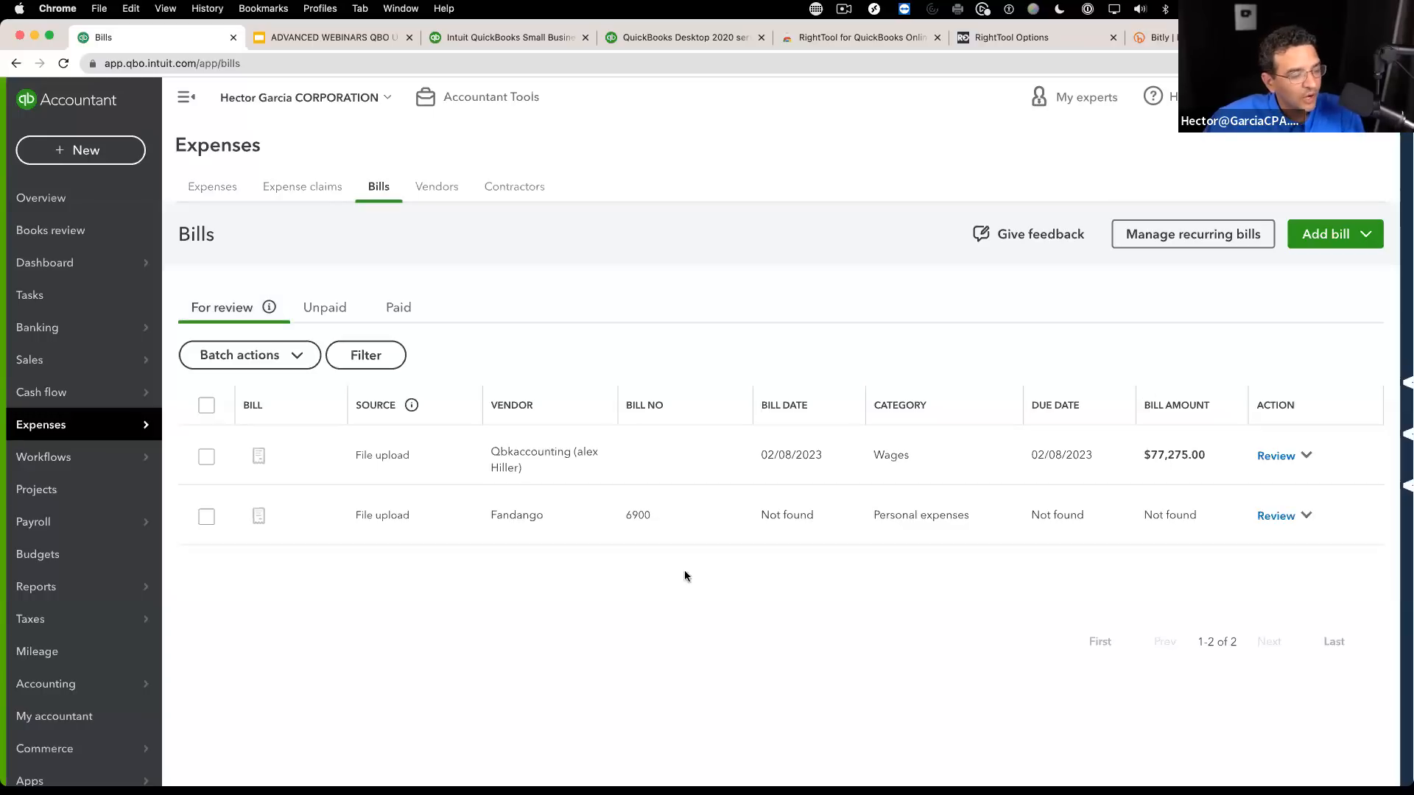
Step: Upload extension.pdf from the Desktop folder as a new bill
left_click(1360, 235)
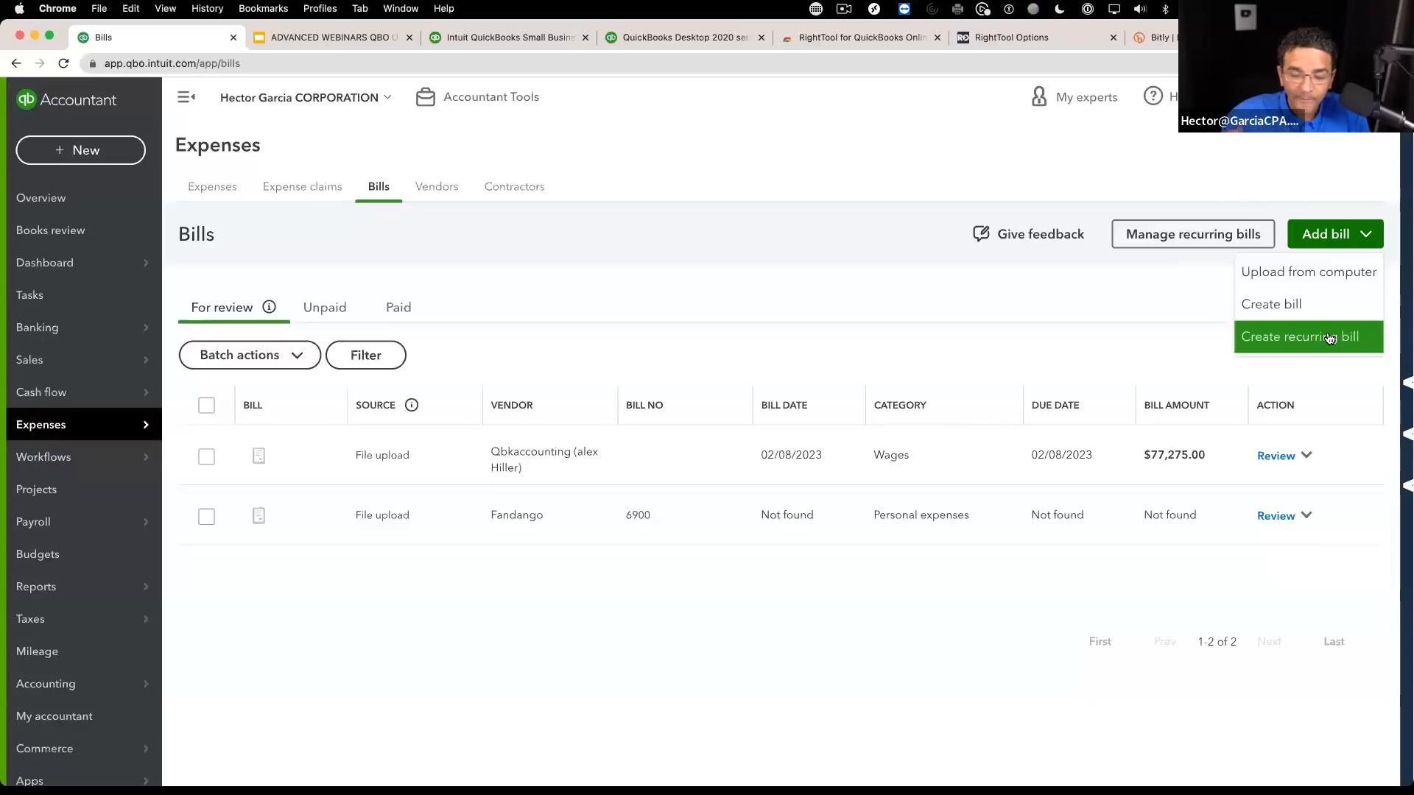
left_click(1344, 274)
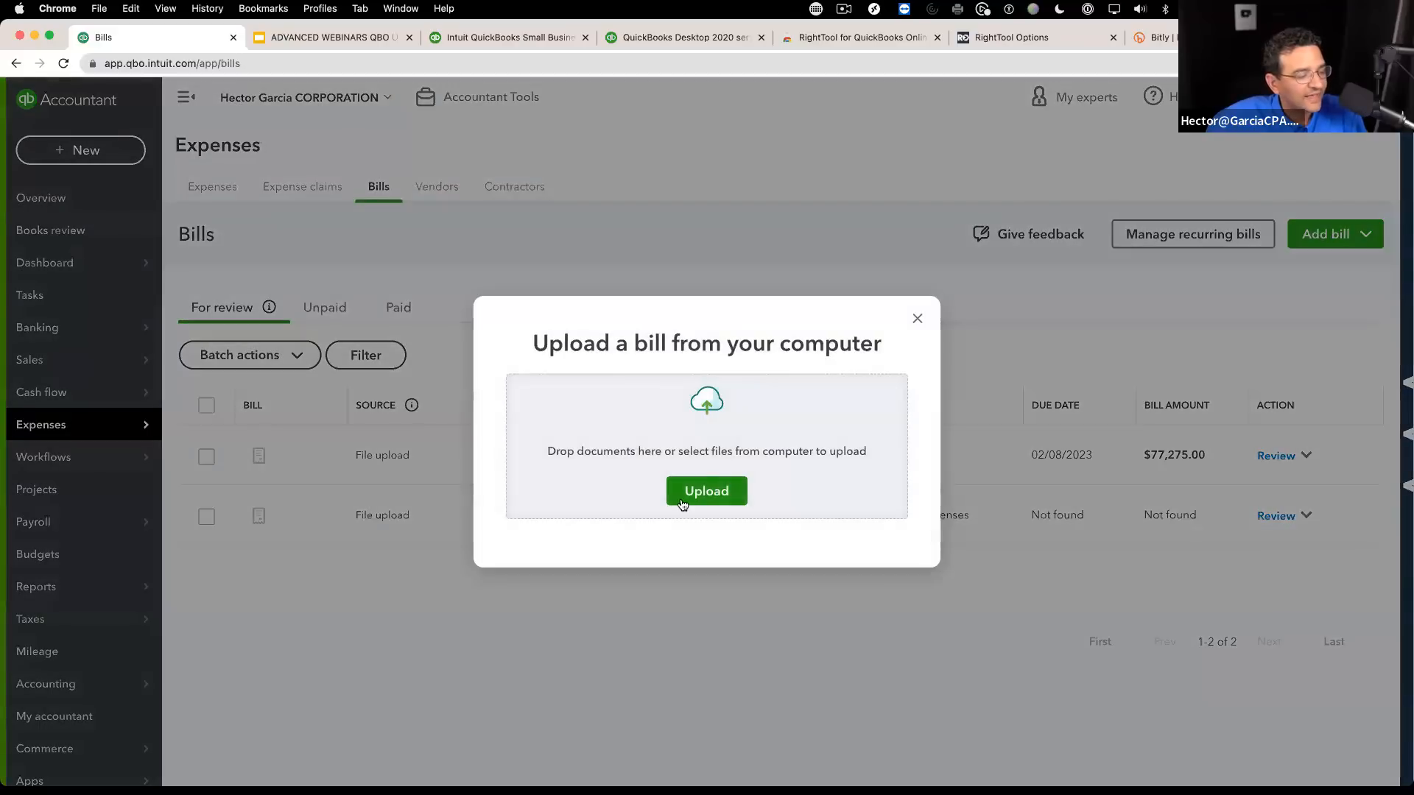
left_click(703, 493)
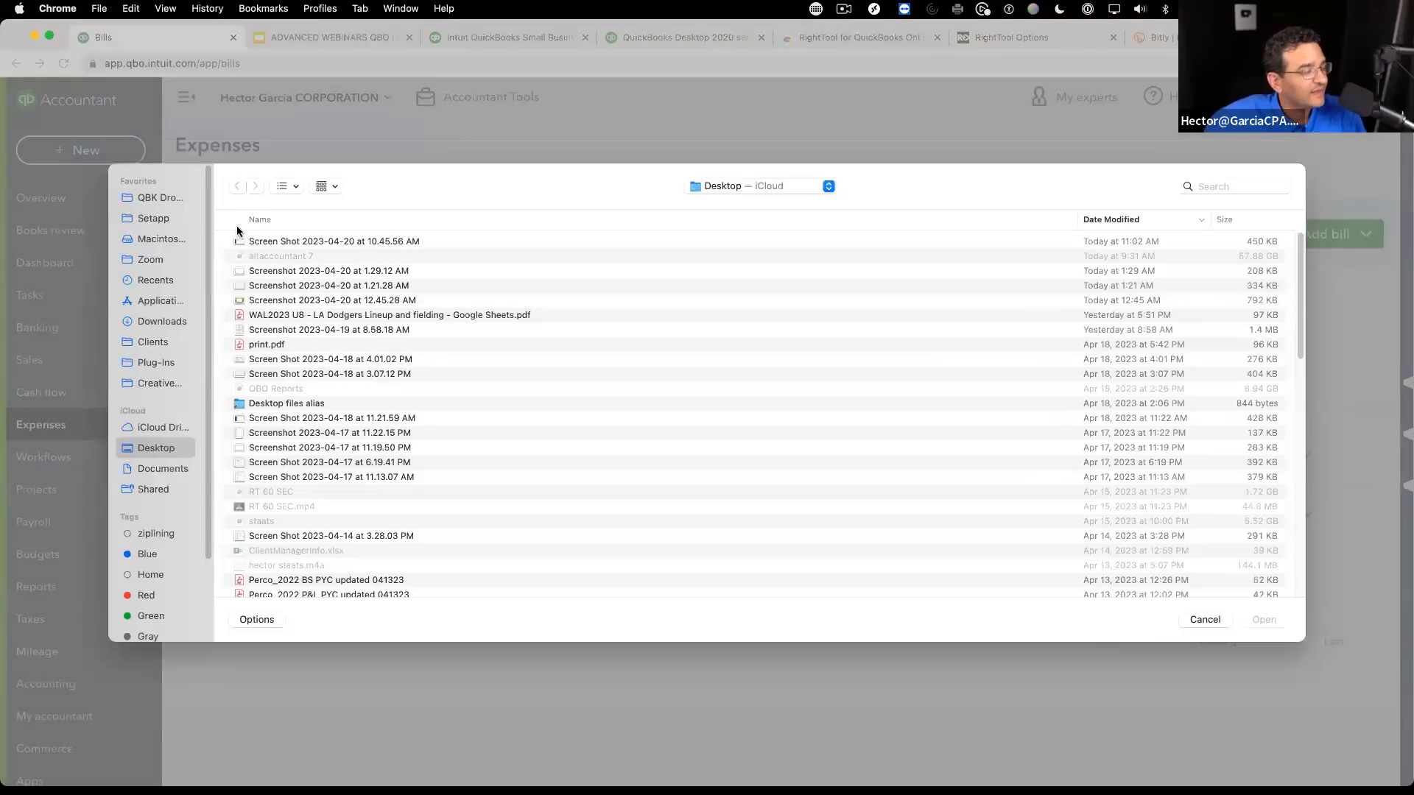
scroll(385, 396, "down", 5)
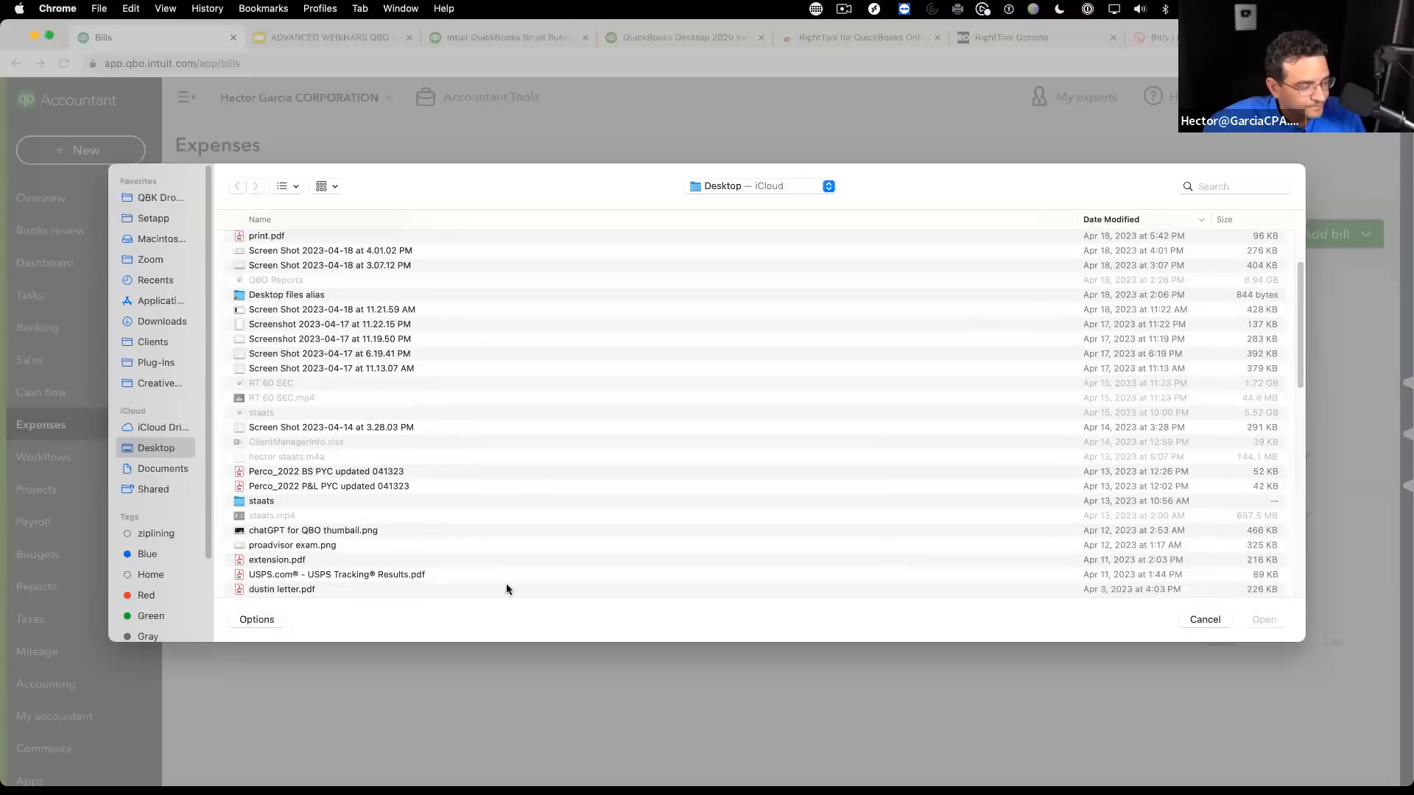
scroll(466, 460, "down", 3)
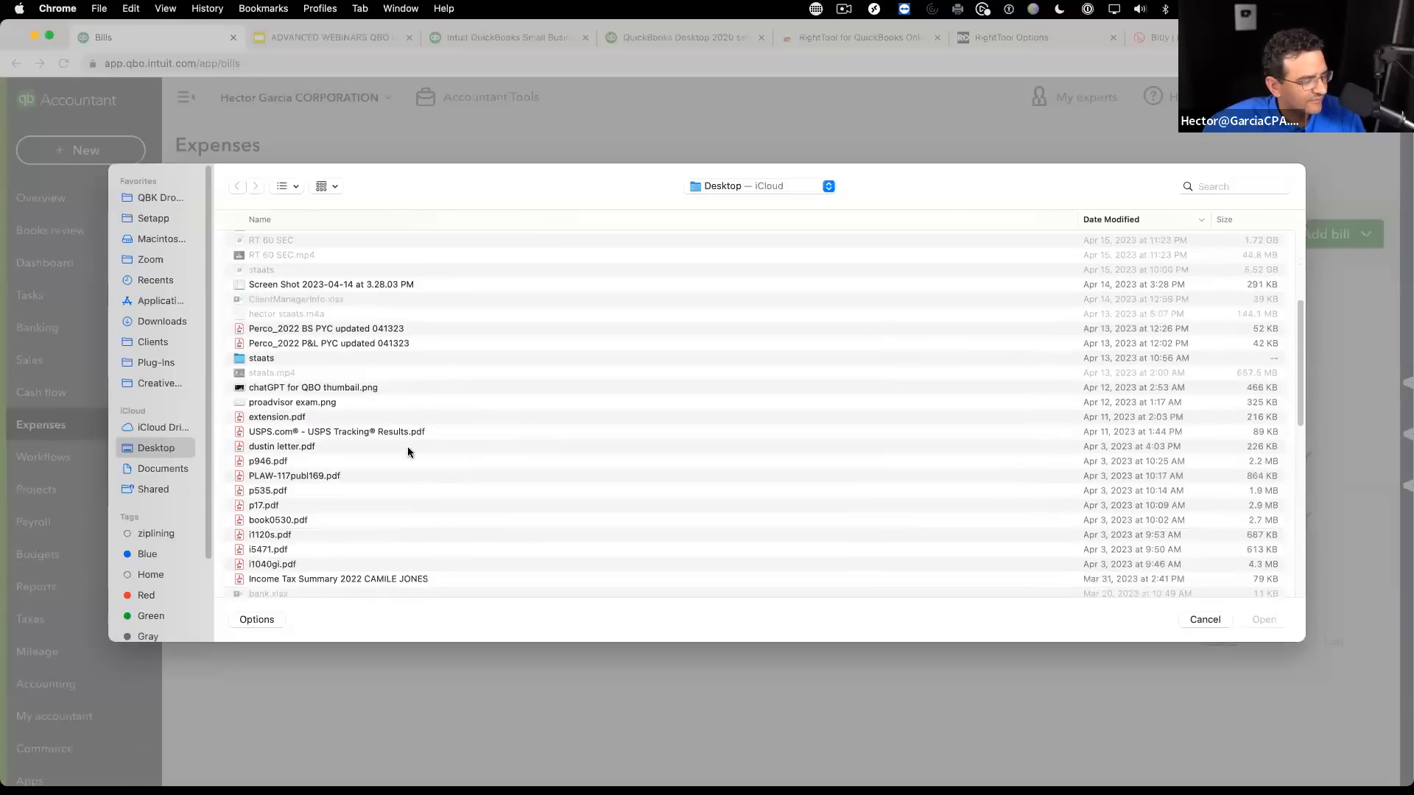
scroll(331, 449, "down", 1)
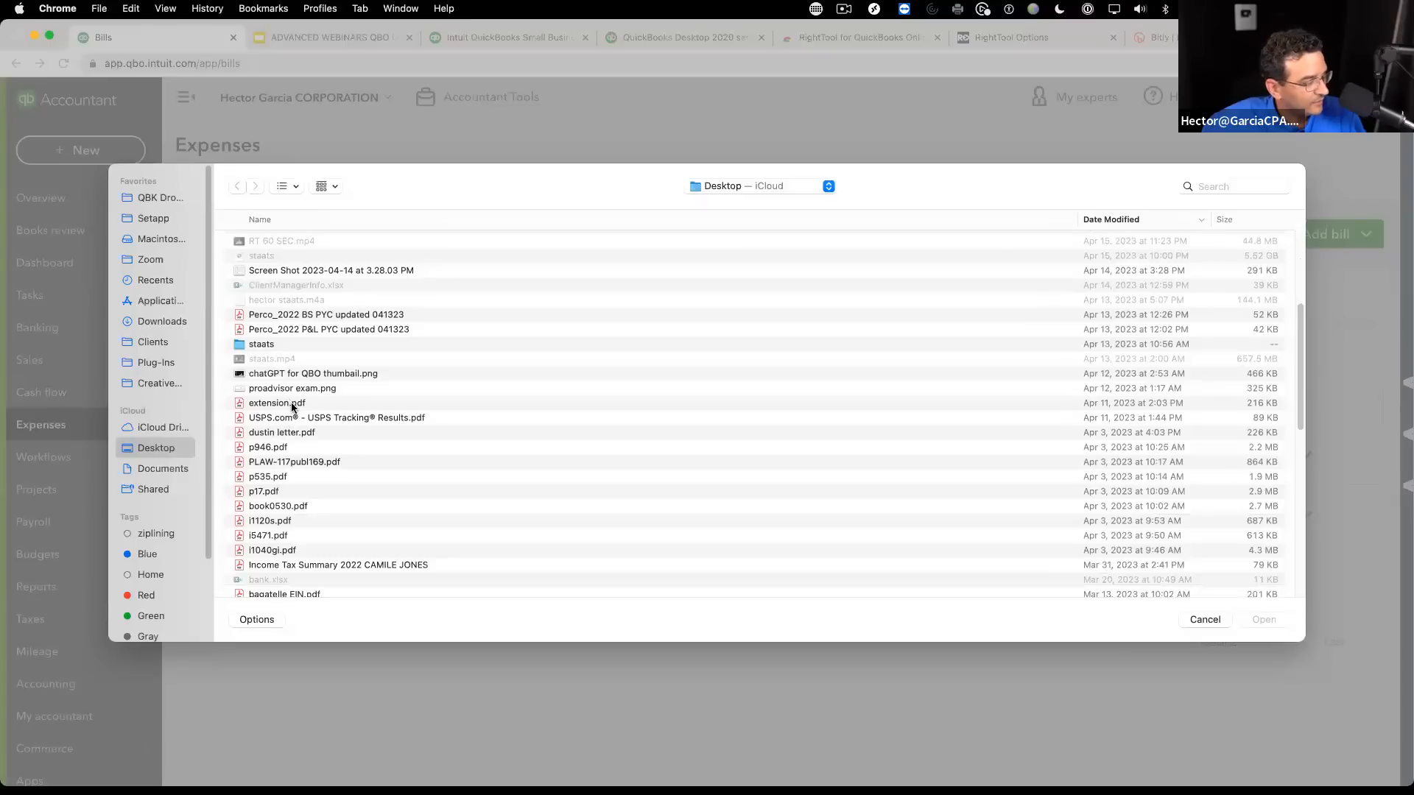
left_click(293, 405)
key("Return")
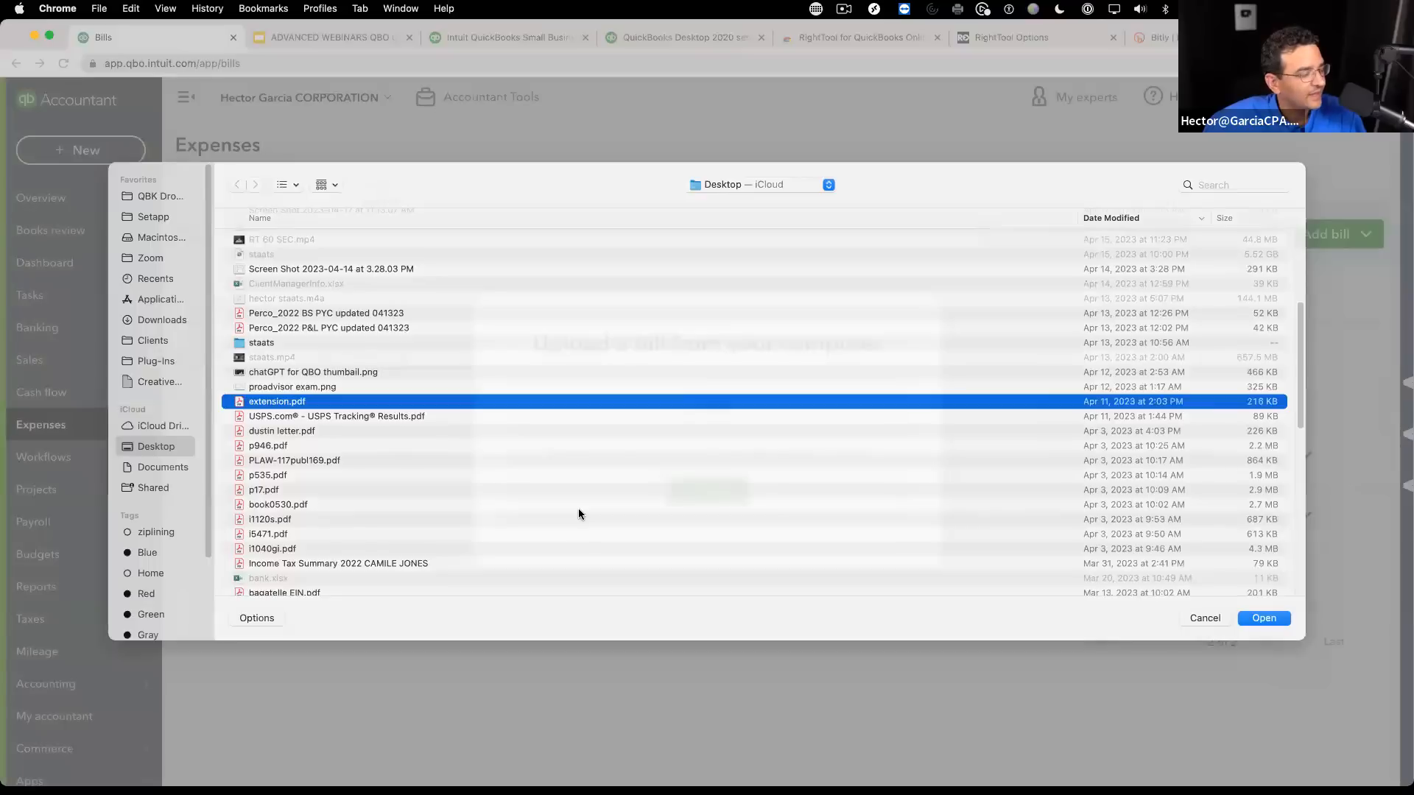
Step: Upload 50-Question-QBDT-Test-ESSAY-STYLE.pdf from the Desktop folder as a bill document
left_click(742, 490)
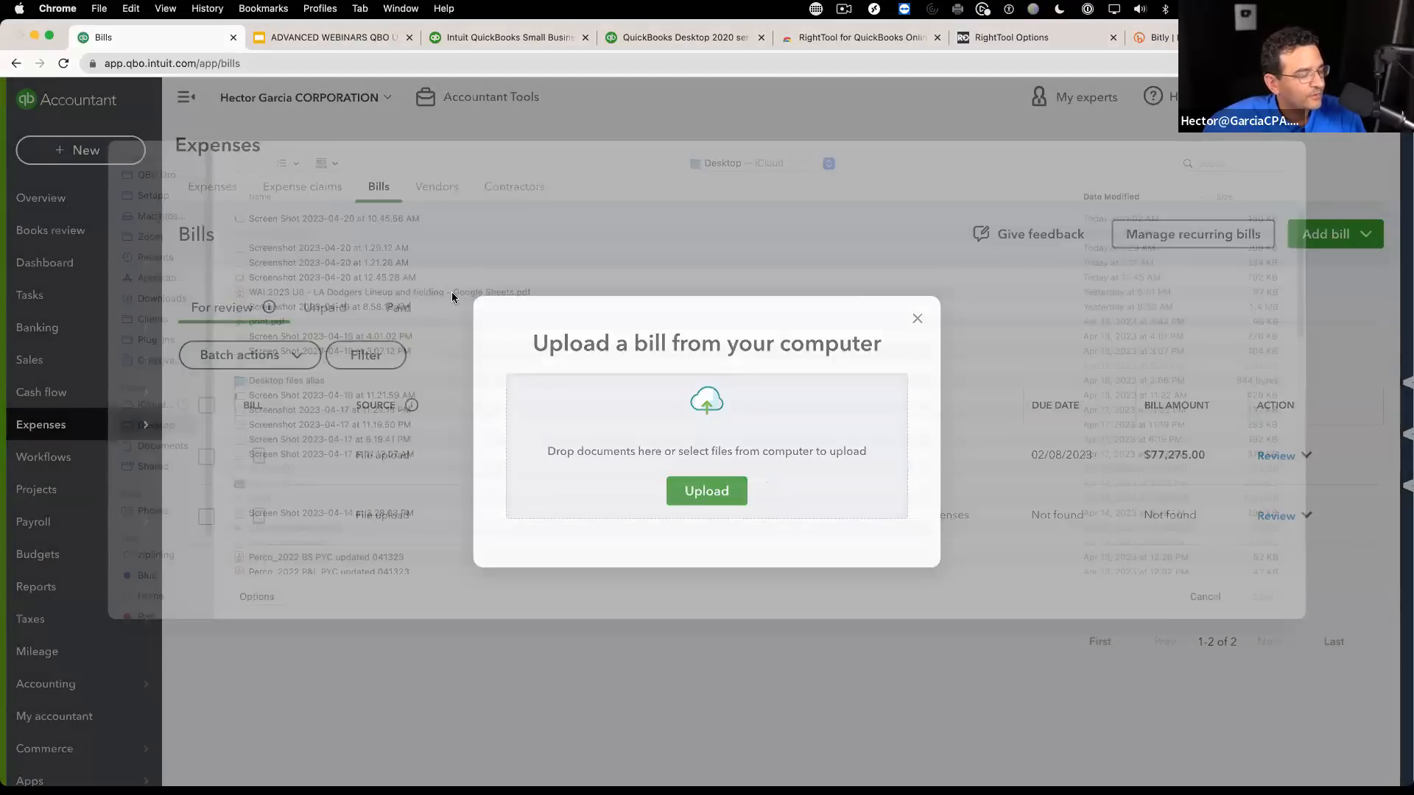
scroll(439, 537, "down", 10)
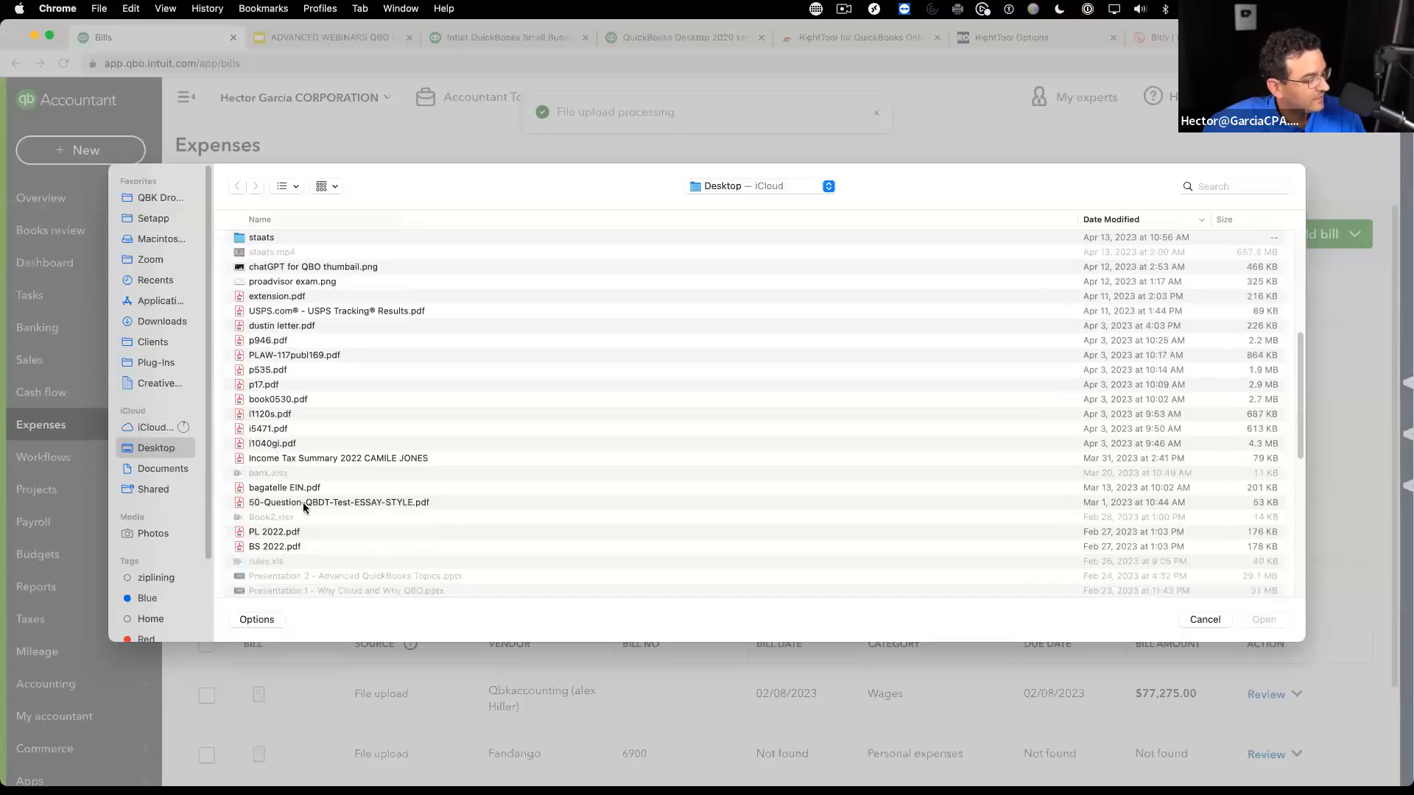
double_click(319, 503)
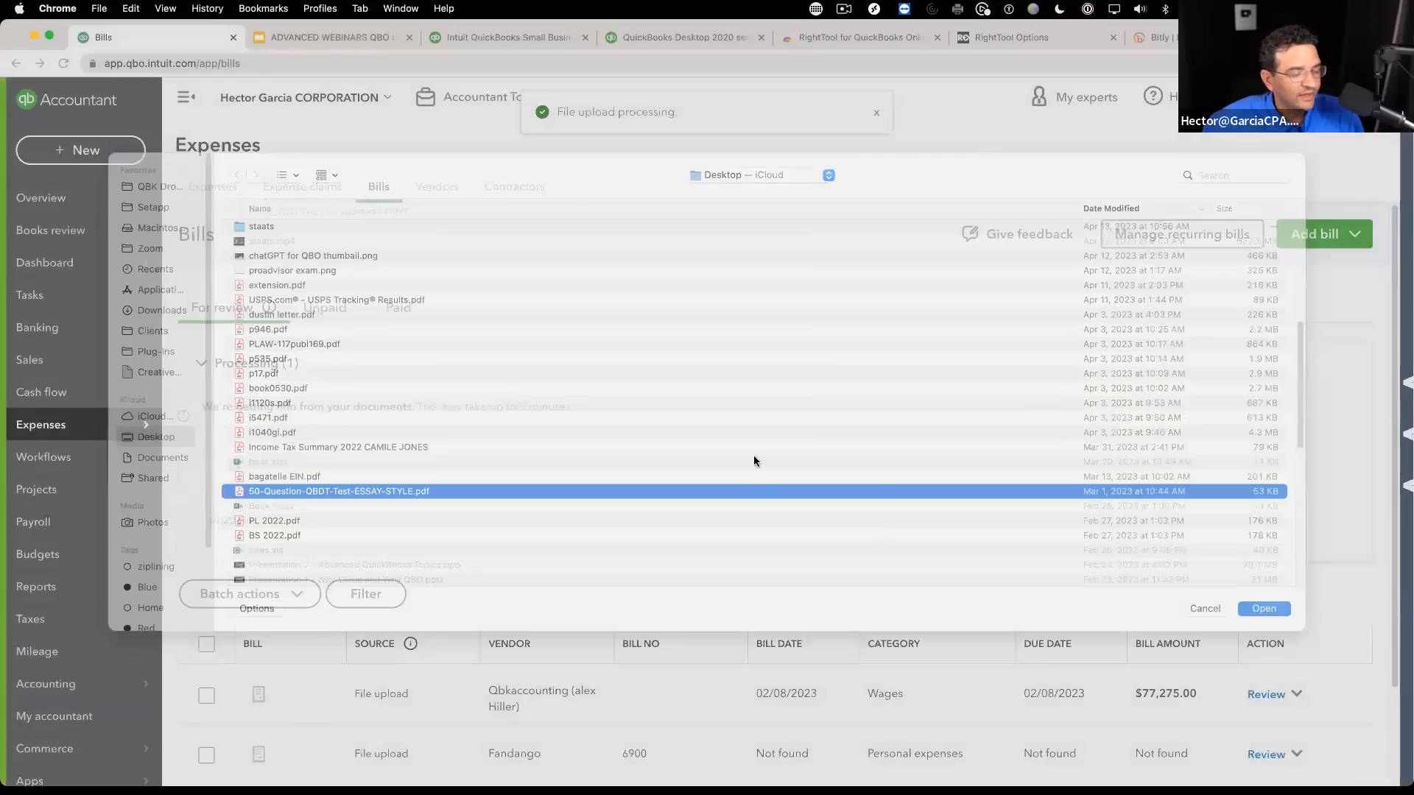
Step: Open the $77,275.00 bill for review, dismiss the upload notification and set the payee to #PAYEENAME
scroll(589, 461, "down", 3)
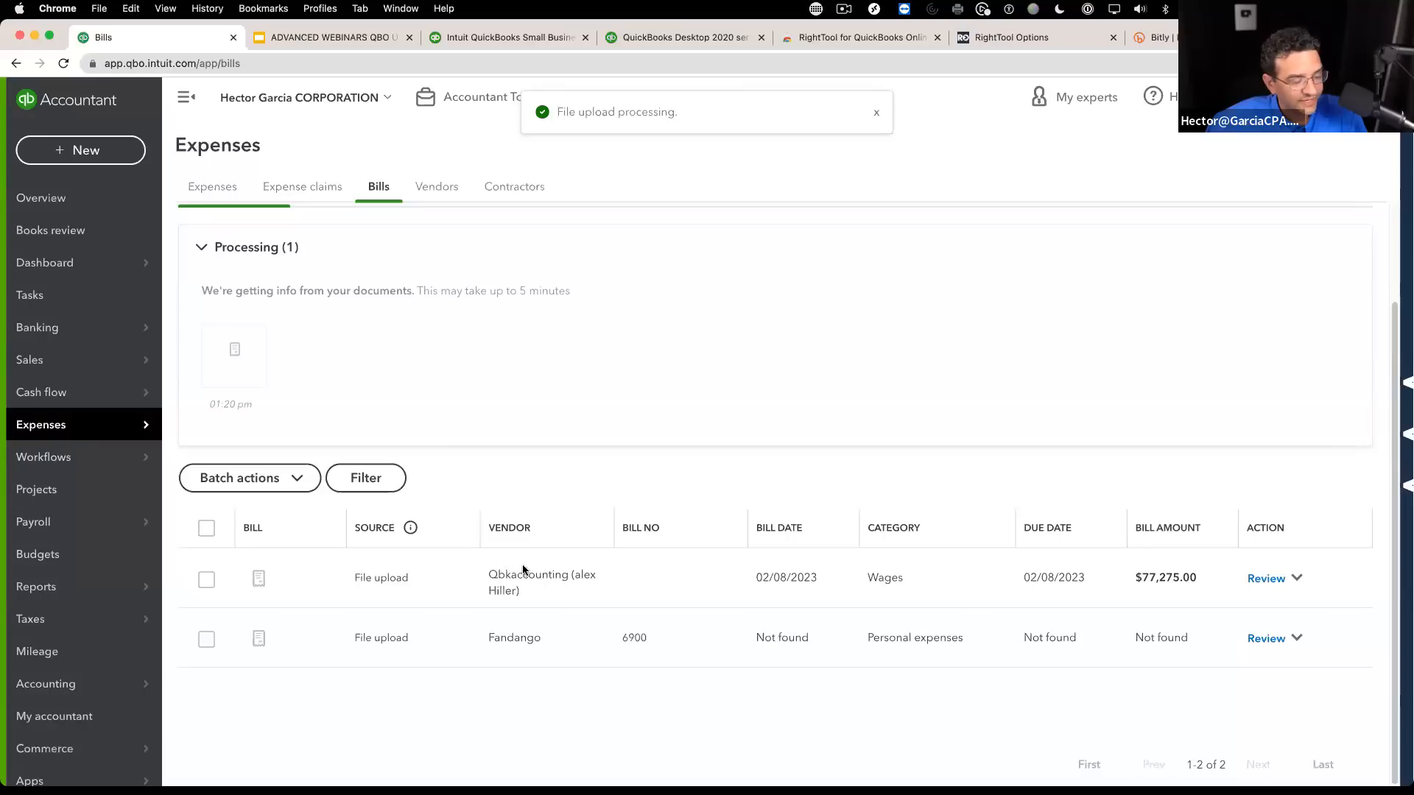
left_click(391, 577)
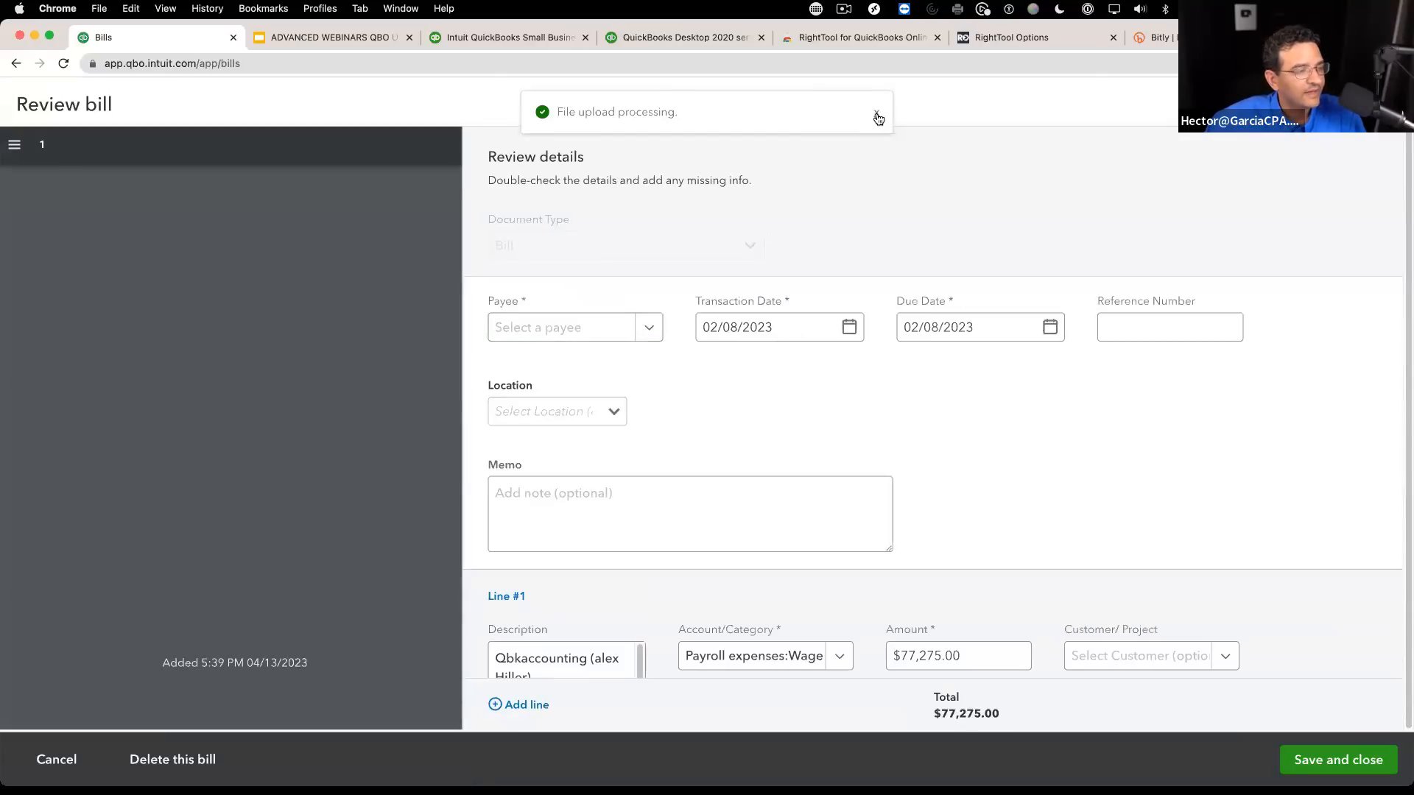
left_click(876, 112)
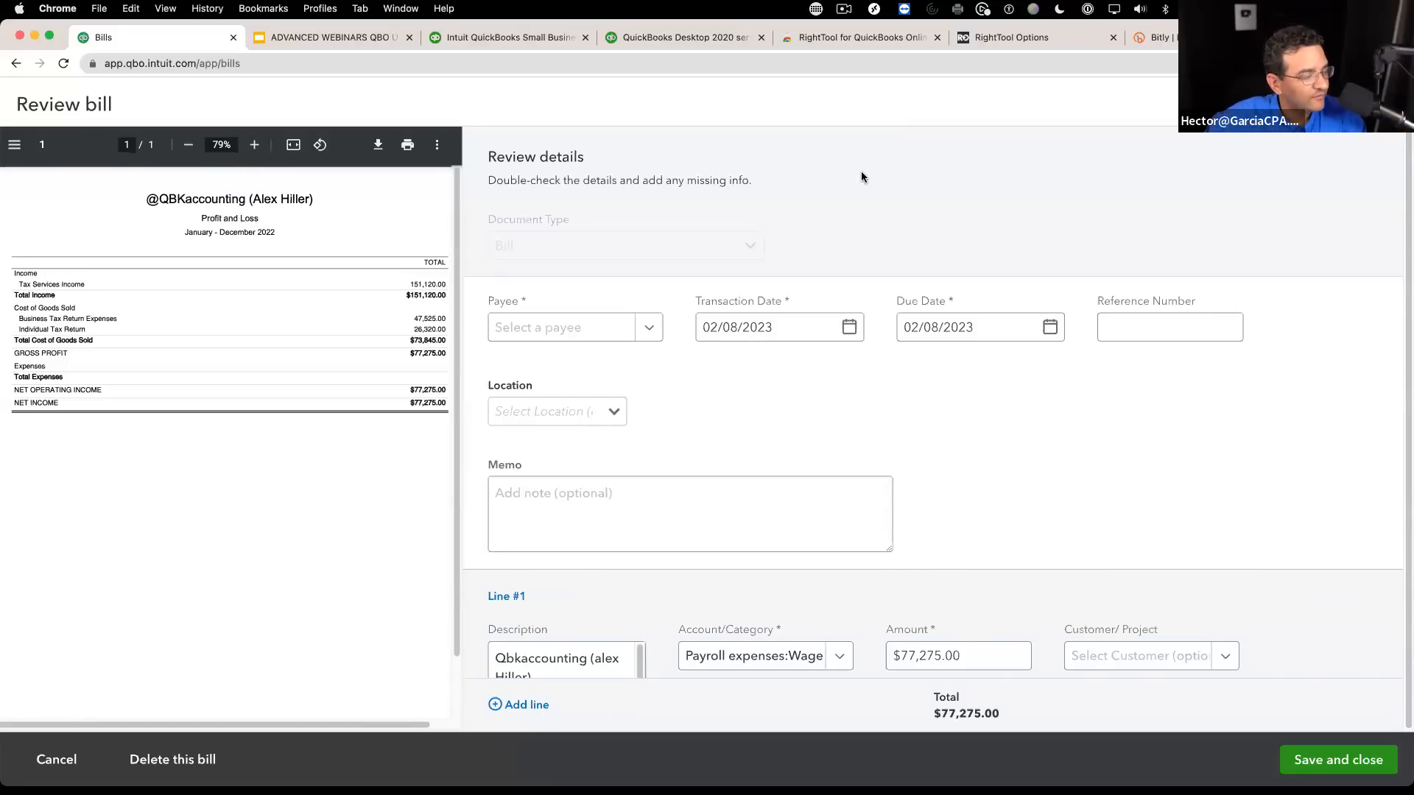
left_click(651, 328)
left_click(582, 396)
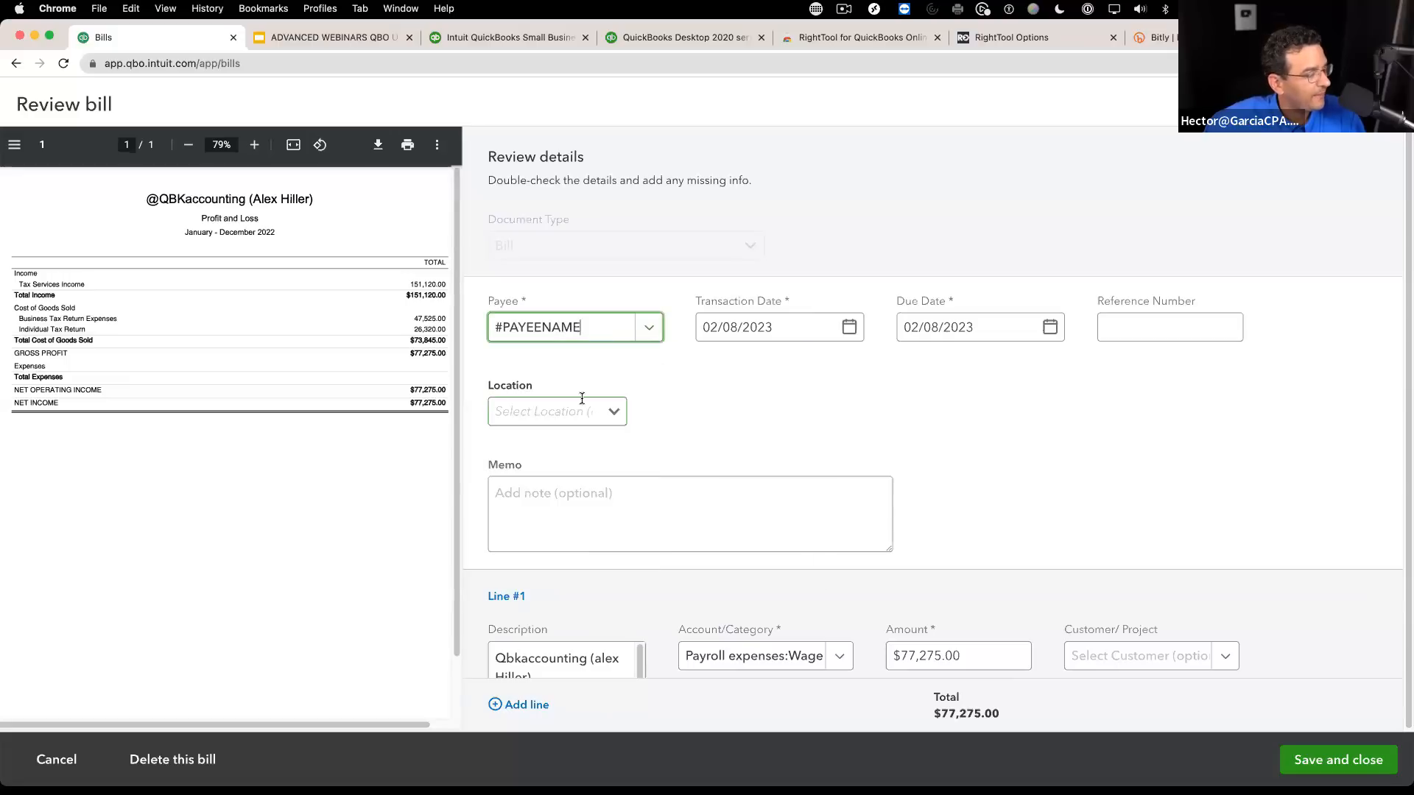
Step: Check the reviewed bill's dates and line details, and save and close it
left_click(1015, 331)
left_click(766, 327)
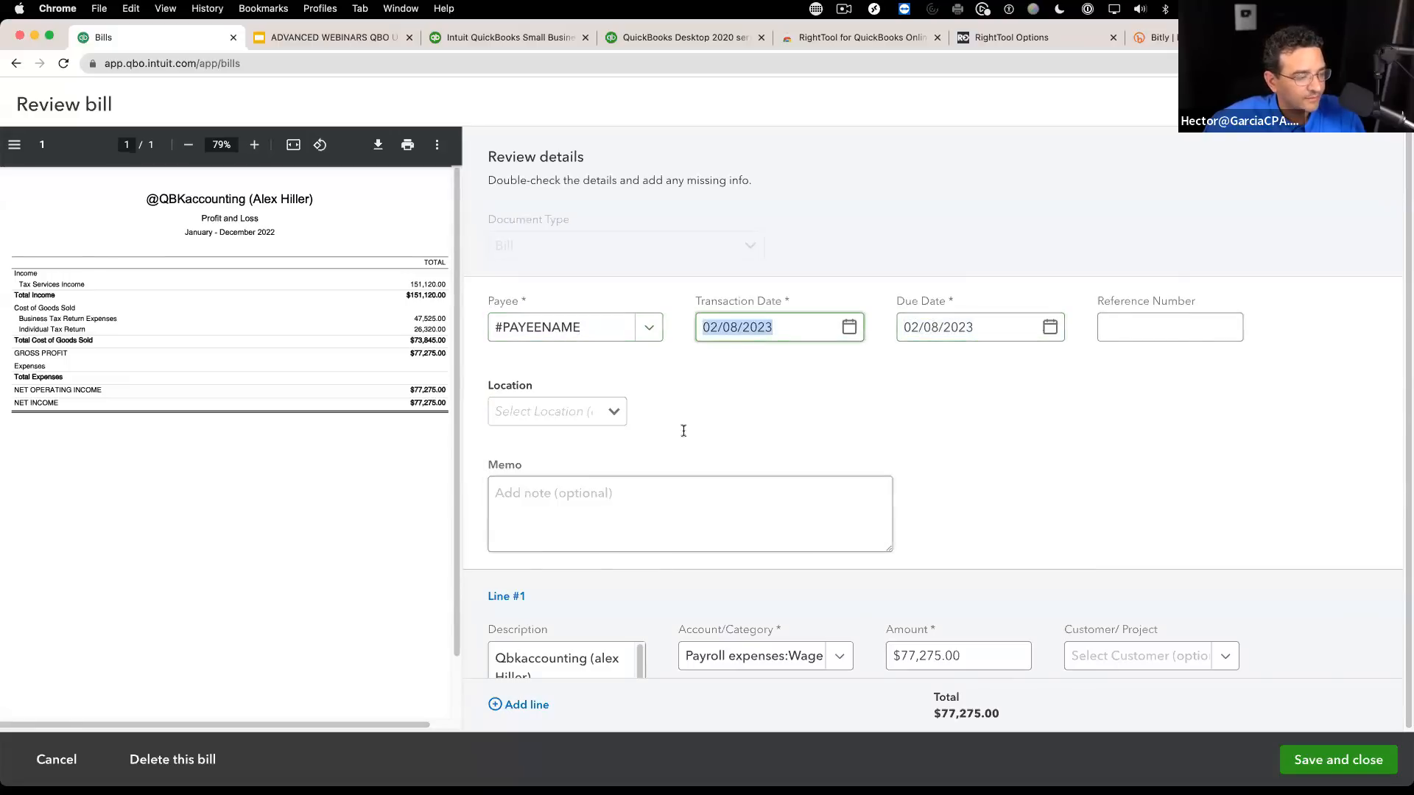
scroll(859, 505, "down", 2)
scroll(389, 507, "down", 1)
scroll(355, 486, "up", 1)
left_click(1325, 759)
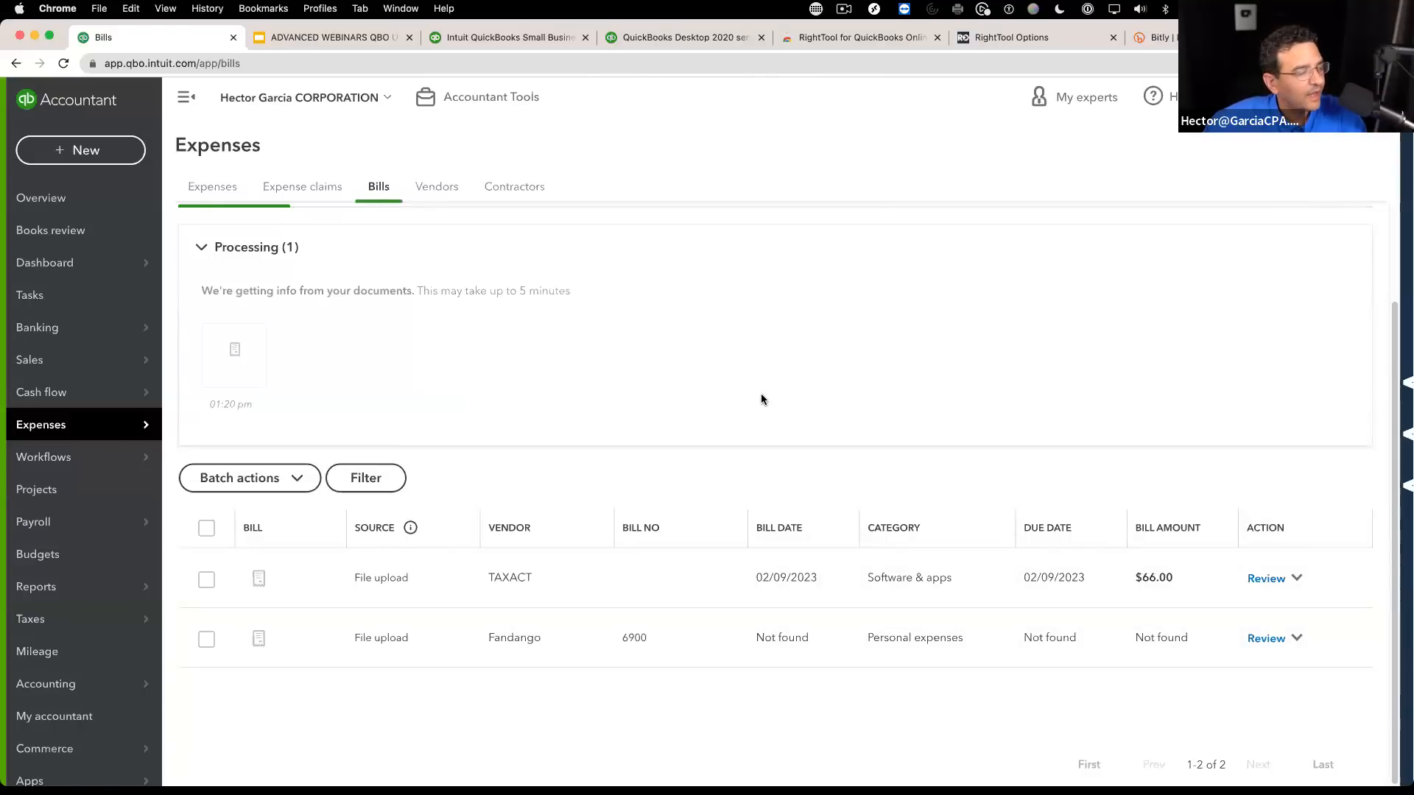
Step: View the Receipts page under Banking for comparison and return to the Bills page under Expenses
mouse_move(52, 329)
left_click(203, 459)
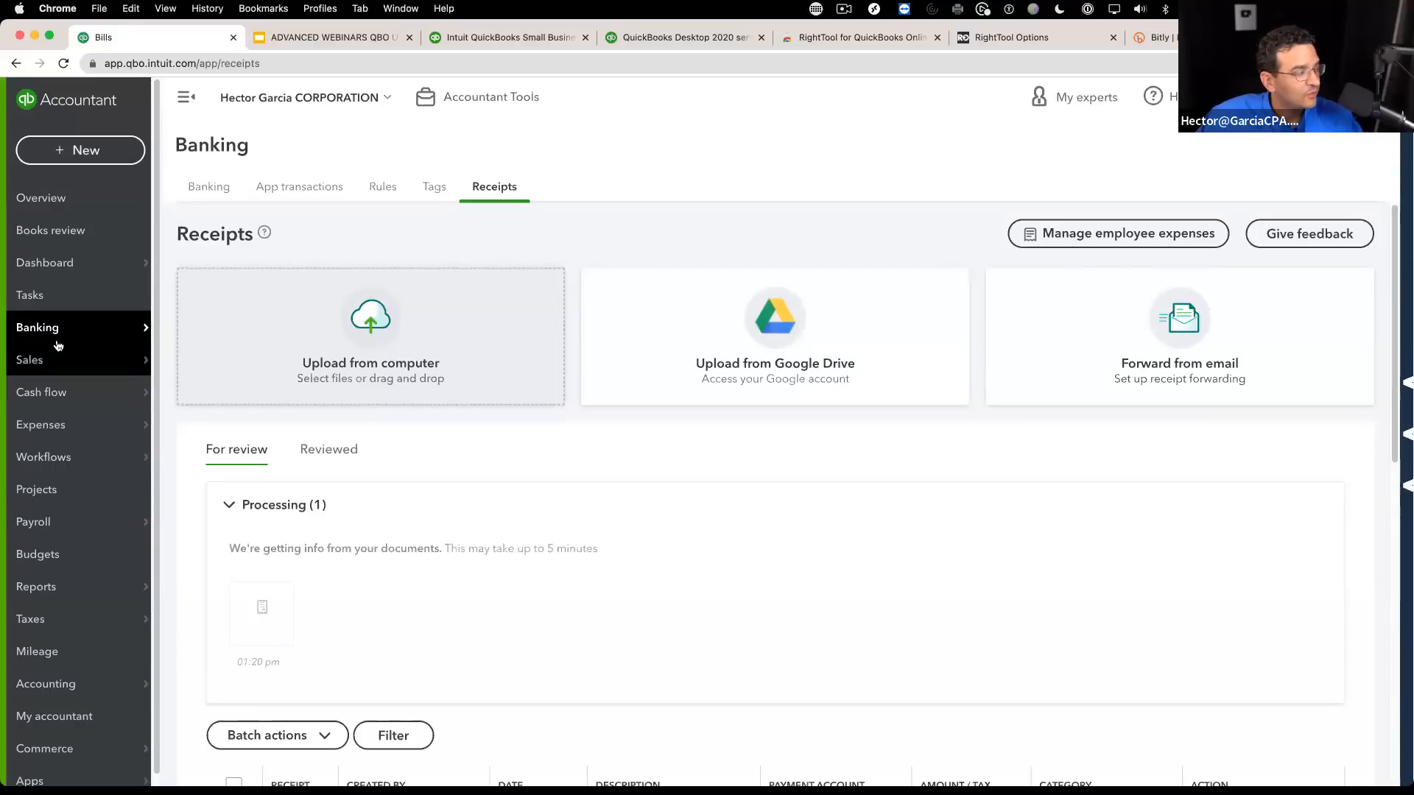
mouse_move(68, 433)
left_click(223, 489)
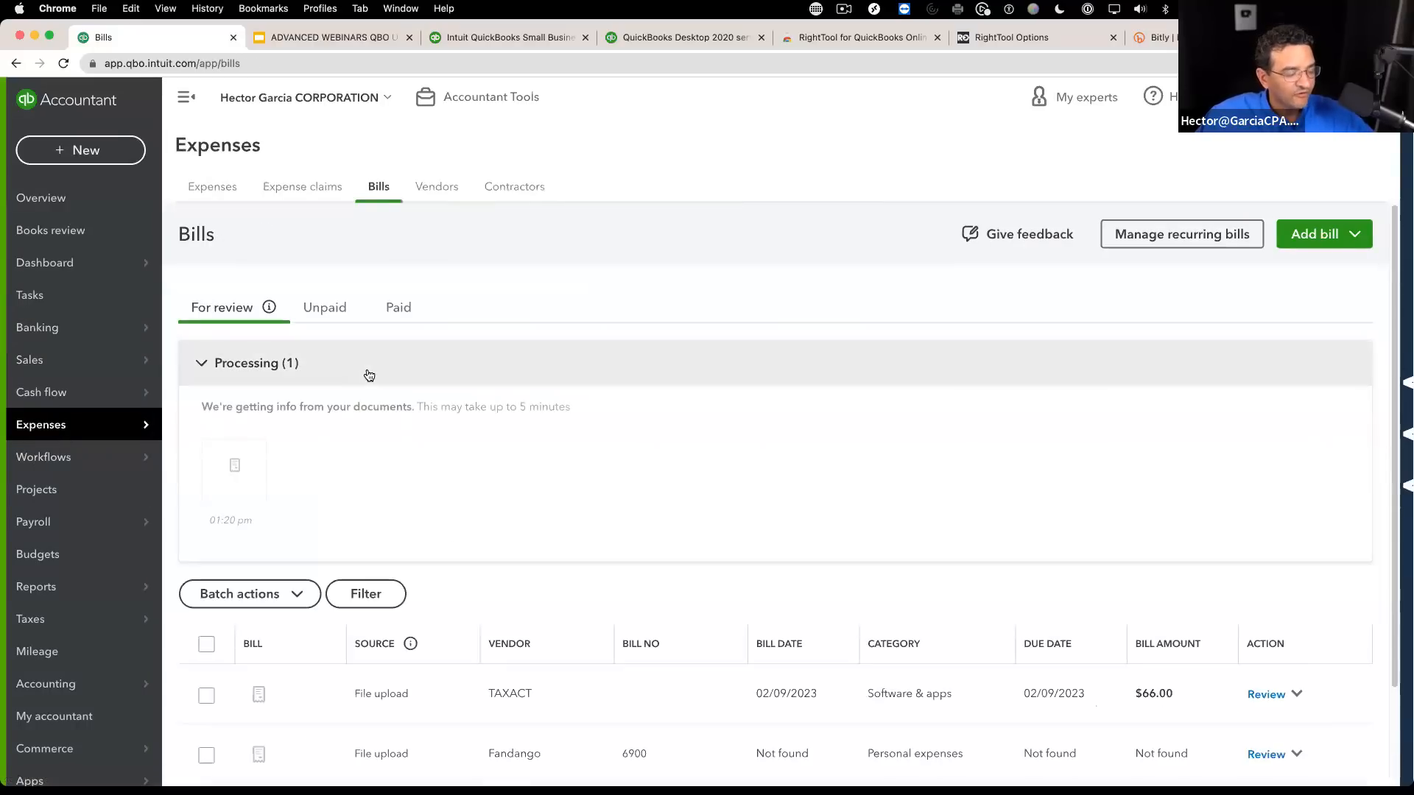
Step: Look over the bills awaiting review and open the list of unpaid bills
scroll(1047, 474, "down", 3)
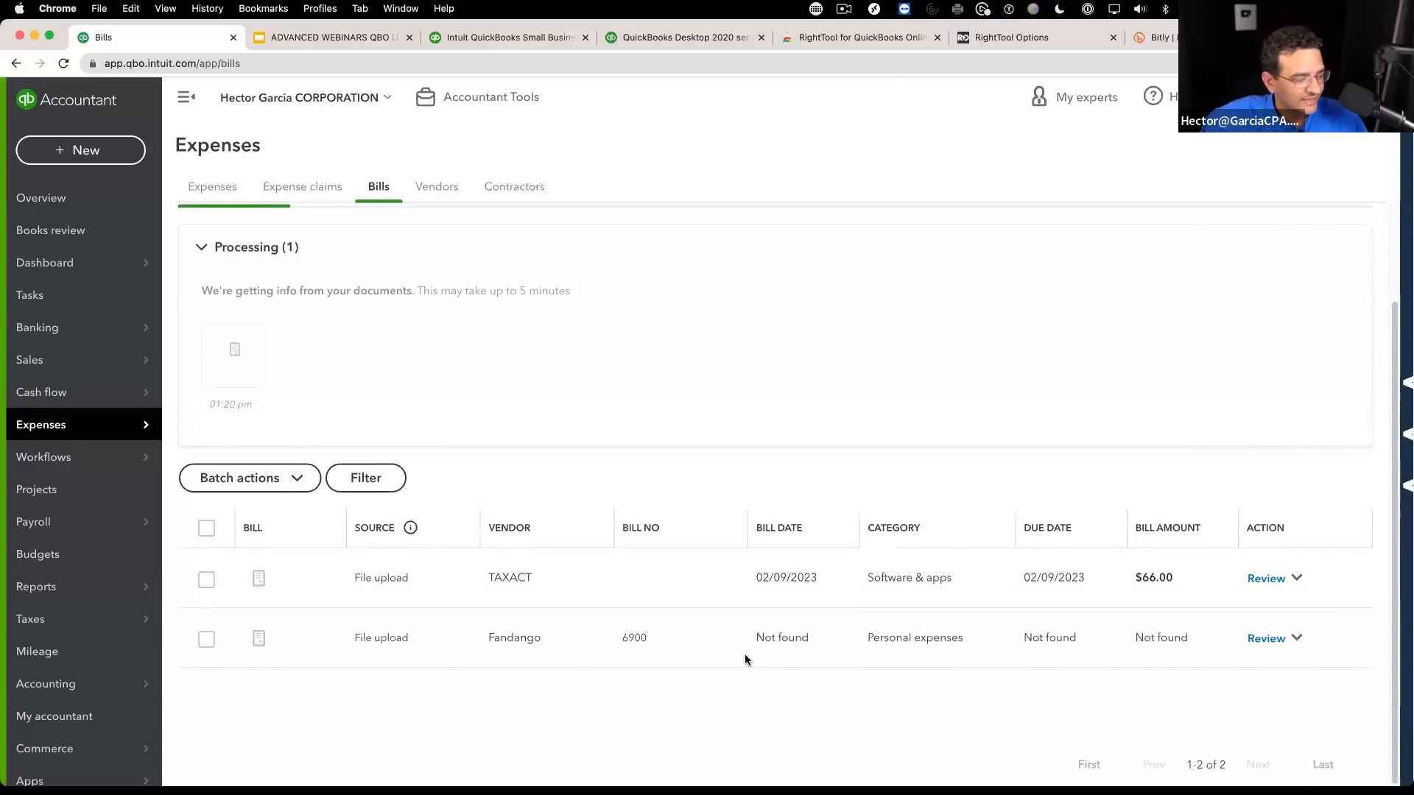
scroll(744, 658, "up", 3)
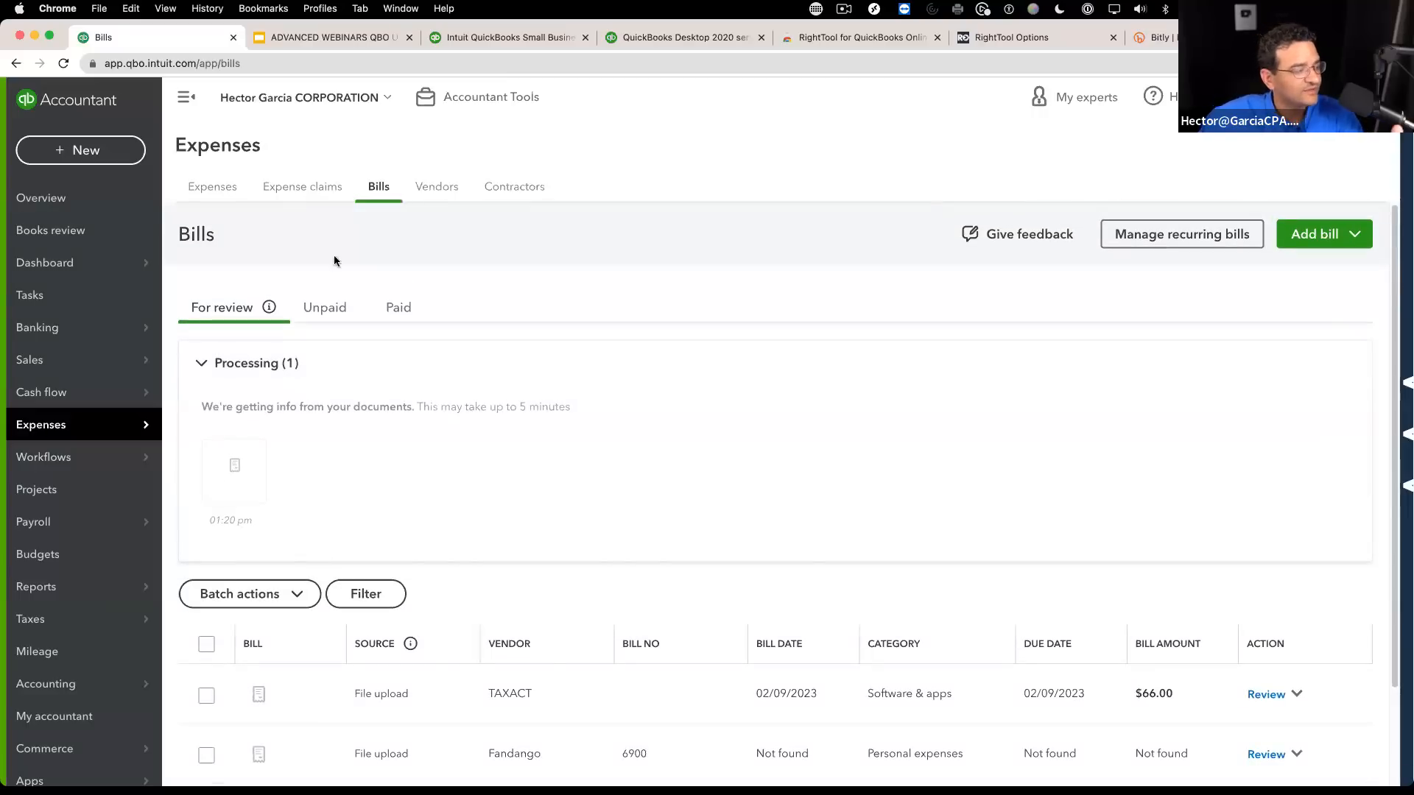
left_click(325, 309)
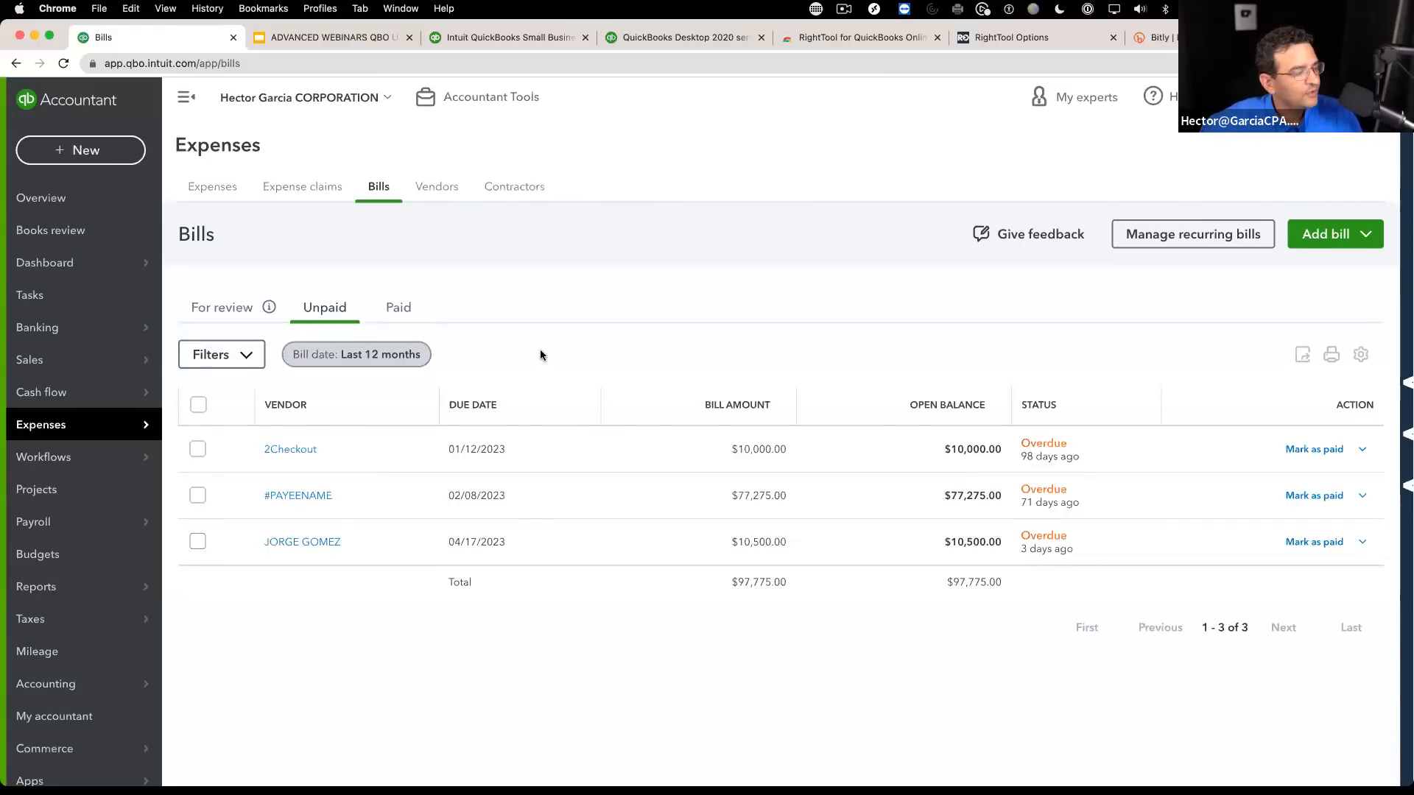
Step: Filter the unpaid bills to the vendor #PAYEENAME, keeping the bill date range at the last 12 months
left_click(218, 355)
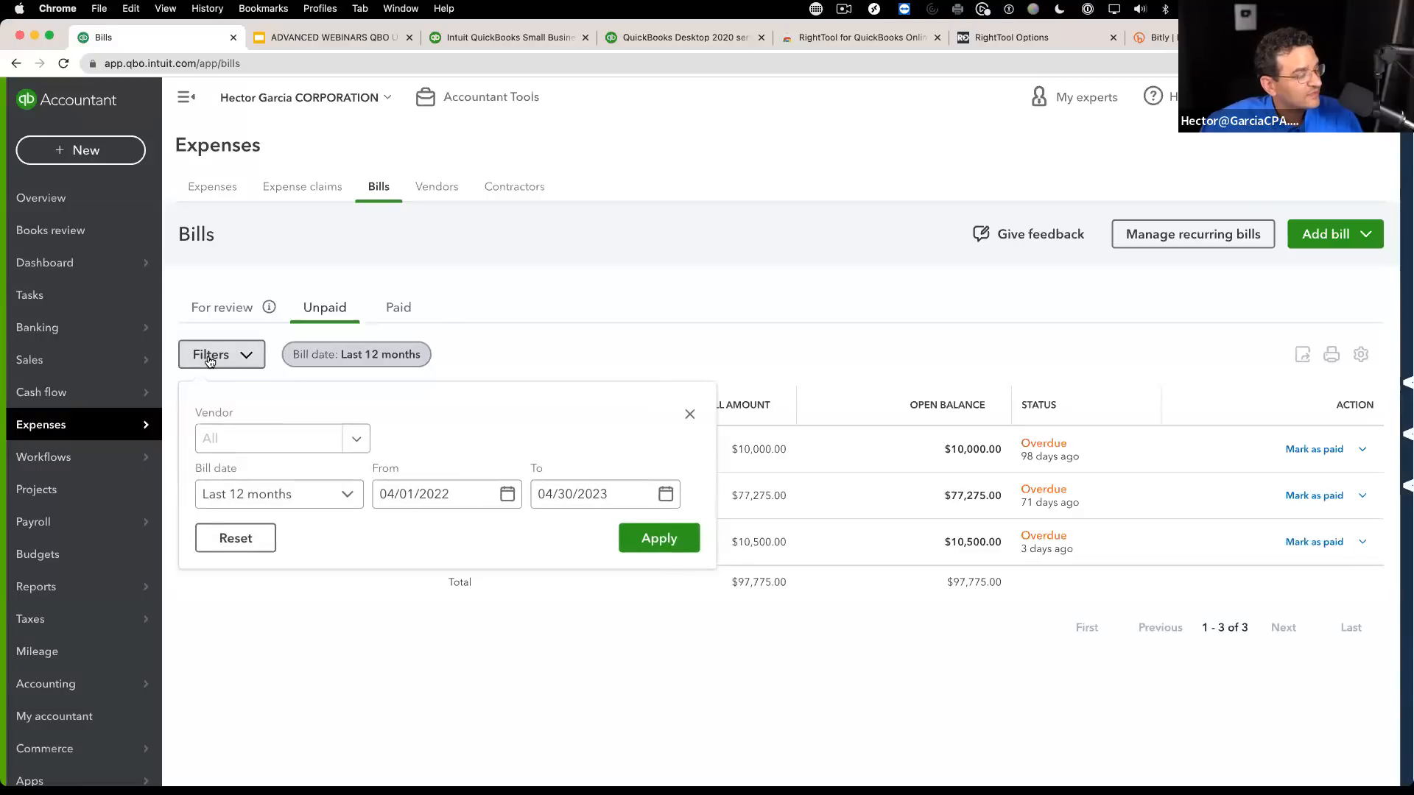
left_click(326, 498)
left_click(350, 445)
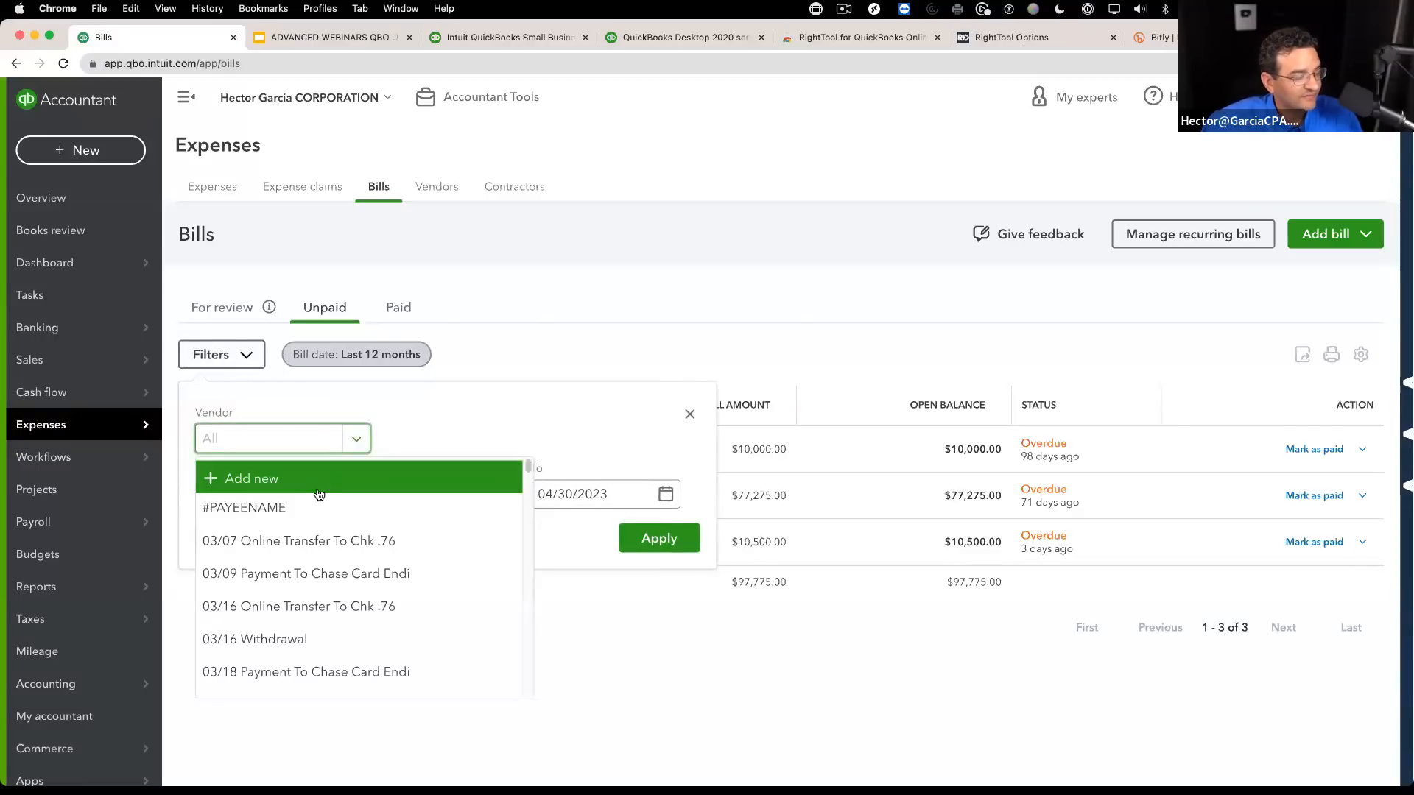
left_click(316, 495)
left_click(317, 495)
left_click(358, 446)
left_click(352, 446)
left_click(243, 505)
left_click(659, 538)
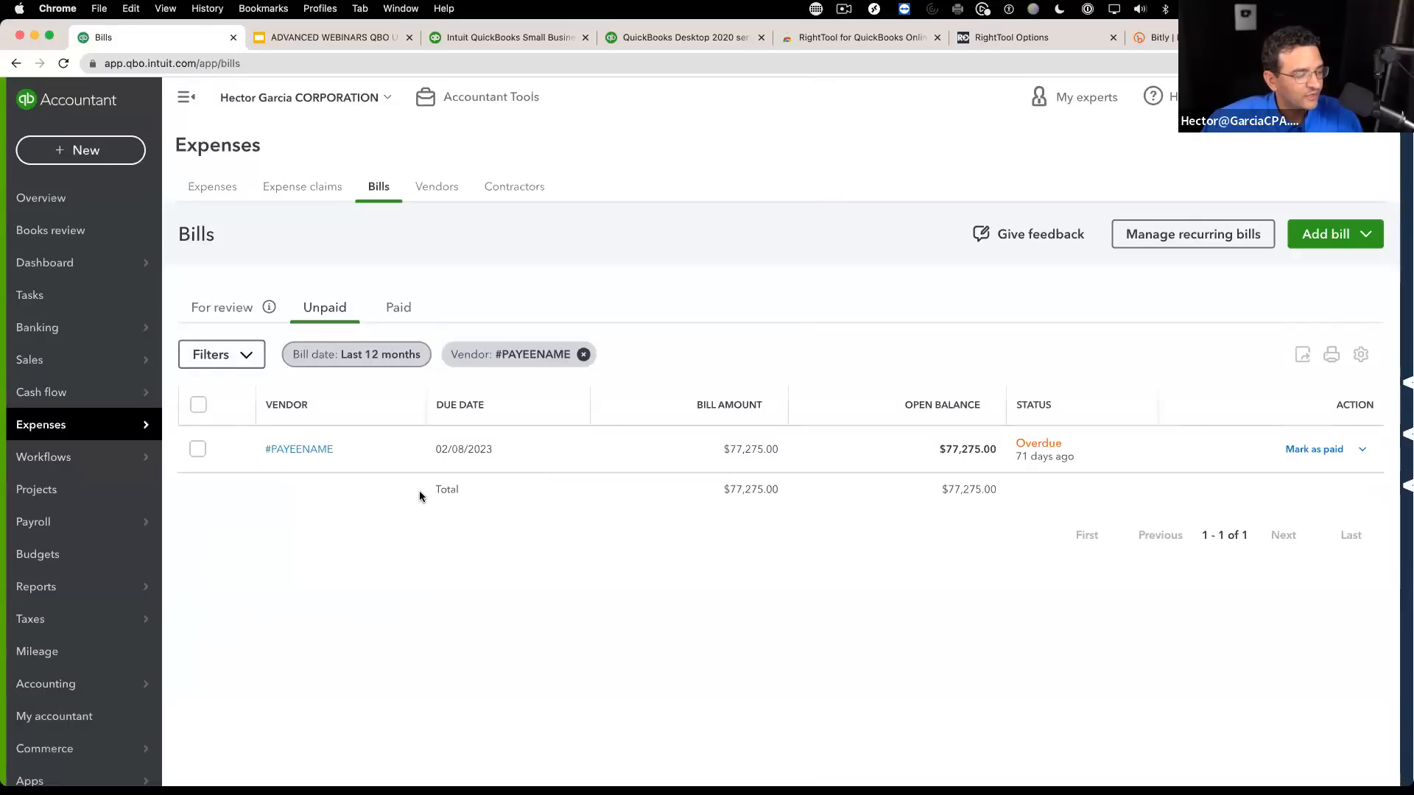
Step: Check the filter options for the unpaid bills, close them and remove the vendor filter
left_click(220, 354)
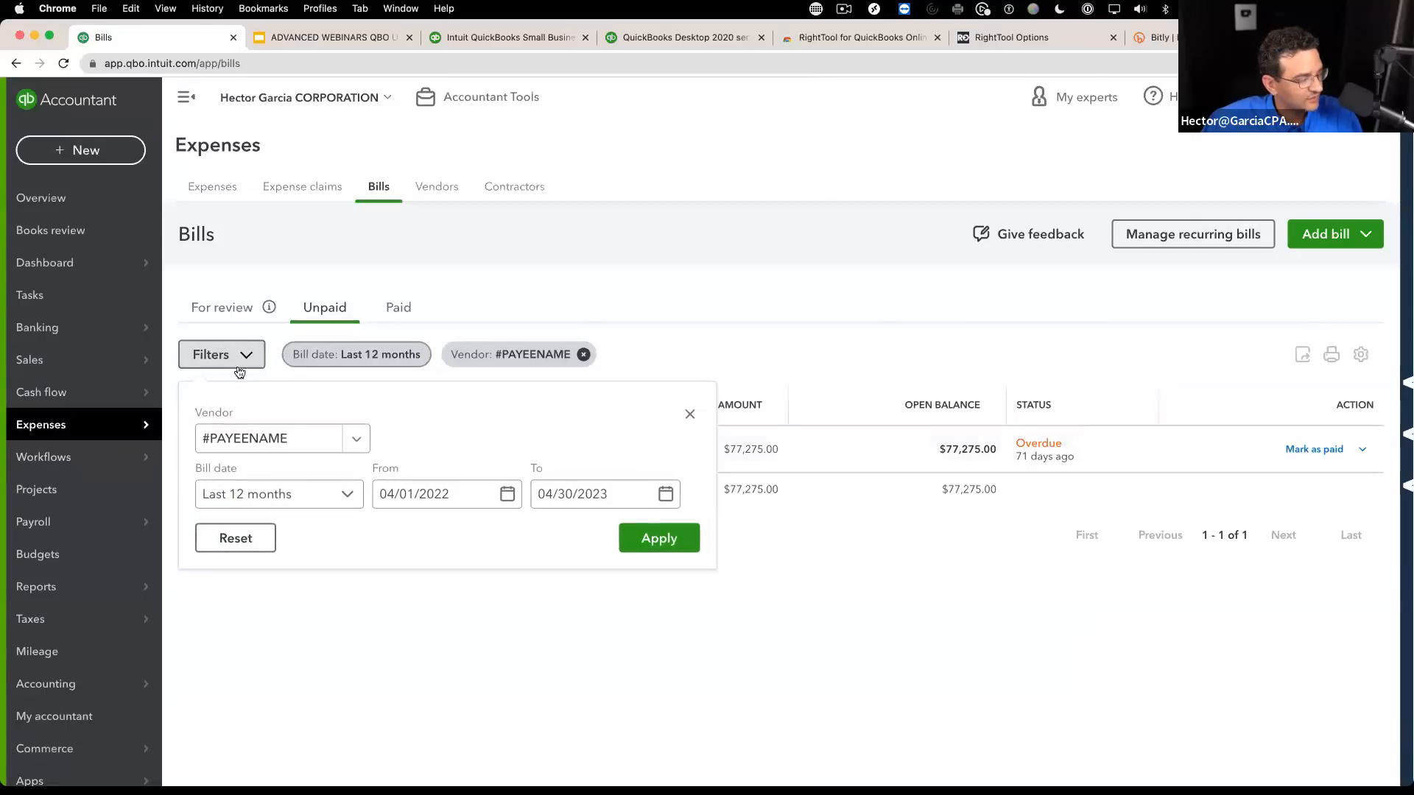
left_click(368, 441)
left_click(690, 414)
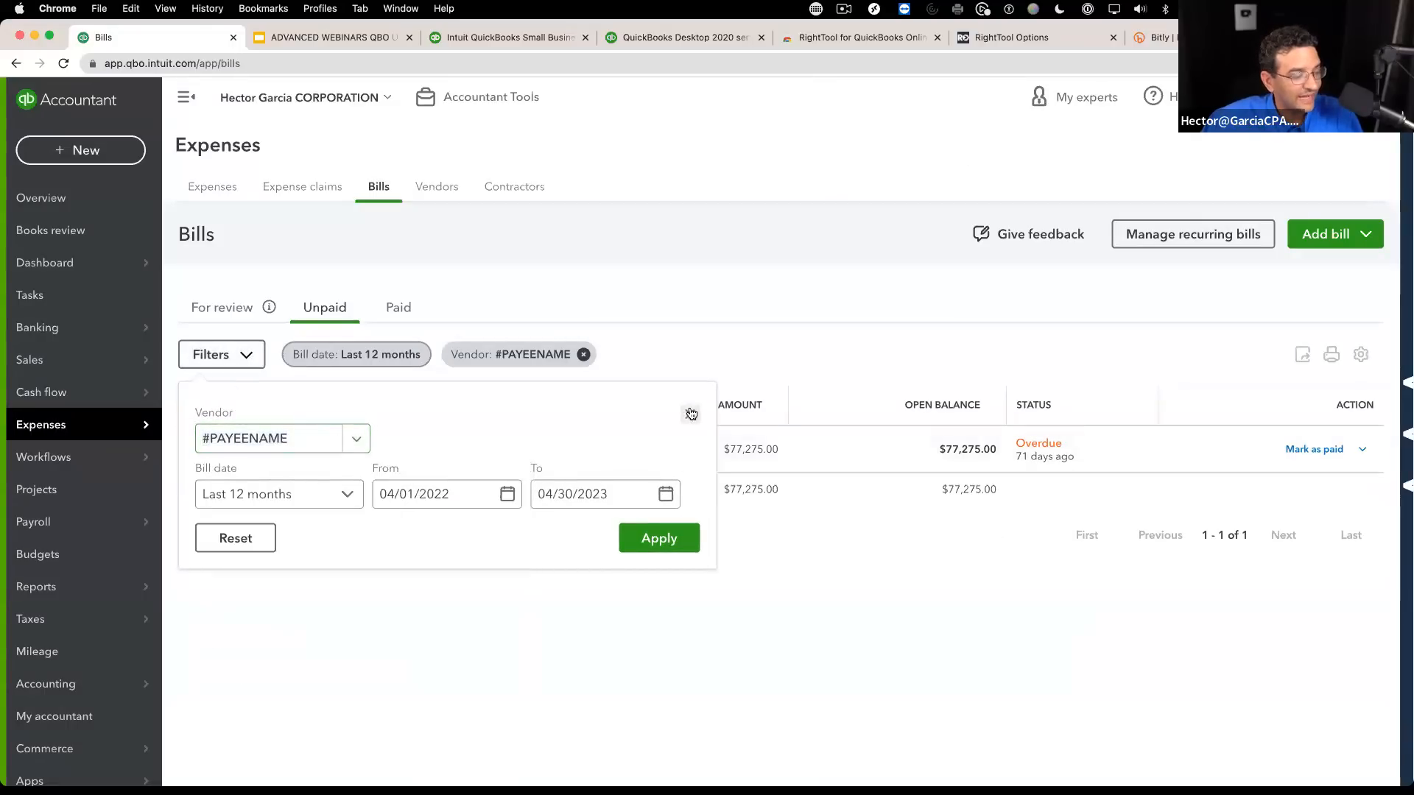
left_click(690, 414)
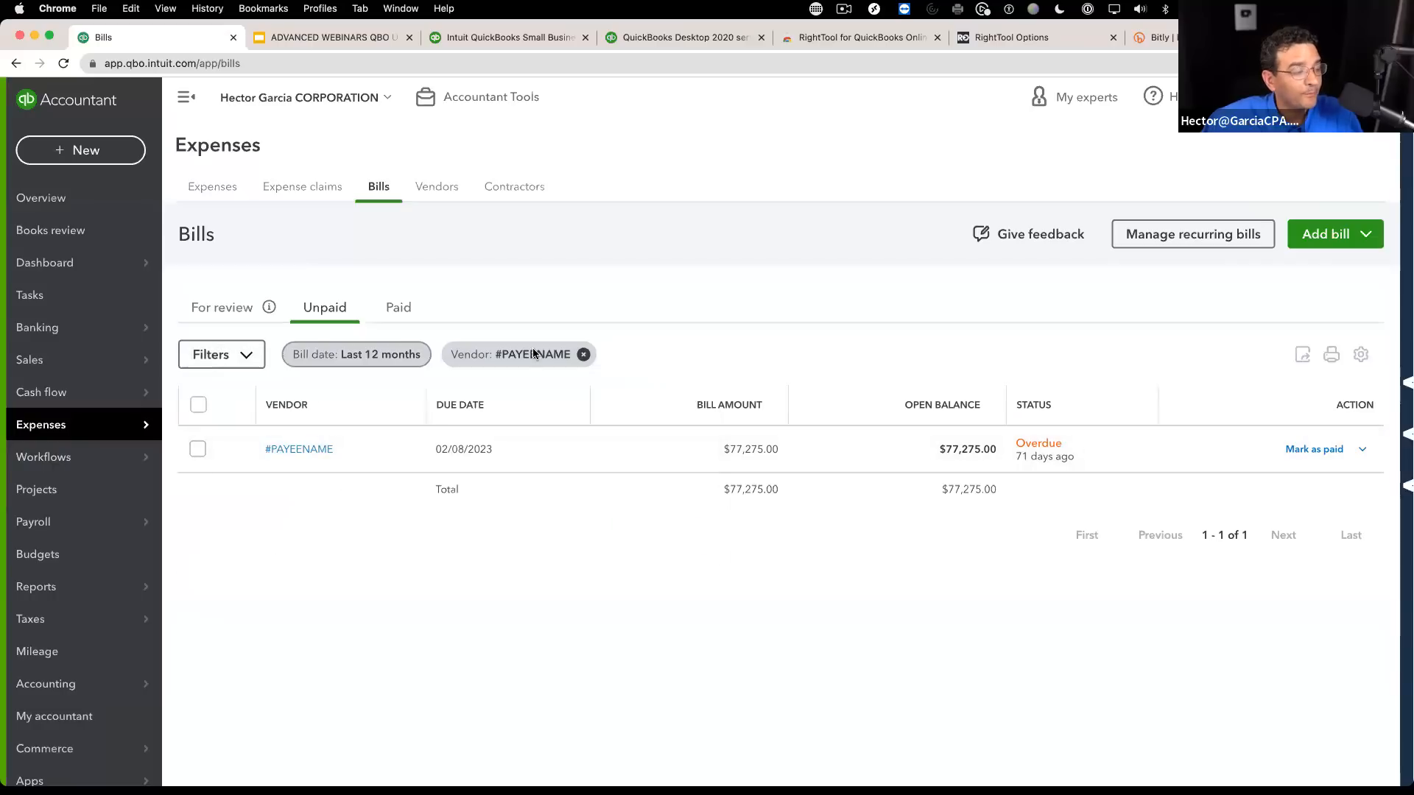
left_click(584, 355)
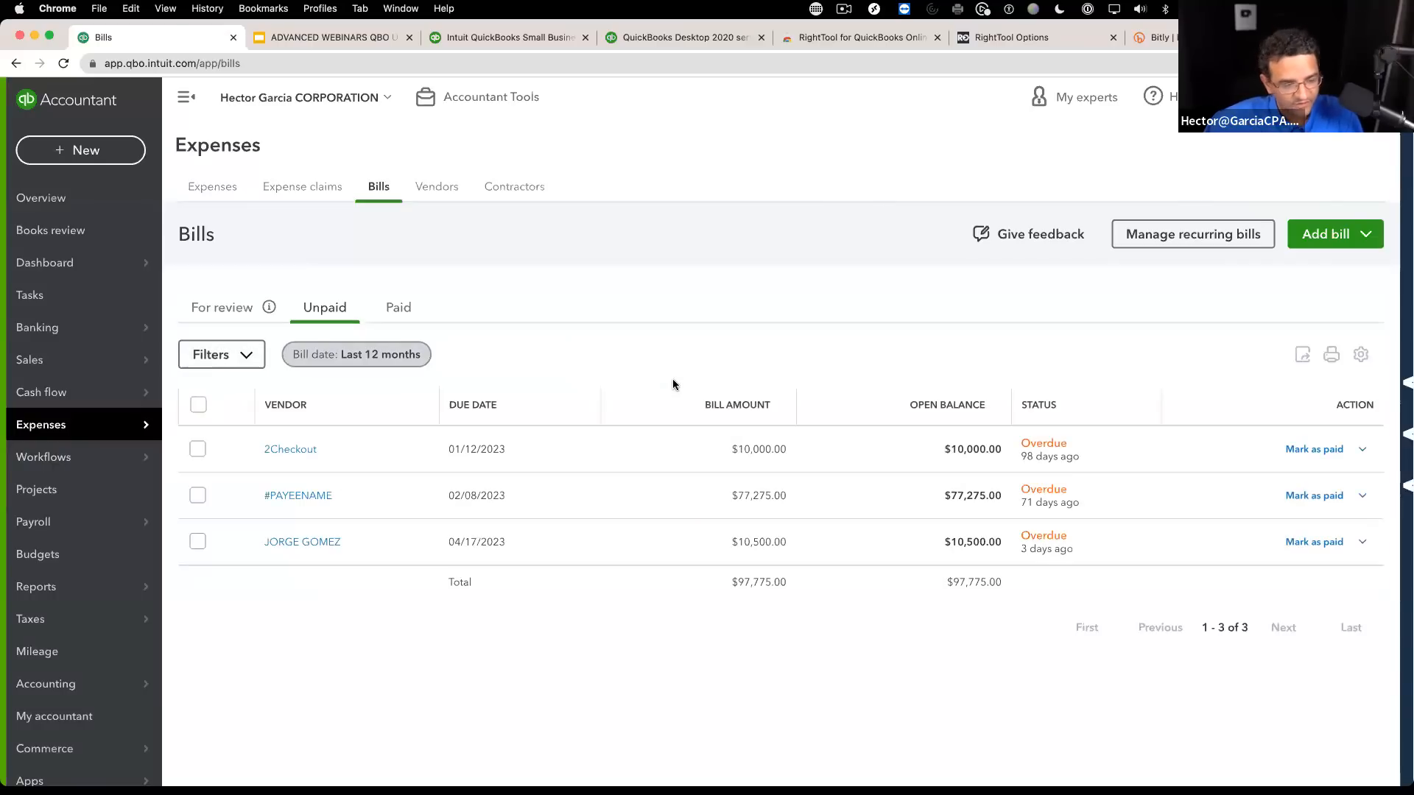
Step: Select all three unpaid bills and clear the selection again
left_click(198, 449)
left_click(197, 495)
left_click(197, 542)
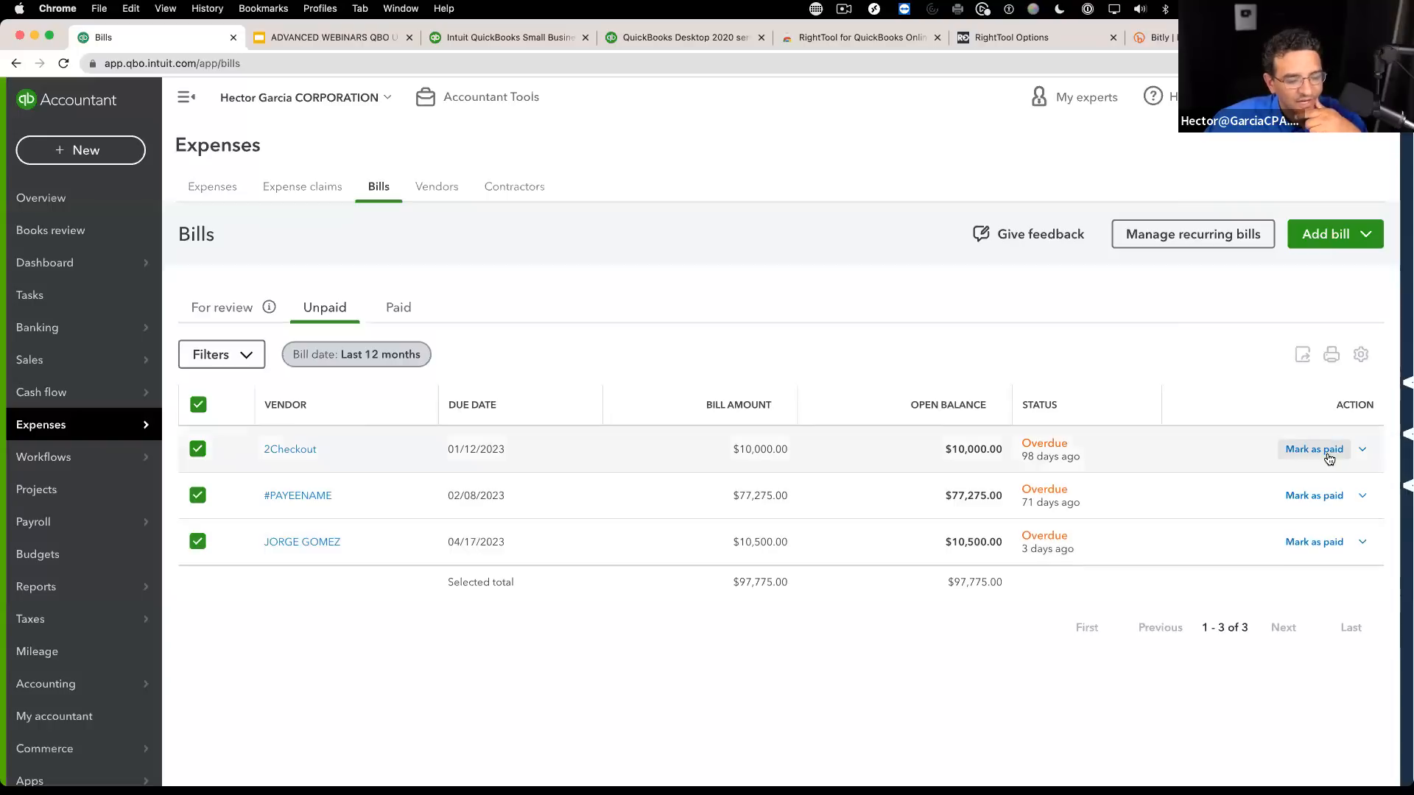
left_click(198, 450)
left_click(197, 495)
left_click(198, 541)
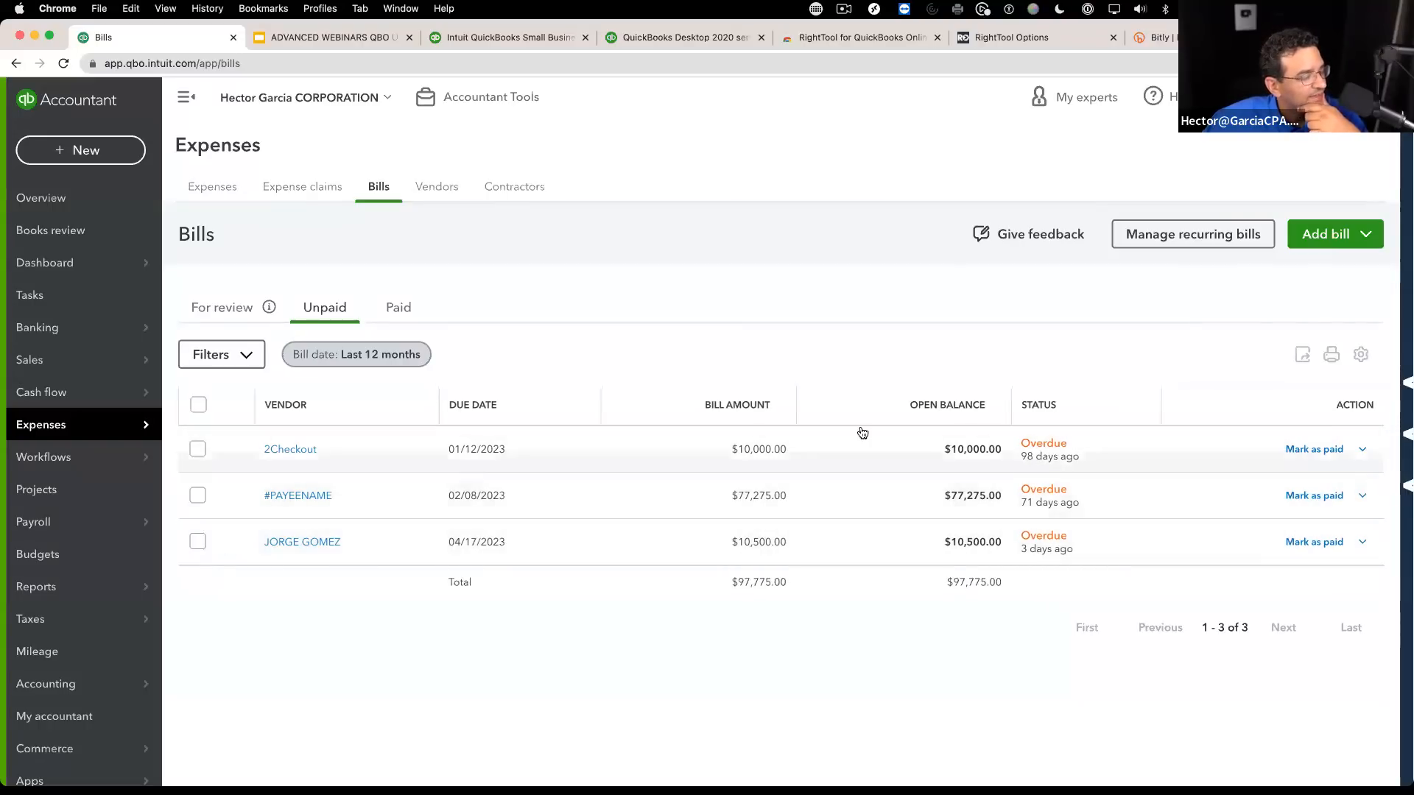
Step: View the unpaid 2Checkout bill and close it without changes
left_click(1363, 450)
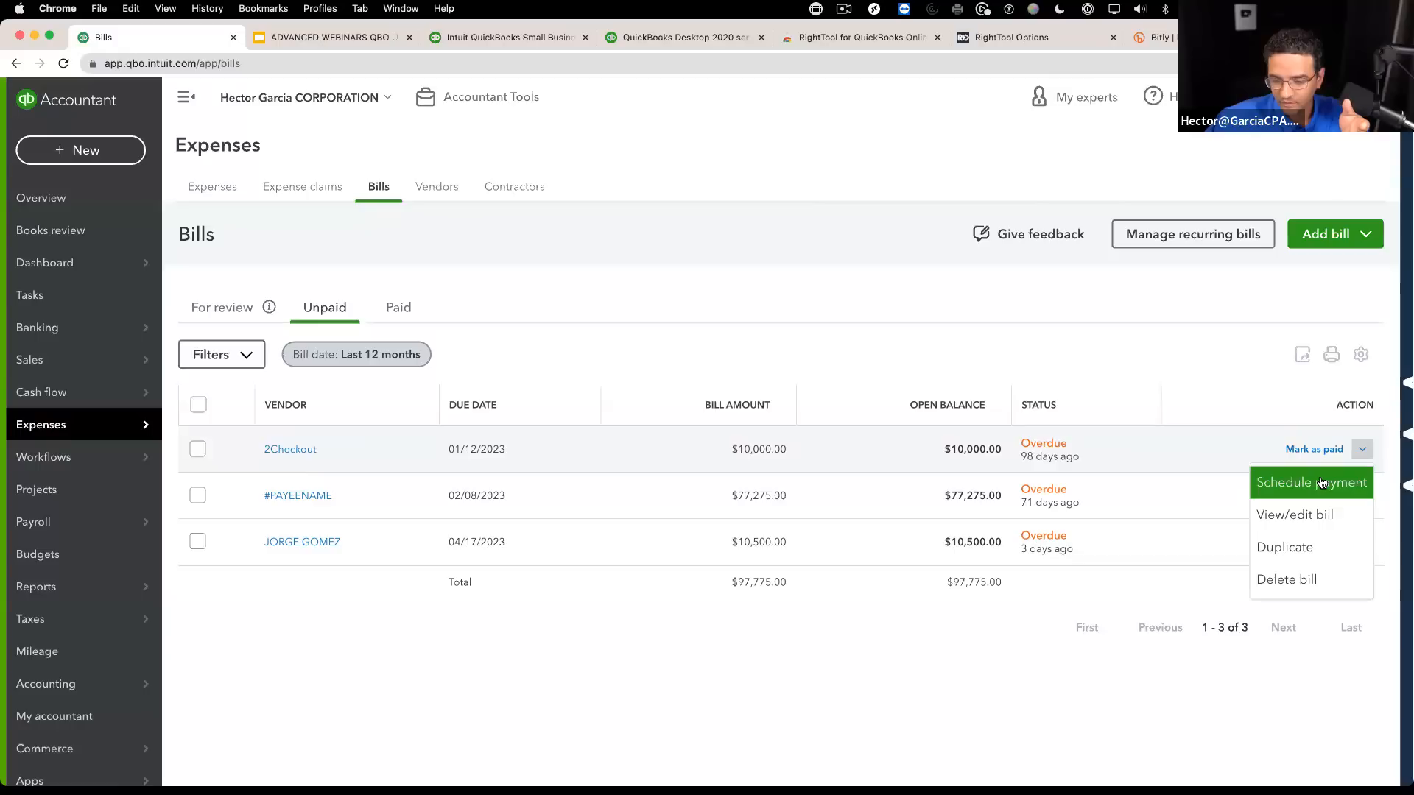
left_click(1295, 515)
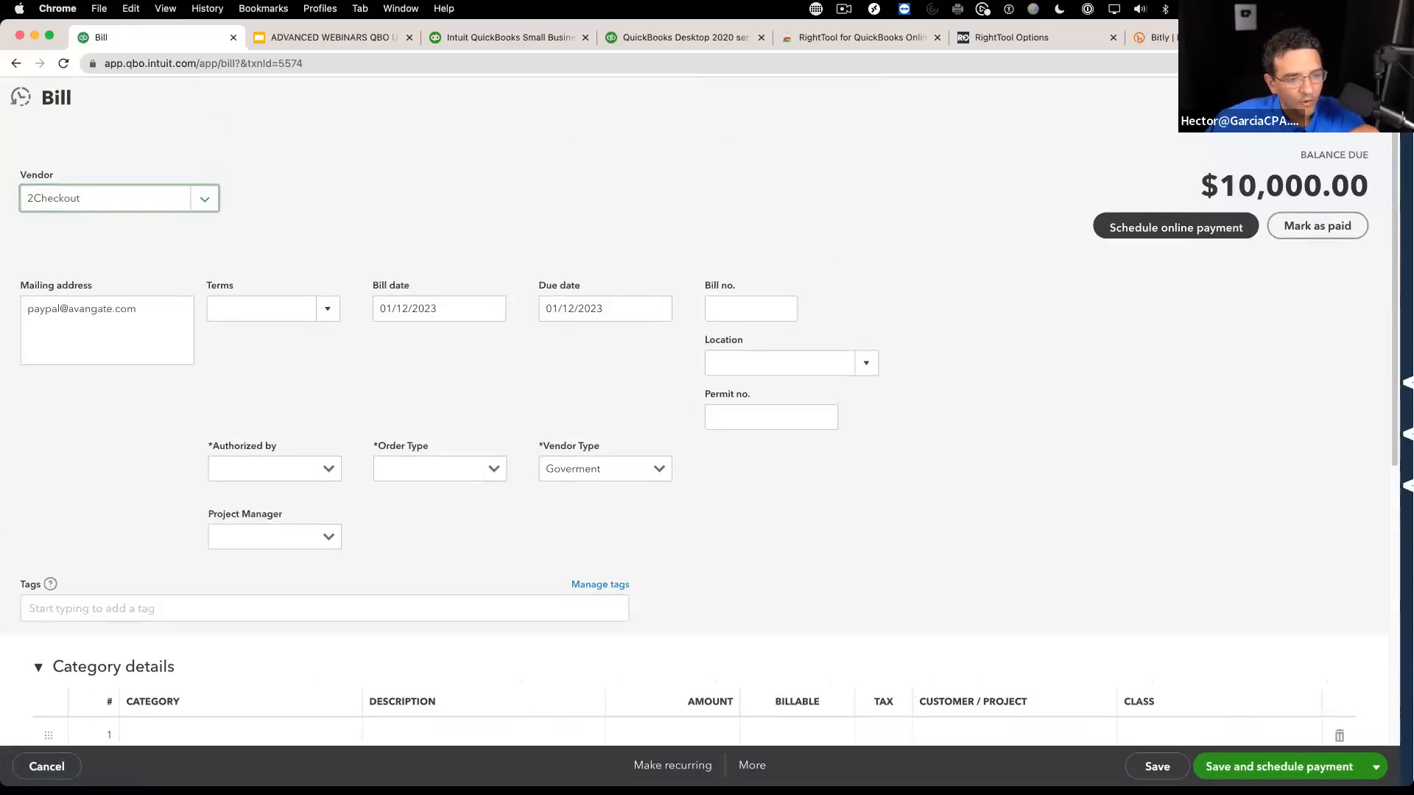
left_click(1375, 98)
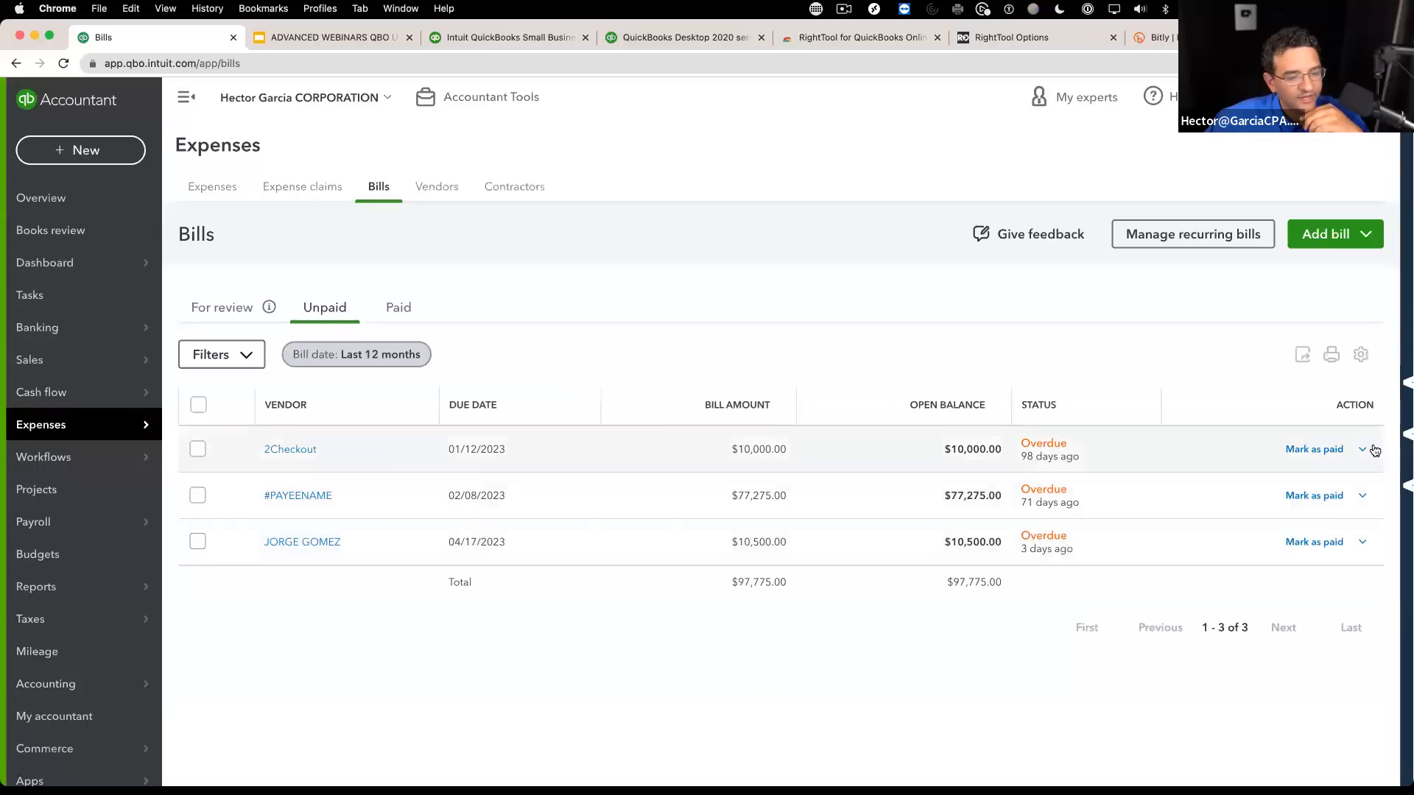
Step: Check the actions available for the 2Checkout bill, and view the #PAYEENAME bill's payment form and close it without saving
left_click(1364, 450)
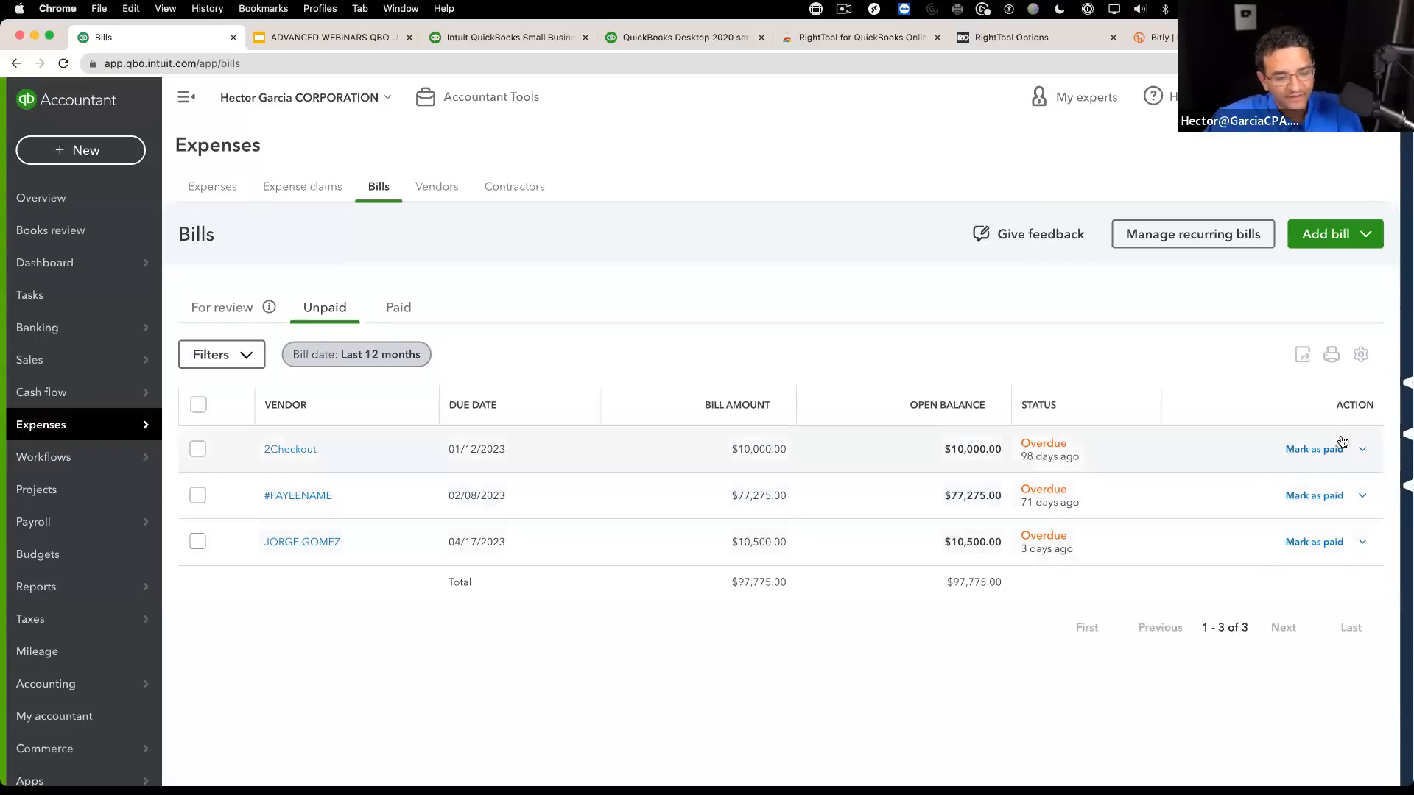
left_click(1363, 449)
left_click(1252, 398)
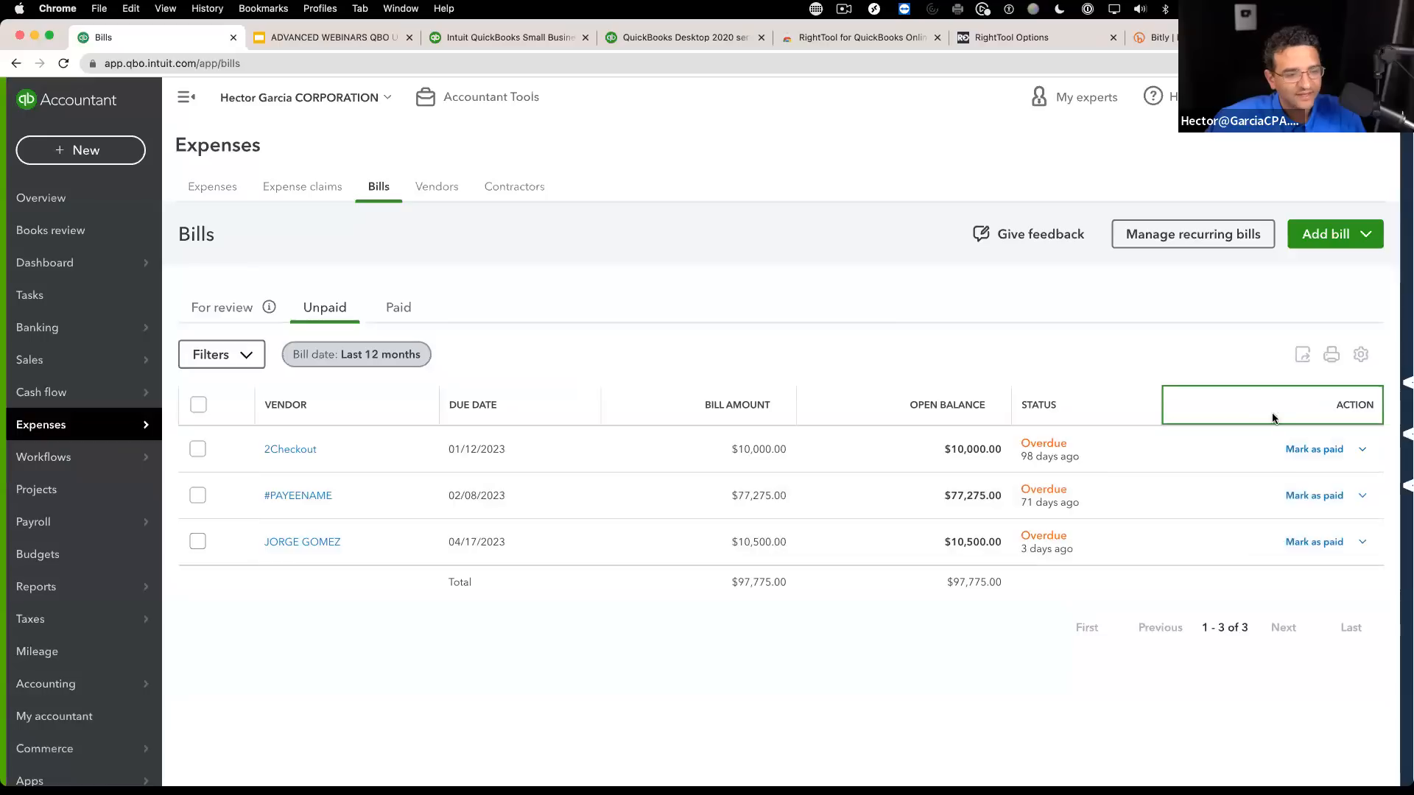
left_click(1300, 495)
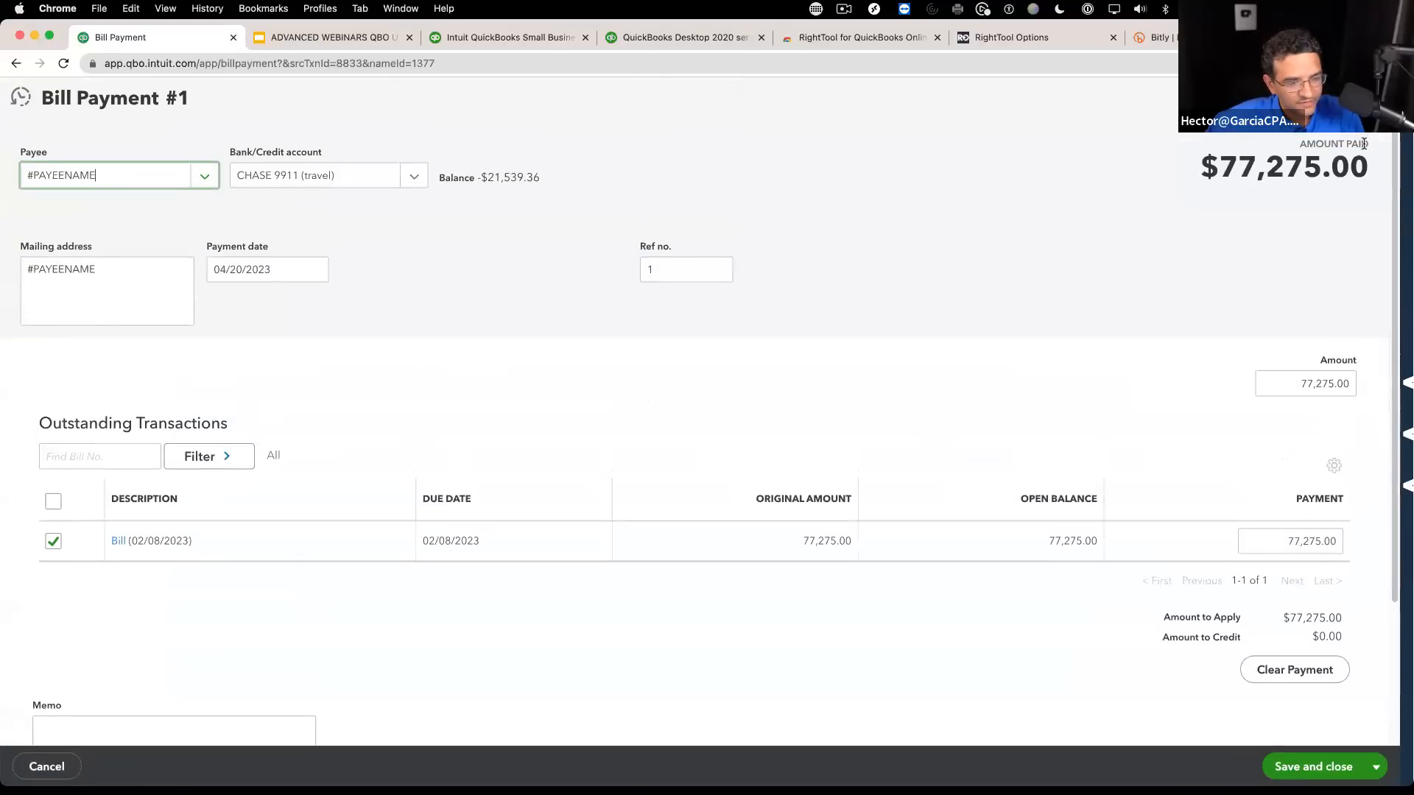
left_click(1379, 97)
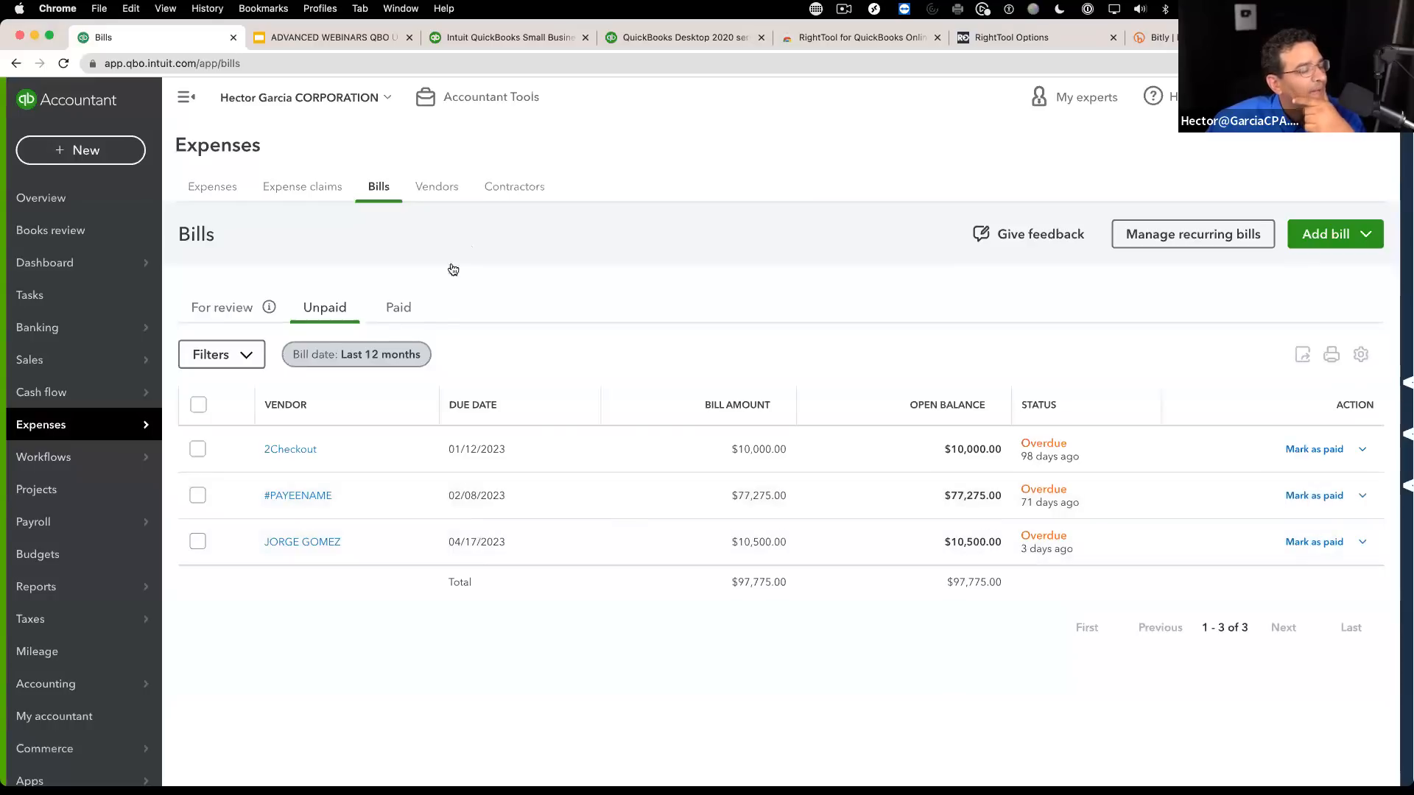
Step: Open the list of paid bills, view the HINGHAM HOUSE OF PIZ vendor record and return to the paid bills
left_click(397, 310)
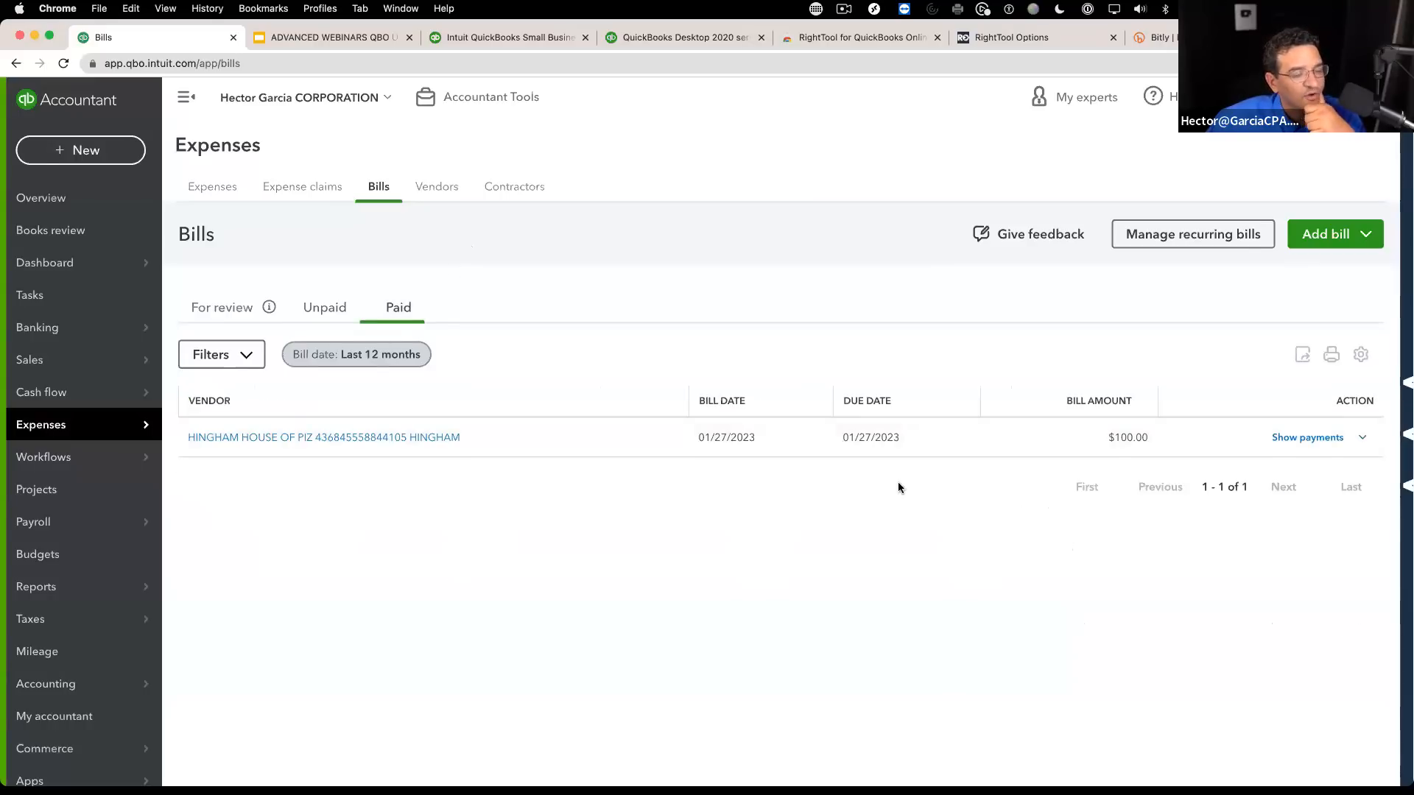
left_click(391, 438)
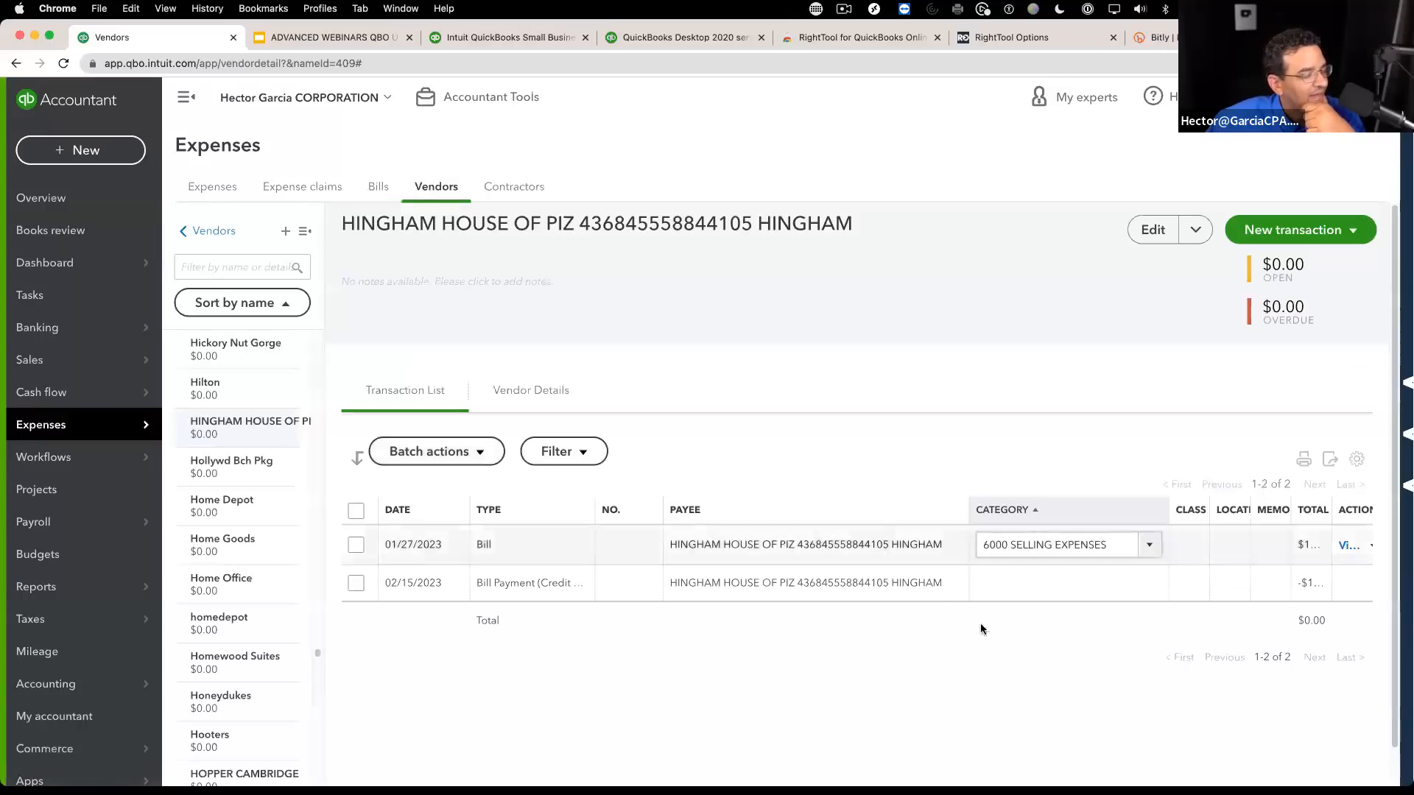
left_click(16, 63)
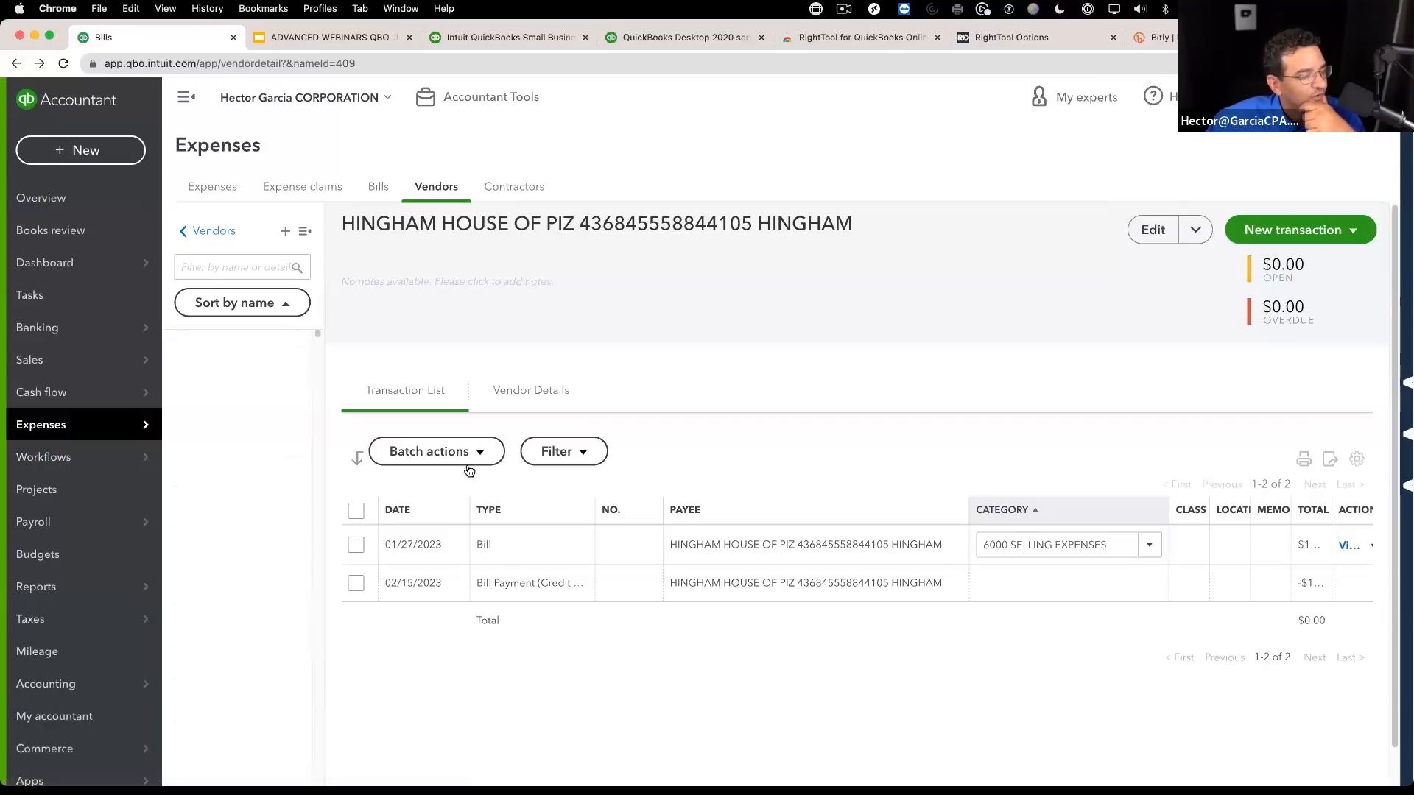
left_click(16, 65)
left_click(399, 307)
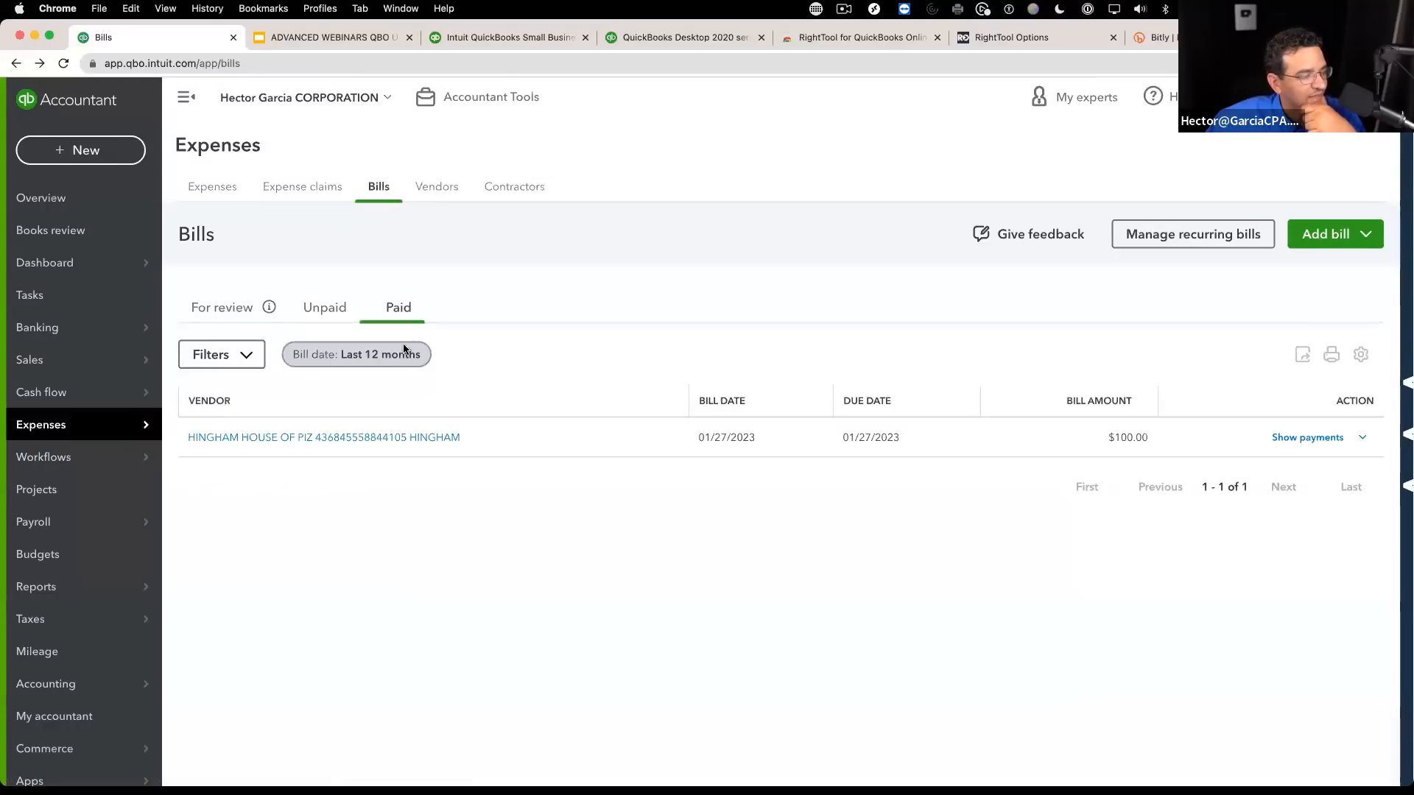
Step: Show the payments of the paid HINGHAM HOUSE OF PIZ bill, view the payment's details and close them
left_click(1324, 439)
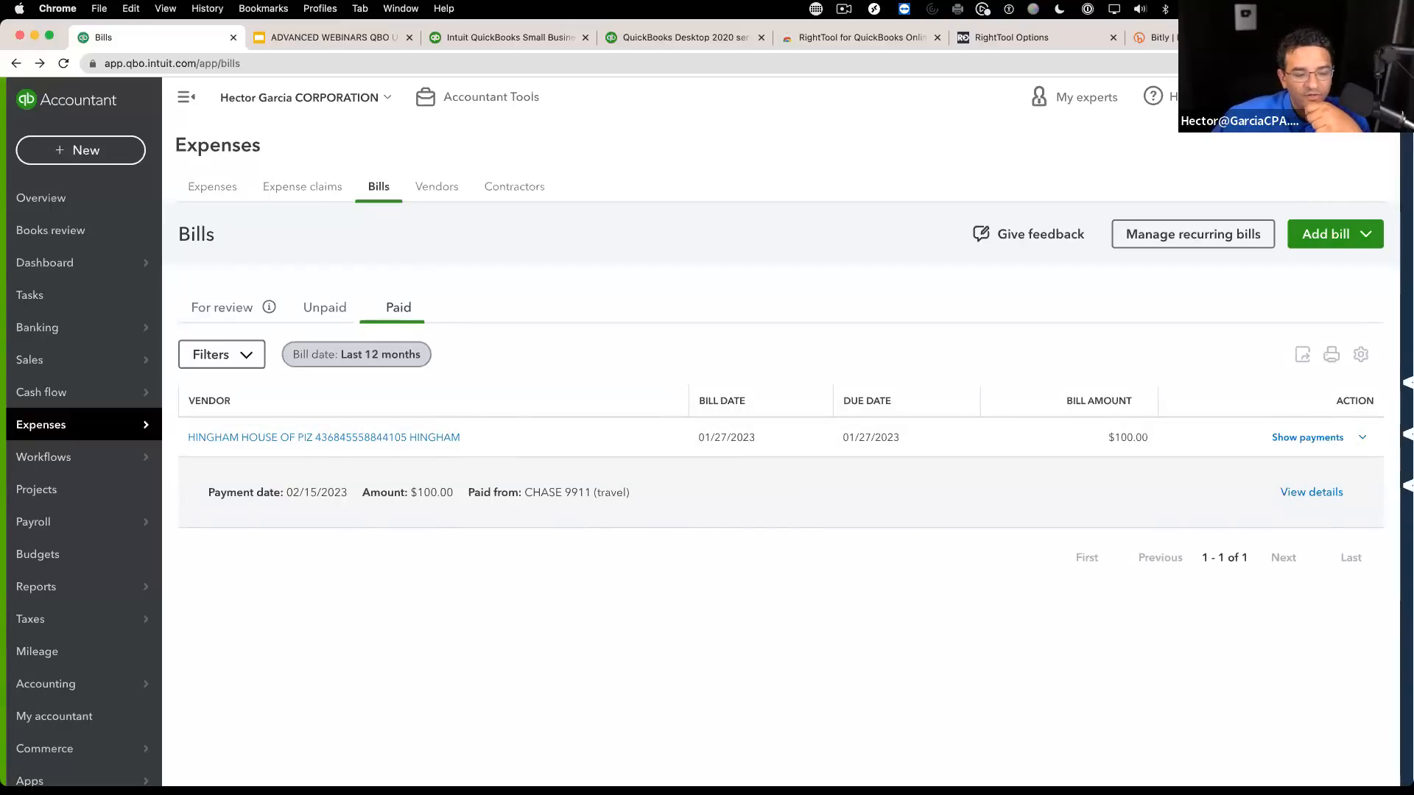
left_click(1311, 492)
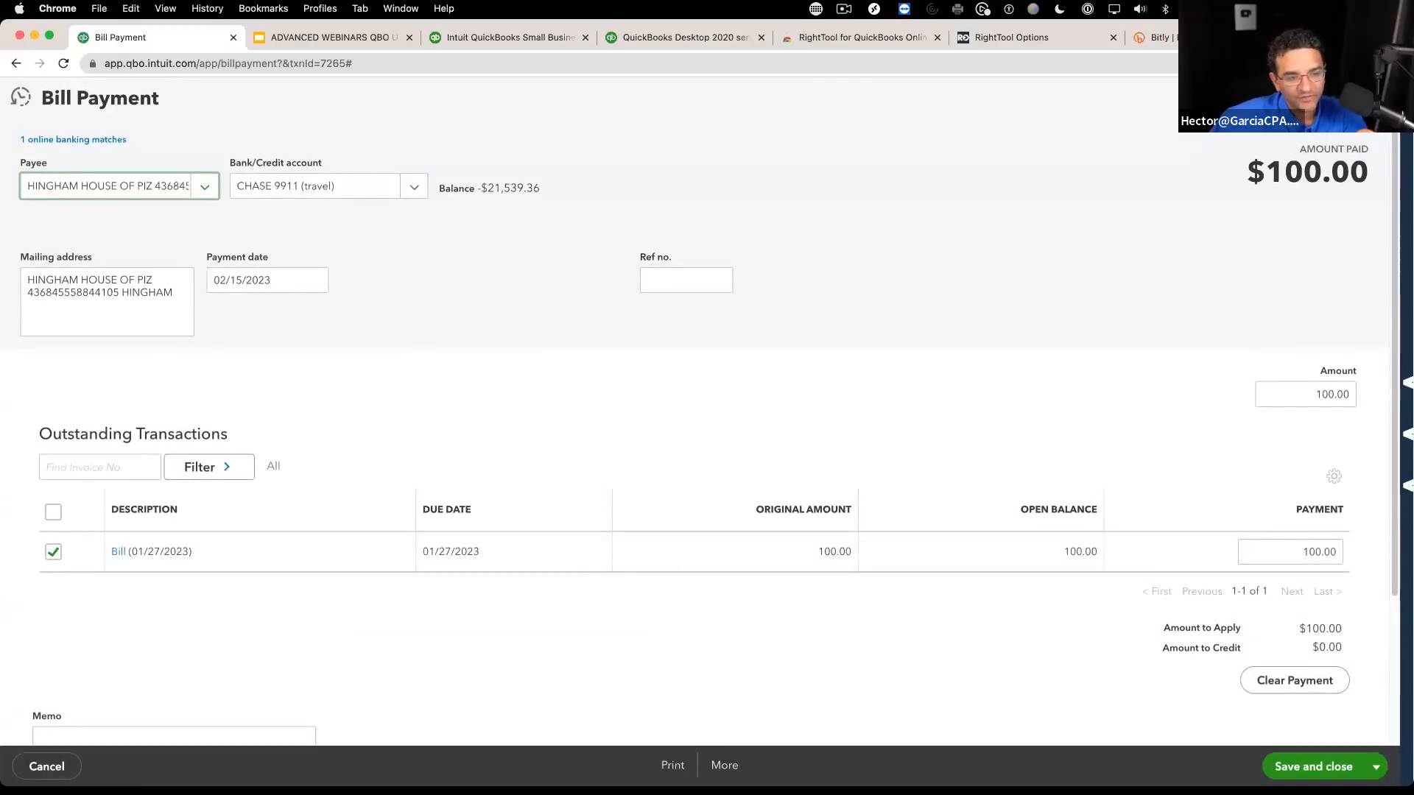
left_click(1375, 97)
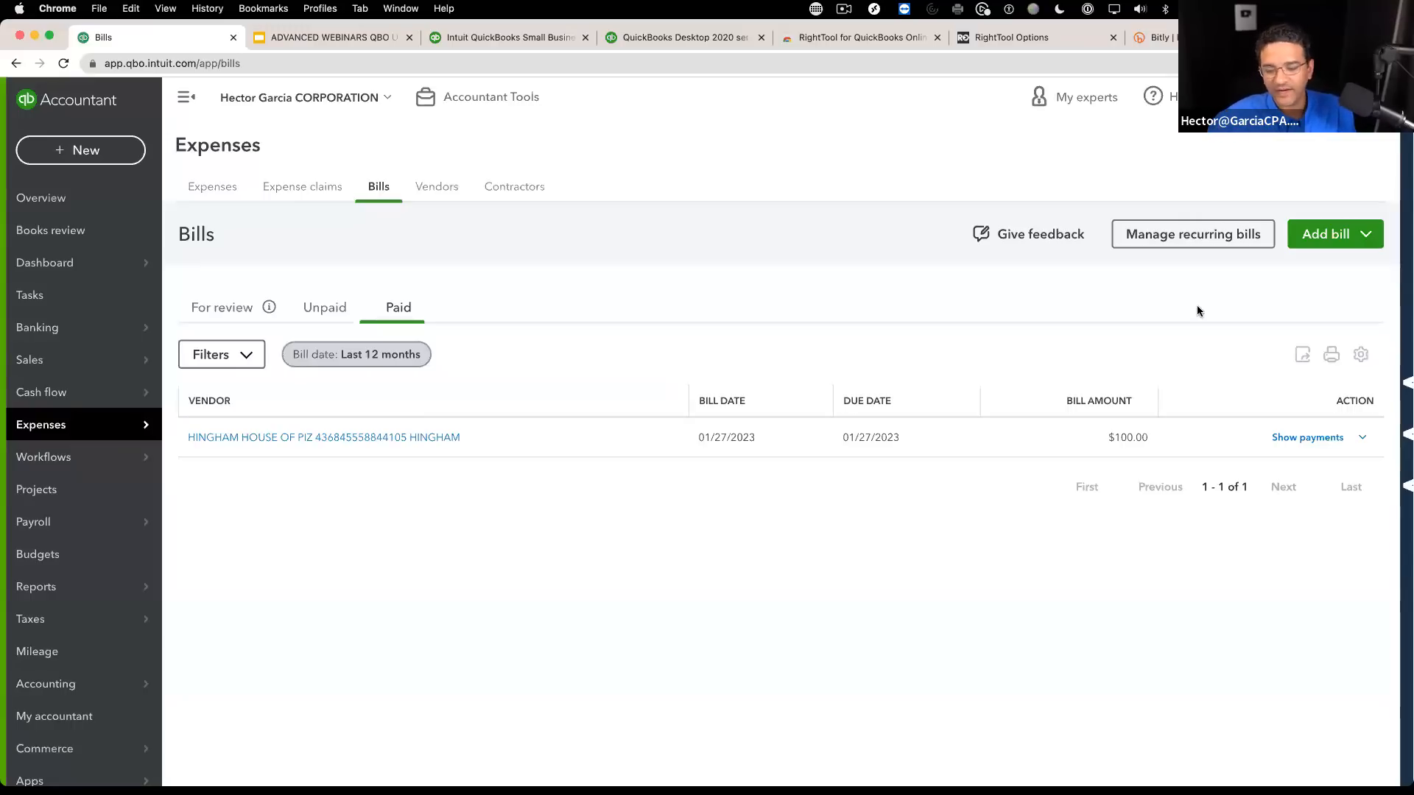
Step: Add the Source, Bill No., Category, Class and Location columns to the unpaid bills list, leaving Memo and Attachments hidden
left_click(324, 307)
left_click(1361, 355)
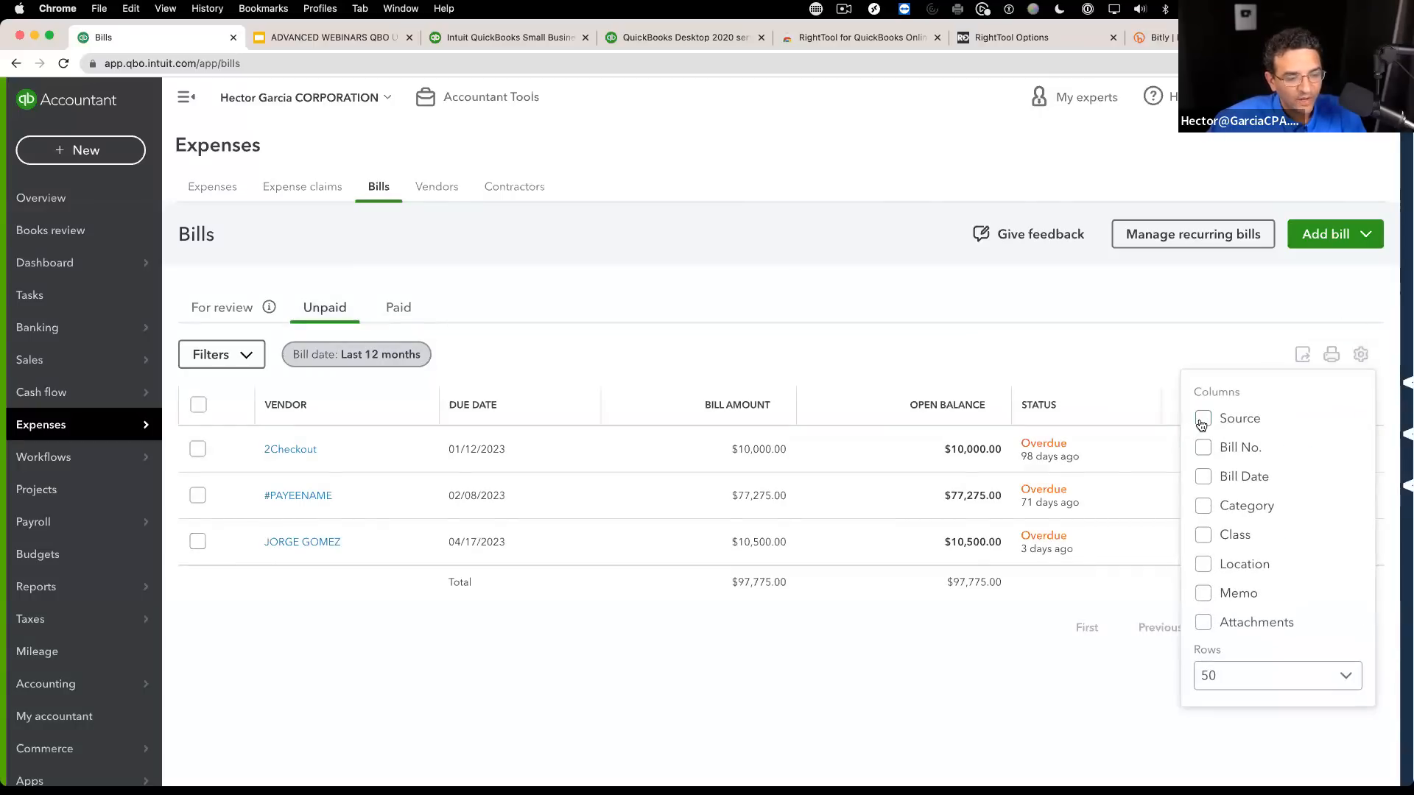
left_click(1203, 419)
left_click(1203, 448)
left_click(1203, 506)
left_click(1203, 534)
left_click(1203, 564)
left_click(1203, 593)
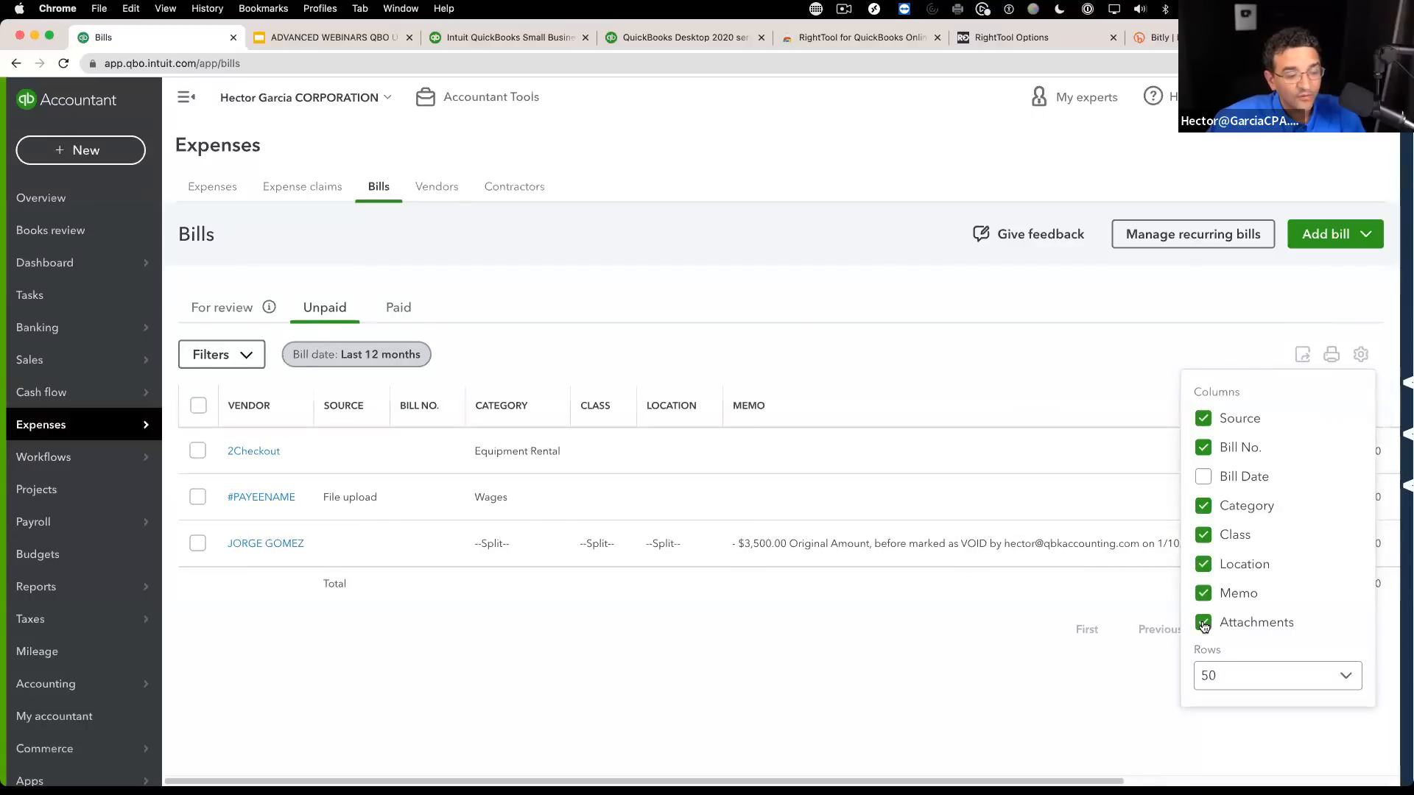
left_click(1201, 592)
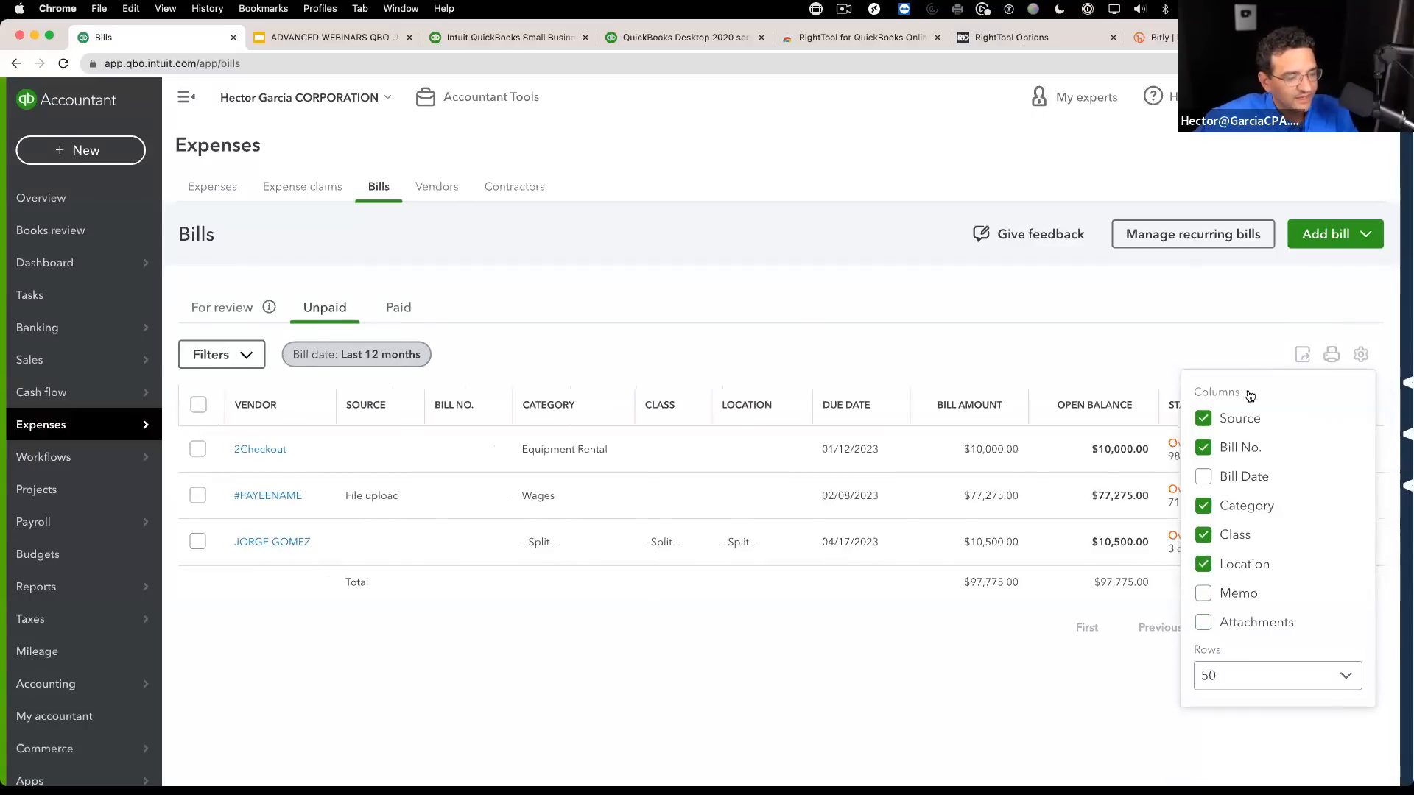
left_click(1190, 315)
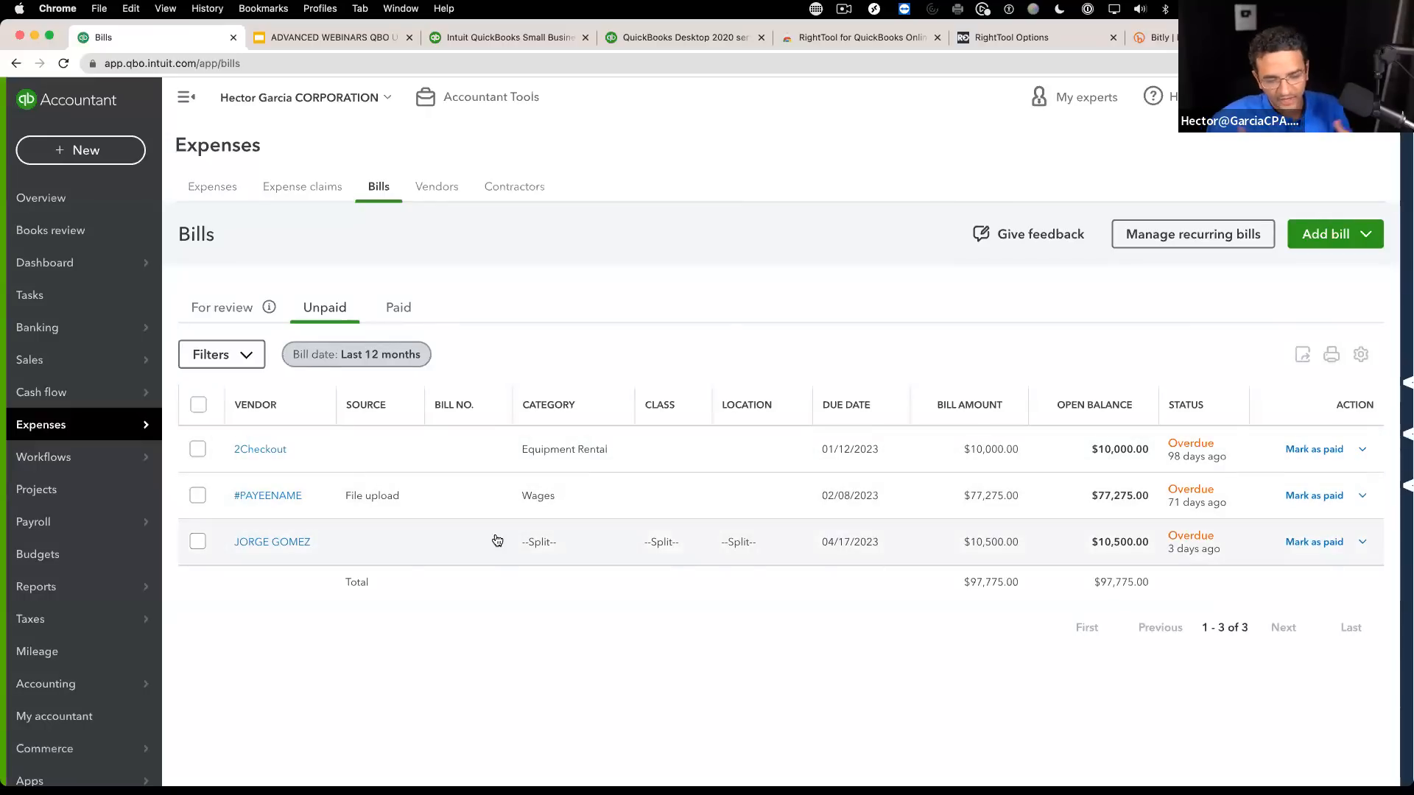
left_click(1360, 354)
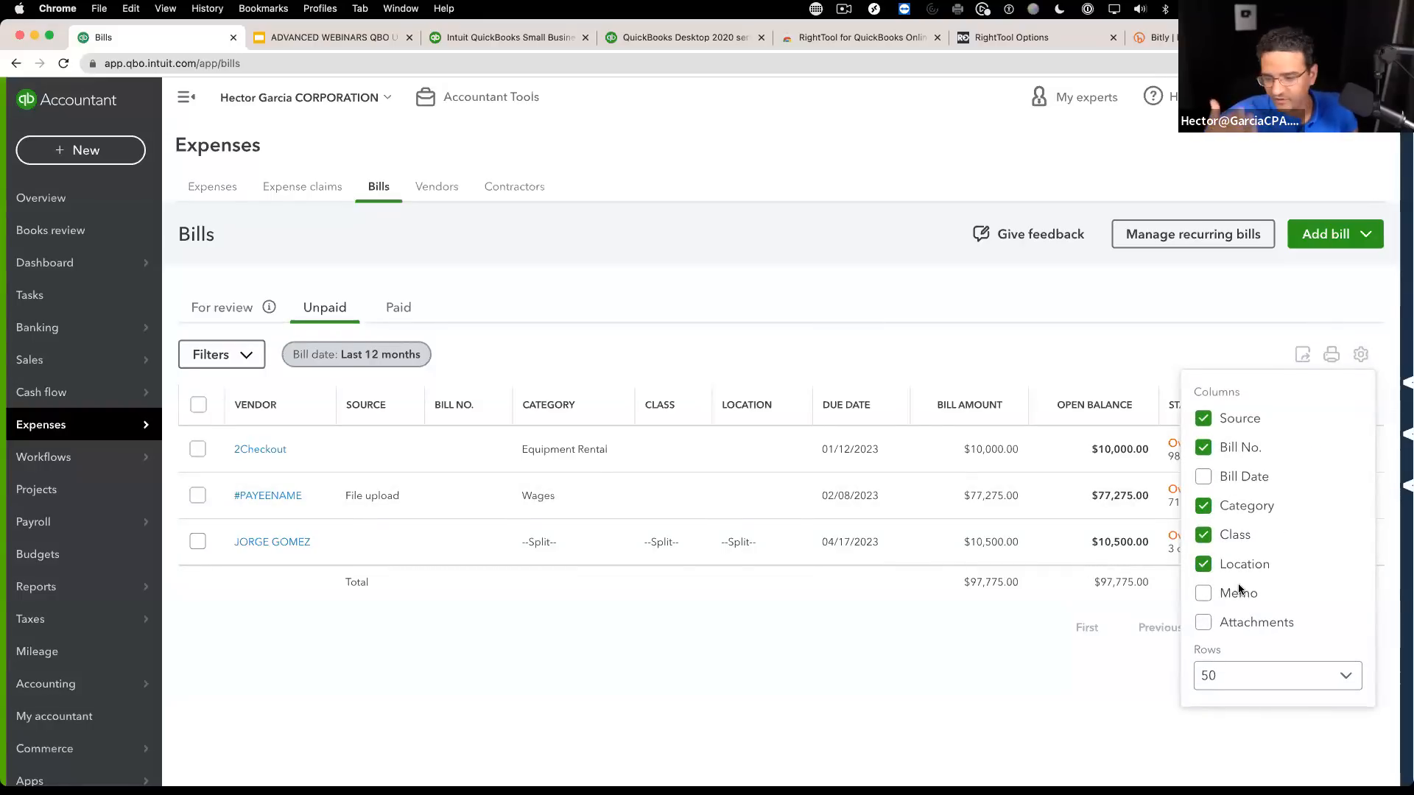
left_click(1195, 370)
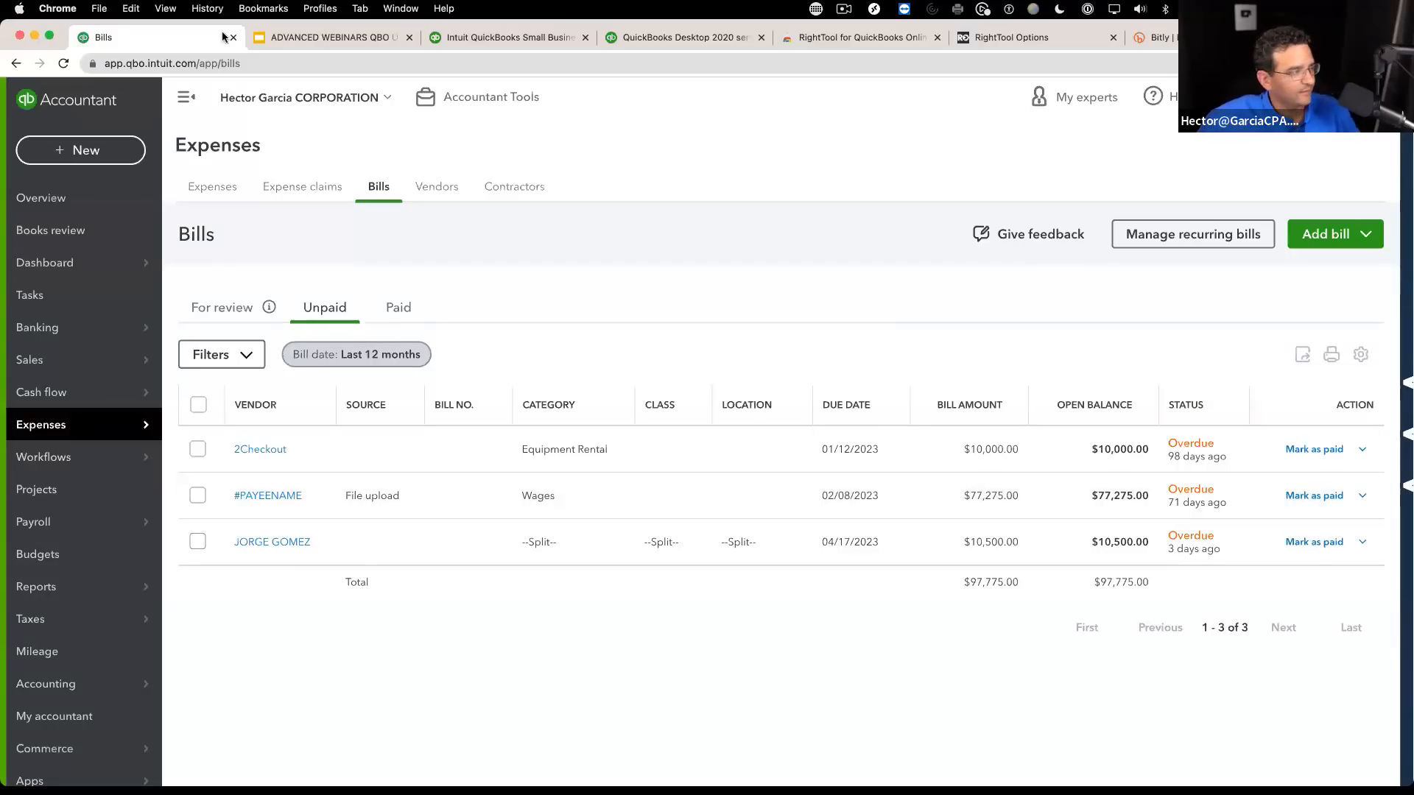
Step: Switch to the webinar slides, present the Bills Center slide, and open the help article on installing the QuickBooks Online for Mac app
left_click(277, 35)
left_click(1215, 98)
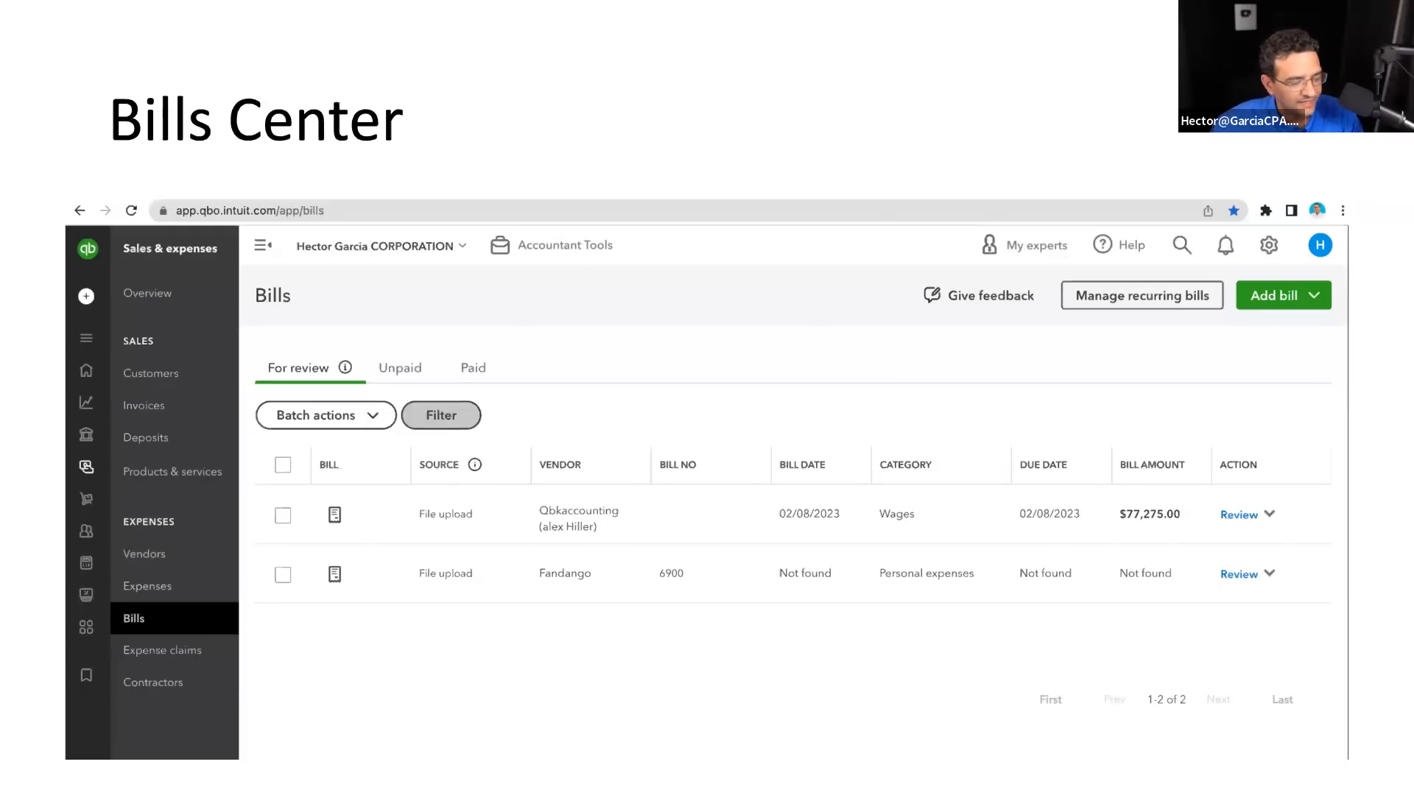
left_click(930, 347)
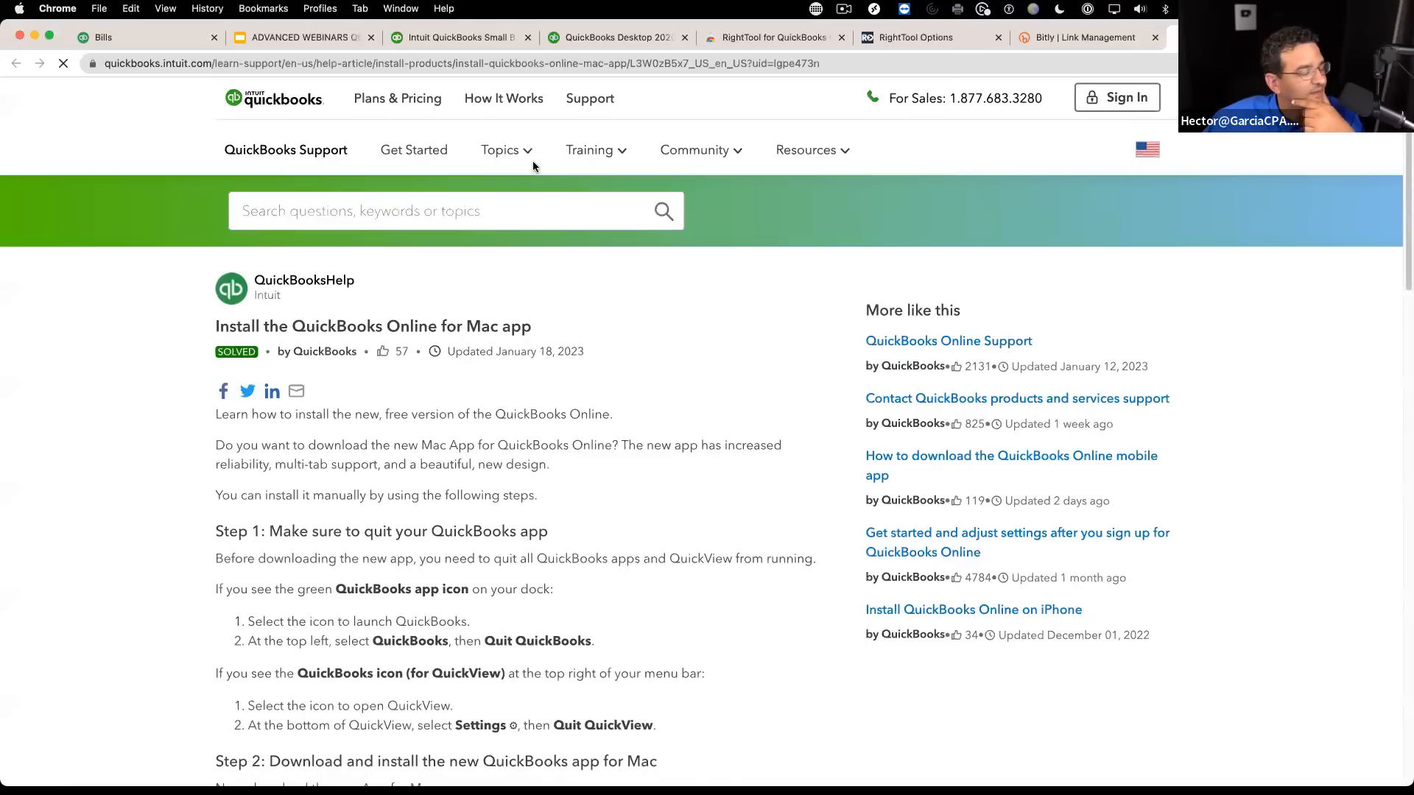
scroll(709, 391, "down", 5)
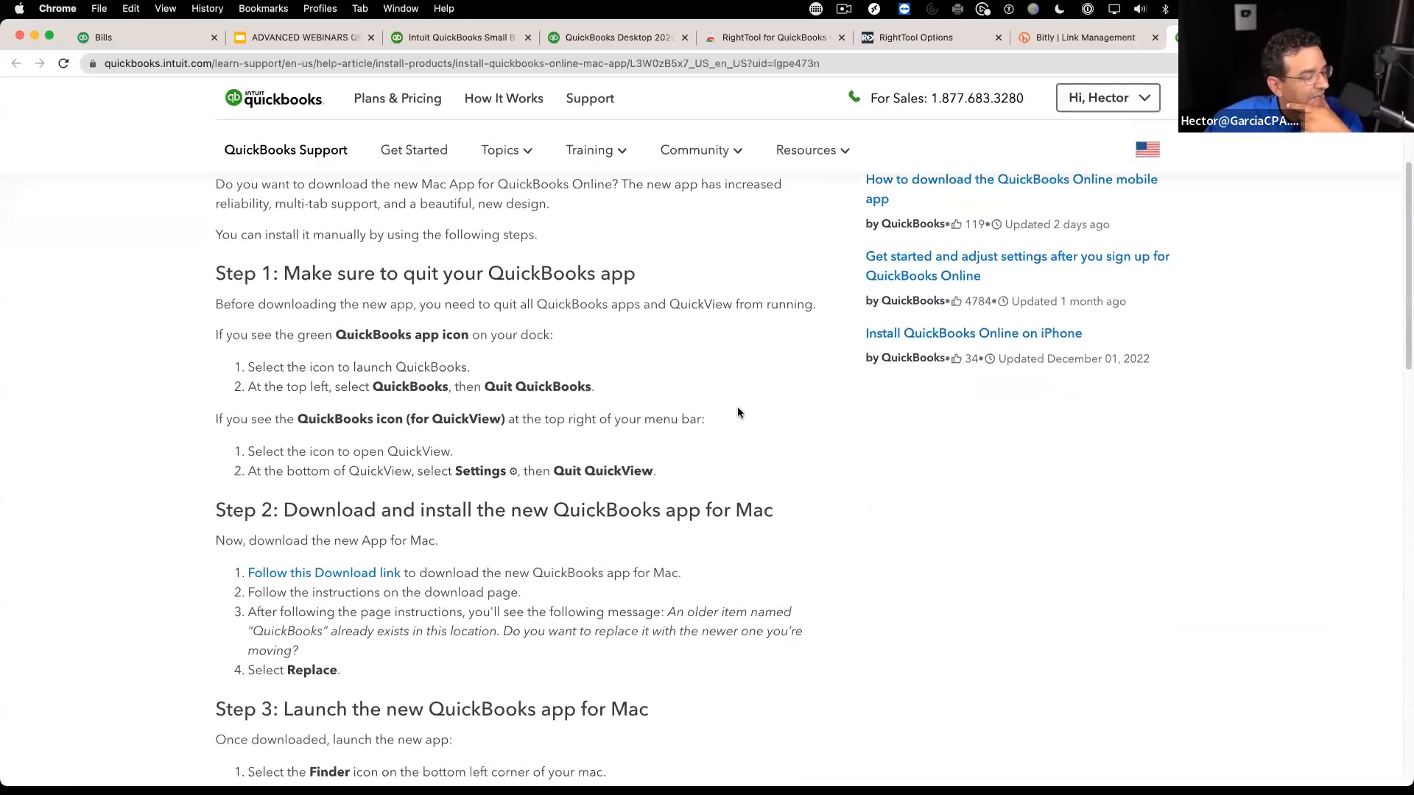
Step: Read the Mac app article's download and launch instructions and open its download link
scroll(739, 412, "down", 3)
left_click_drag(265, 364, 482, 368)
scroll(482, 369, "down", 1)
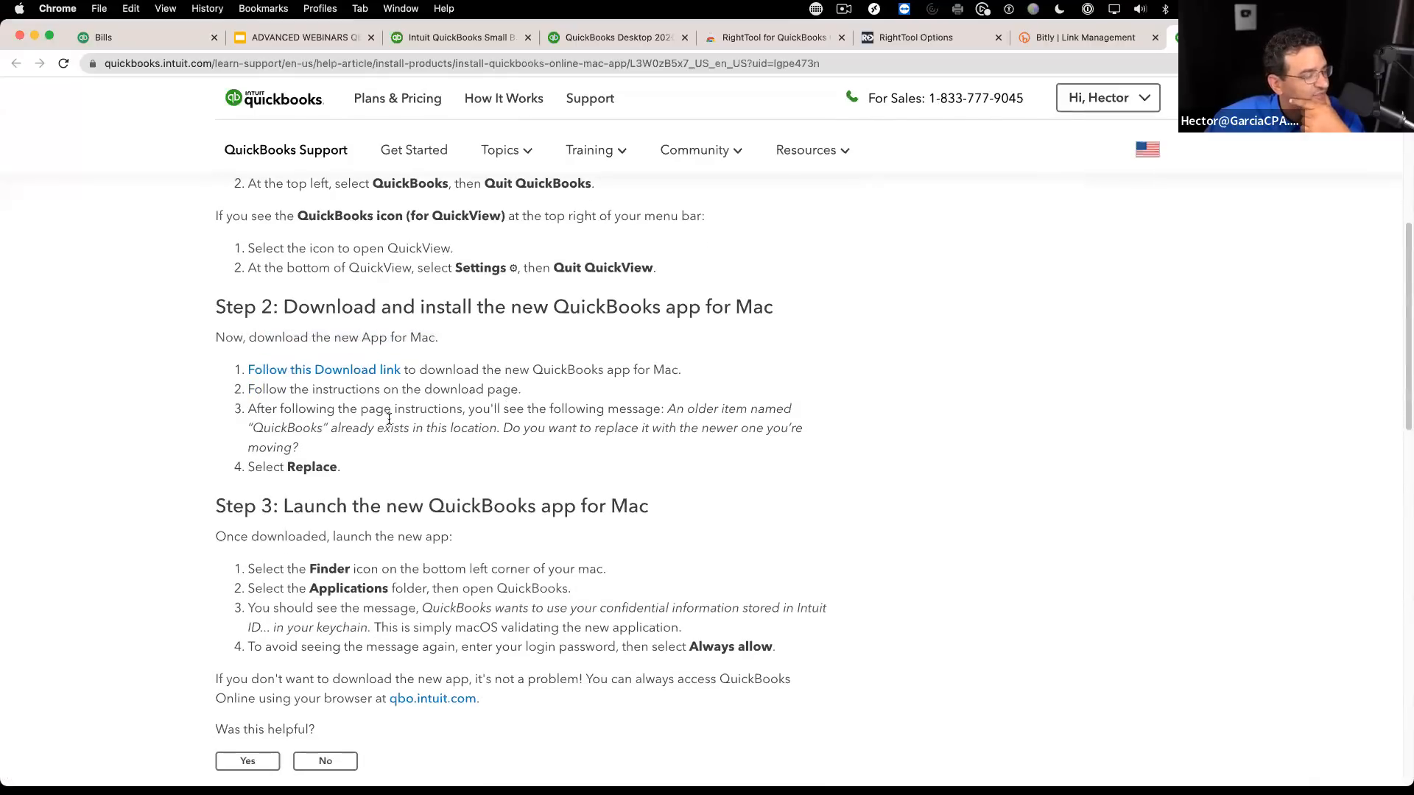
left_click(324, 372)
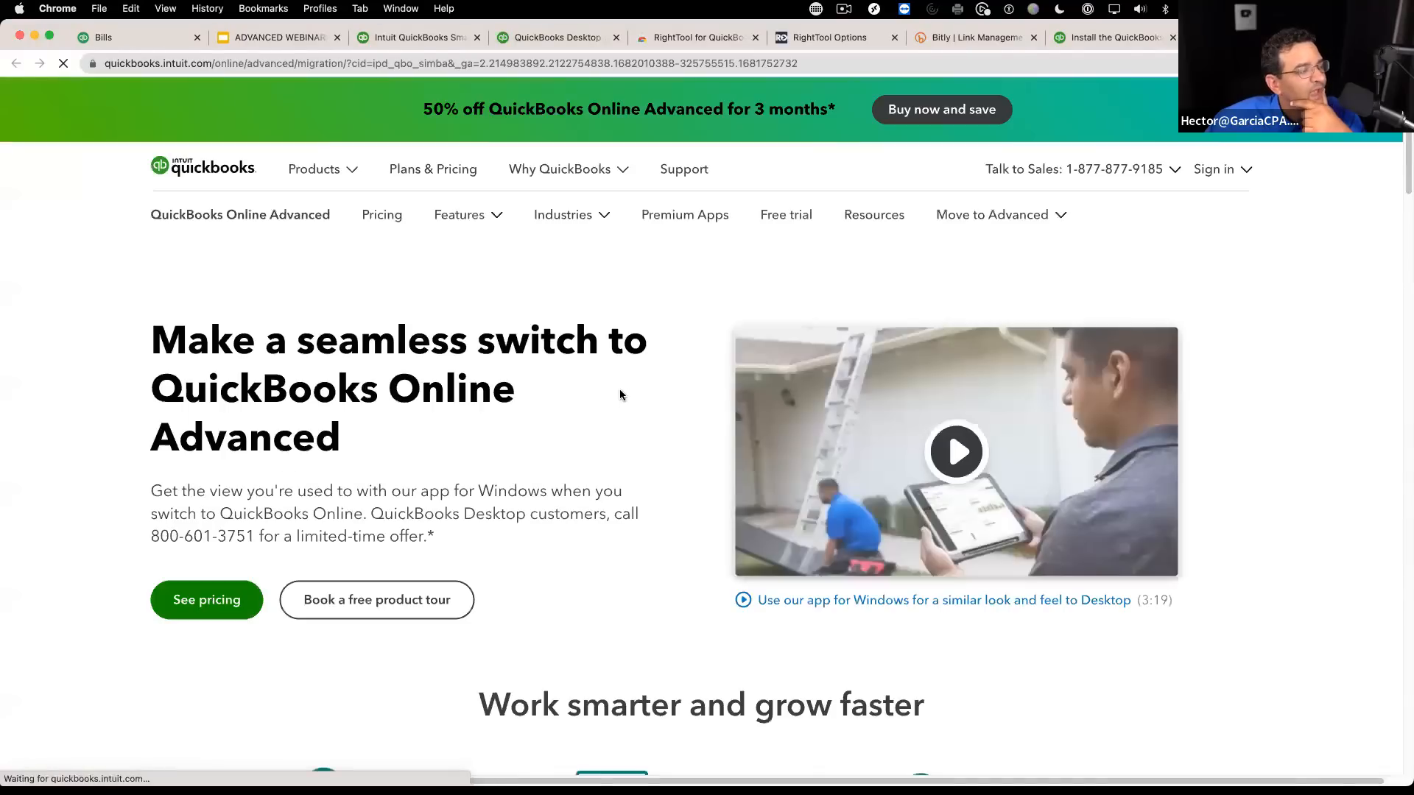
Step: Look through the QuickBooks Online Advanced migration page, close it and go back over the article's installation instructions
scroll(619, 449, "down", 5)
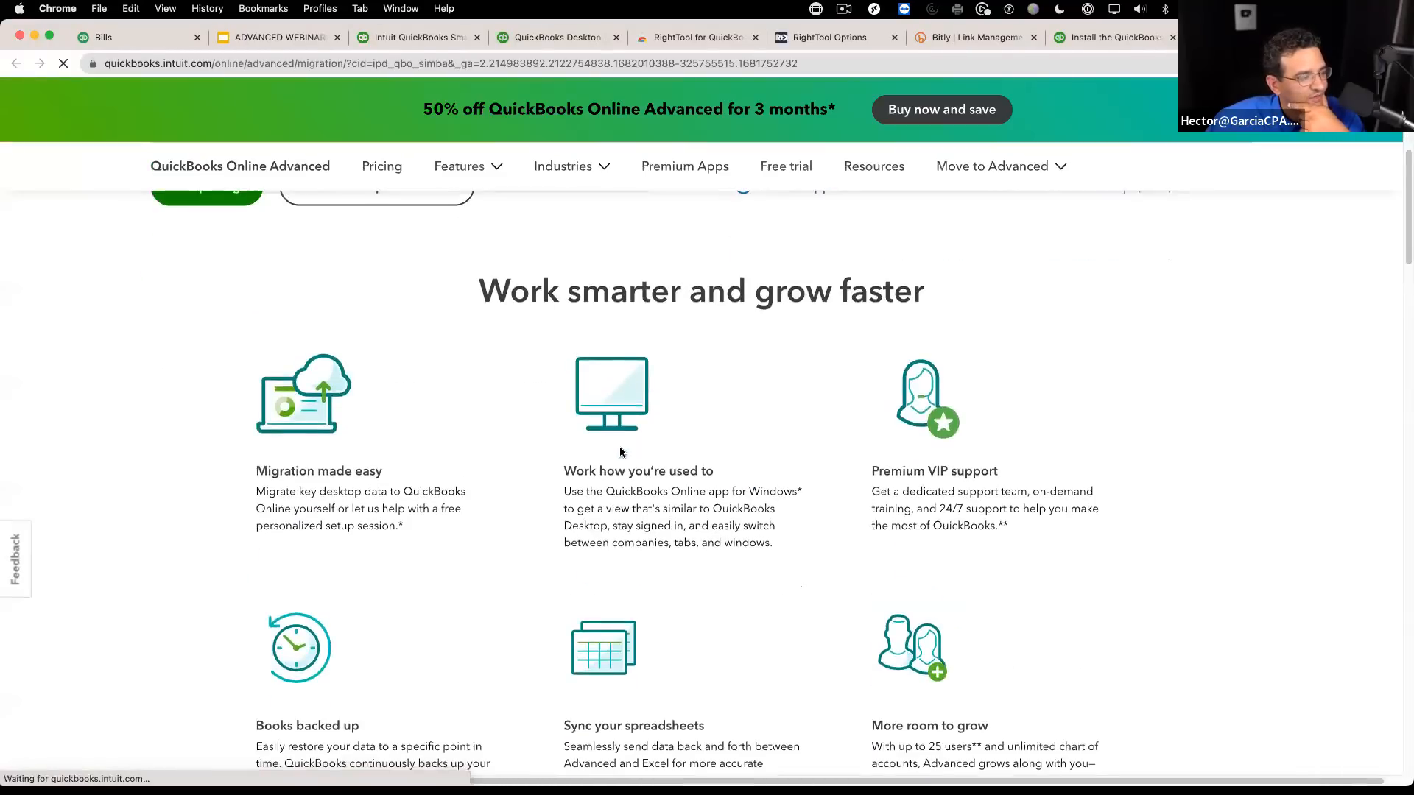
scroll(640, 465, "down", 18)
scroll(887, 331, "up", 4)
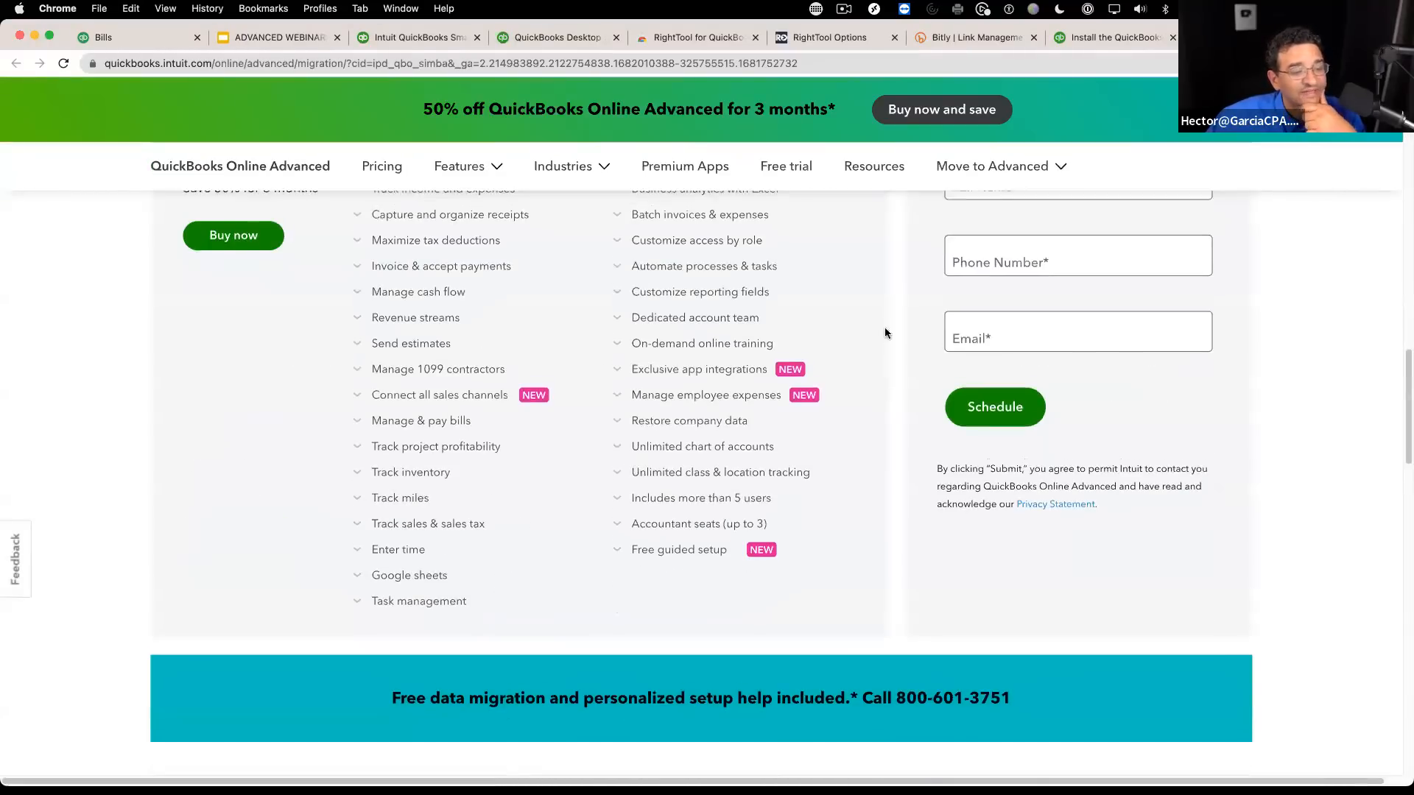
key("super+w")
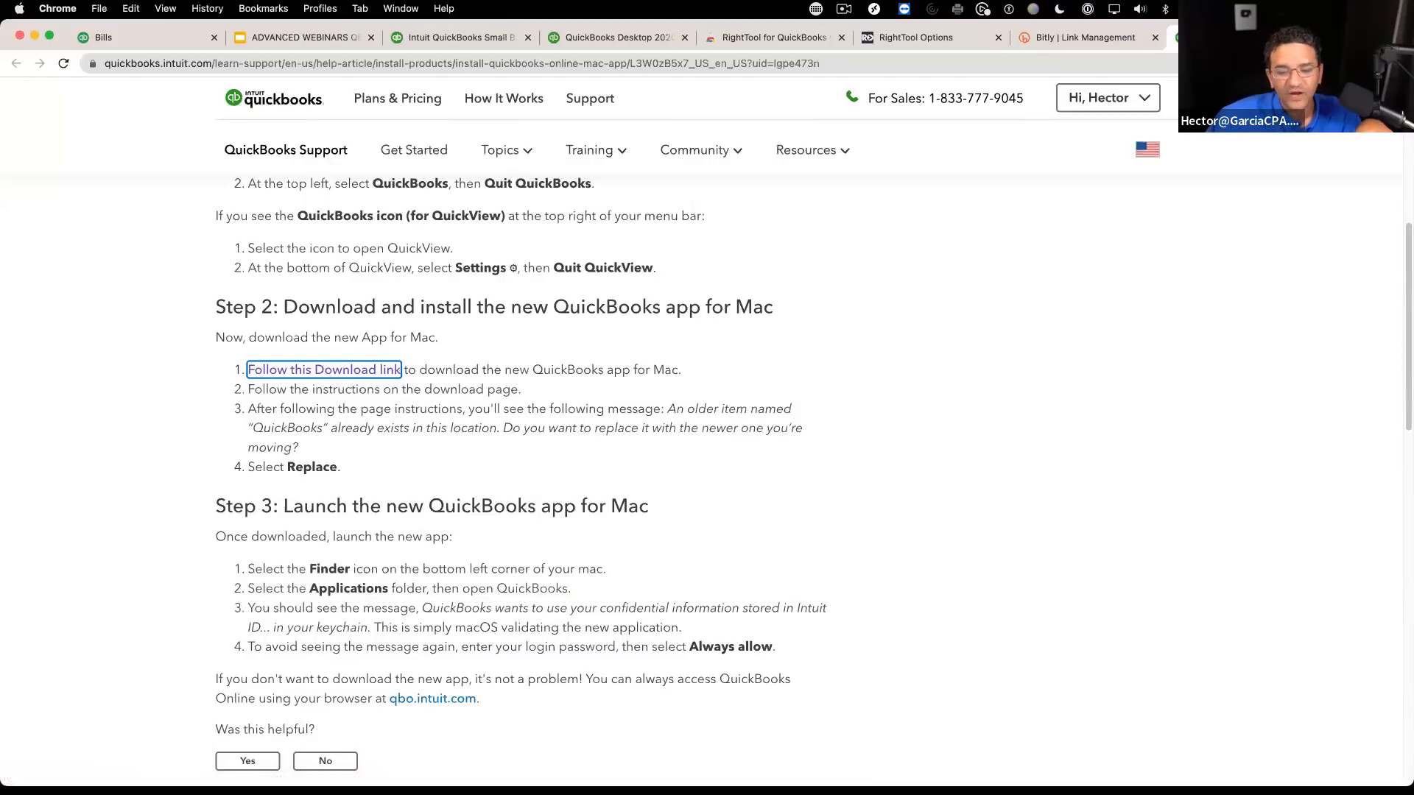
left_click(537, 558)
scroll(851, 392, "up", 1)
scroll(851, 397, "down", 1)
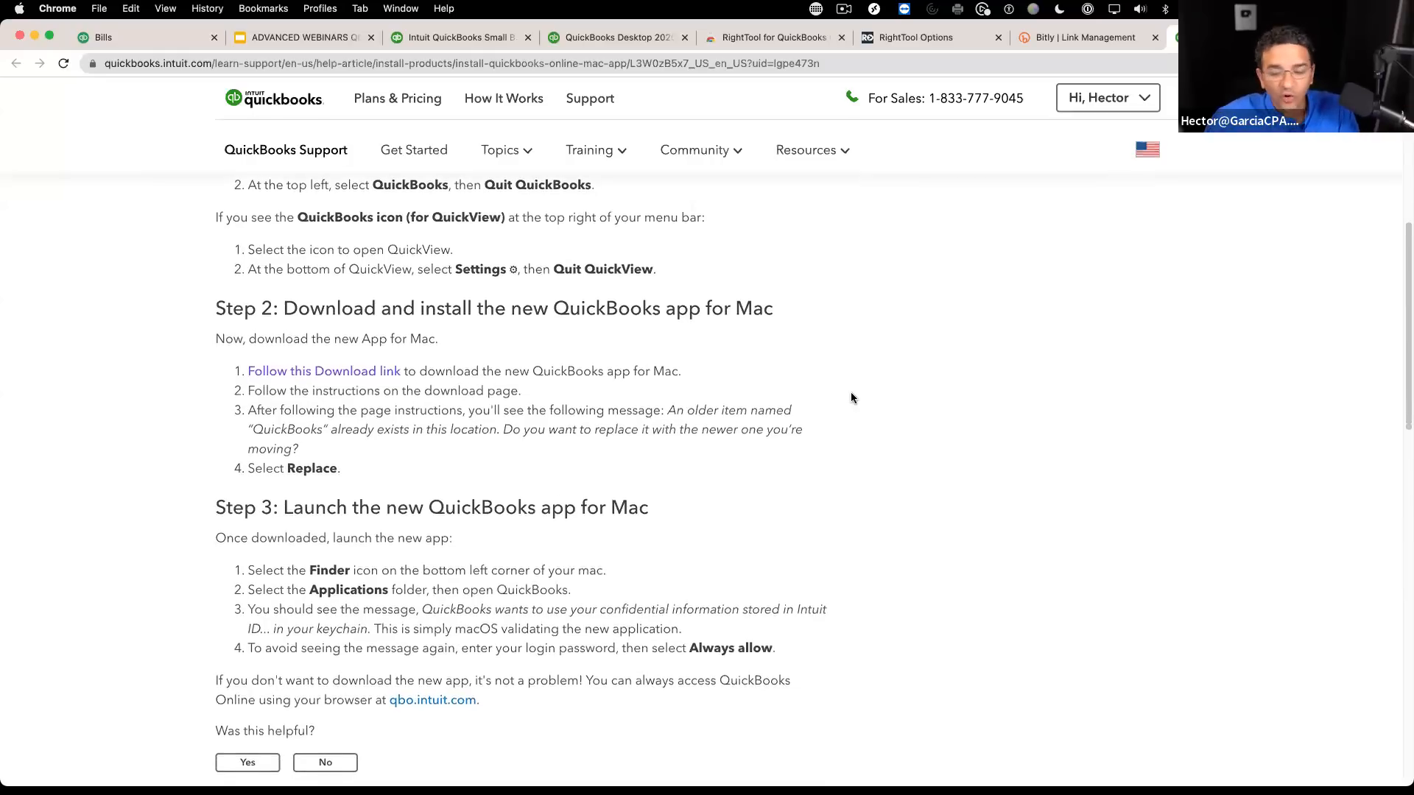
scroll(851, 398, "down", 1)
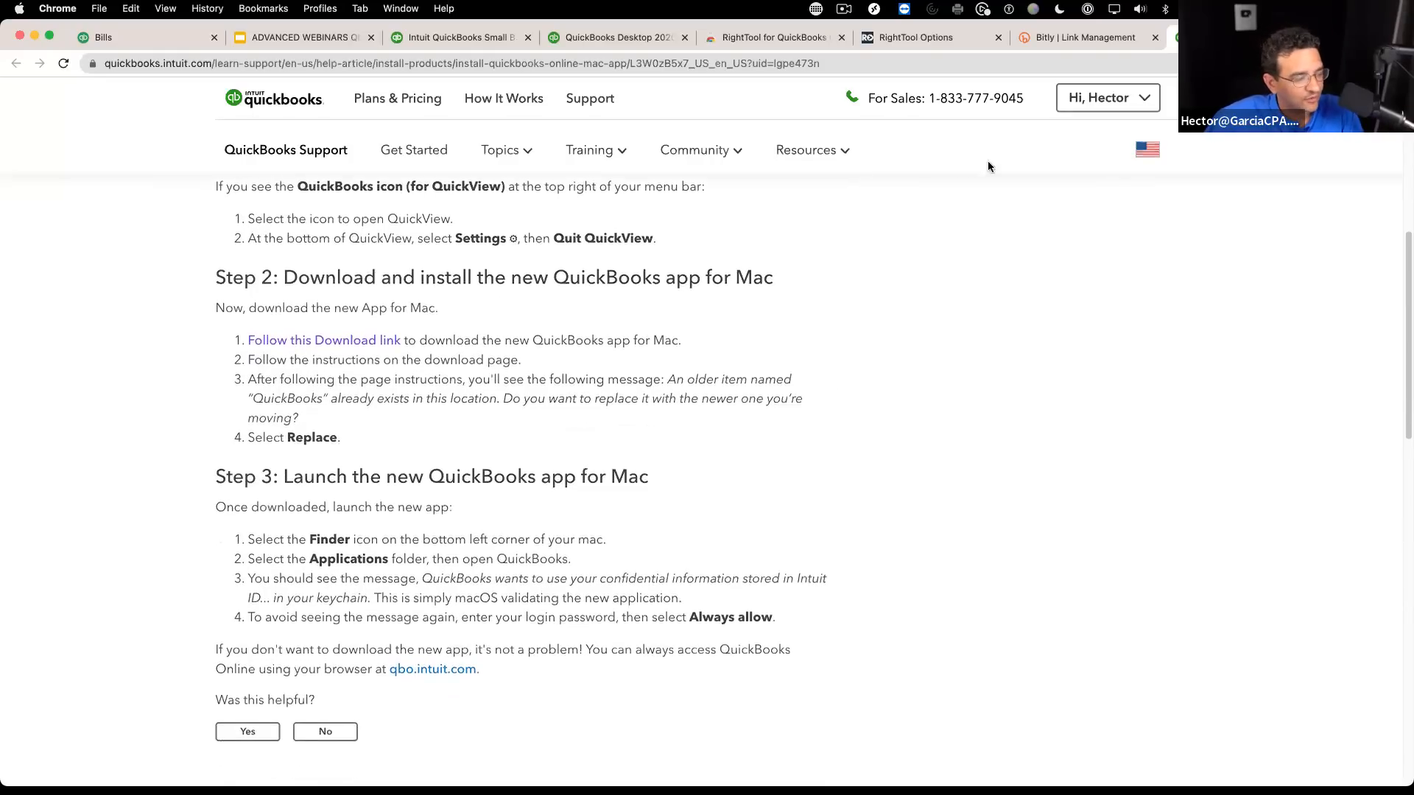
Step: Return to the webinar slides, present the Bills Center and "Account Filter in NEW advanced search" slides, and exit the slideshow
left_click(309, 37)
left_click(1228, 100)
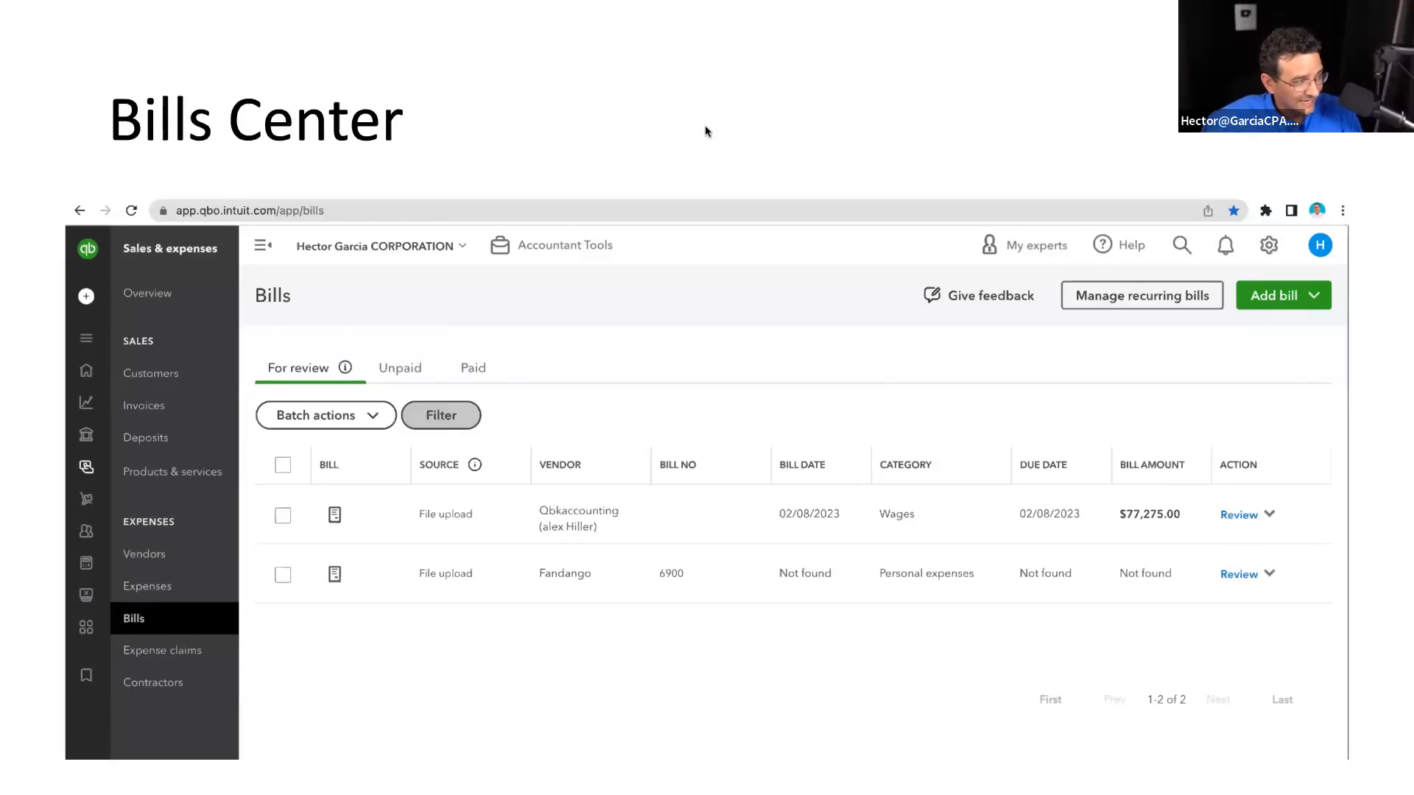
key("Right")
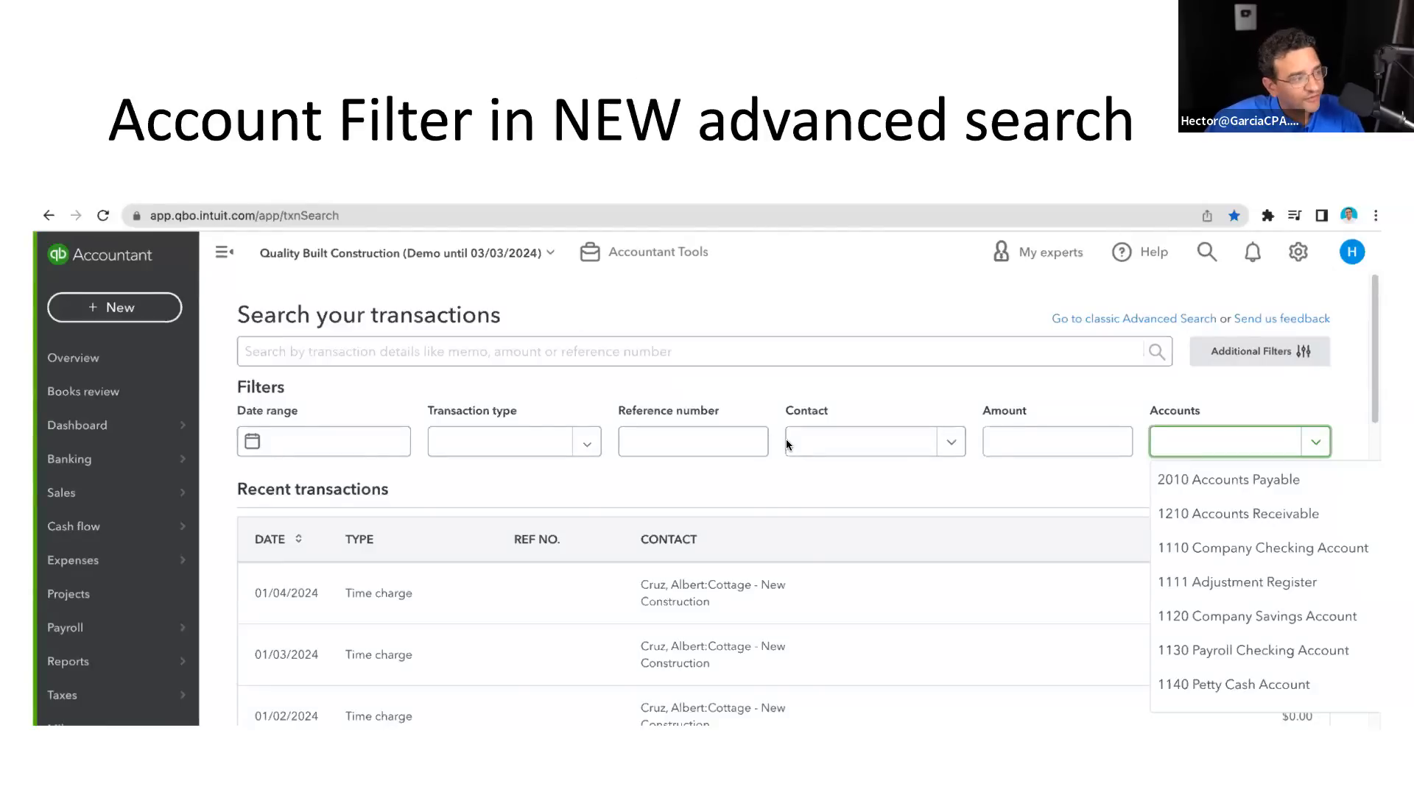
key("Escape")
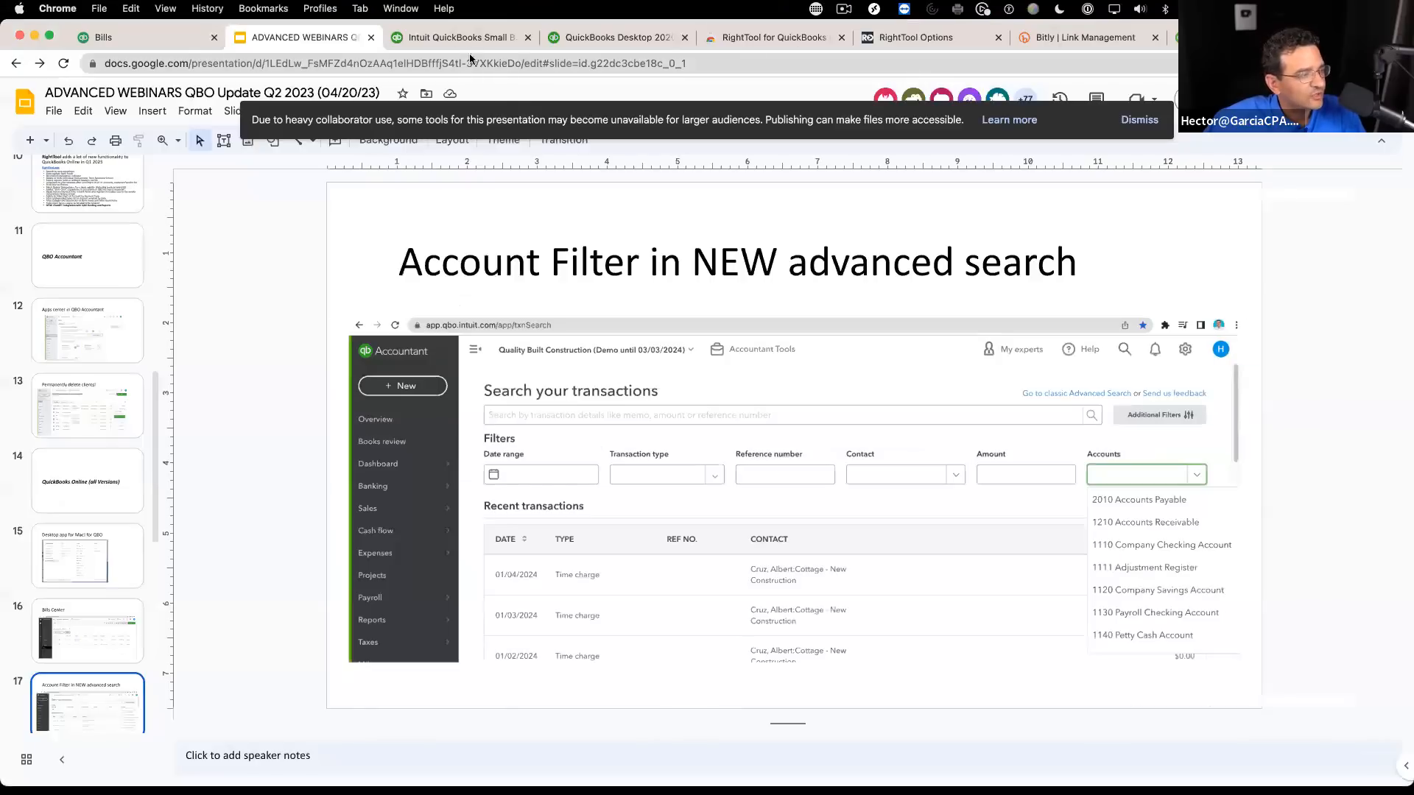
Step: Switch to the QuickBooks bills page, open Advanced Search and collapse the navigation menu
left_click(456, 40)
left_click(179, 44)
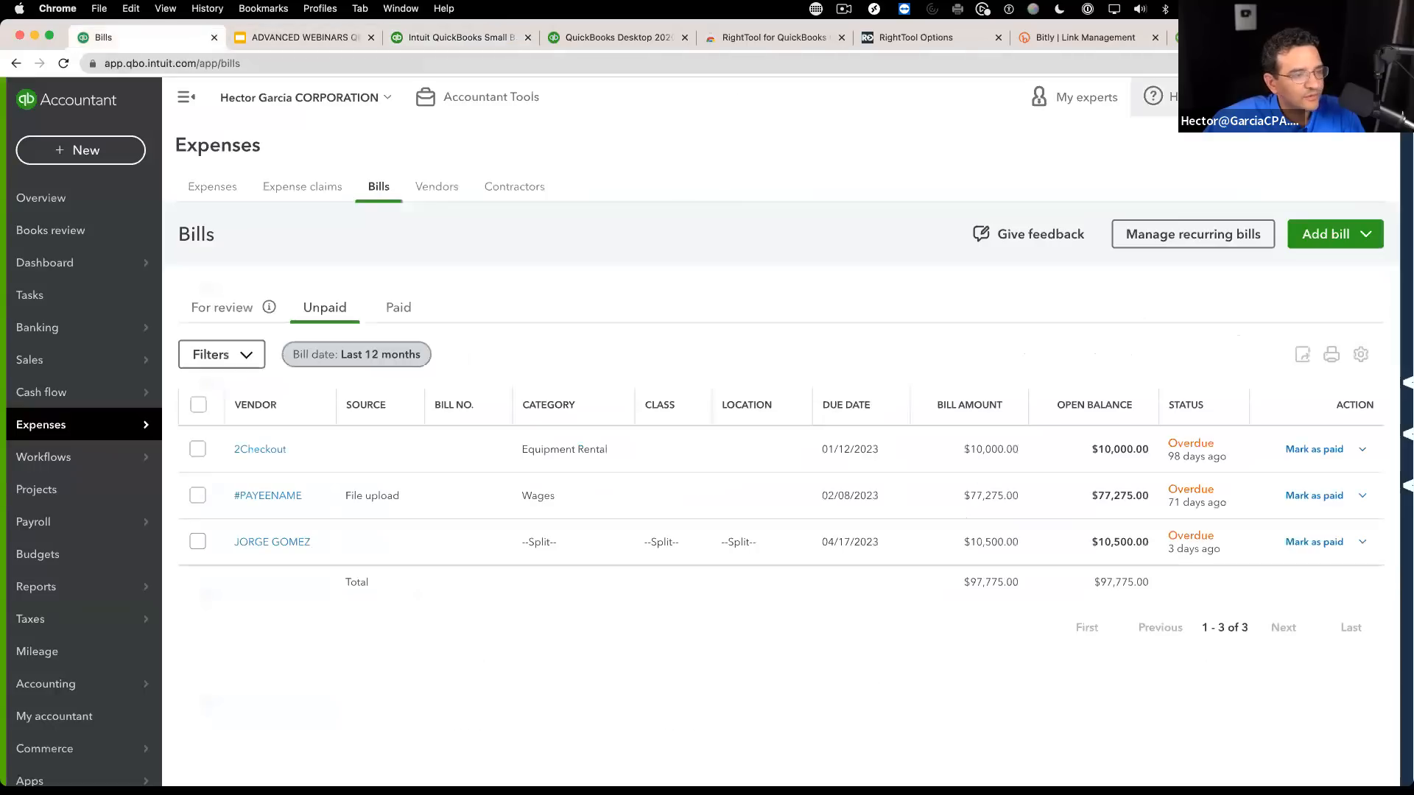
left_click(1239, 97)
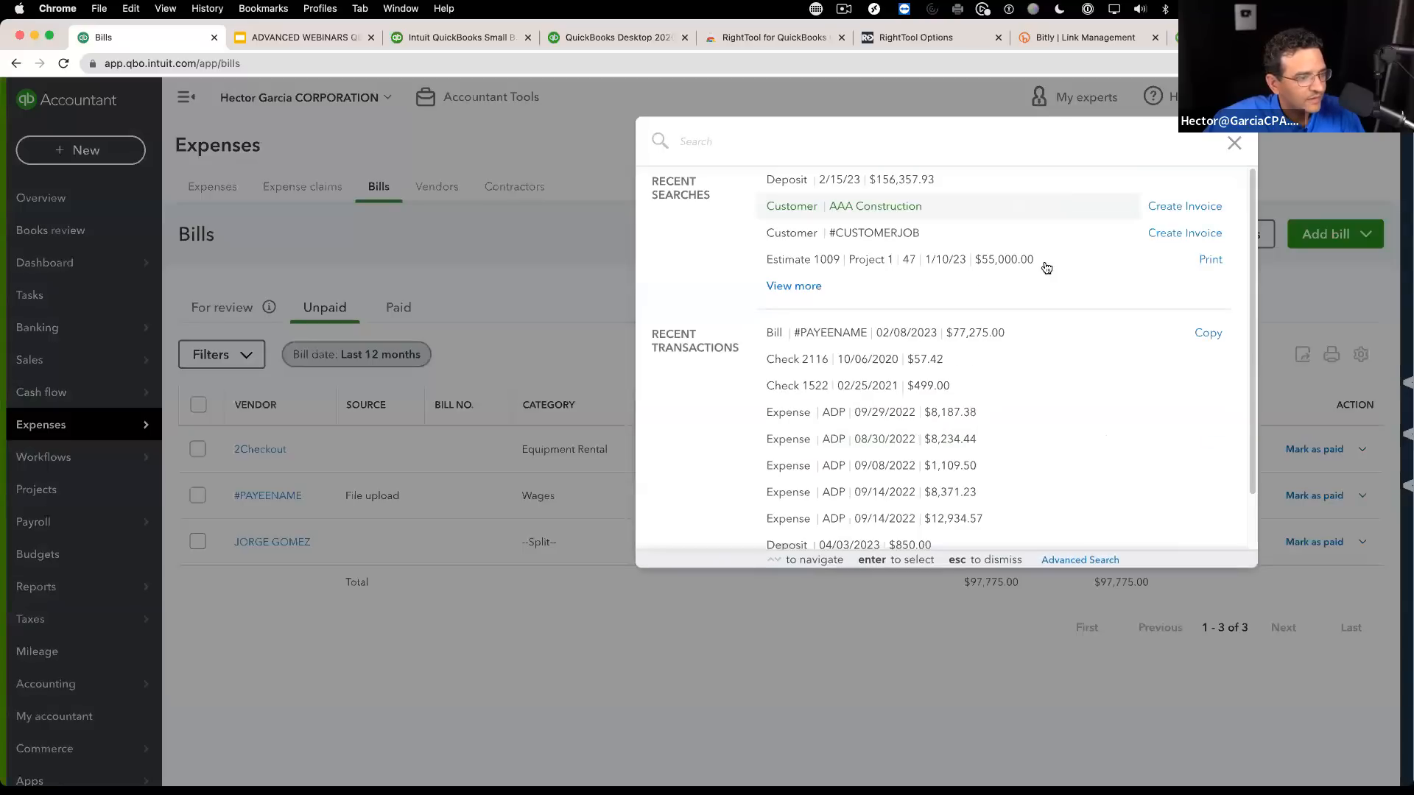
left_click(1079, 560)
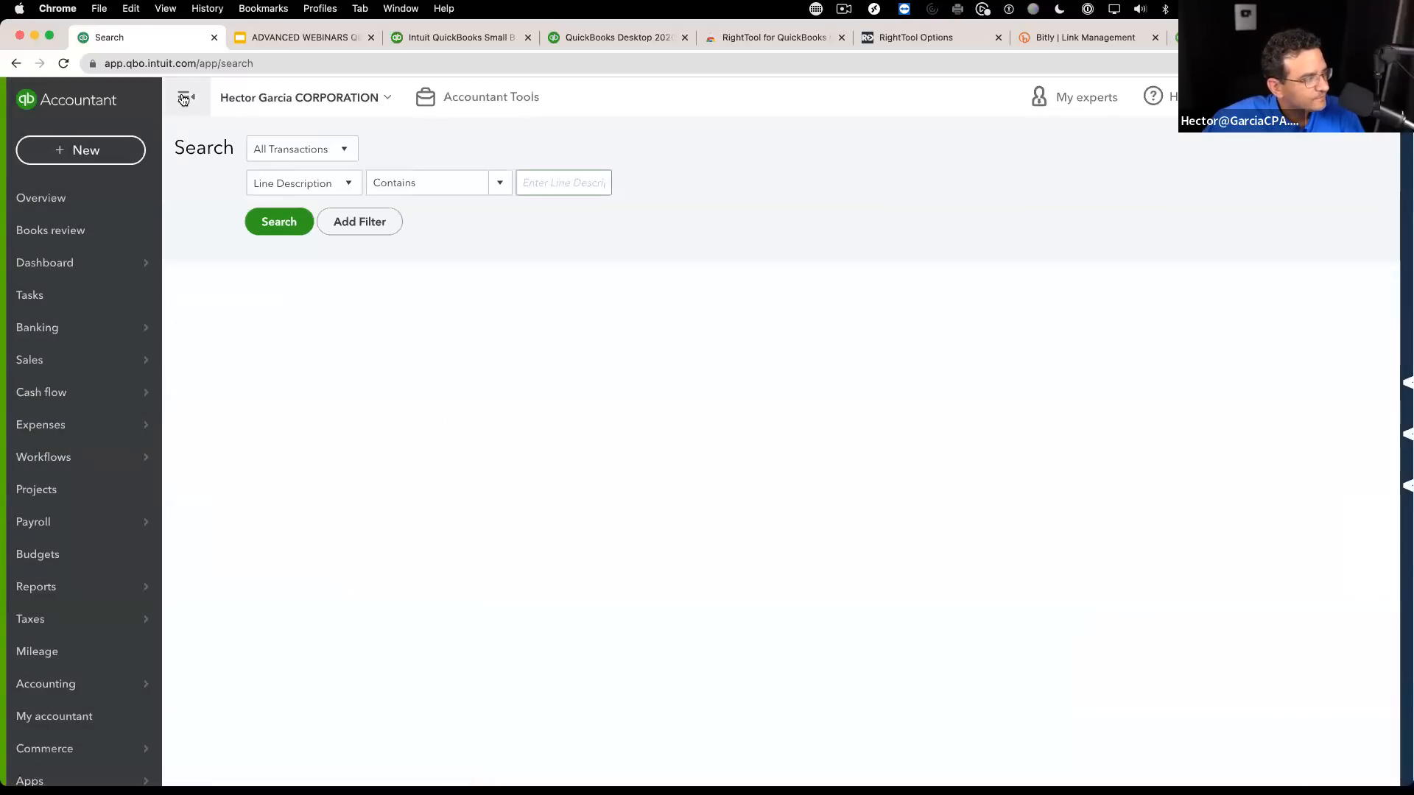
left_click(183, 99)
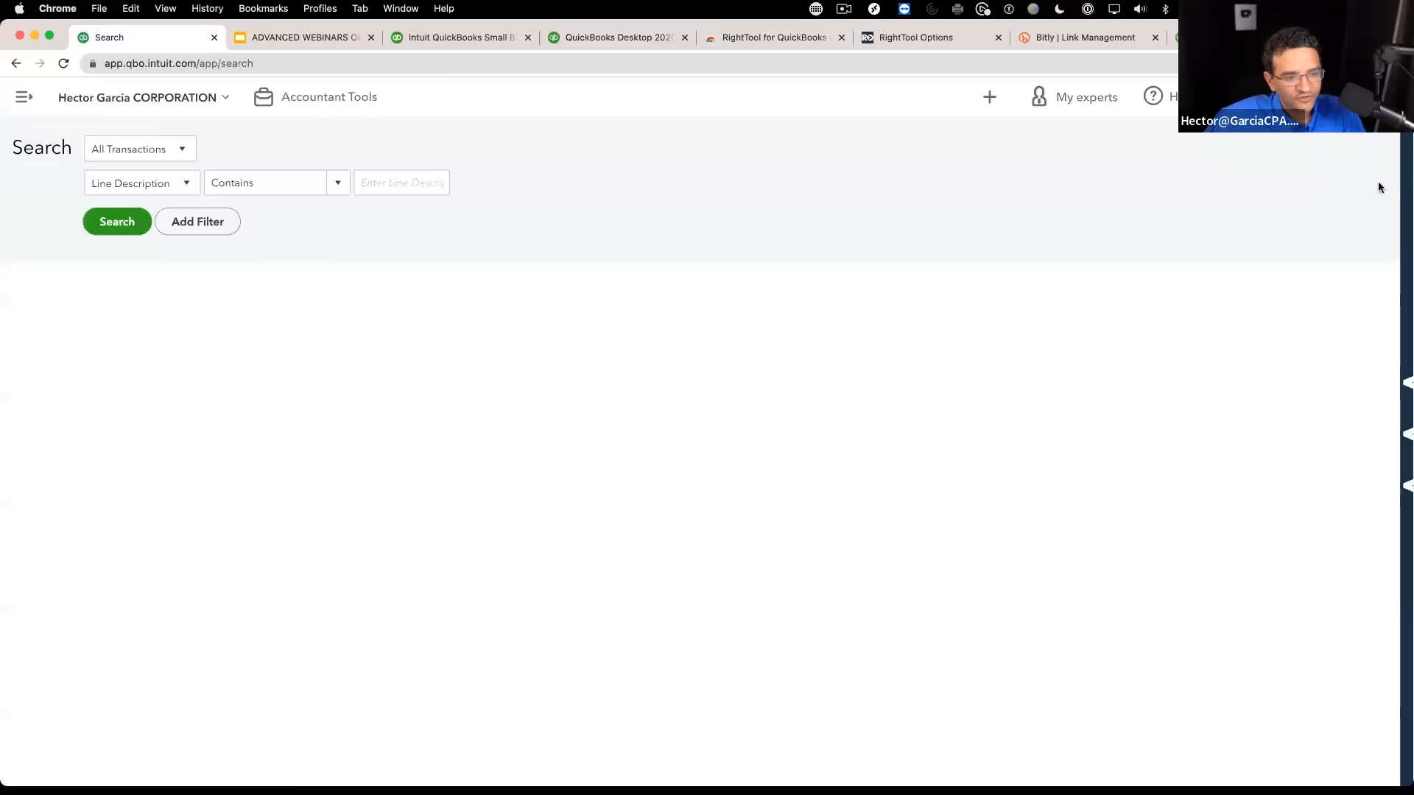
Step: Try to open Transaction Search from the RightTool shortcuts by looking up "search", and reload the page
mouse_move(1404, 190)
left_click(1282, 219)
type("search")
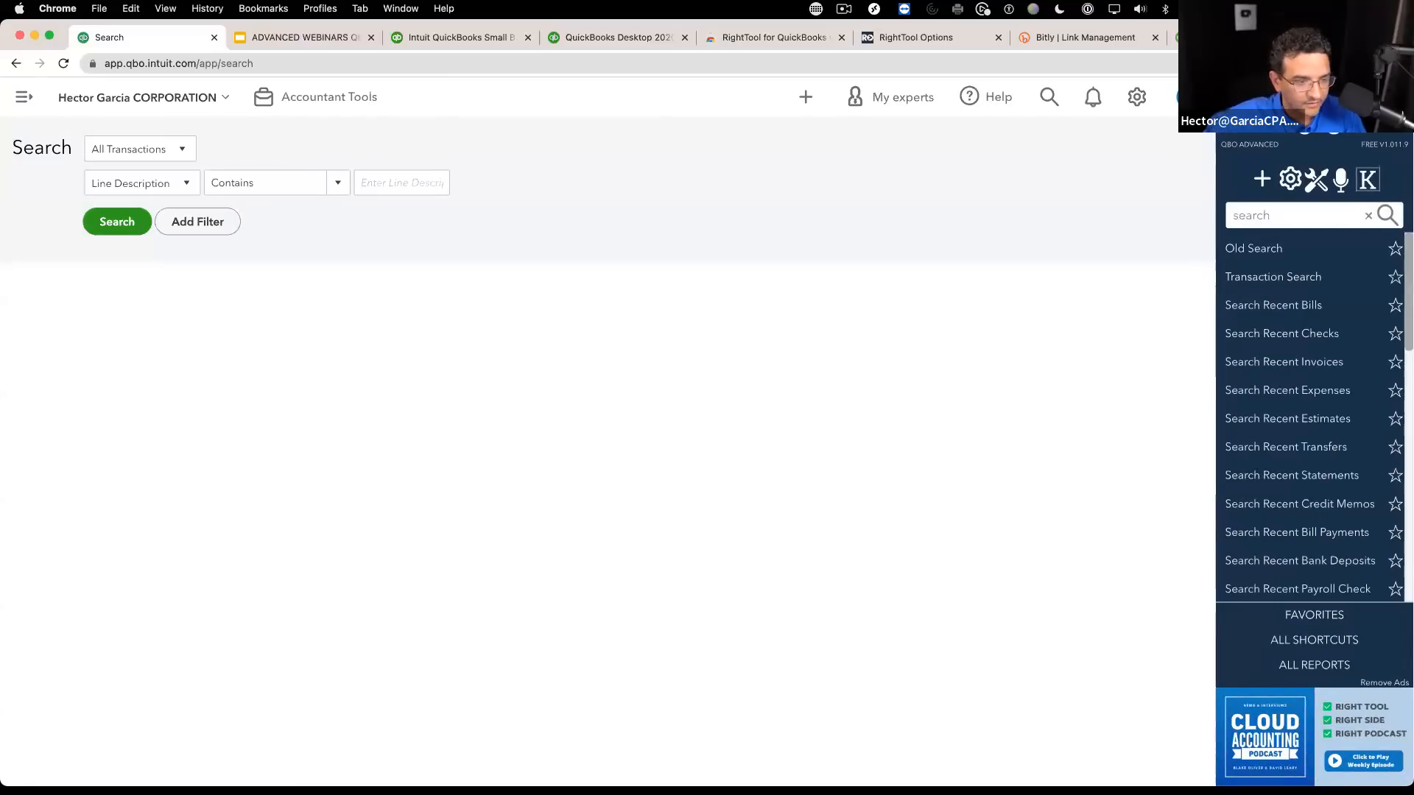
left_click(1281, 277)
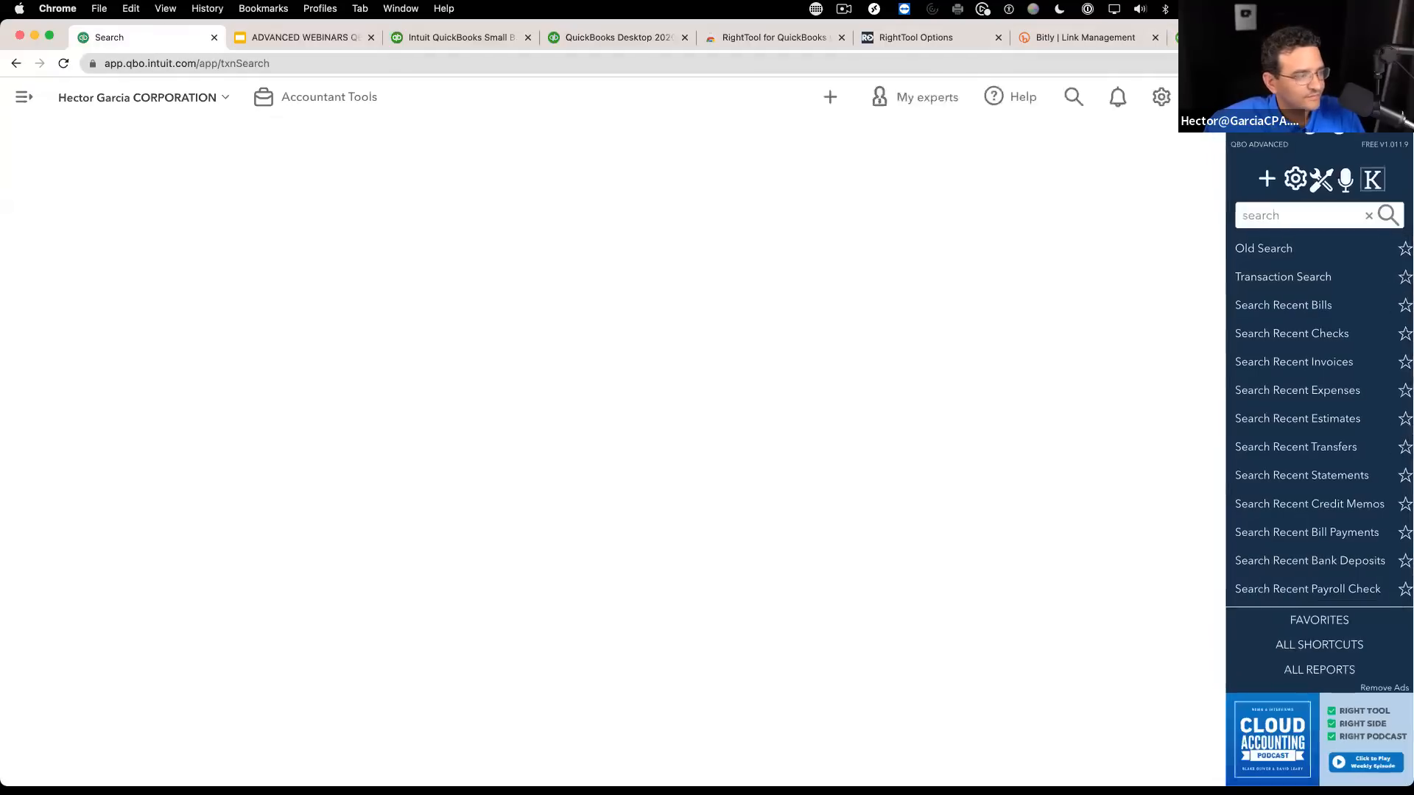
left_click(64, 65)
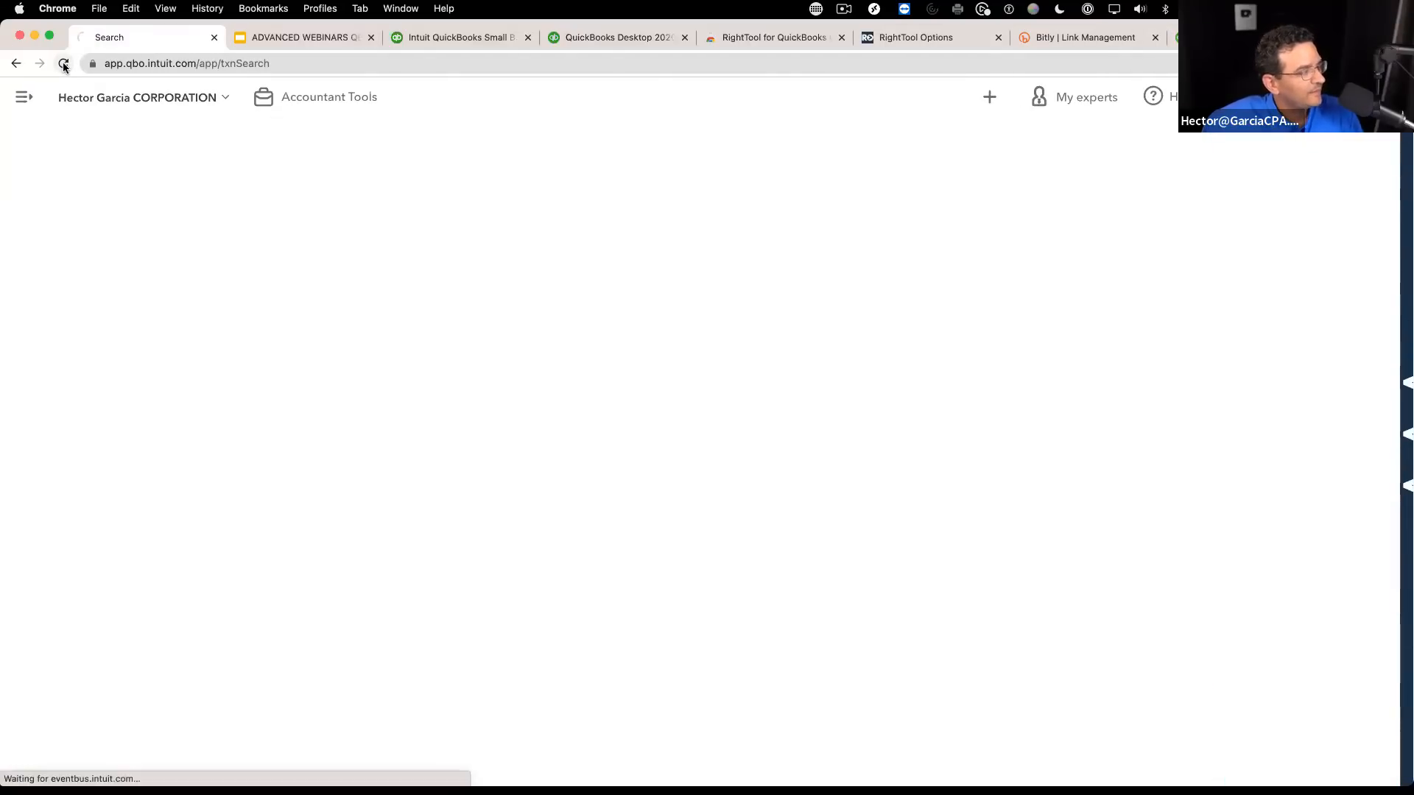
Step: Switch to the Quality Built Construction demo company and open its new Advanced Search
left_click(205, 97)
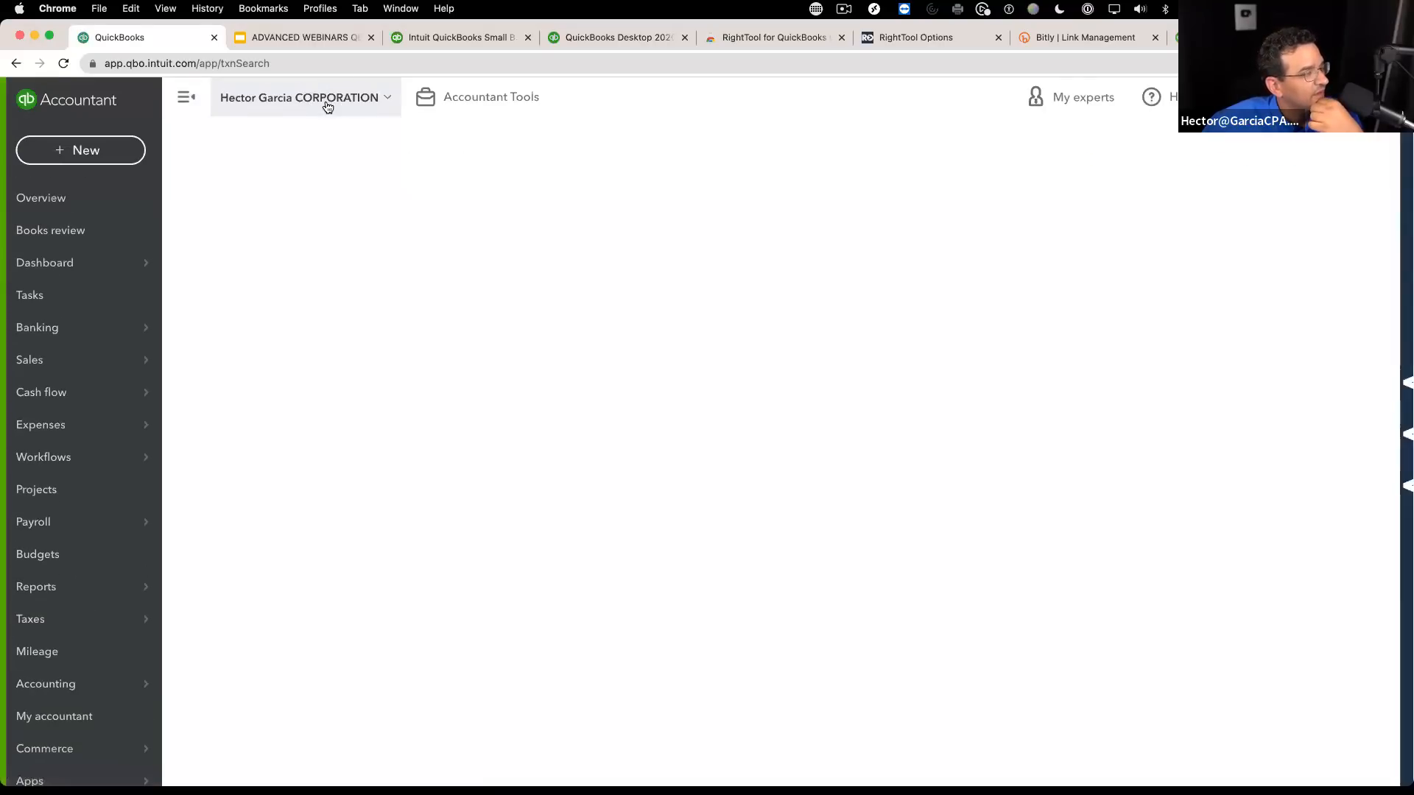
left_click(328, 107)
left_click(360, 332)
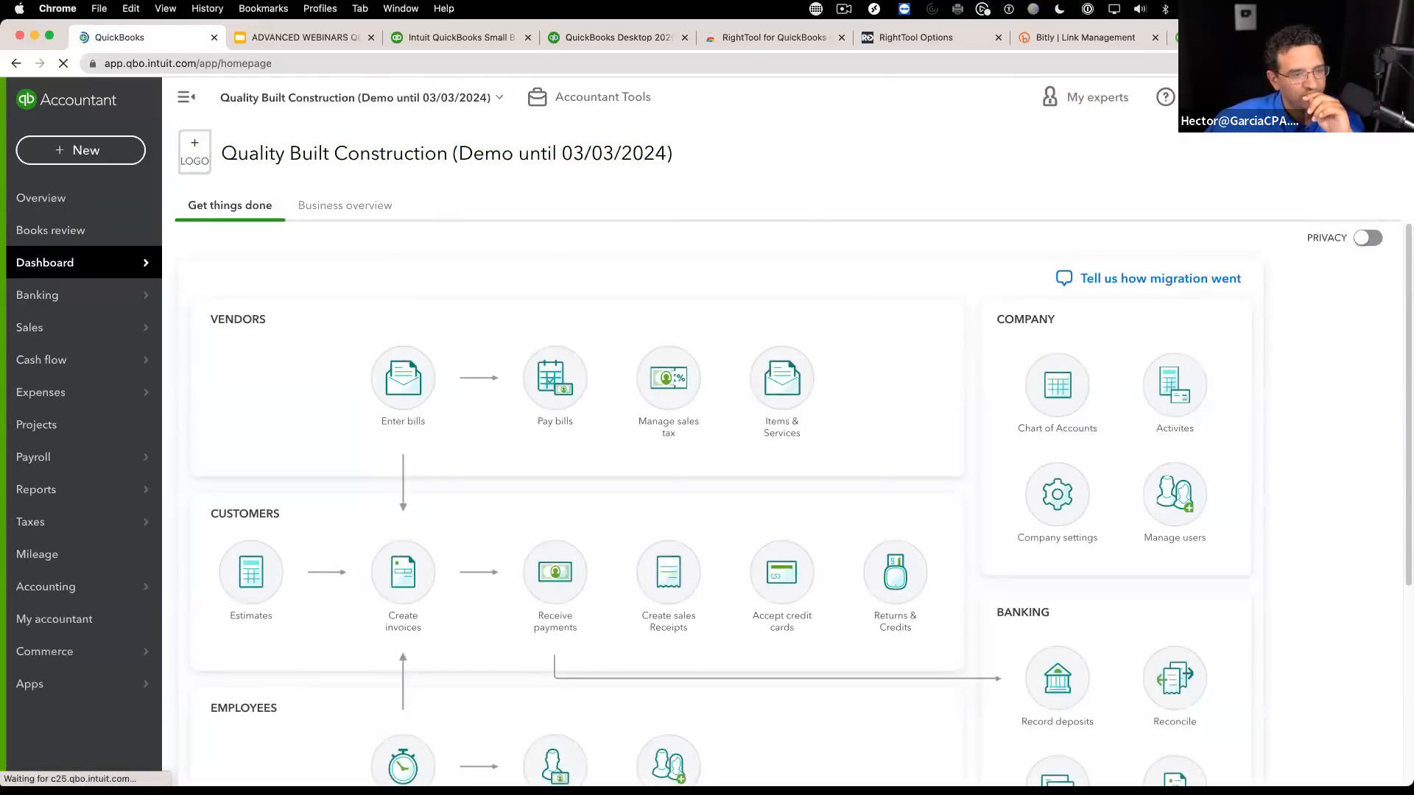
left_click(1249, 97)
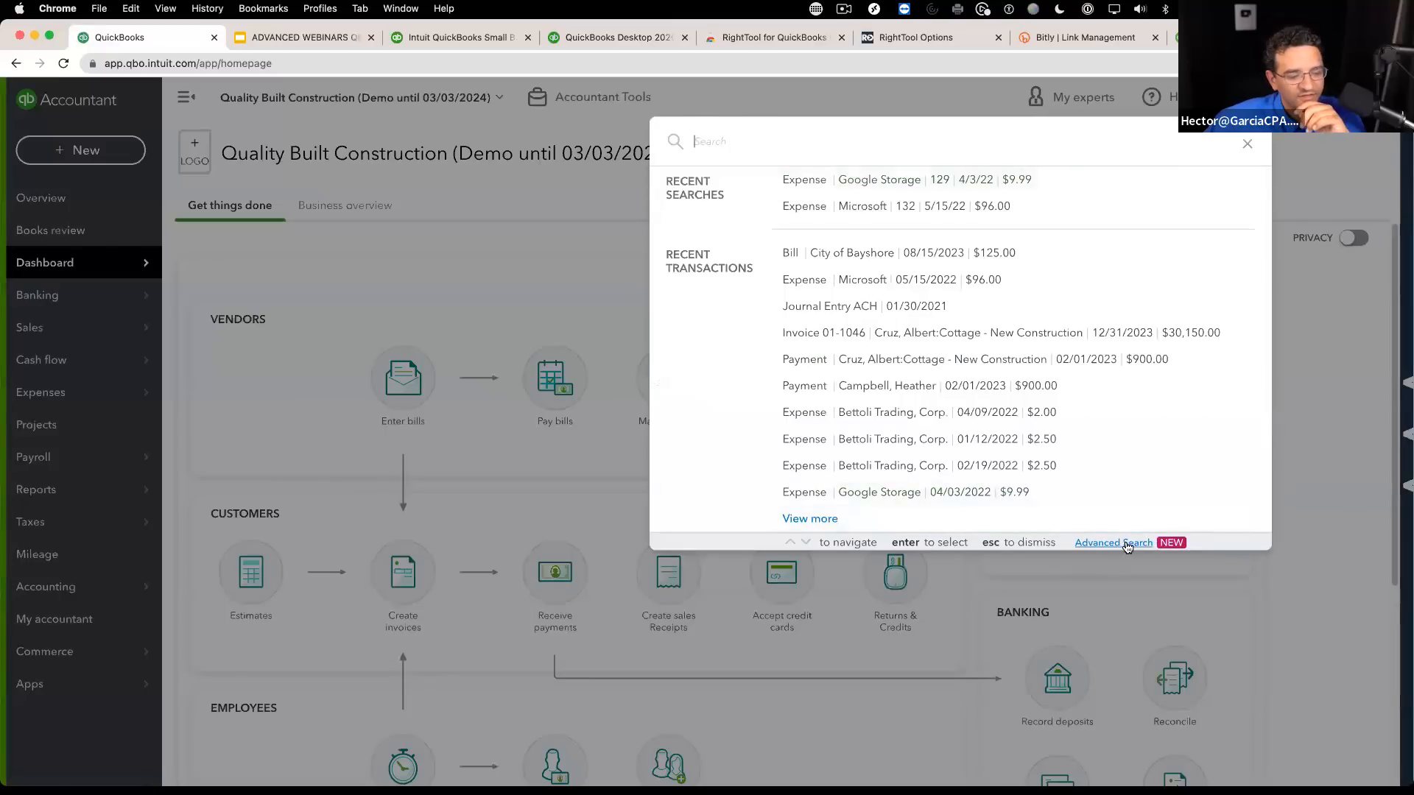
left_click(1125, 542)
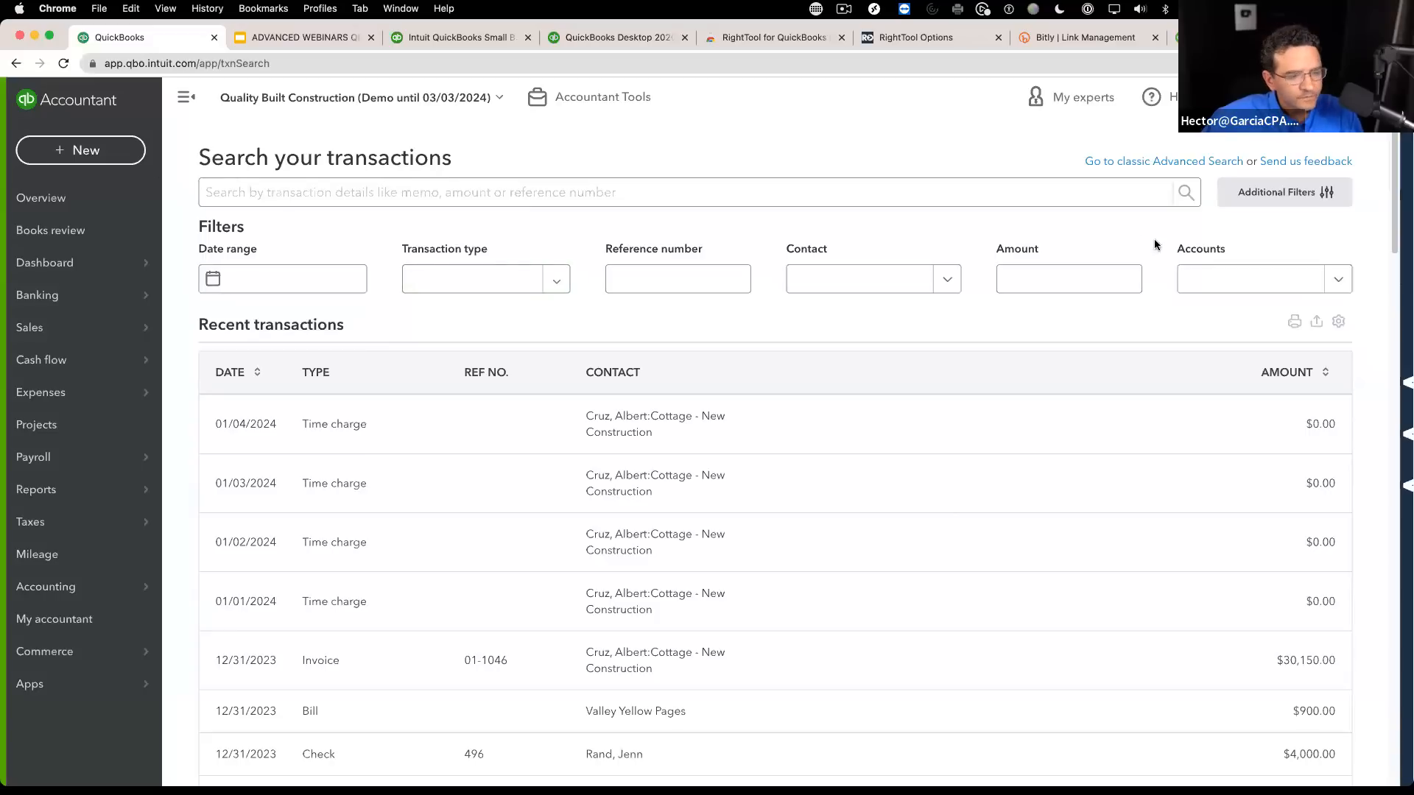
Step: Search the company's transactions for 100 and look through the results
left_click(234, 186)
type("100")
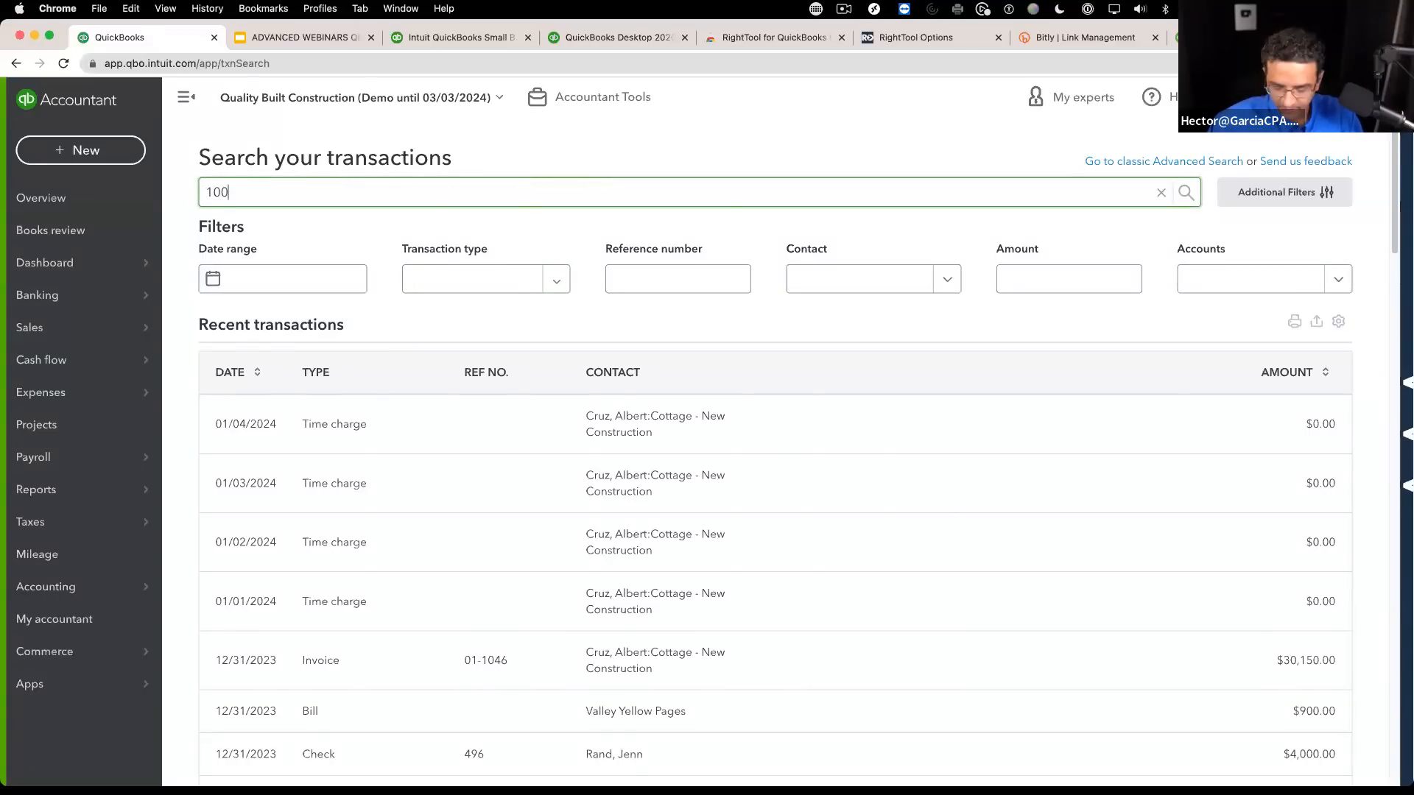
key("Return")
scroll(909, 530, "down", 8)
scroll(909, 531, "up", 10)
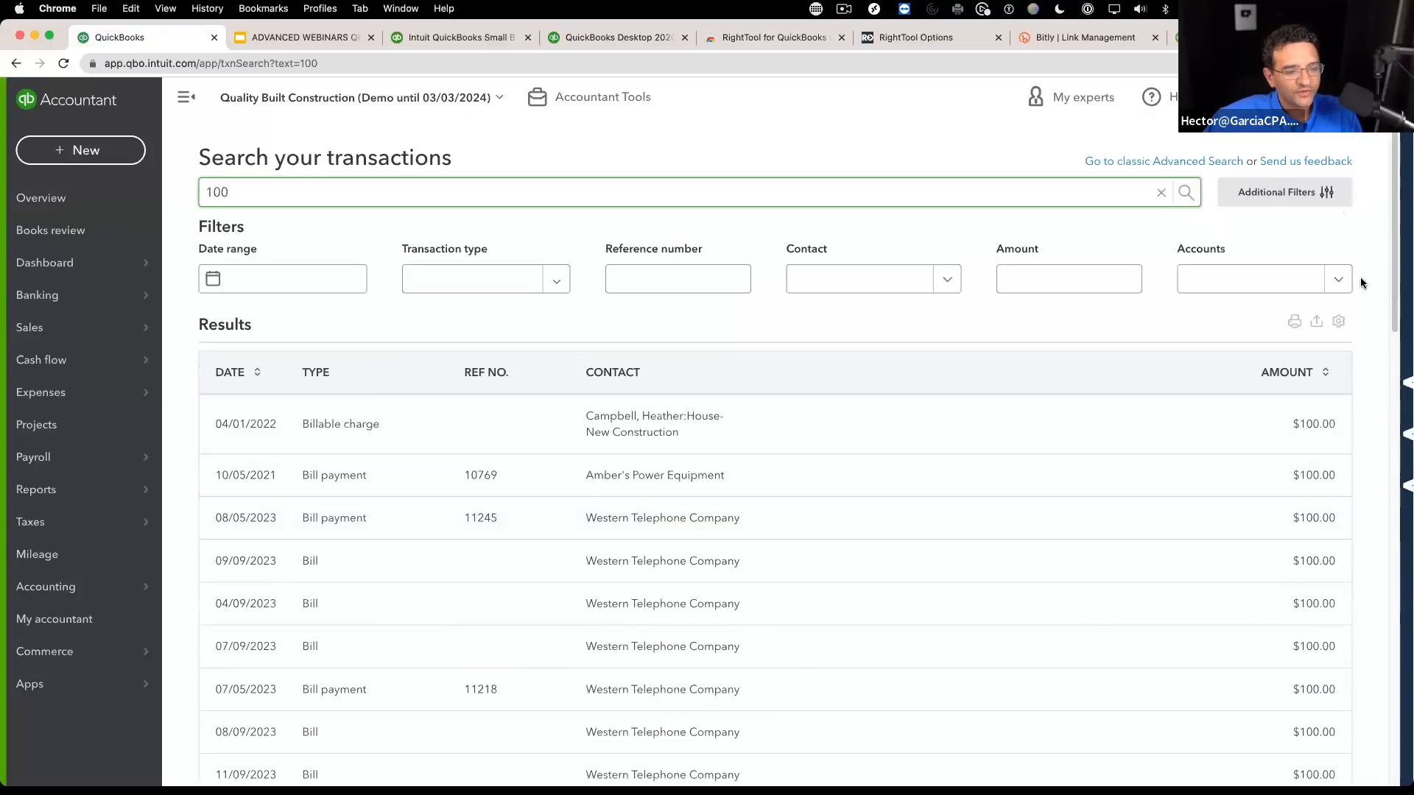
Step: Filter the search results by account 1210 Accounts Receivable, and switch the account filter to 2010 Accounts Payable
left_click(1337, 282)
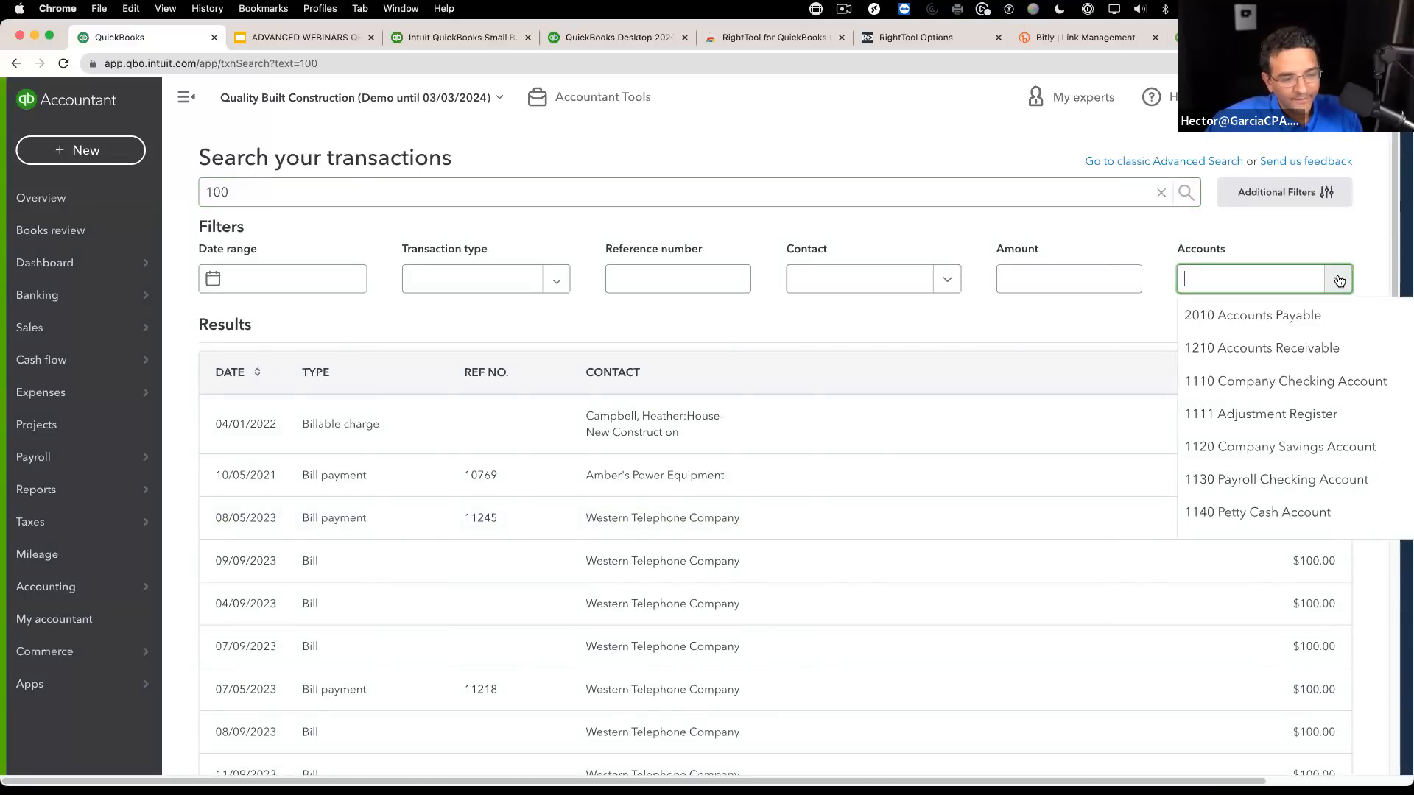
left_click(1282, 356)
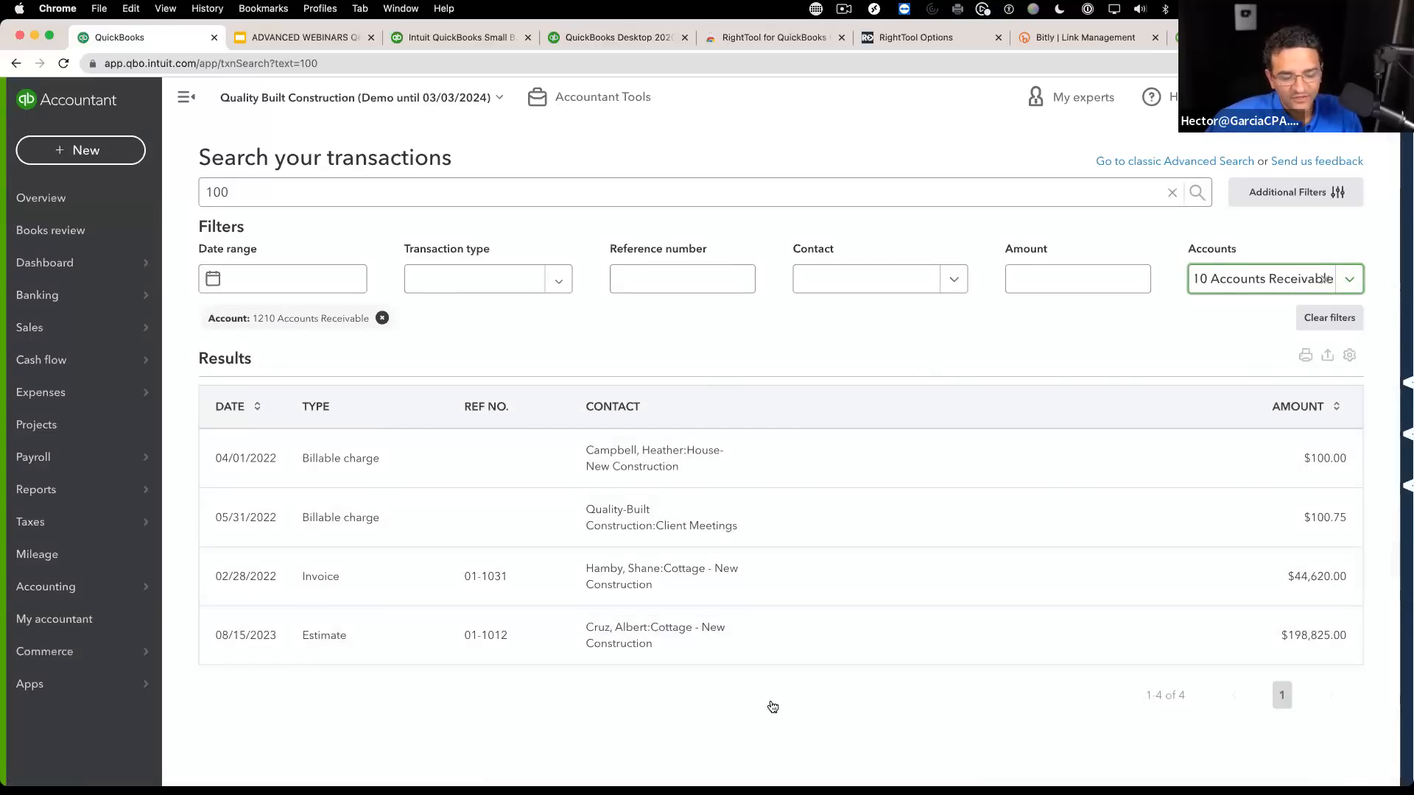
left_click(1352, 280)
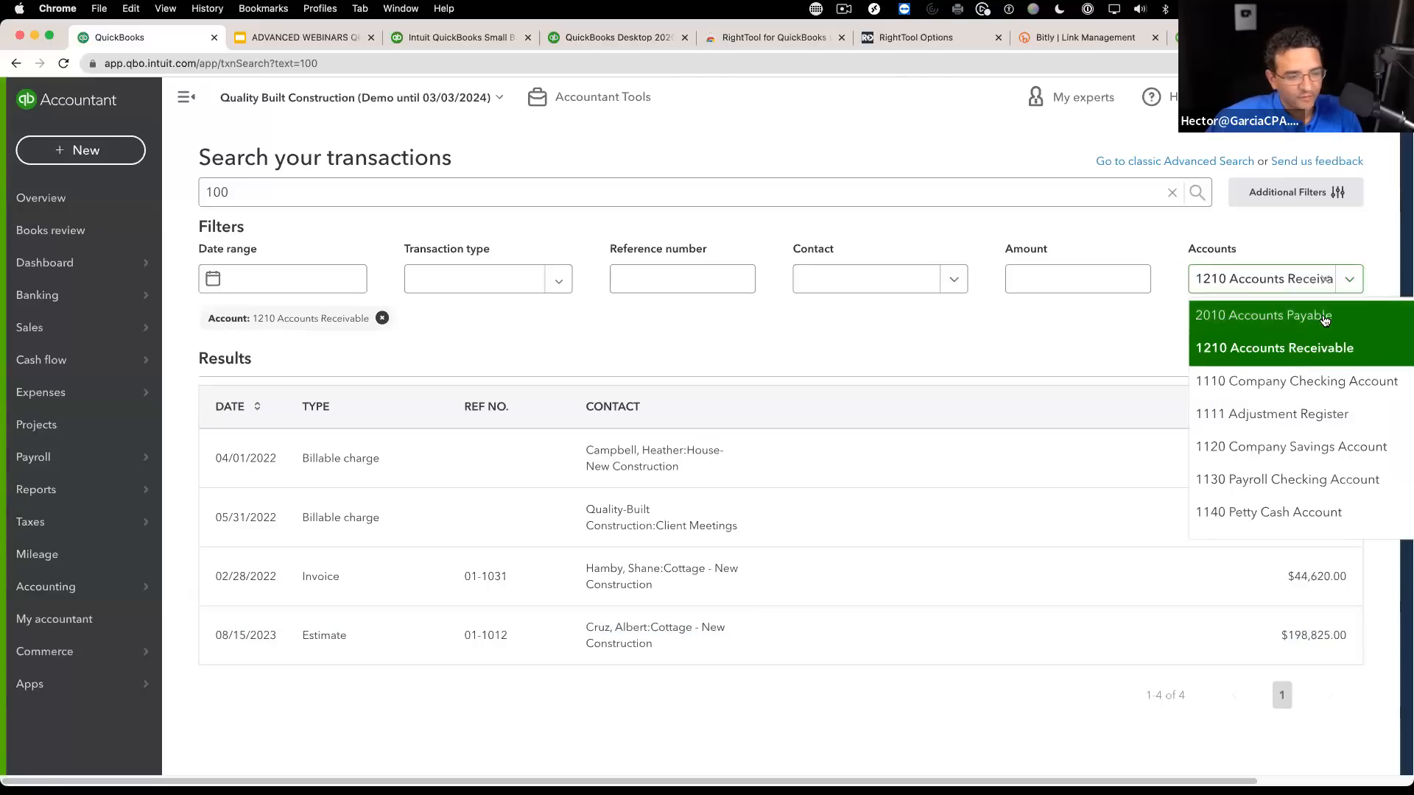
left_click(1318, 315)
scroll(663, 669, "down", 3)
scroll(1104, 442, "up", 3)
Step: Examine the account filter's choices and the additional search filters, leaving the Accounts Payable filter as set
left_click(1342, 282)
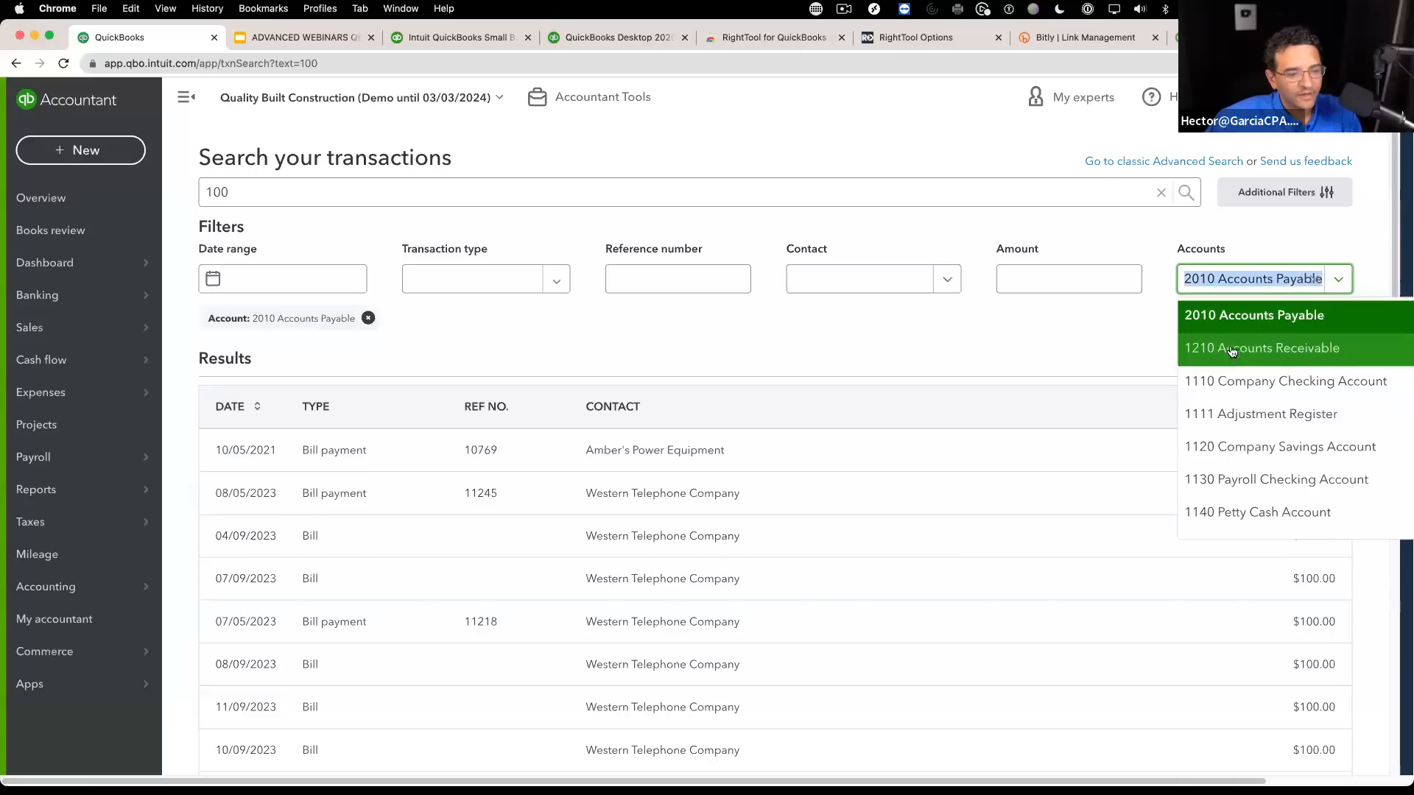
left_click(1296, 230)
left_click(1292, 197)
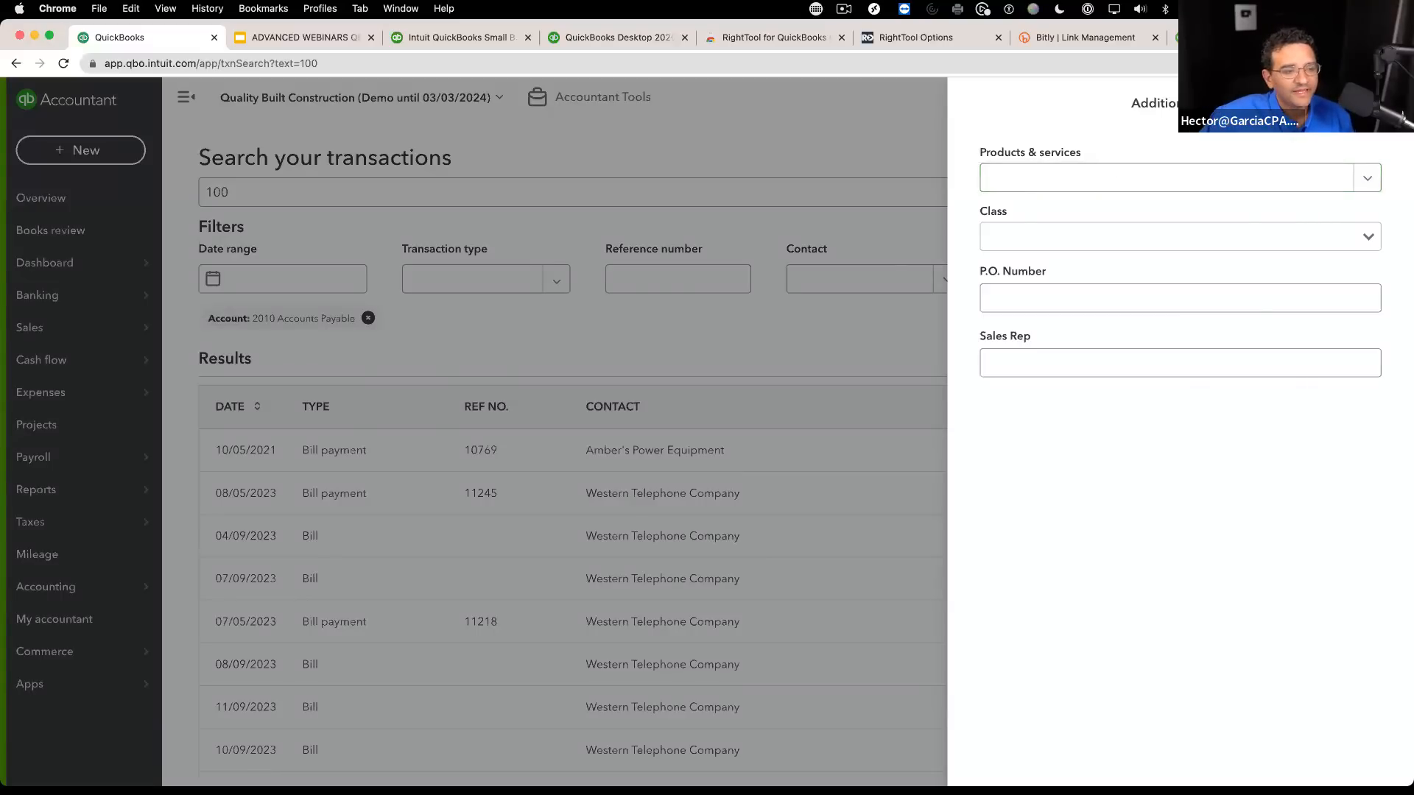
key("Escape")
left_click(1341, 274)
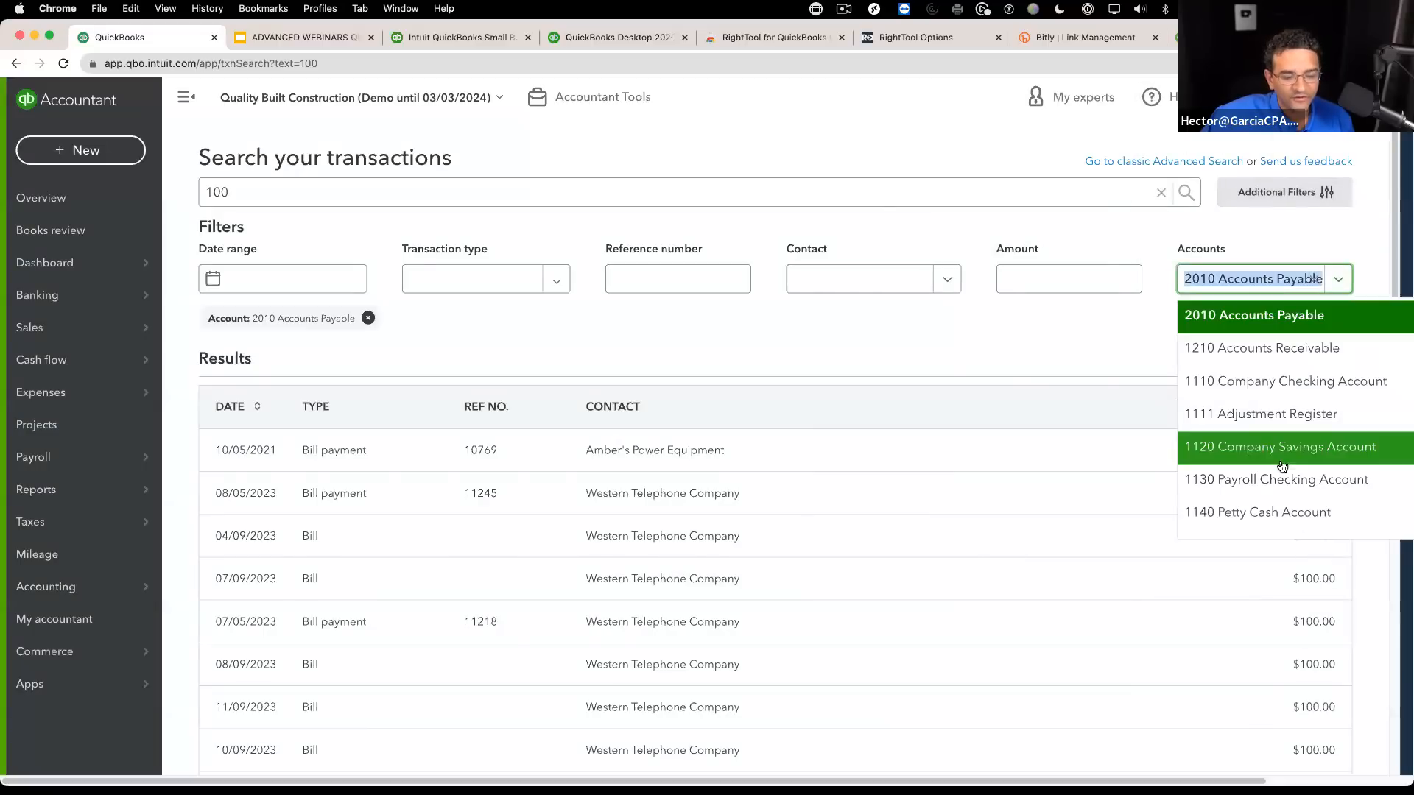
scroll(1282, 451, "down", 5)
left_click(1070, 347)
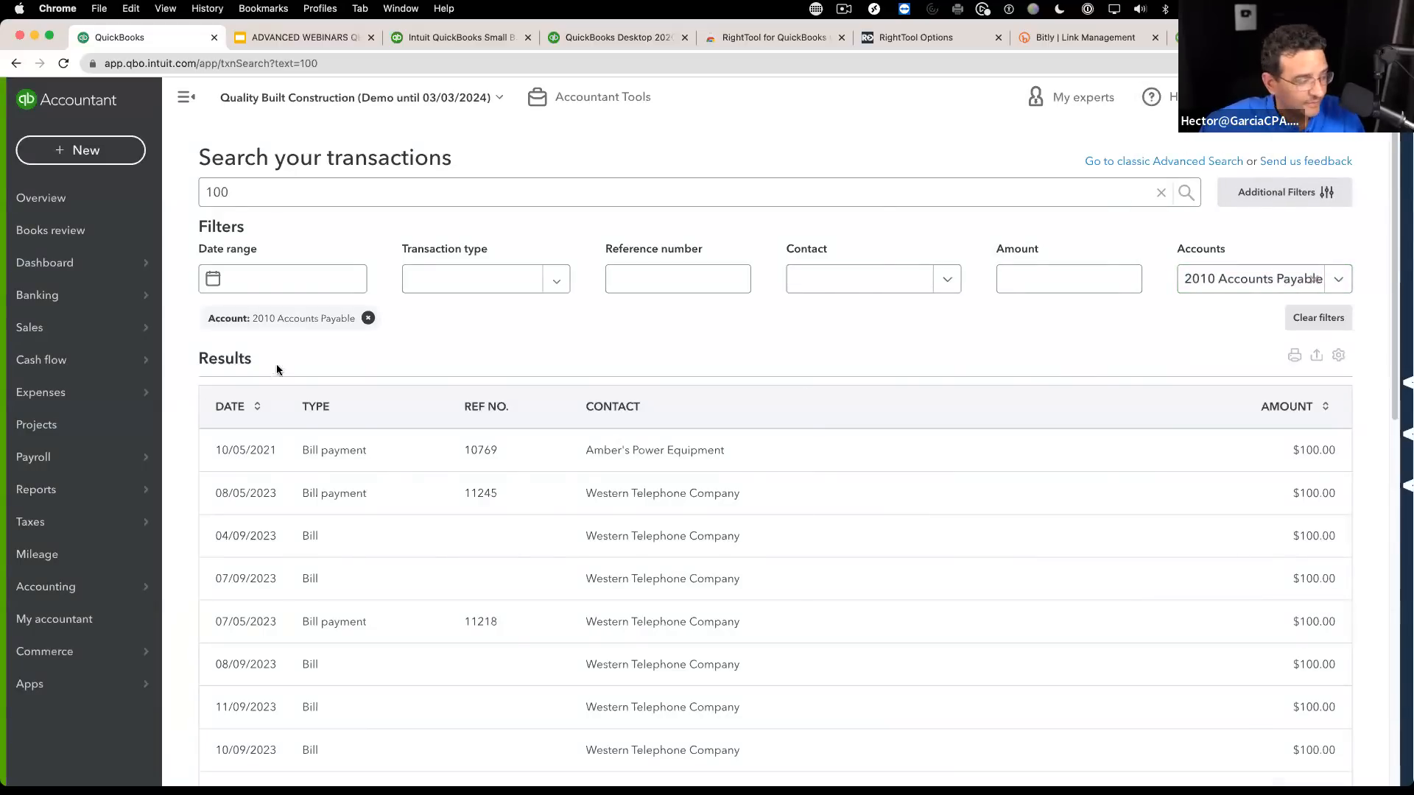
Step: Remove the 2010 Accounts Payable filter and clear the search text to list recent transactions
left_click(368, 318)
left_click(241, 188)
key("super+a")
key("BackSpace")
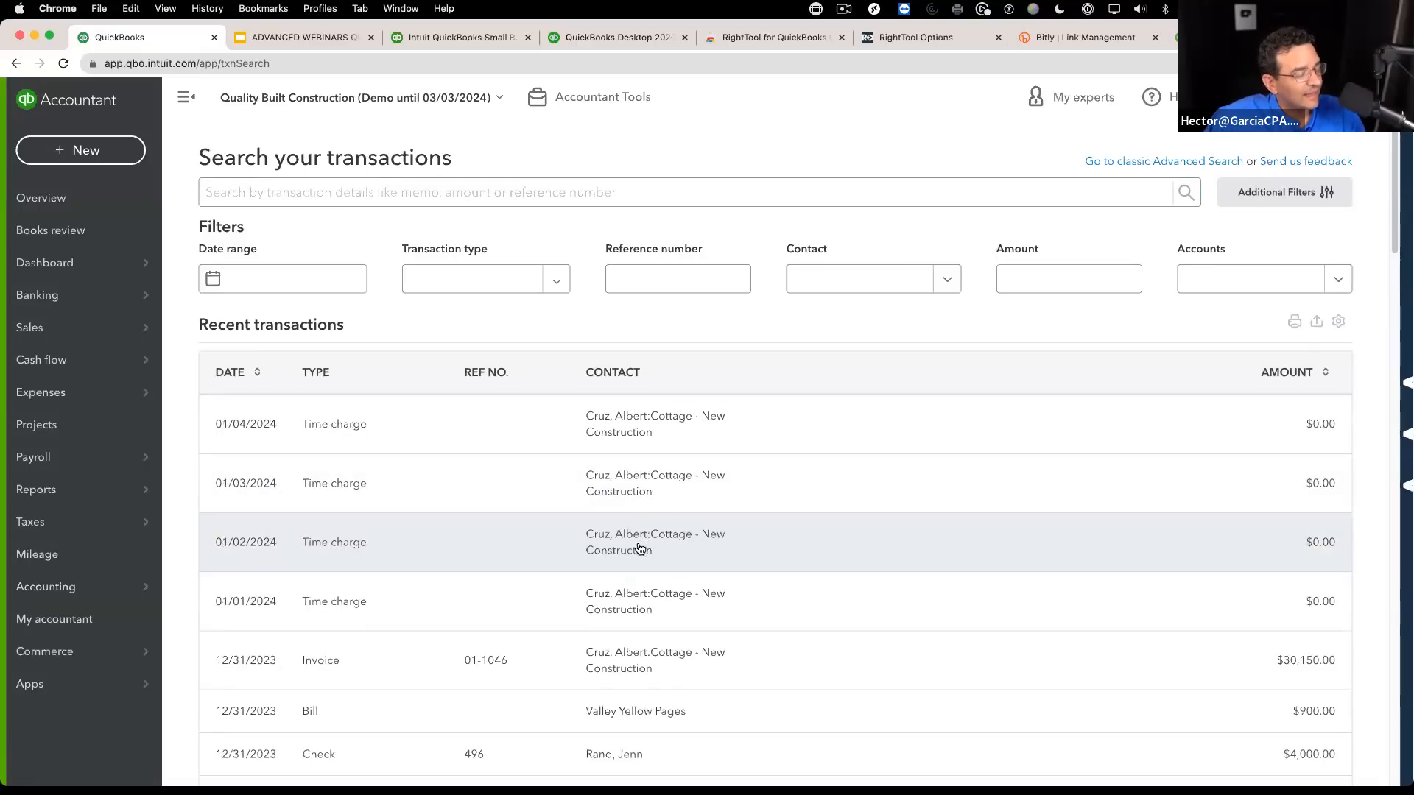
Step: Open the 12/31/2023 Valley Yellow Pages bill and set its 6020 Advertising line amount to 123.98
left_click(653, 546)
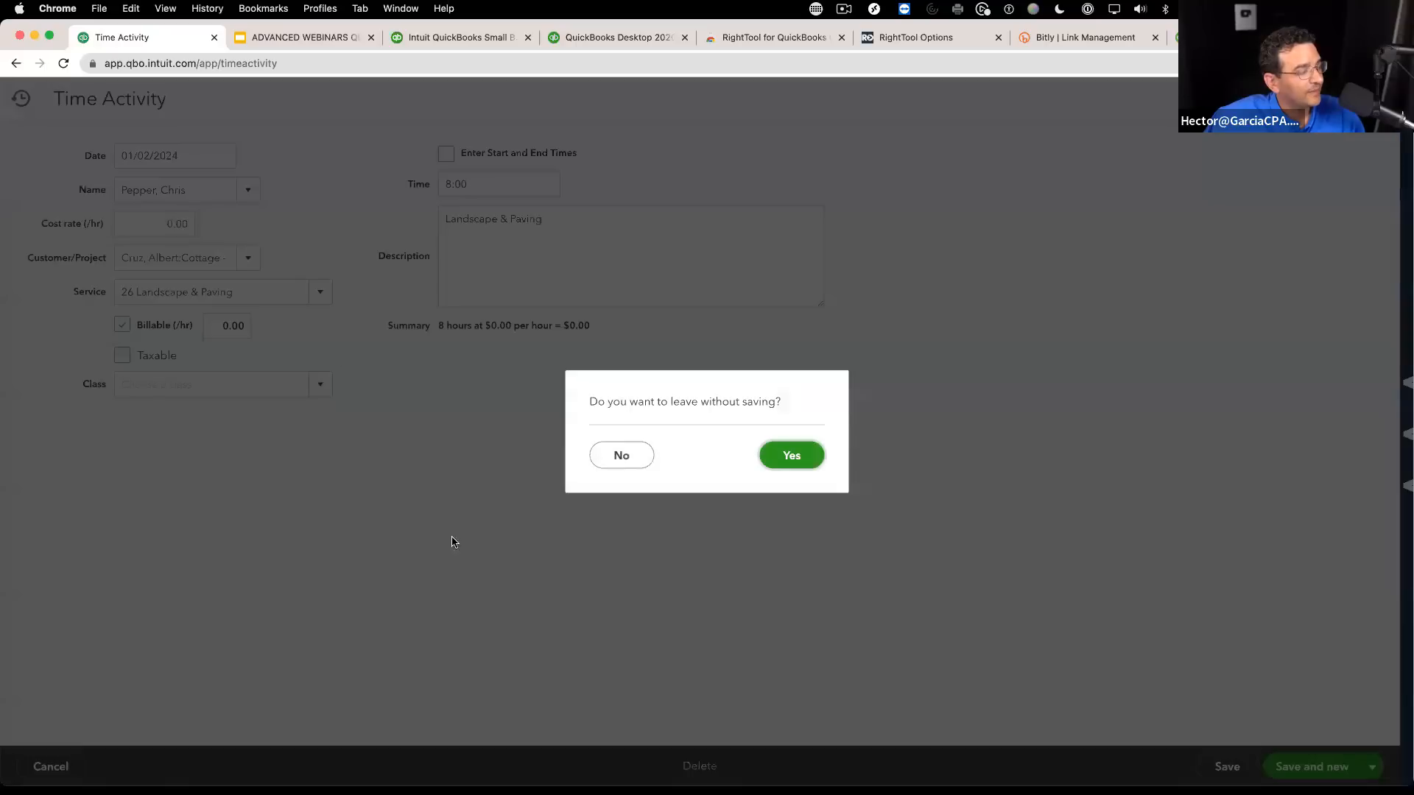
left_click(785, 455)
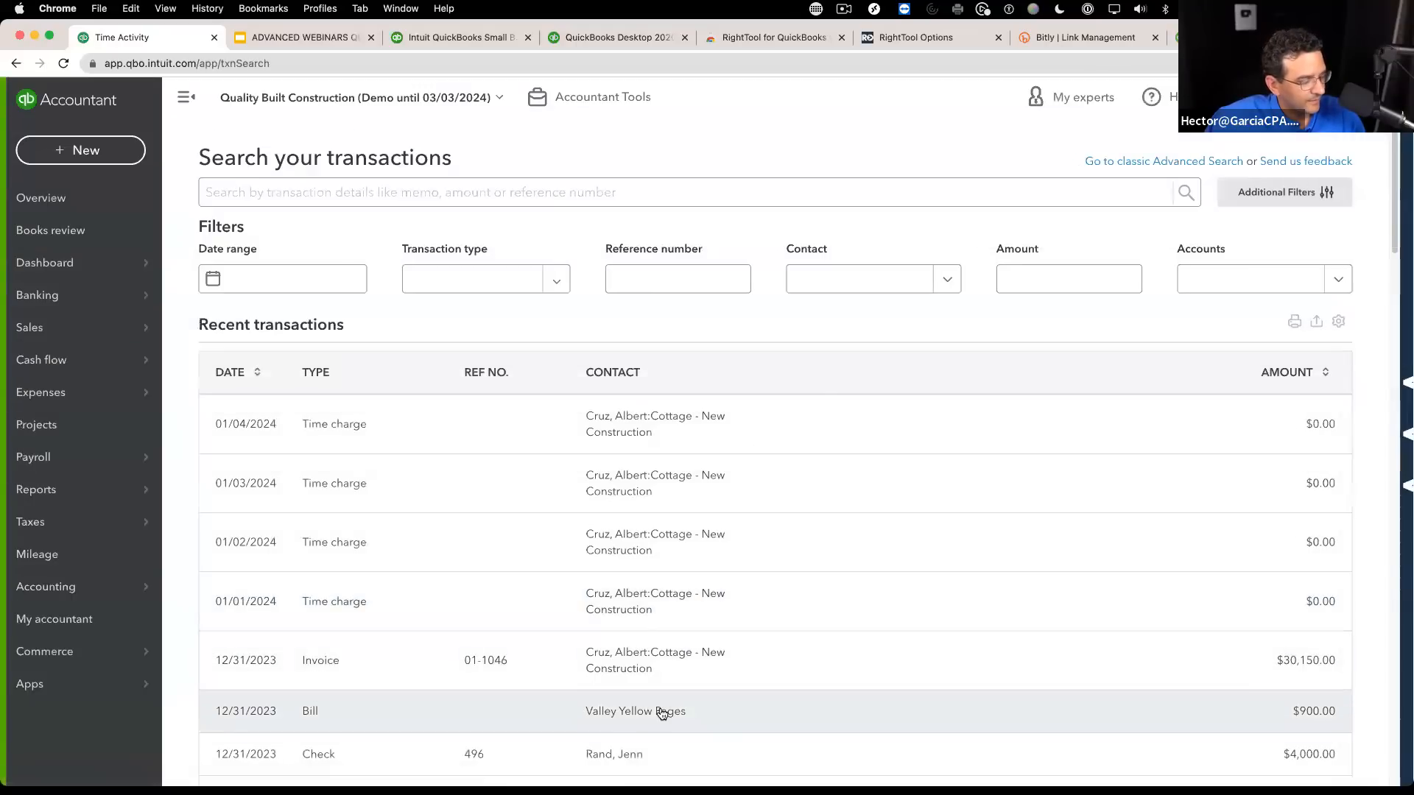
left_click(656, 710)
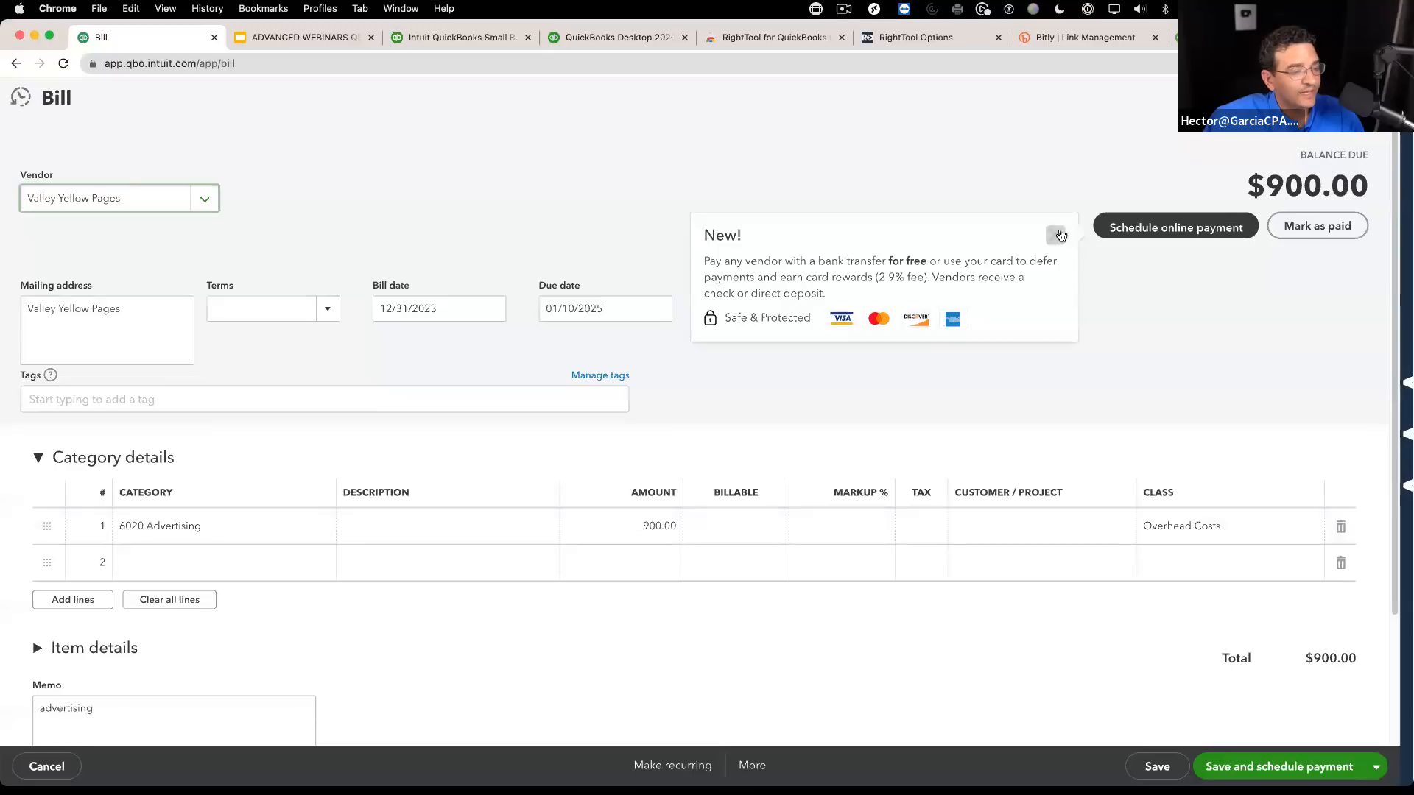
left_click(627, 529)
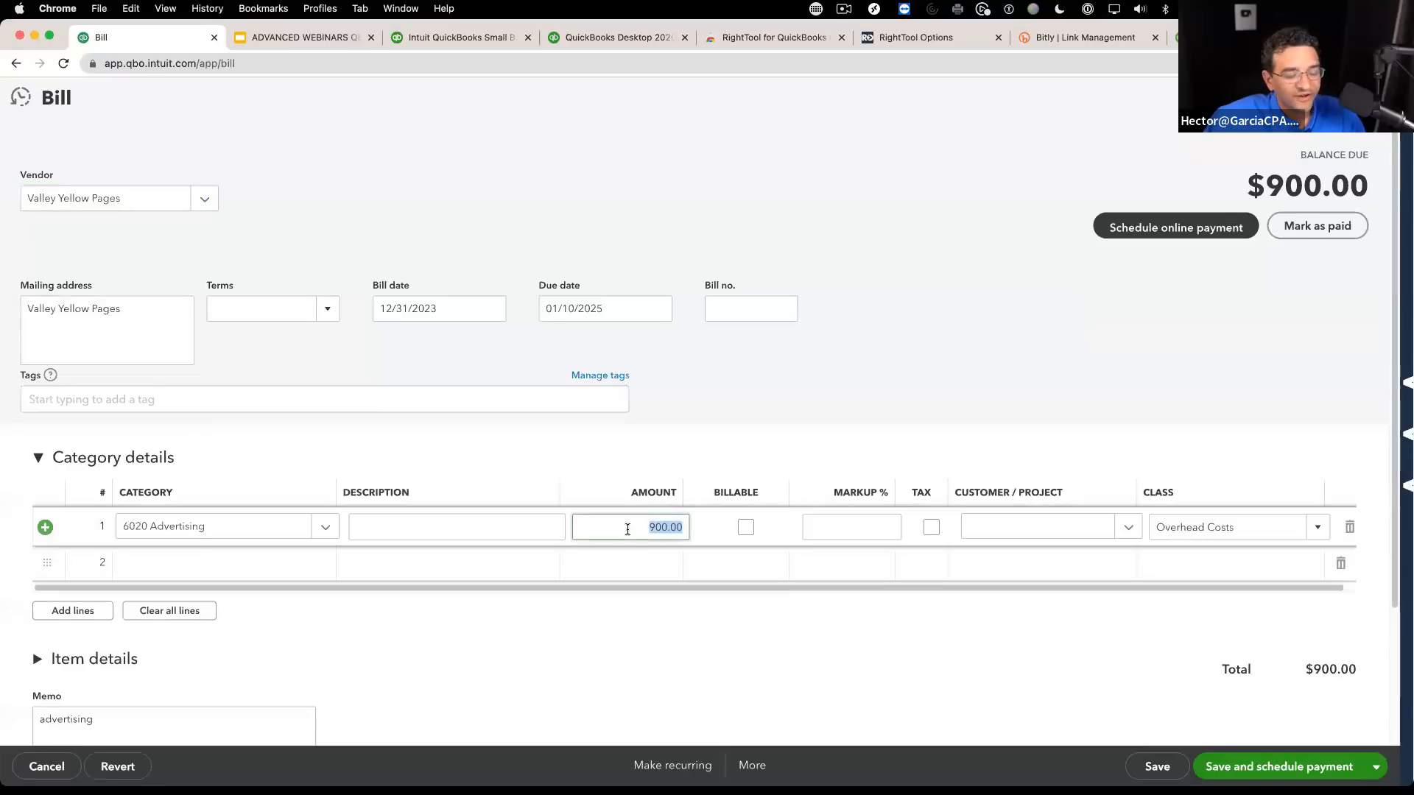
type("123.98")
Step: Enter the remainder of the bill, 900-123.98, as the amount of a second category line
left_click(625, 557)
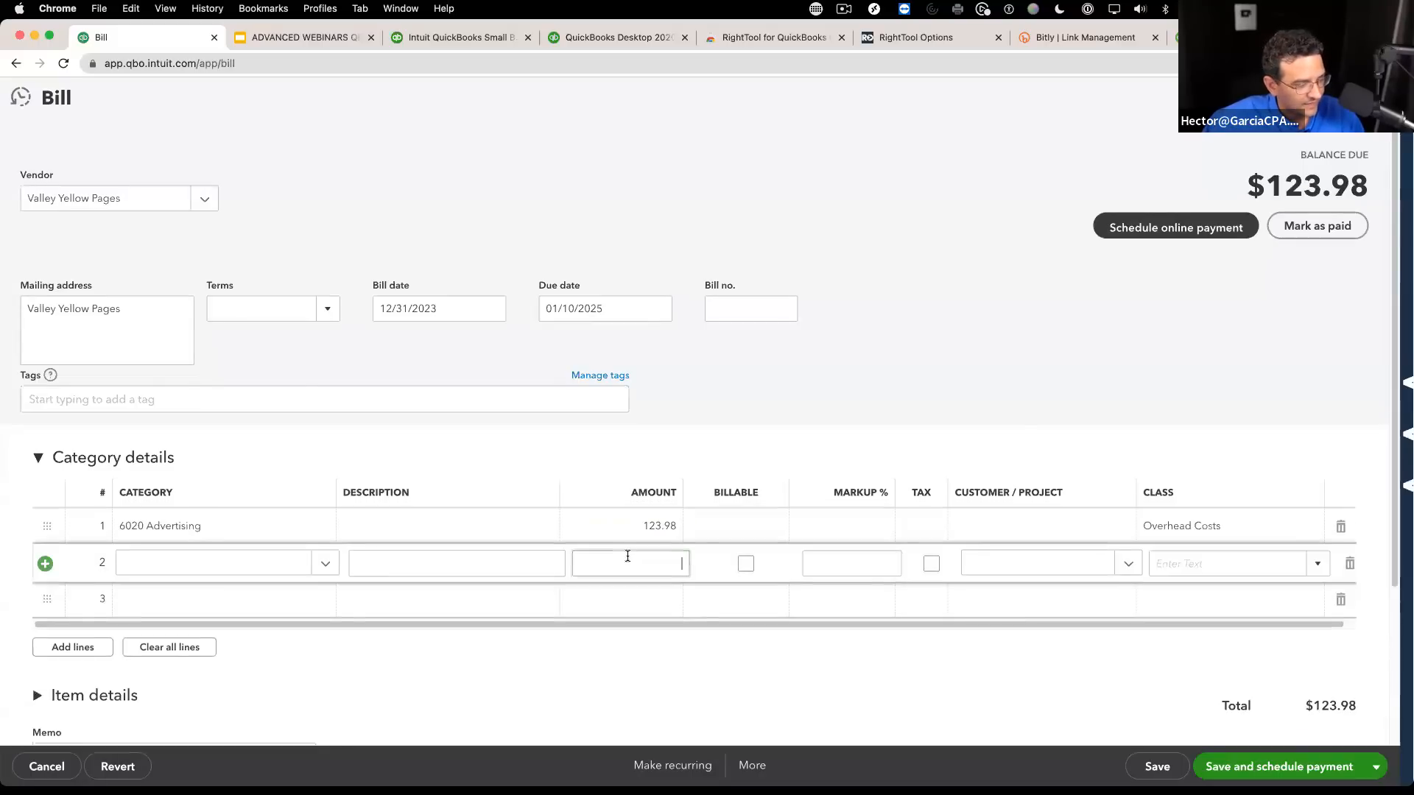
type("900-123.98")
left_click(647, 599)
left_click(655, 531)
left_click(657, 561)
left_click(647, 524)
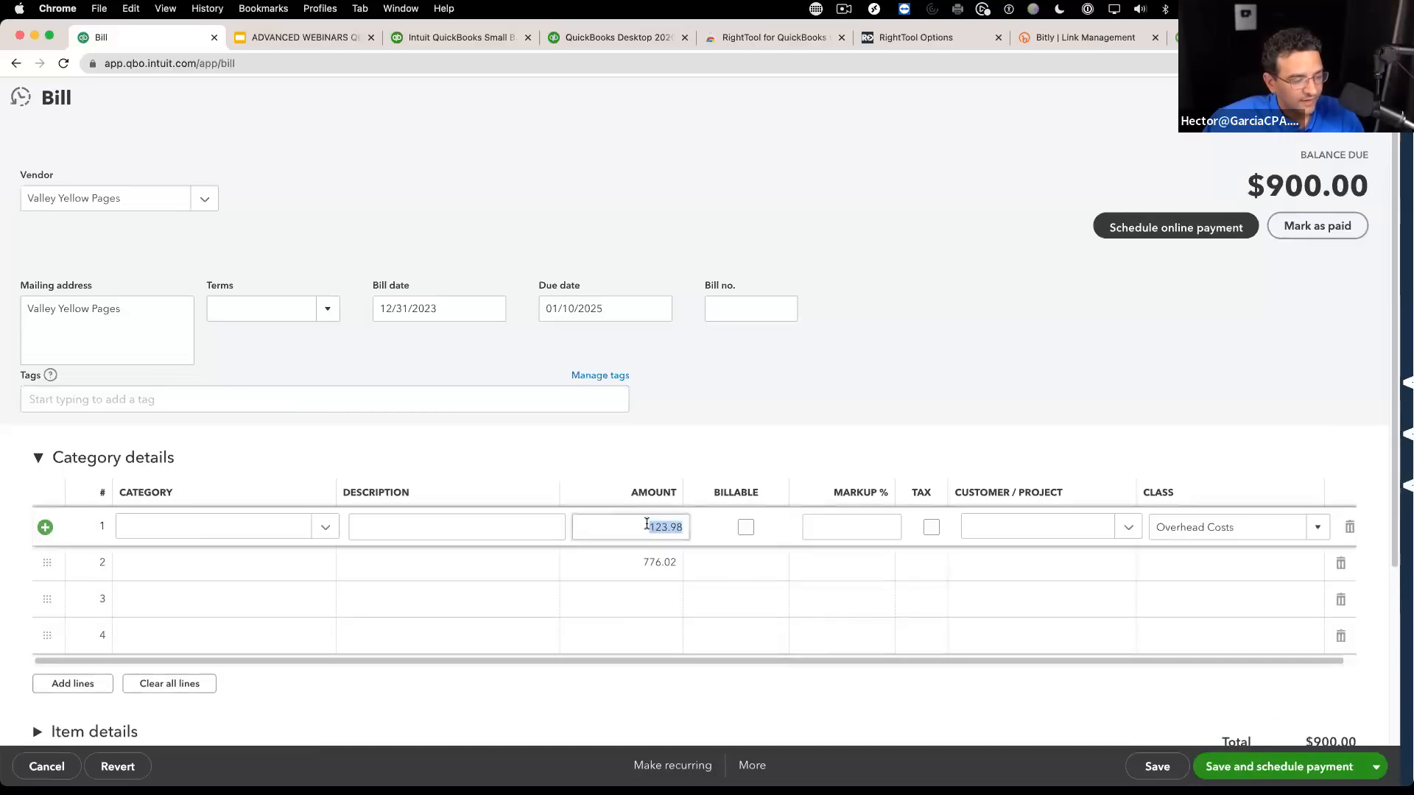
right_click(646, 525)
left_click(665, 568)
left_click(648, 563)
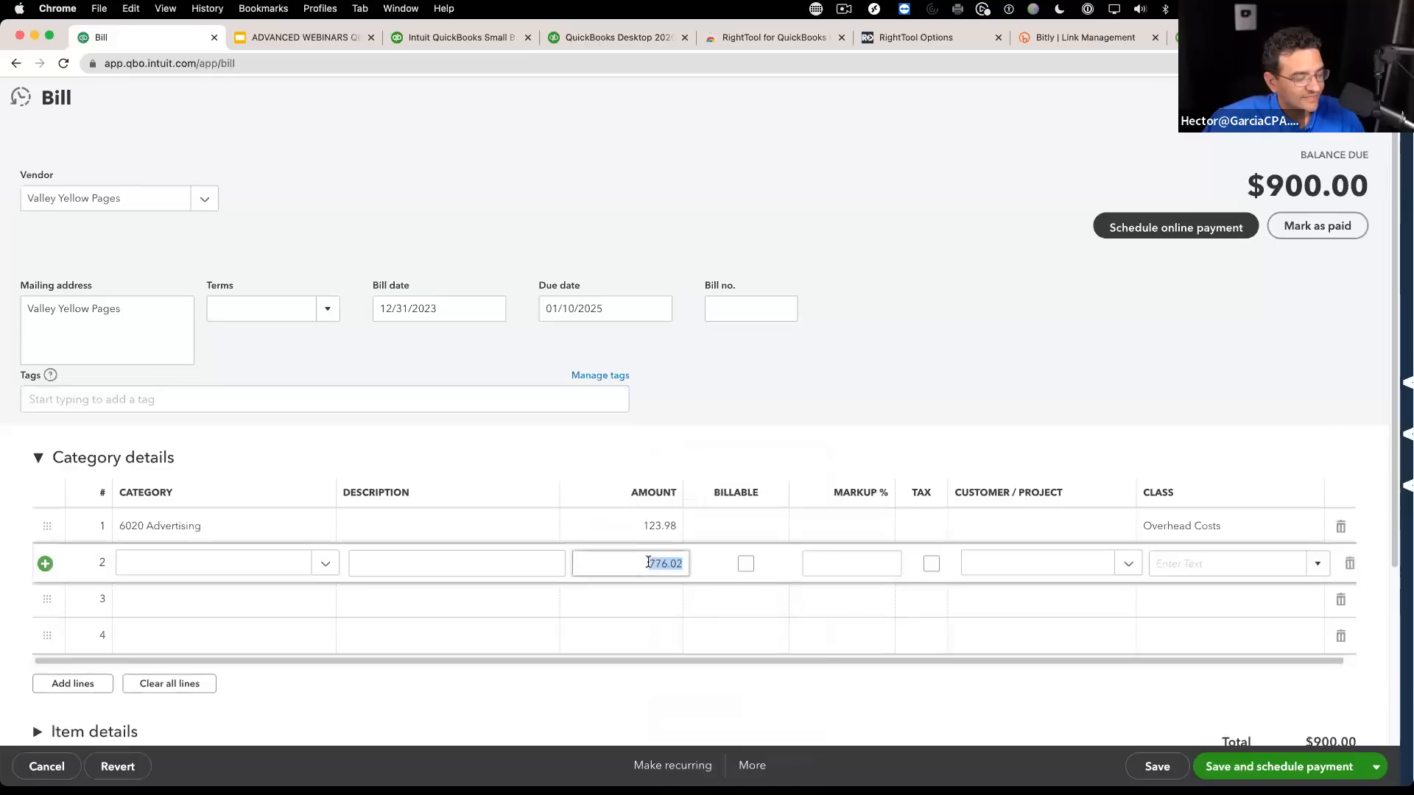
Step: Assign the bill's second line to category 6020 Advertising and save the bill
left_click(164, 563)
type("6020")
key("Tab")
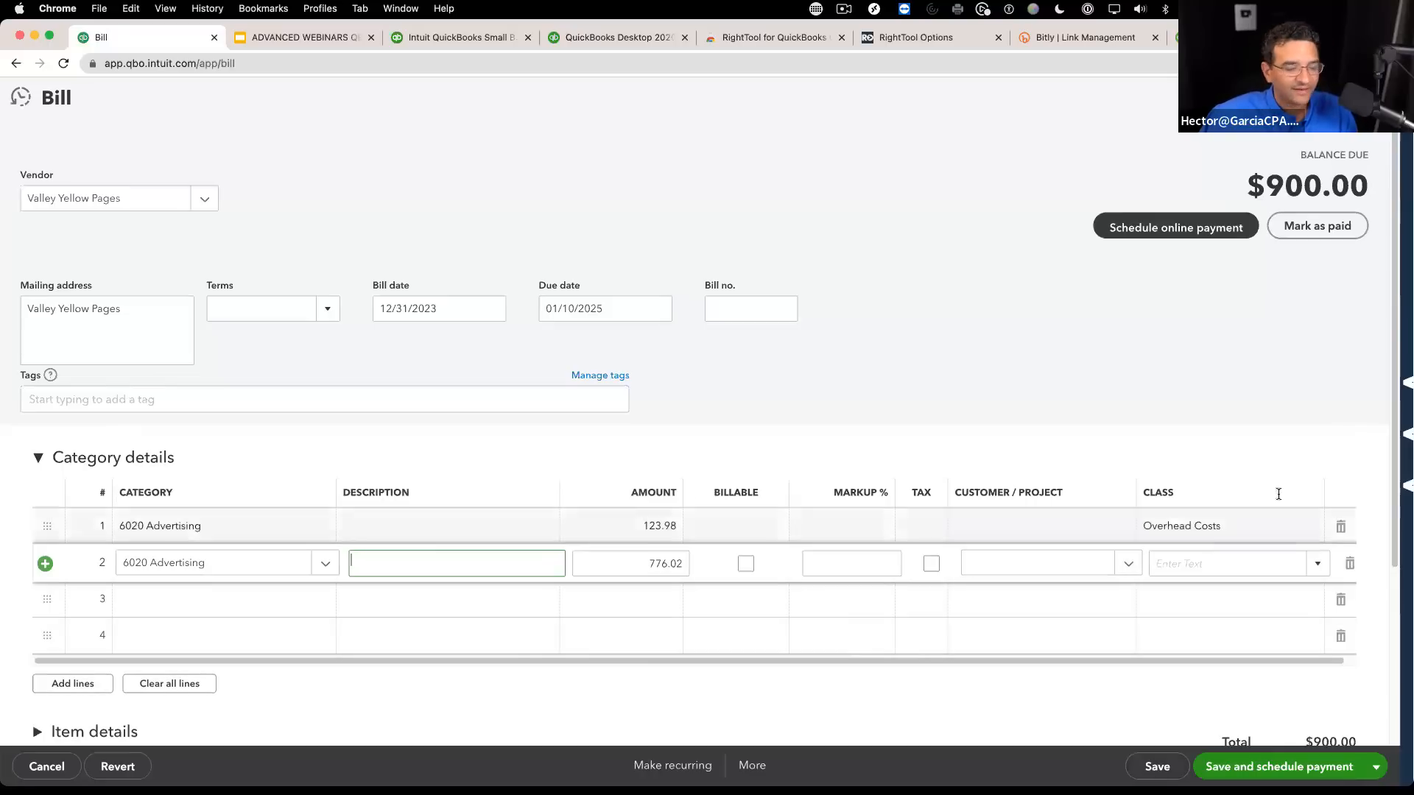
left_click(663, 524)
left_click(658, 561)
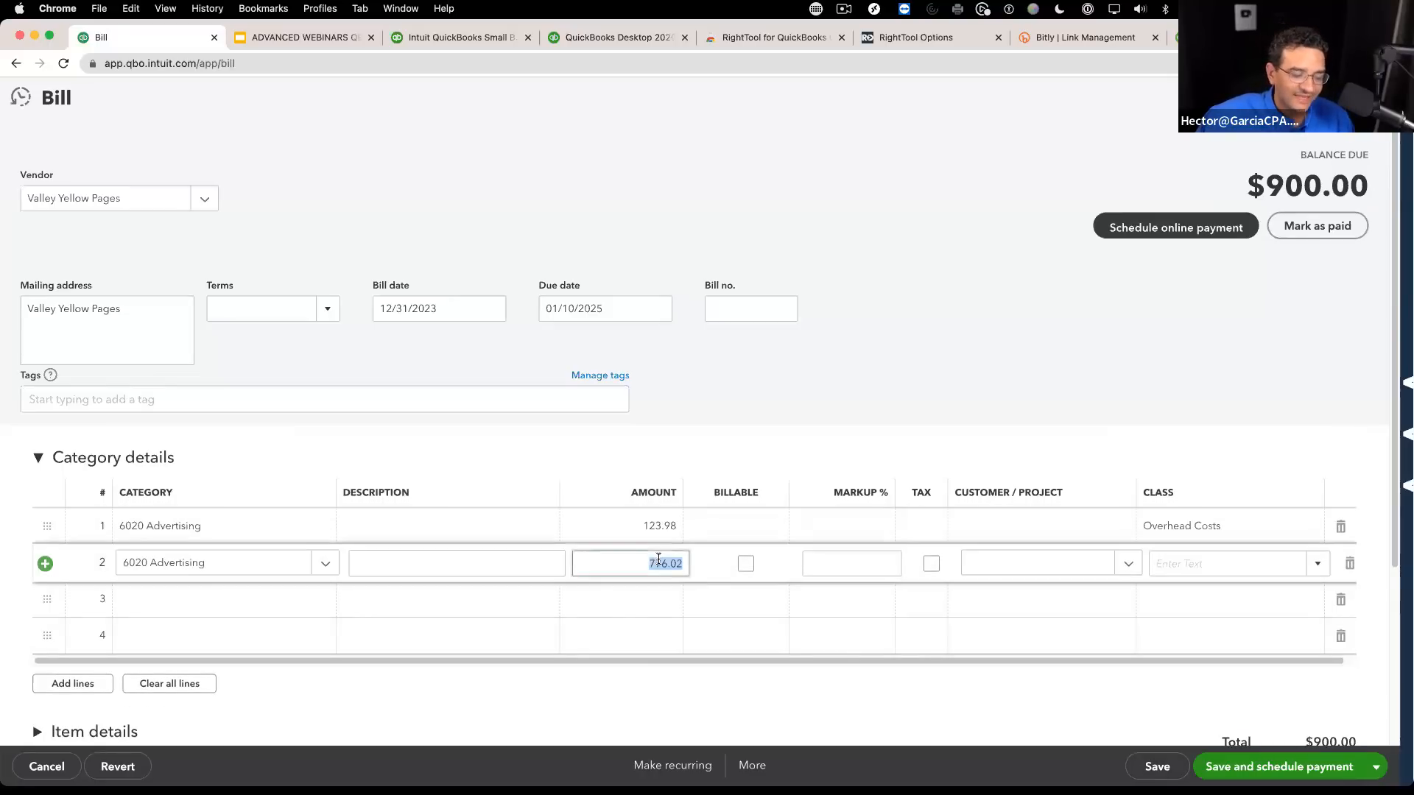
left_click(664, 542)
left_click_drag(1246, 186, 1370, 188)
left_click(1157, 766)
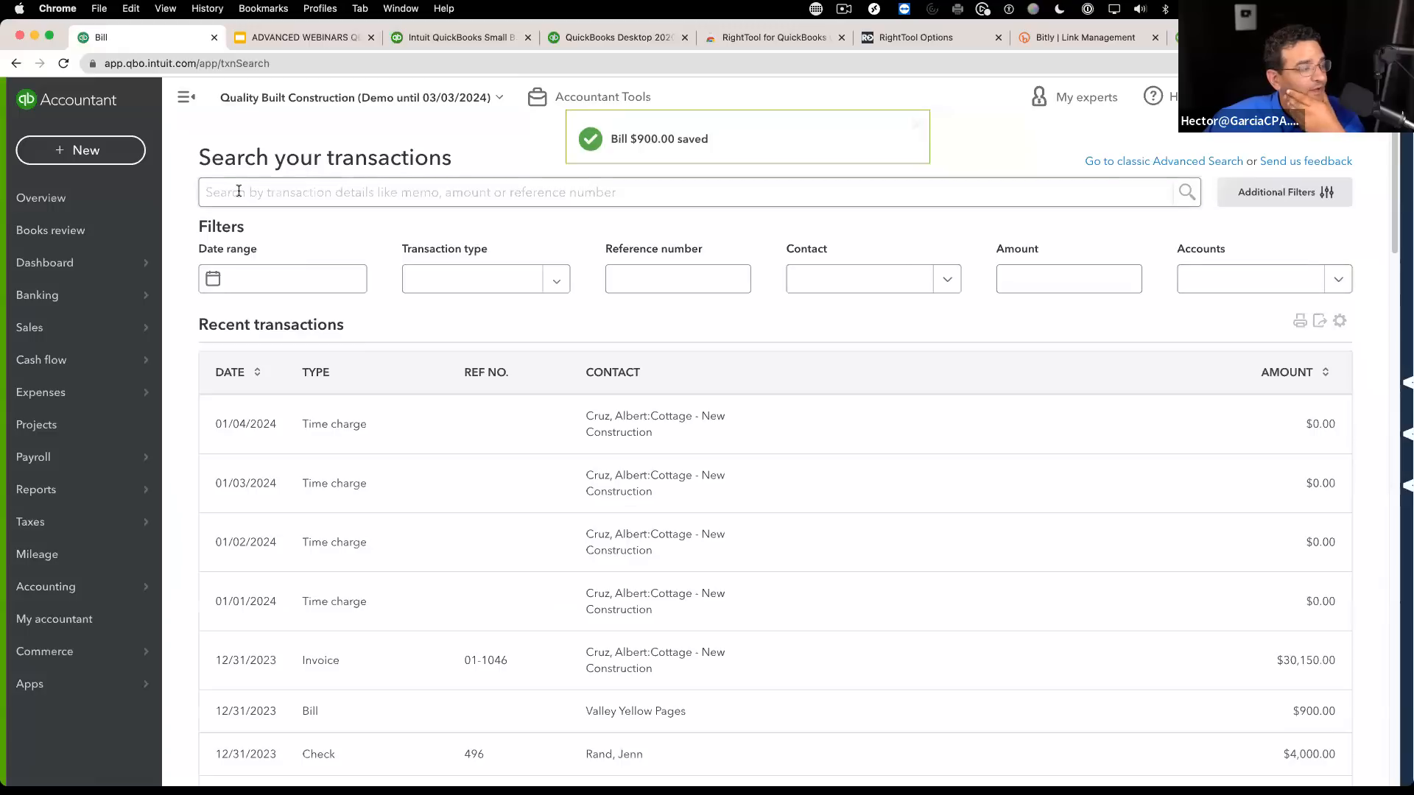
Step: Filter the transaction search by an amount of 900 and look through the results
left_click(1057, 280)
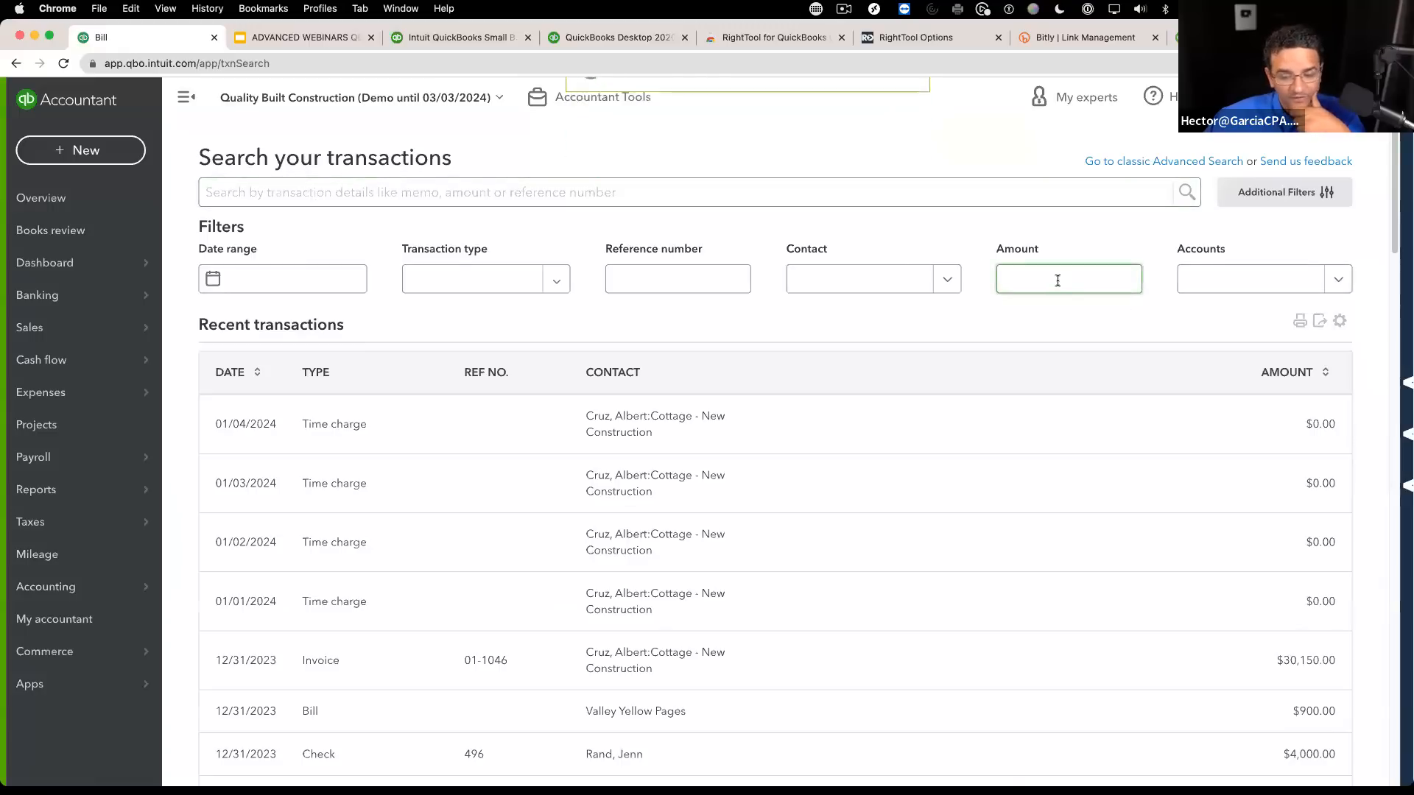
type("900")
key("Return")
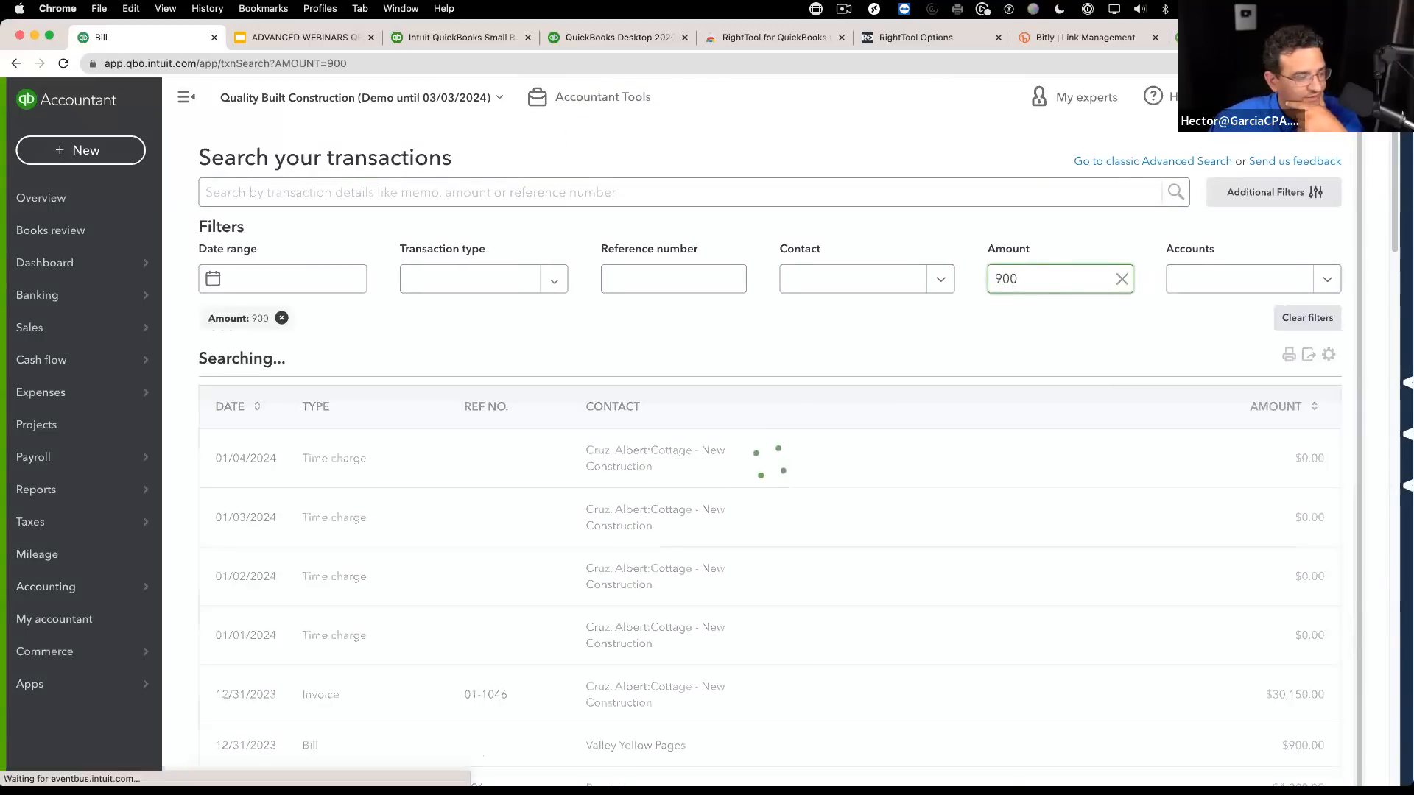
scroll(1020, 624, "down", 3)
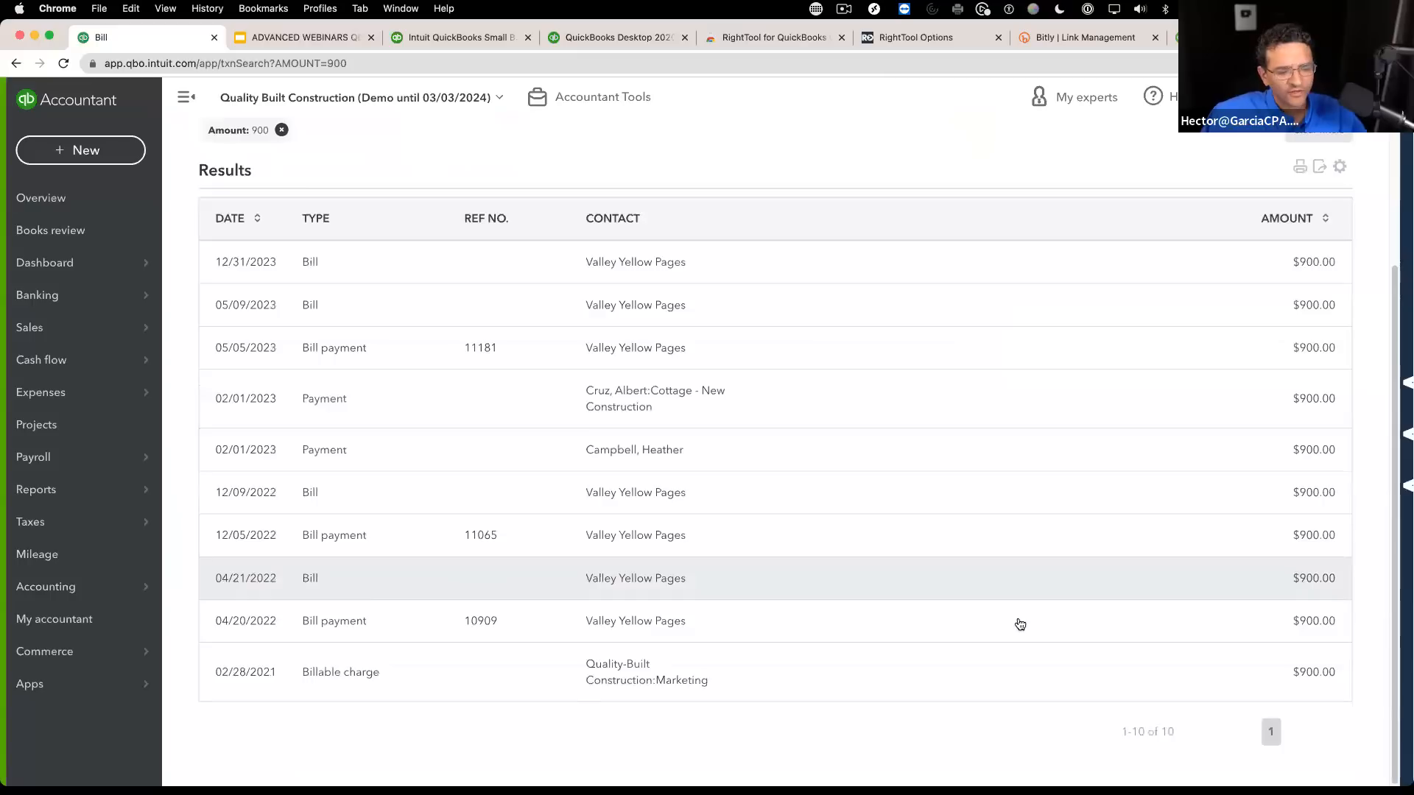
scroll(994, 571, "up", 3)
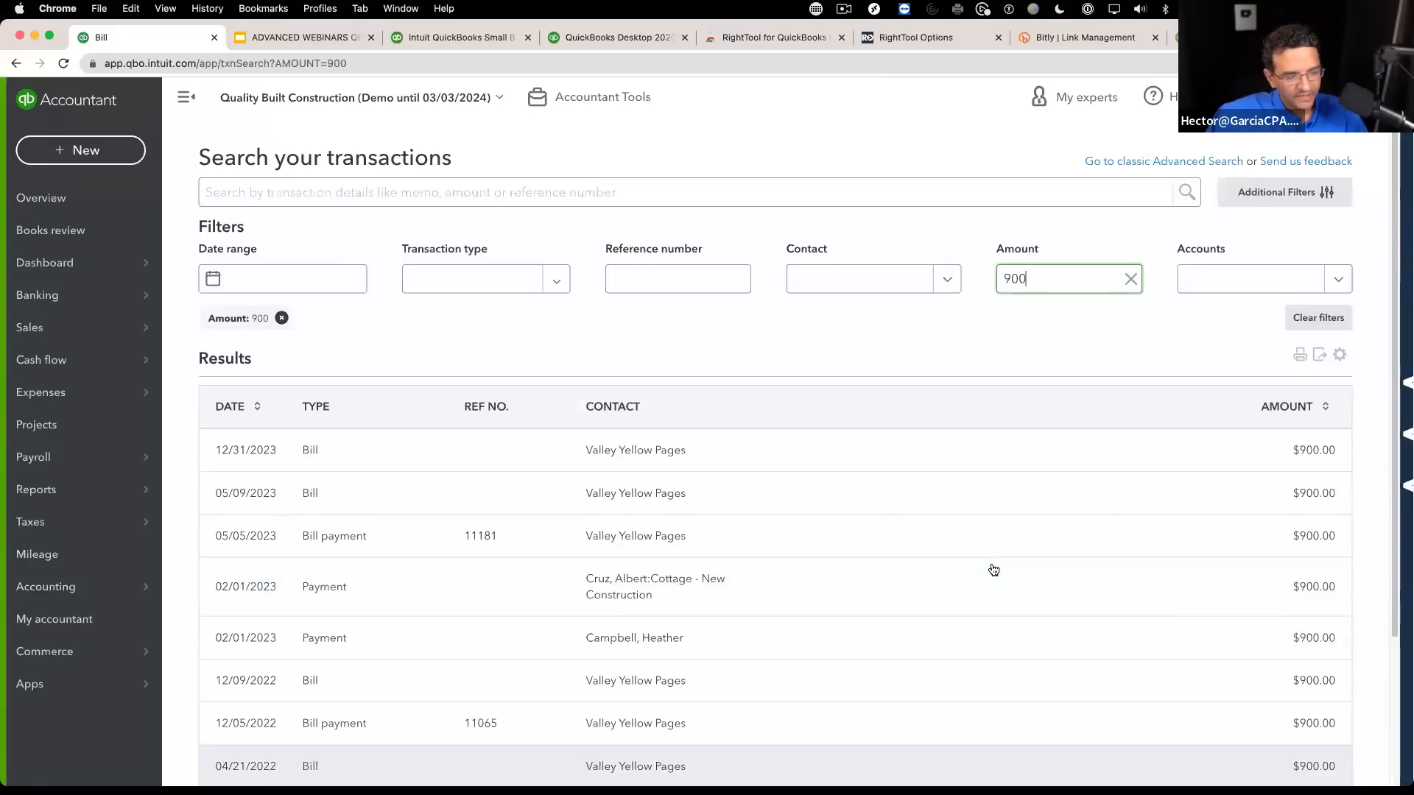
Step: Change the transaction search's amount filter to 123.98
double_click(1067, 281)
key("BackSpace")
type("123.98")
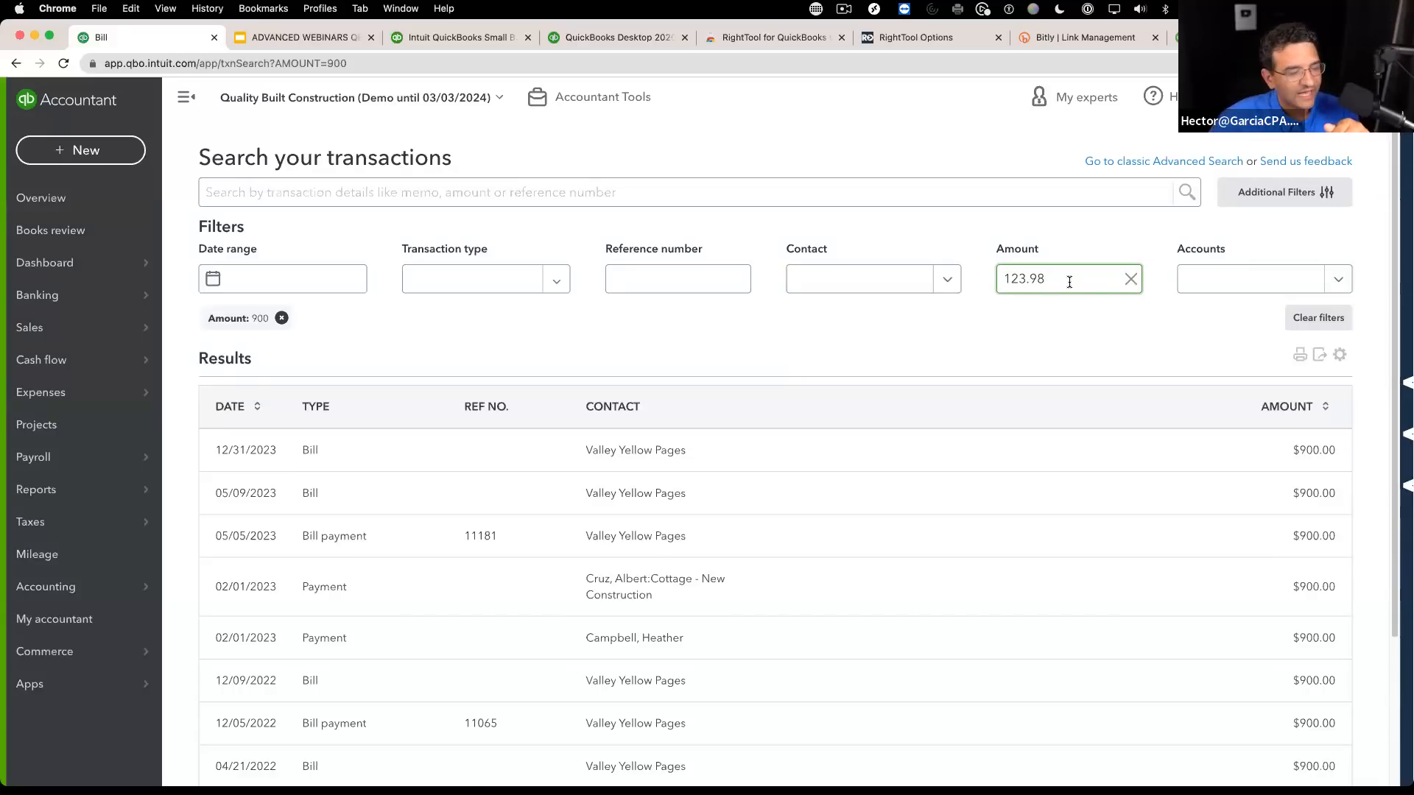
key("Return")
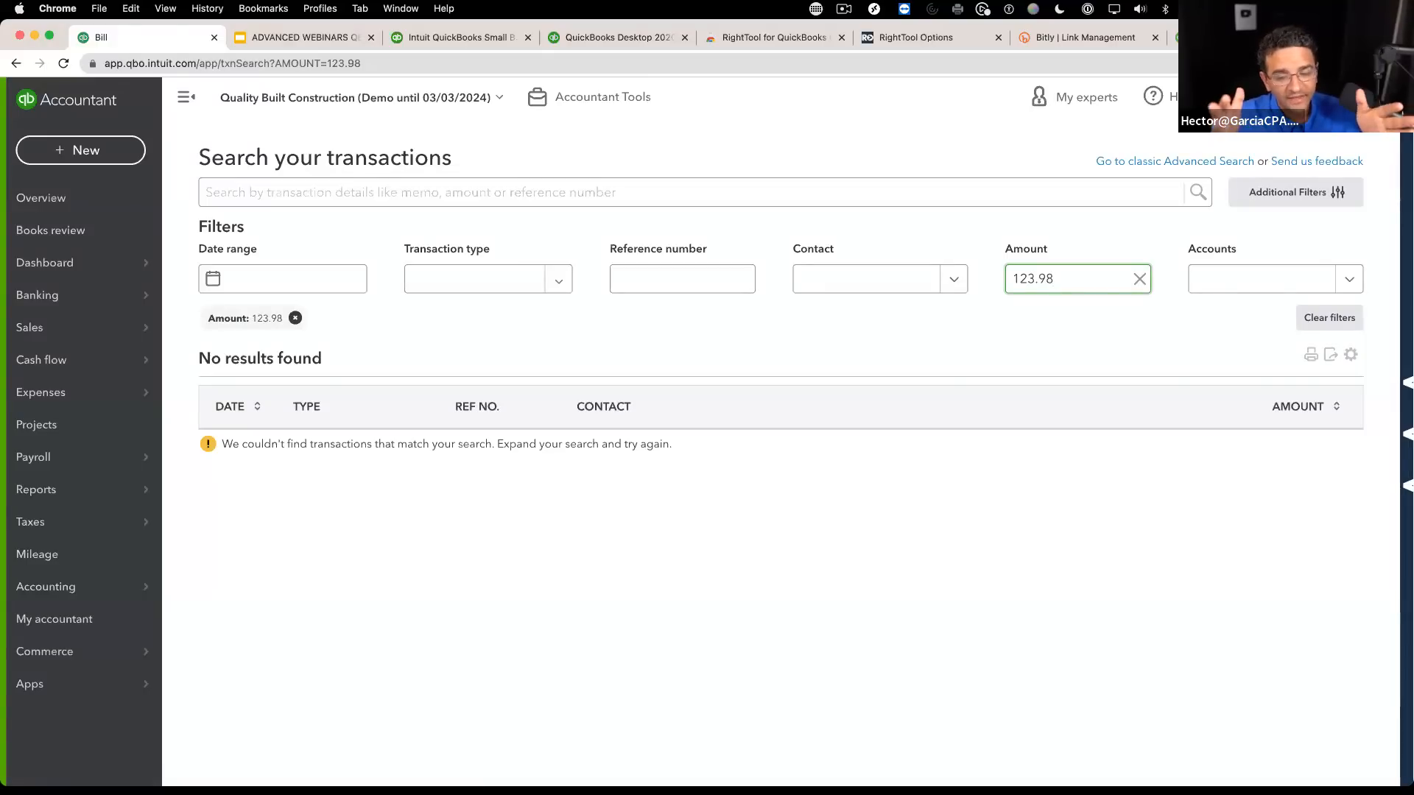
Step: Clear the amount filter and search the transaction details for 123.98 instead
left_click_drag(1059, 277, 1006, 277)
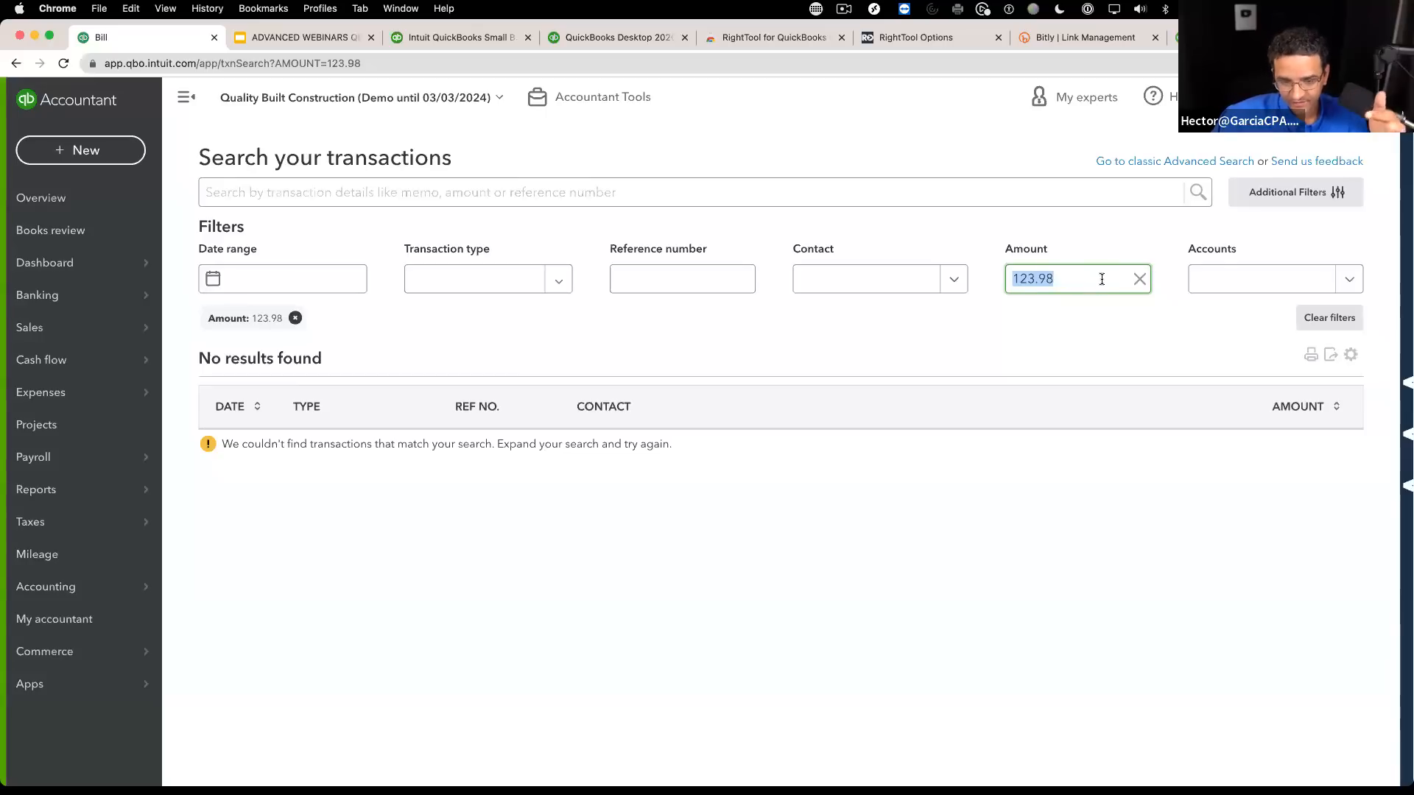
key("BackSpace")
left_click(257, 187)
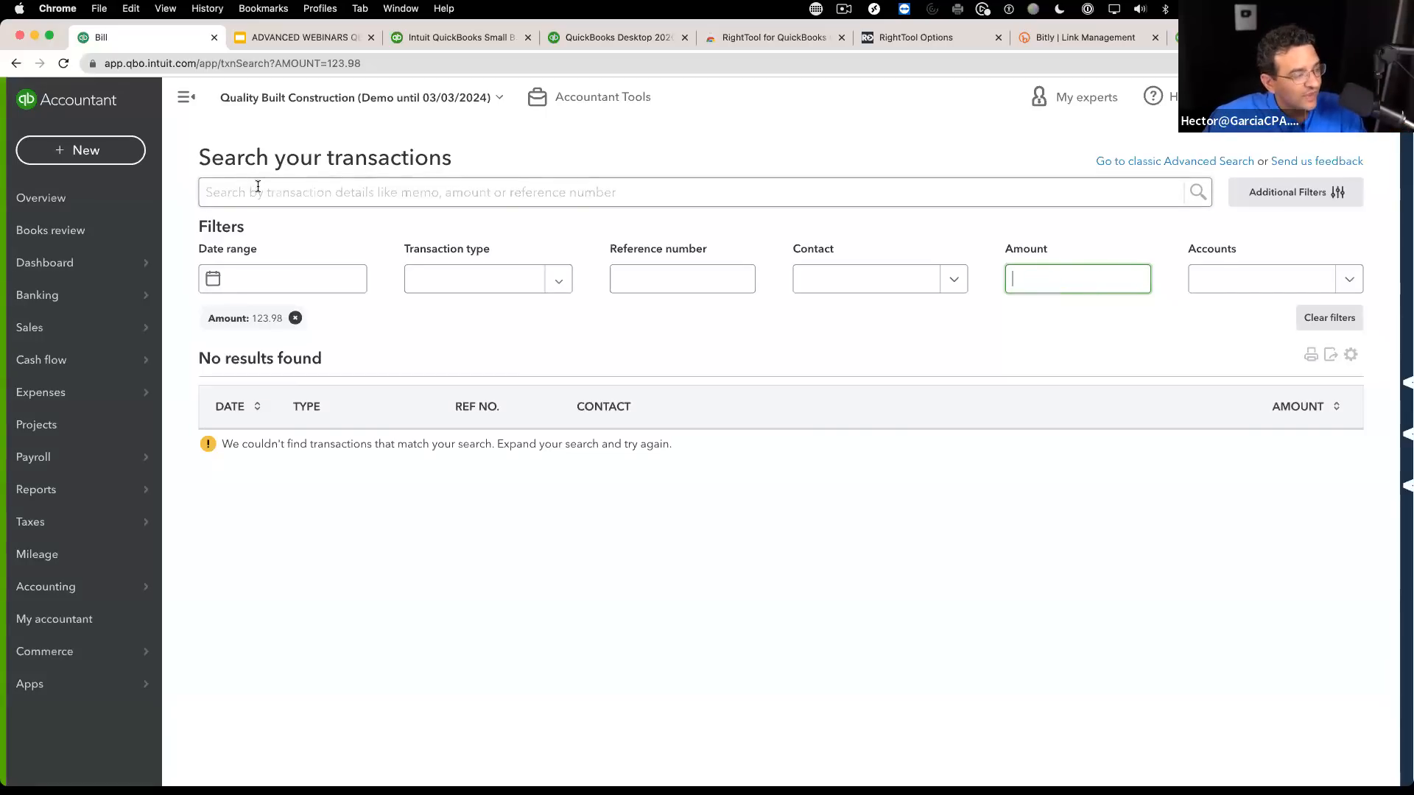
right_click(257, 188)
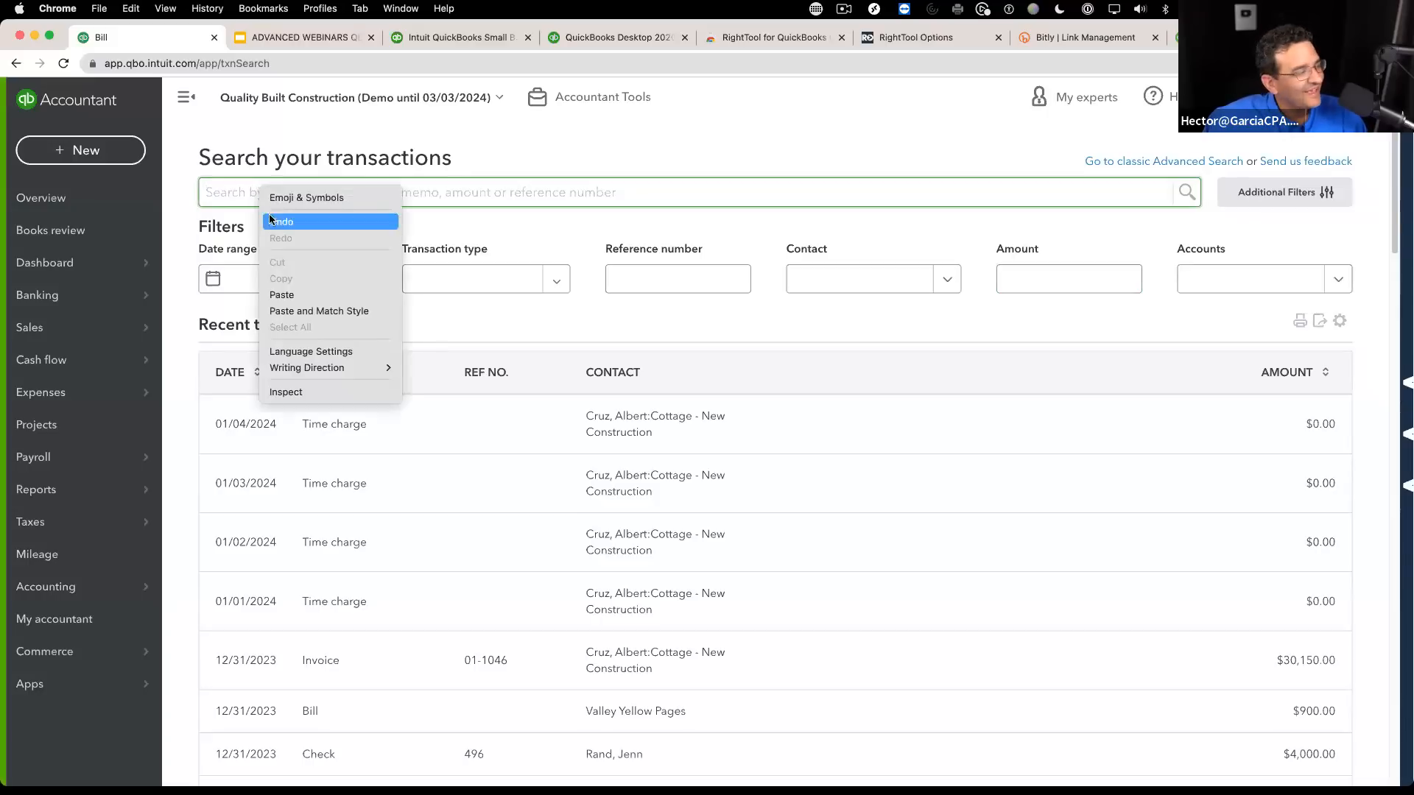
left_click(287, 294)
left_click_drag(262, 193, 192, 199)
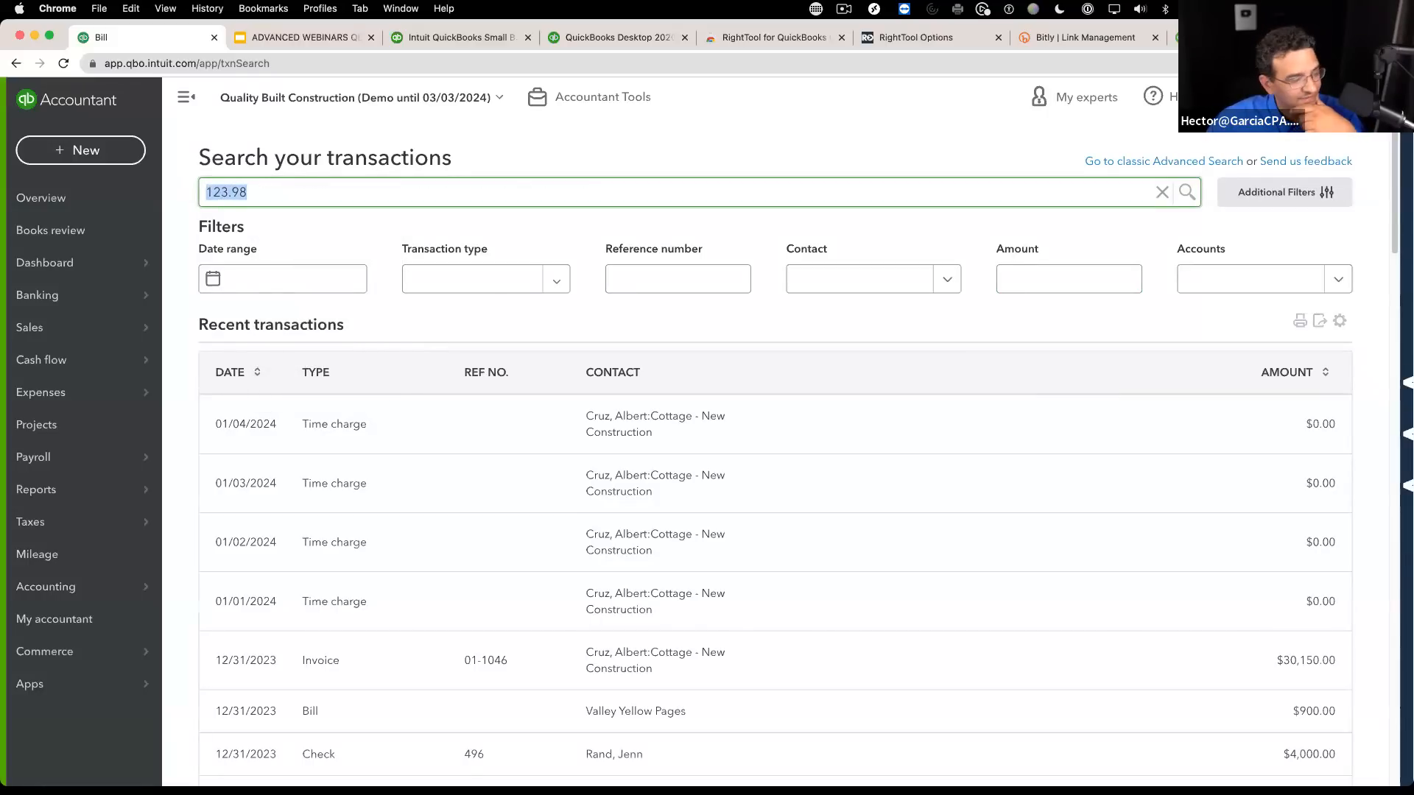
key("Return")
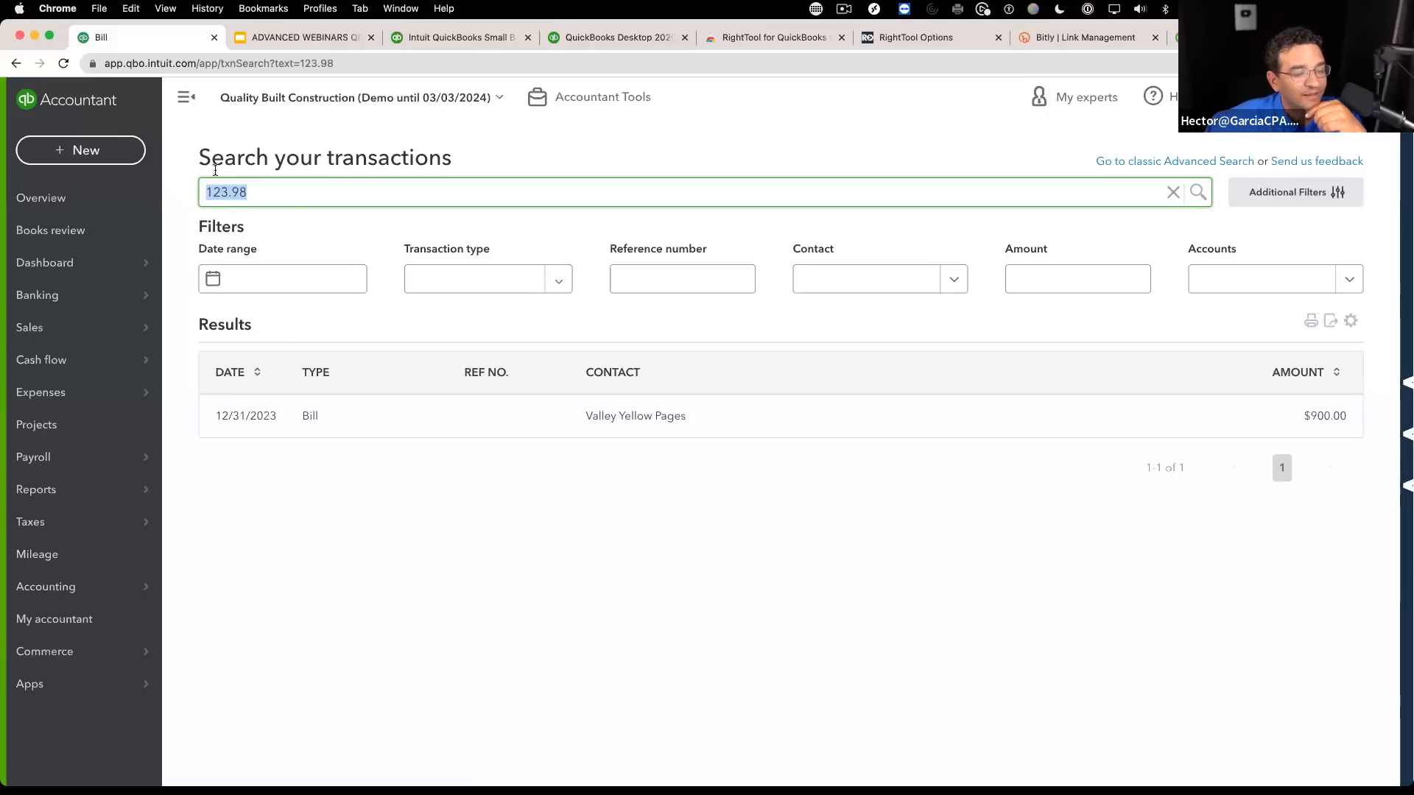
Step: Search the transaction details for 900, and repeat the search for 123.98 to compare the results
left_click_drag(253, 192, 168, 197)
type("900")
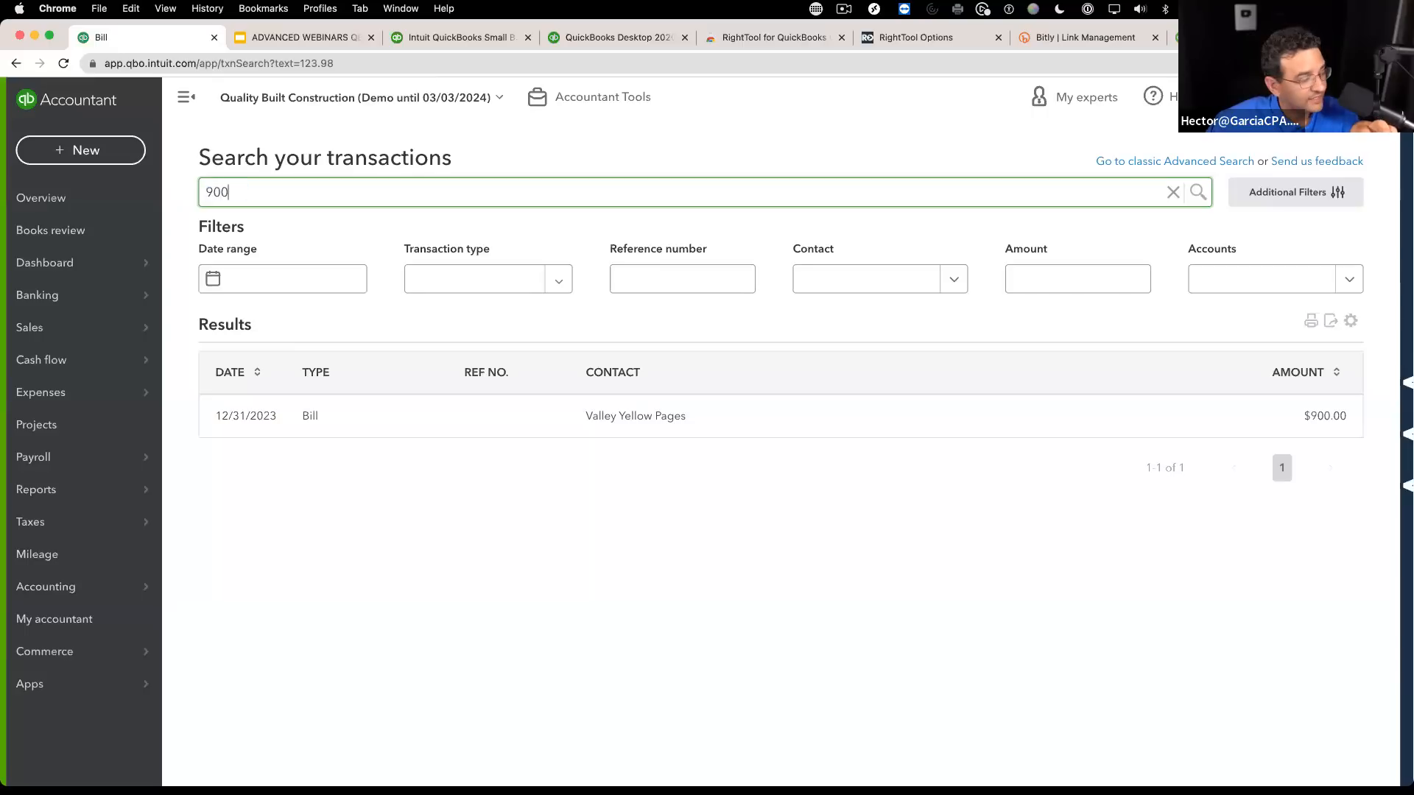
key("Return")
left_click_drag(195, 185, 154, 188)
type("123.98")
key("Return")
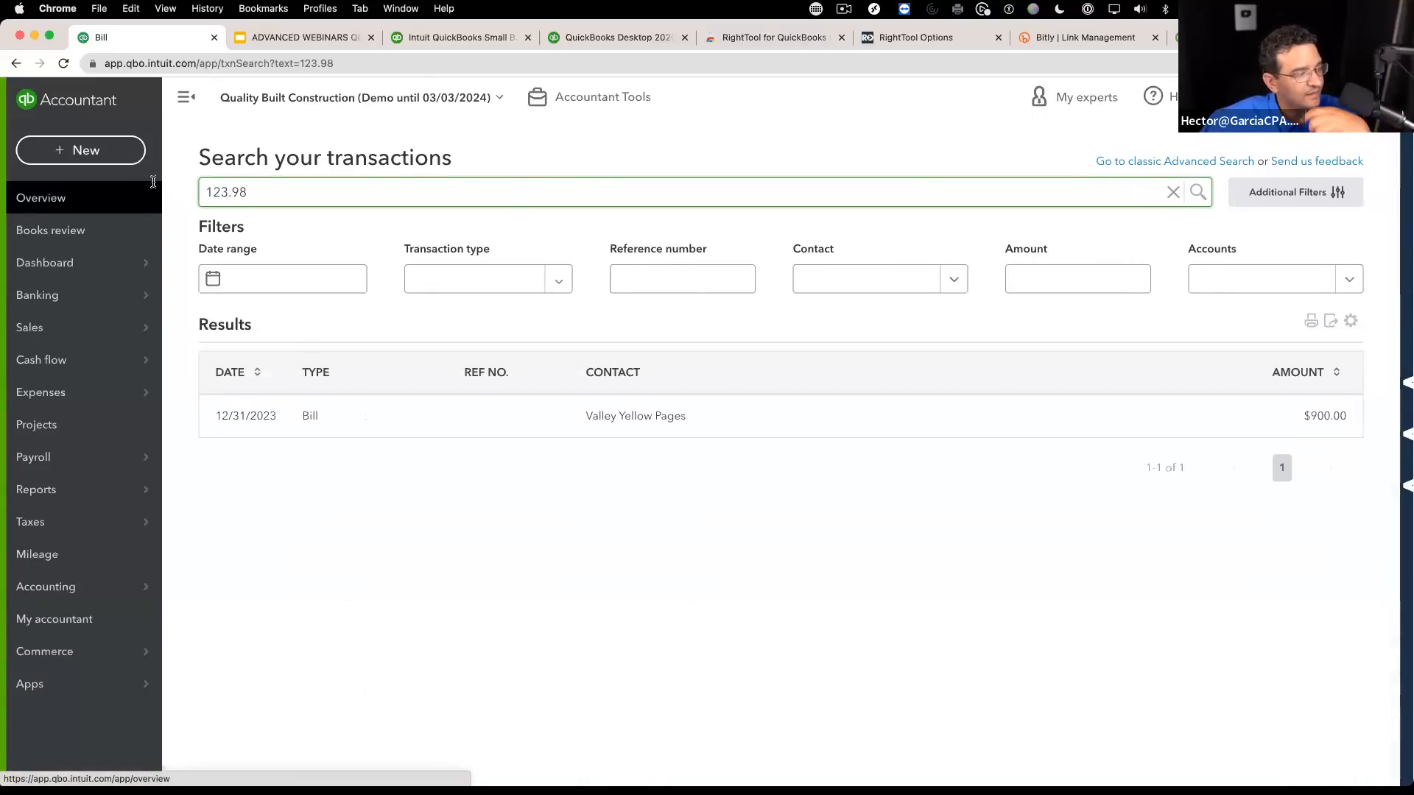
Step: Add an amount filter of 900 to the 123.98 search, and replace both with only an amount filter of 123.98
left_click(1044, 287)
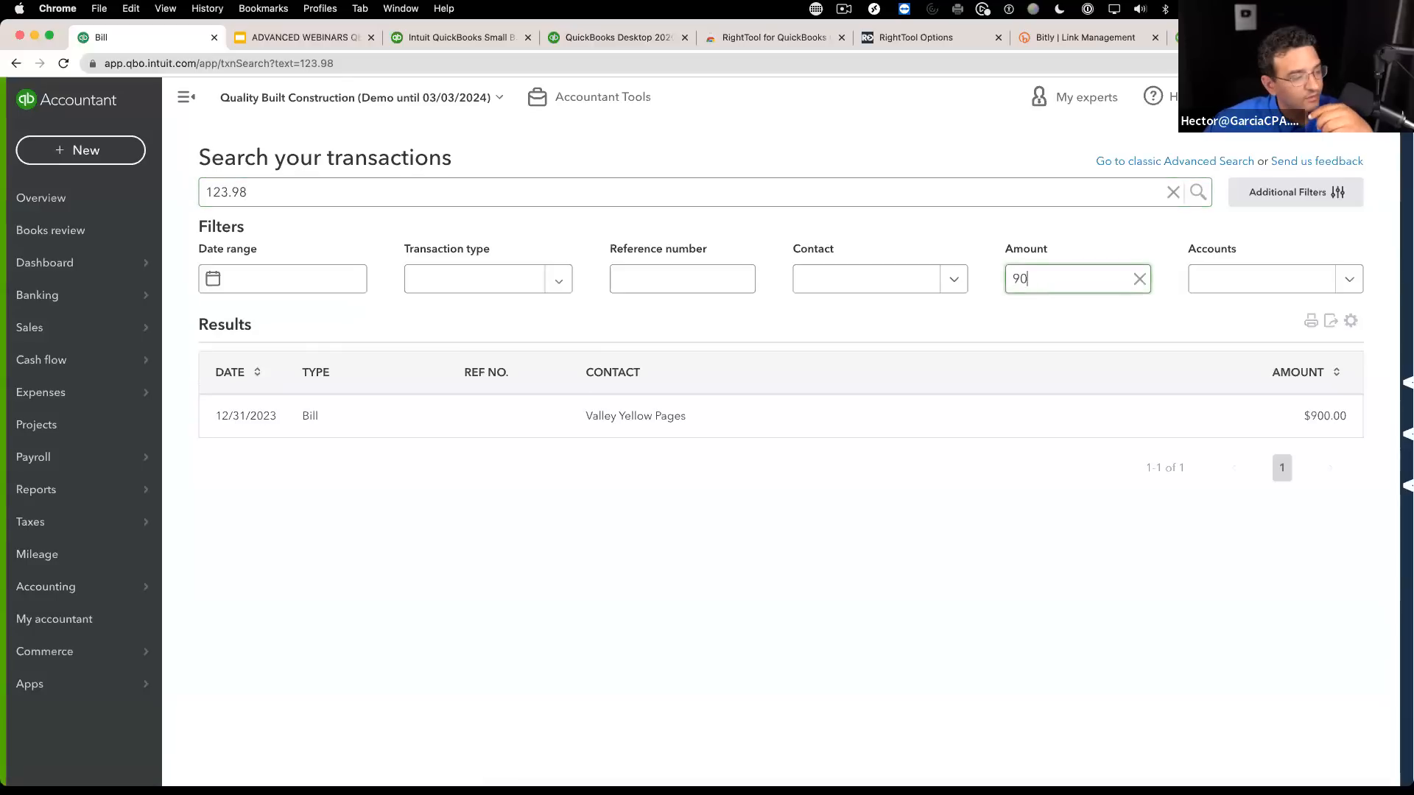
key("Return")
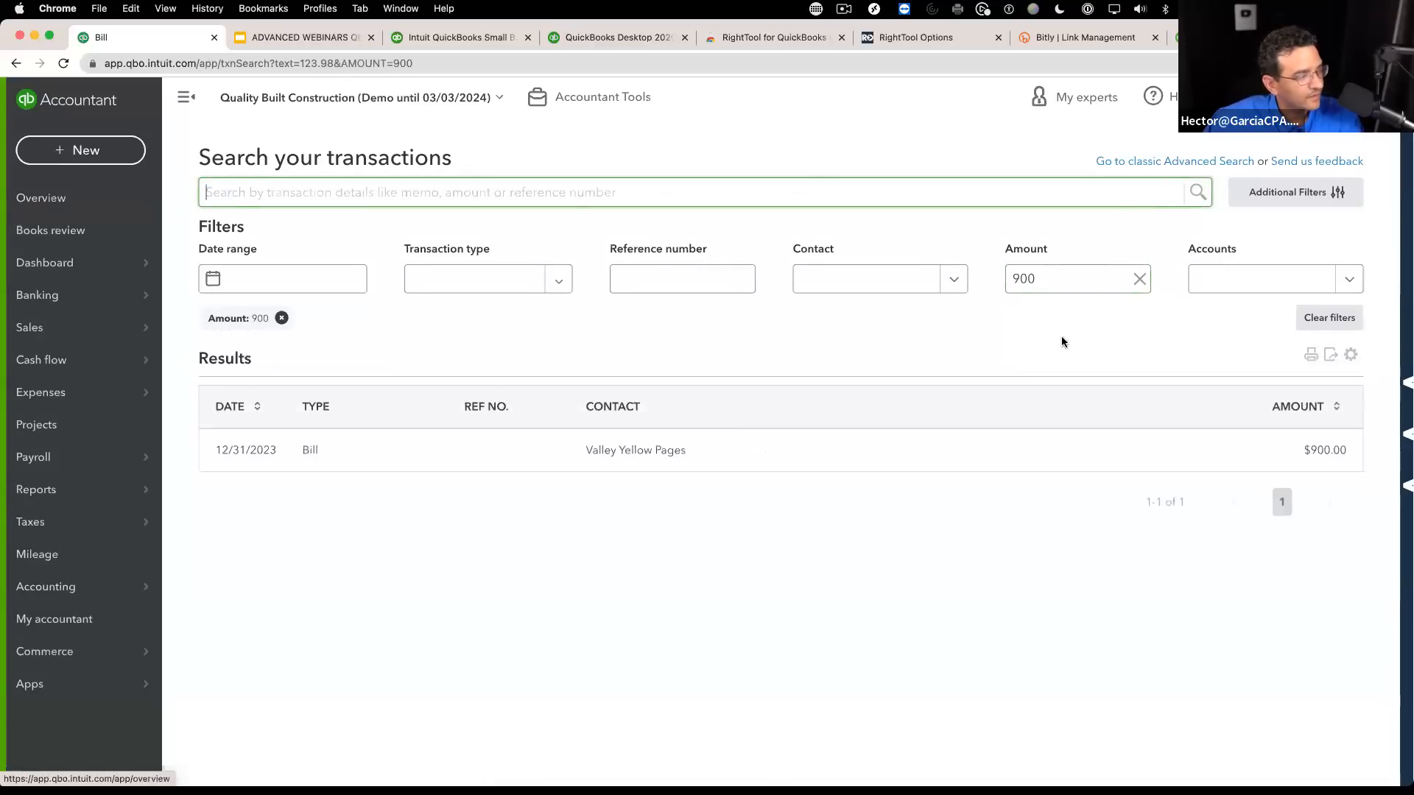
type("123.98")
key("Return")
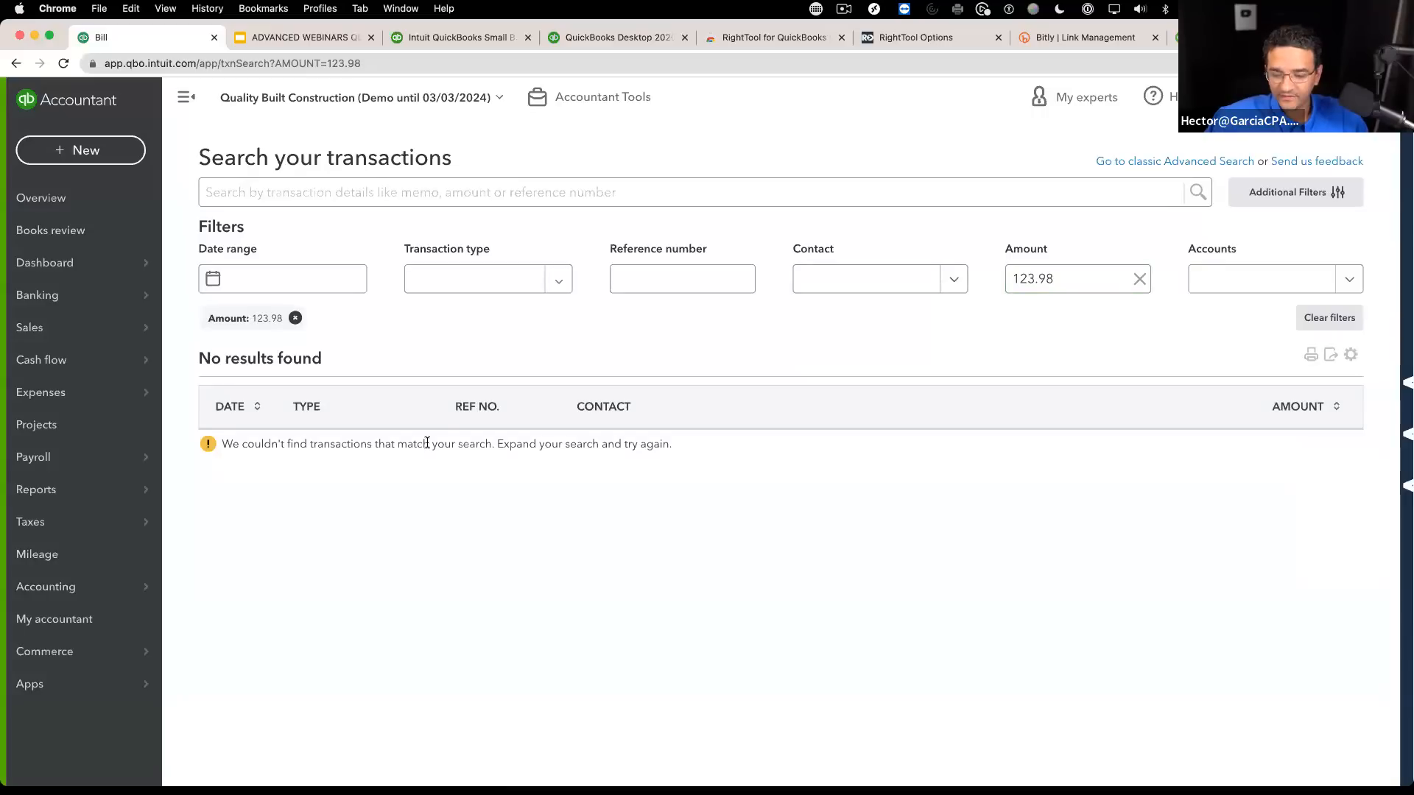
Step: Switch to the Google Slides presentation and present the Account Filter in NEW advanced search slide full screen
left_click(302, 37)
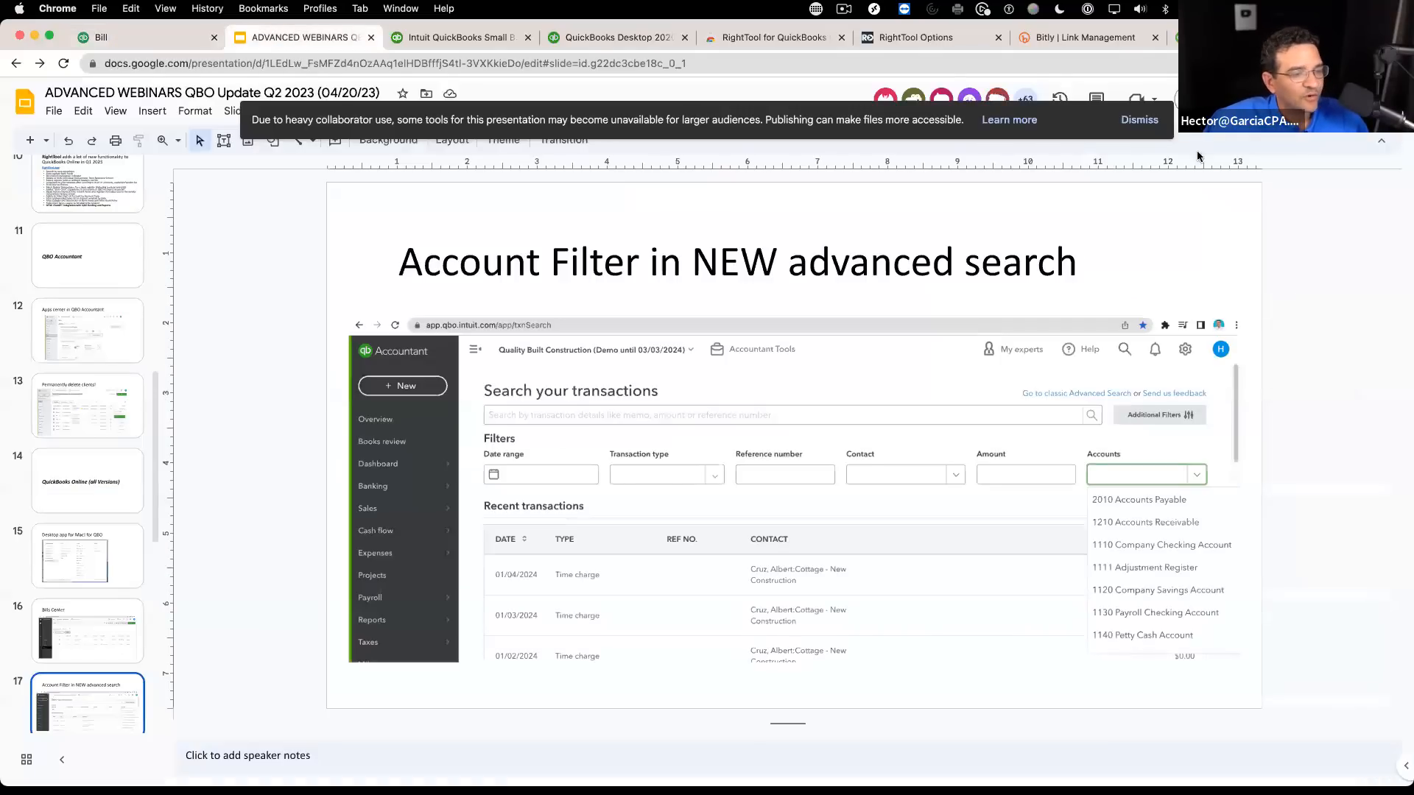
key("super+Return")
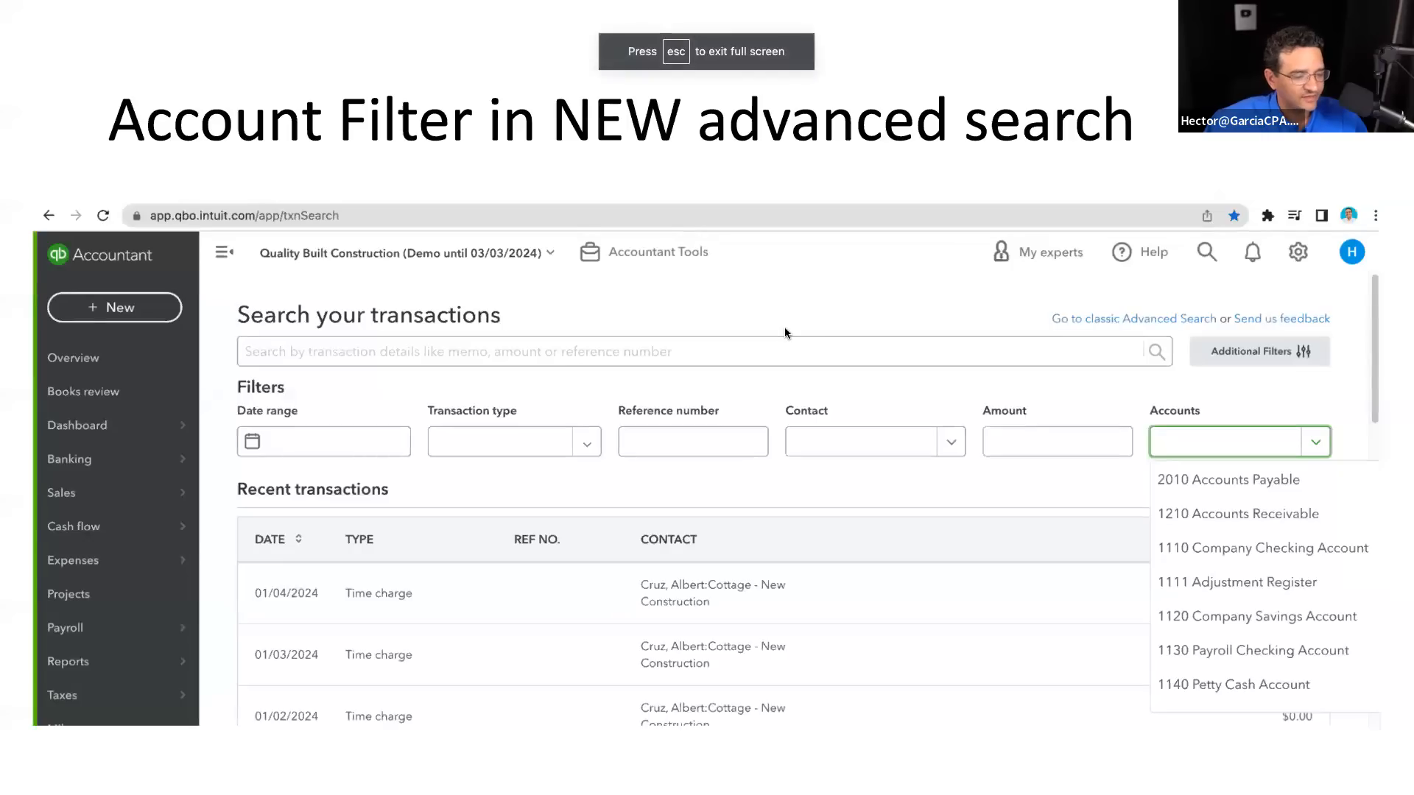
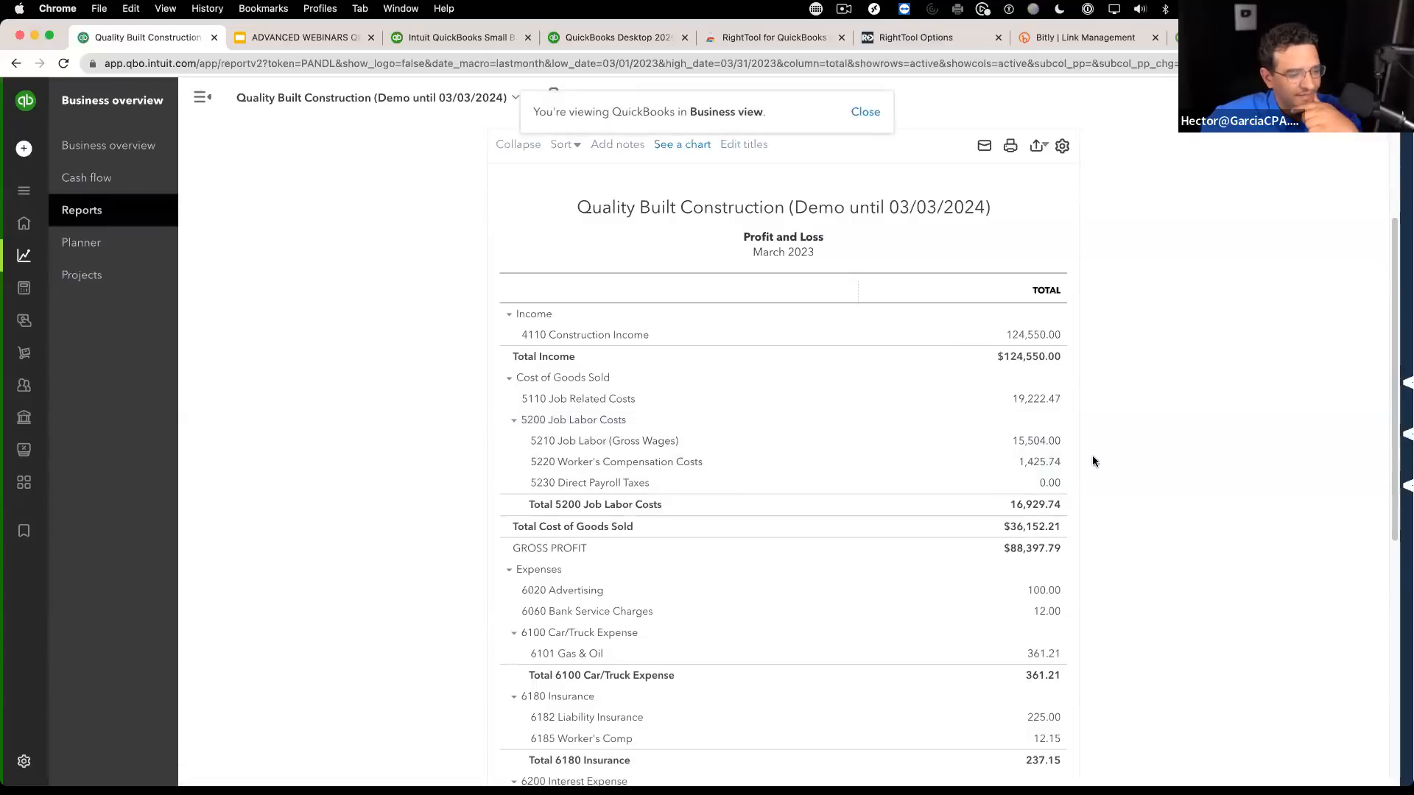
Step: Open the transactions behind 5110 Job Related Costs in the March 2023 Profit and Loss, and check the company settings choices
left_click(1026, 402)
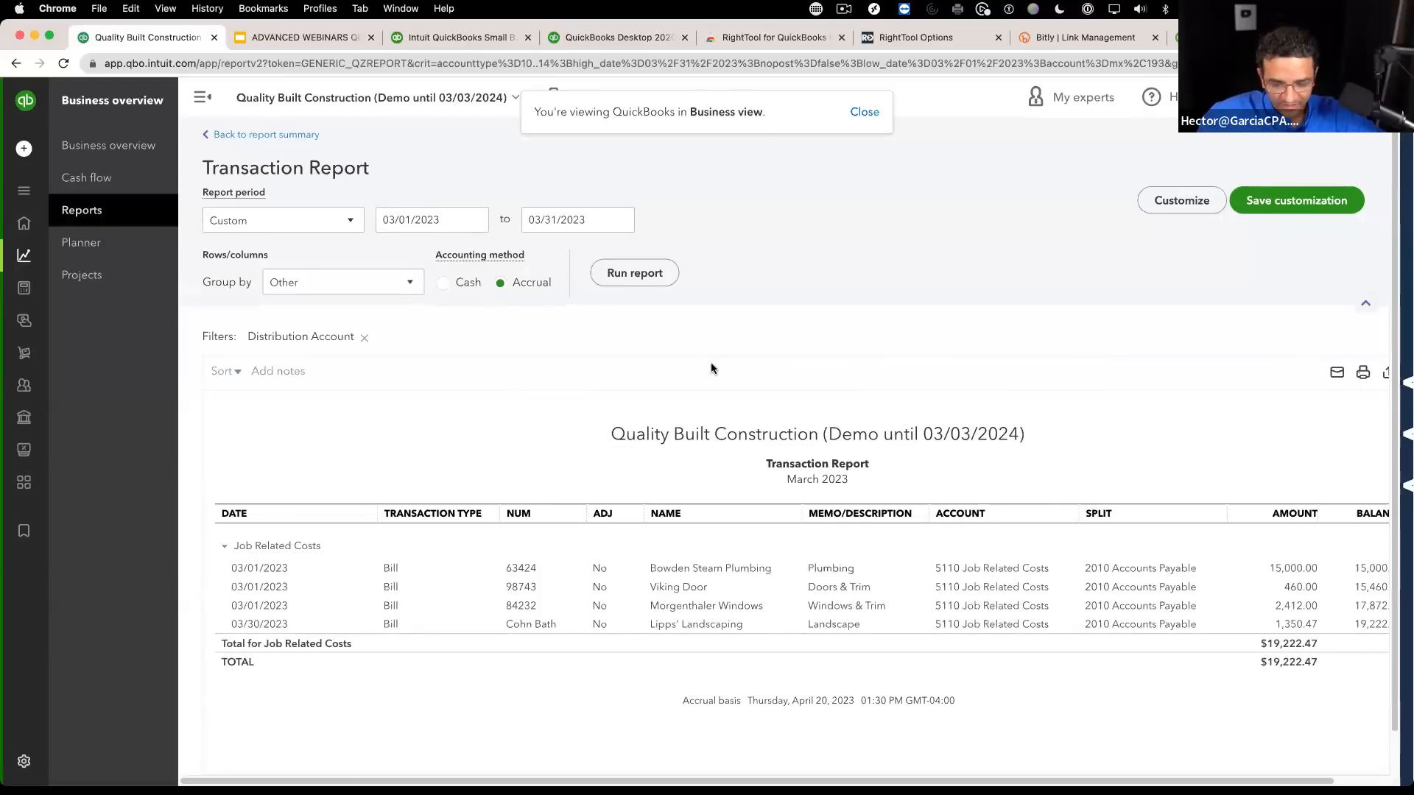
left_click(1297, 97)
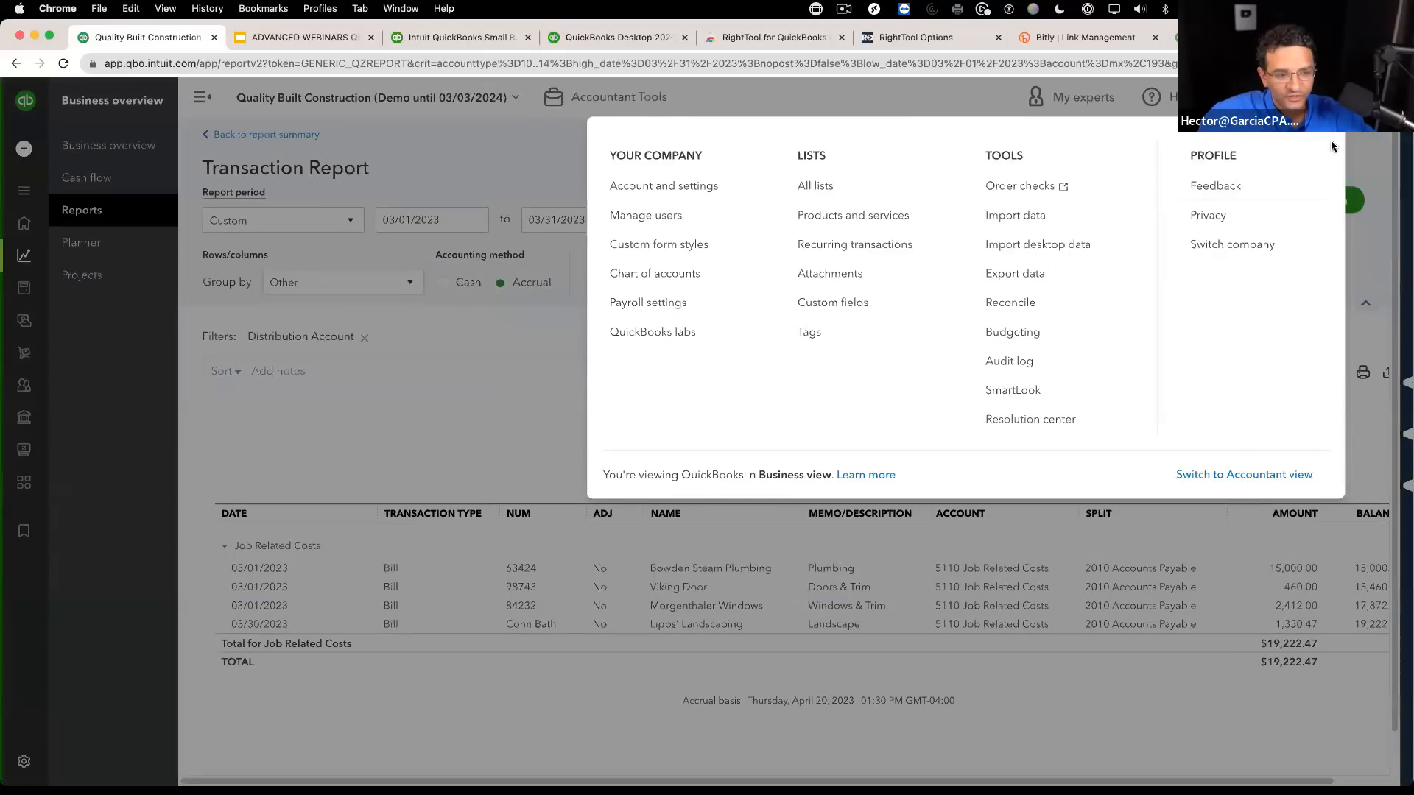
left_click(1298, 98)
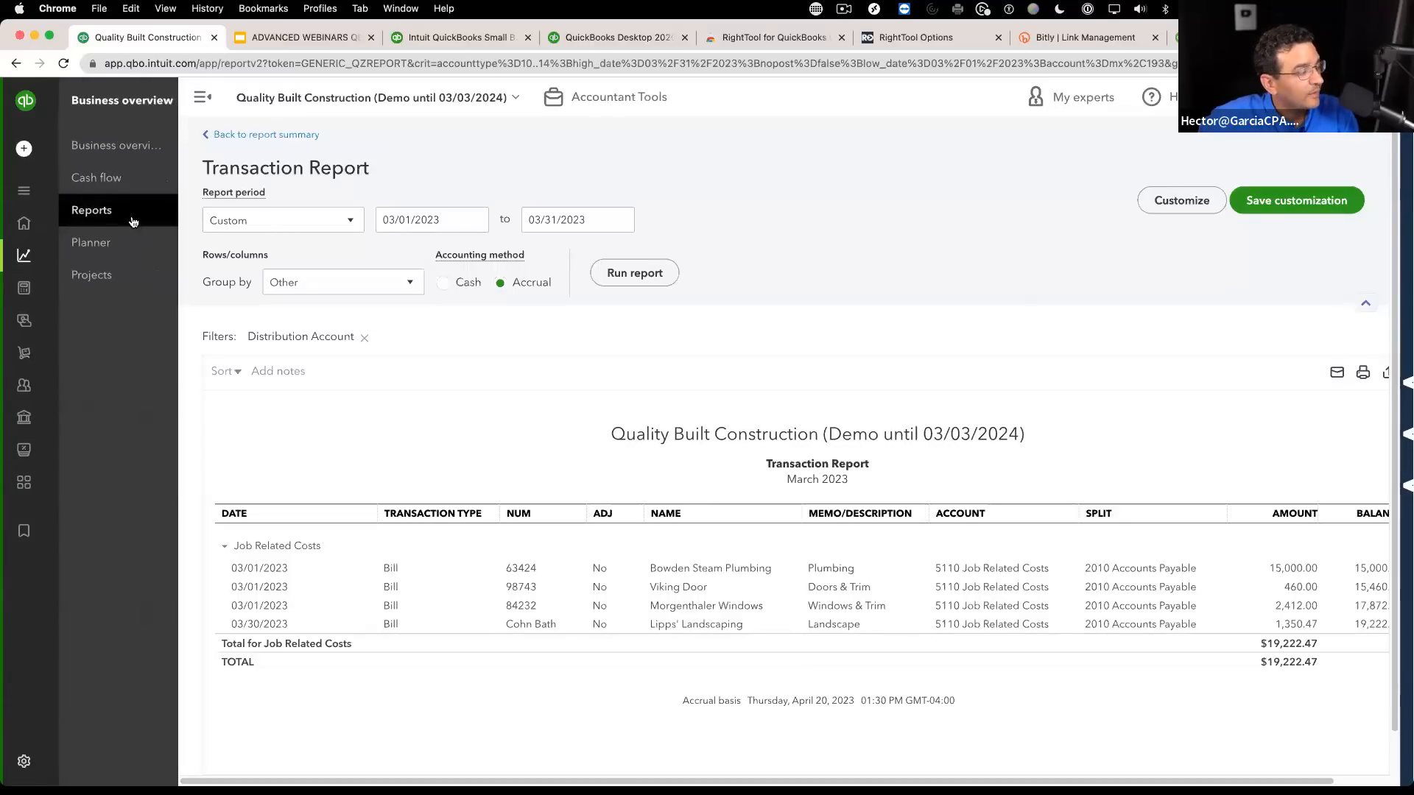
Step: Open the Reports list and browse the standard reports for those offering the New Enhanced Experience
left_click(85, 211)
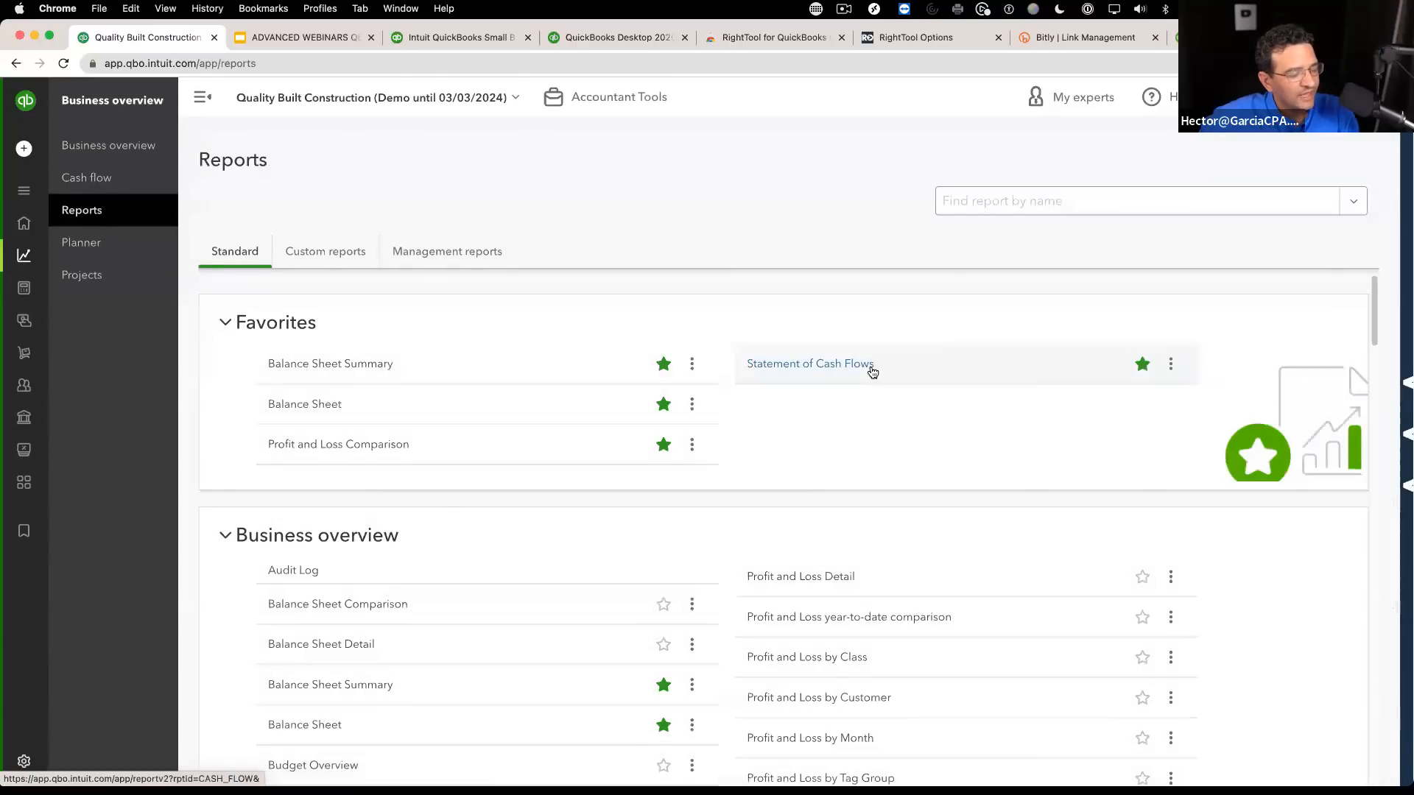
scroll(1056, 466, "down", 3)
scroll(1054, 460, "down", 15)
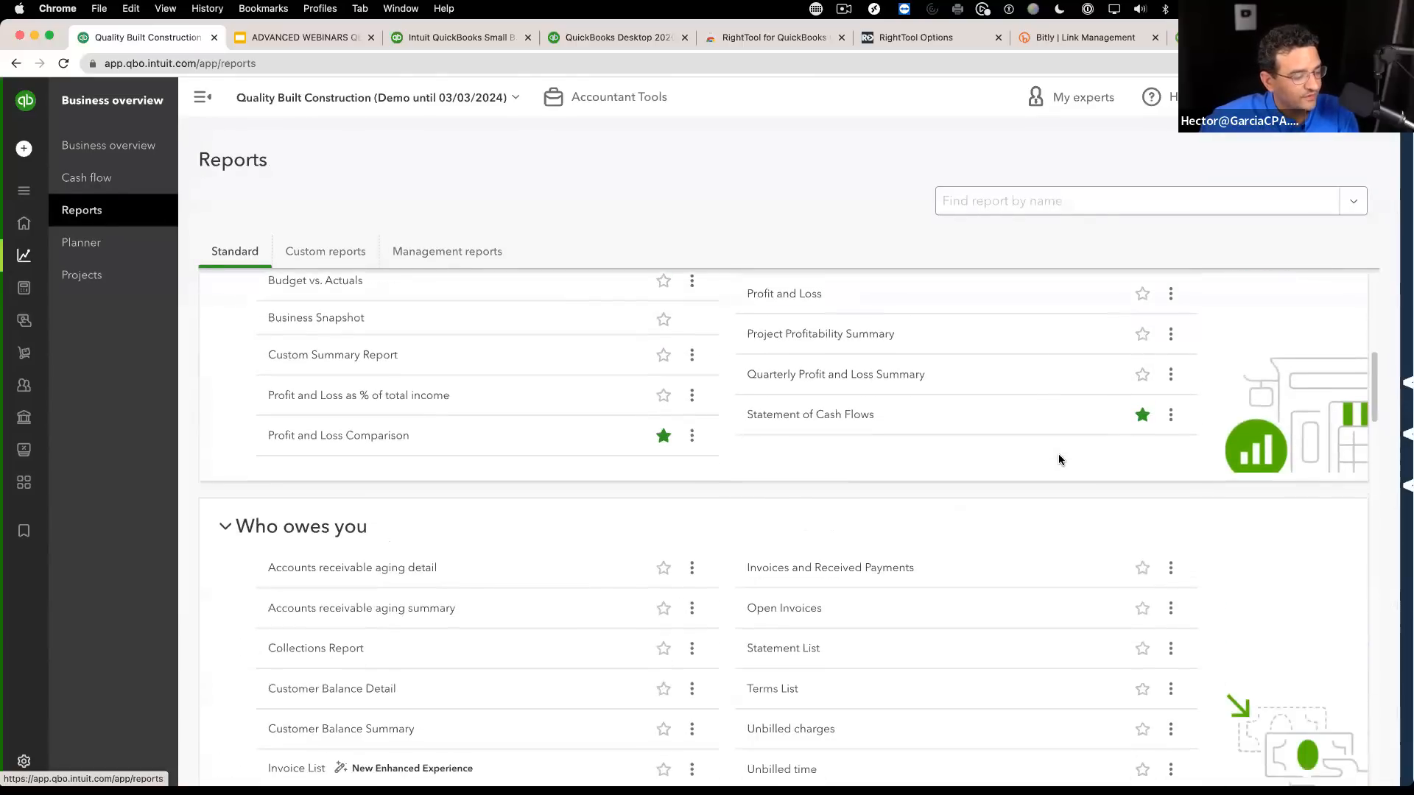
scroll(908, 485, "up", 1)
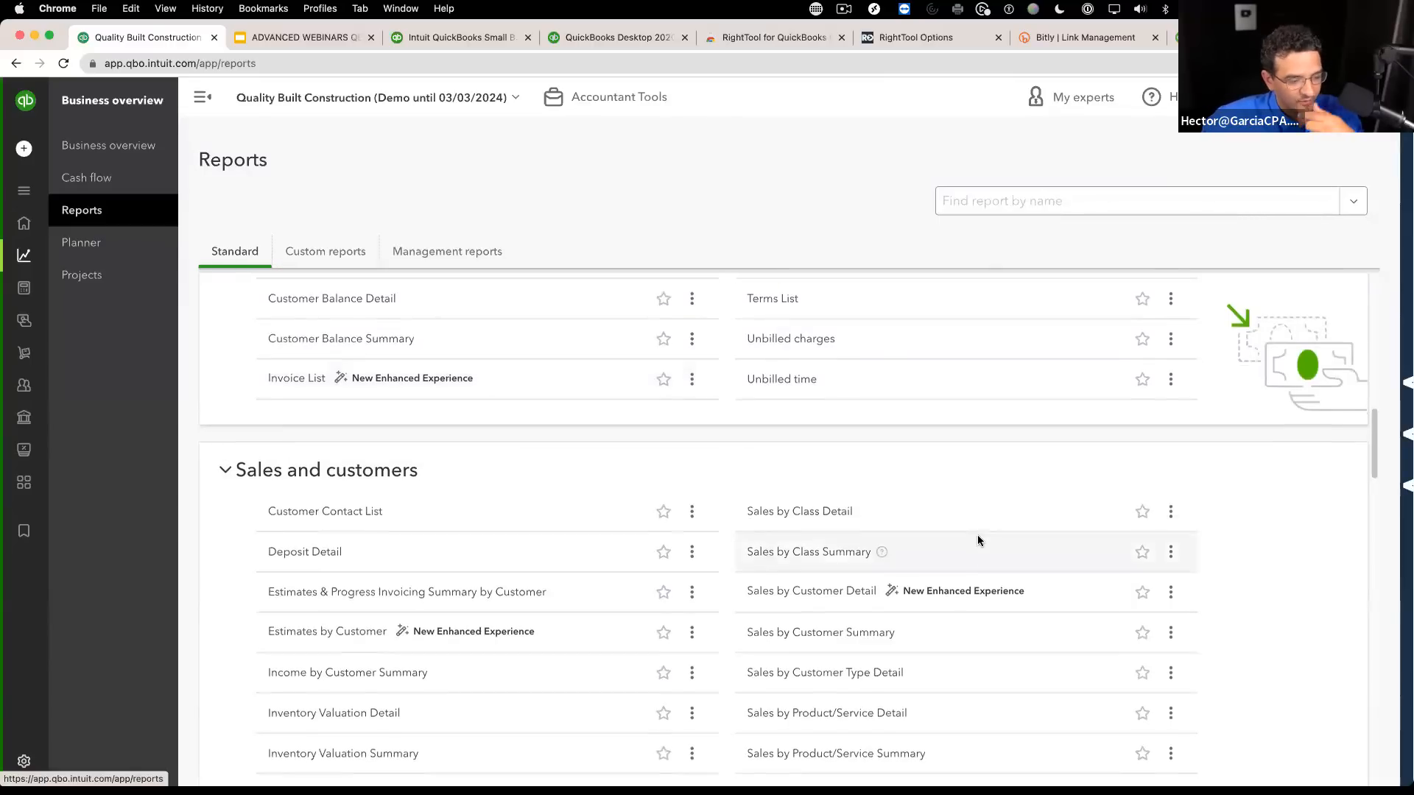
Step: Browse the standard reports for those marked New Enhanced Experience, and open Transaction List by Date under For my accountant
scroll(846, 505, "down", 2)
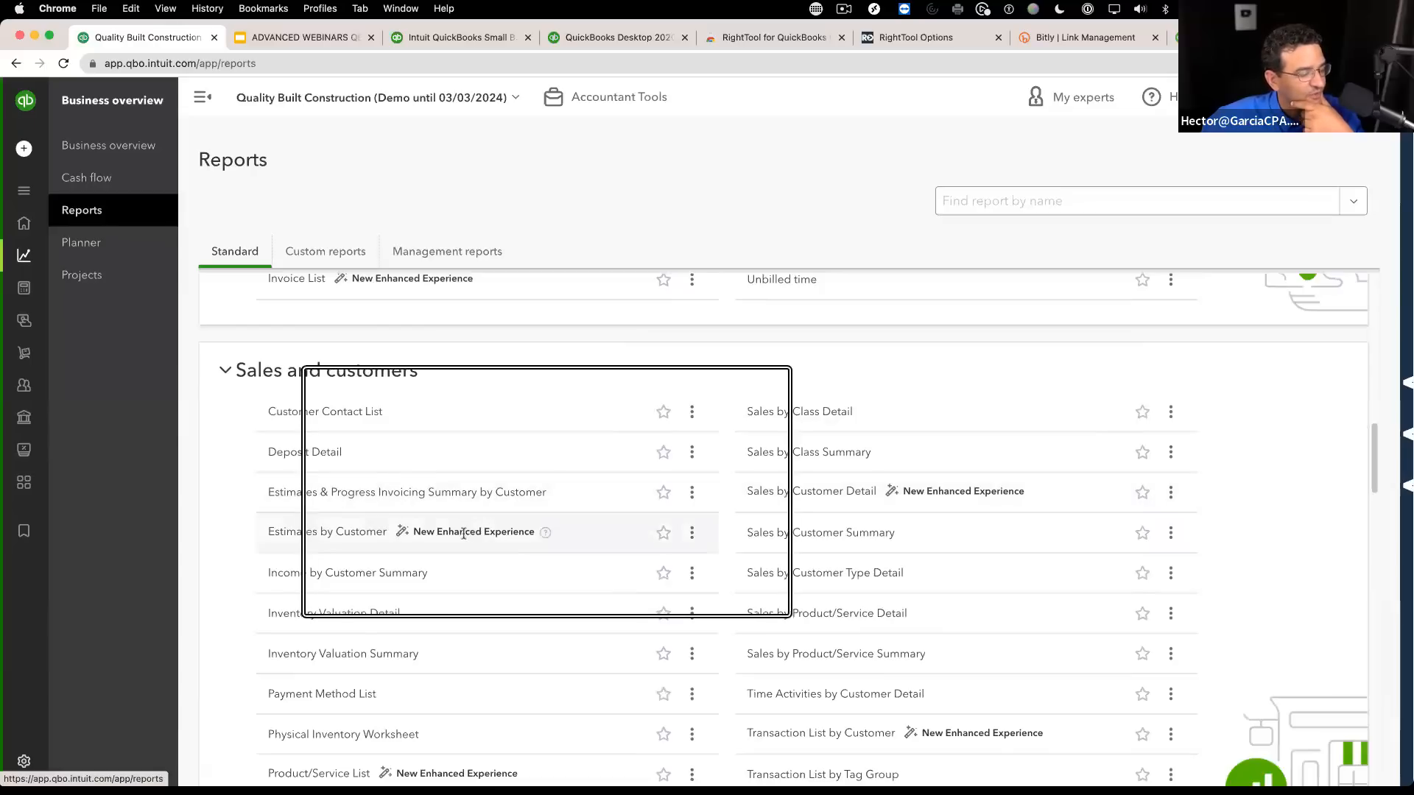
scroll(969, 634, "down", 1)
scroll(969, 635, "down", 3)
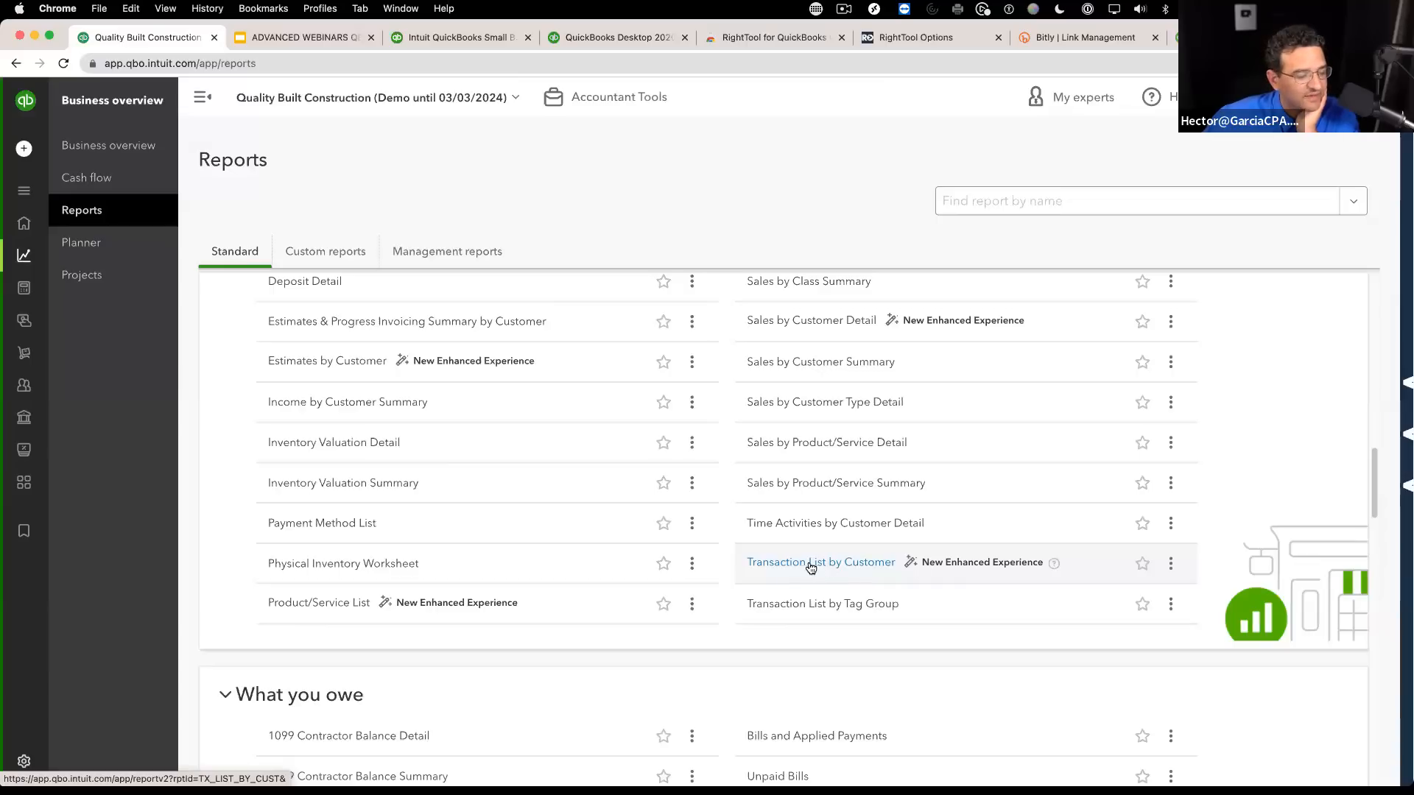
scroll(996, 573, "down", 15)
scroll(952, 587, "down", 7)
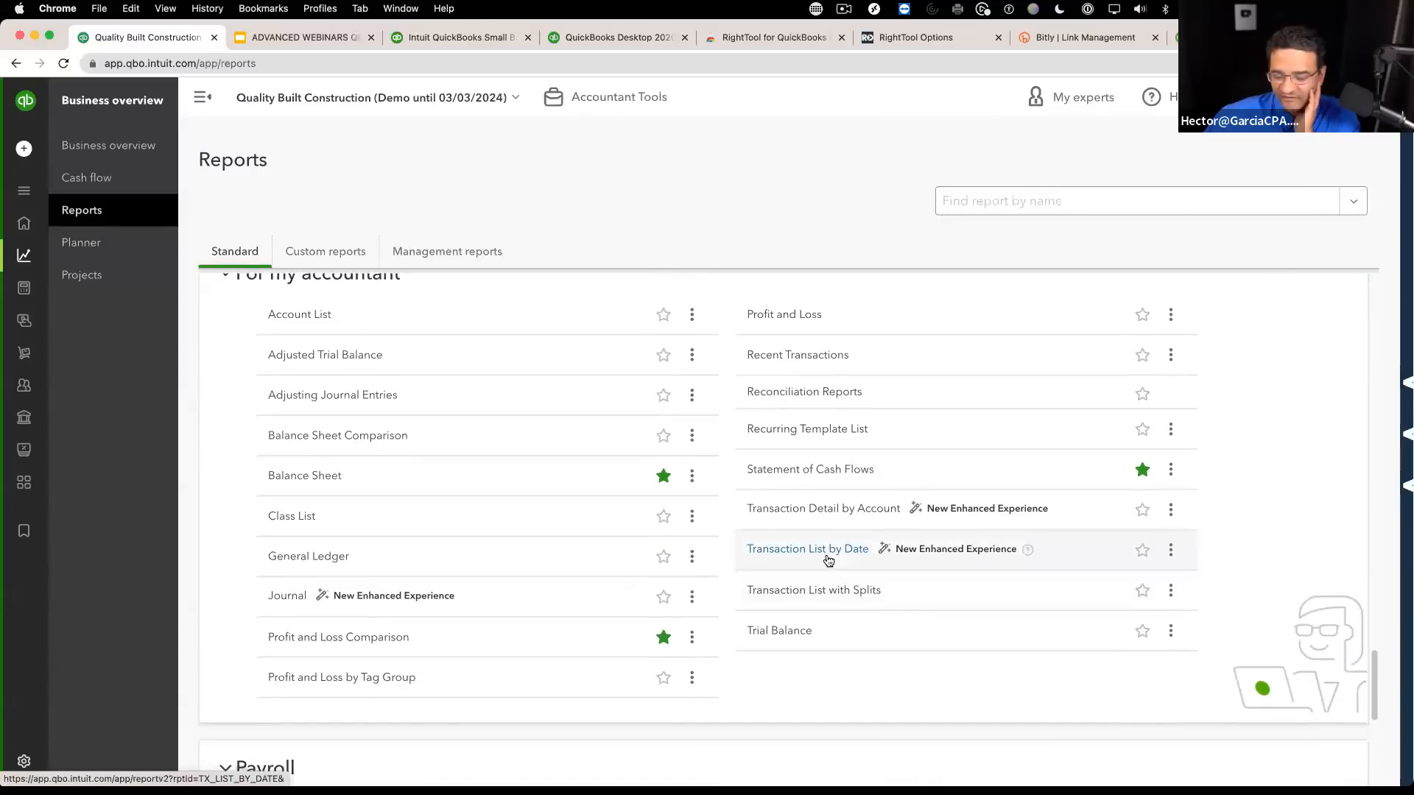
left_click(808, 554)
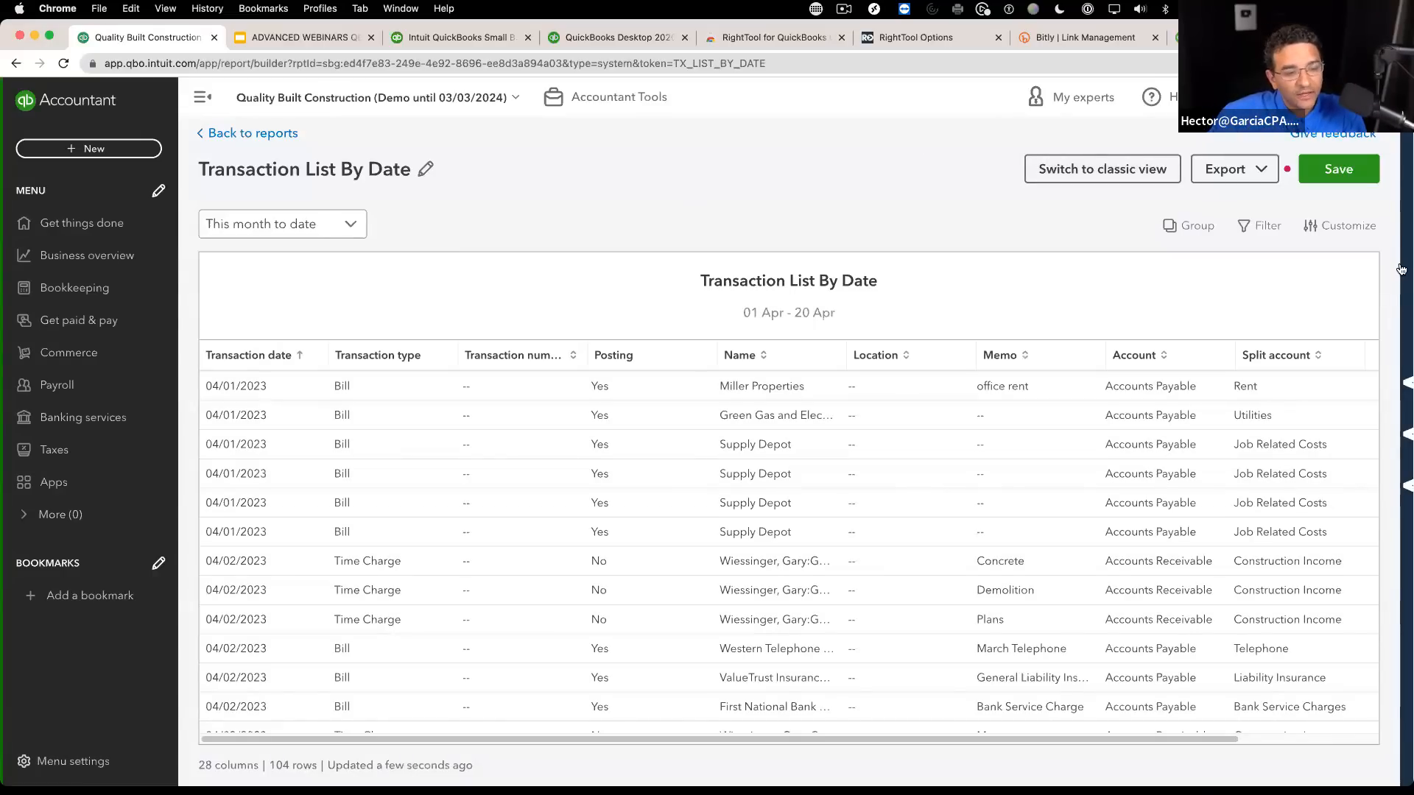
Step: Search the RightTool sidebar for "modernize", look through the modernized reports it offers, and clear the search and hide the sidebar
mouse_move(1405, 267)
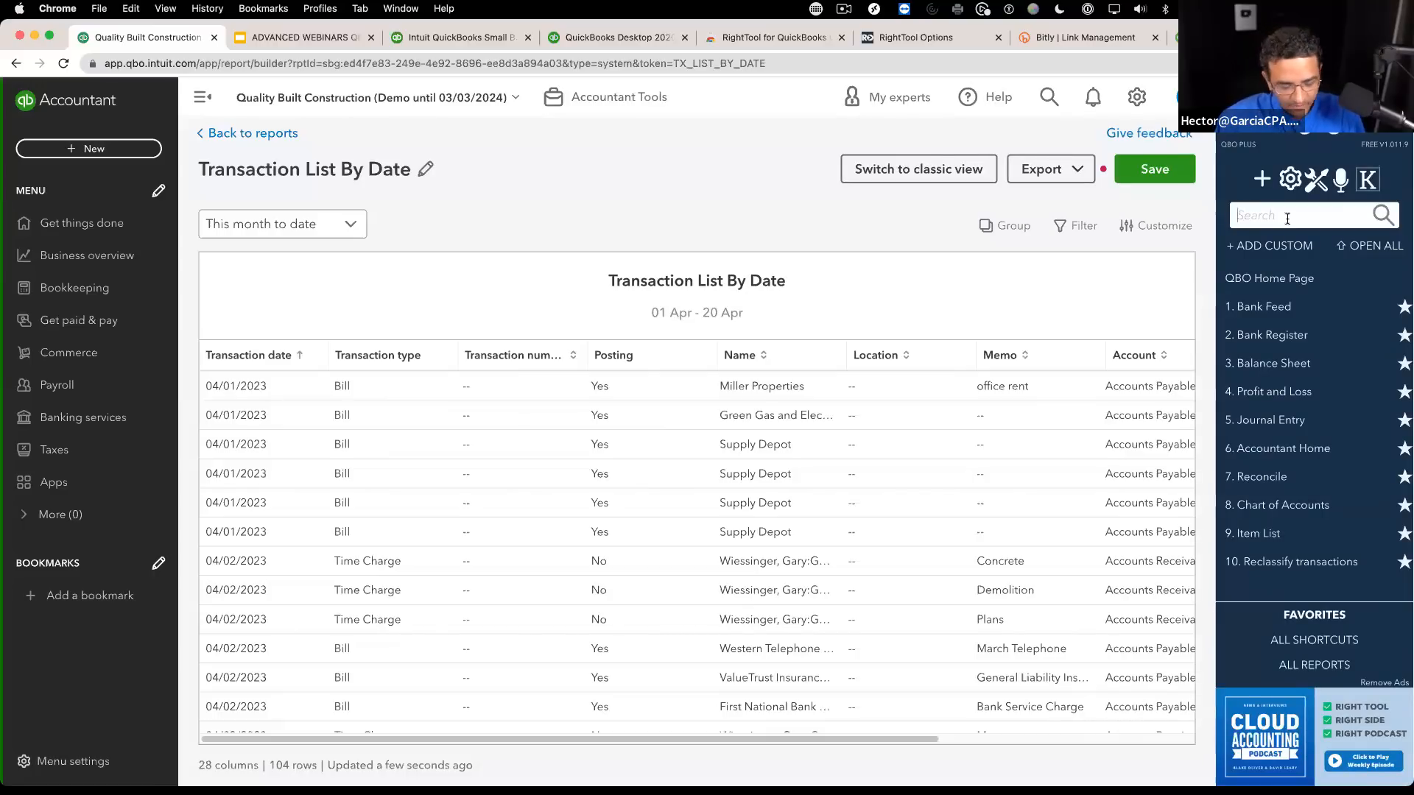
type("modernize")
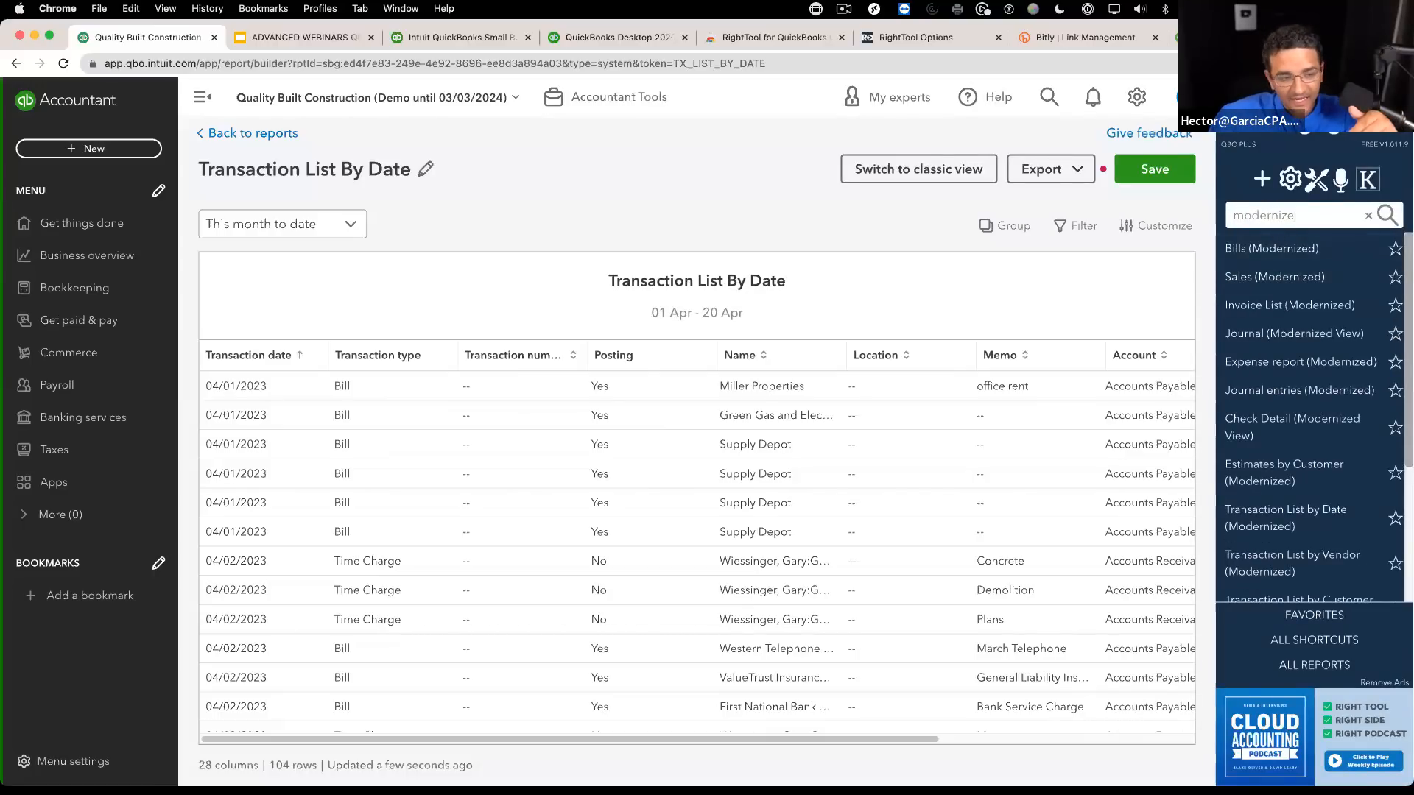
scroll(1310, 277, "down", 3)
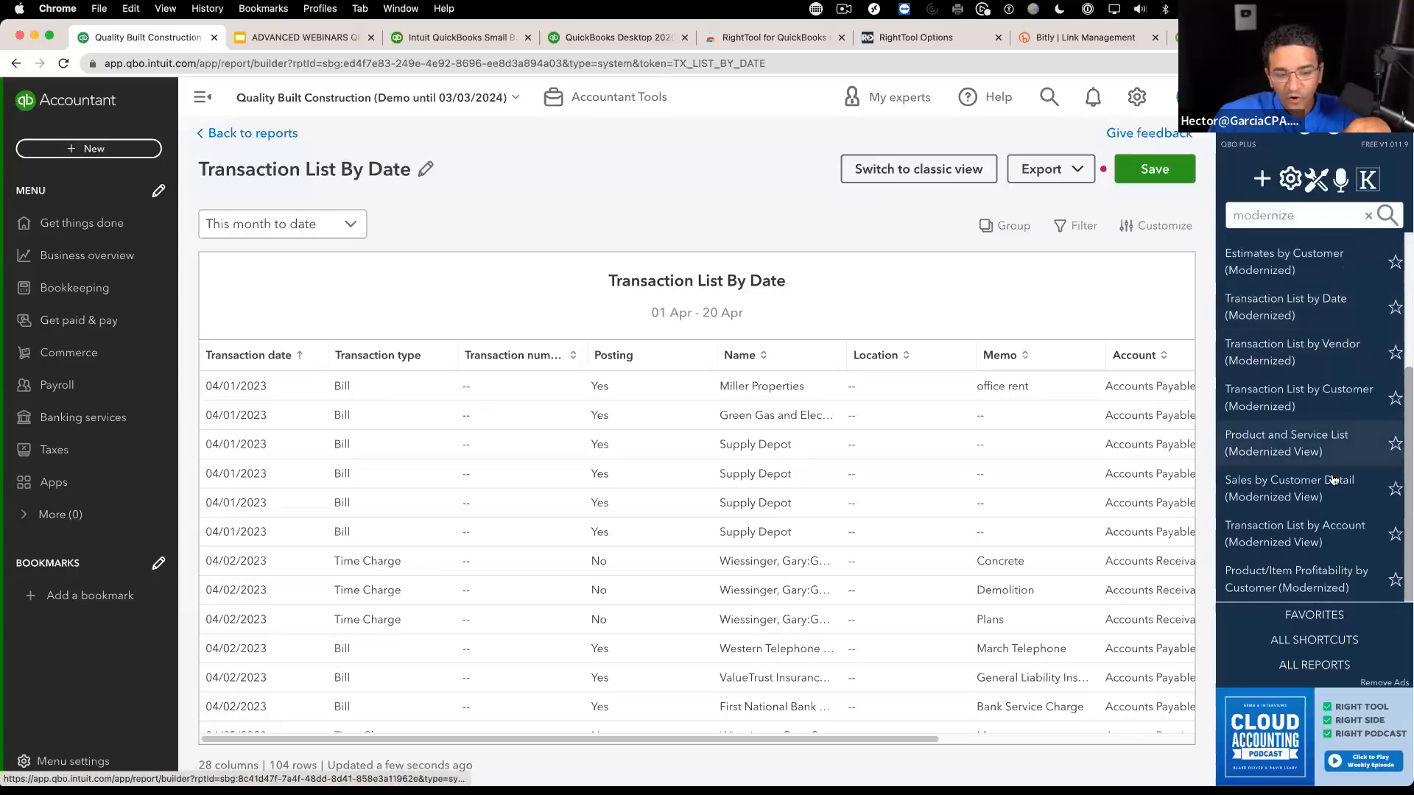
scroll(1314, 397, "up", 3)
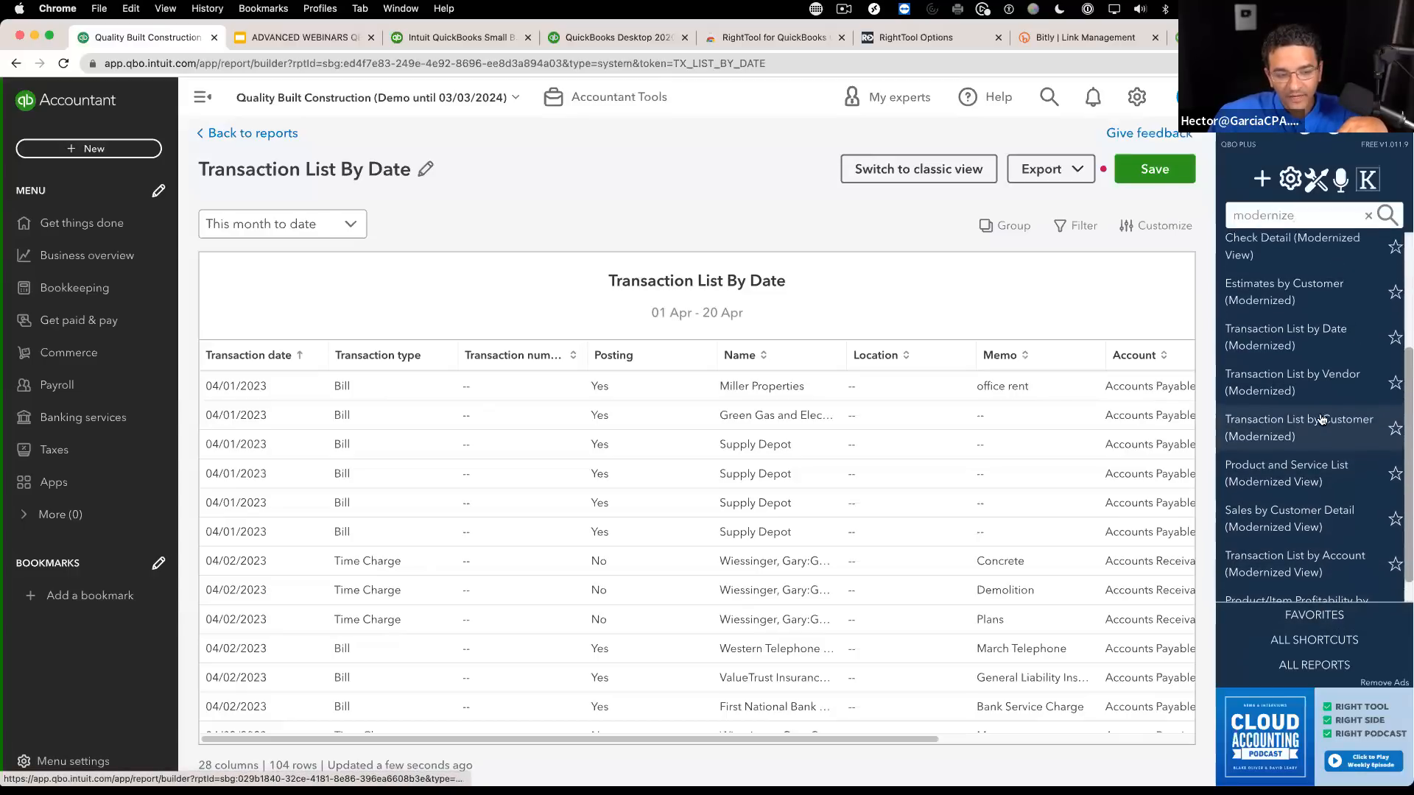
scroll(1309, 280, "up", 1)
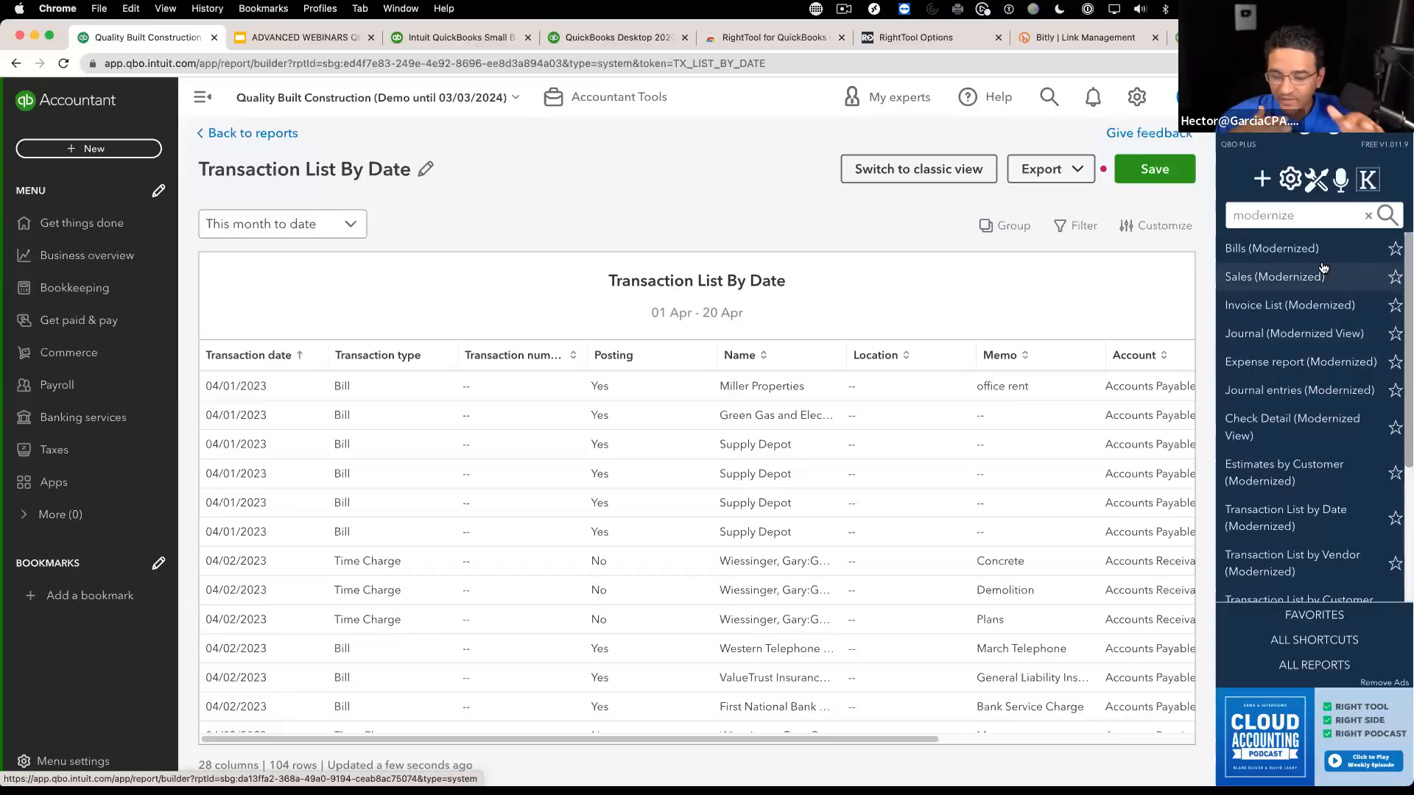
scroll(1323, 267, "down", 3)
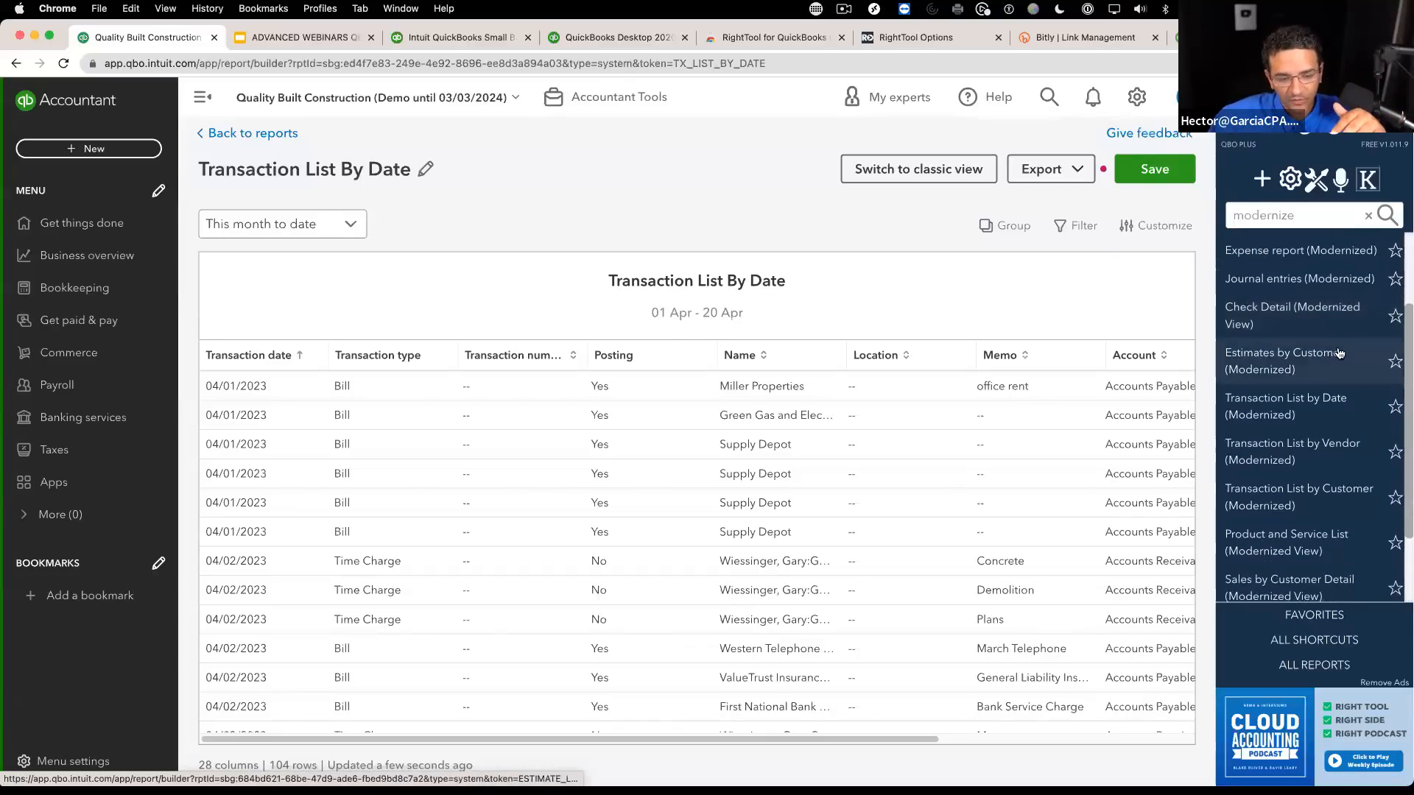
scroll(1338, 356, "down", 3)
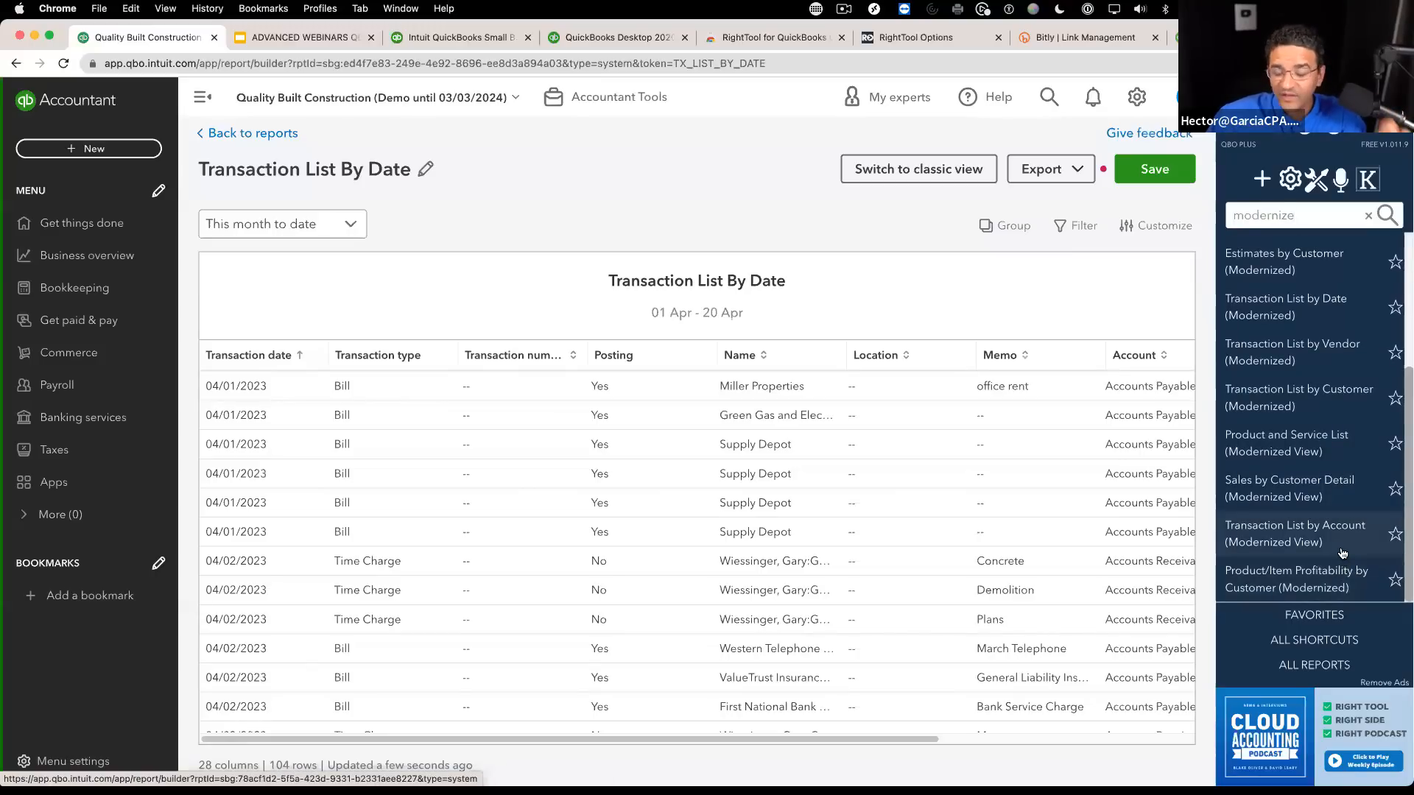
scroll(1342, 478, "up", 5)
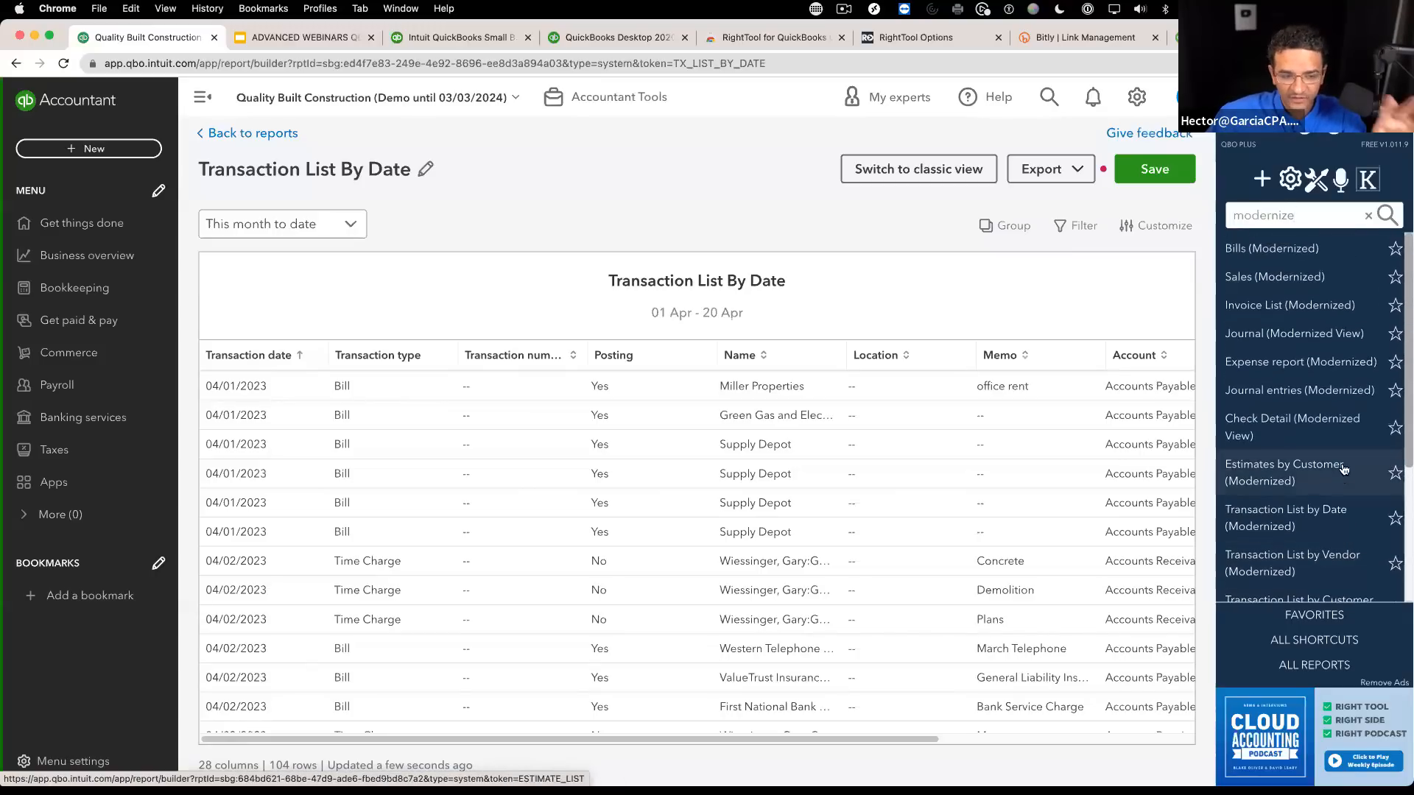
left_click(1366, 217)
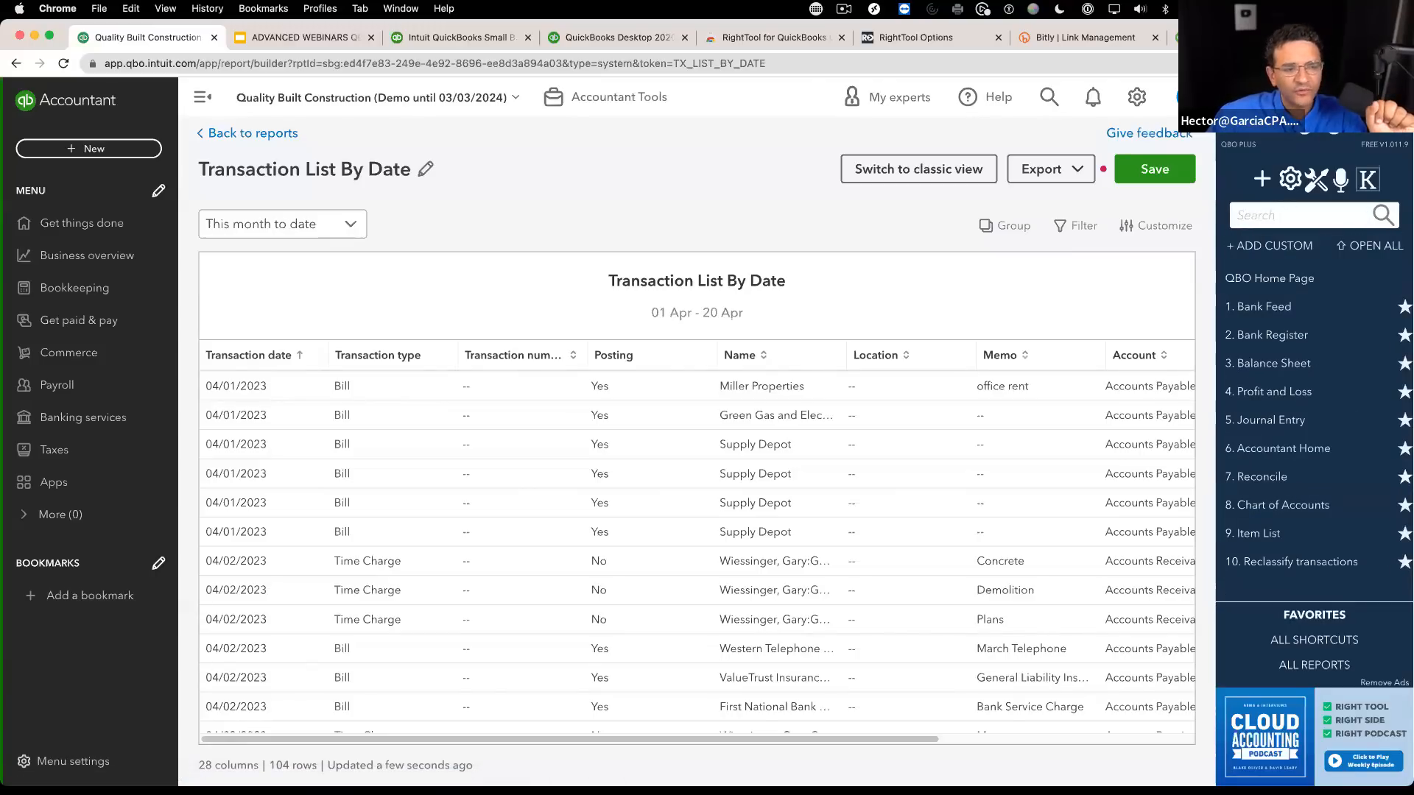
left_click(1371, 103)
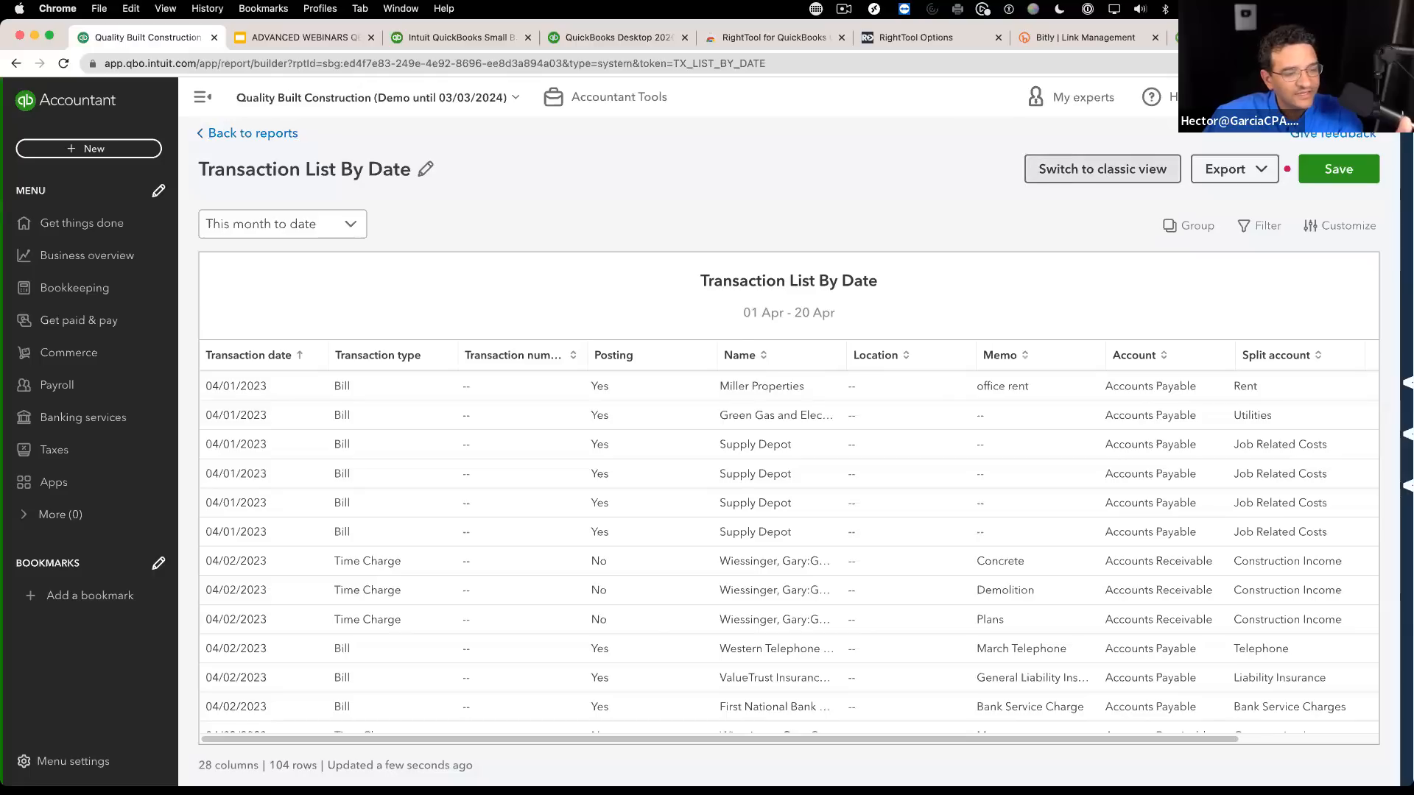
Step: View the Transaction List by Date report in classic view, and reopen its enhanced version from the standard reports
left_click(1115, 179)
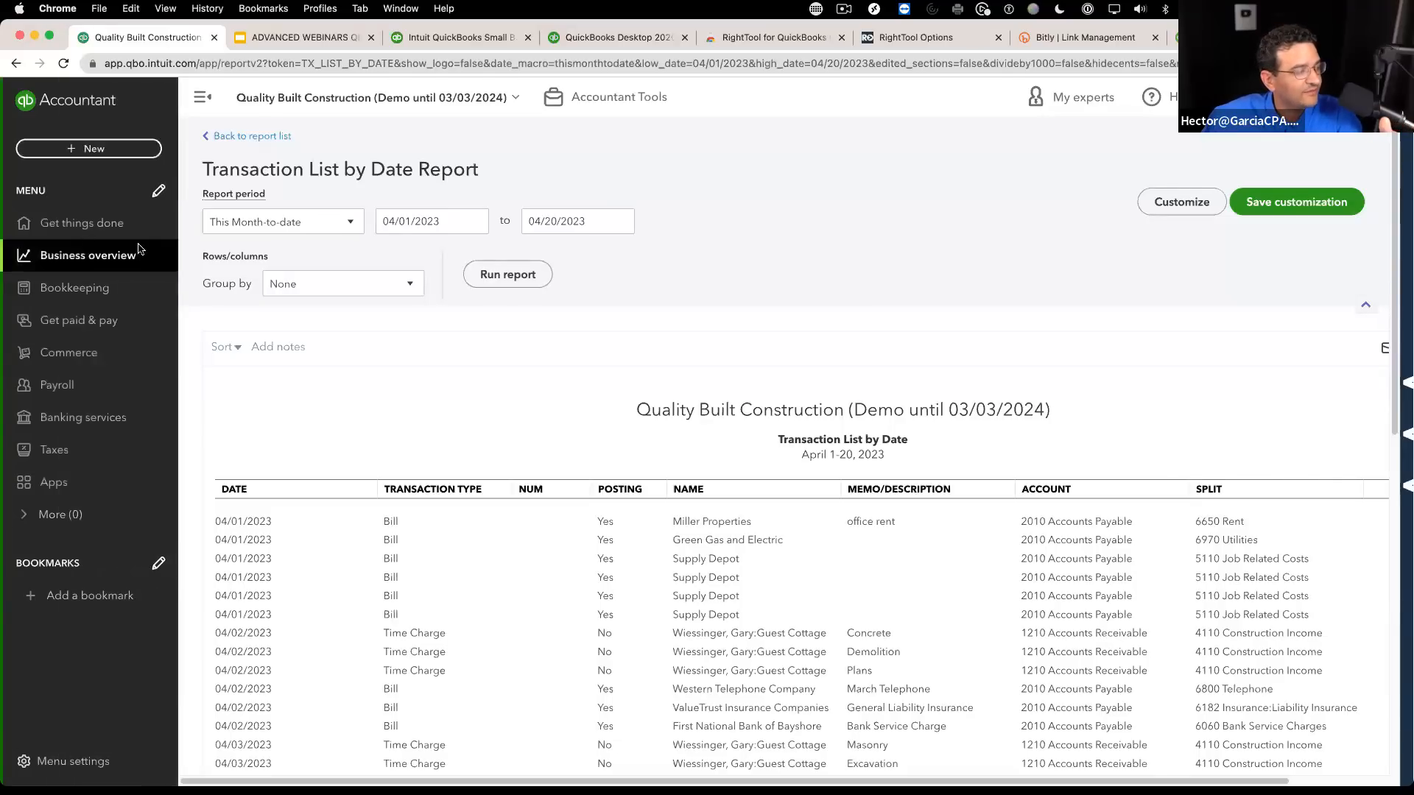
left_click(118, 221)
scroll(987, 501, "down", 4)
scroll(978, 525, "down", 15)
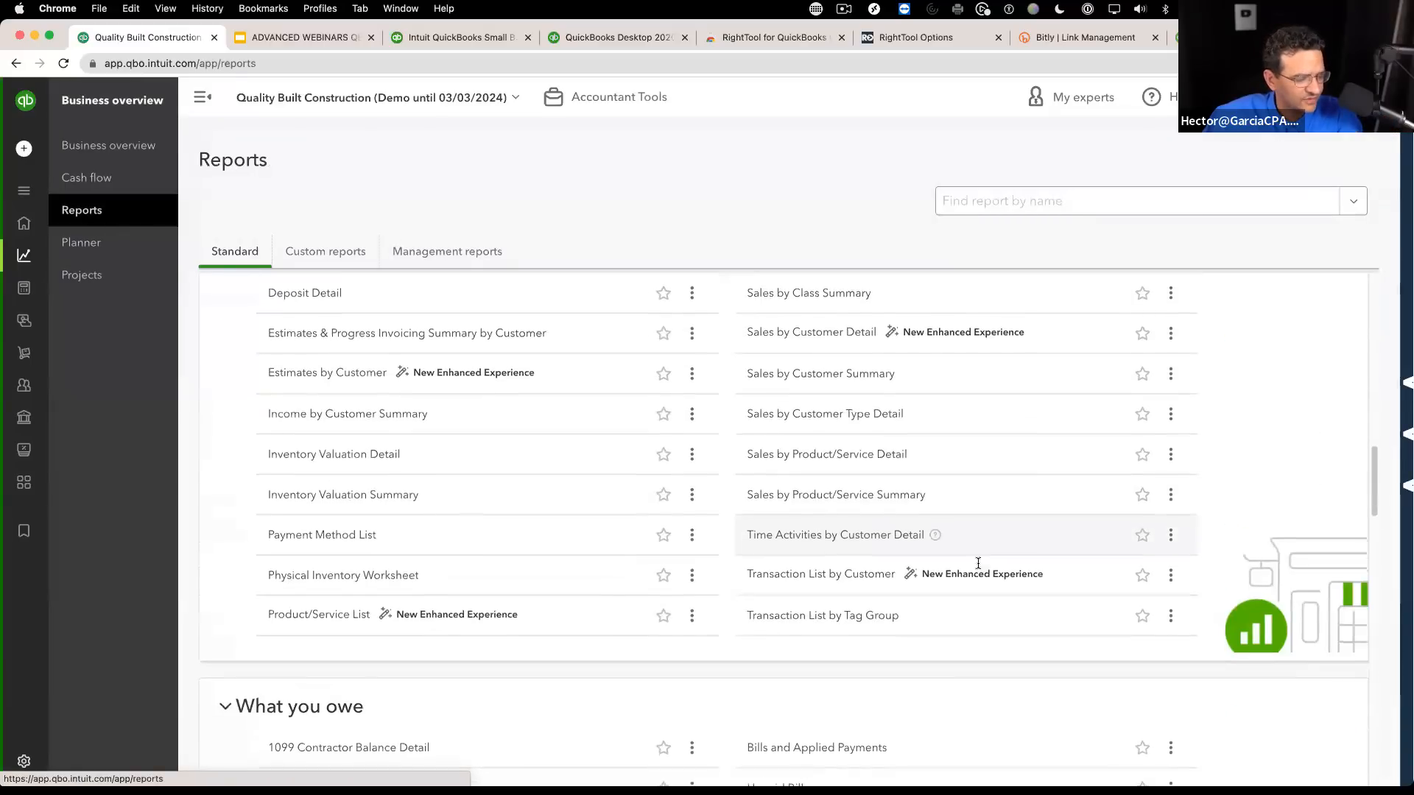
scroll(965, 579, "down", 12)
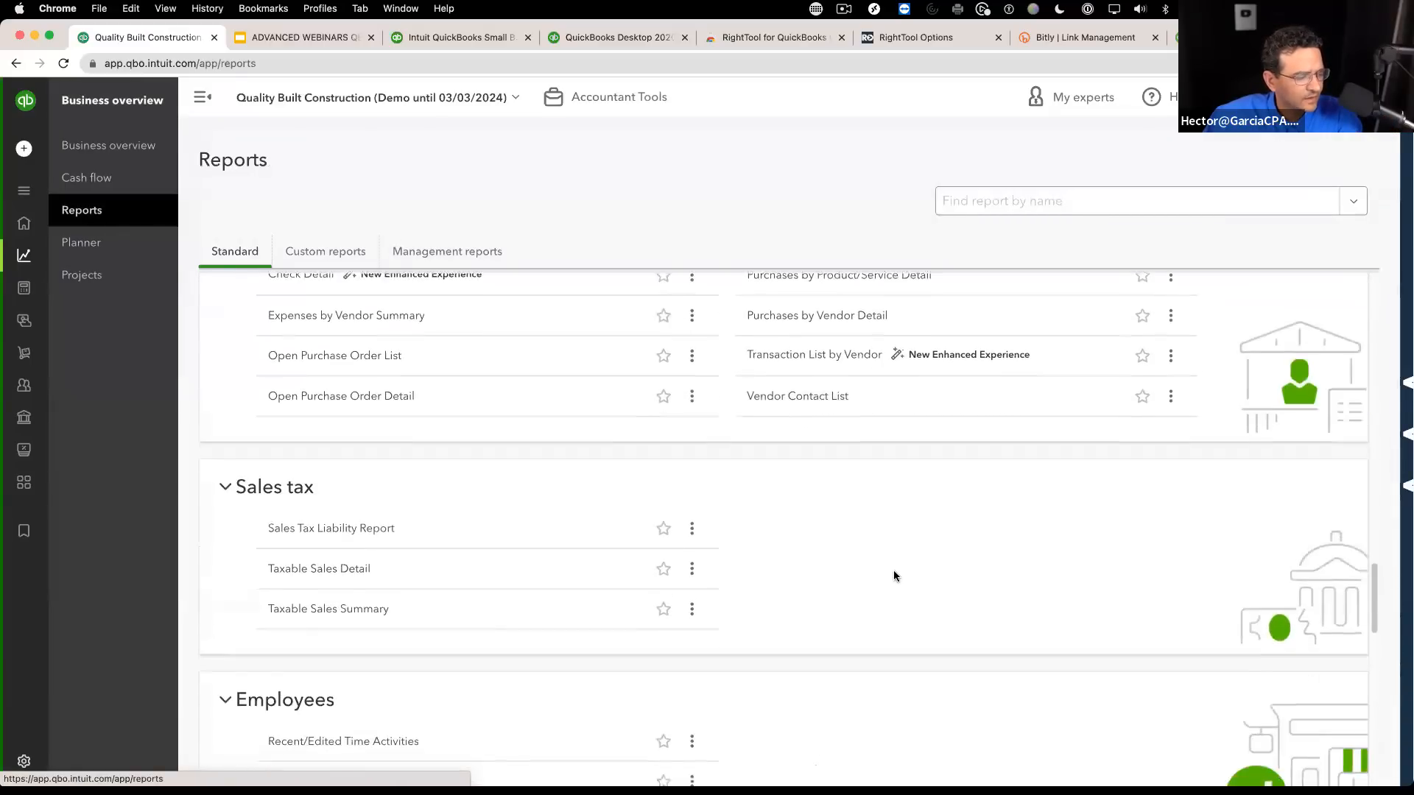
scroll(897, 577, "down", 5)
left_click(818, 578)
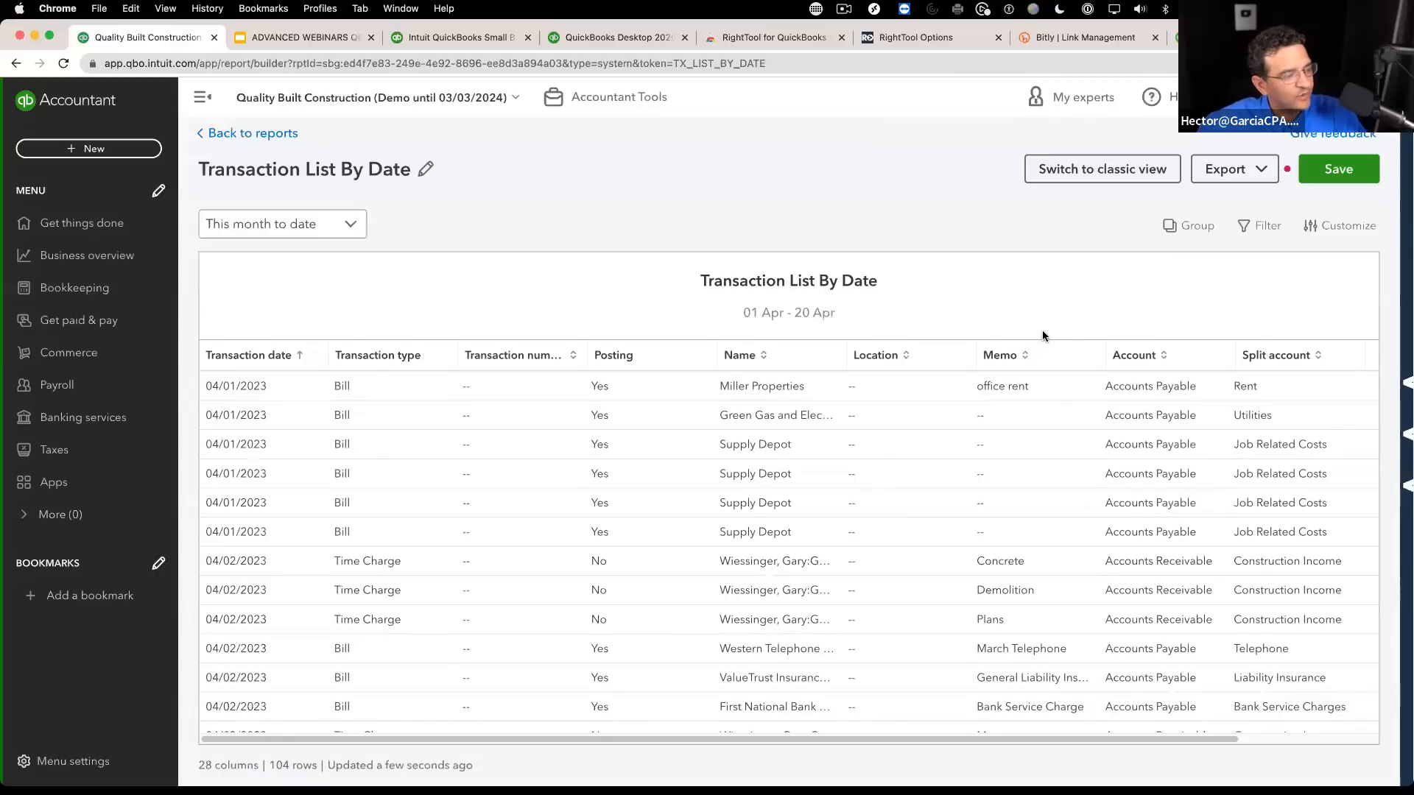
Step: Collapse the navigation menu and set the Transaction List By Date period to This fiscal year
left_click(202, 96)
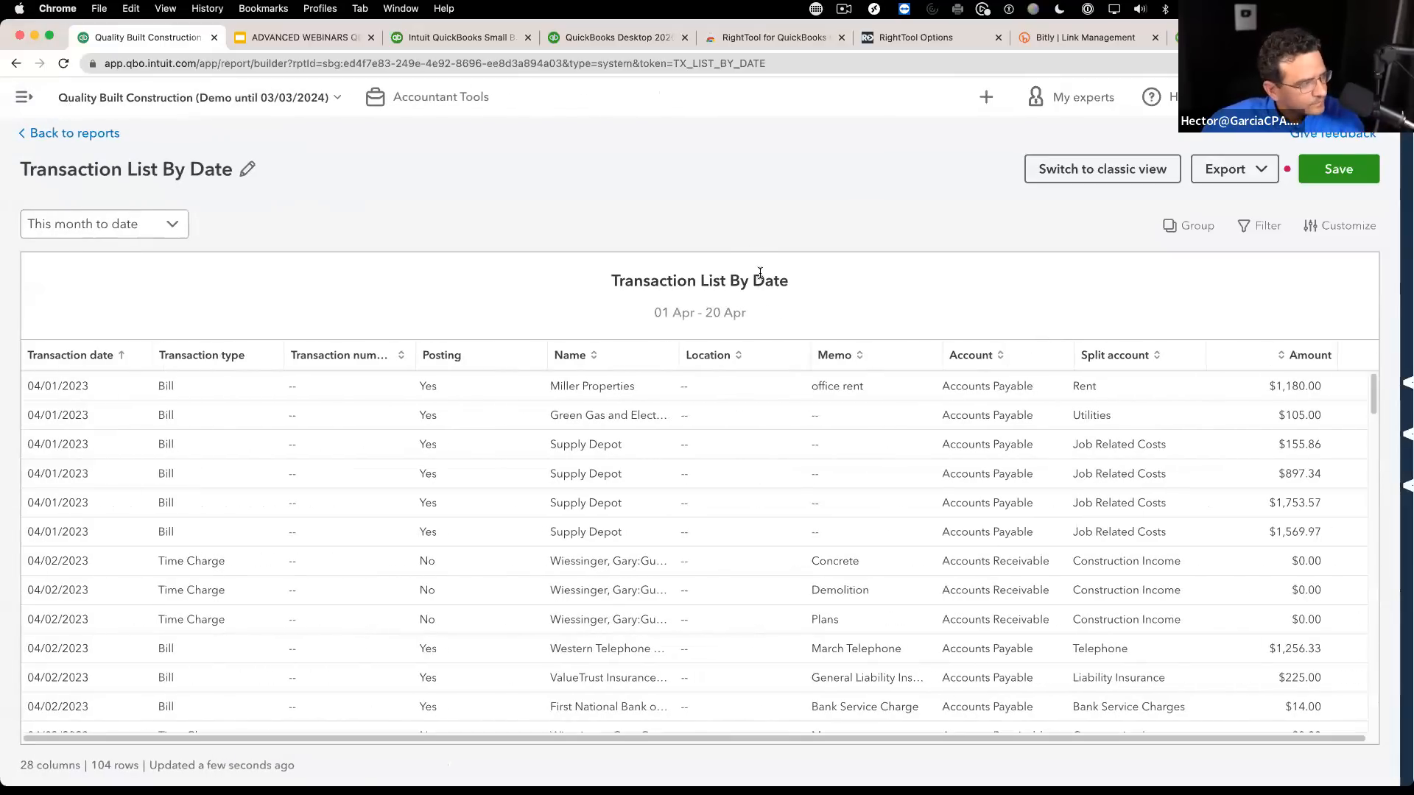
left_click(158, 222)
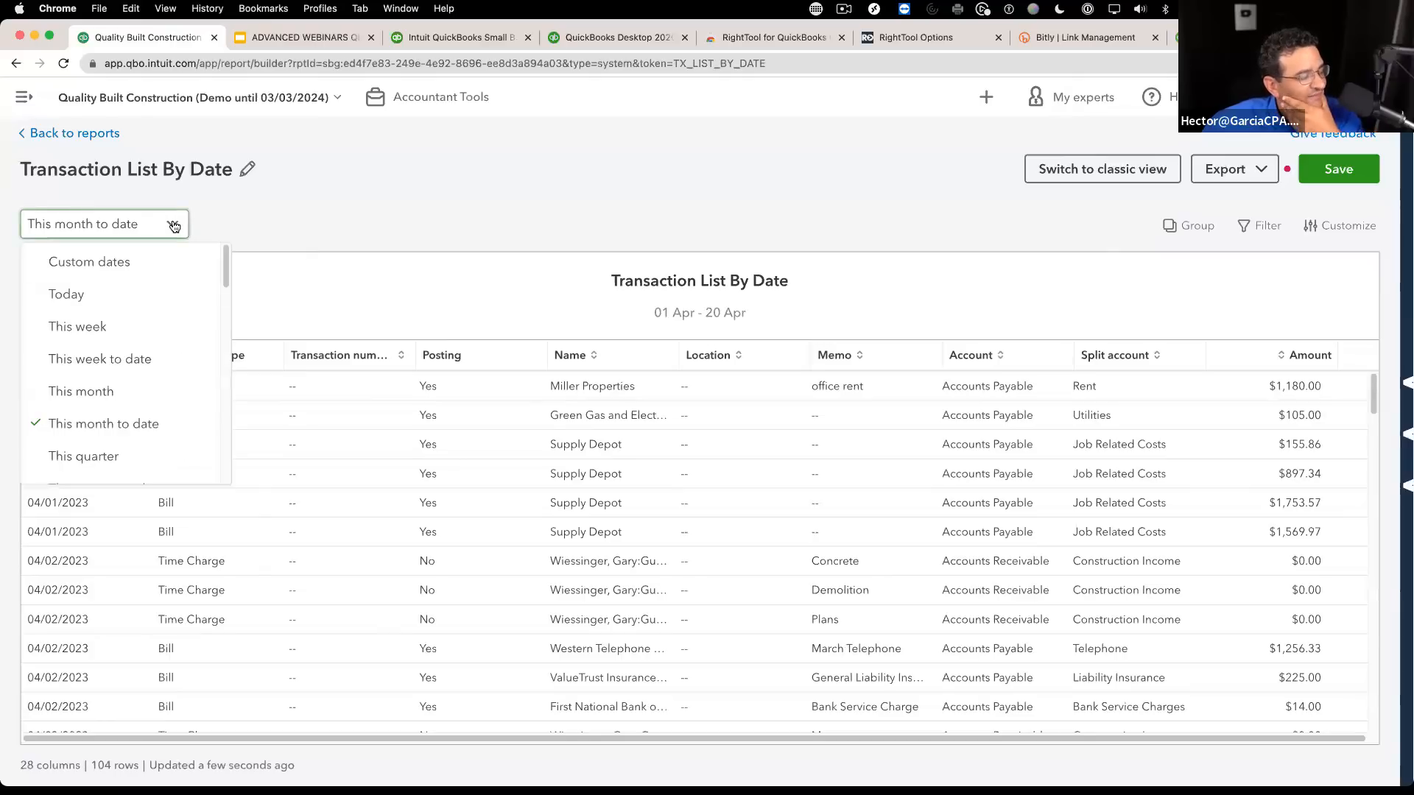
left_click(112, 425)
left_click(173, 225)
left_click(89, 261)
left_click(162, 225)
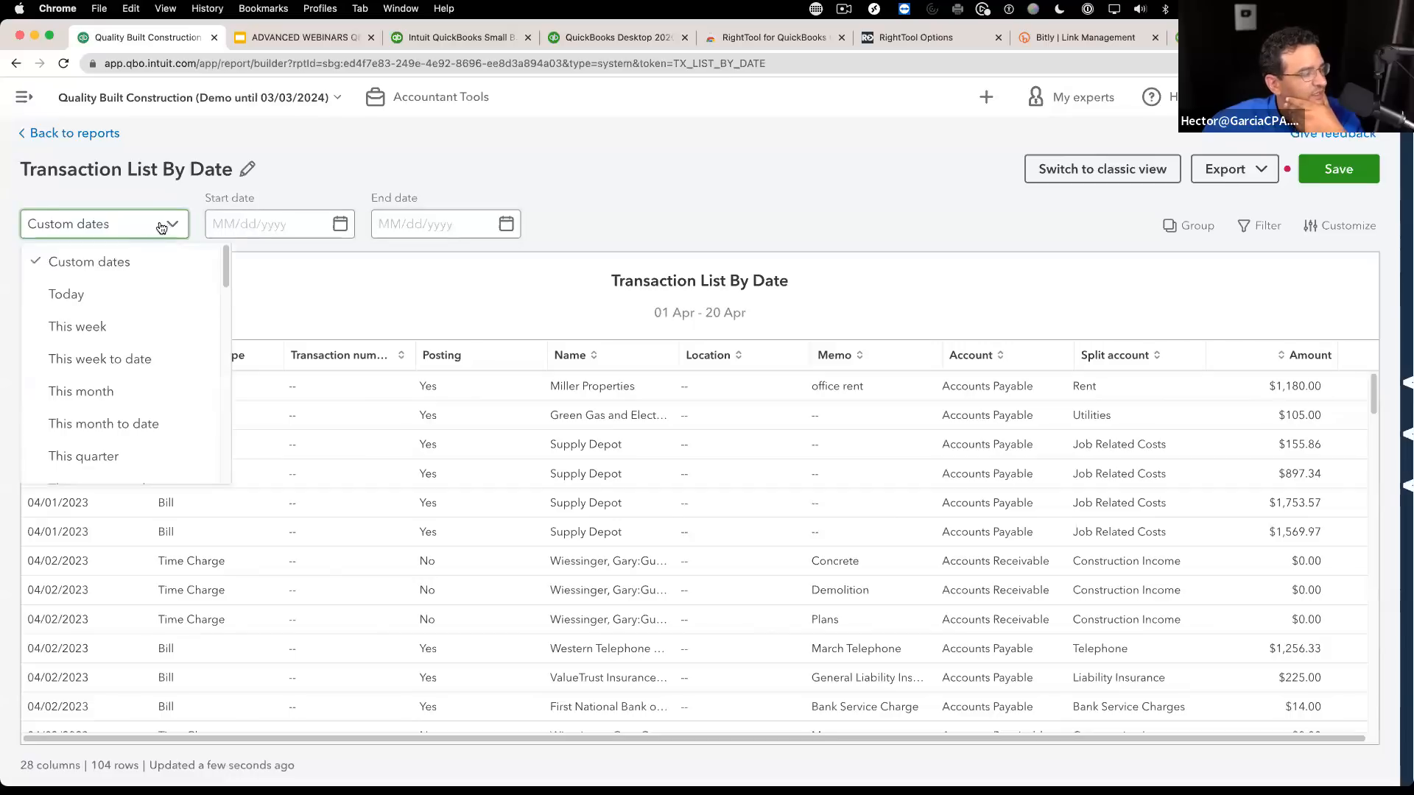
scroll(133, 423, "down", 5)
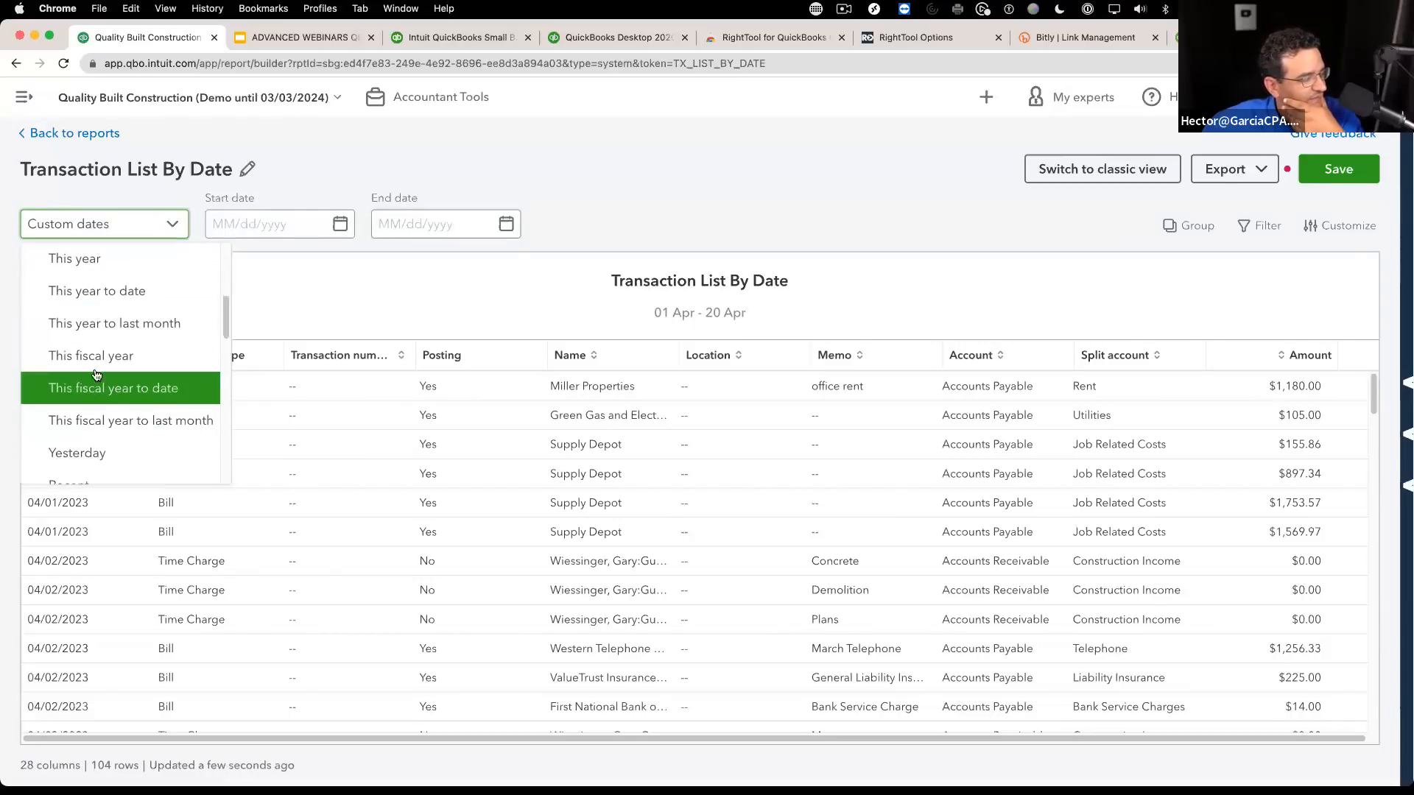
left_click(110, 357)
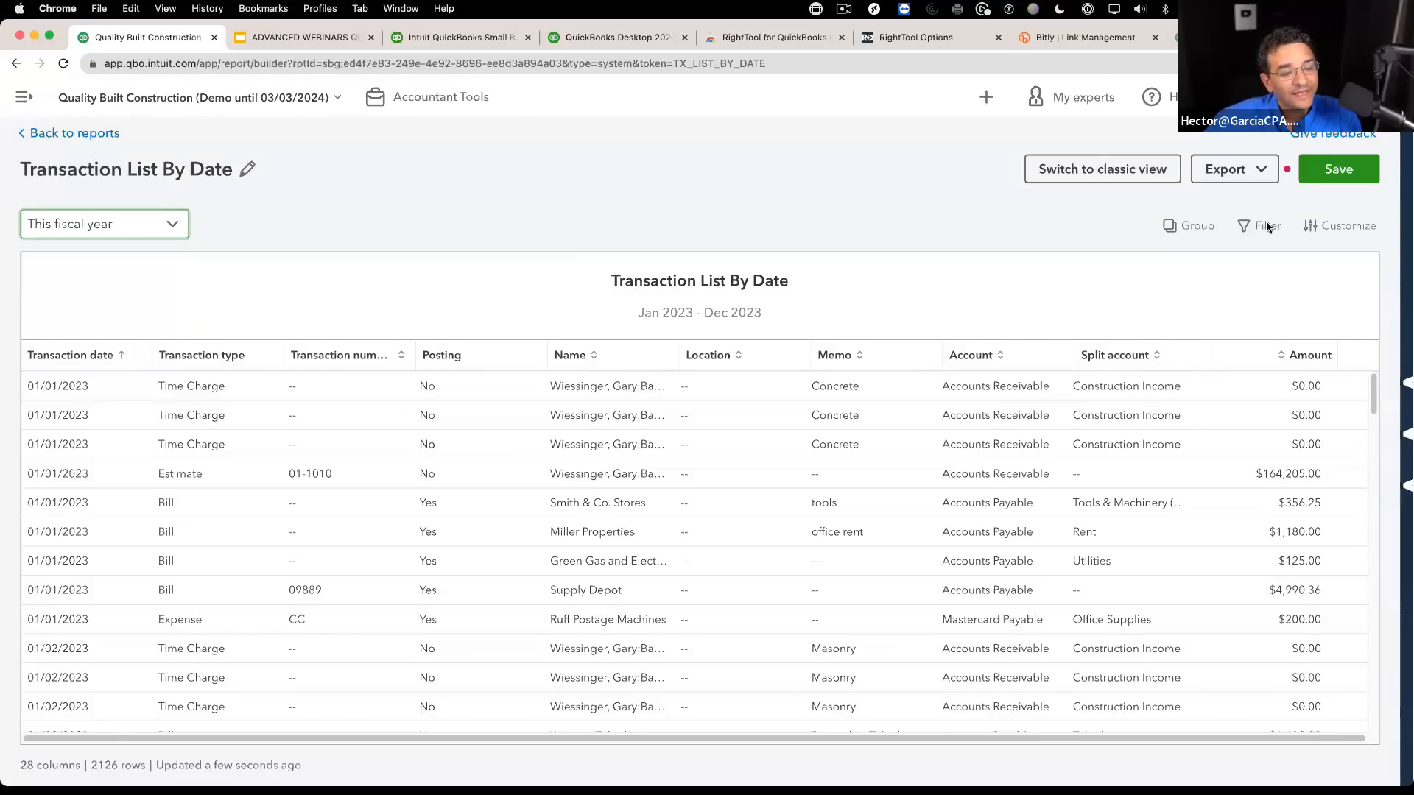
Step: Open the enhanced report's customization options and look through the layout columns that can be shown or hidden
left_click(1368, 228)
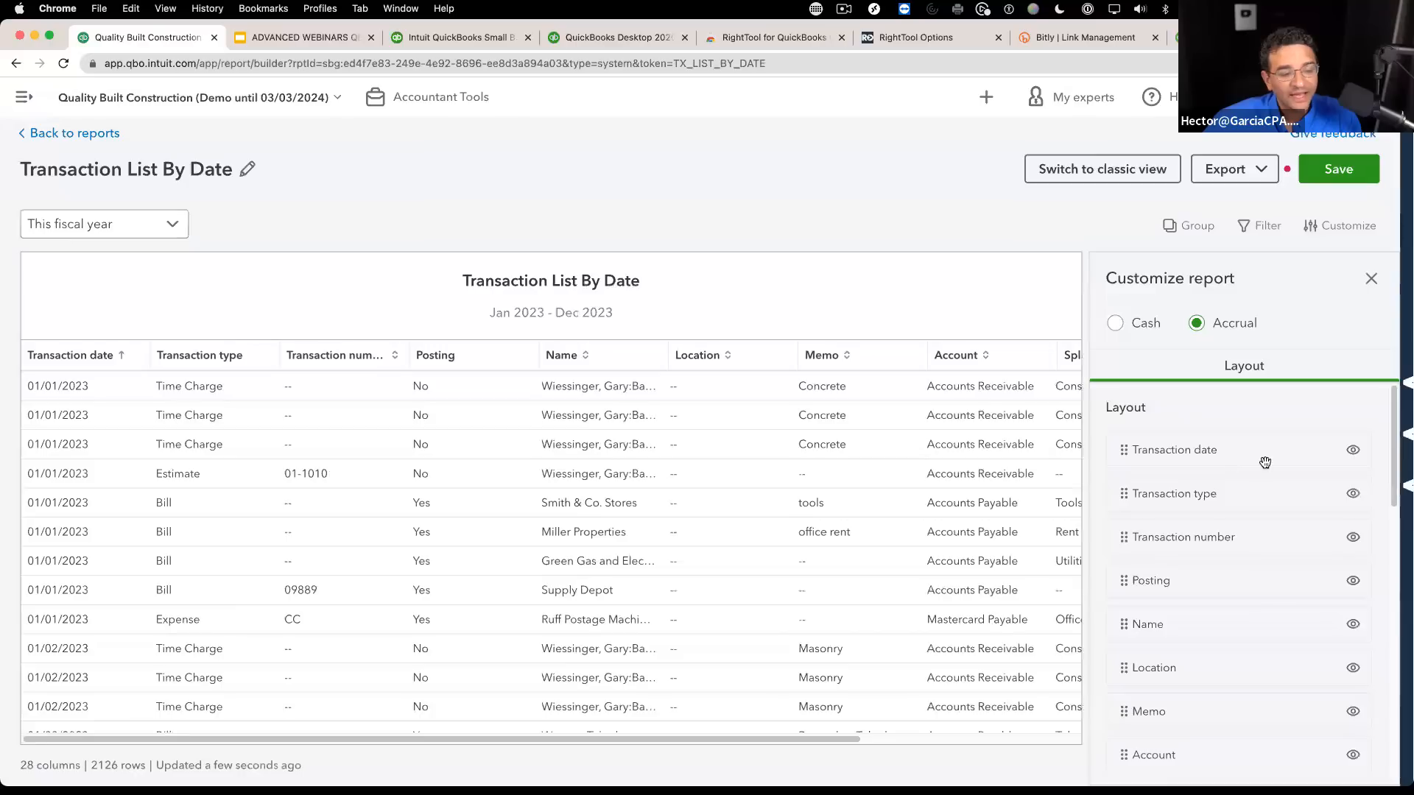
scroll(1260, 486, "down", 6)
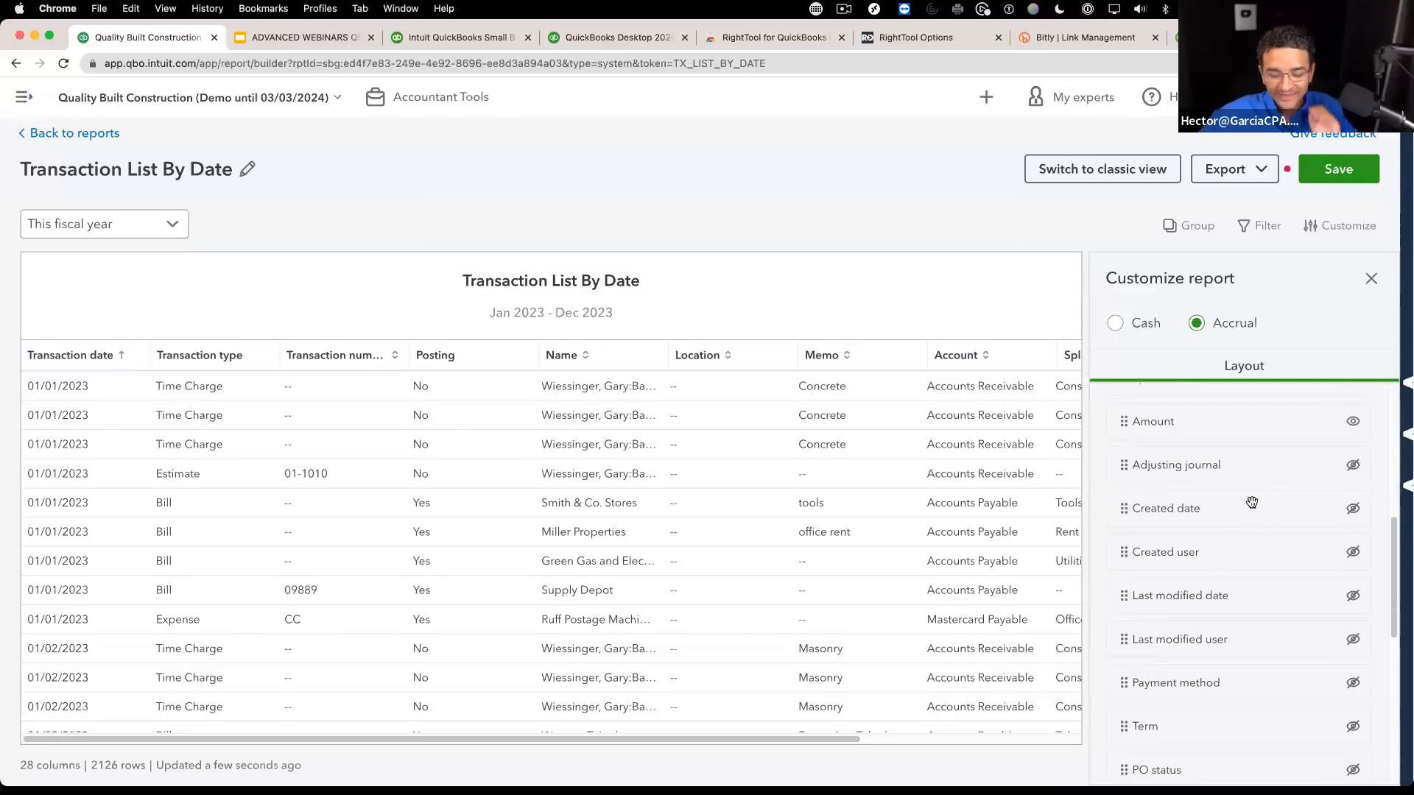
right_click(1112, 174)
left_click(969, 211)
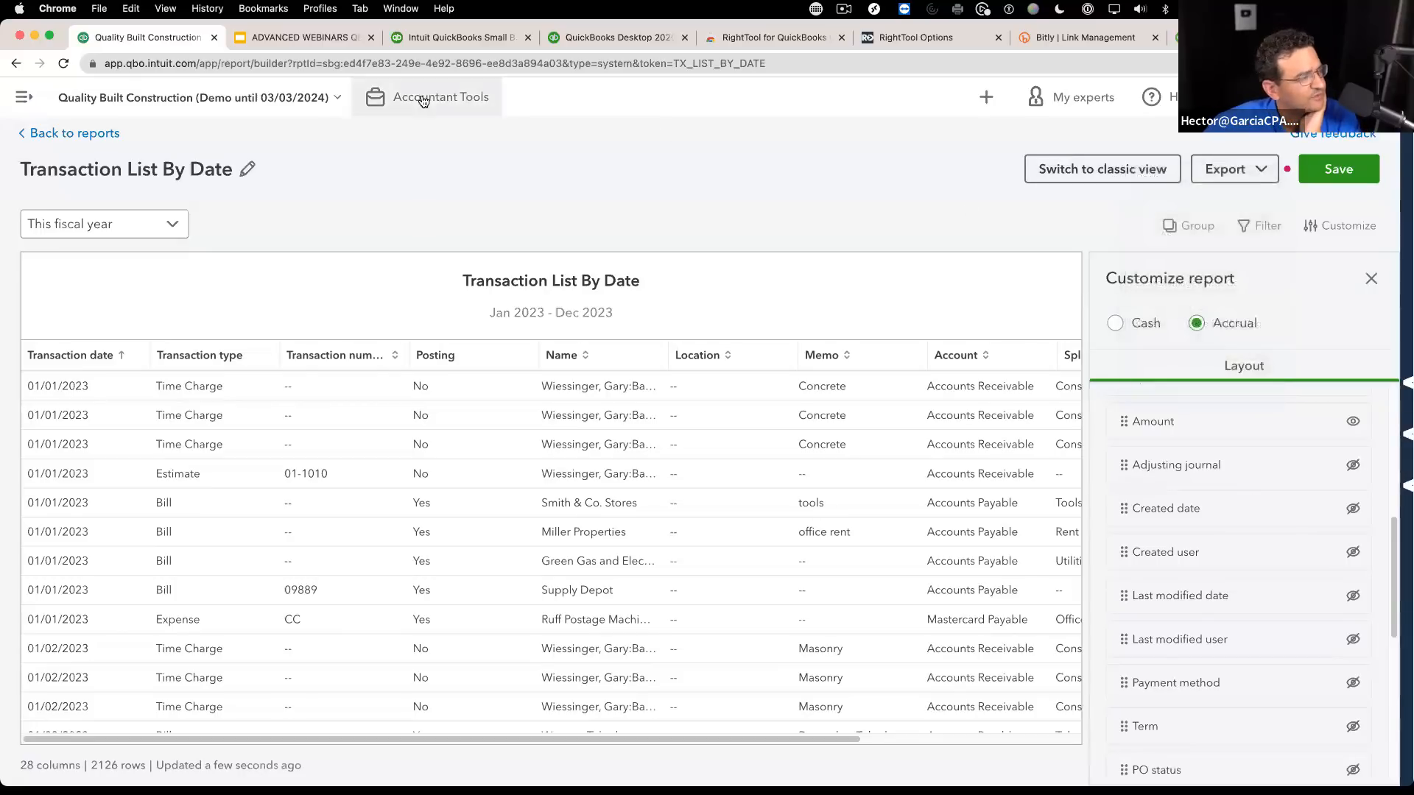
Step: Duplicate the report's browser tab, show the classic Transaction List by Date in the second one, and collapse its navigation menu
right_click(157, 40)
left_click(188, 139)
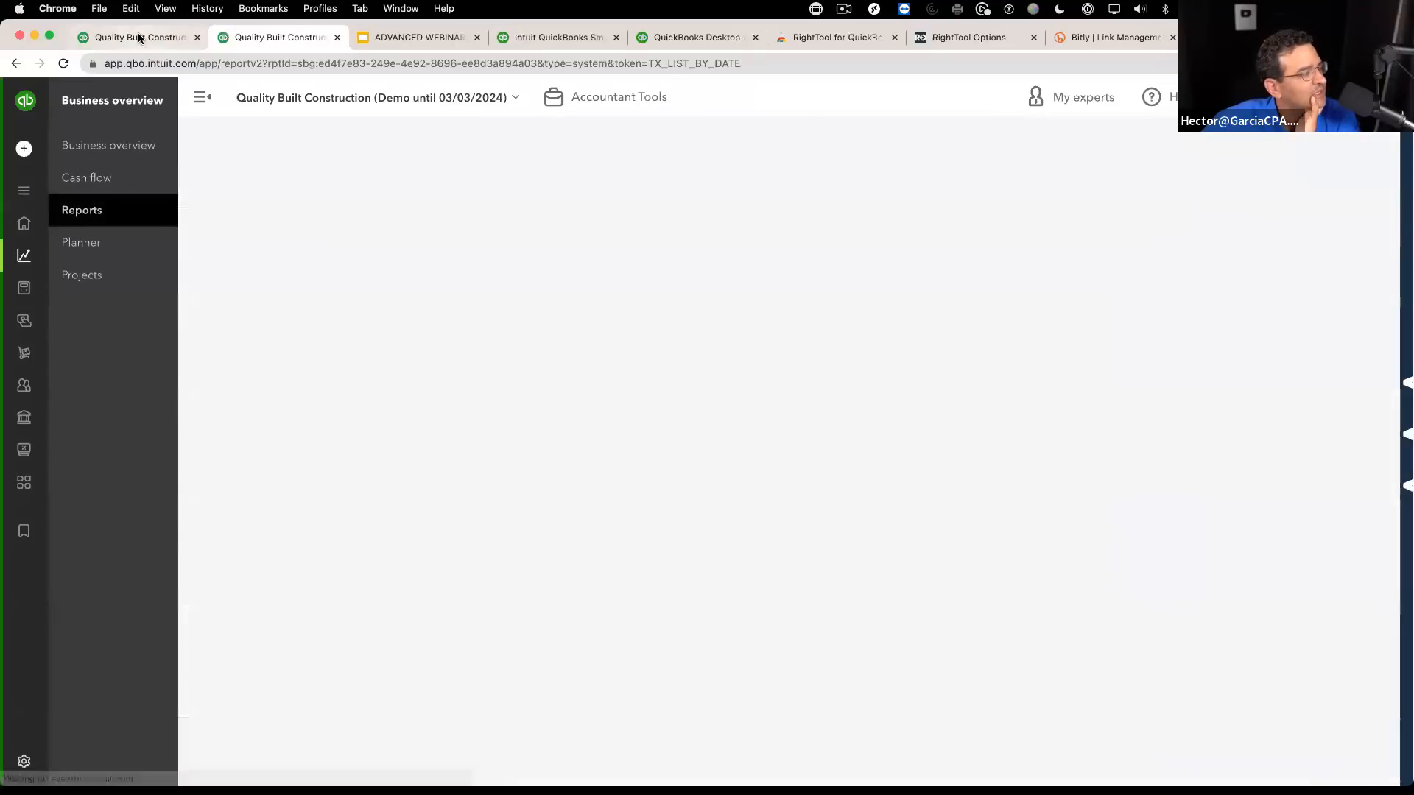
left_click(140, 37)
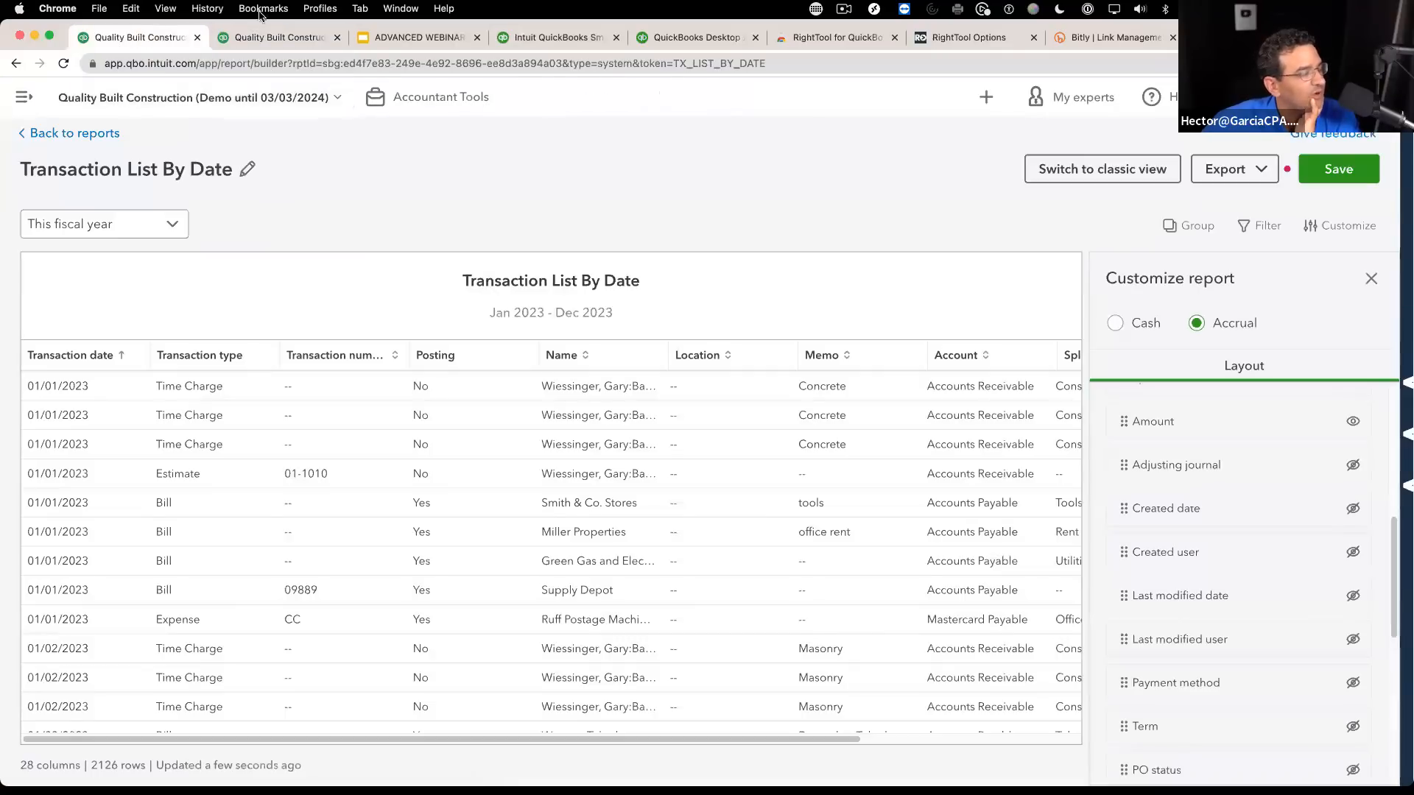
left_click(277, 37)
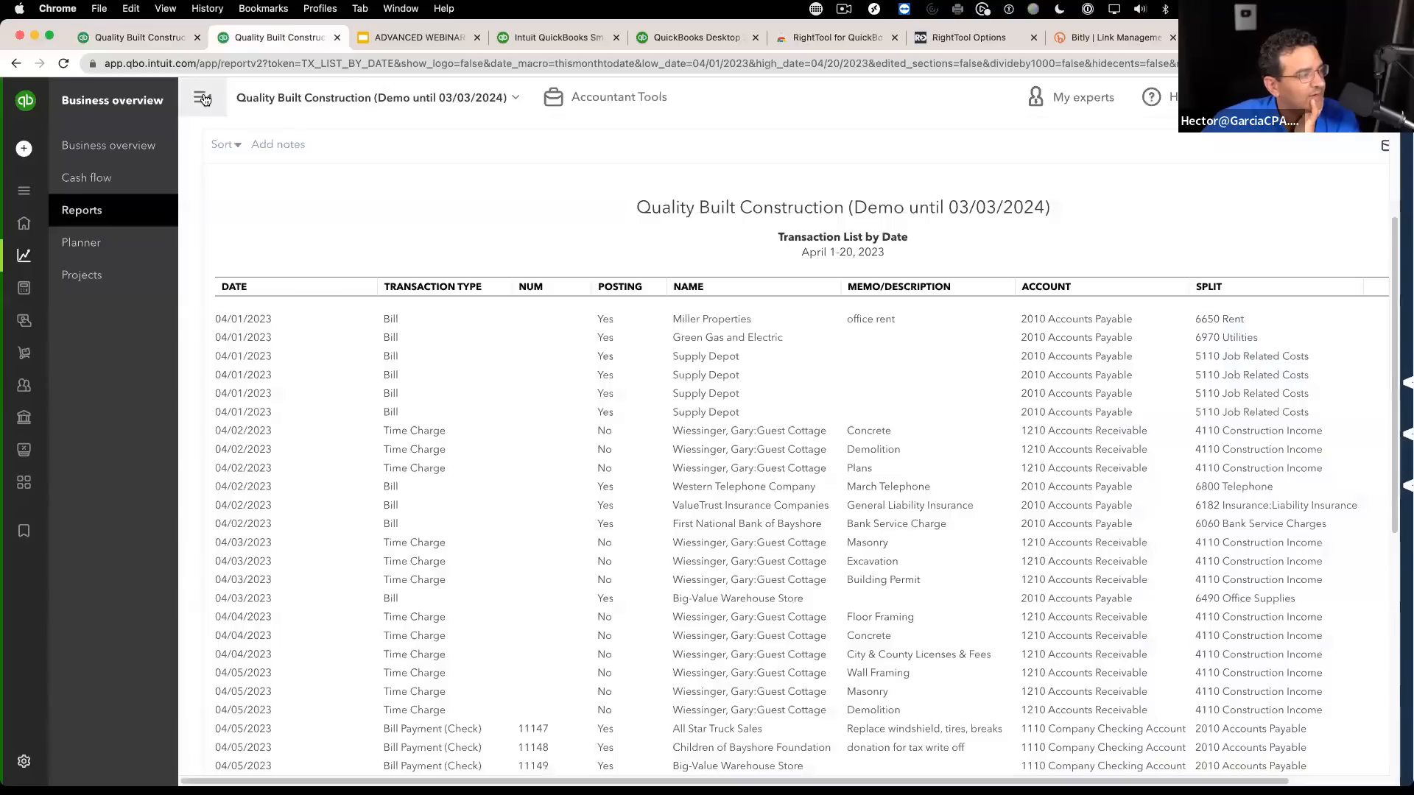
left_click(203, 97)
Step: Compare the column headers of the classic Transaction List by Date report with those of the enhanced version
left_click_drag(90, 282, 1066, 287)
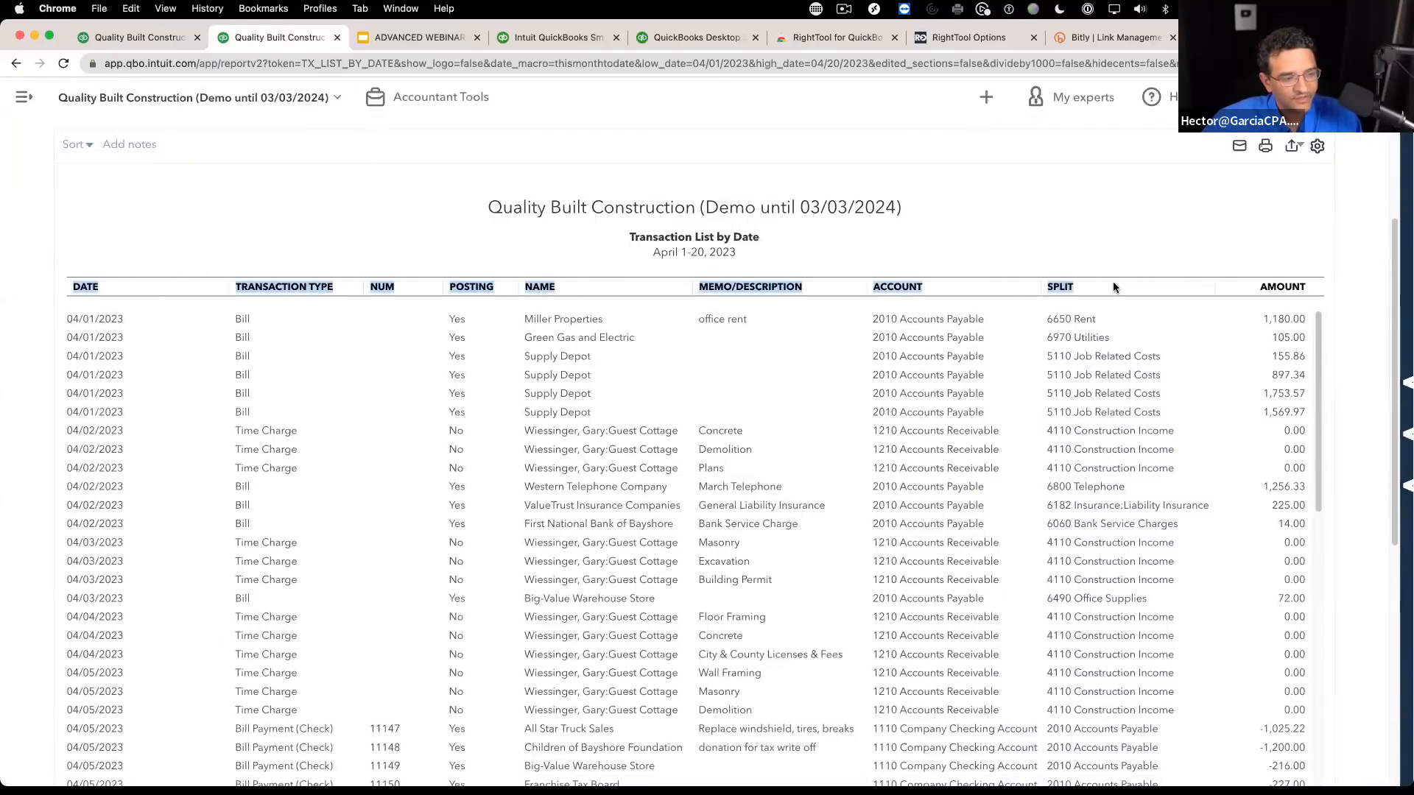
left_click(134, 38)
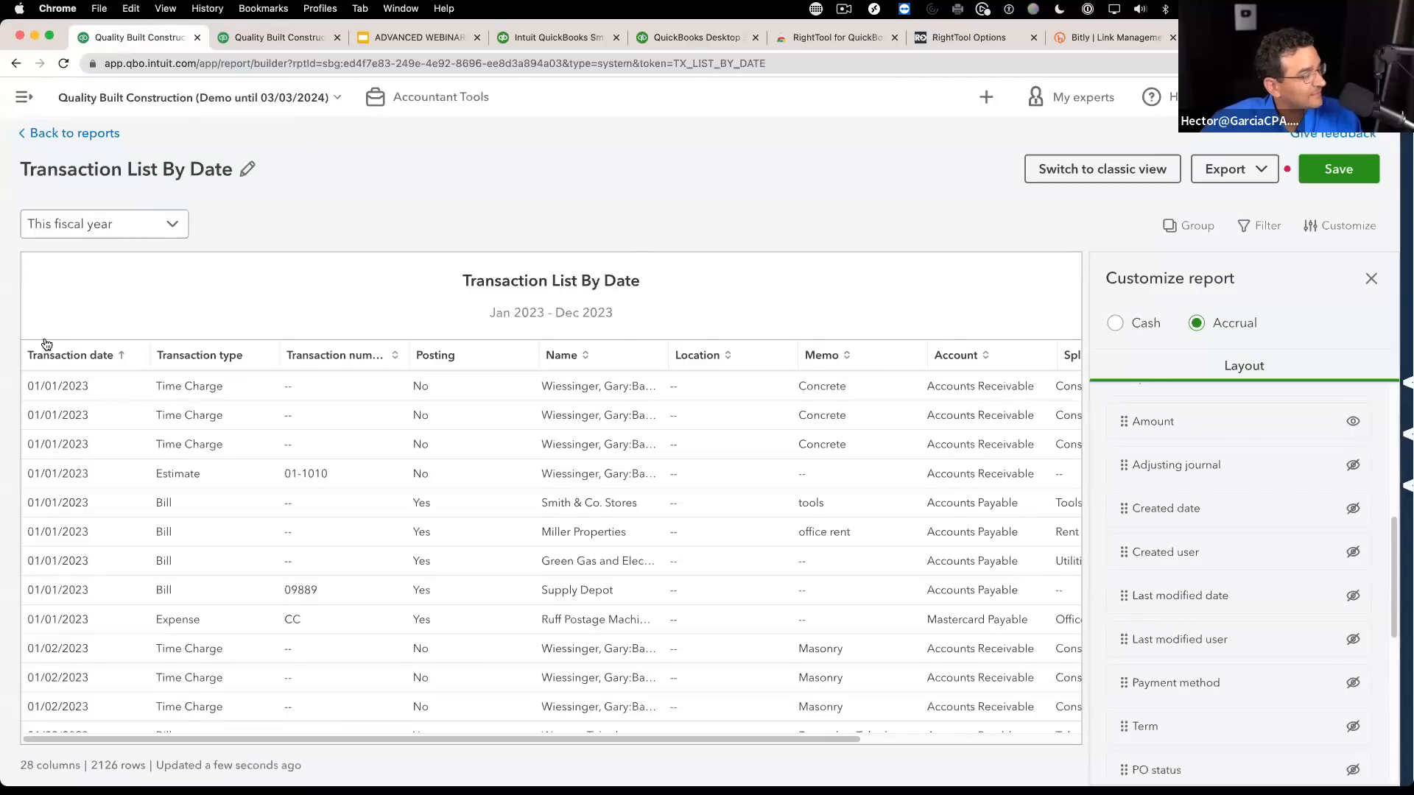
left_click_drag(41, 332, 936, 361)
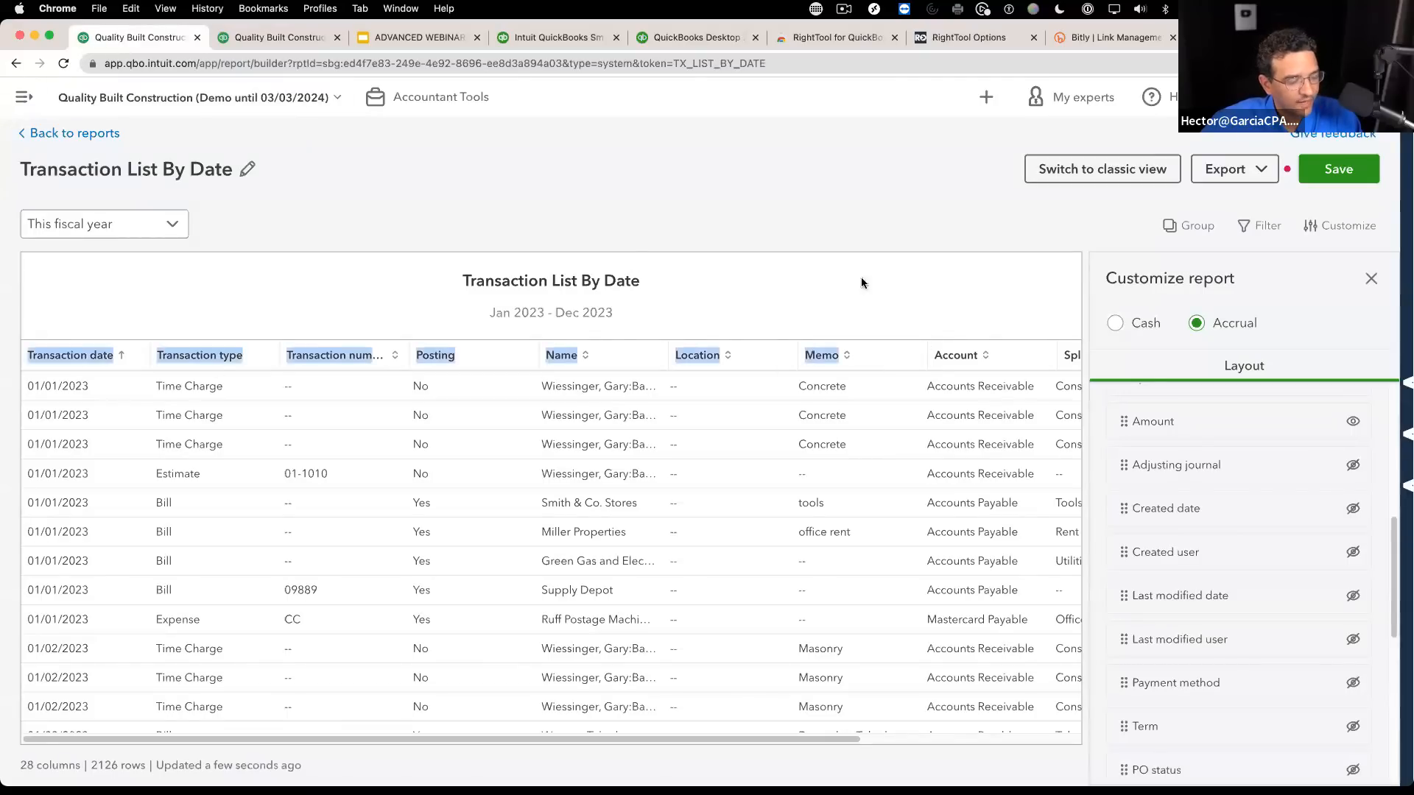
left_click(817, 212)
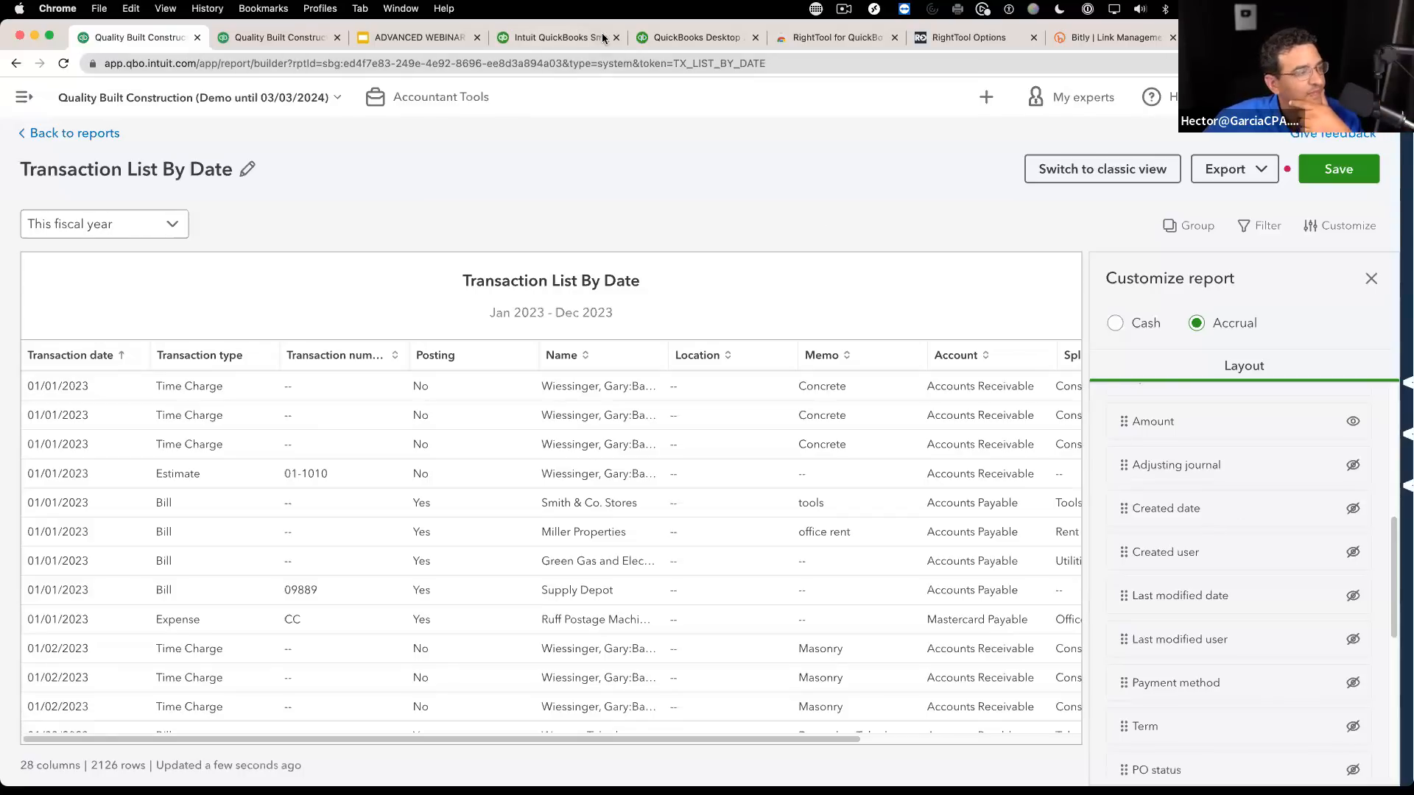
Step: Show the full list of columns available in the classic Transaction List by Date report
left_click(288, 37)
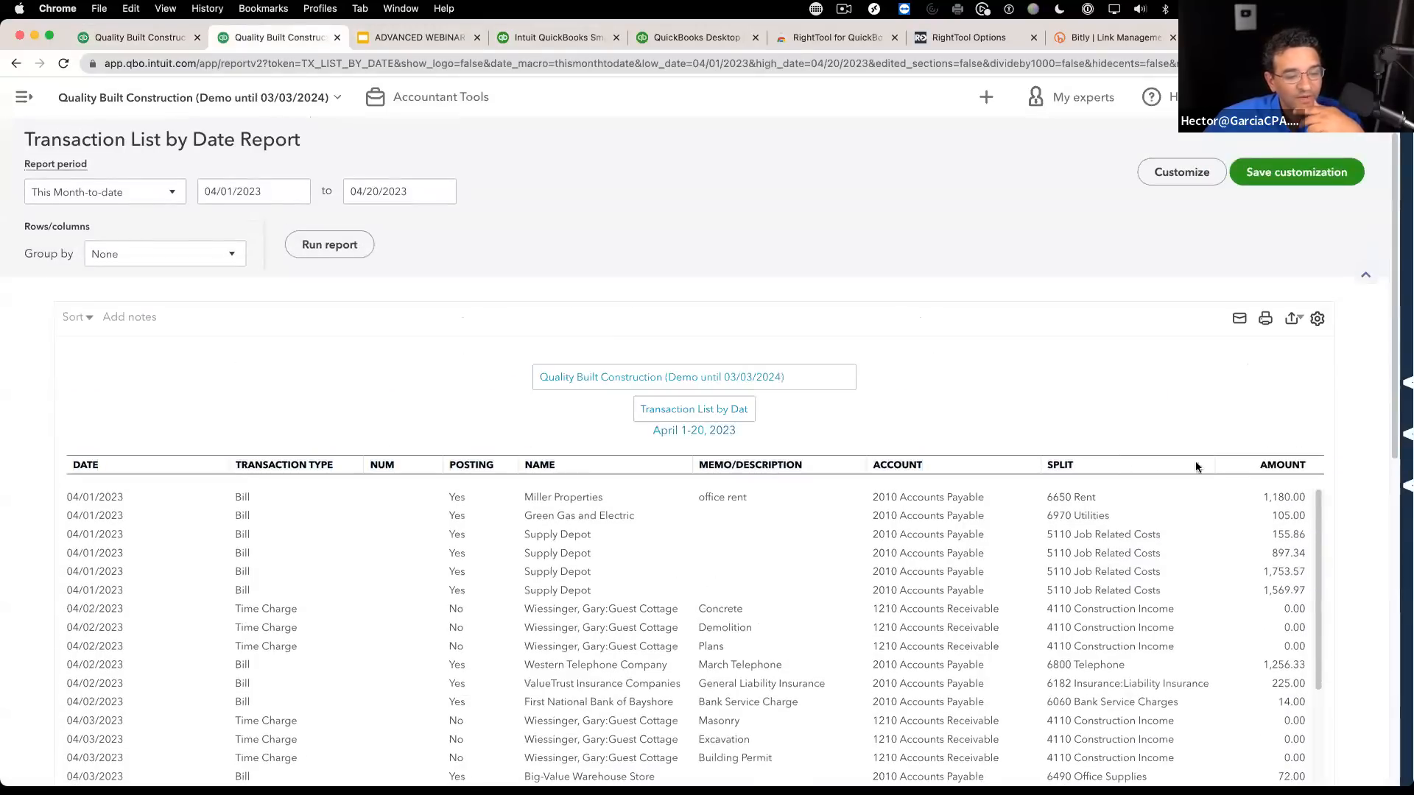
left_click(1317, 319)
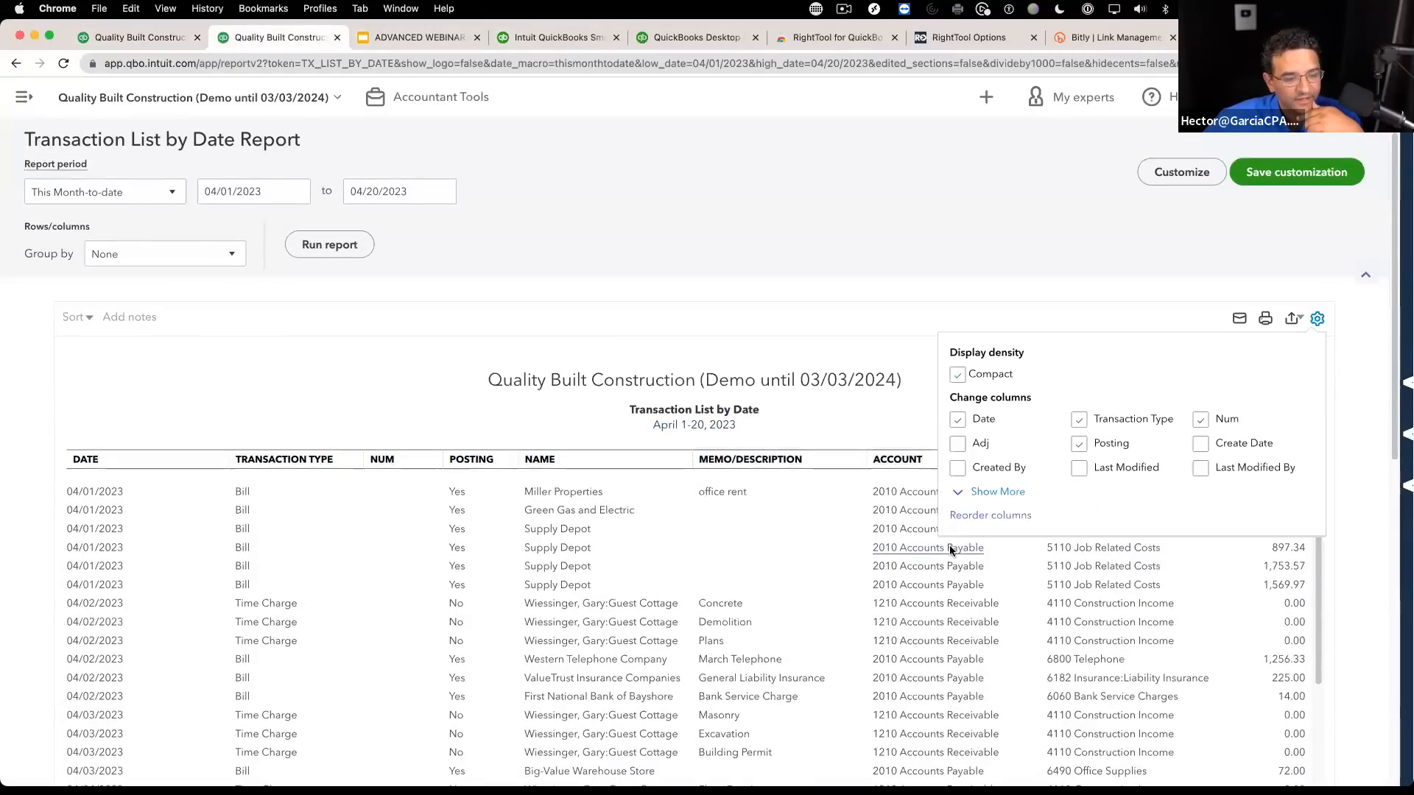
left_click(990, 491)
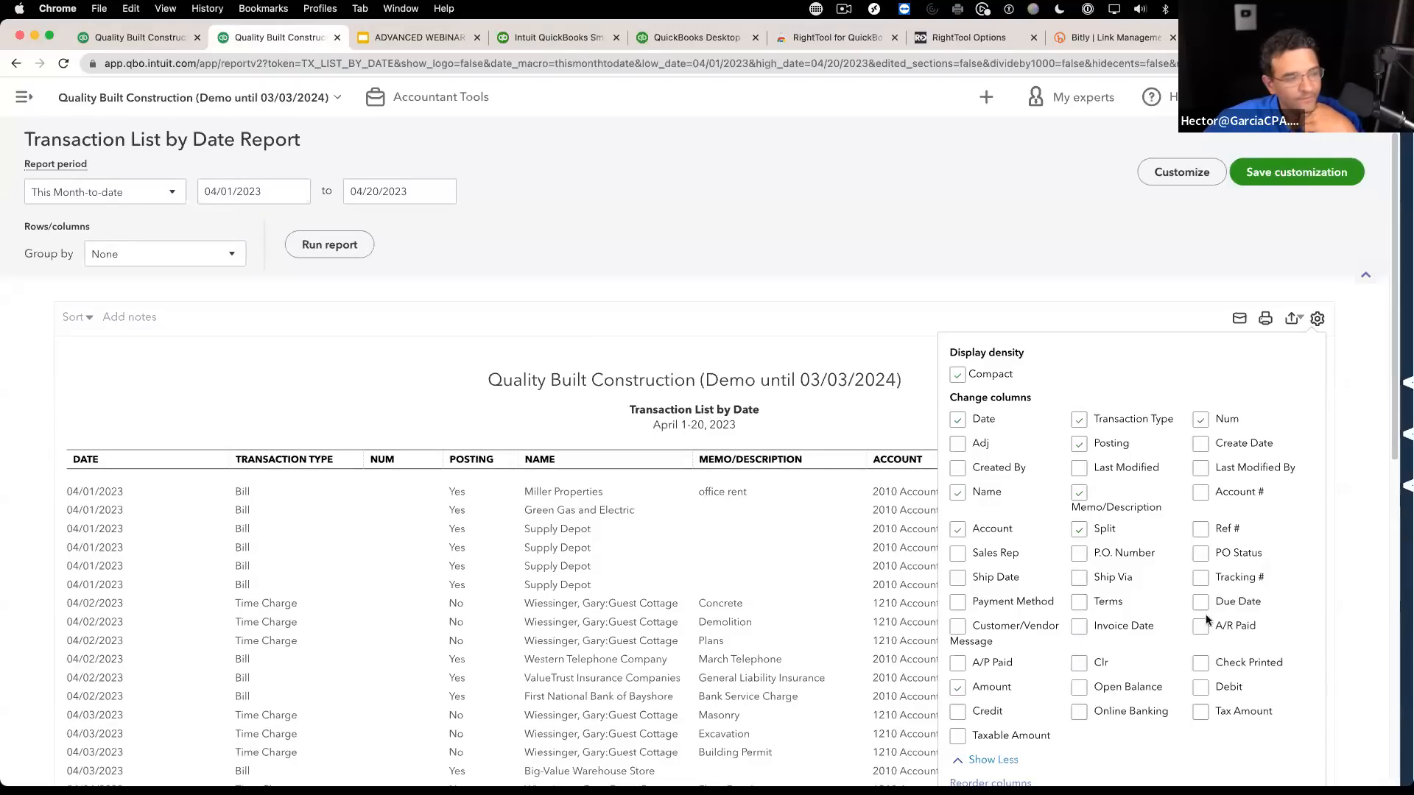
Step: Show the Due date column in the enhanced Transaction List By Date report and check it in the table
left_click(157, 38)
scroll(1347, 563, "down", 5)
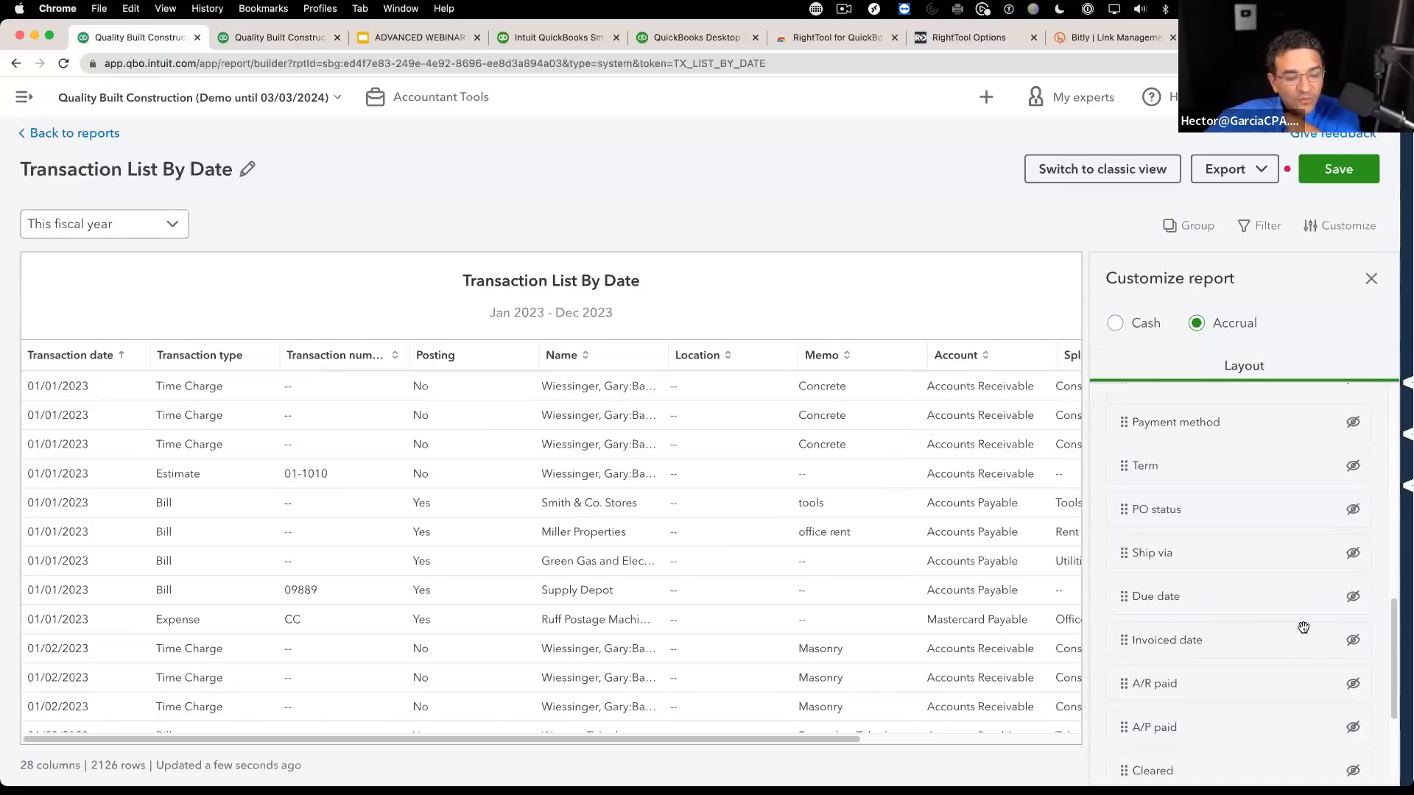
scroll(1242, 624, "down", 1)
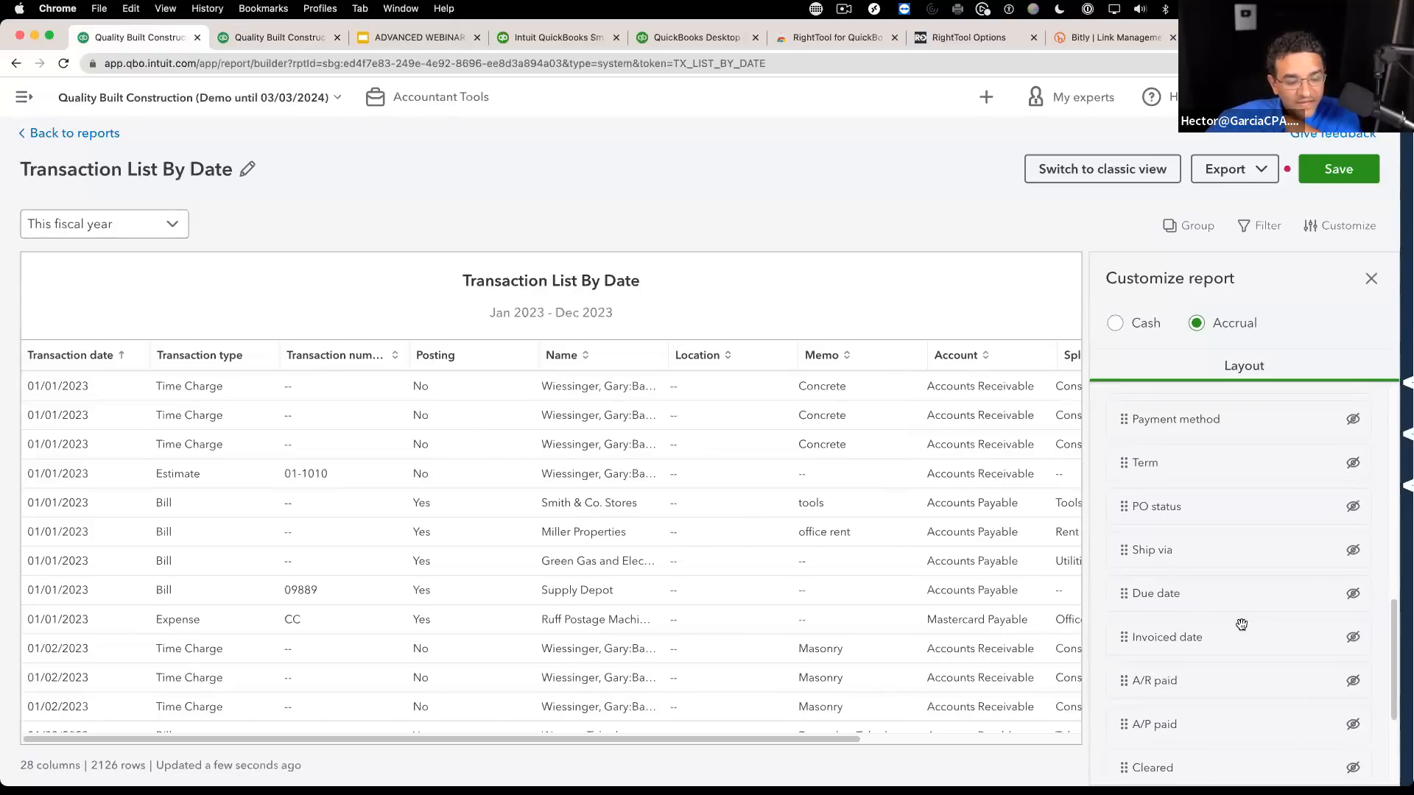
left_click(1353, 594)
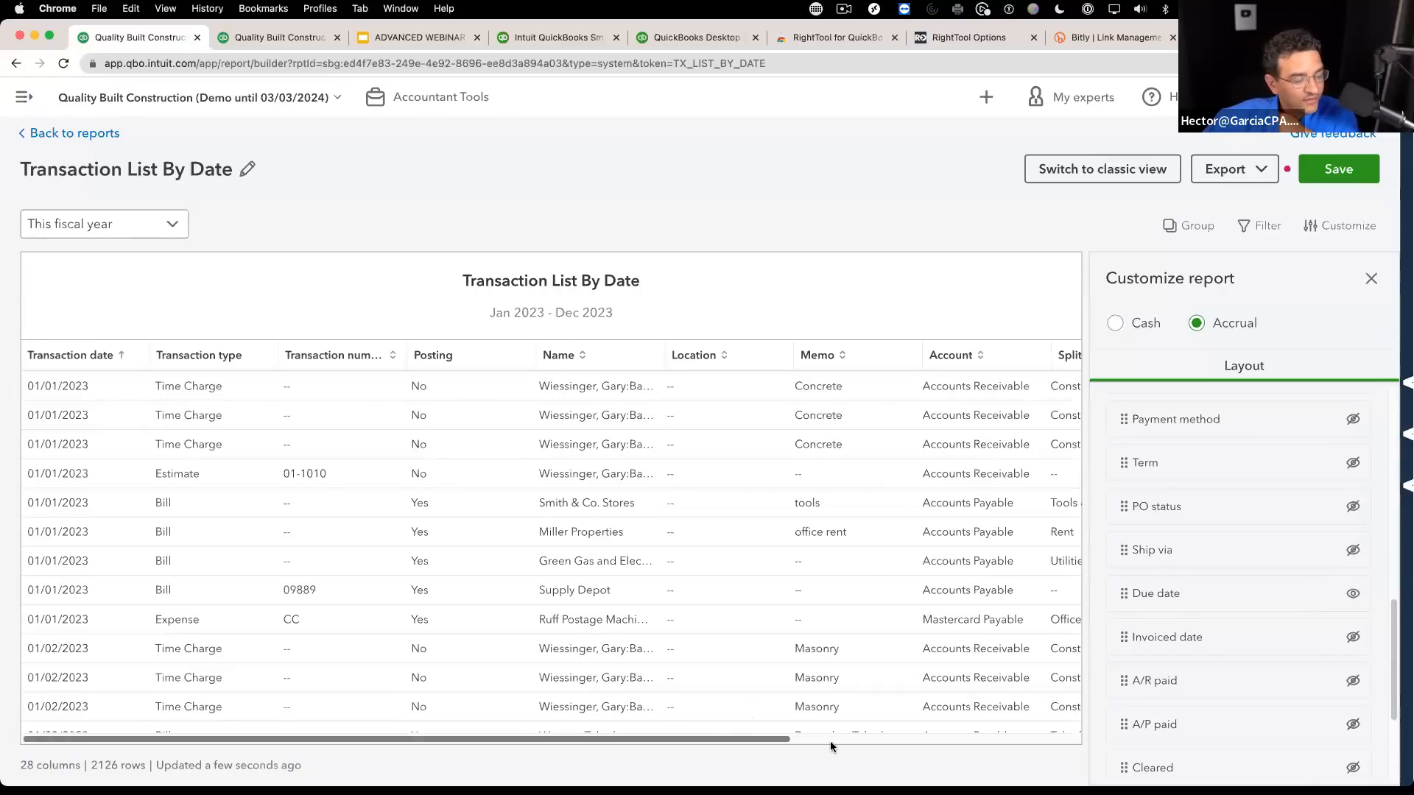
scroll(829, 741, "right", 10)
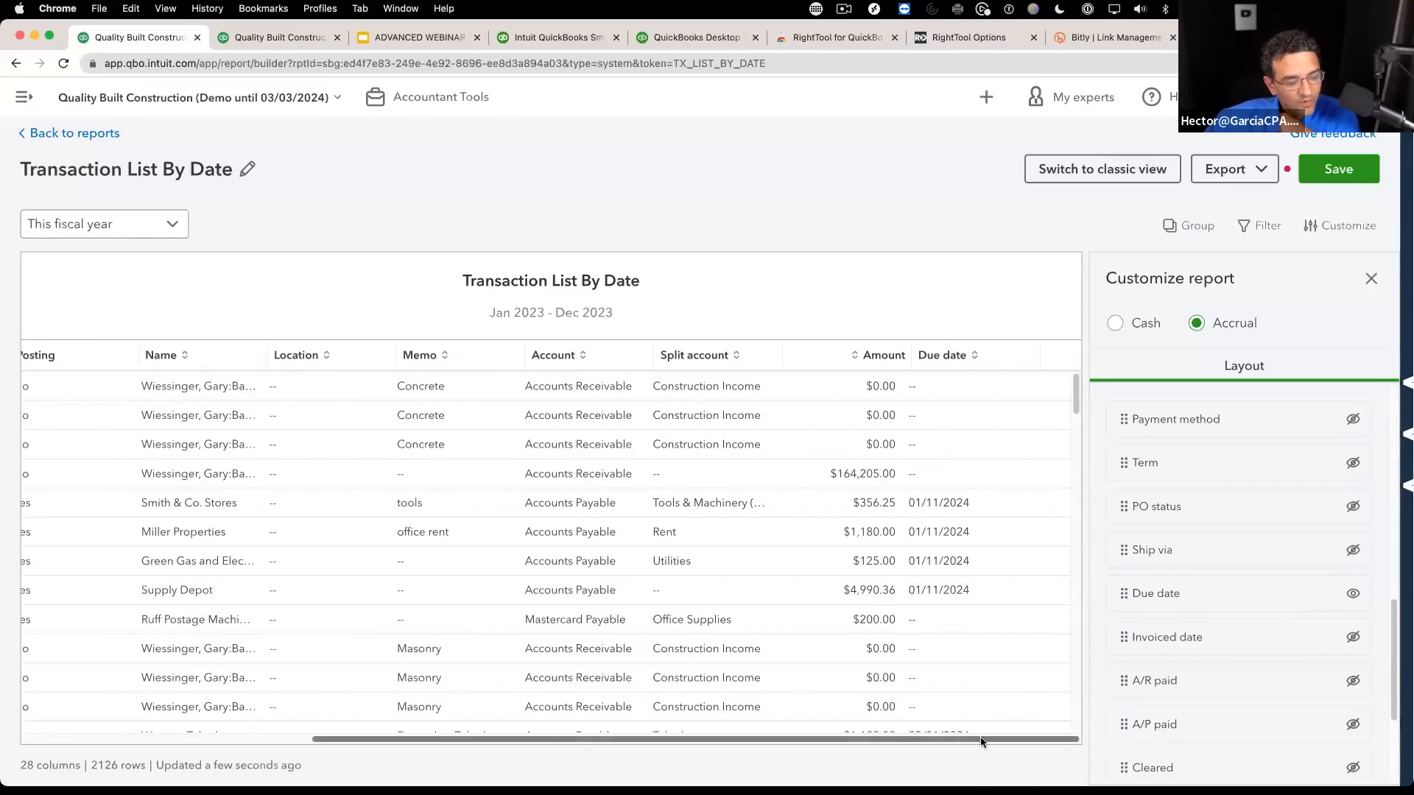
scroll(980, 737, "left", 10)
Step: Move Invoiced date and Due date to the start of the enhanced report's column layout, with Due date first
left_click_drag(1123, 638, 1125, 451)
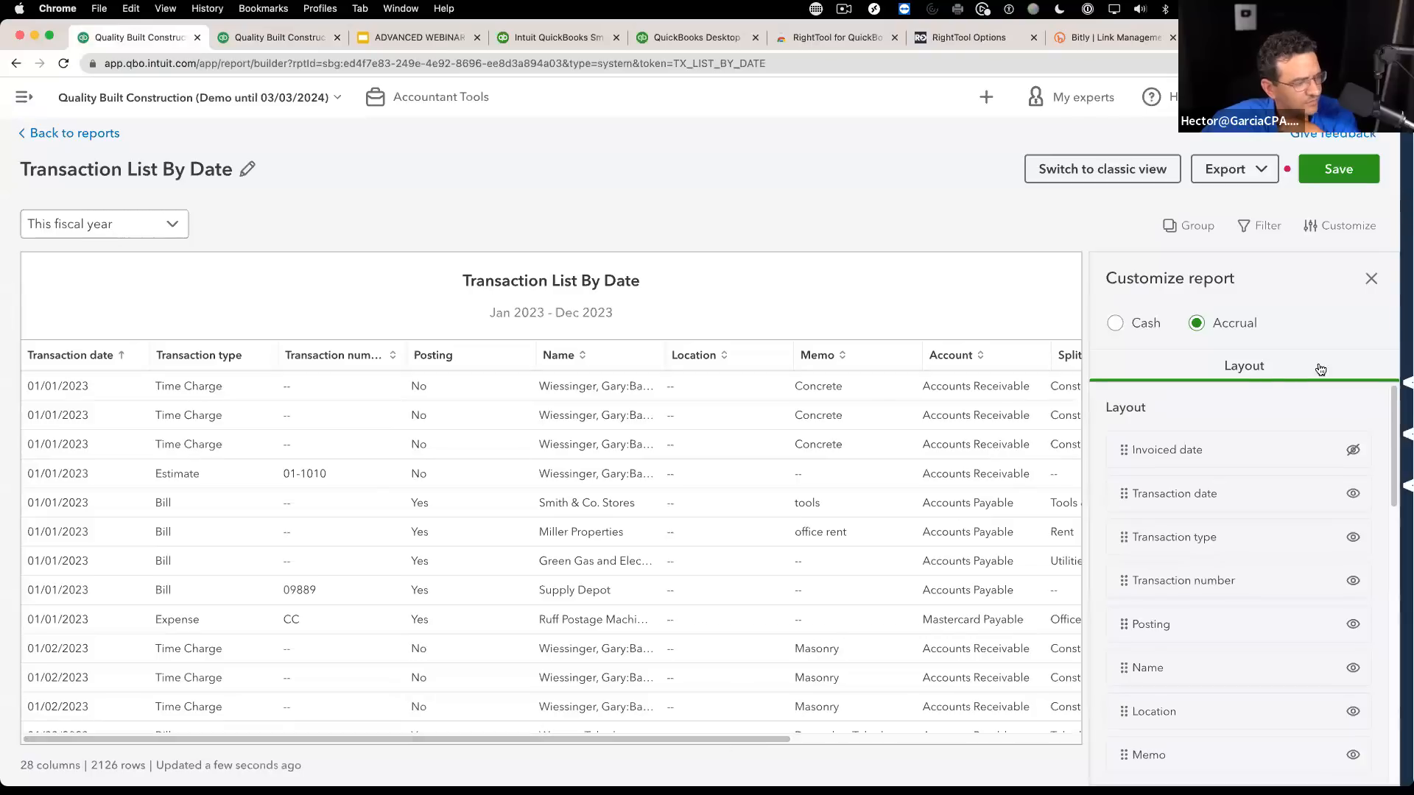
scroll(1142, 637, "down", 15)
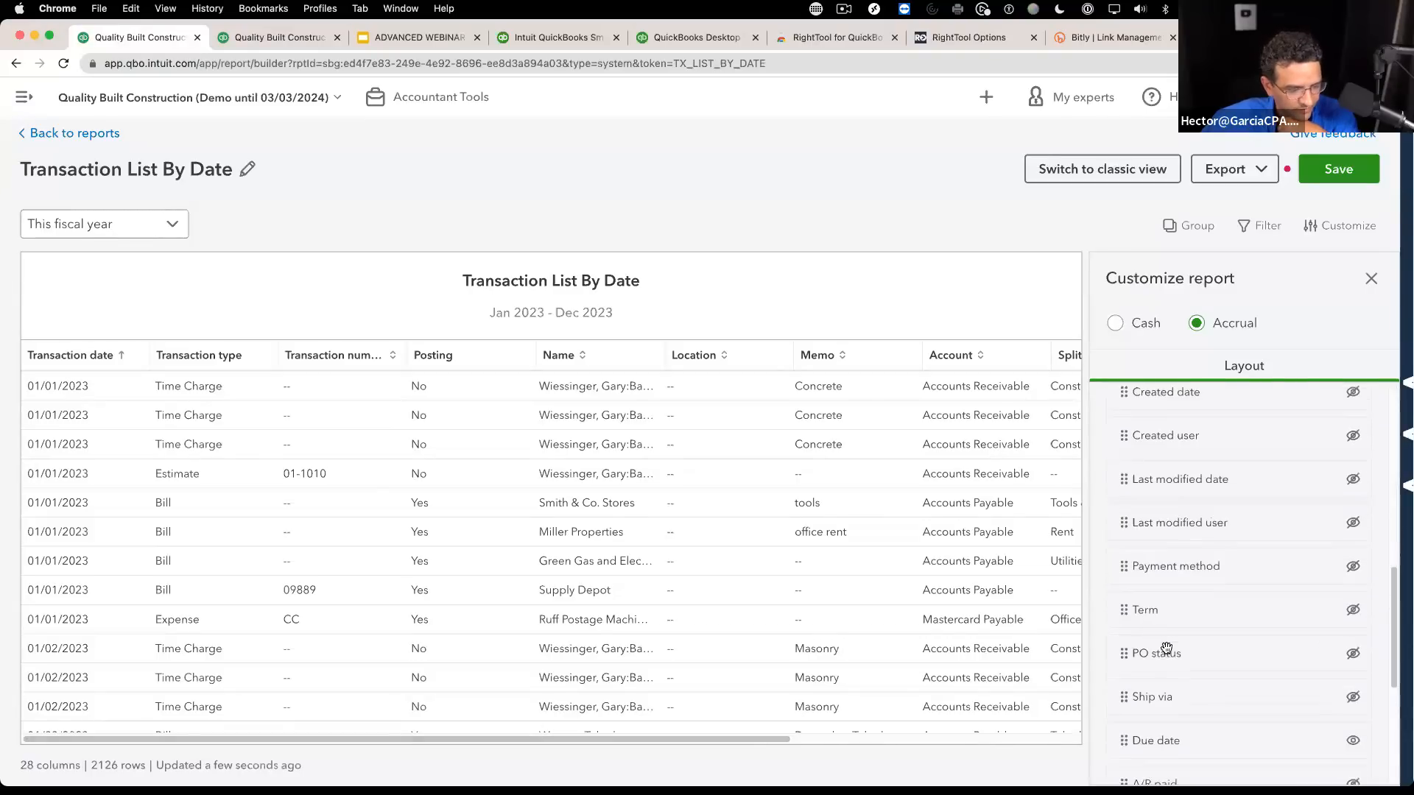
scroll(1159, 618, "up", 5)
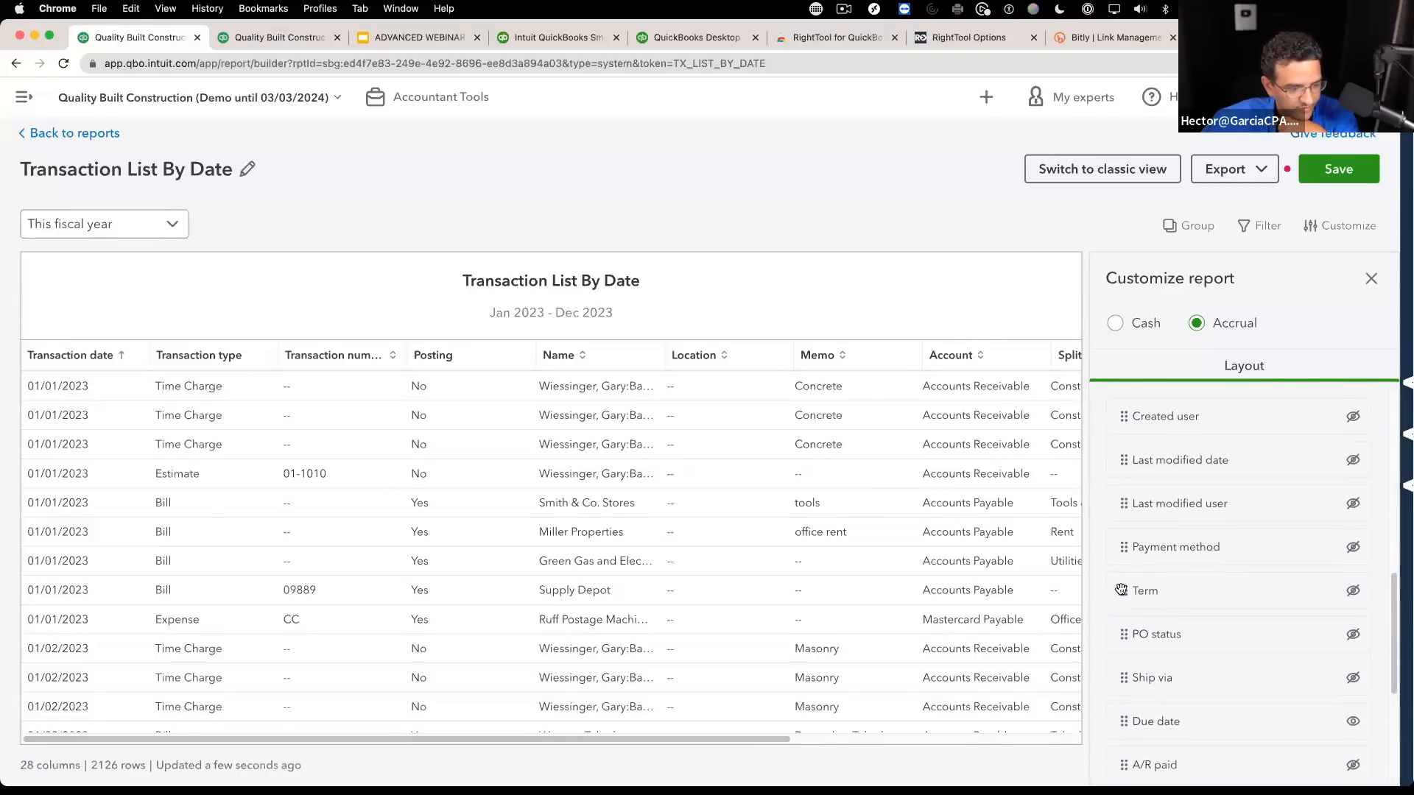
scroll(1136, 558, "up", 1)
left_click_drag(1118, 722, 1120, 420)
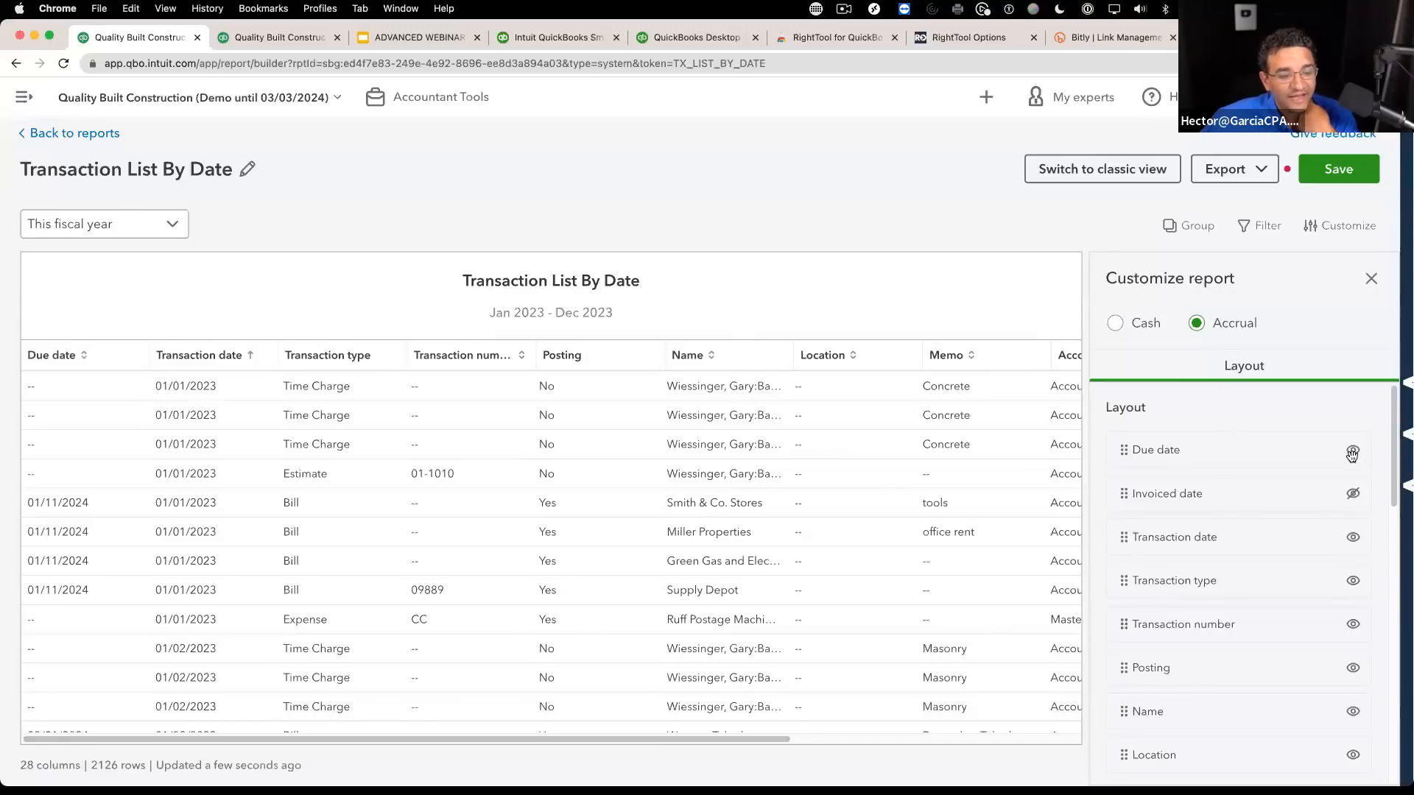
Step: Return to the classic Transaction List by Date report and open its column reordering options
left_click(295, 43)
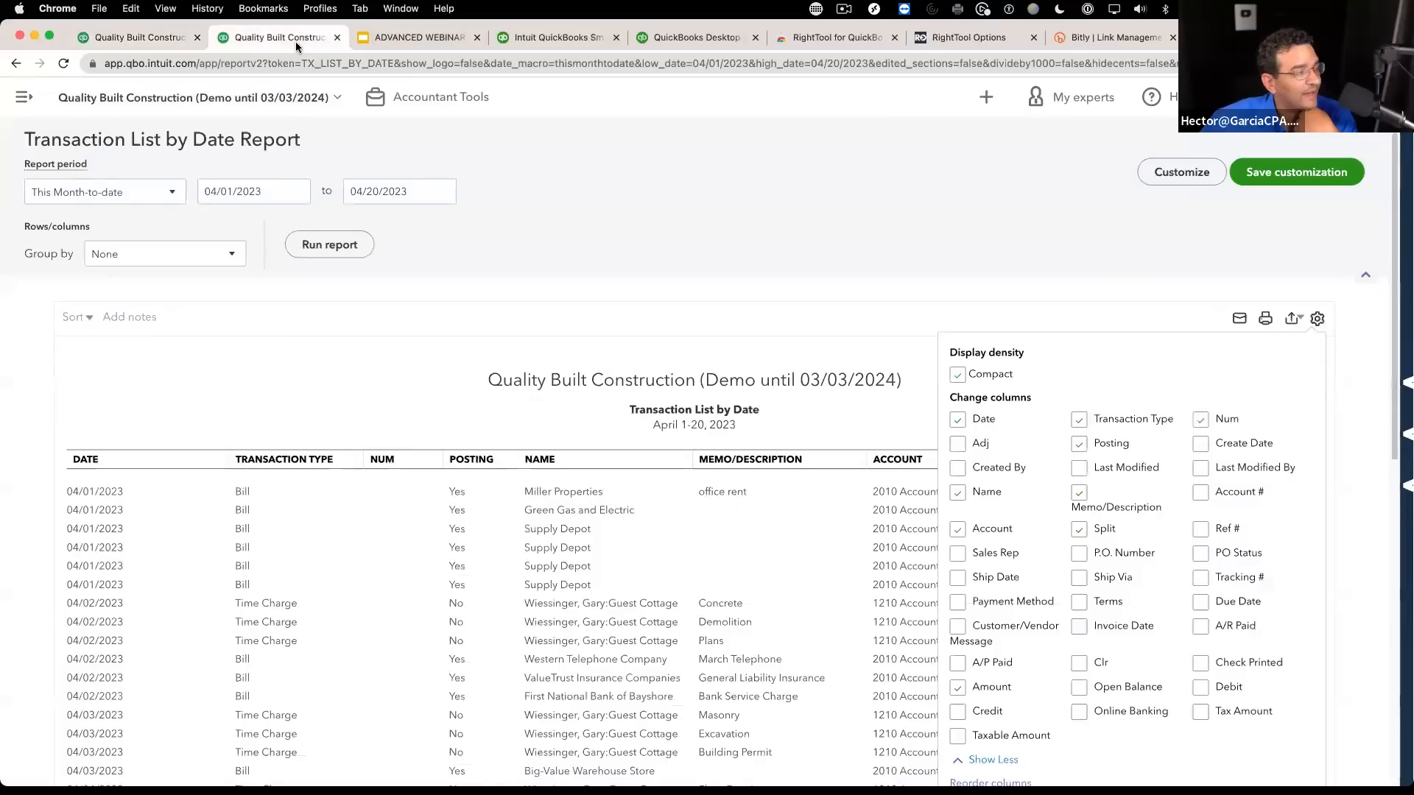
left_click(1084, 287)
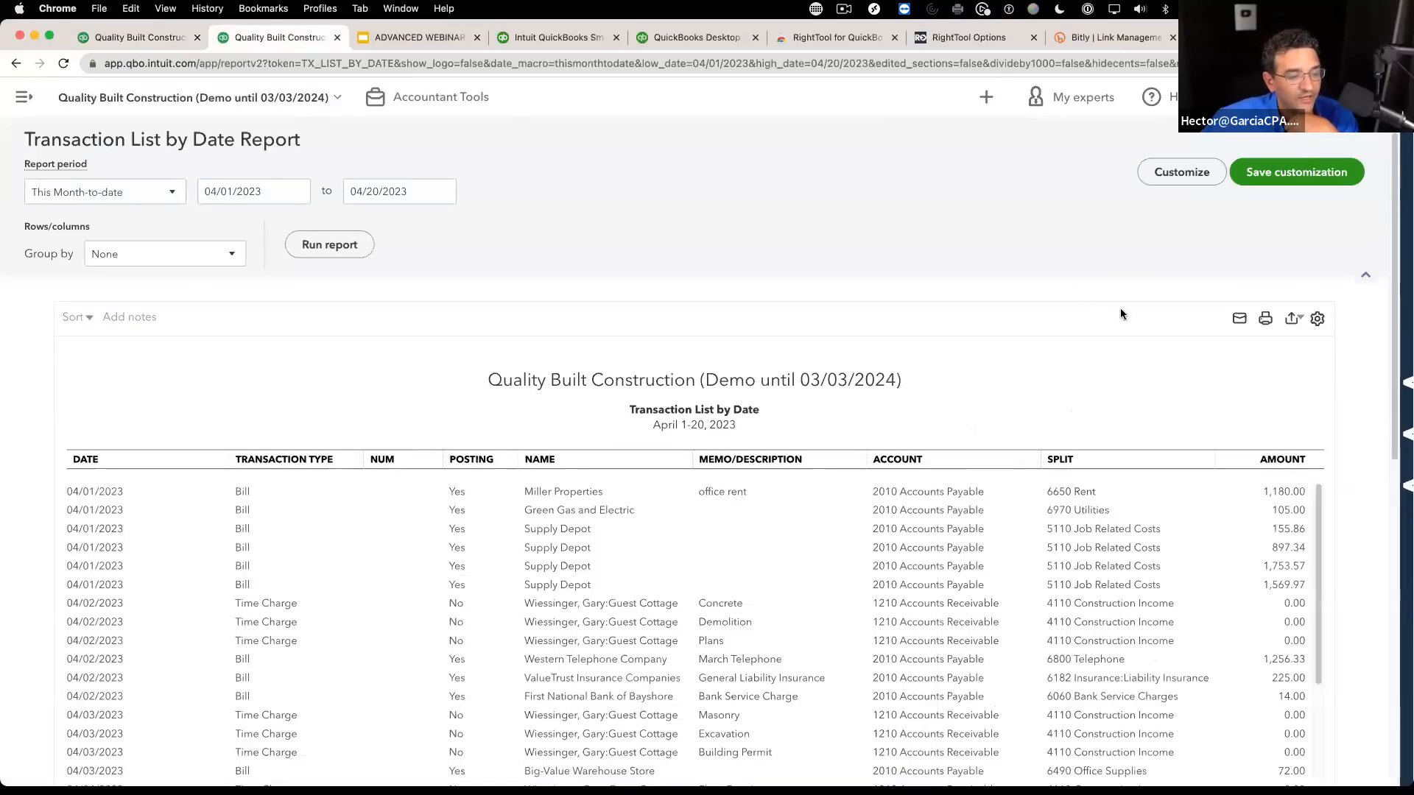
left_click(1318, 319)
scroll(1057, 707, "down", 1)
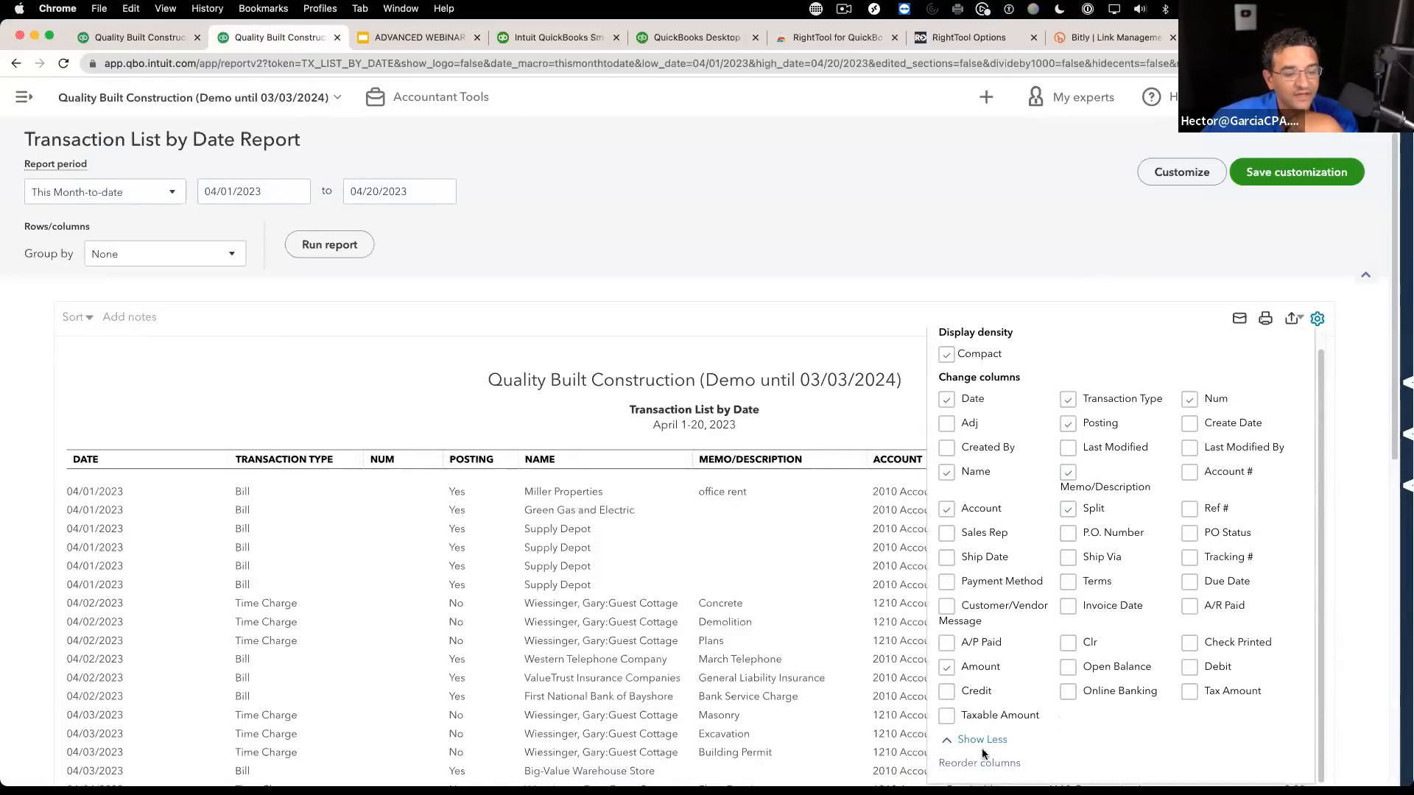
left_click(999, 767)
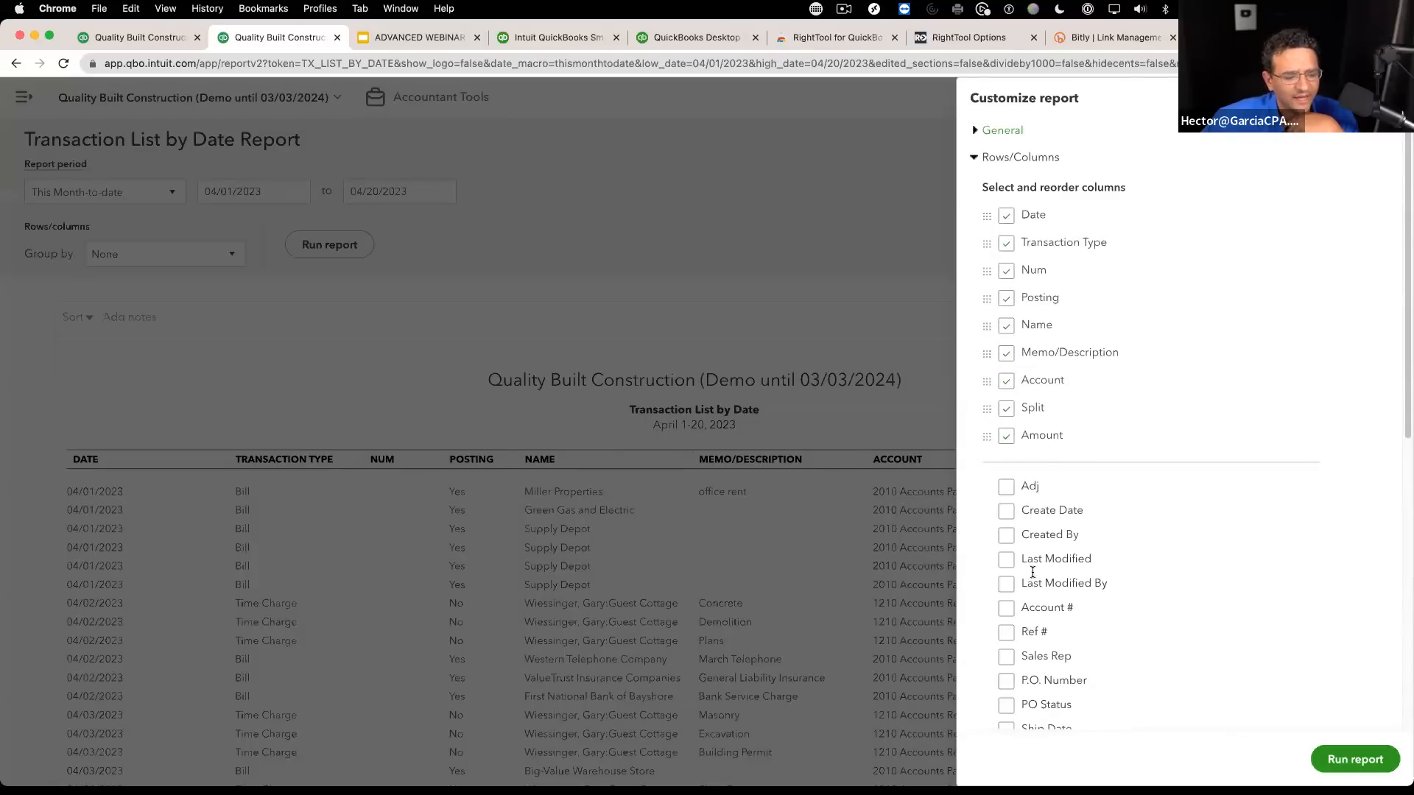
Step: Add the Due Date column to the classic report, place it first, and run the report
scroll(1033, 572, "down", 4)
scroll(1013, 626, "down", 1)
left_click(1006, 541)
scroll(1104, 557, "up", 5)
left_click_drag(986, 462, 991, 209)
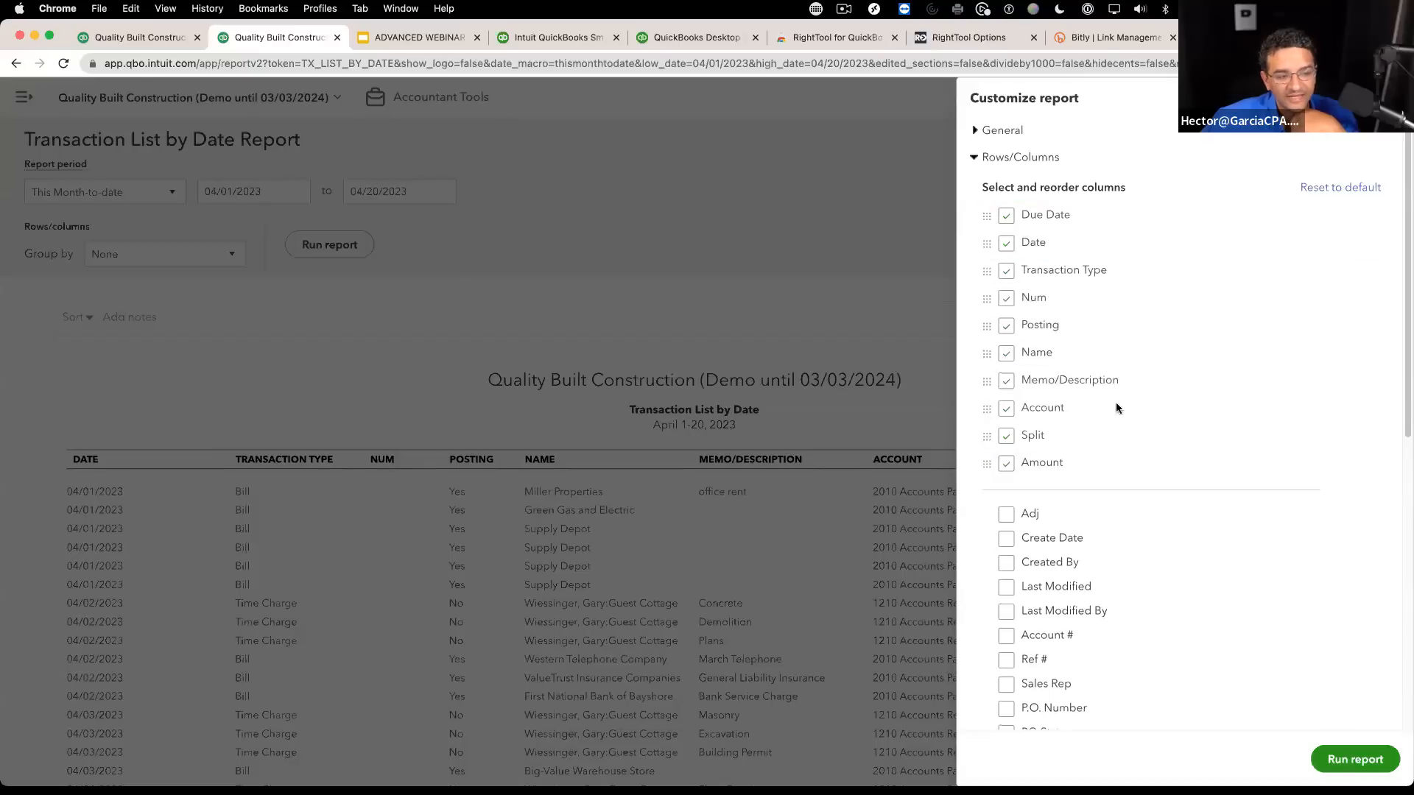
left_click(1355, 759)
scroll(900, 571, "down", 3)
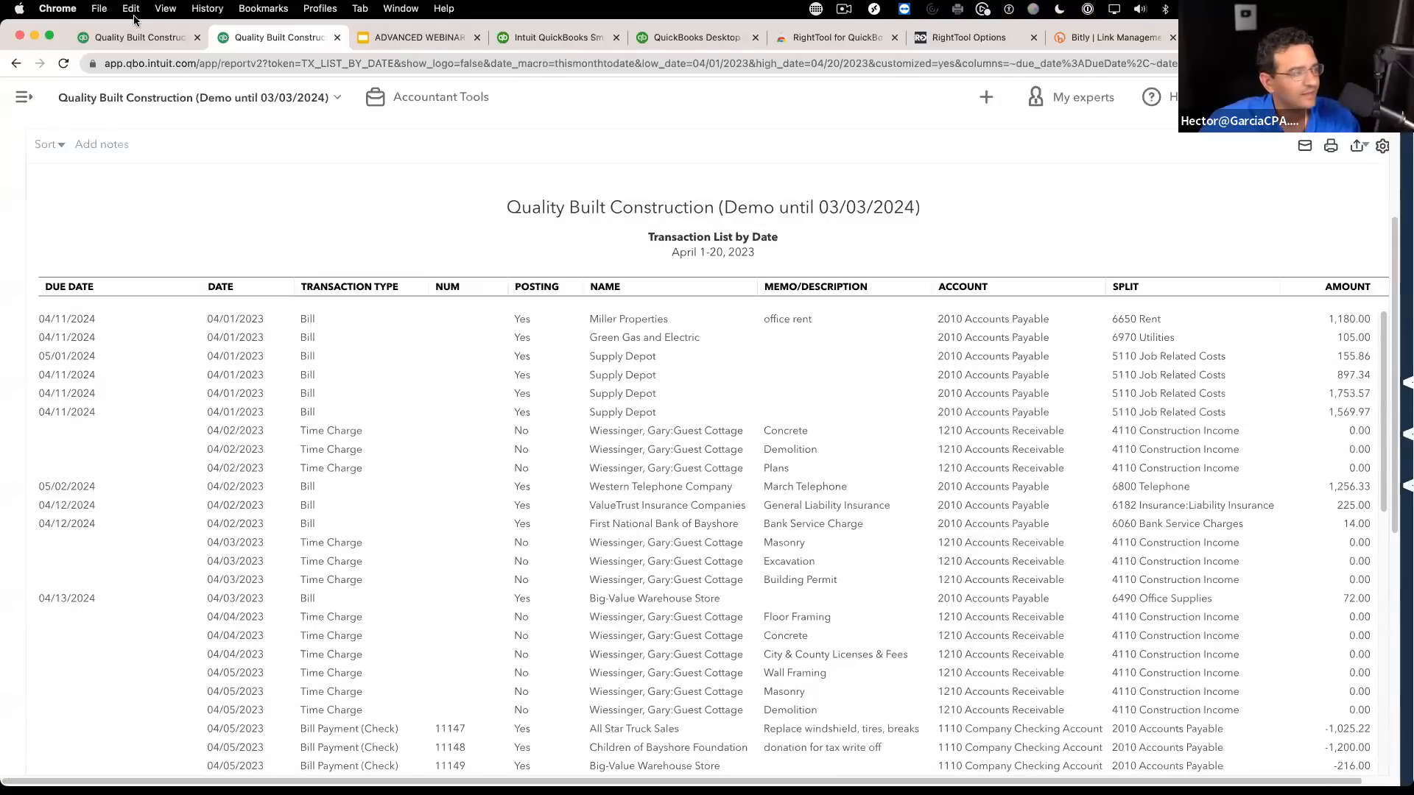
Step: Return to the enhanced report, close its customization options, and filter it to Transaction type equals Bill
left_click(132, 39)
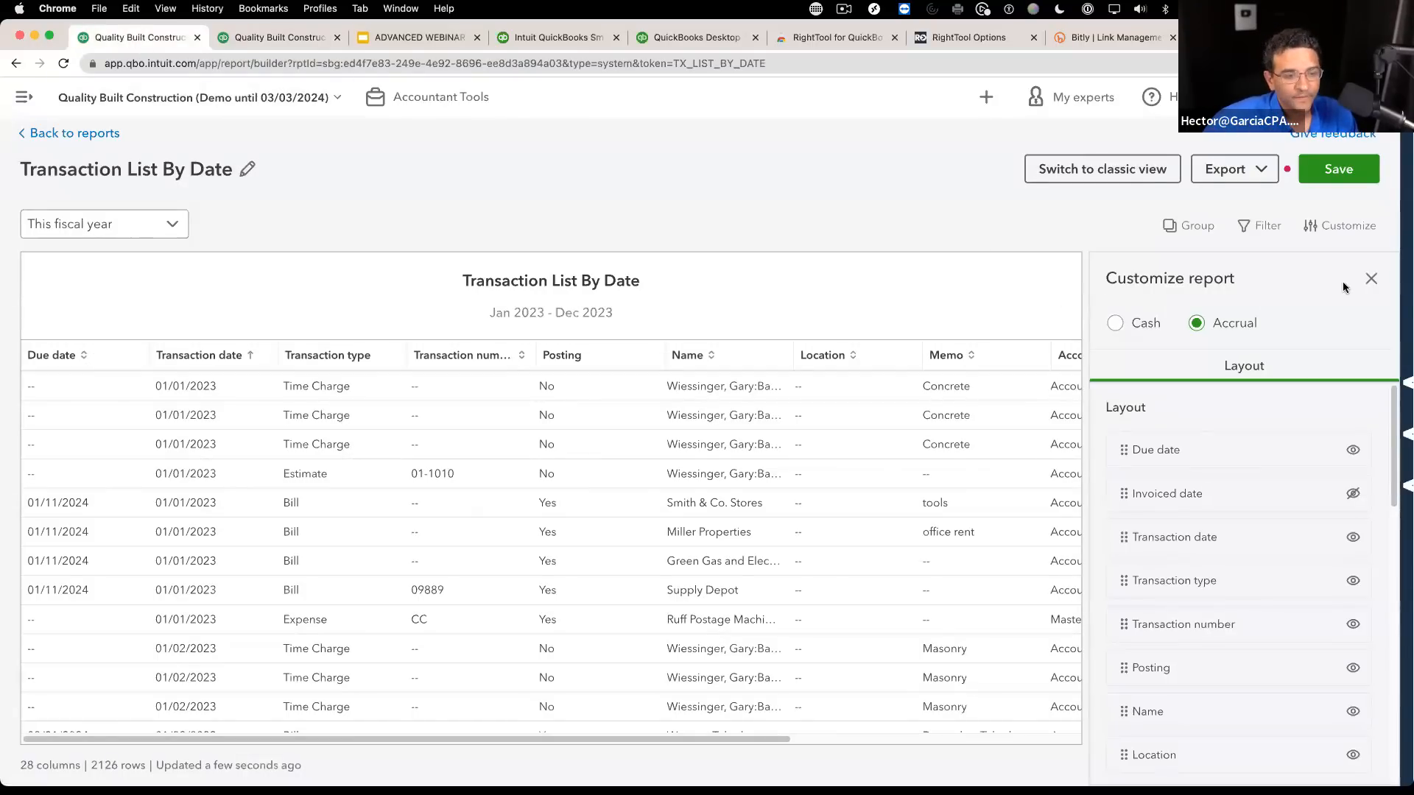
left_click(1370, 278)
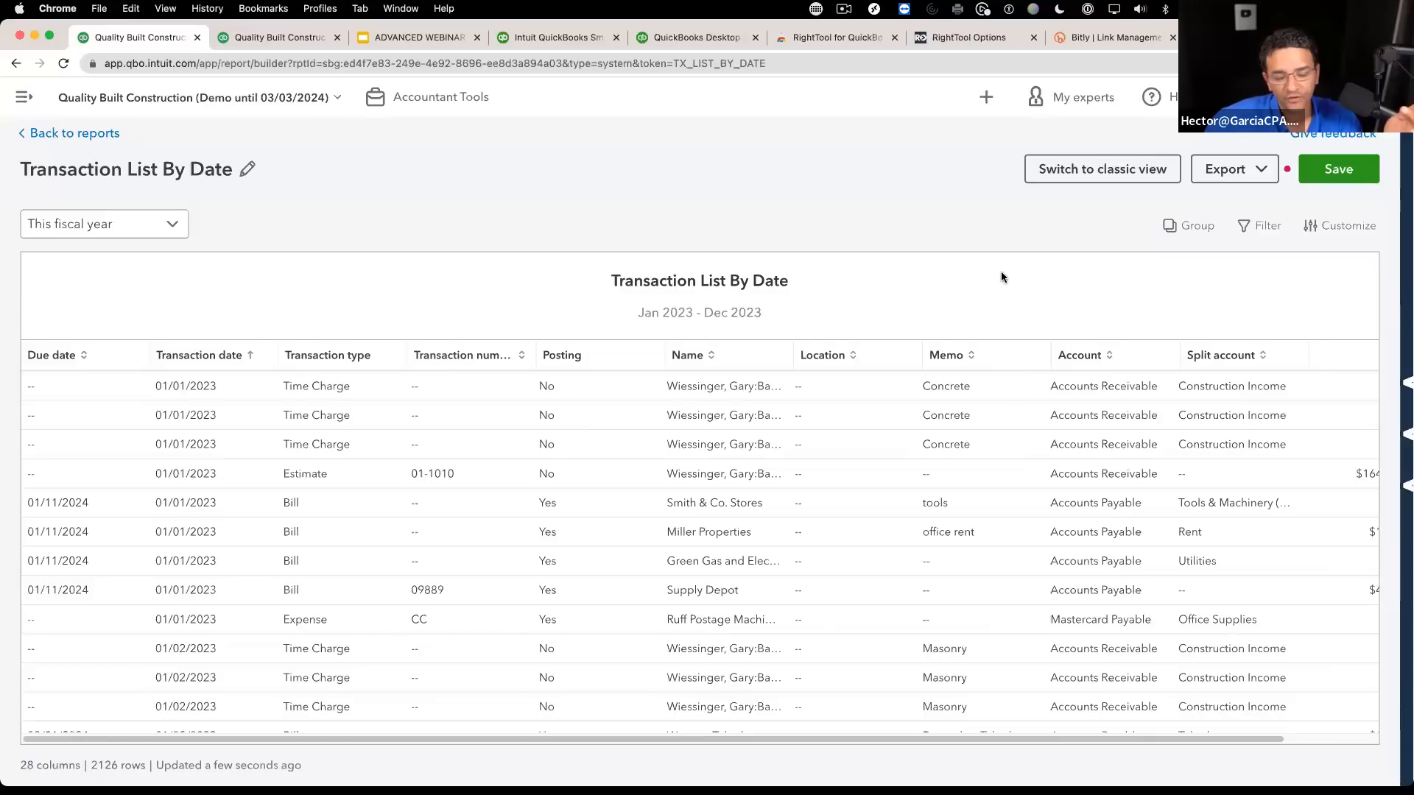
left_click(1266, 227)
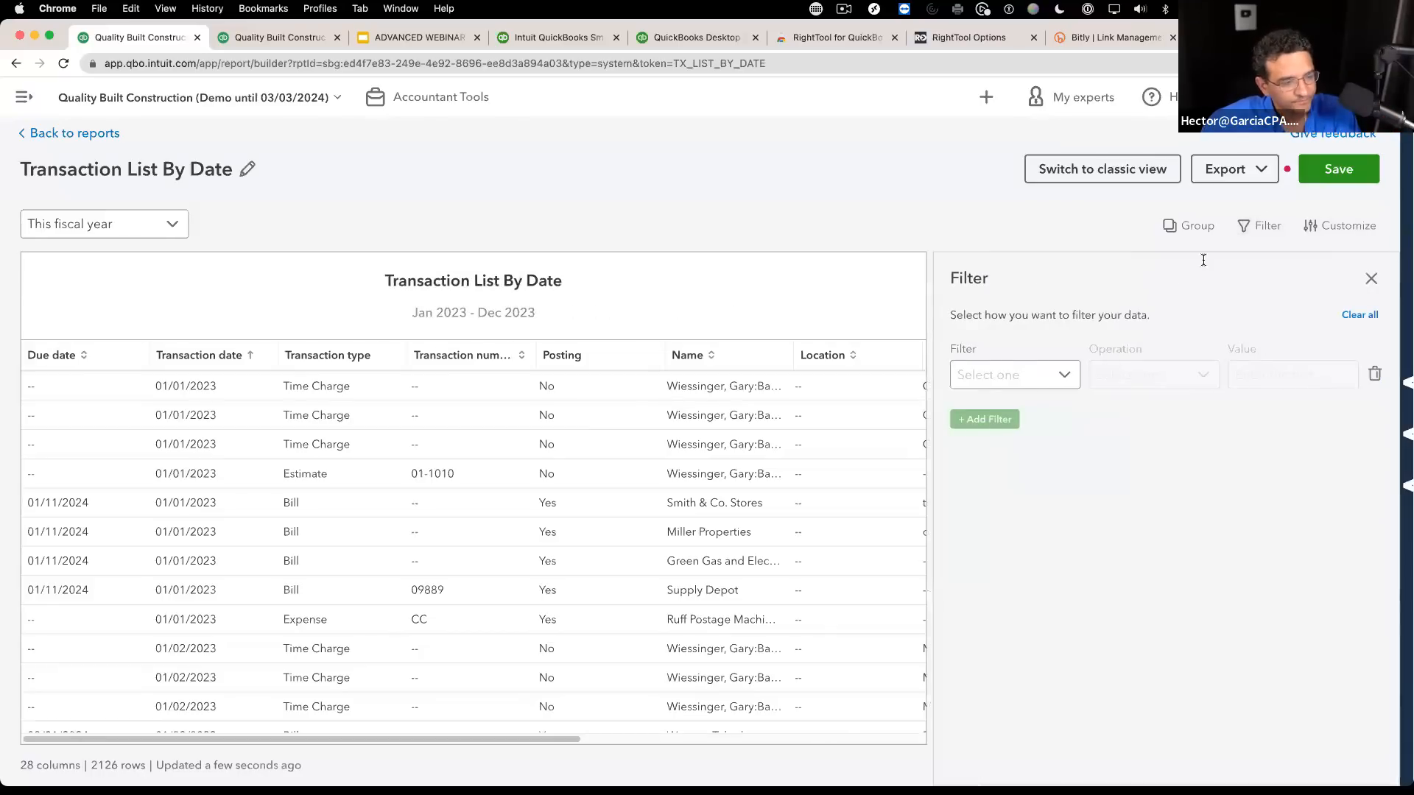
left_click(1068, 374)
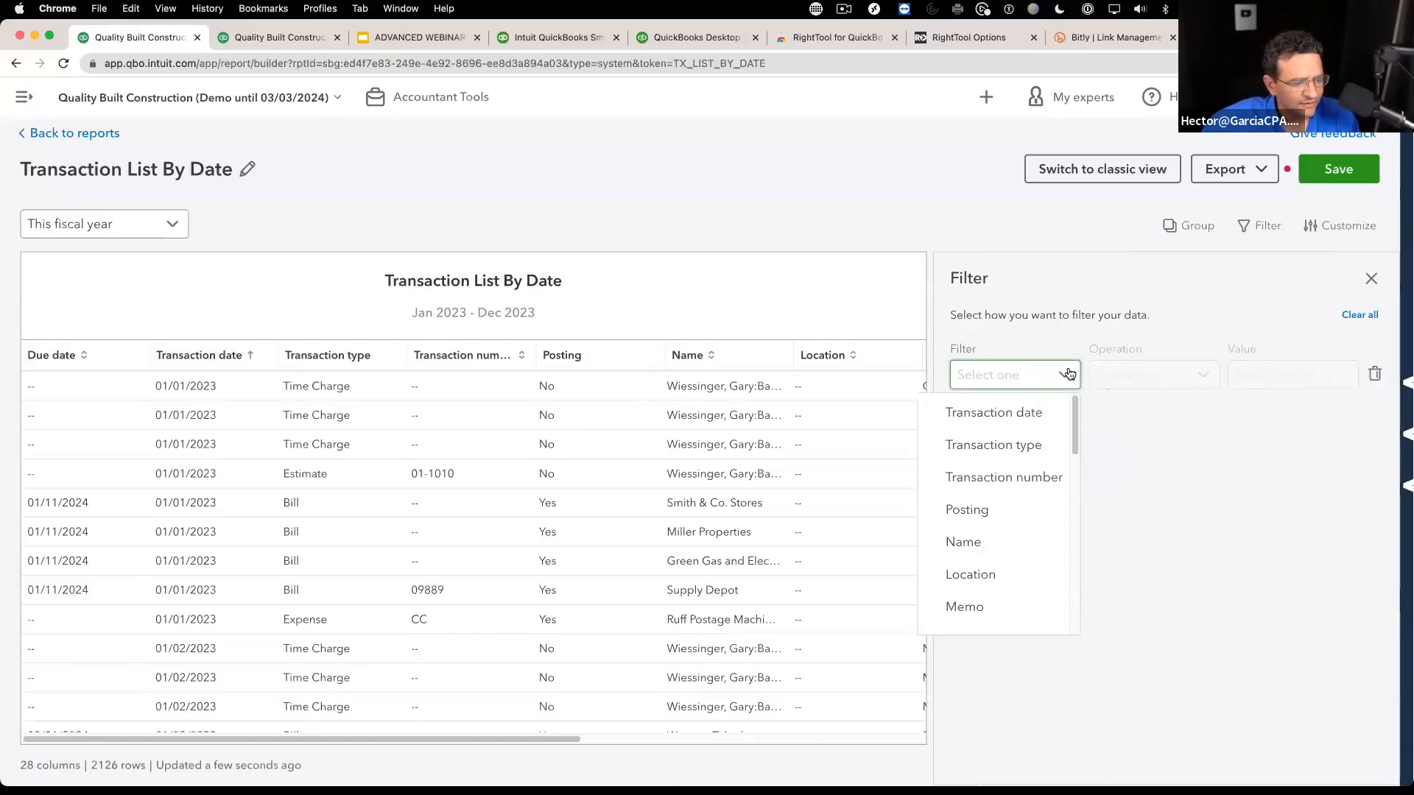
left_click(1000, 447)
left_click(1208, 375)
left_click(1168, 413)
left_click(1285, 374)
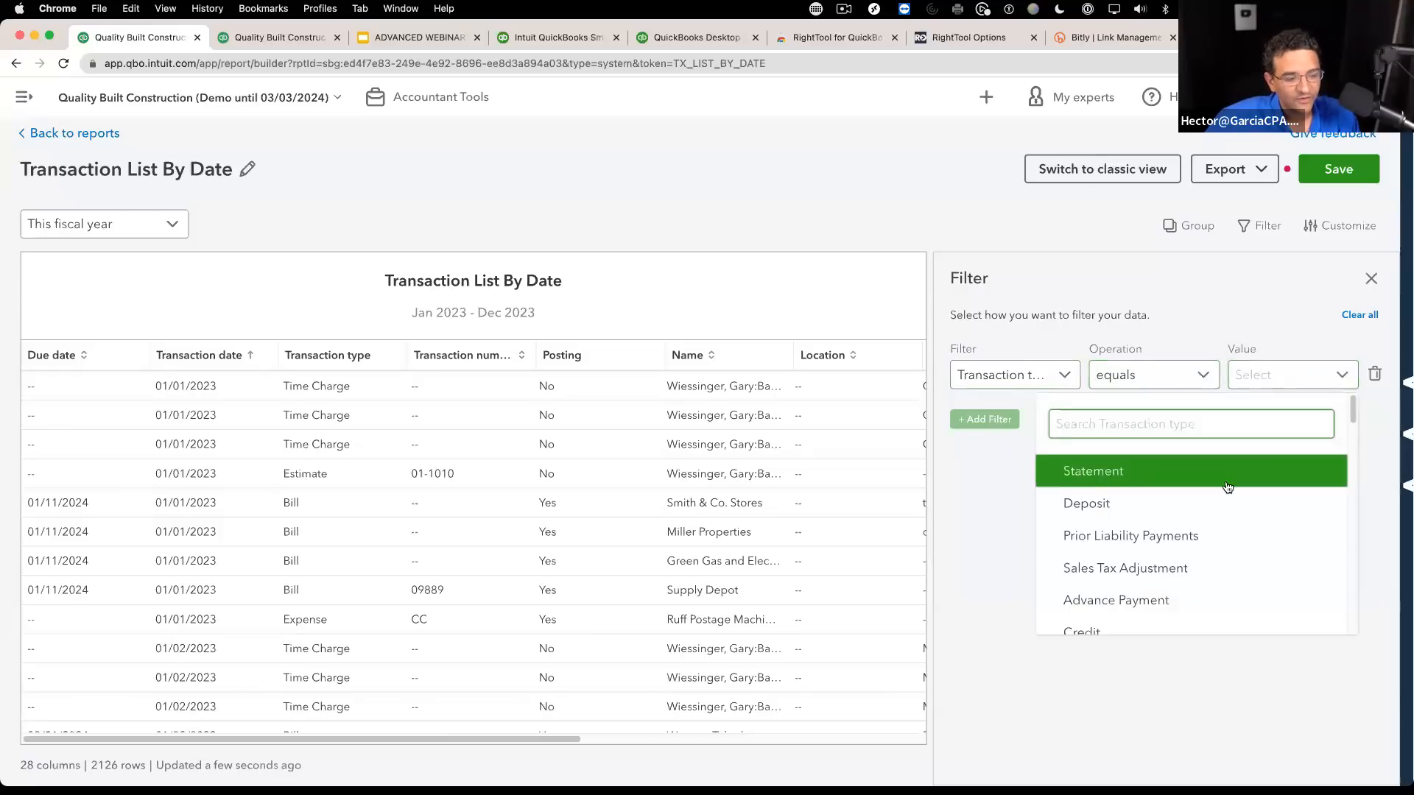
scroll(1224, 509, "down", 5)
scroll(1223, 523, "down", 3)
left_click(1178, 503)
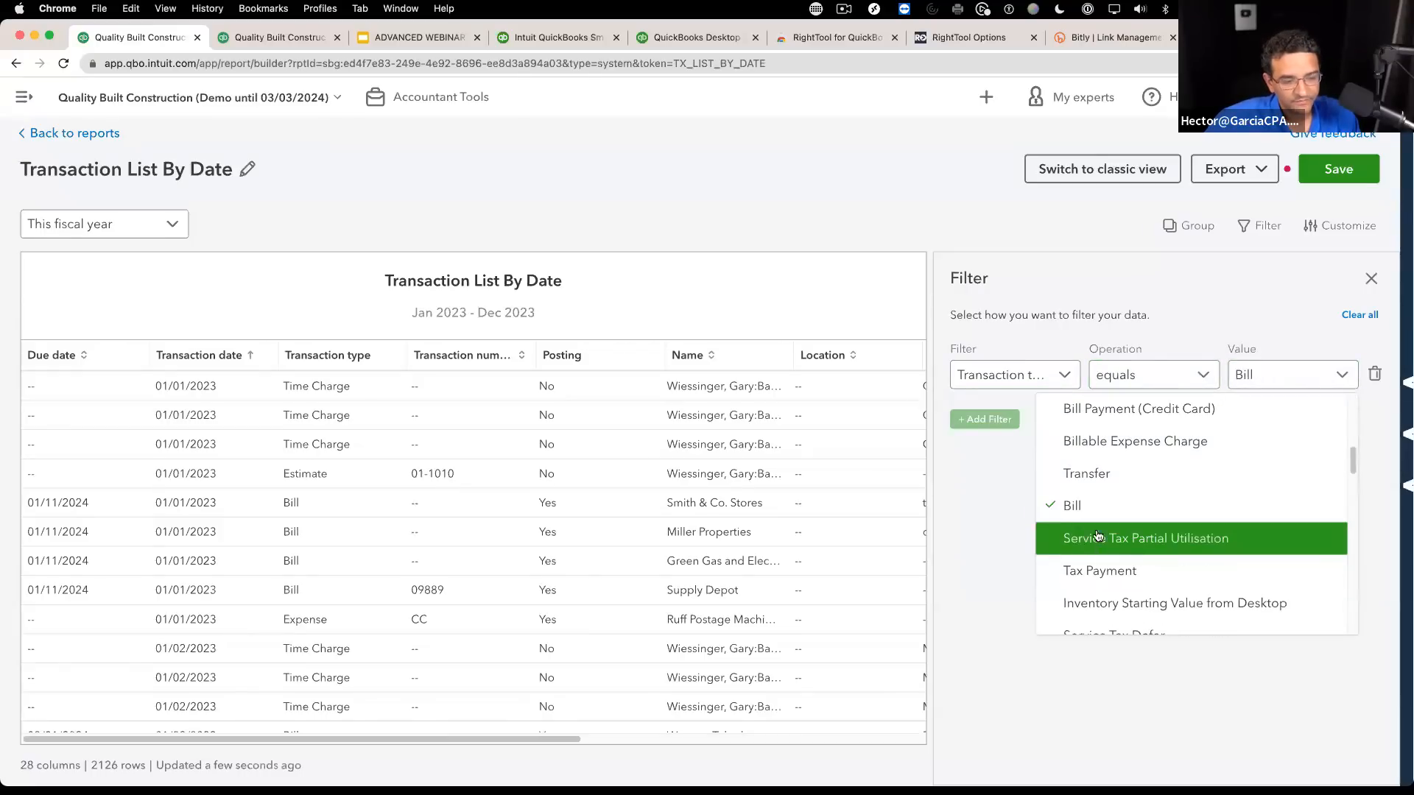
left_click(1008, 561)
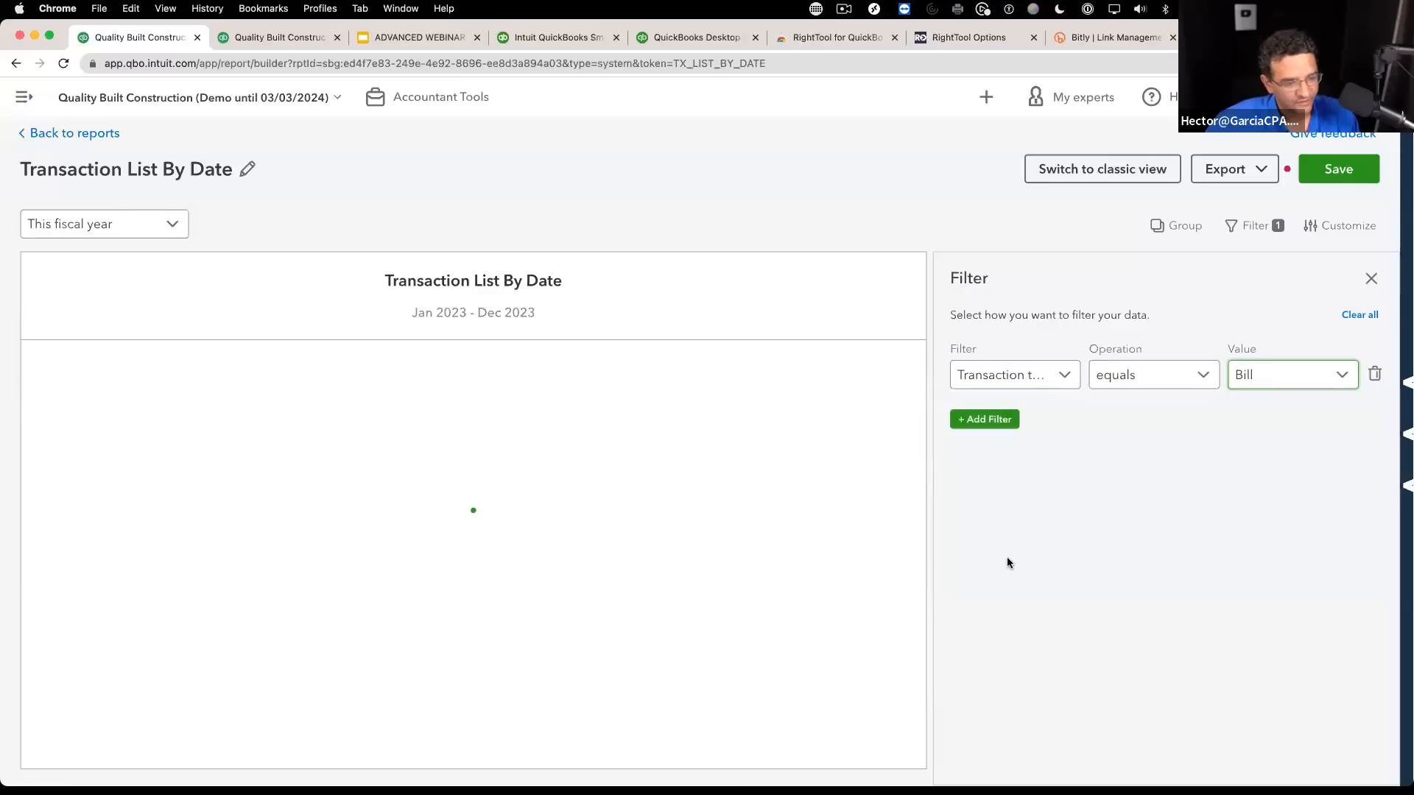
Step: Add Vendor Credit to the Transaction type filter's values and look through the filtered transactions
left_click(1322, 381)
scroll(1178, 515, "up", 5)
left_click(1100, 425)
type("vendor")
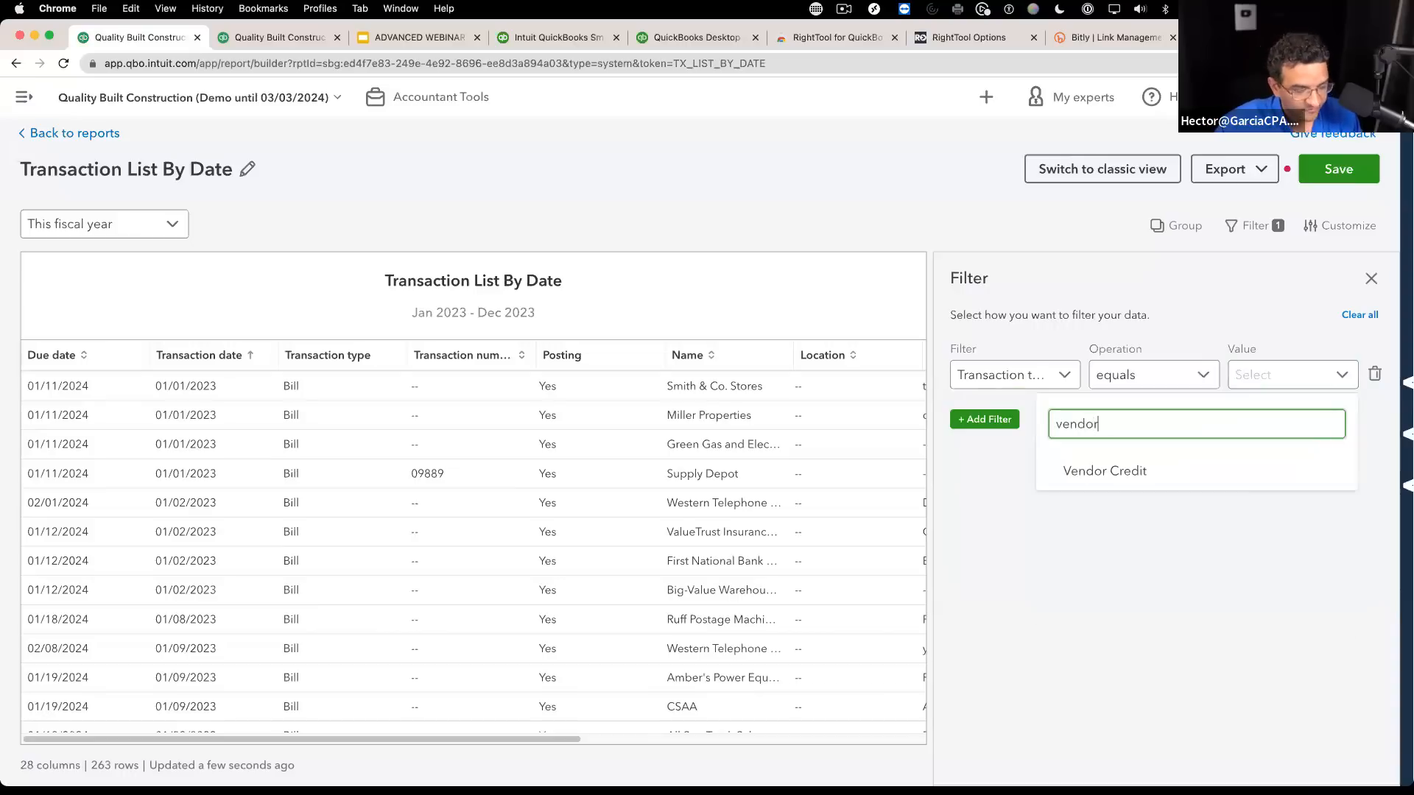
left_click(1134, 471)
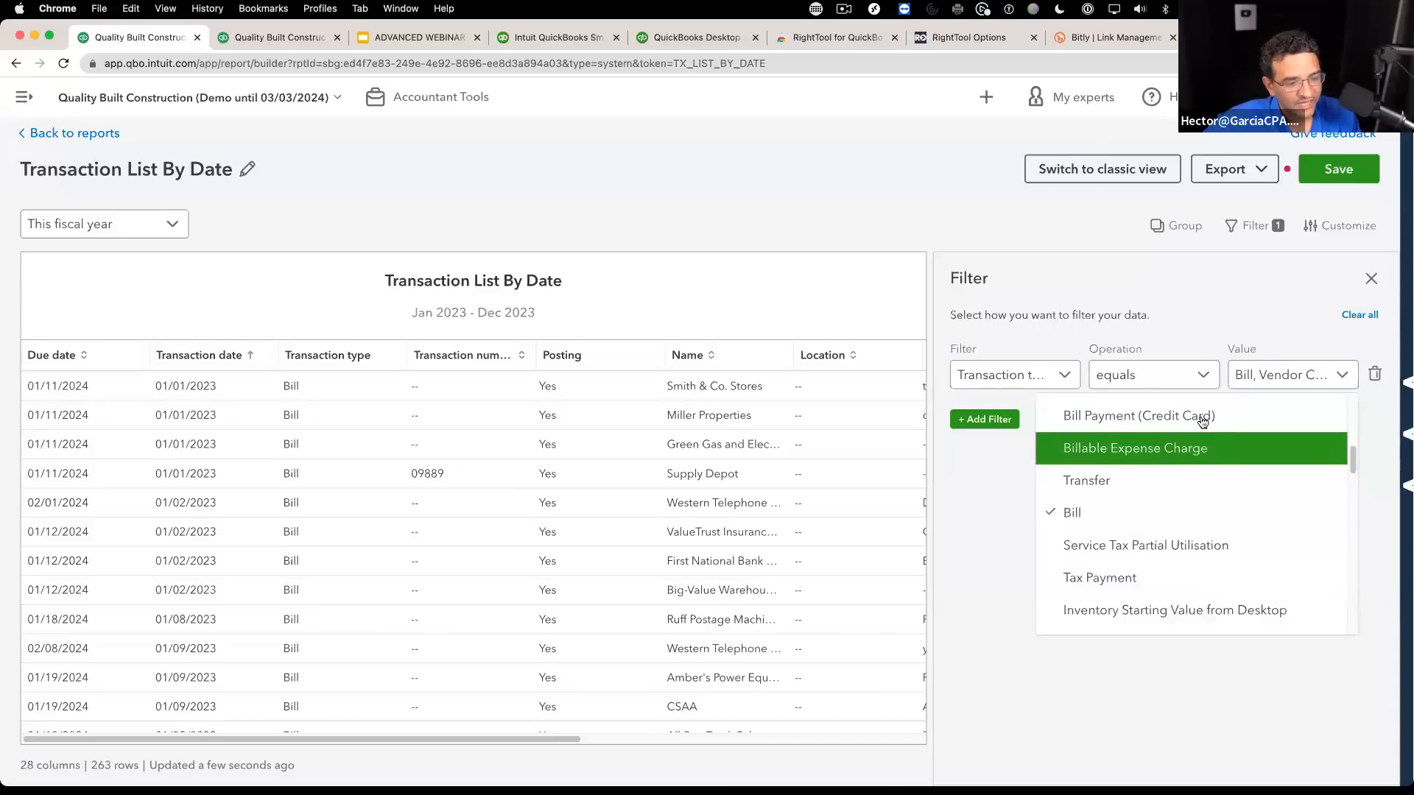
left_click(1243, 315)
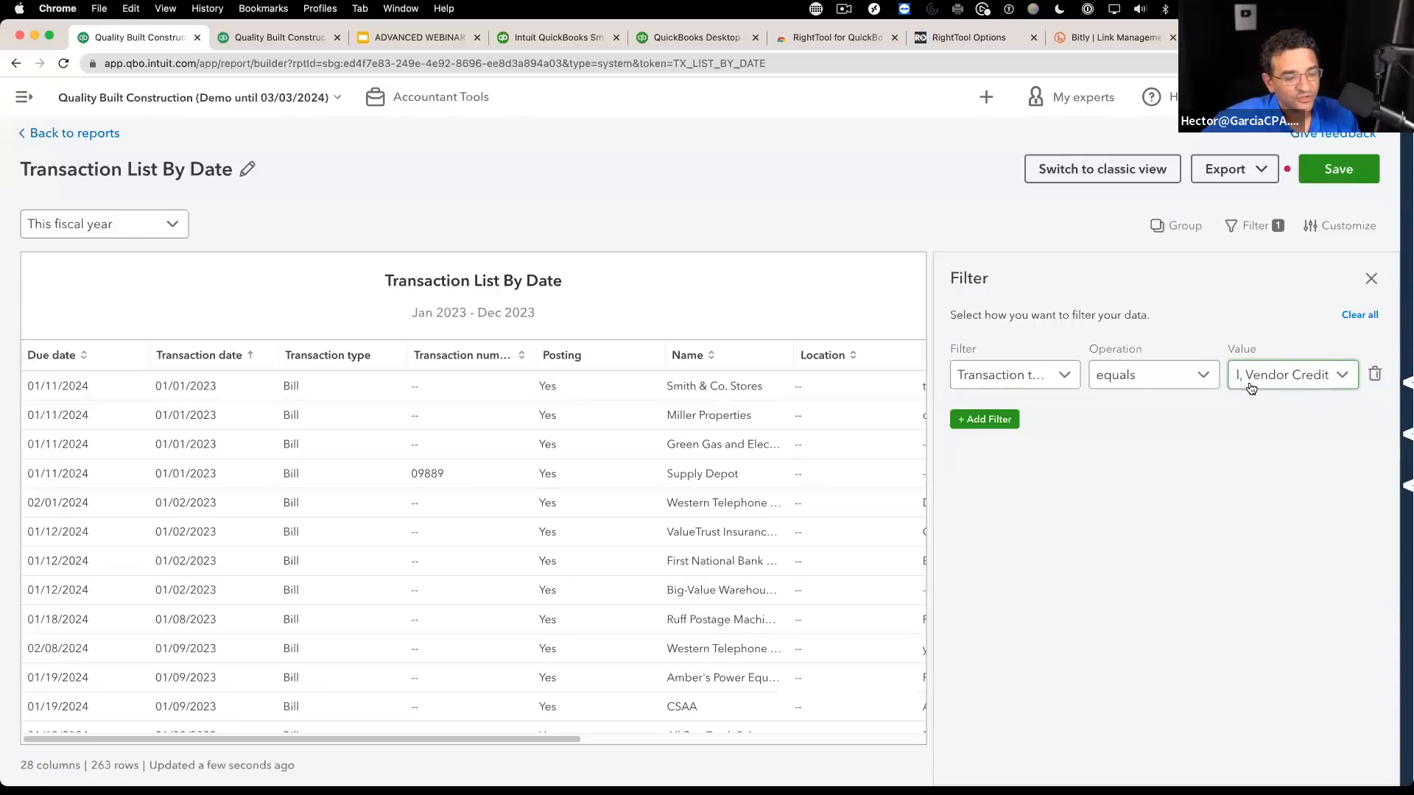
scroll(319, 580, "down", 15)
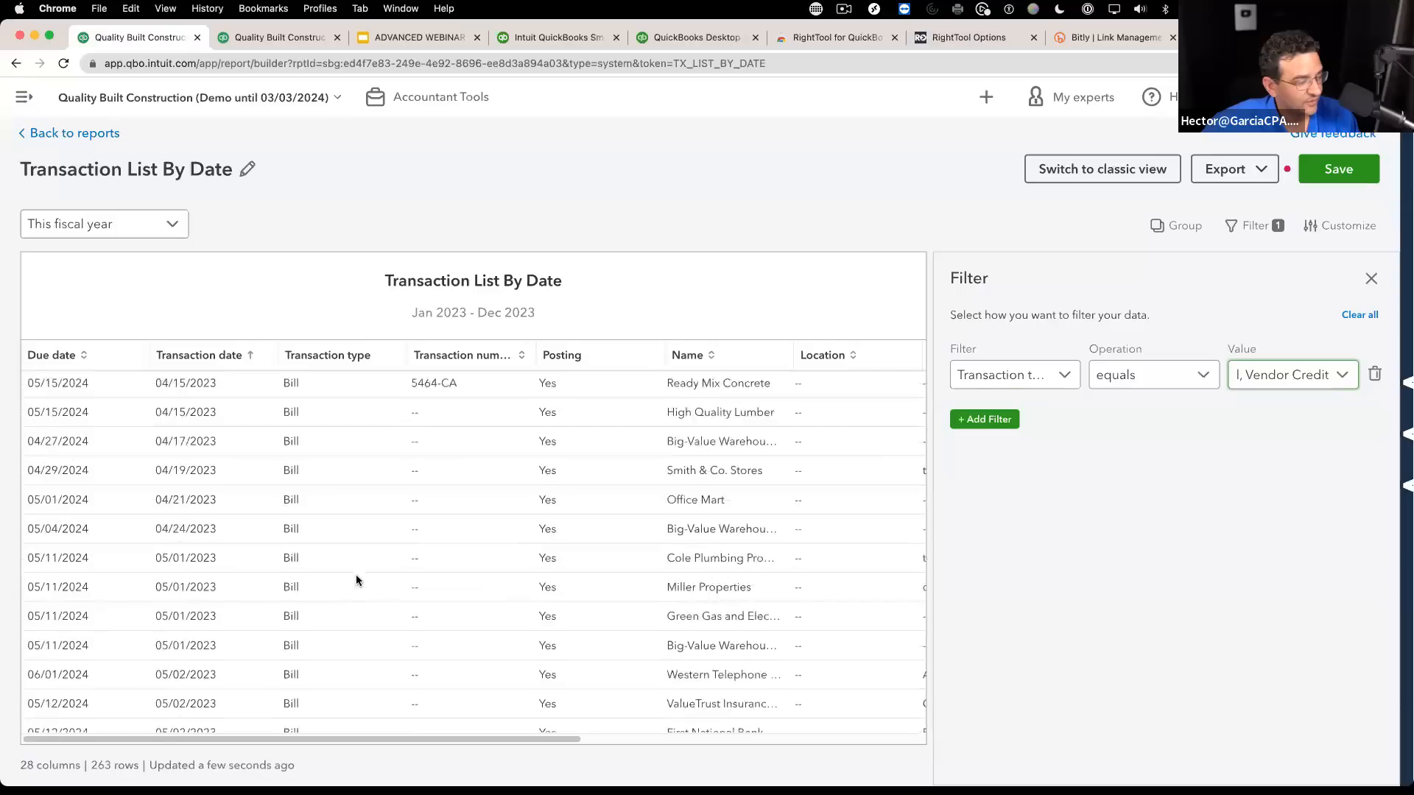
scroll(355, 580, "up", 10)
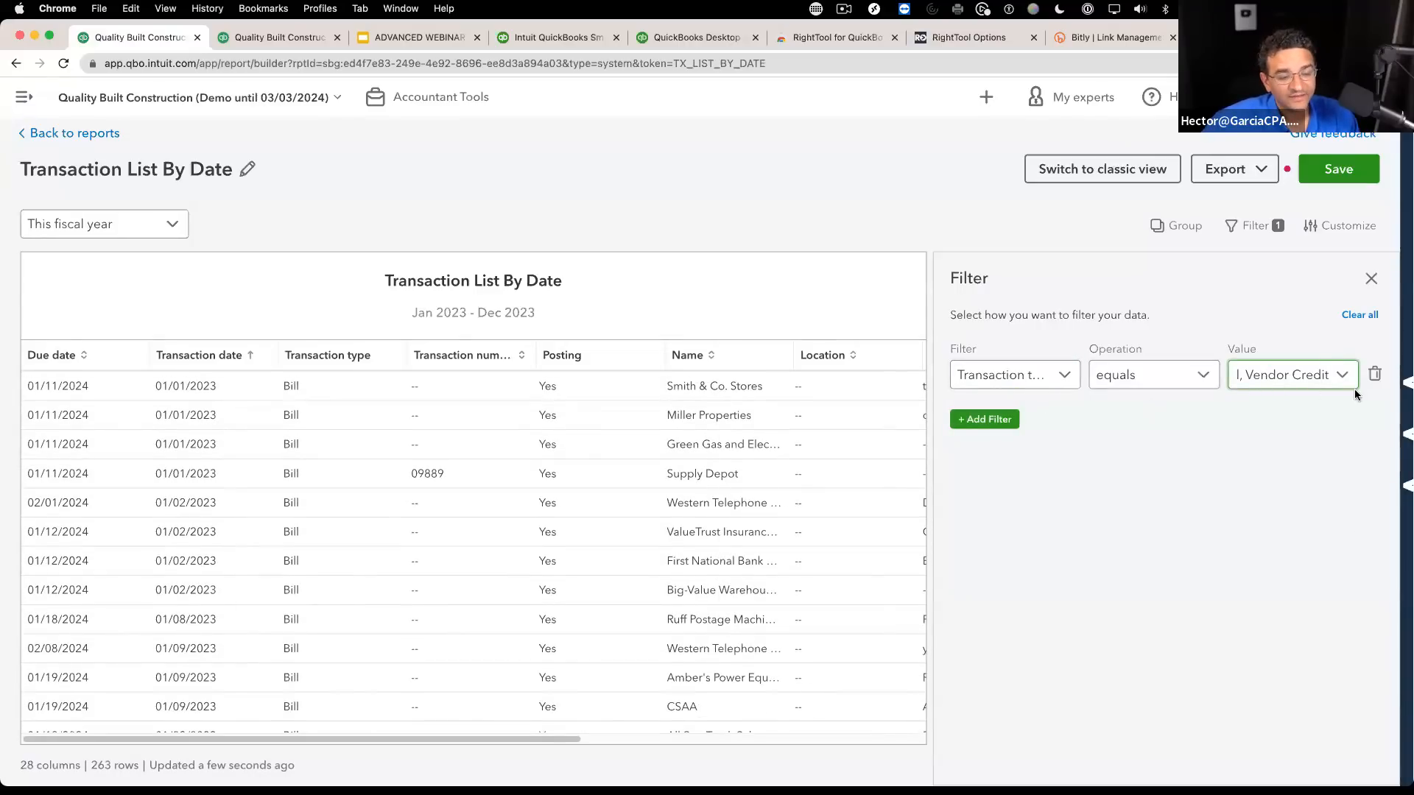
Step: Delete the existing filter and create a new one where Transaction type not equals Invoice
left_click(1377, 375)
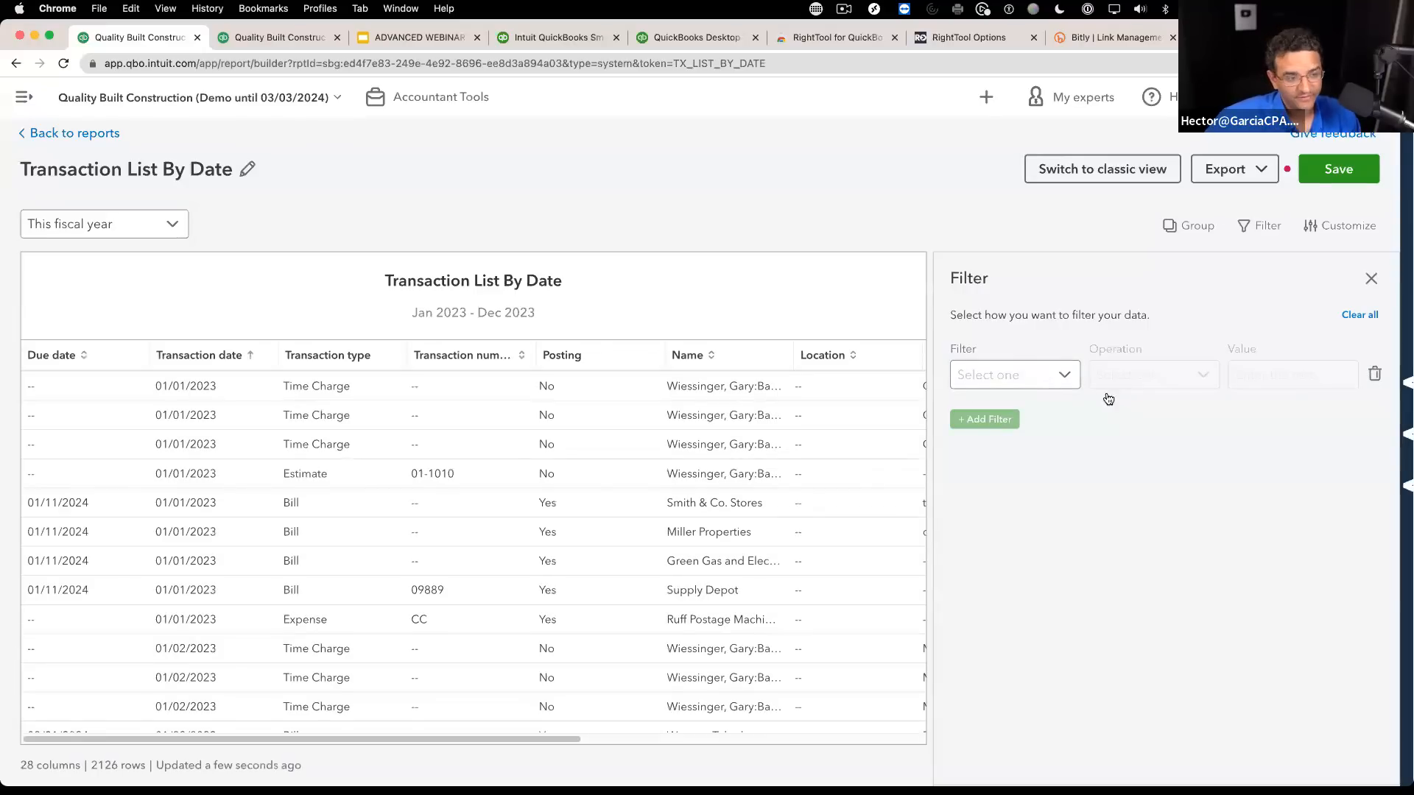
left_click(1065, 375)
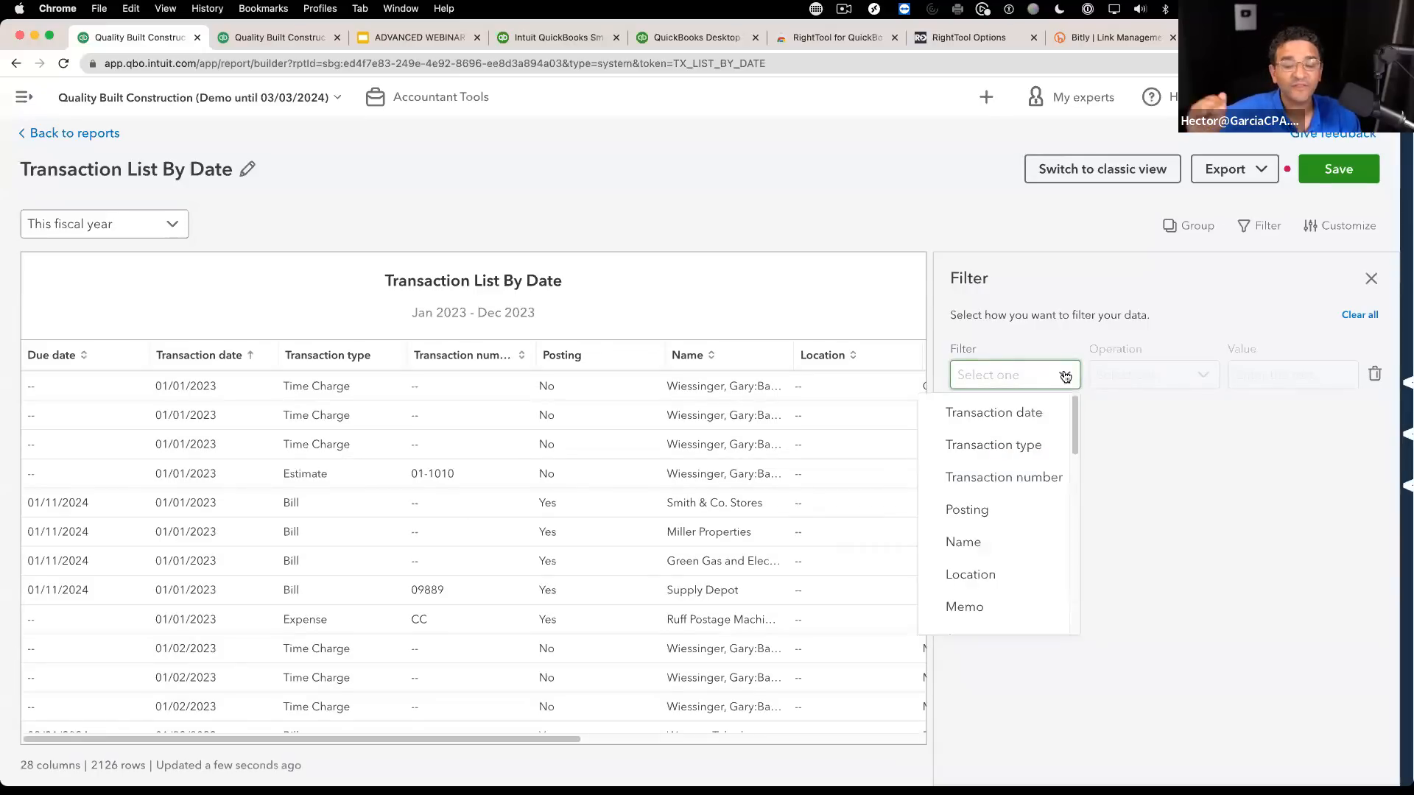
left_click(1032, 445)
left_click(1208, 374)
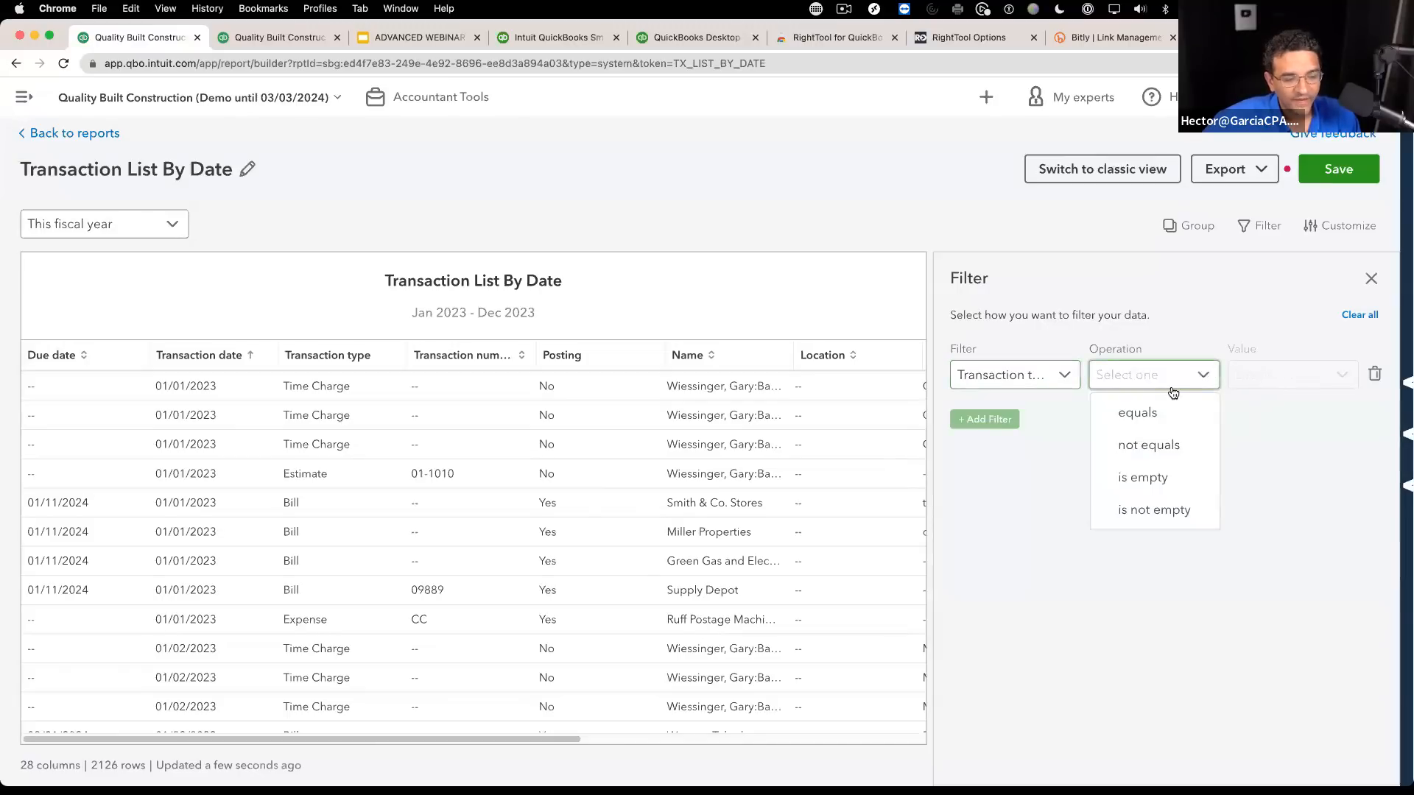
left_click(1165, 452)
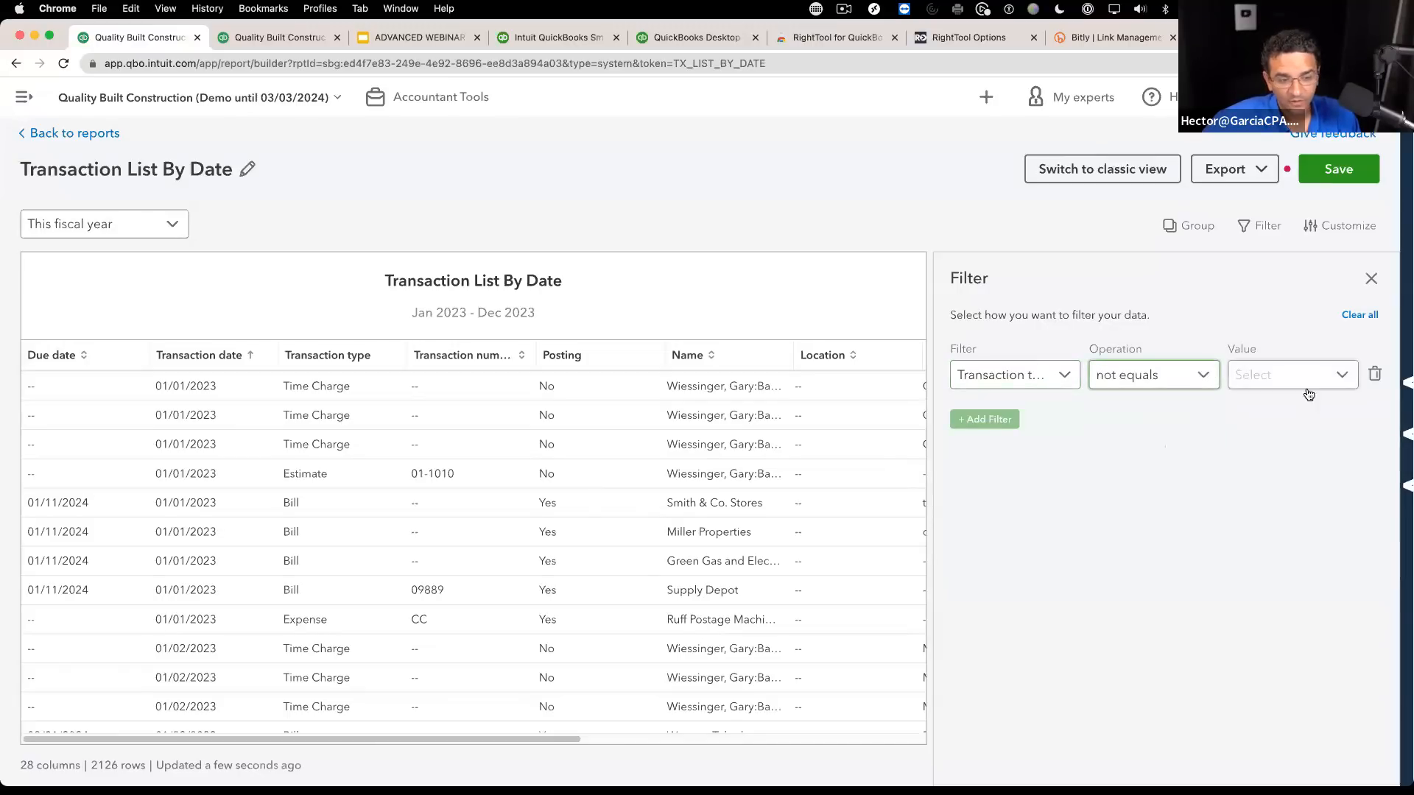
left_click(1342, 375)
scroll(1186, 515, "down", 5)
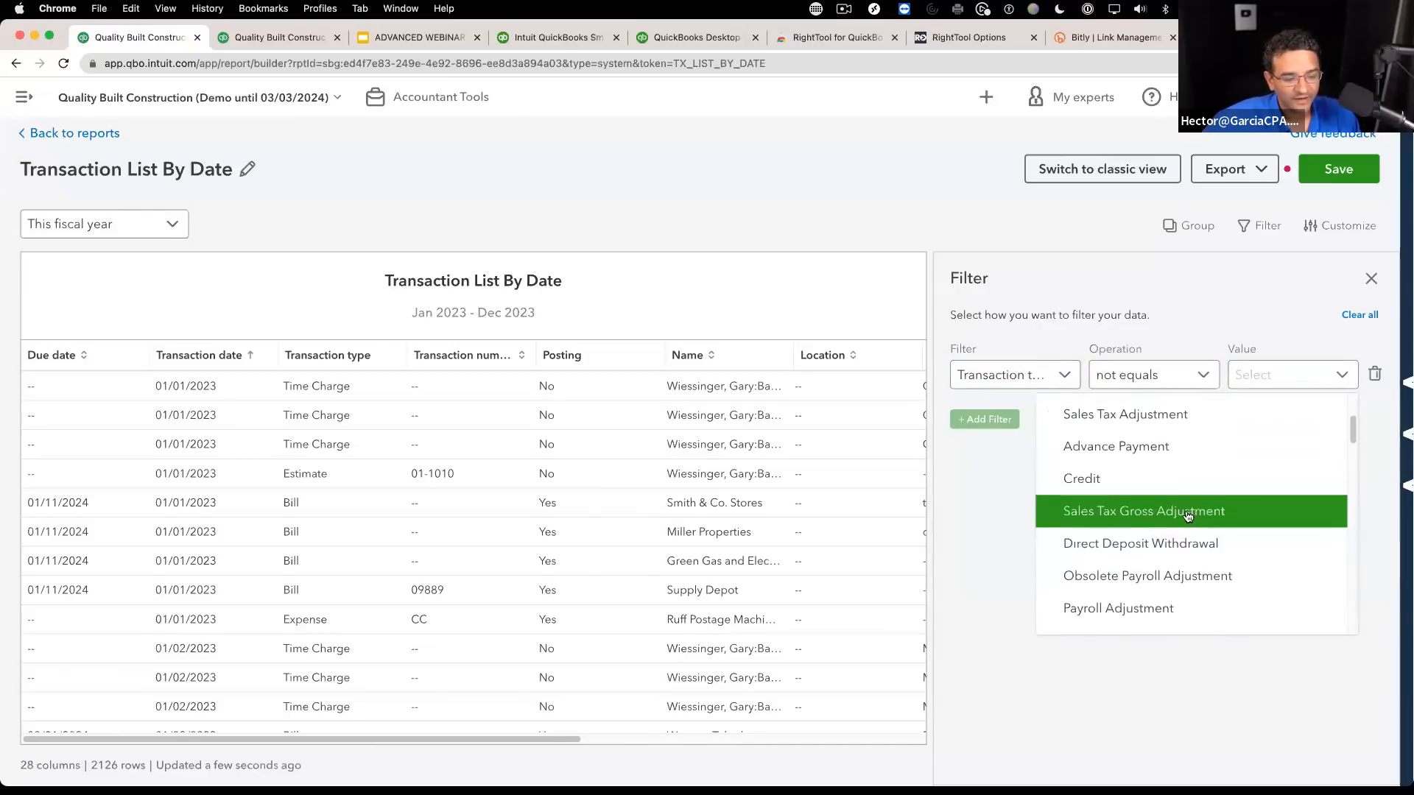
scroll(1147, 578, "down", 3)
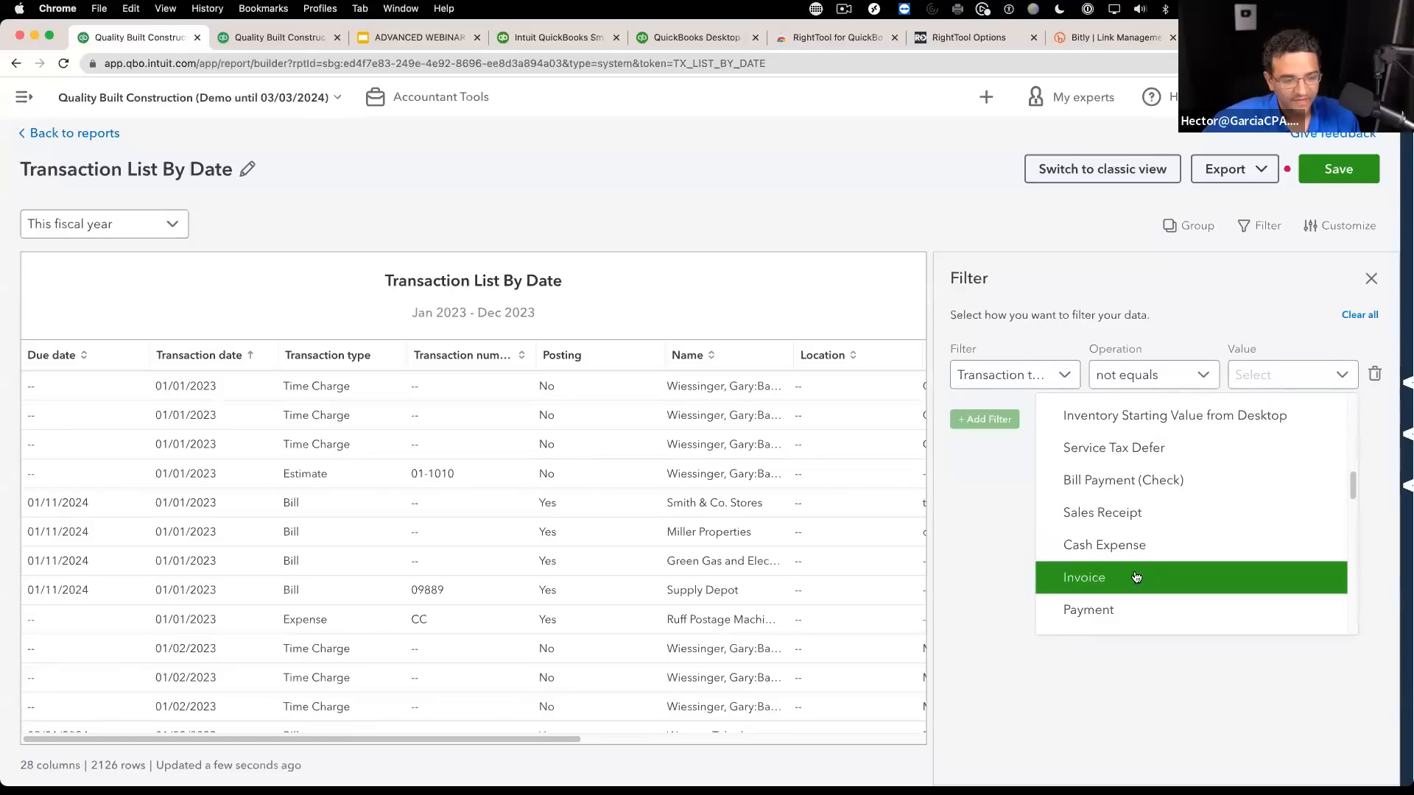
left_click(1147, 577)
left_click(1022, 524)
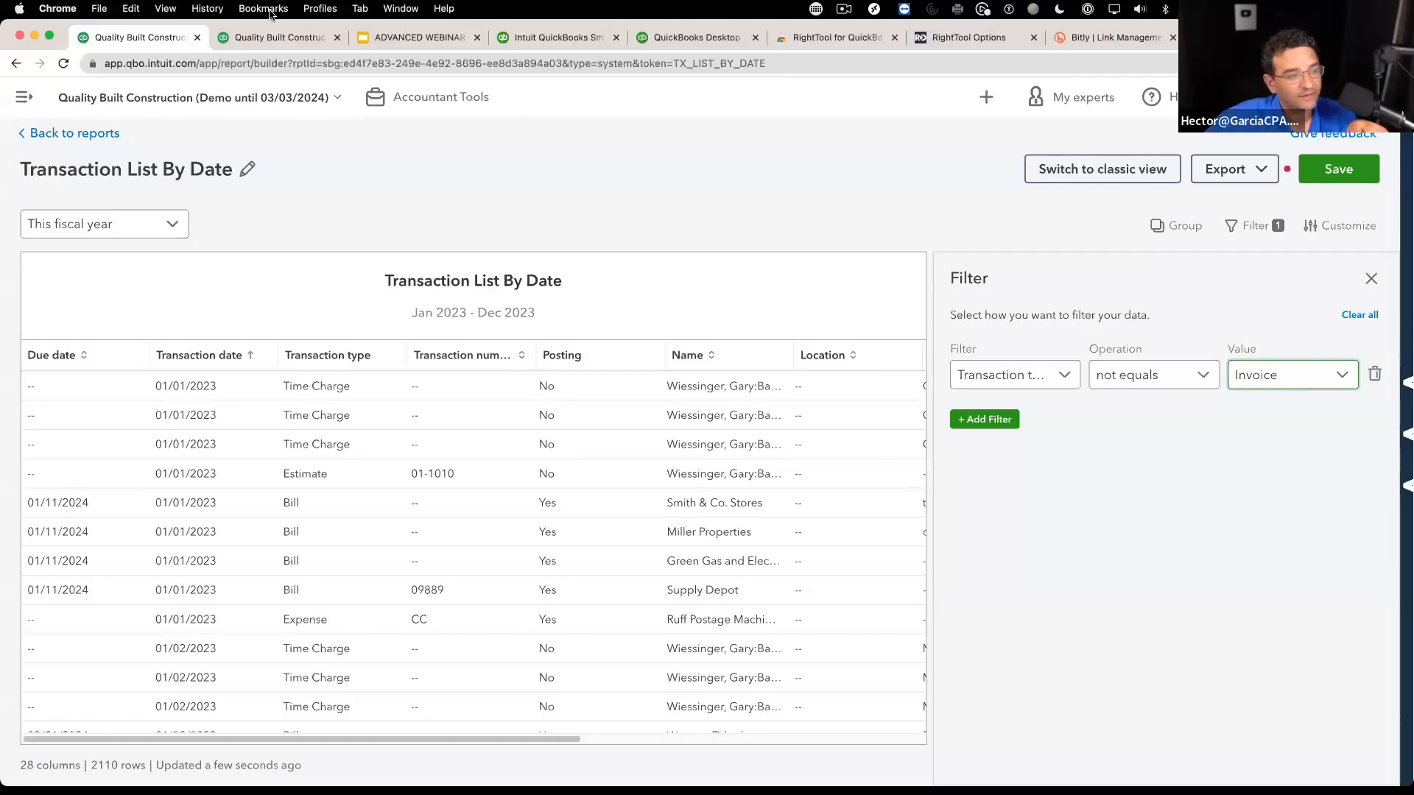
Step: Return to the classic Transaction List by Date report and open the Filter section of its customization options
left_click(260, 37)
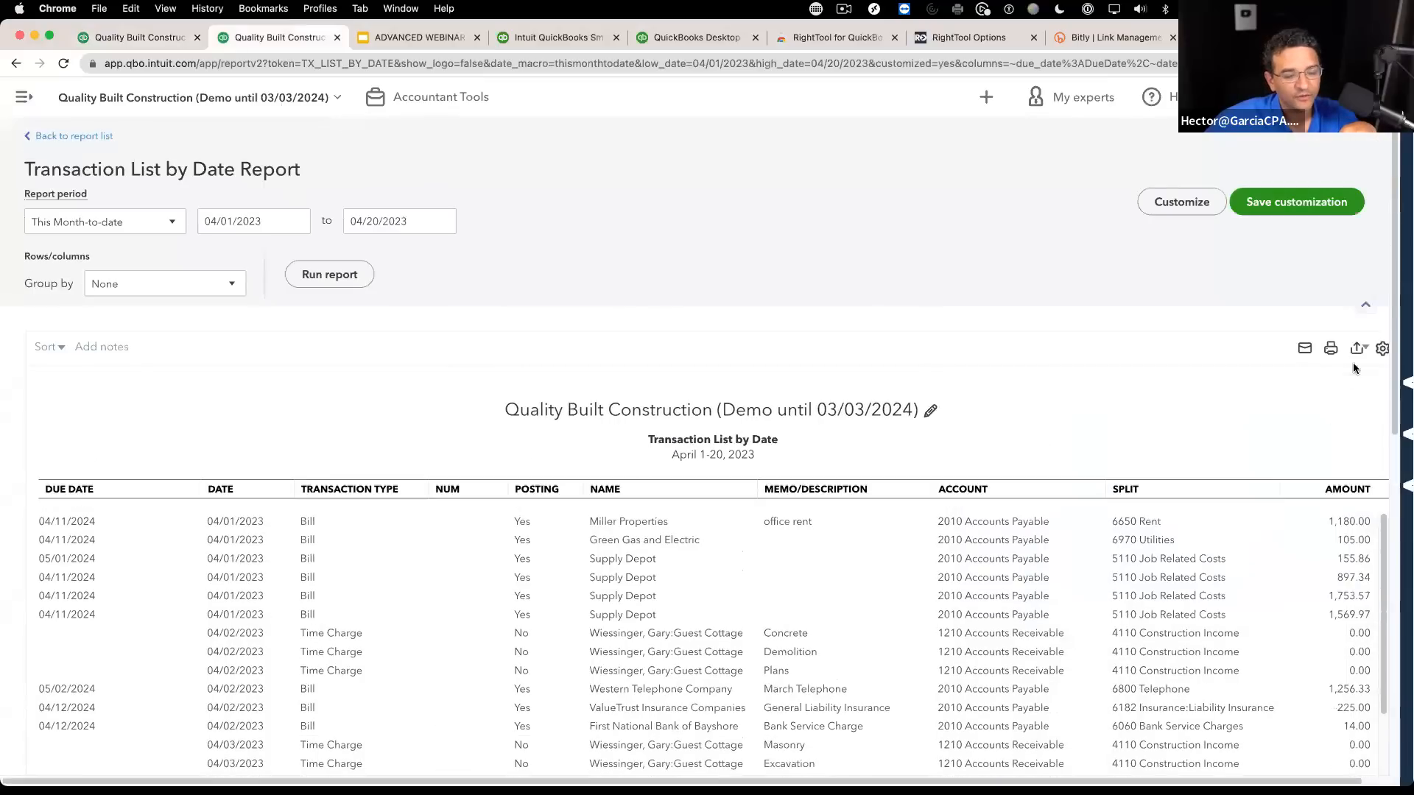
left_click(1382, 350)
left_click(1298, 324)
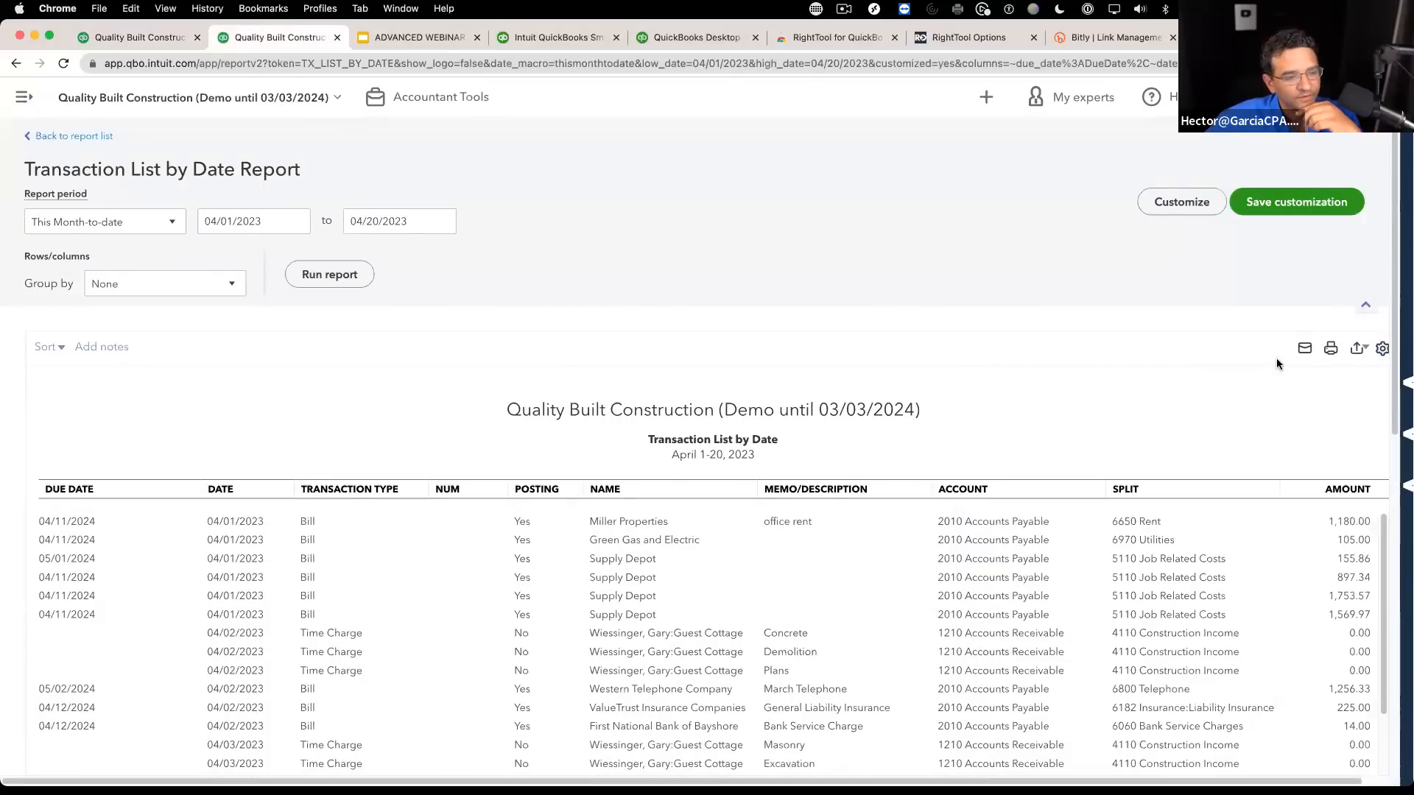
left_click(1163, 208)
scroll(1086, 585, "down", 8)
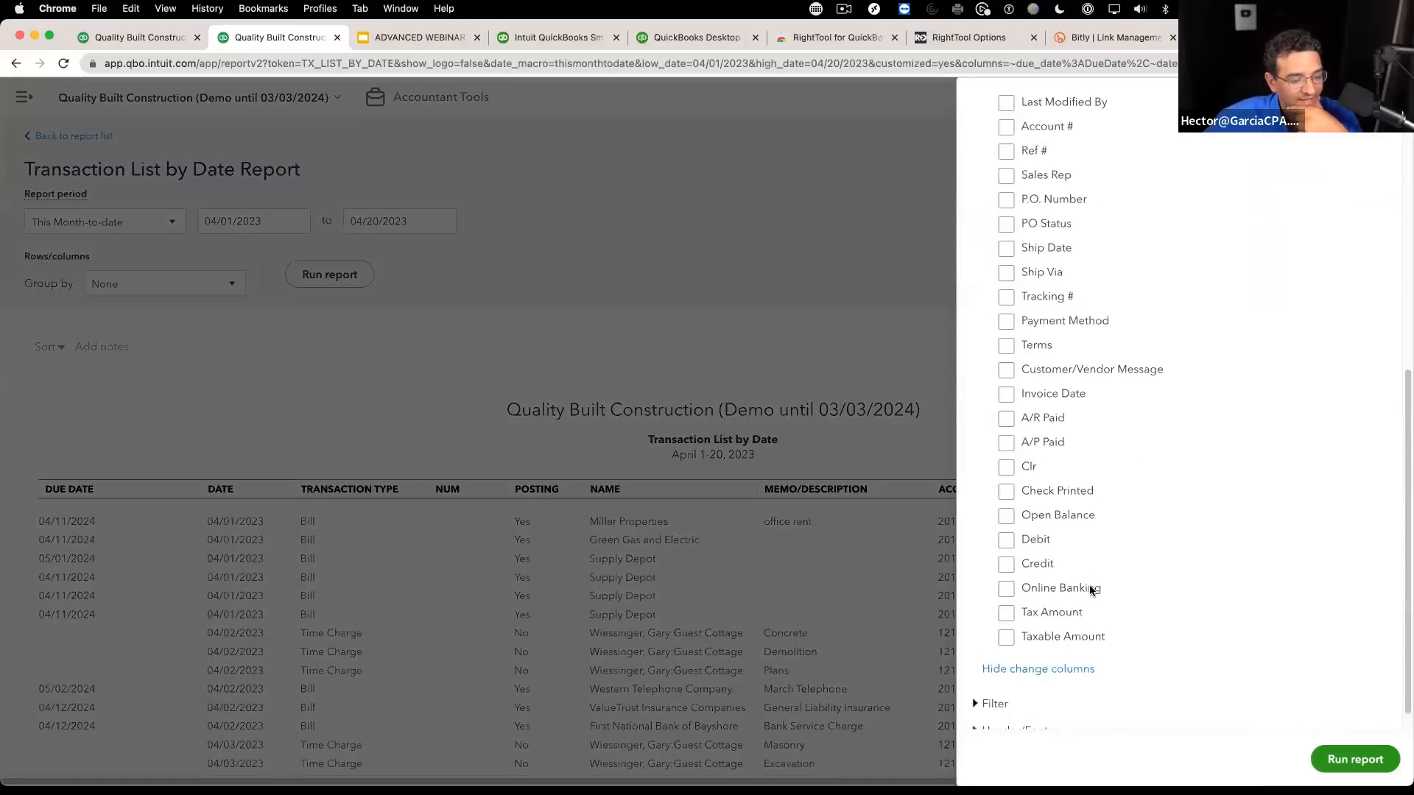
left_click(994, 674)
scroll(1031, 368, "down", 7)
scroll(1001, 253, "up", 1)
Step: Enable the classic report's Transaction Type filter, select Bill and Vendor Credit, and close the customization without running the report
left_click(991, 225)
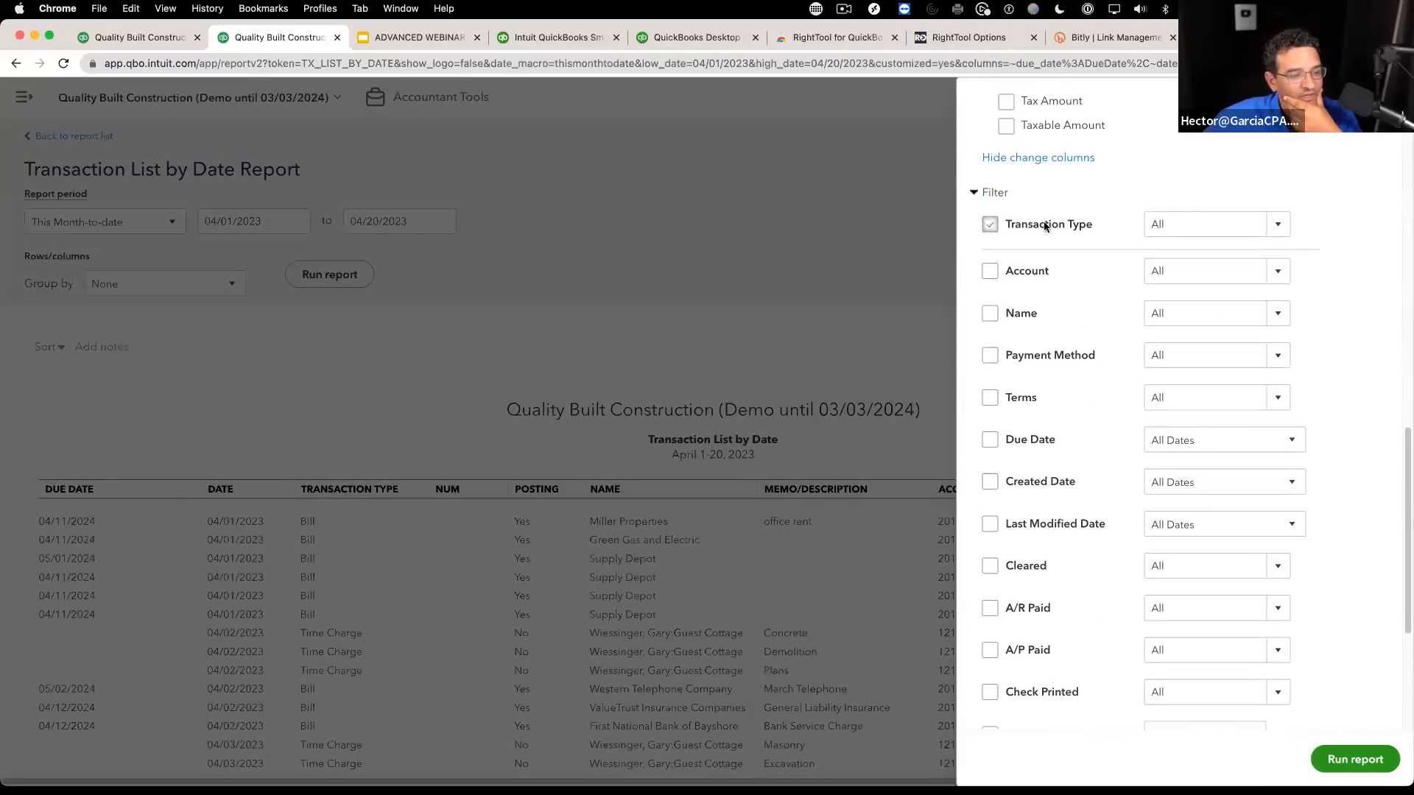
left_click(1280, 227)
scroll(1252, 395, "down", 3)
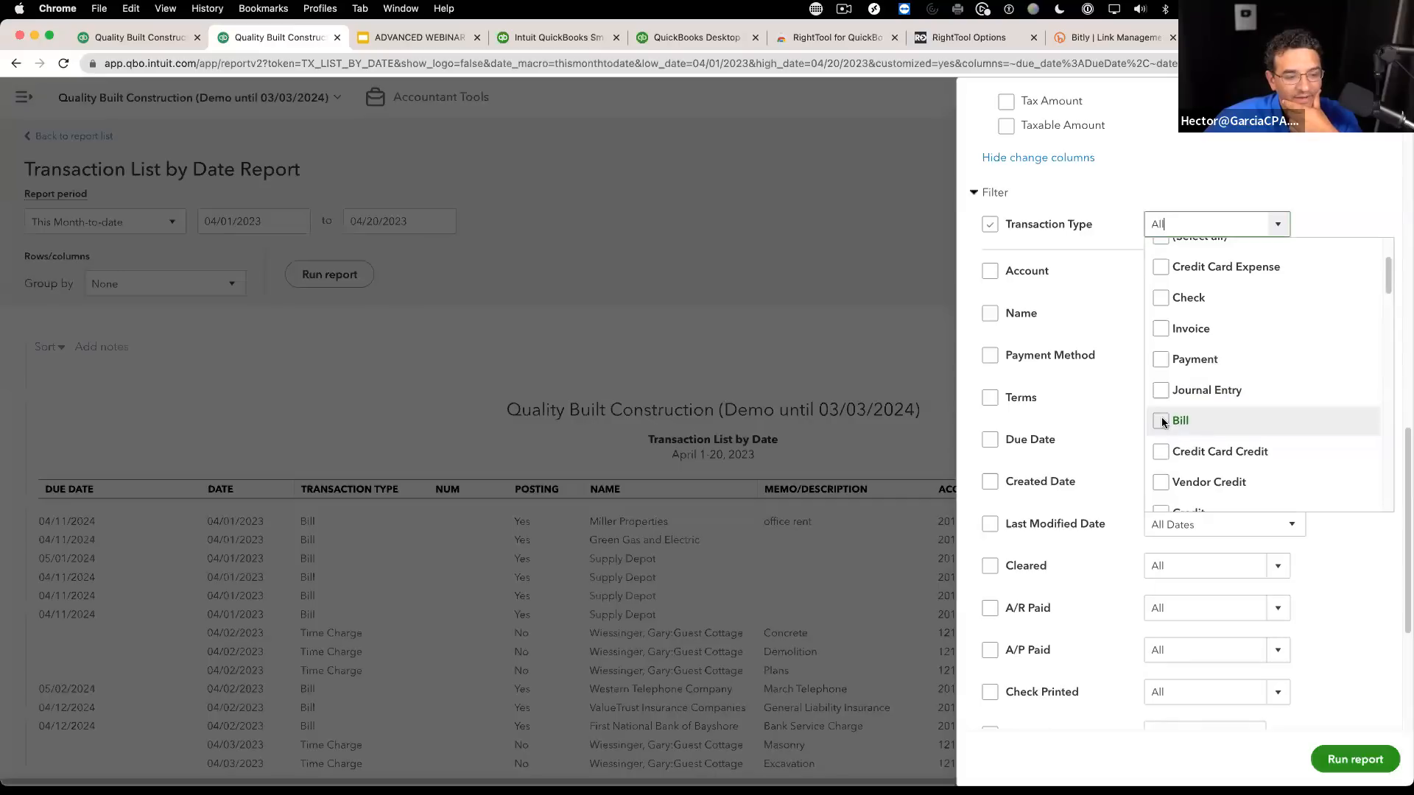
left_click(1162, 464)
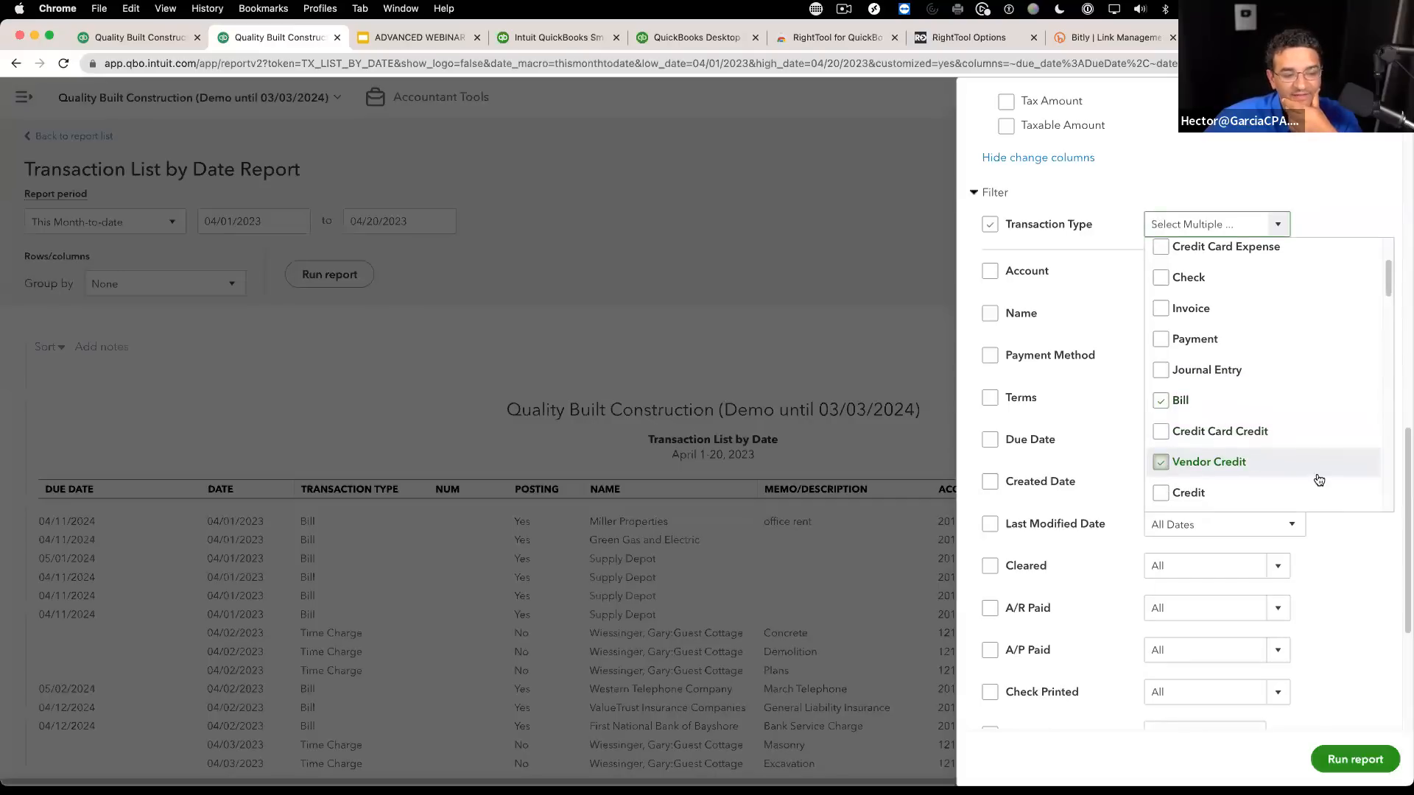
scroll(1274, 383, "up", 4)
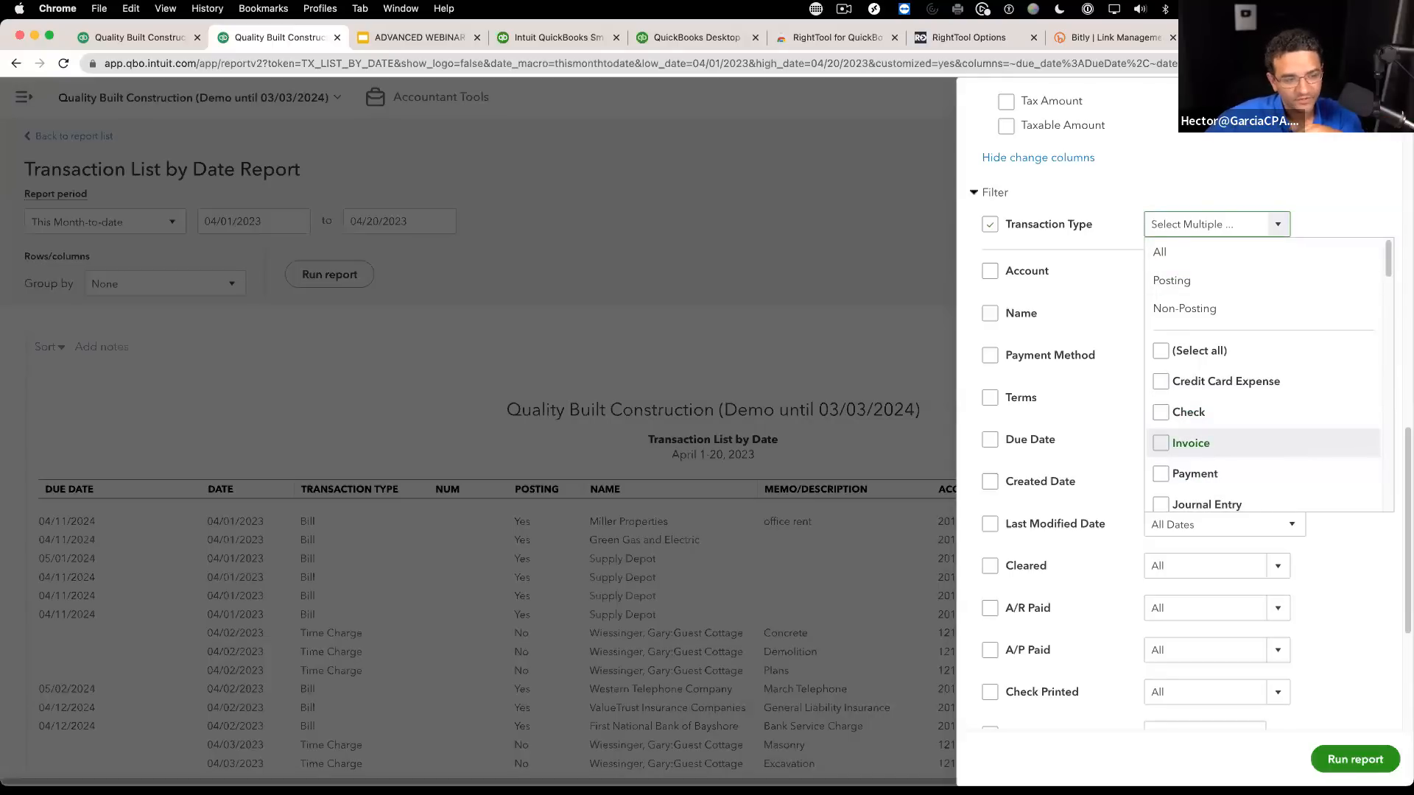
key("Escape")
left_click(898, 227)
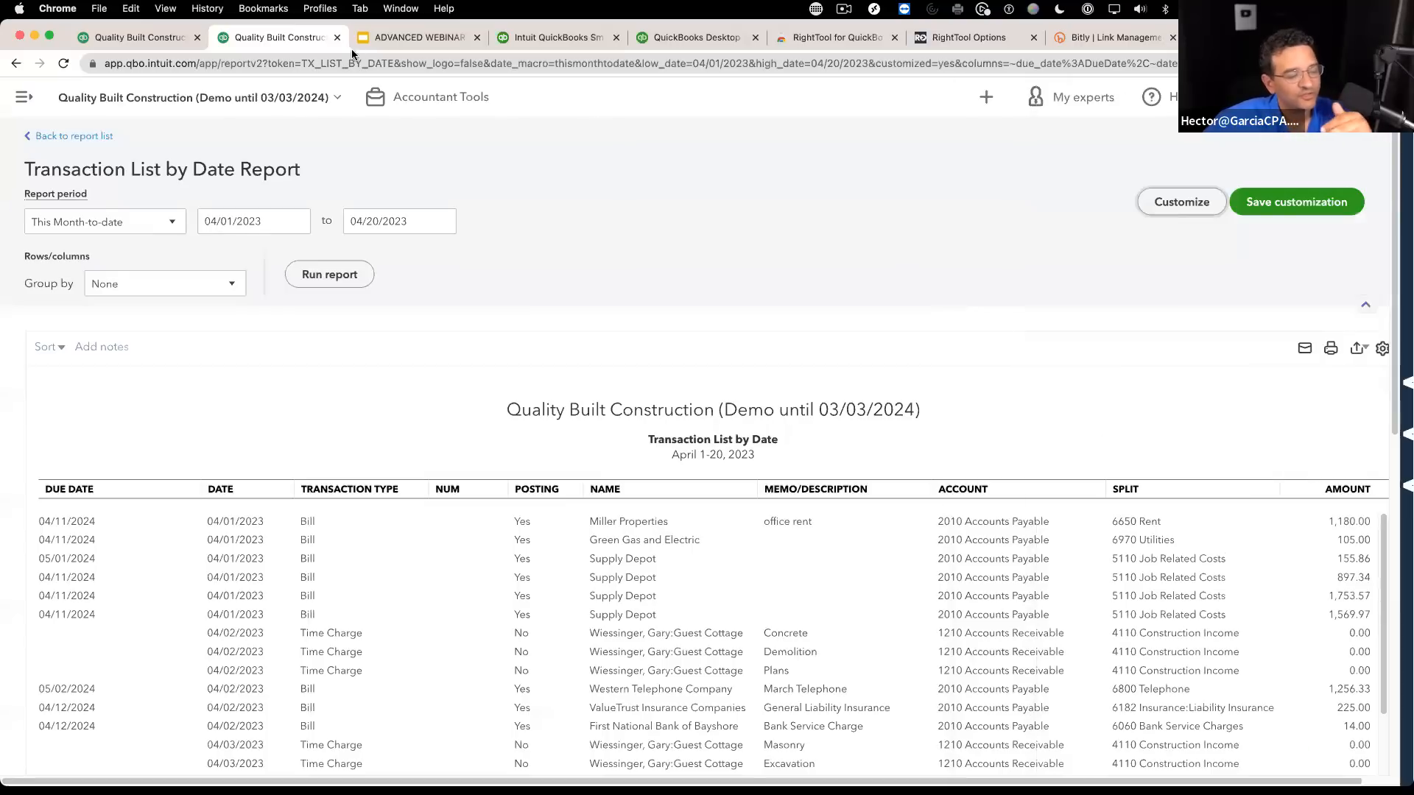
Step: Return to the enhanced report and set the Transaction type filter's operation to equals, keeping Invoice as the value
left_click(128, 39)
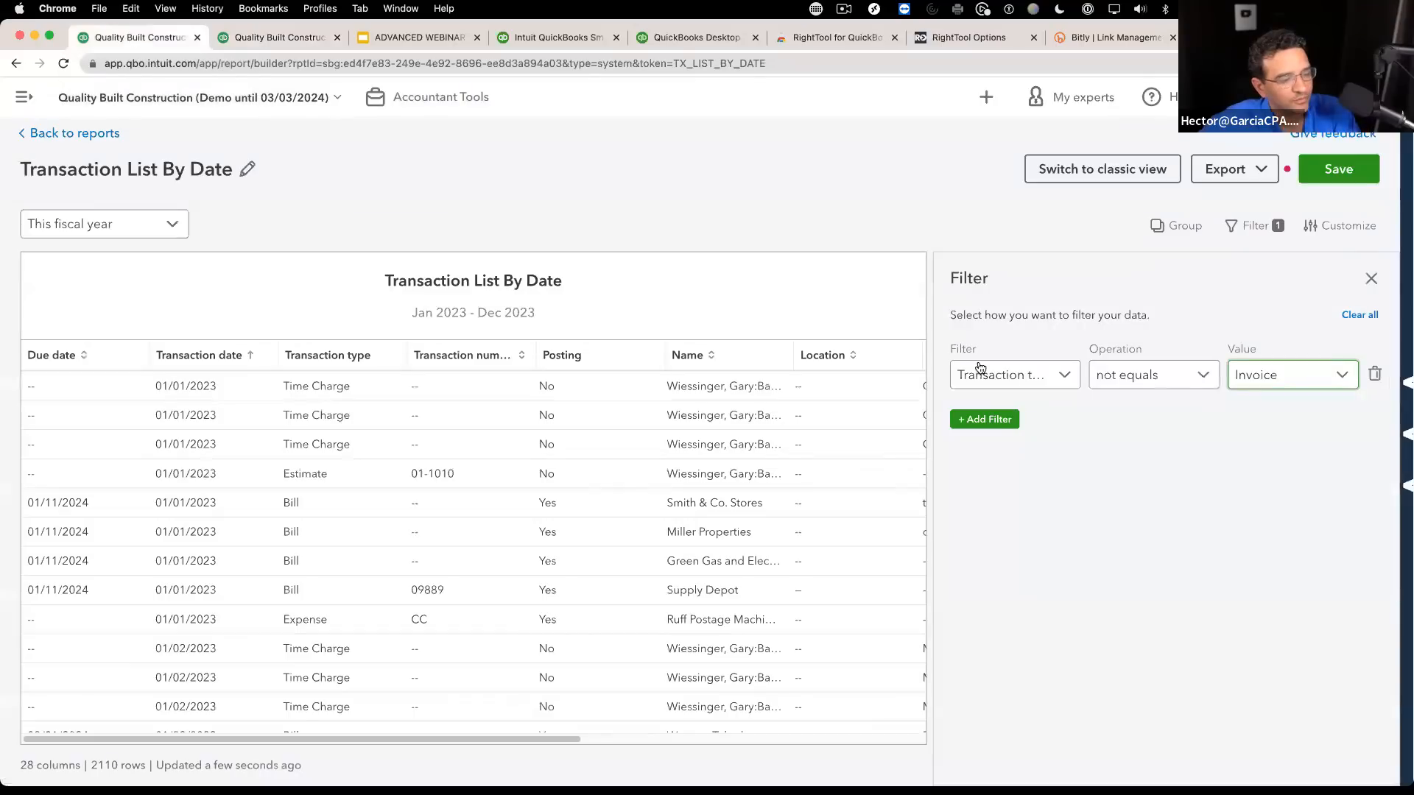
left_click(1334, 379)
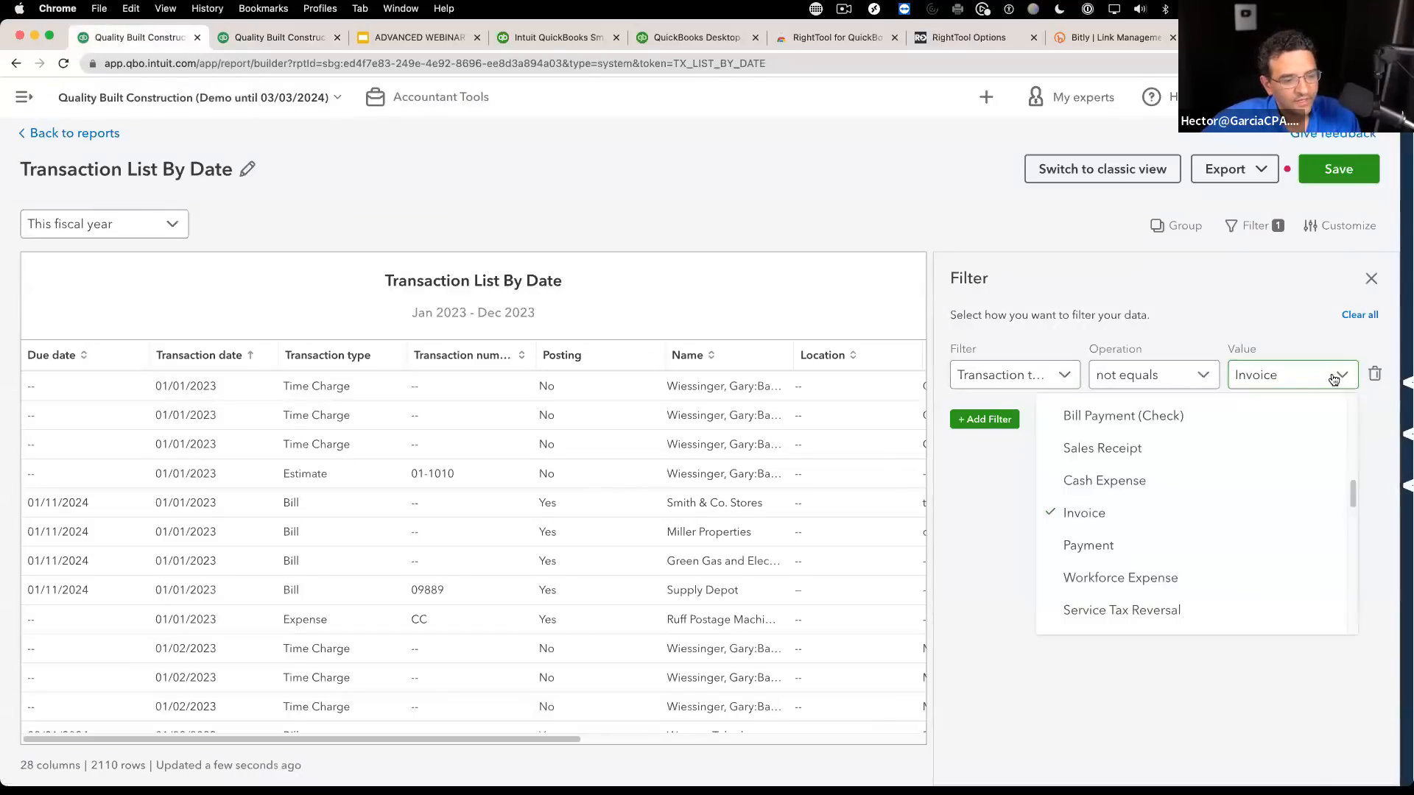
left_click(1160, 372)
left_click(1159, 373)
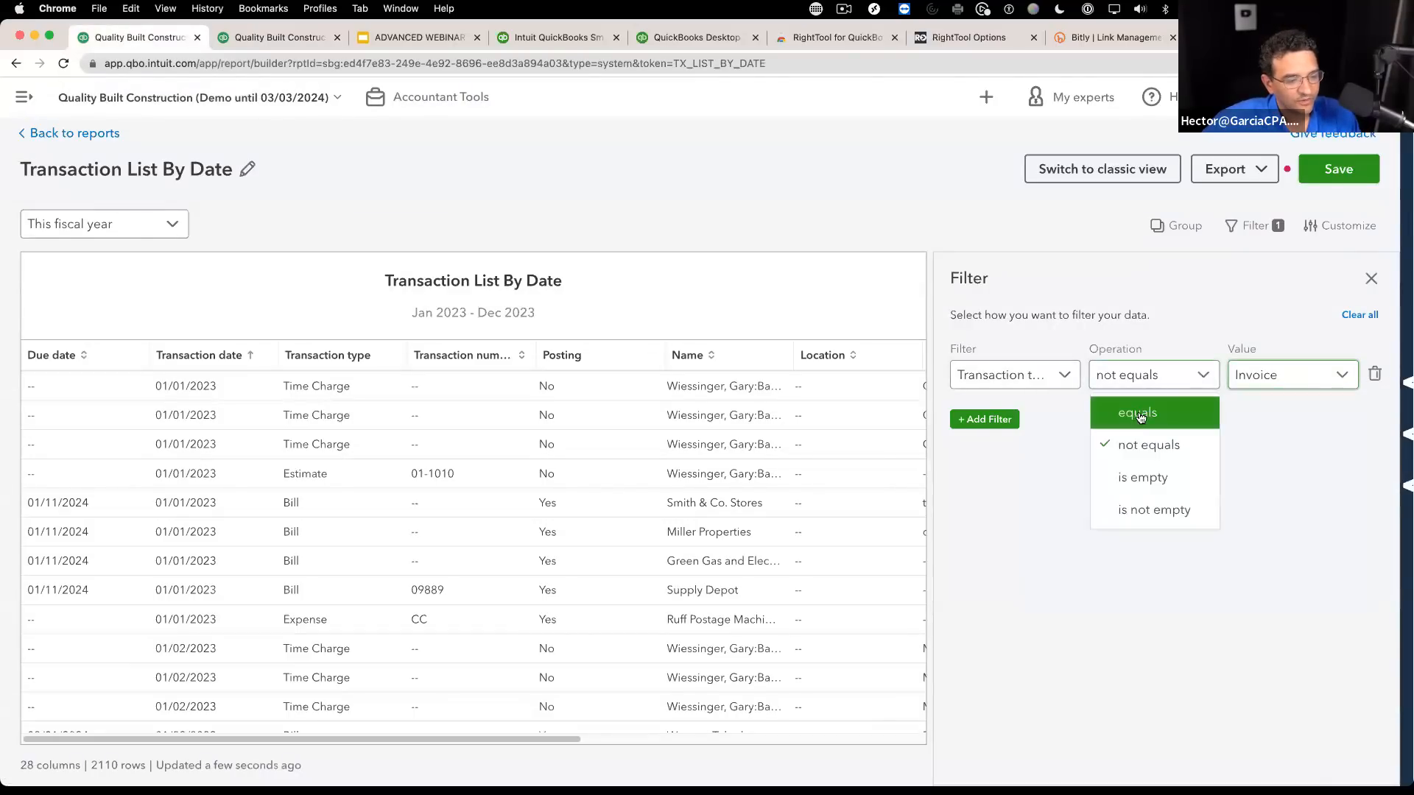
left_click(1136, 409)
left_click(1298, 382)
mouse_move(1353, 495)
left_mouse_down()
mouse_move(1354, 431)
mouse_move(1355, 499)
left_mouse_up()
left_click(1152, 322)
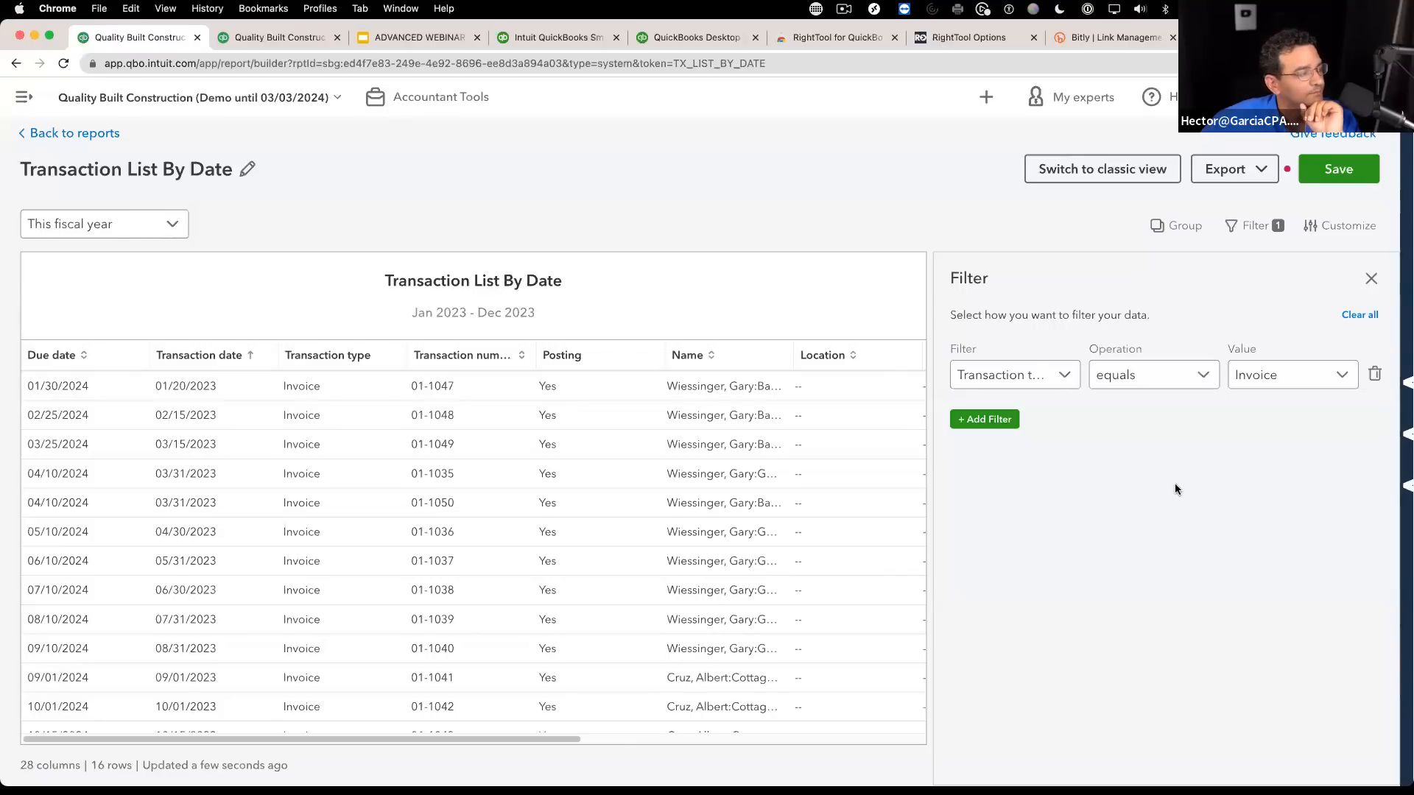
Step: Open the grouping options and group the filtered invoices by Transaction date by month
left_click(1177, 226)
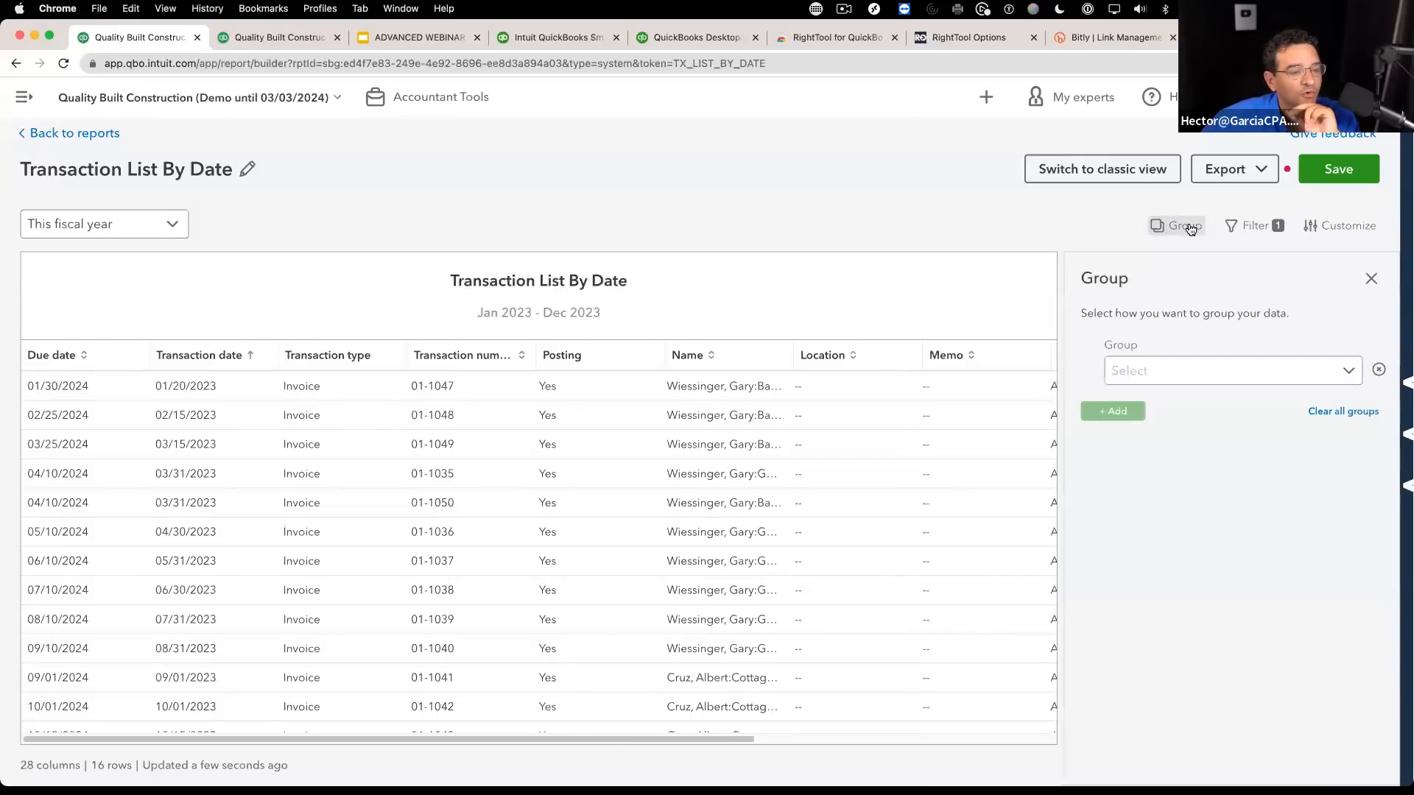
left_click(1186, 374)
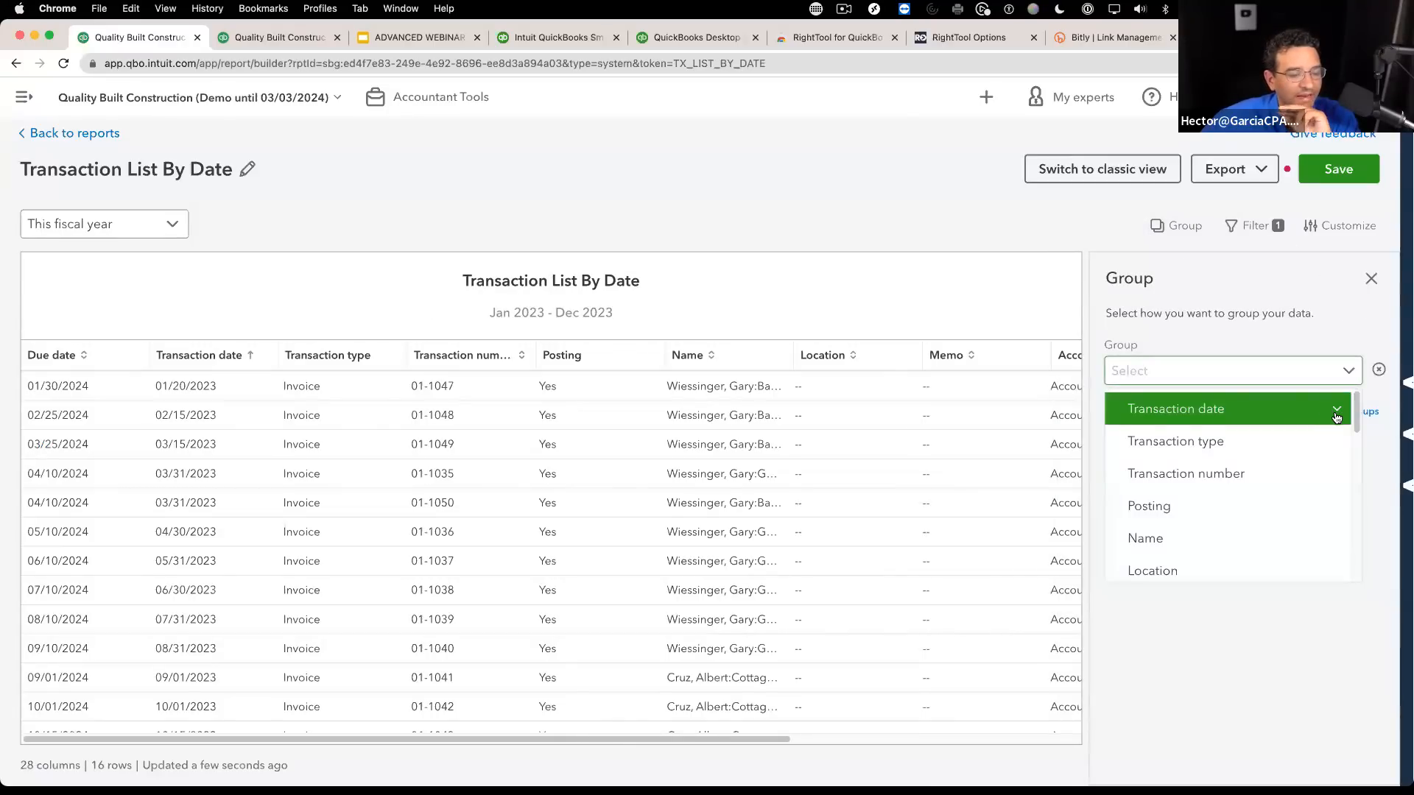
left_click_drag(1357, 413, 1357, 411)
left_click(1217, 407)
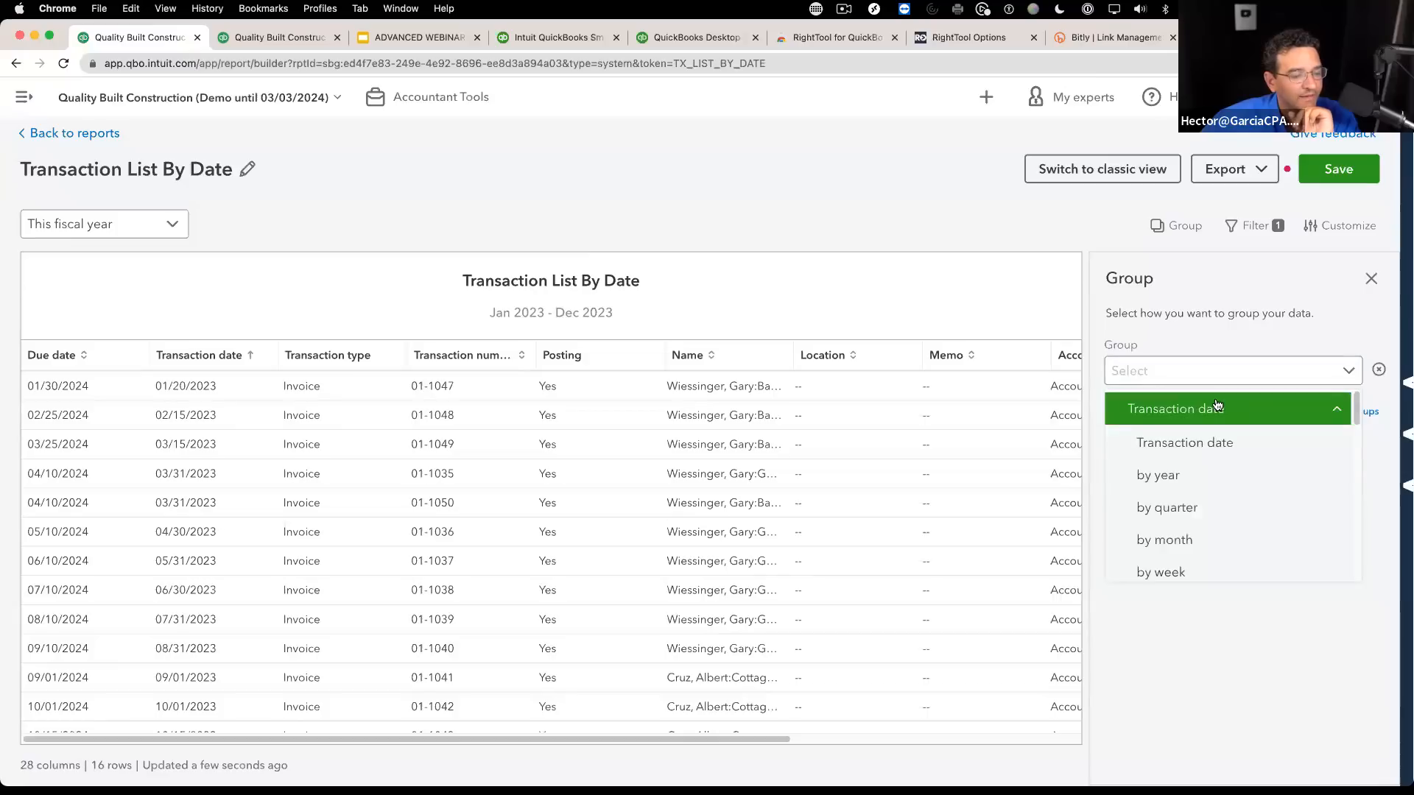
left_click(1183, 510)
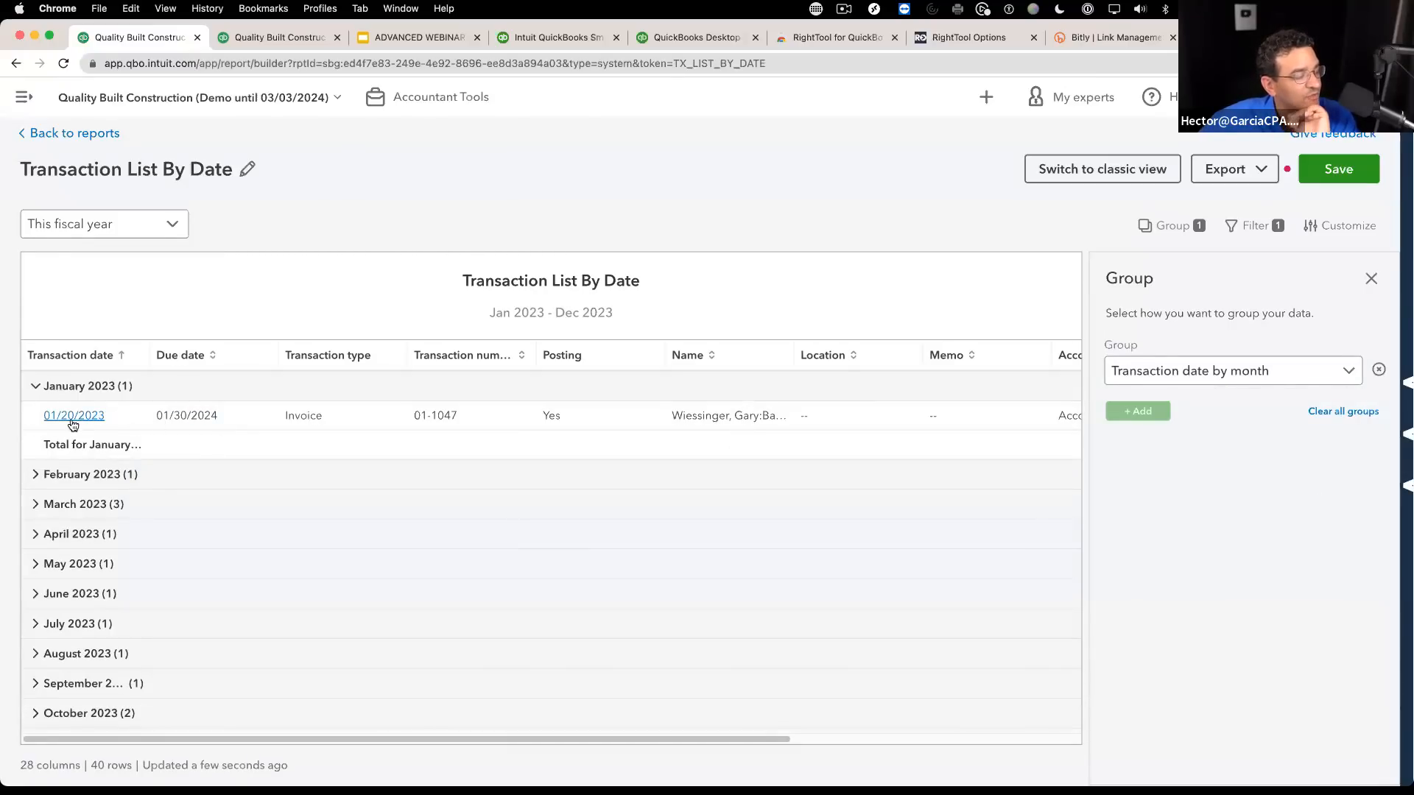
Step: Change the report grouping to Due date by month and collapse the January 2024 group
left_click(1172, 371)
scroll(1178, 412, "down", 2)
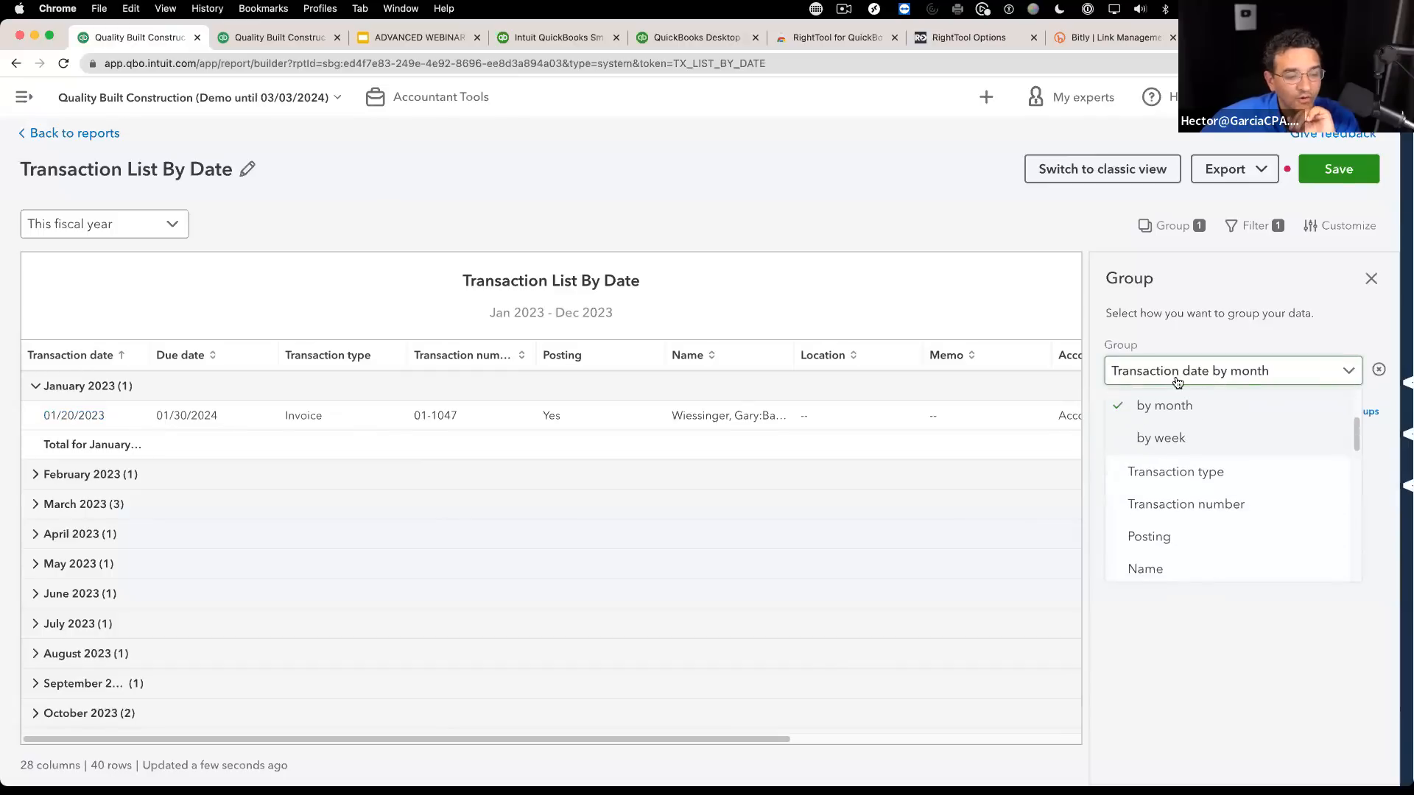
scroll(1230, 487, "up", 1)
scroll(1228, 493, "down", 3)
scroll(1228, 490, "down", 5)
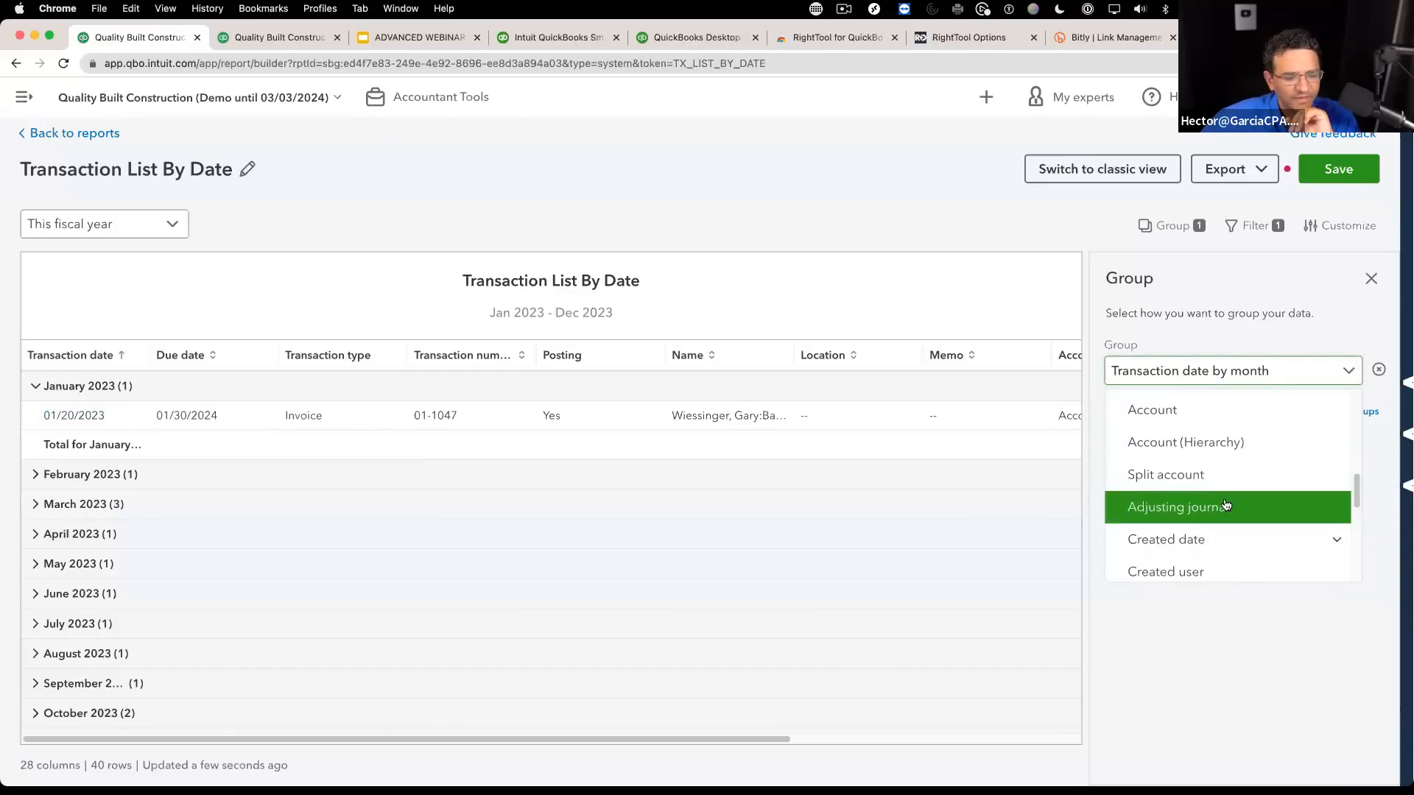
scroll(1223, 486, "down", 5)
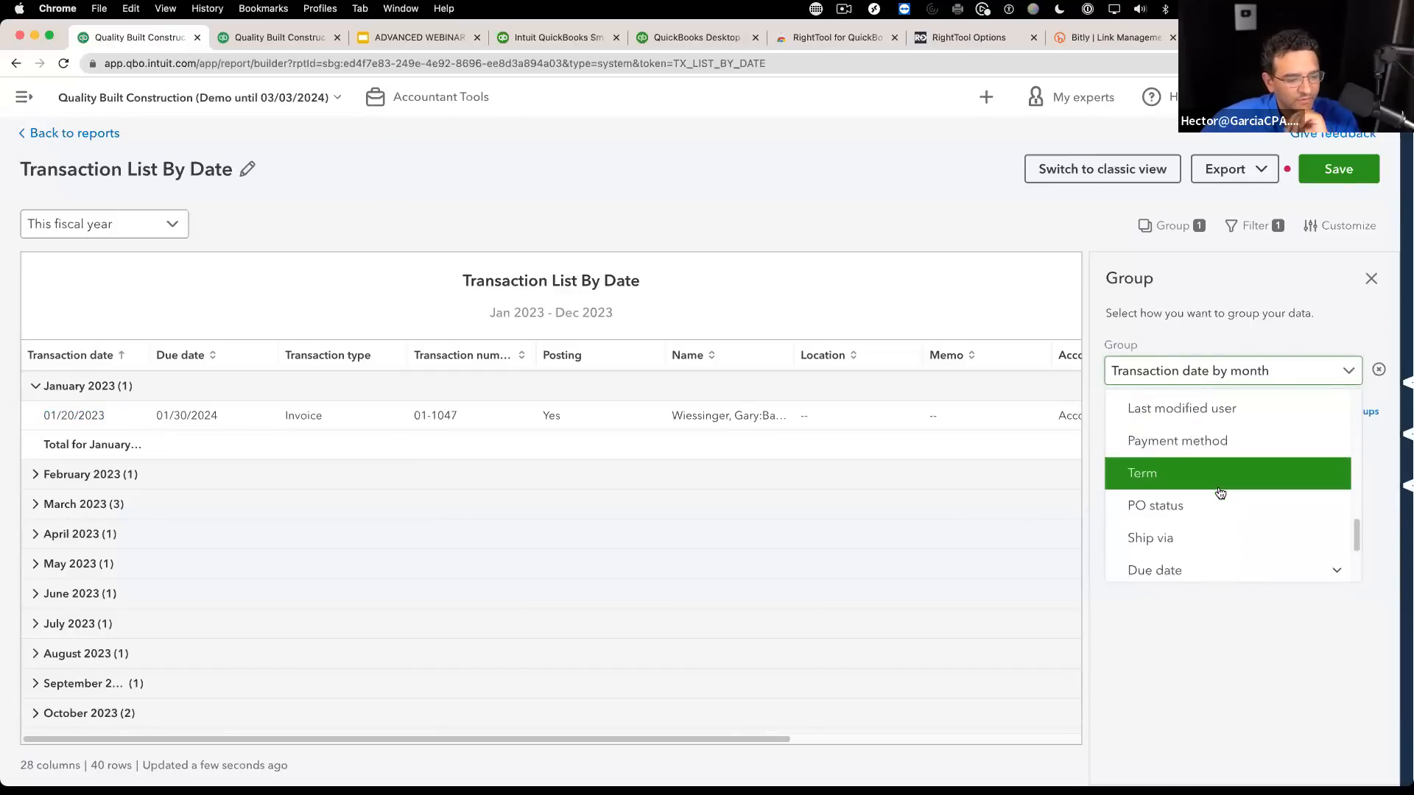
scroll(1190, 467, "up", 1)
left_click(1189, 467)
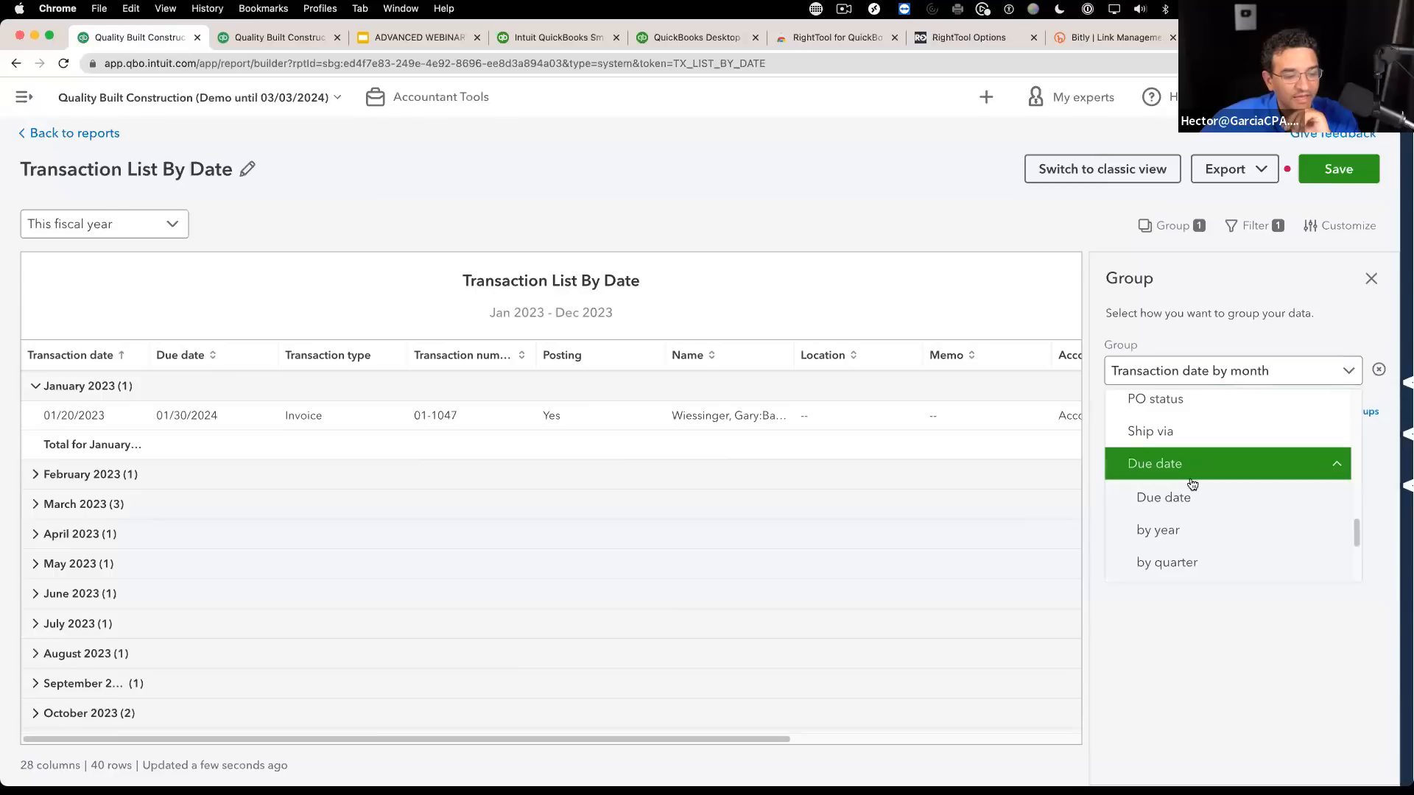
scroll(1200, 490, "down", 2)
left_click(1183, 492)
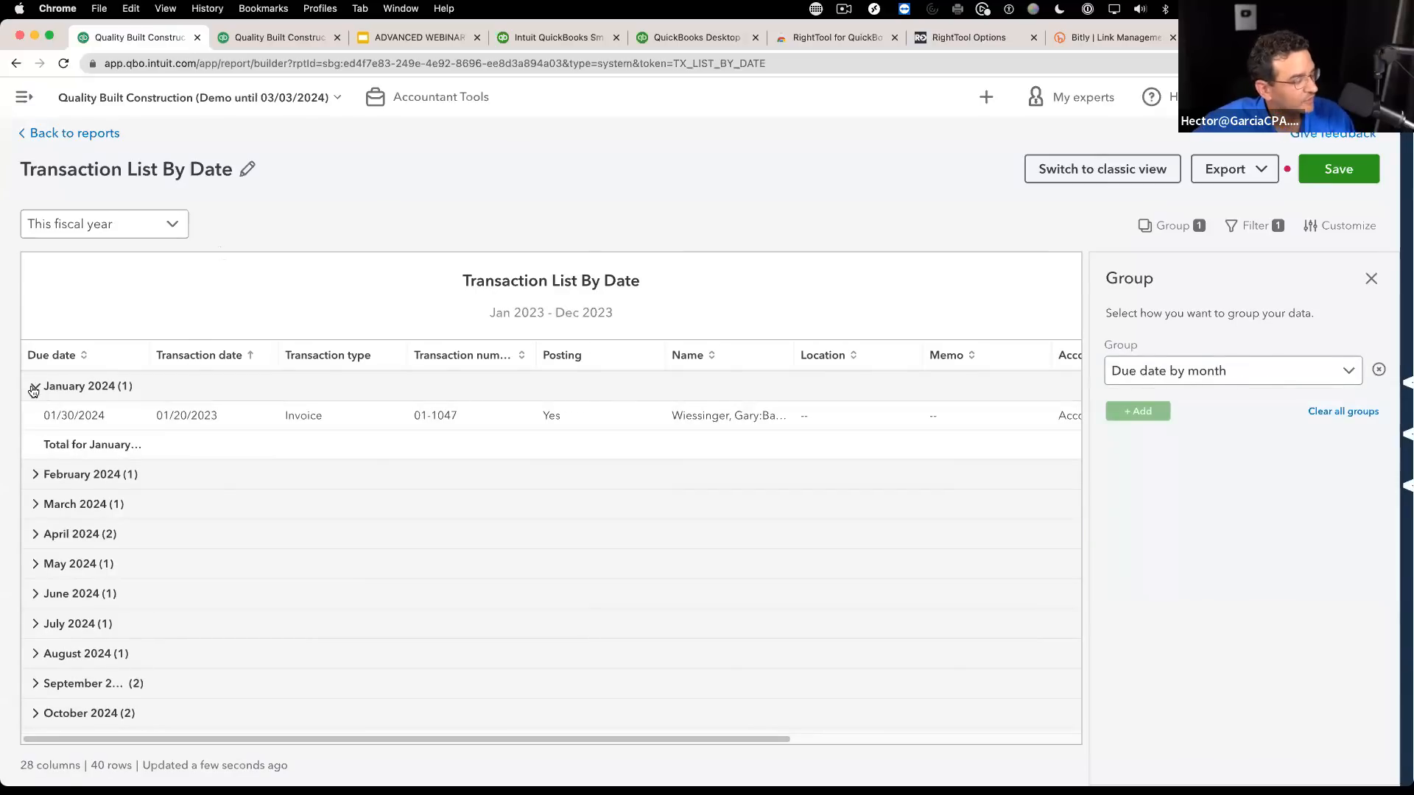
left_click(34, 387)
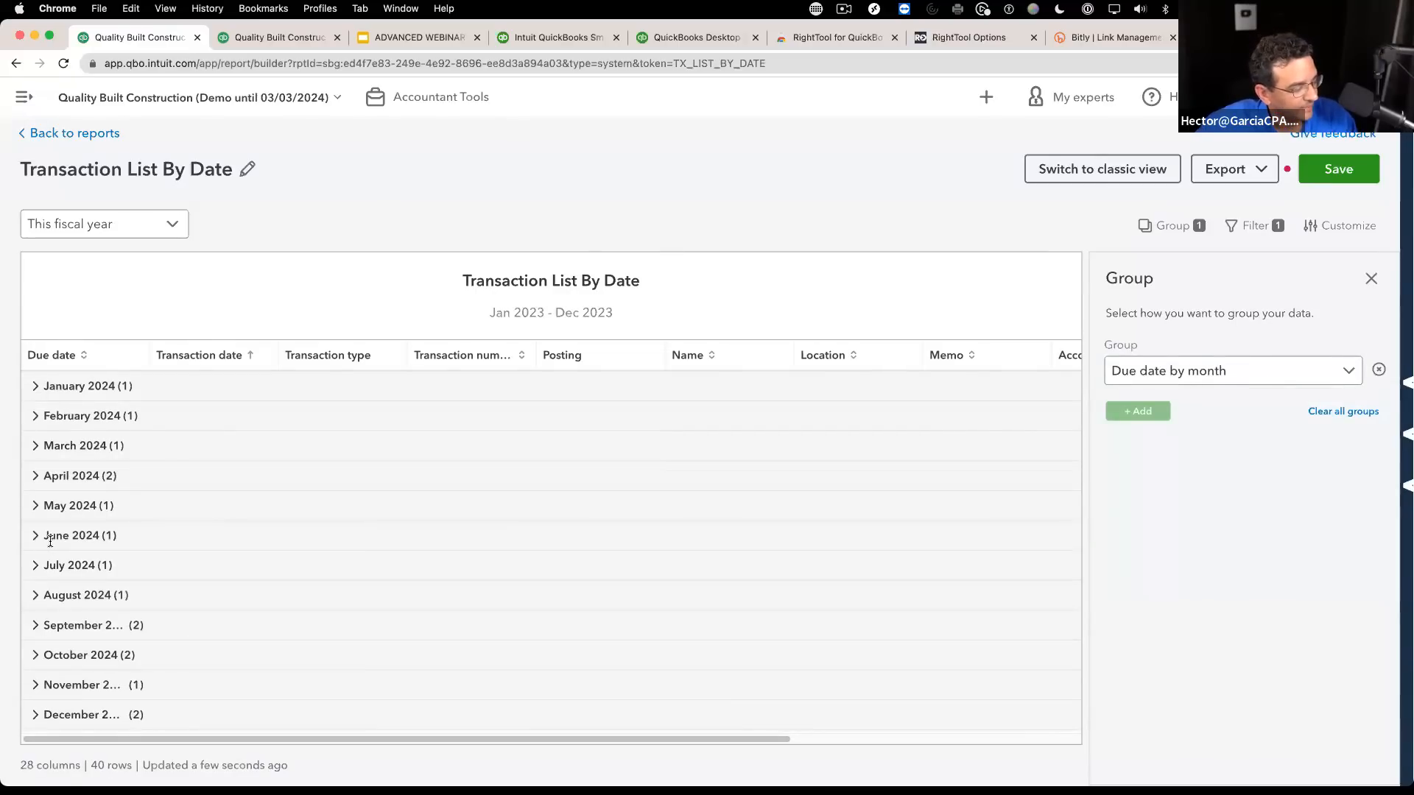
Step: Set the report grouping to Due date by quarter and expand the quarter starting April 2024
left_click(1244, 371)
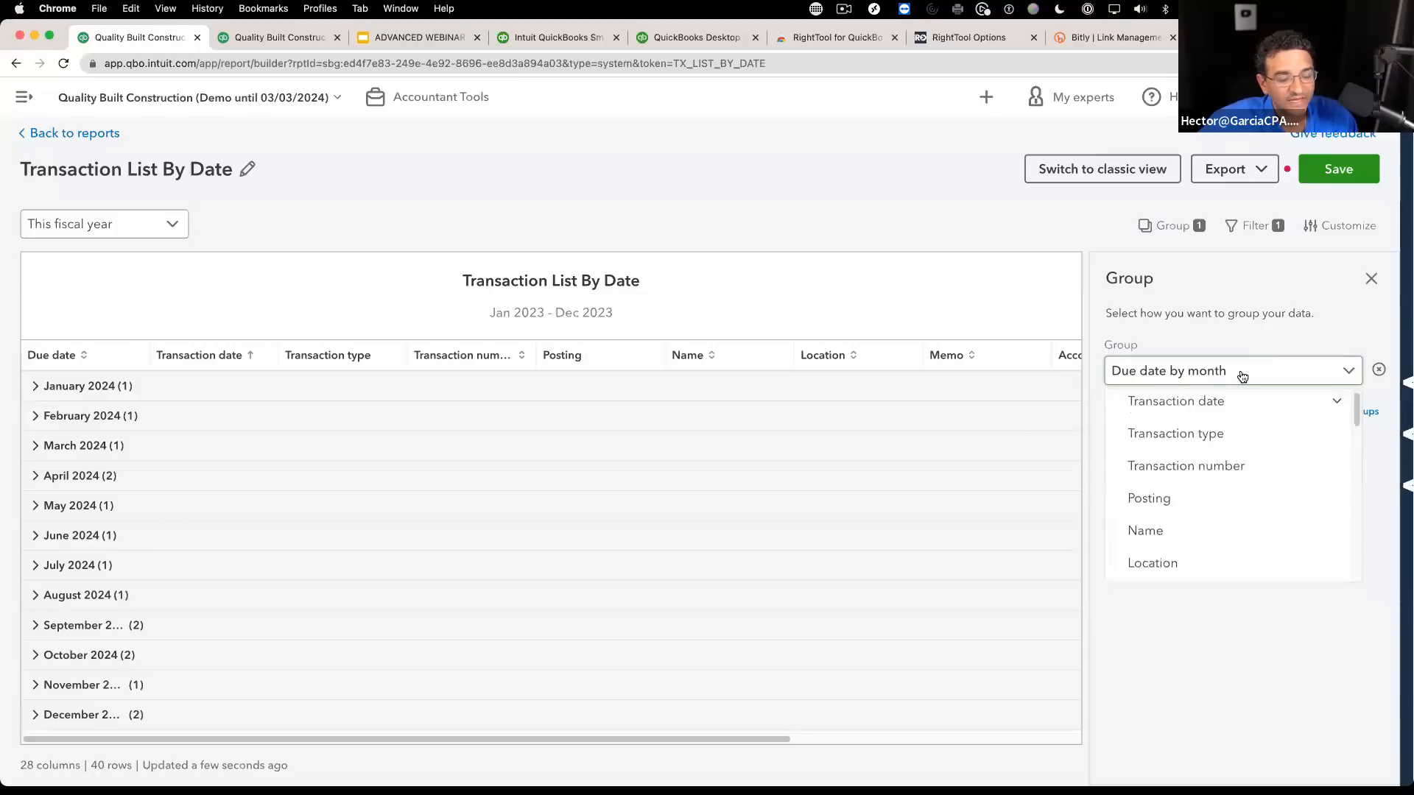
scroll(1222, 490, "down", 5)
scroll(1223, 491, "down", 1)
scroll(1218, 475, "up", 4)
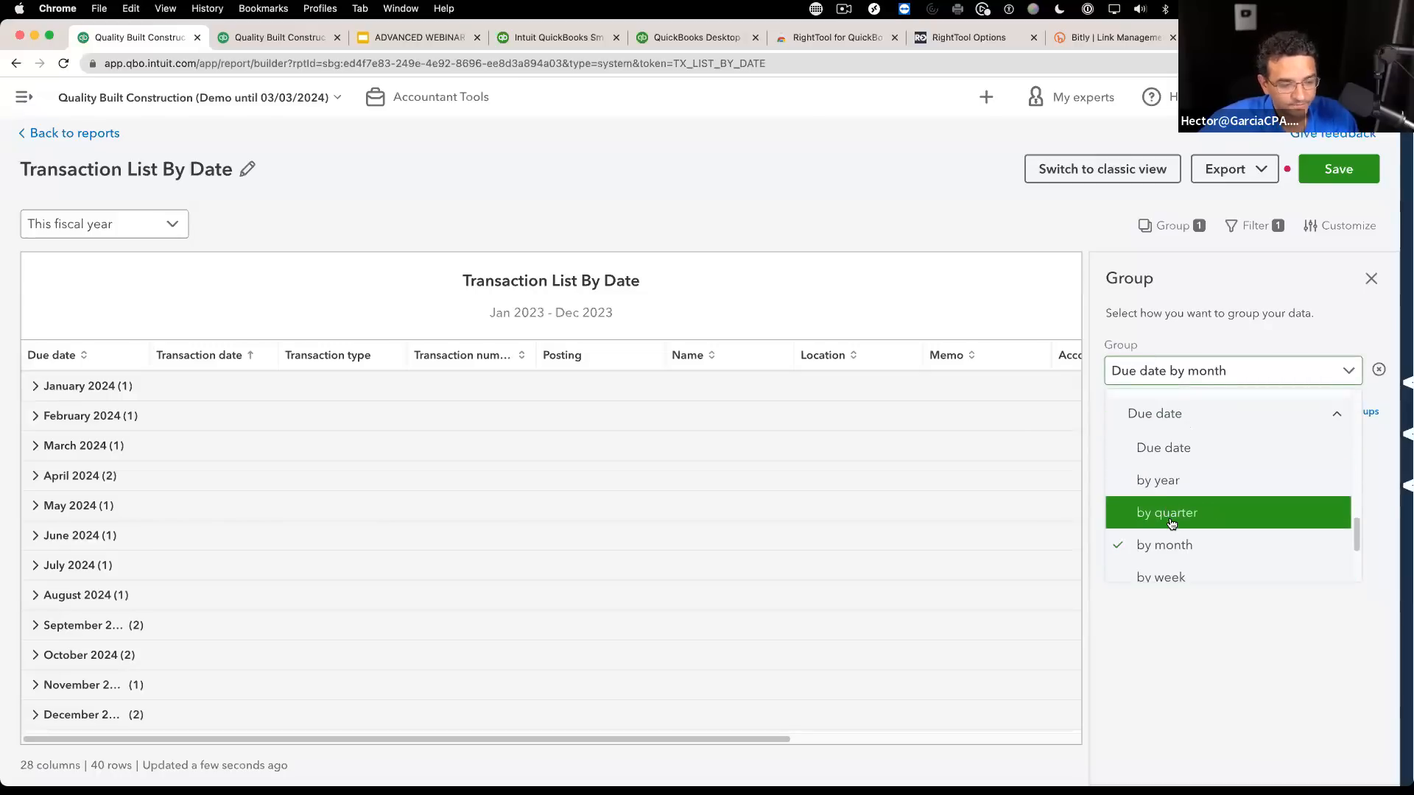
left_click(1215, 510)
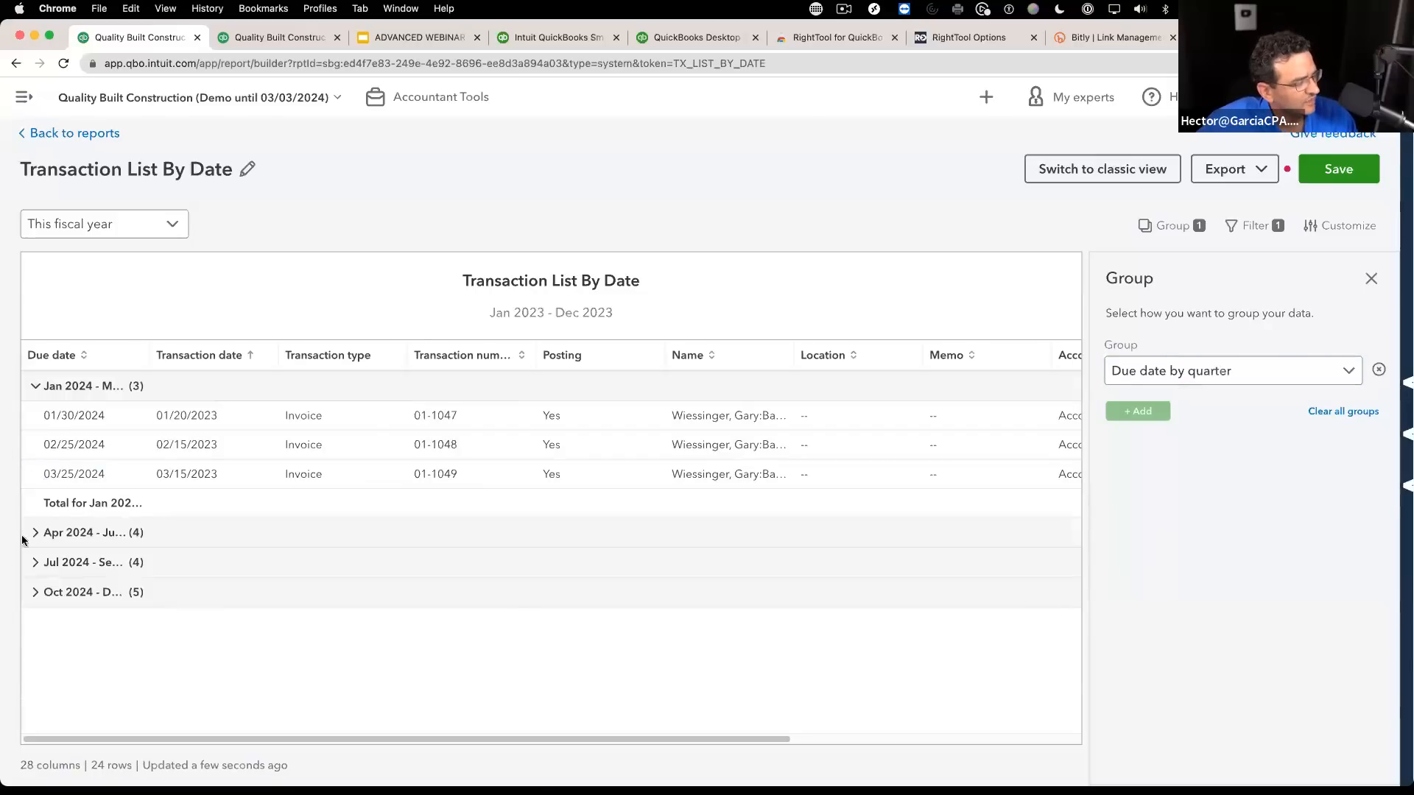
left_click(34, 533)
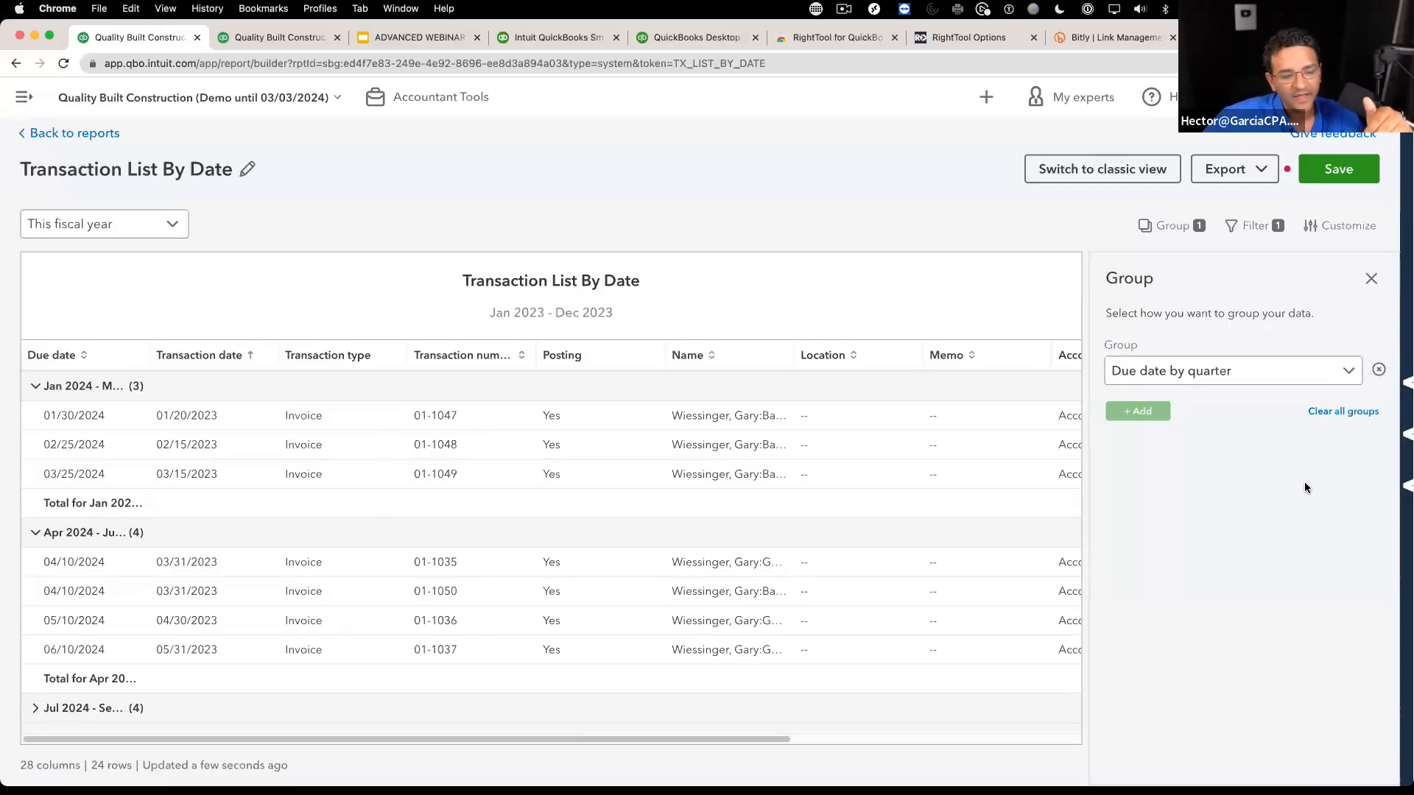
Step: Check the report's grouping choices and filter settings, and return to the grouping options
left_click(1223, 368)
left_click(1243, 337)
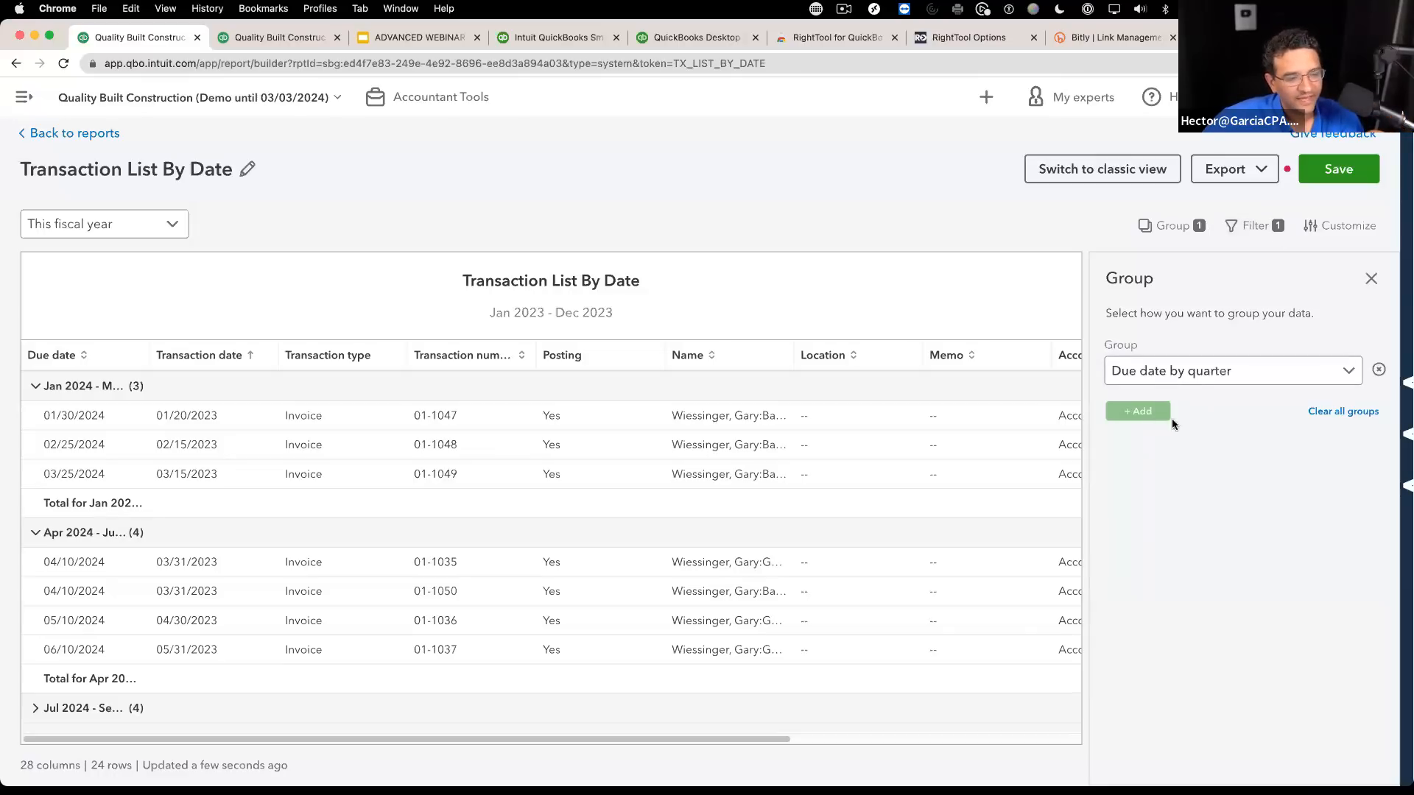
left_click(1252, 230)
left_click(1251, 230)
left_click(1186, 228)
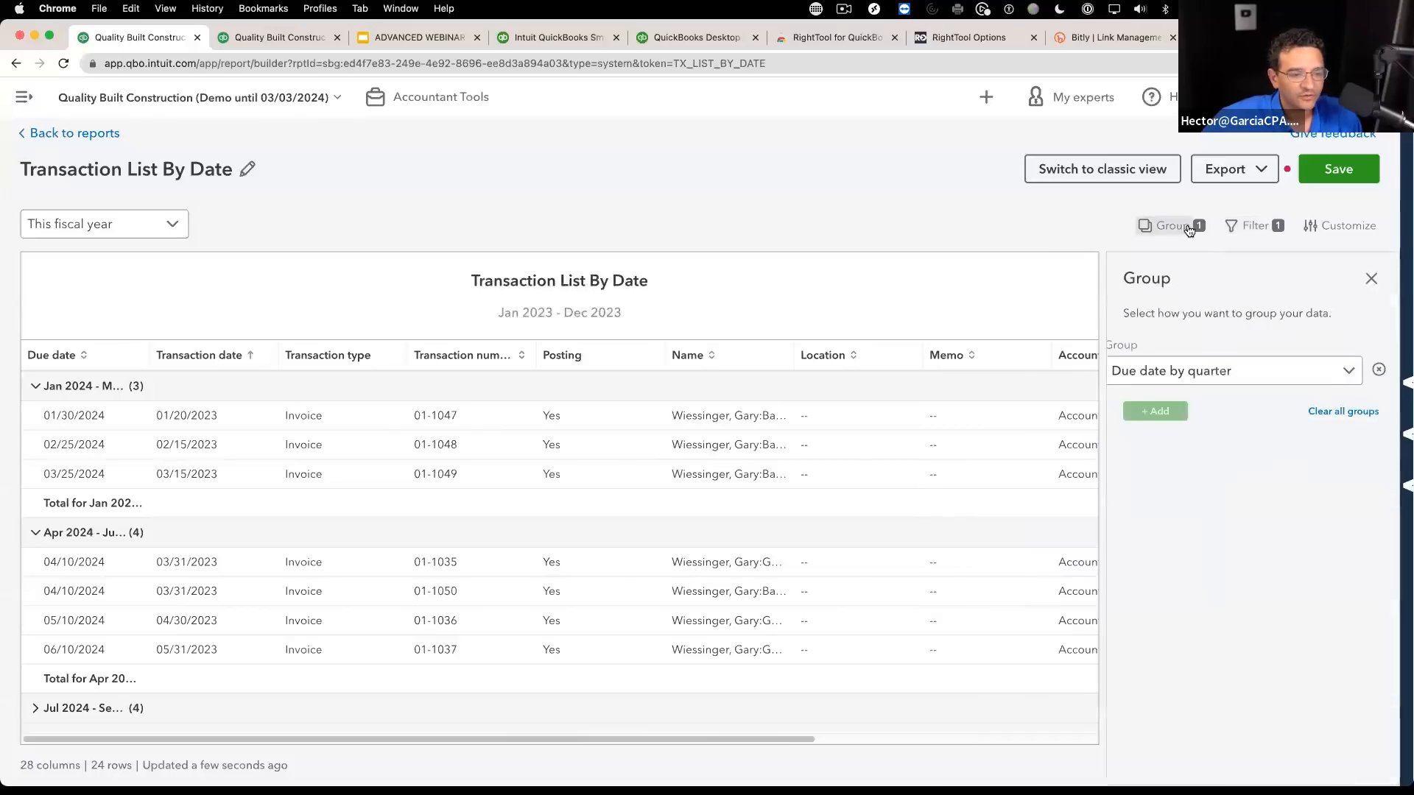
Step: Add a second report filter on Name with the operation equals
left_click(1252, 226)
left_click(987, 414)
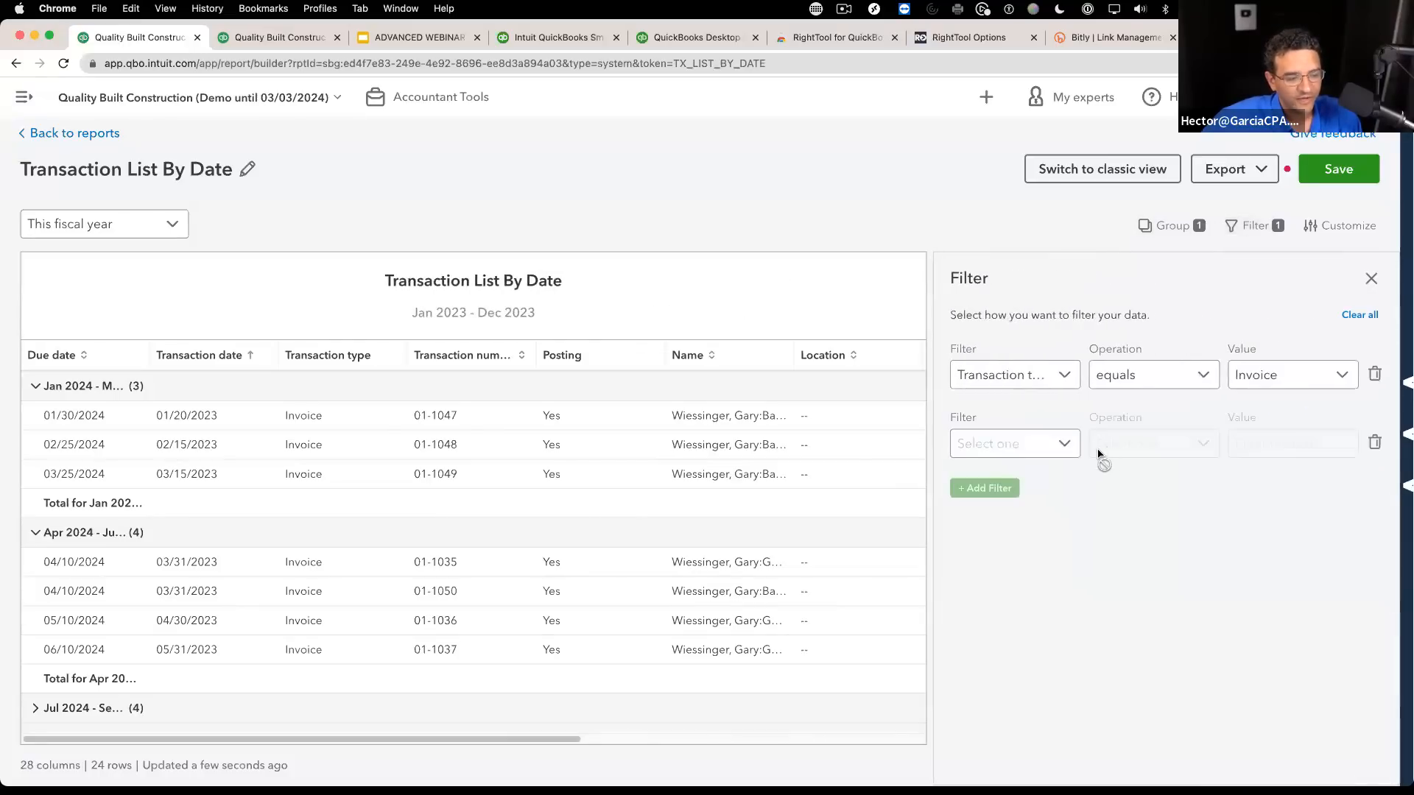
left_click(1068, 445)
mouse_move(1074, 484)
left_mouse_down()
mouse_move(1089, 616)
mouse_move(1086, 483)
left_mouse_up()
left_click(972, 606)
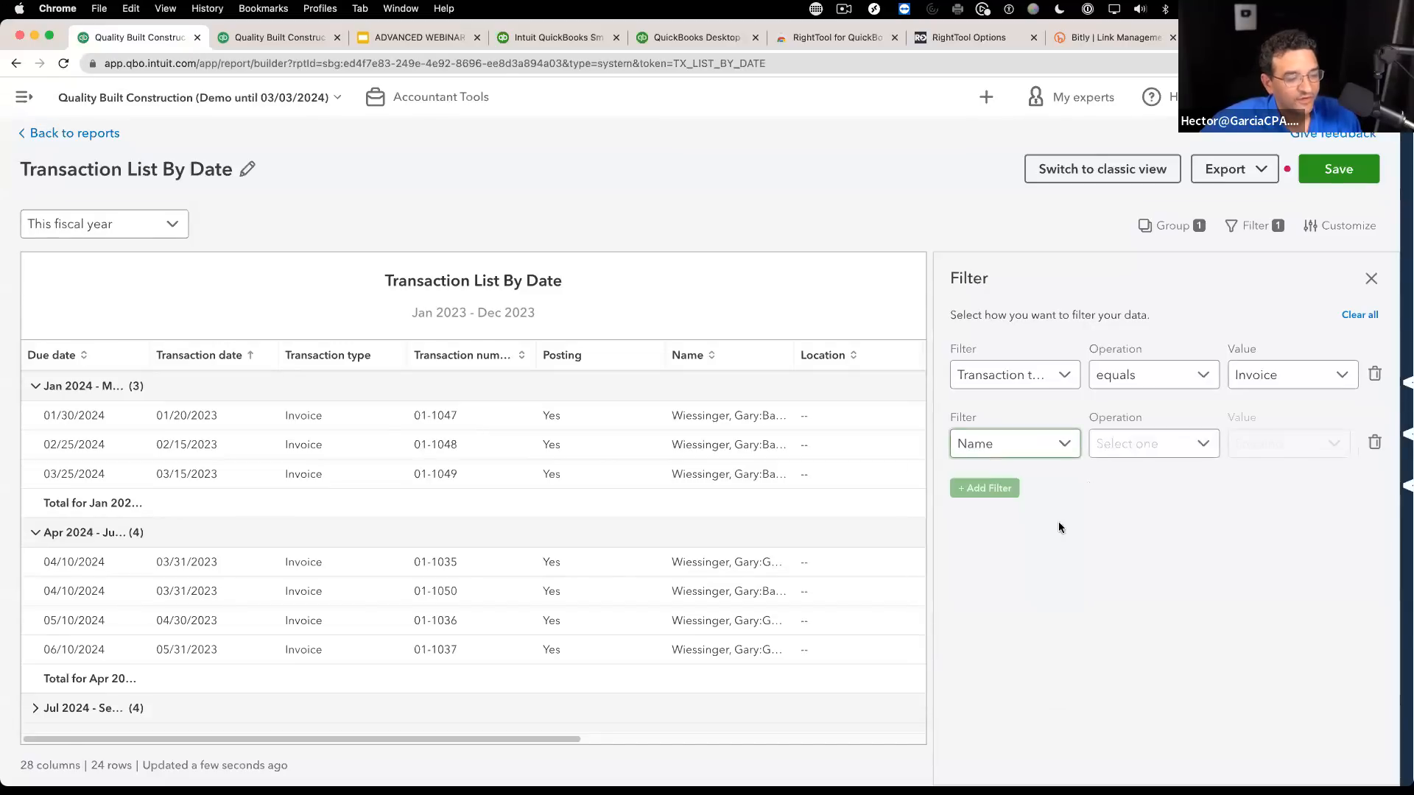
left_click(1195, 445)
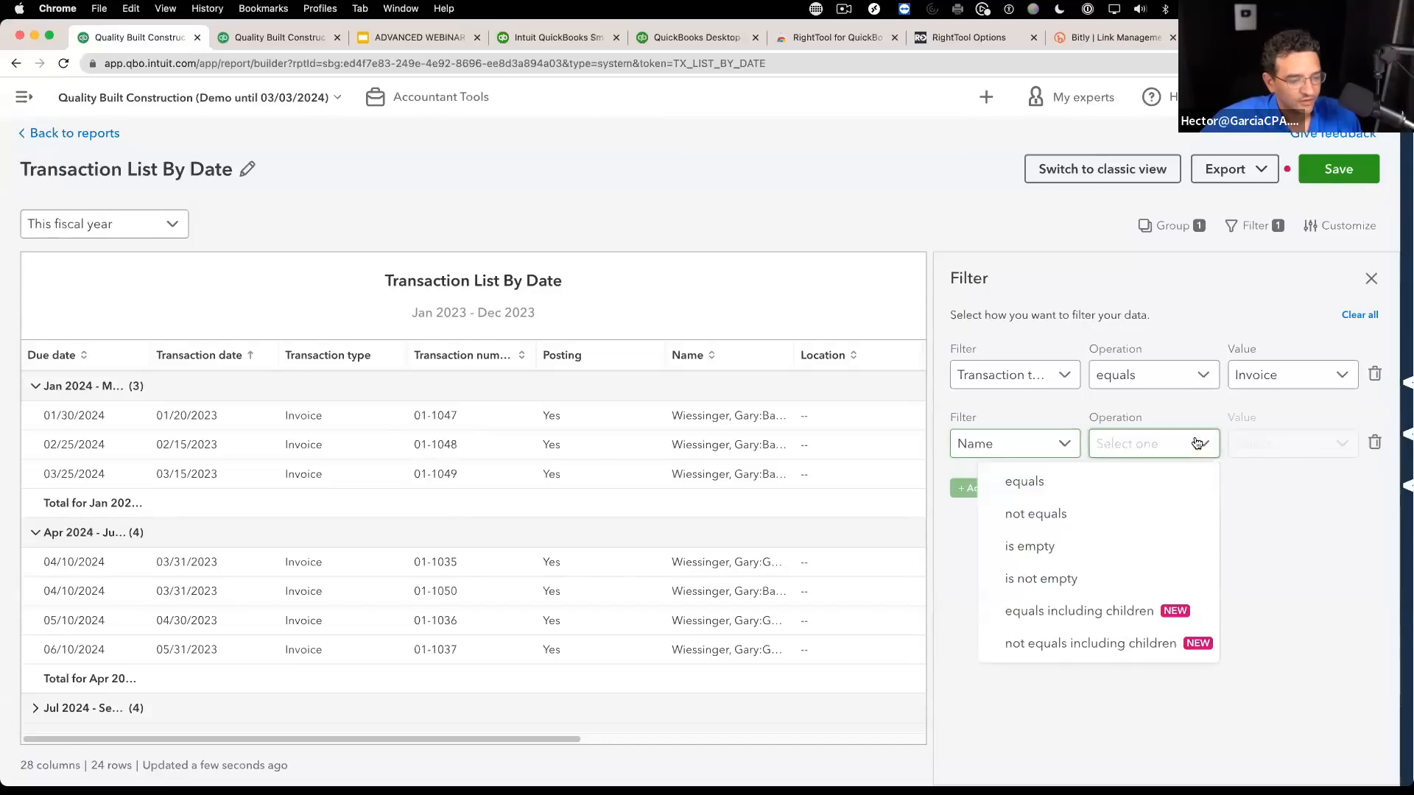
left_click(1053, 483)
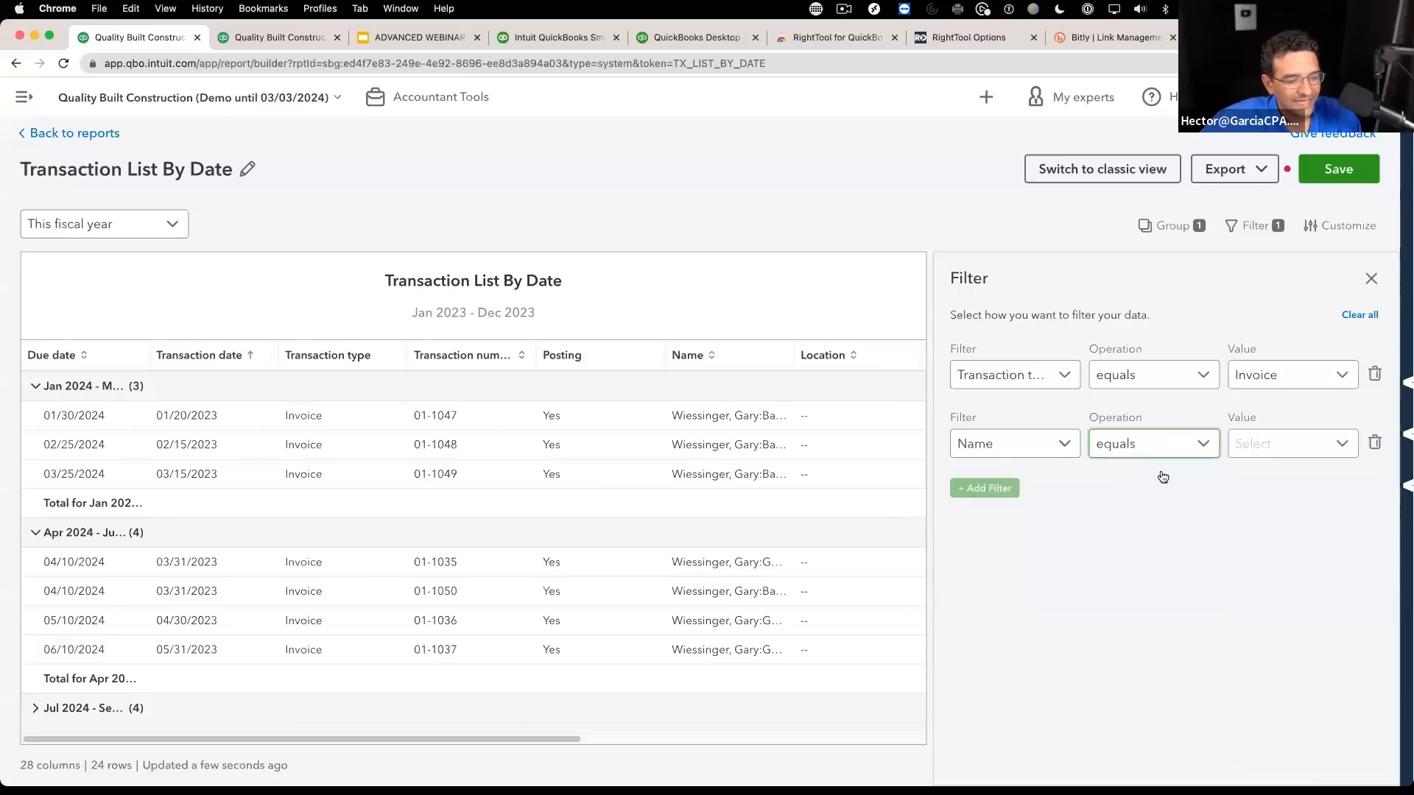
Step: Set the Name filter's value to the invoices' customer together with its Bathroom Addition, Guest Cottage and Misc. Small Jobs projects
left_click(1337, 443)
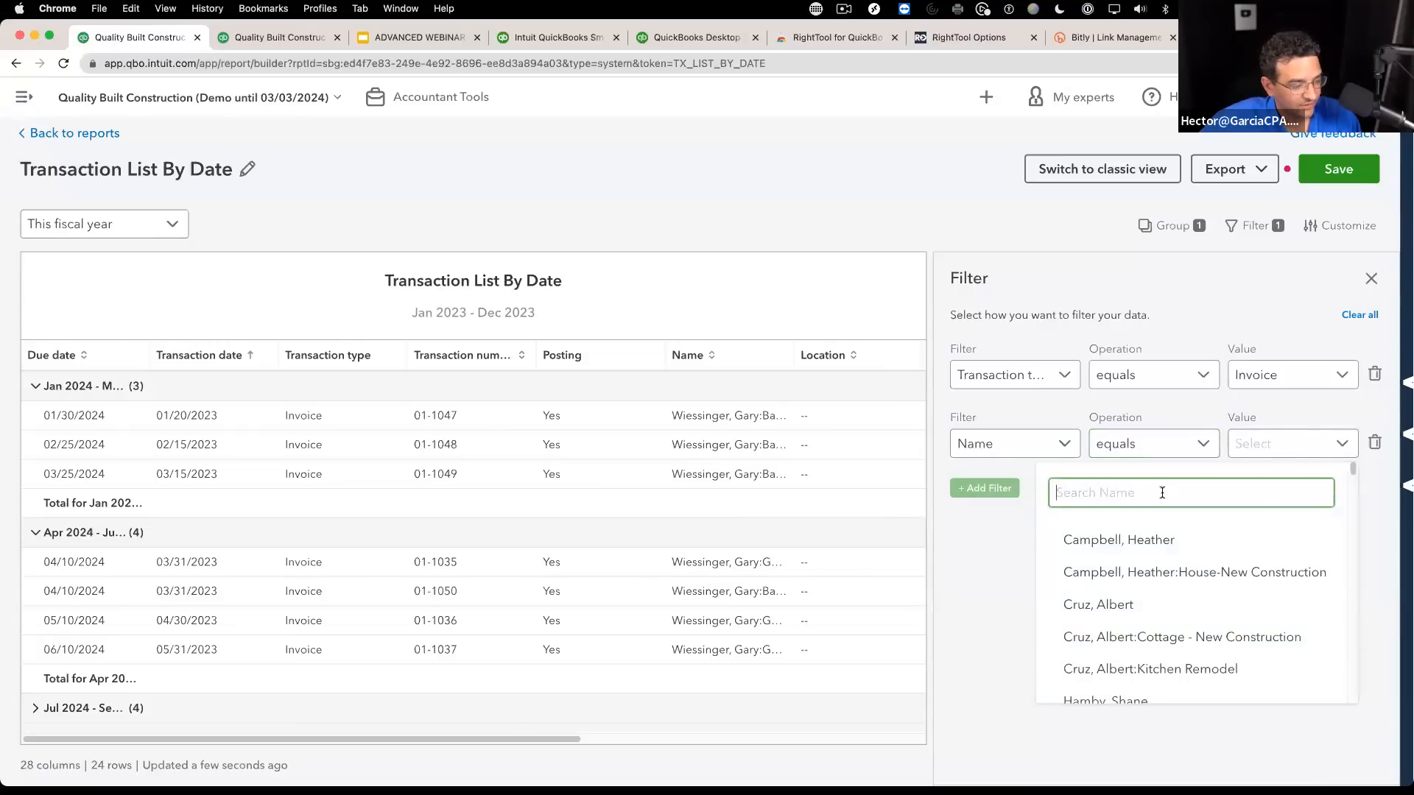
type("wes")
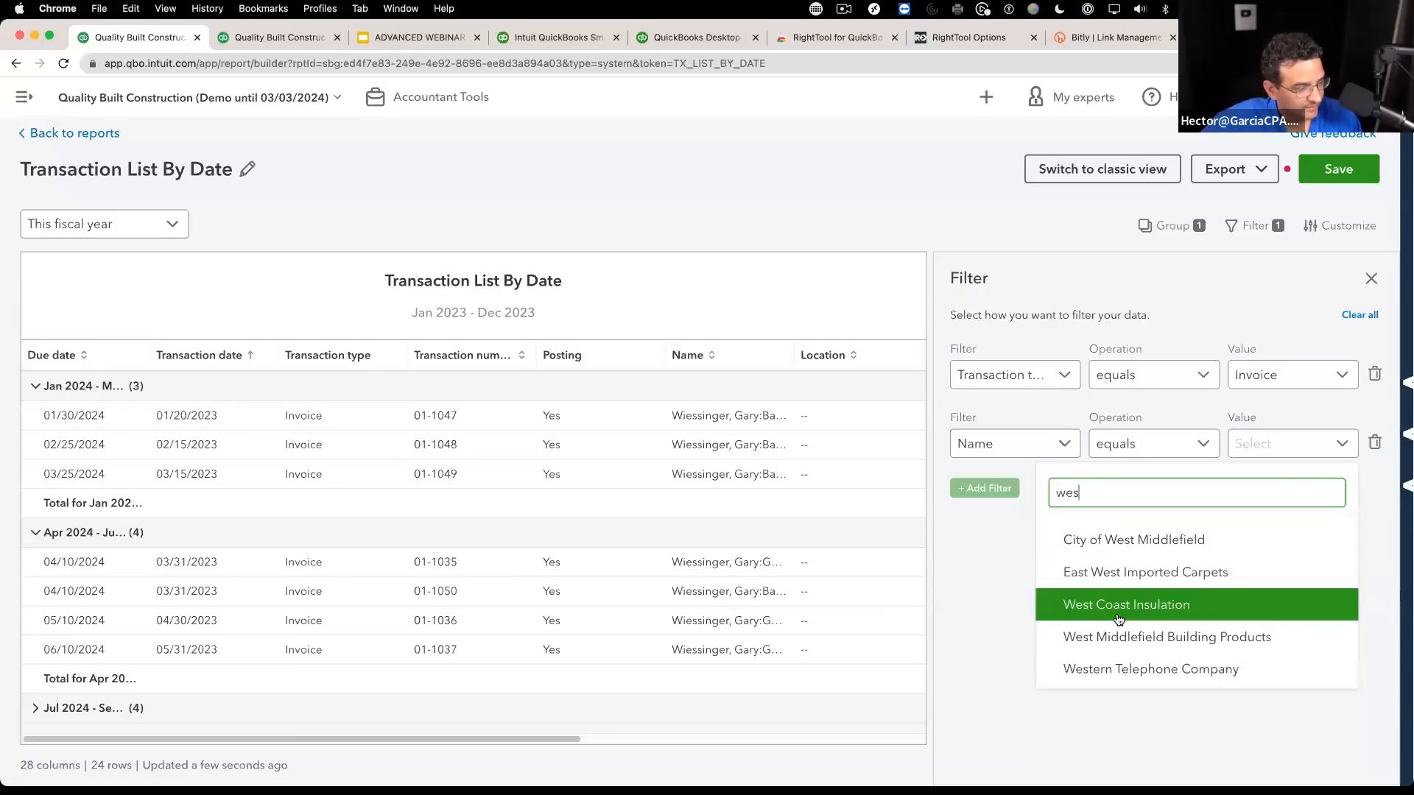
key("BackSpace")
key("BackSpace")
key("BackSpace")
type("wie")
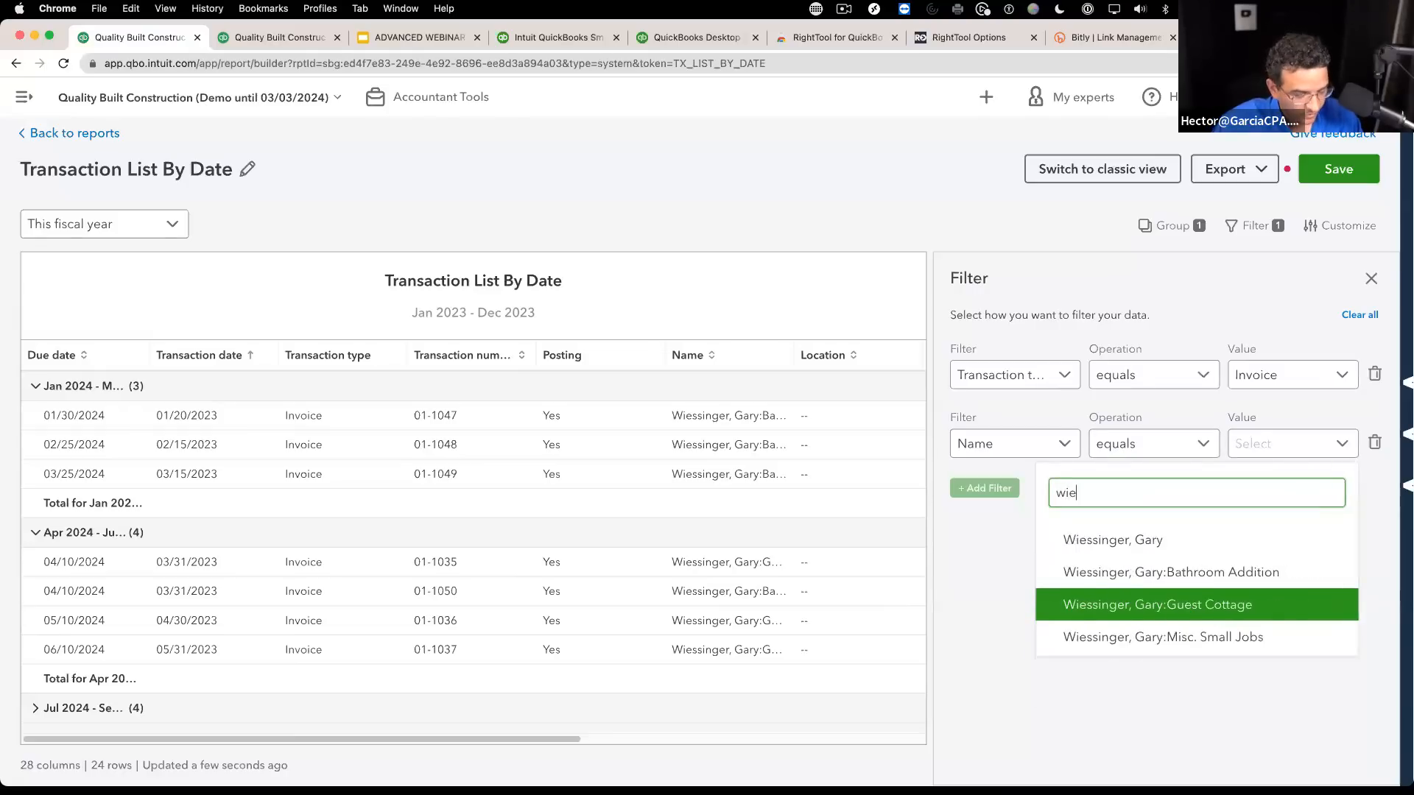
left_click(1123, 541)
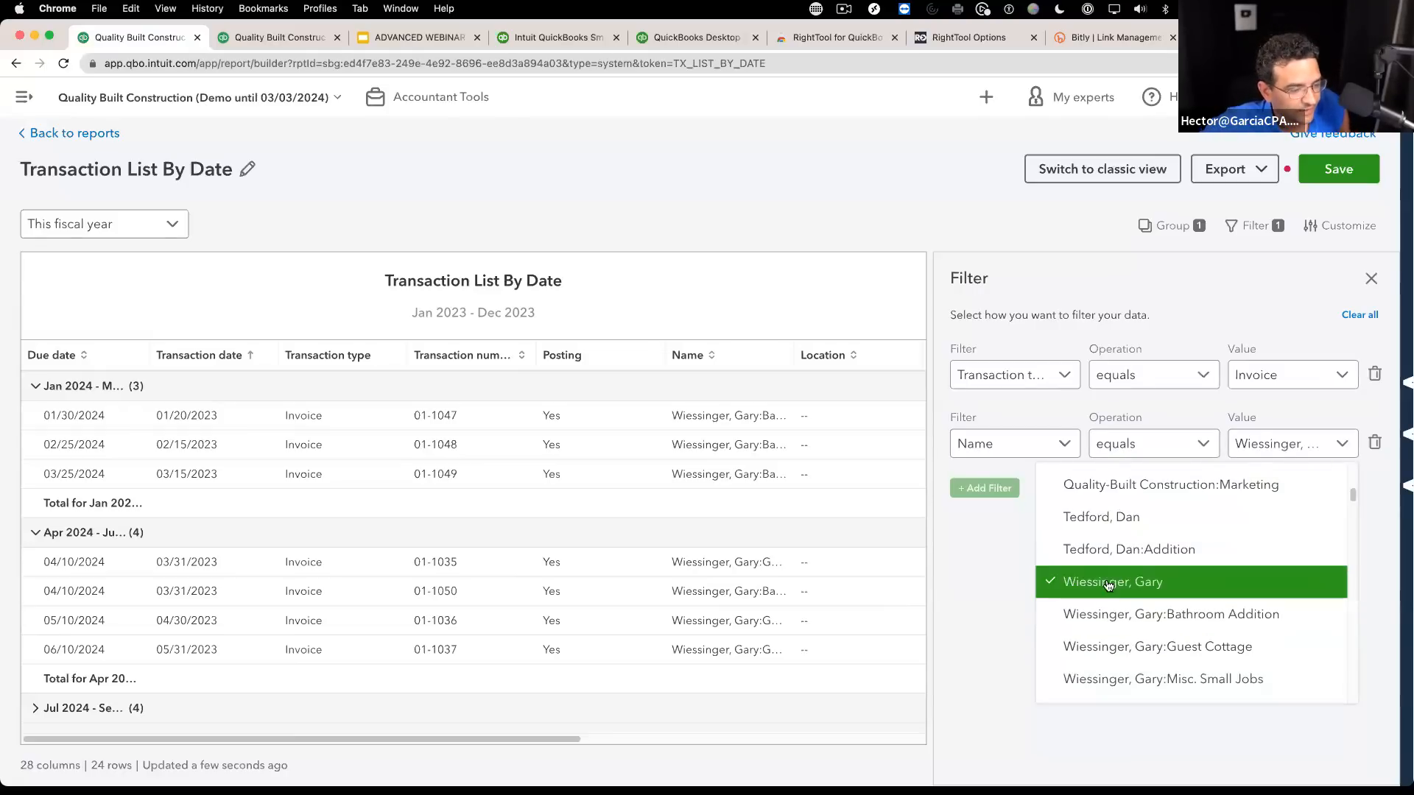
left_click(1125, 646)
left_click(1124, 679)
left_click(987, 597)
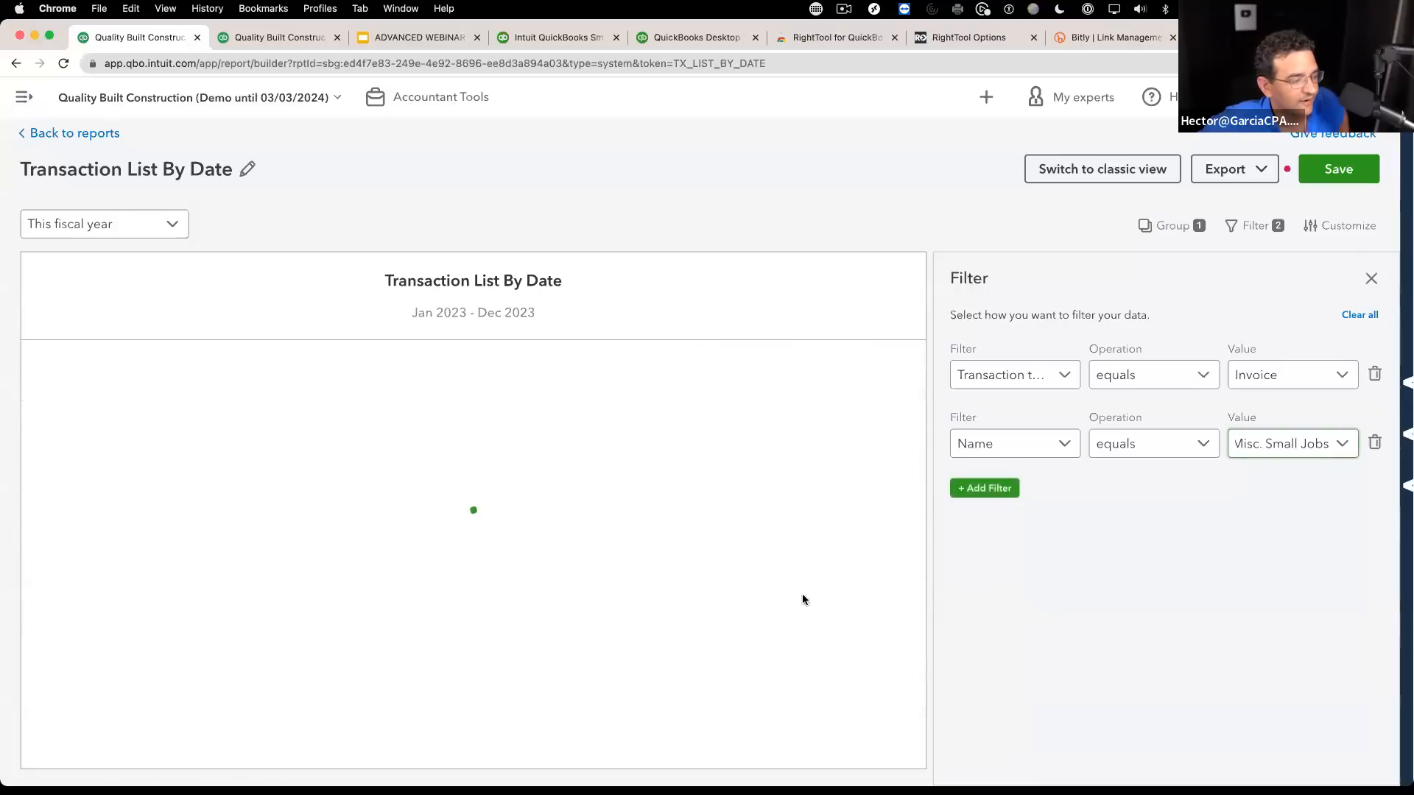
Step: Expand the due-date quarters starting April 2024 and July 2024 and review the filtered invoices
left_click(35, 532)
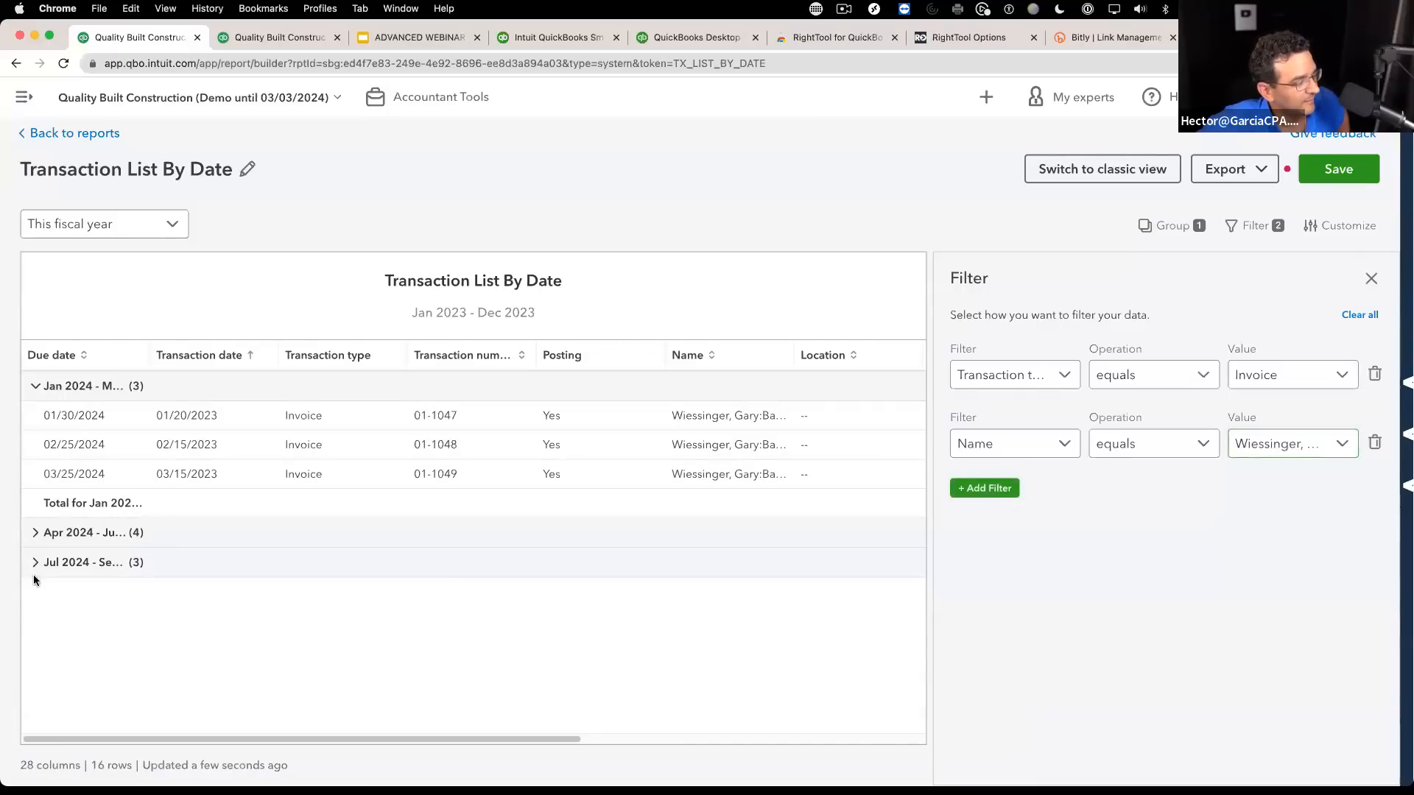
left_click(35, 708)
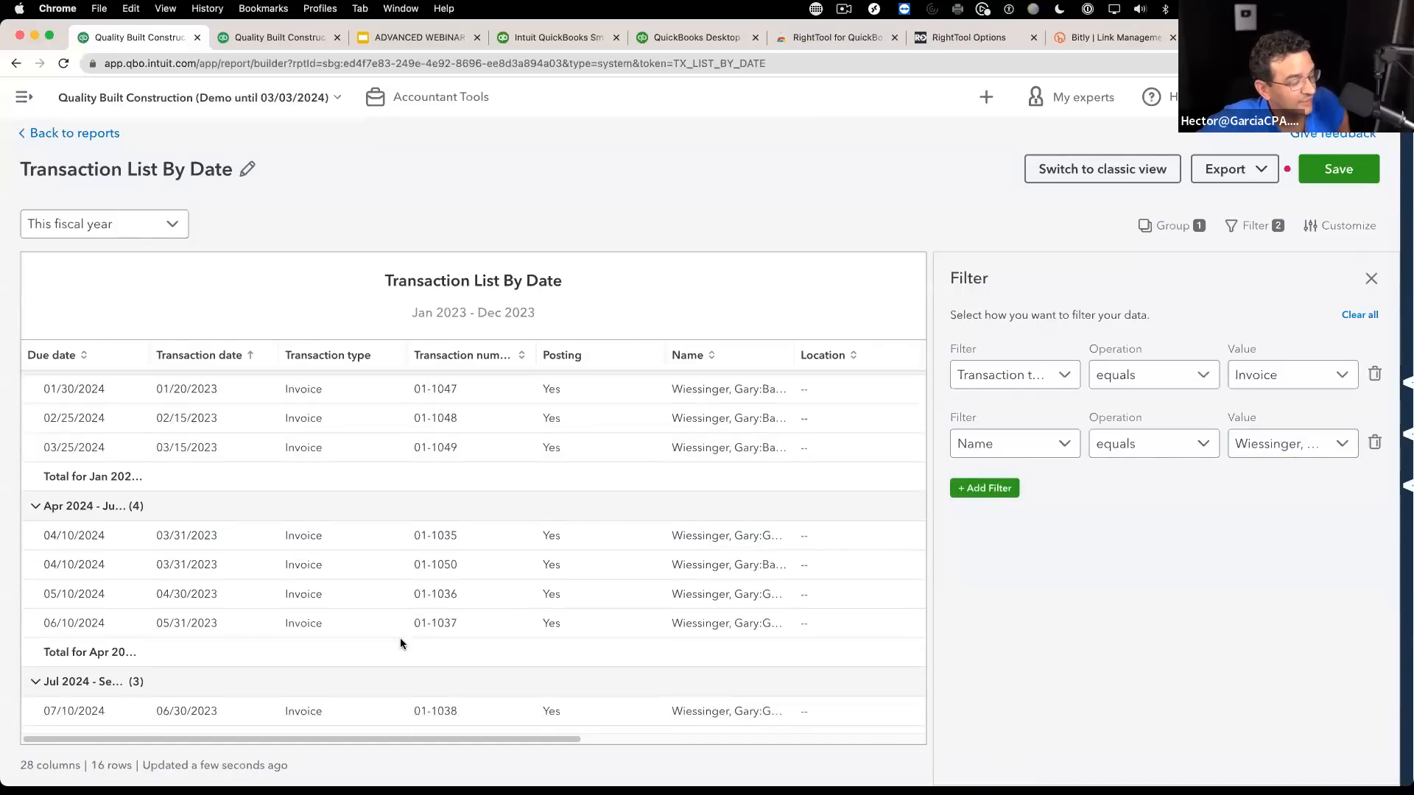
scroll(486, 630, "down", 3)
scroll(648, 574, "up", 3)
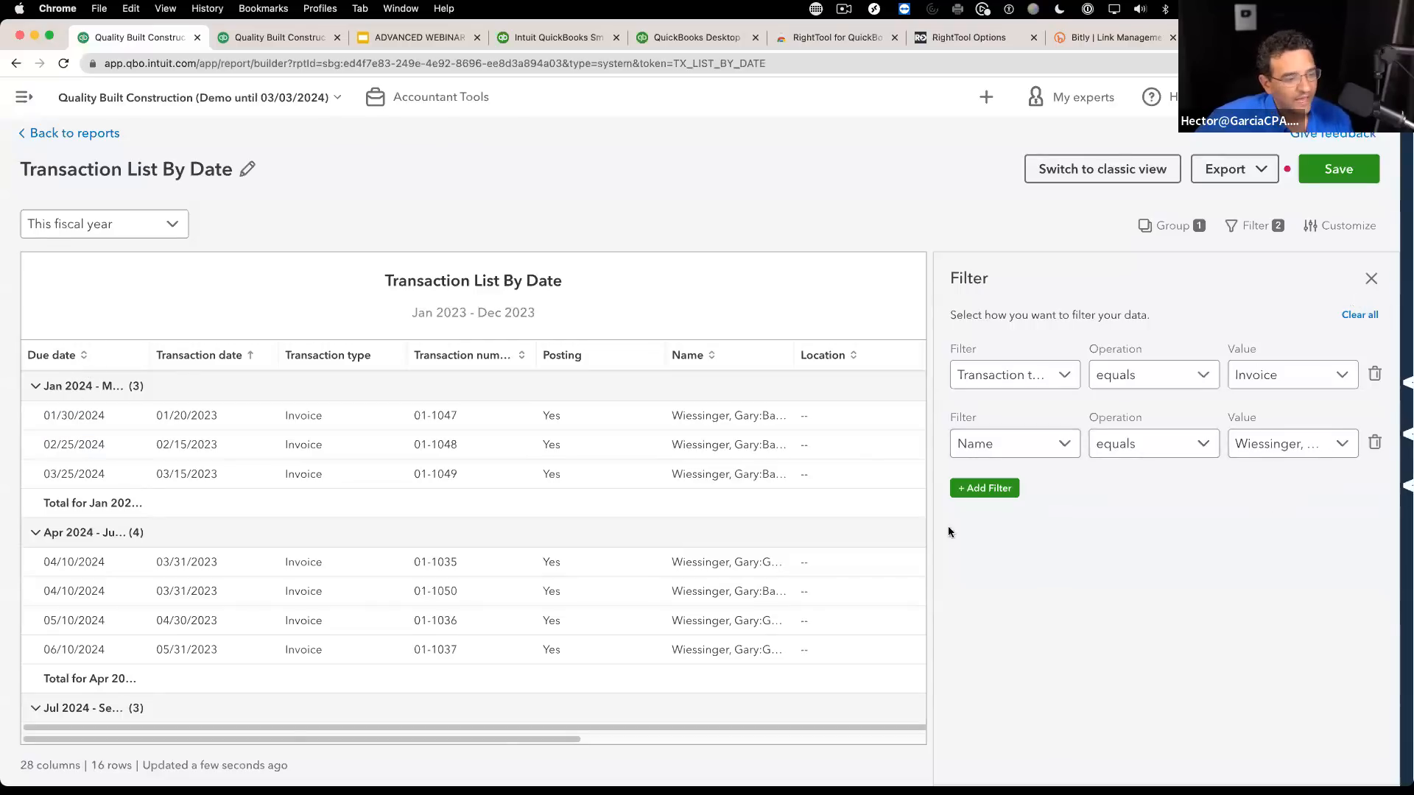
Step: Add a third report filter where A/R paid equals Unpaid
left_click(969, 489)
left_click(985, 513)
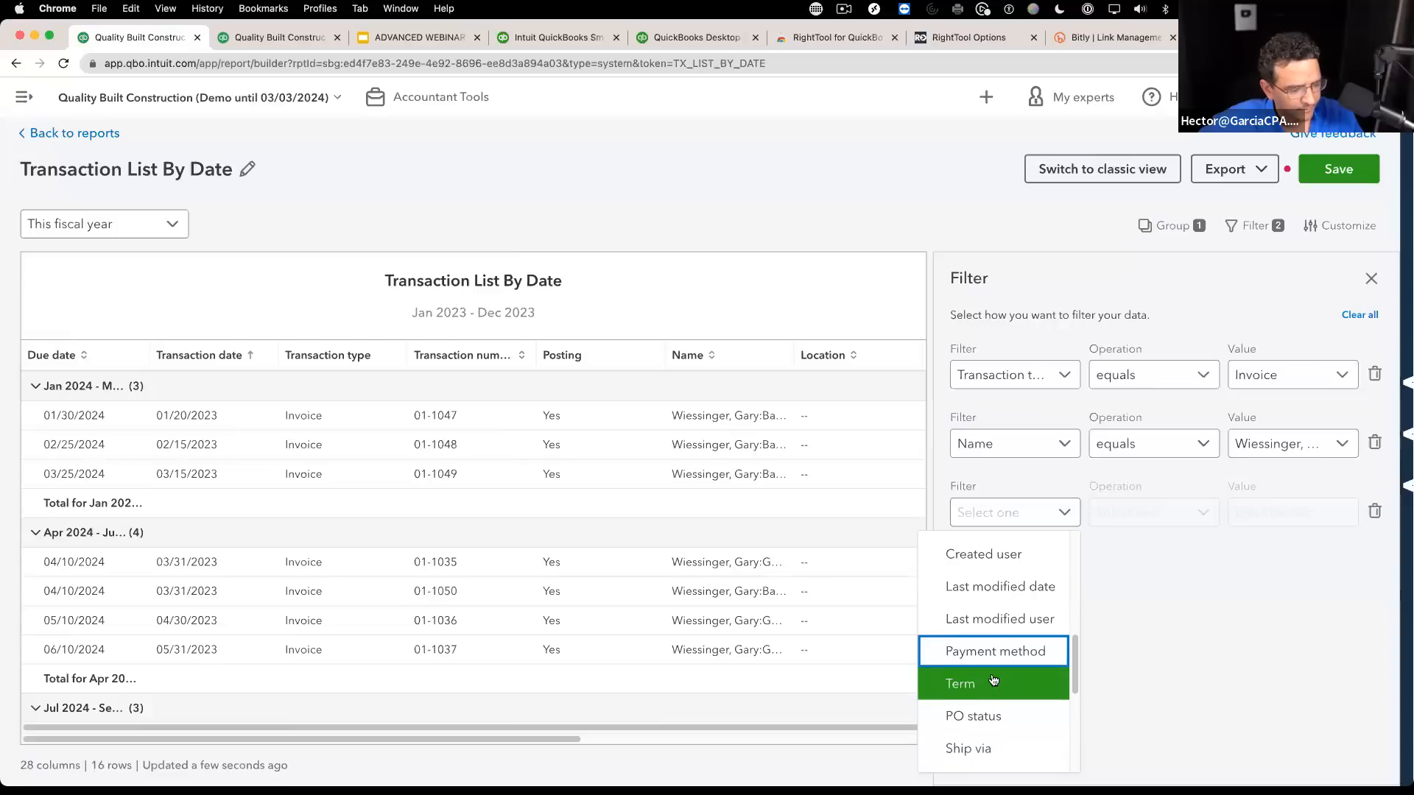
scroll(1009, 648, "down", 3)
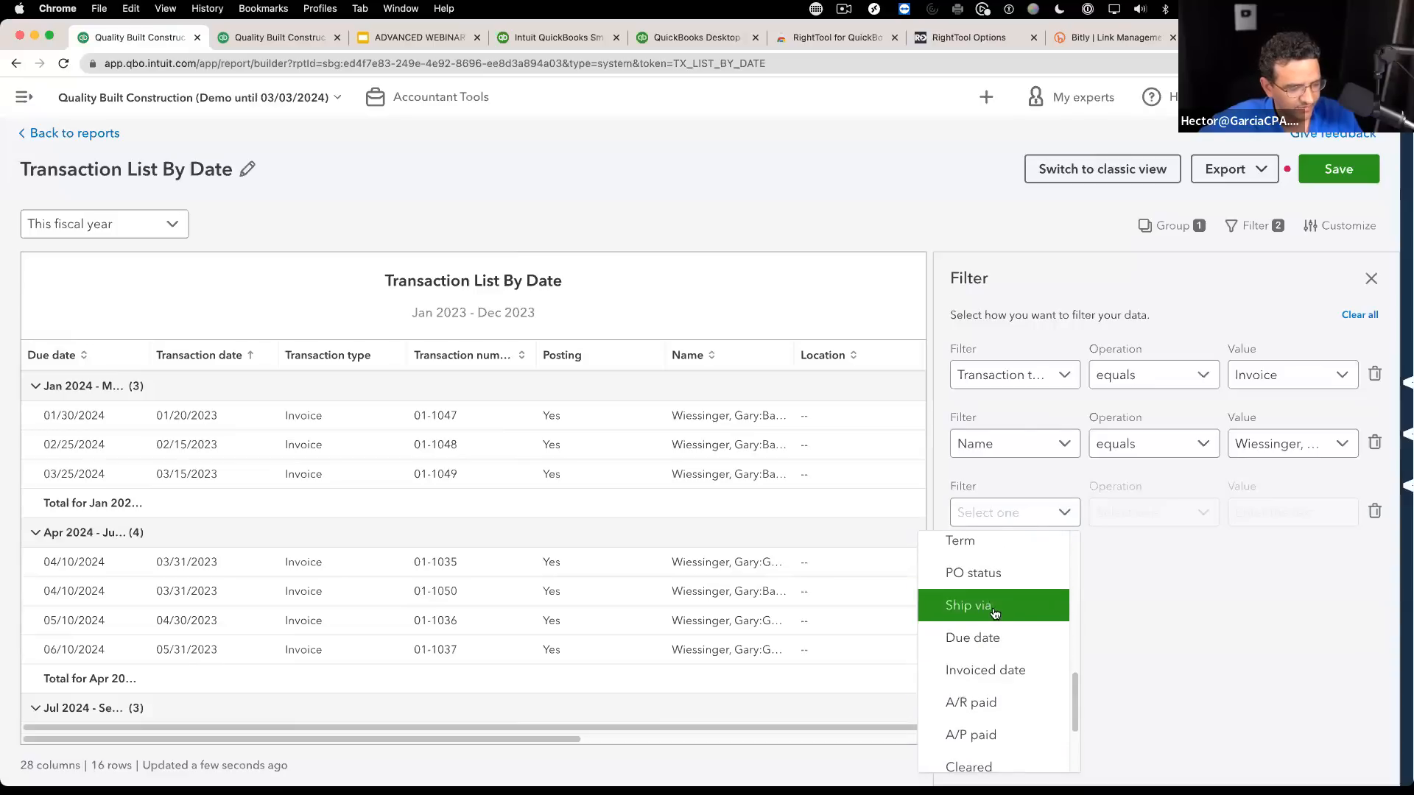
left_click(1003, 660)
left_click(1208, 508)
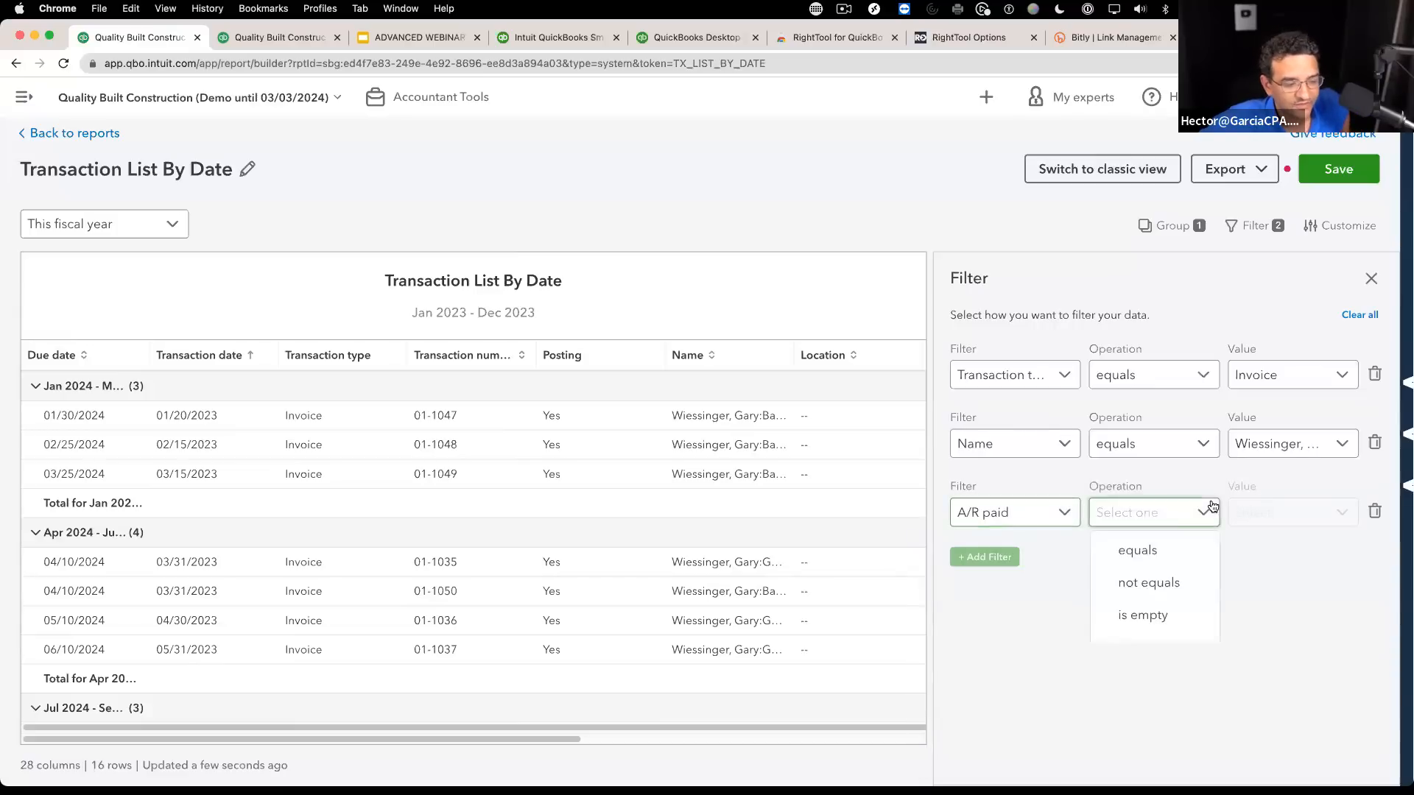
left_click(1138, 551)
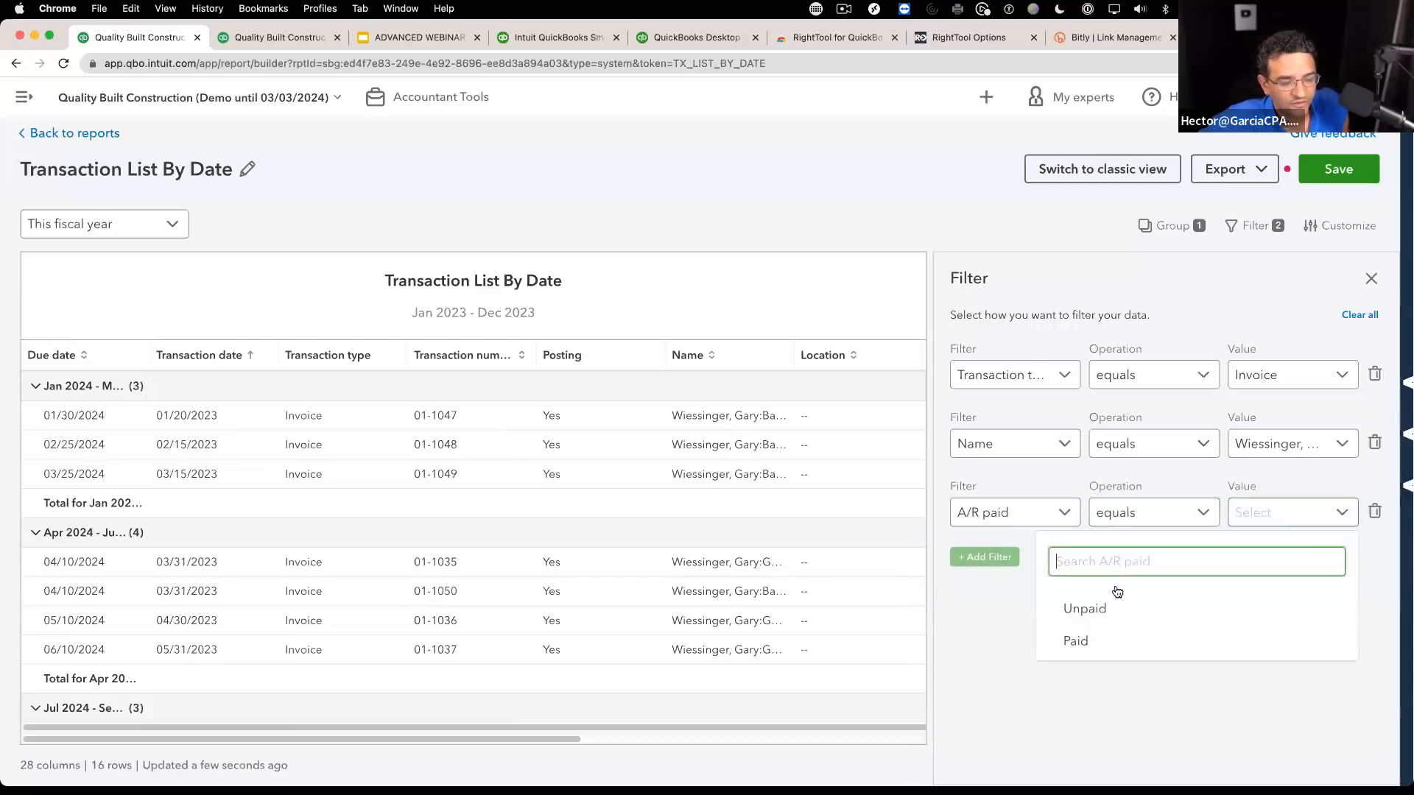
left_click(1102, 610)
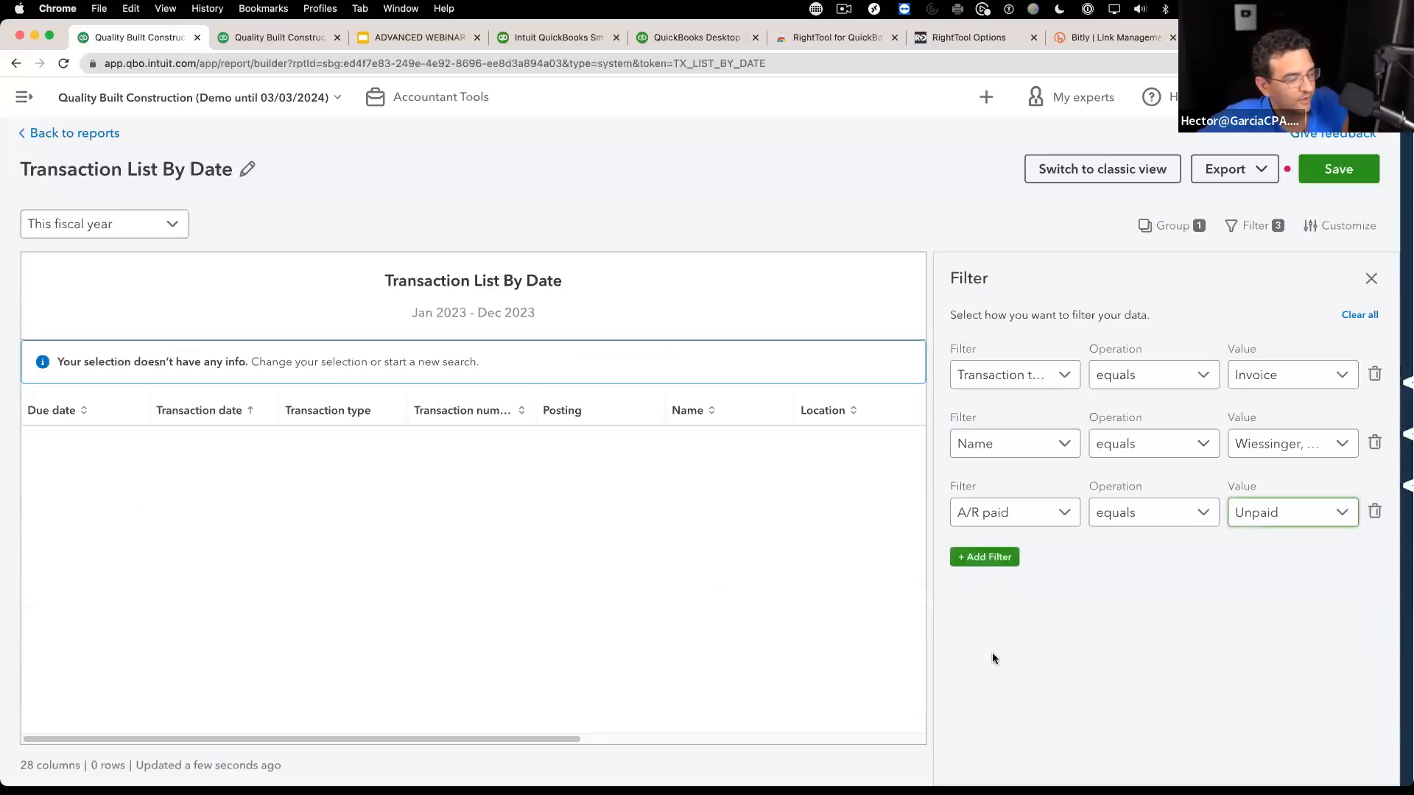
Step: Change the A/R paid filter's value to Paid only
left_click(1294, 521)
left_click(1157, 644)
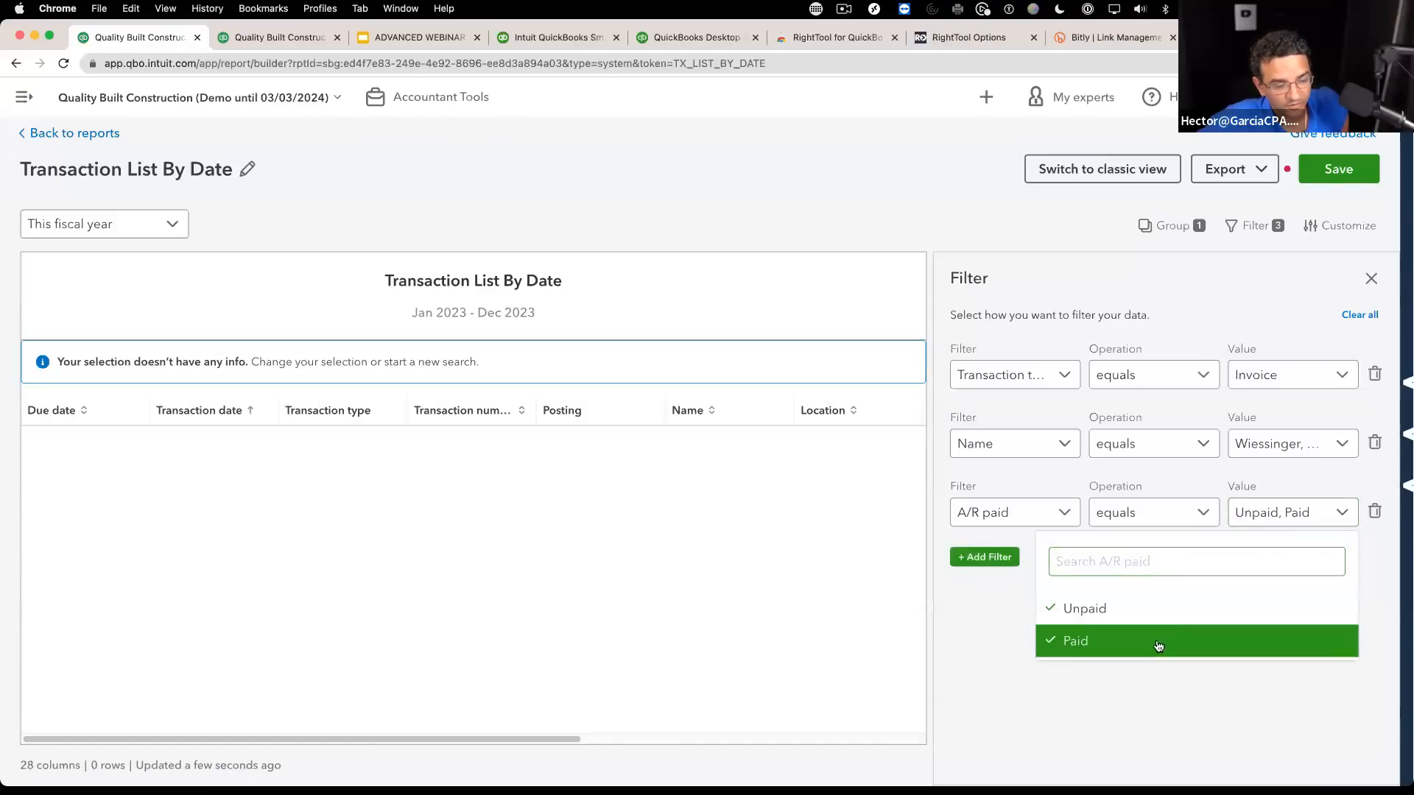
left_click(996, 660)
left_click(1289, 512)
left_click(1085, 609)
left_click(982, 666)
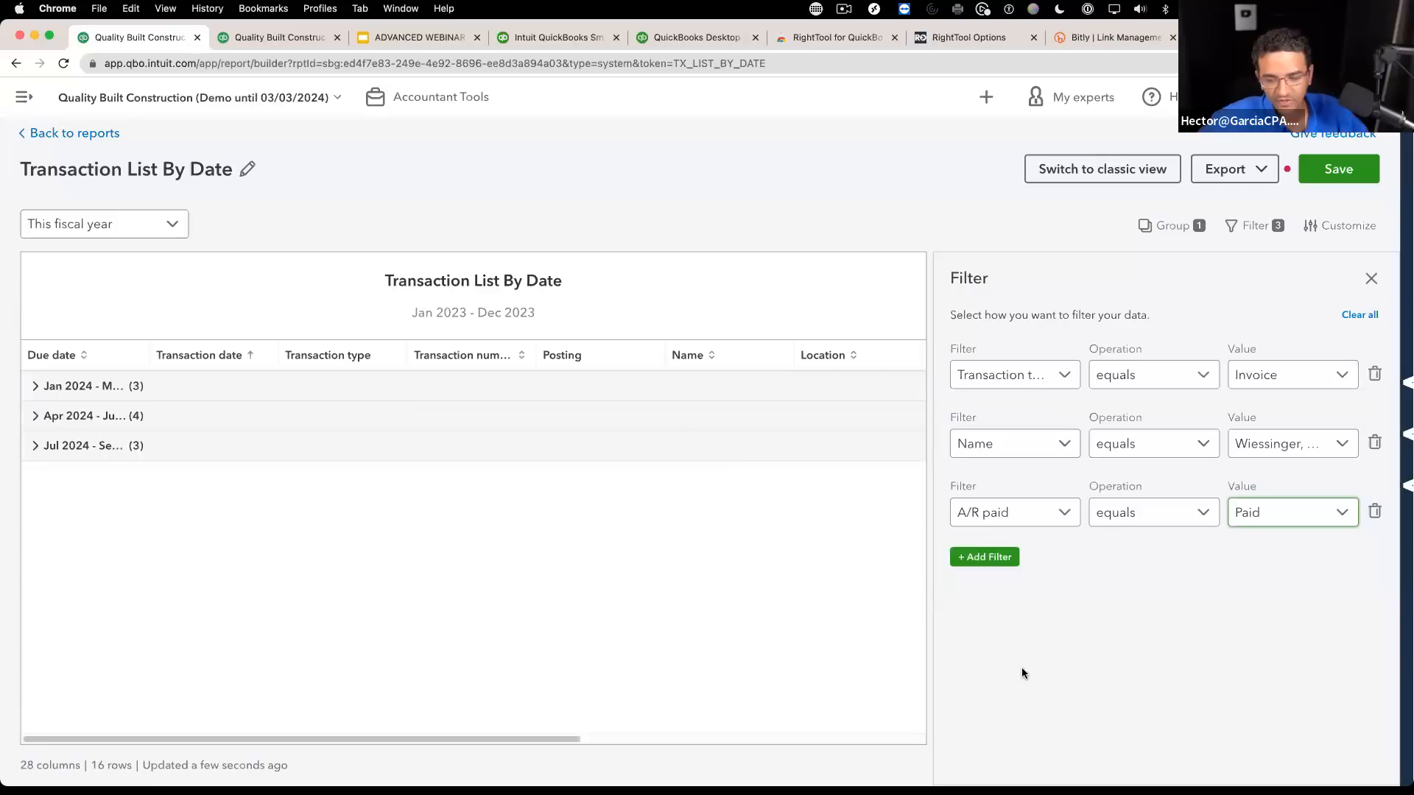
left_click(1076, 642)
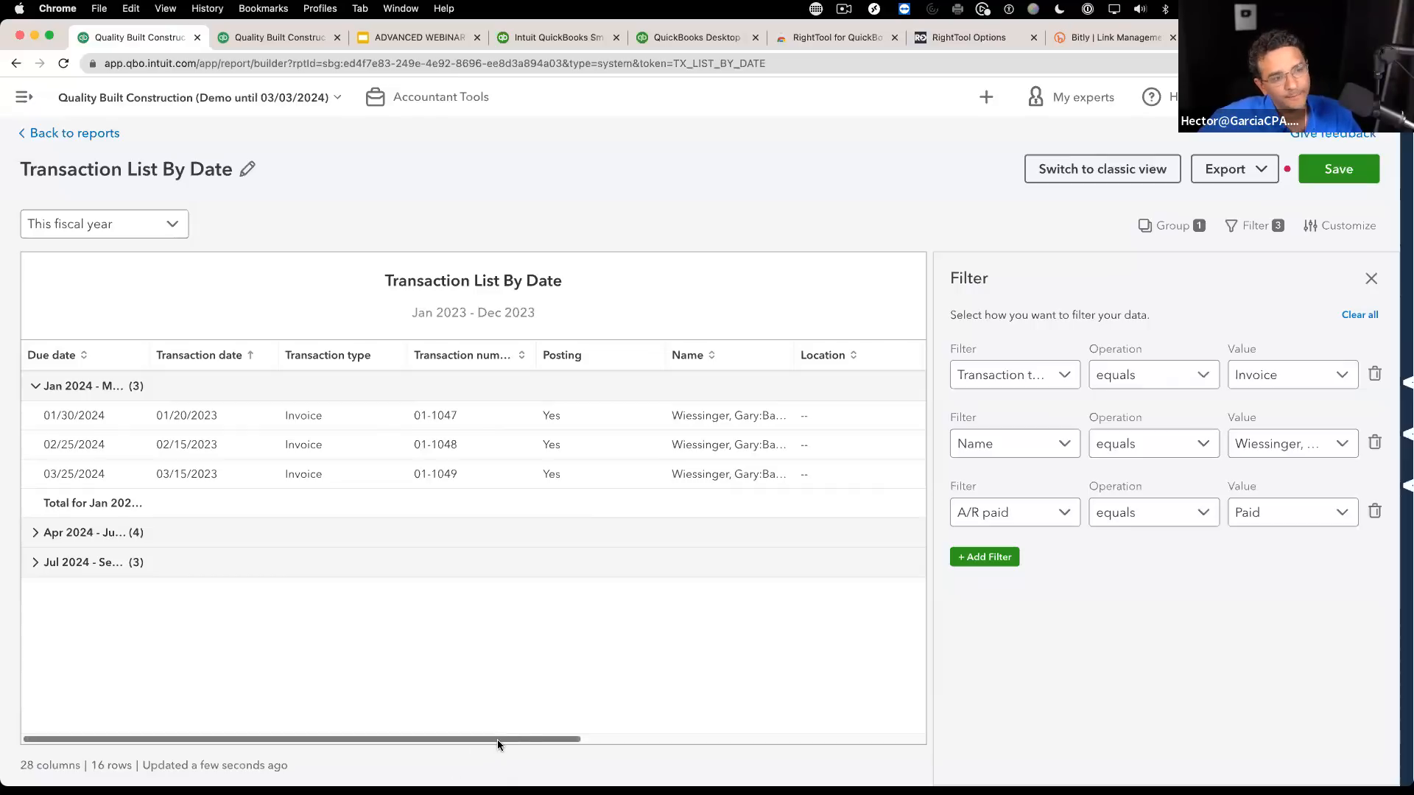
Step: Sort the paid invoices by Amount in ascending and then in descending order
left_click_drag(497, 740, 867, 738)
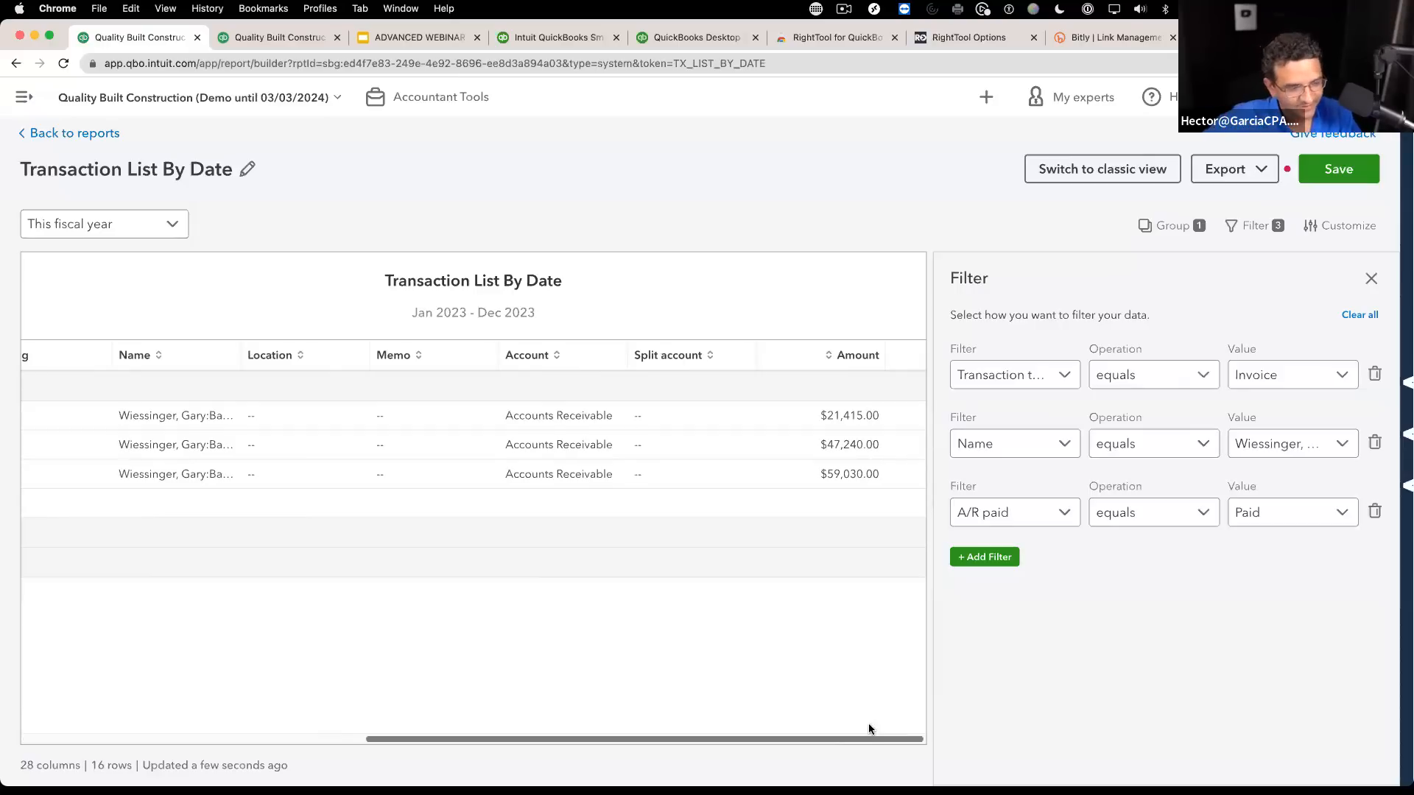
left_click(831, 359)
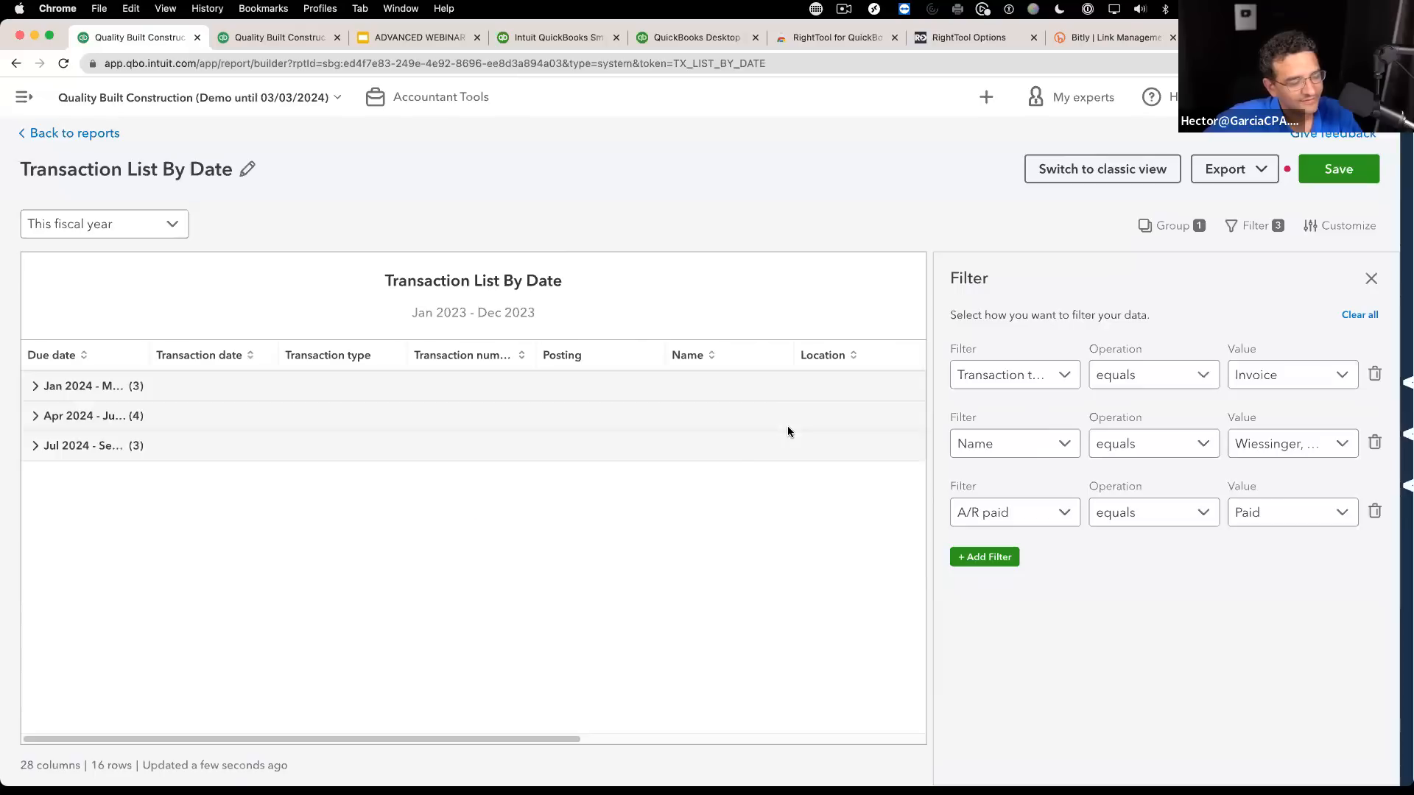
left_click_drag(302, 738, 829, 755)
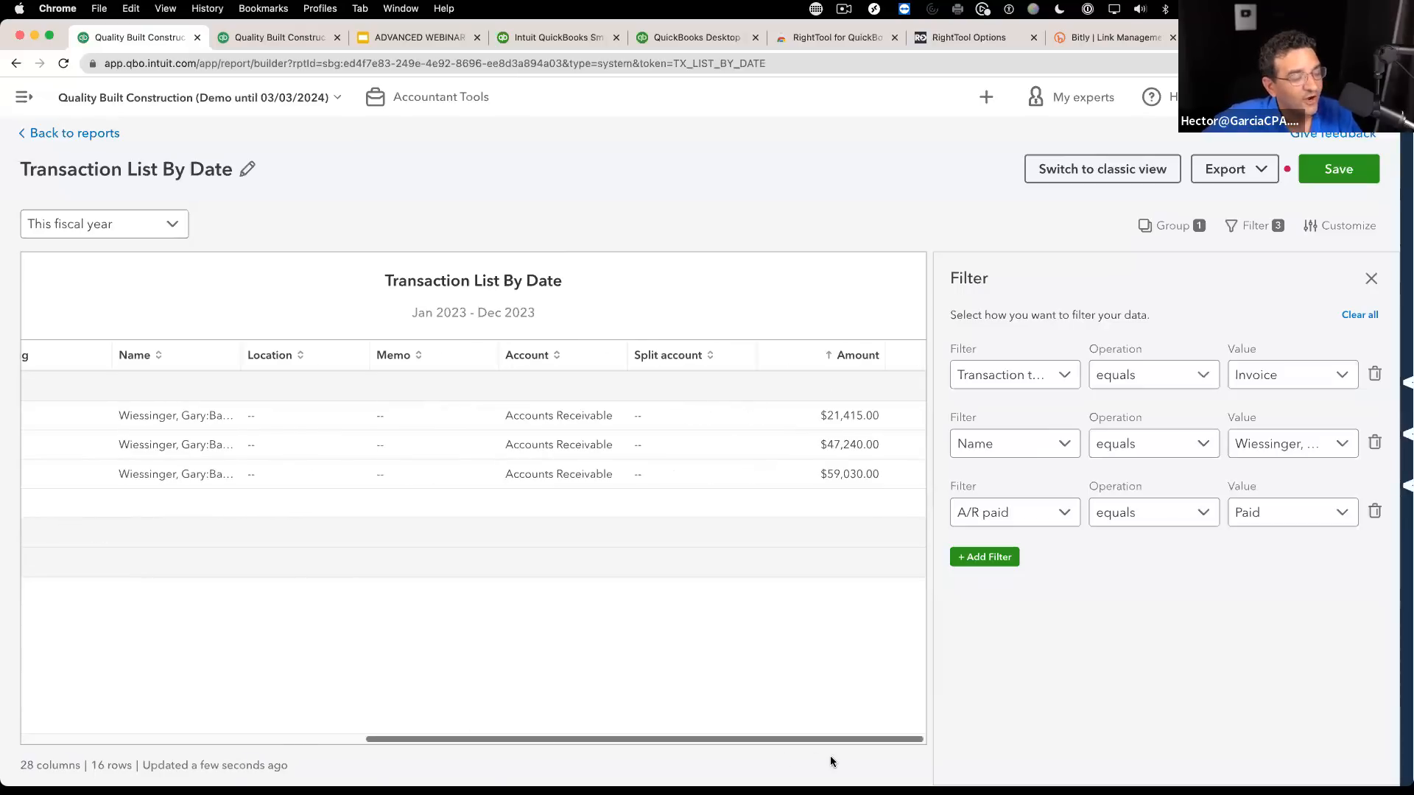
left_click(830, 359)
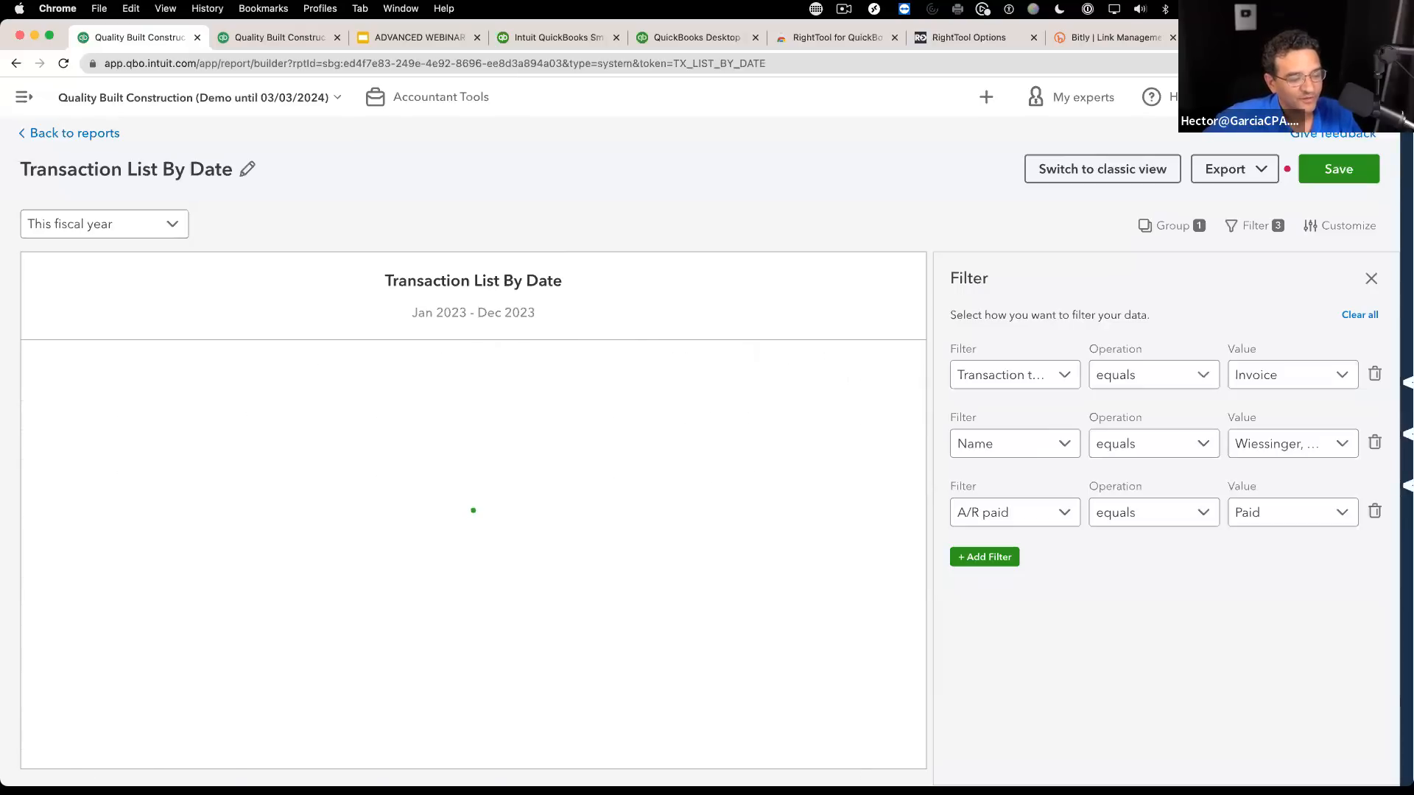
left_click(771, 739)
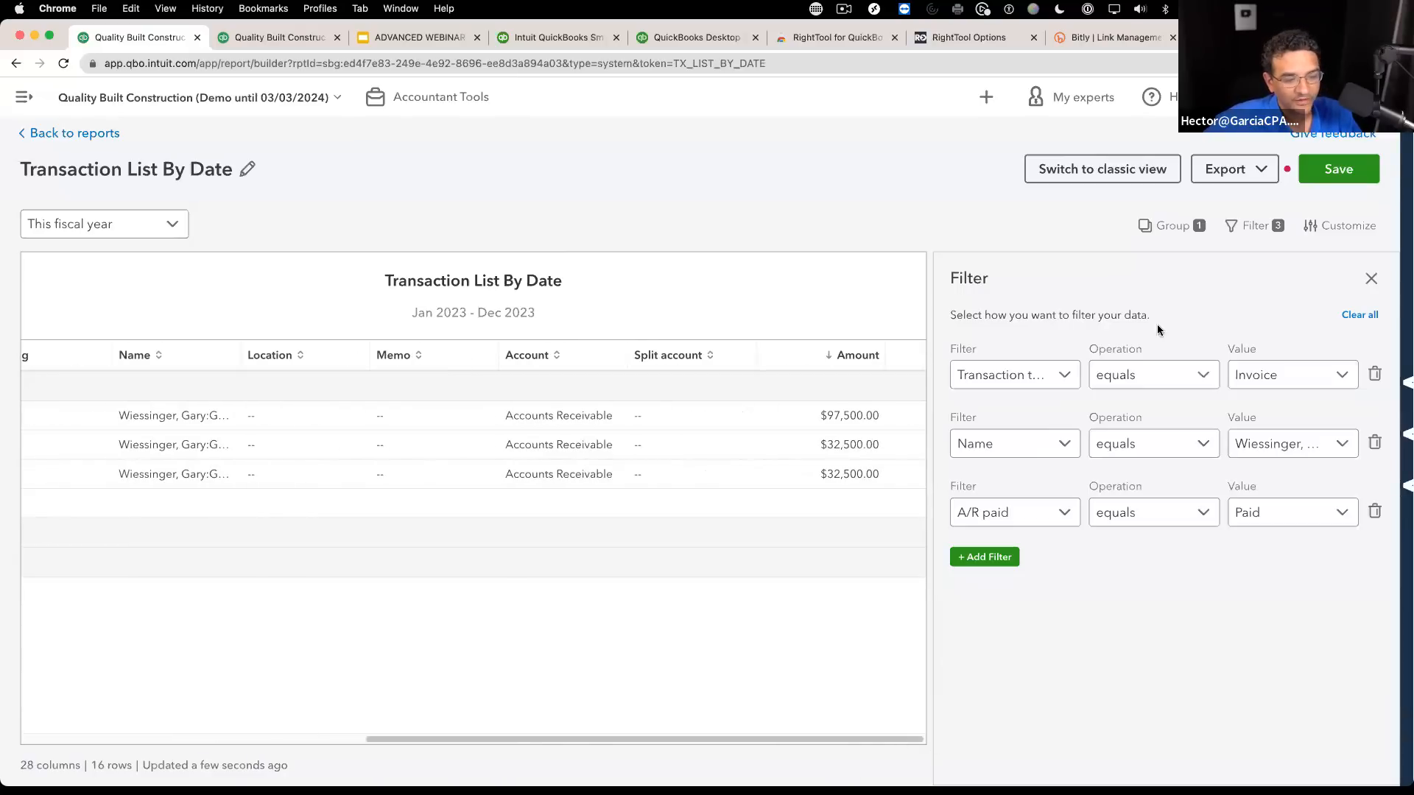
Step: Customize the report layout by moving the Amount column to the first position, ahead of Due date
left_click(1325, 227)
scroll(1222, 663, "down", 10)
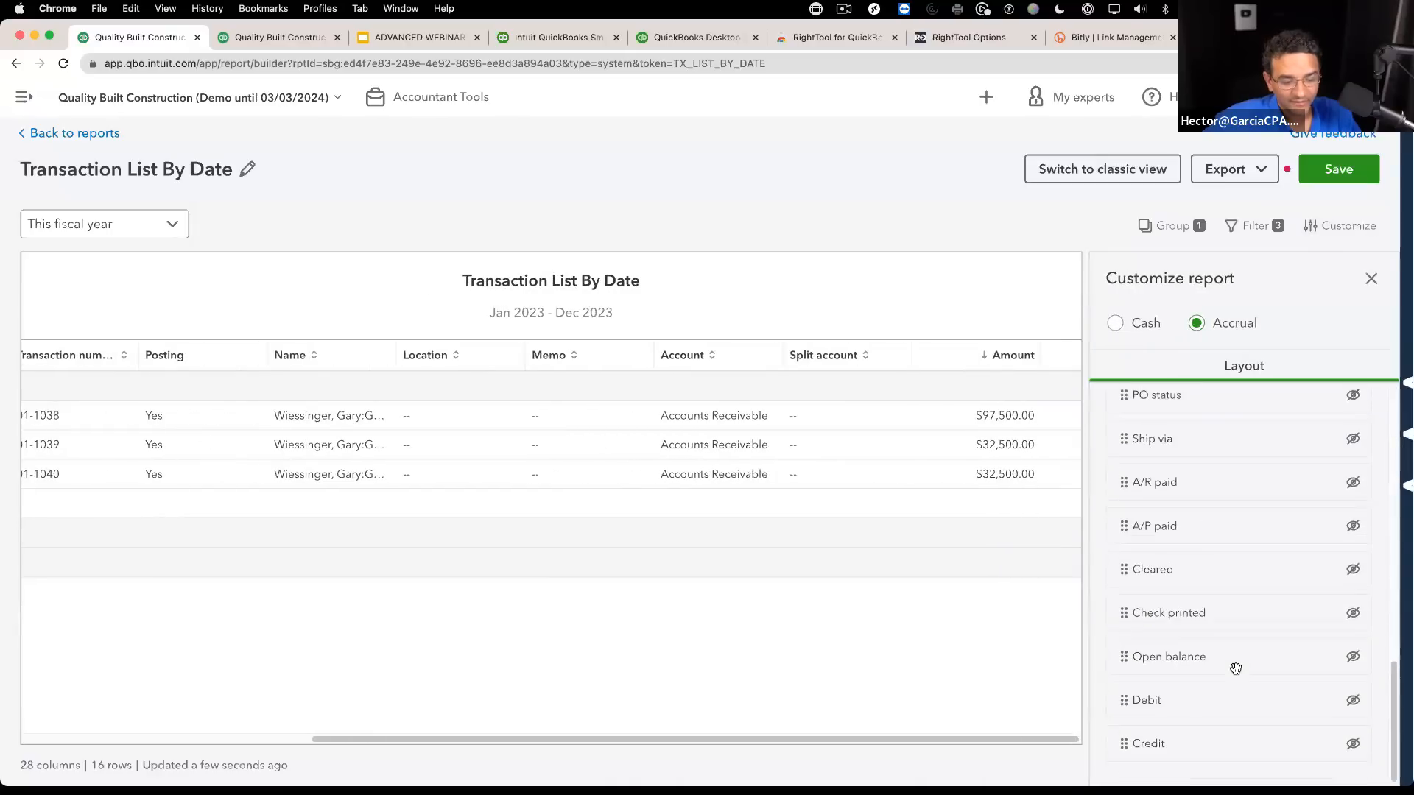
scroll(1196, 685, "up", 15)
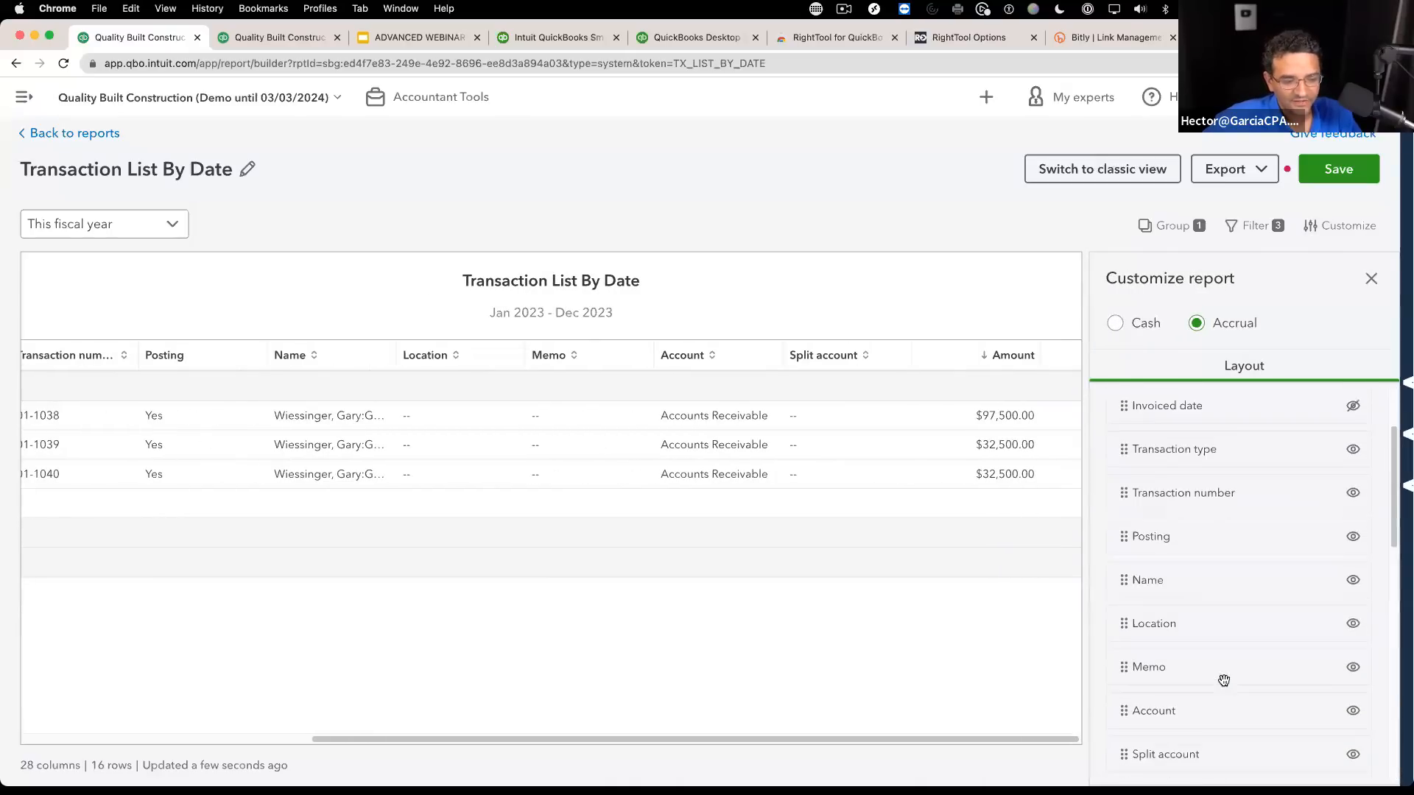
scroll(1222, 679, "down", 4)
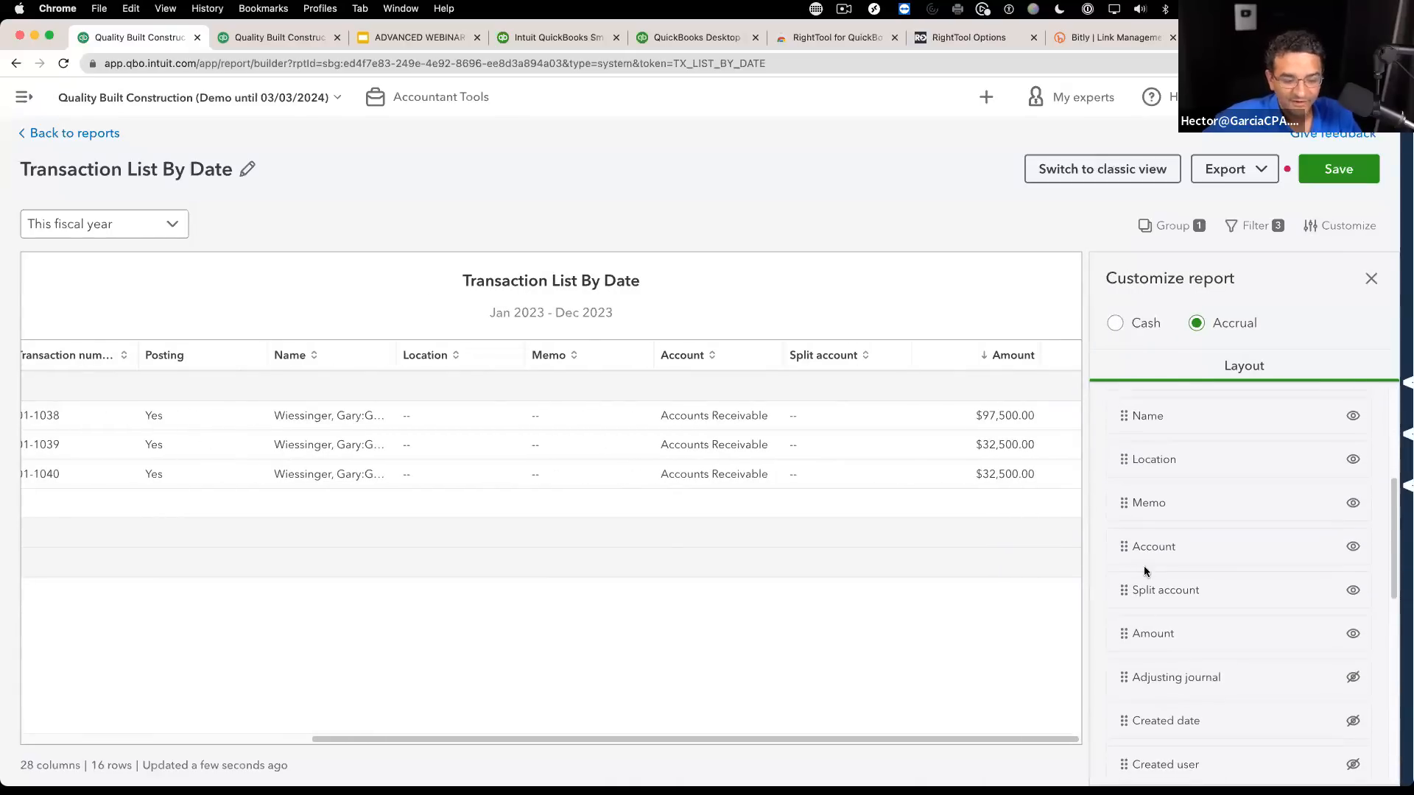
left_click_drag(1116, 639, 1126, 446)
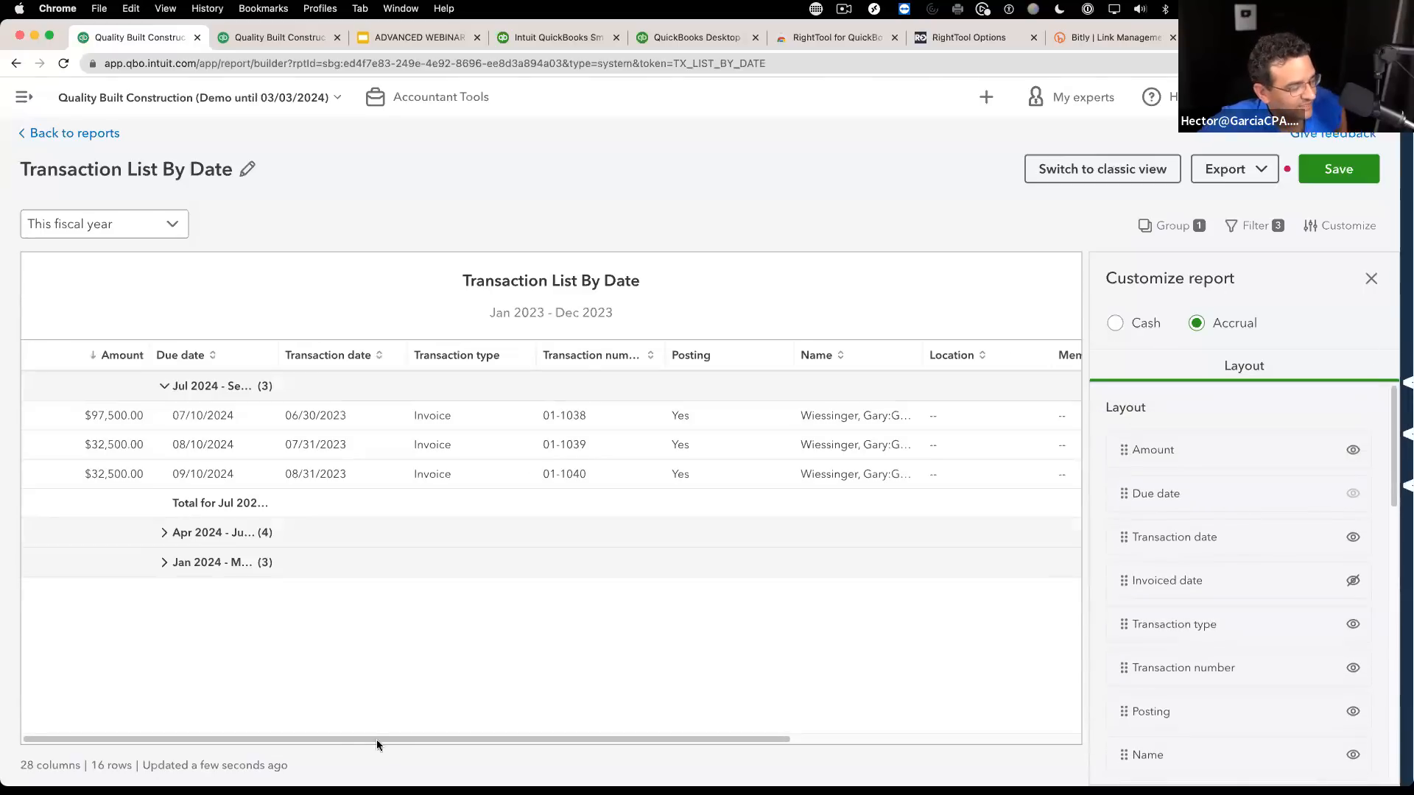
Step: Sort the relocated Amount column ascending and then descending, expanding the quarter starting April 2024 to compare the order
left_click(89, 358)
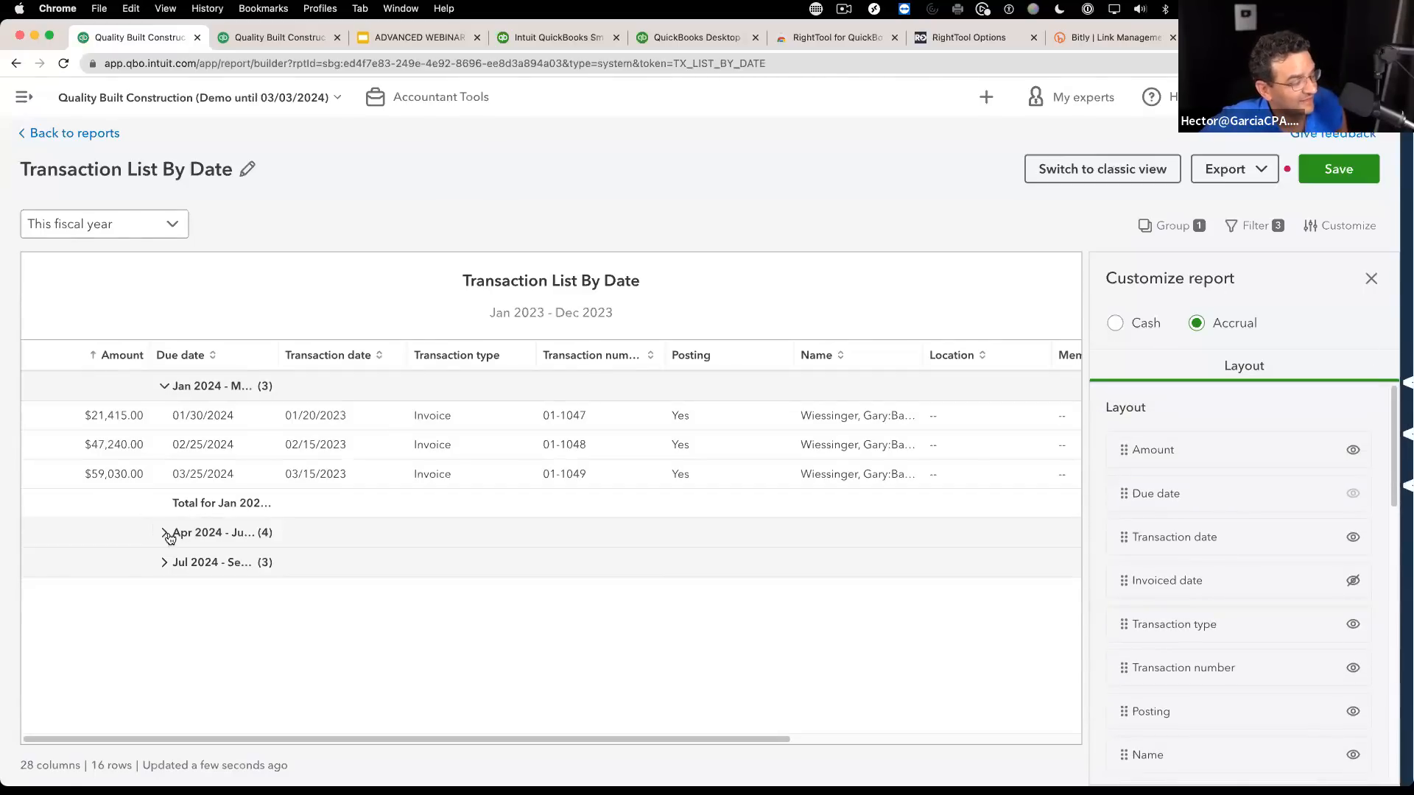
left_click(127, 536)
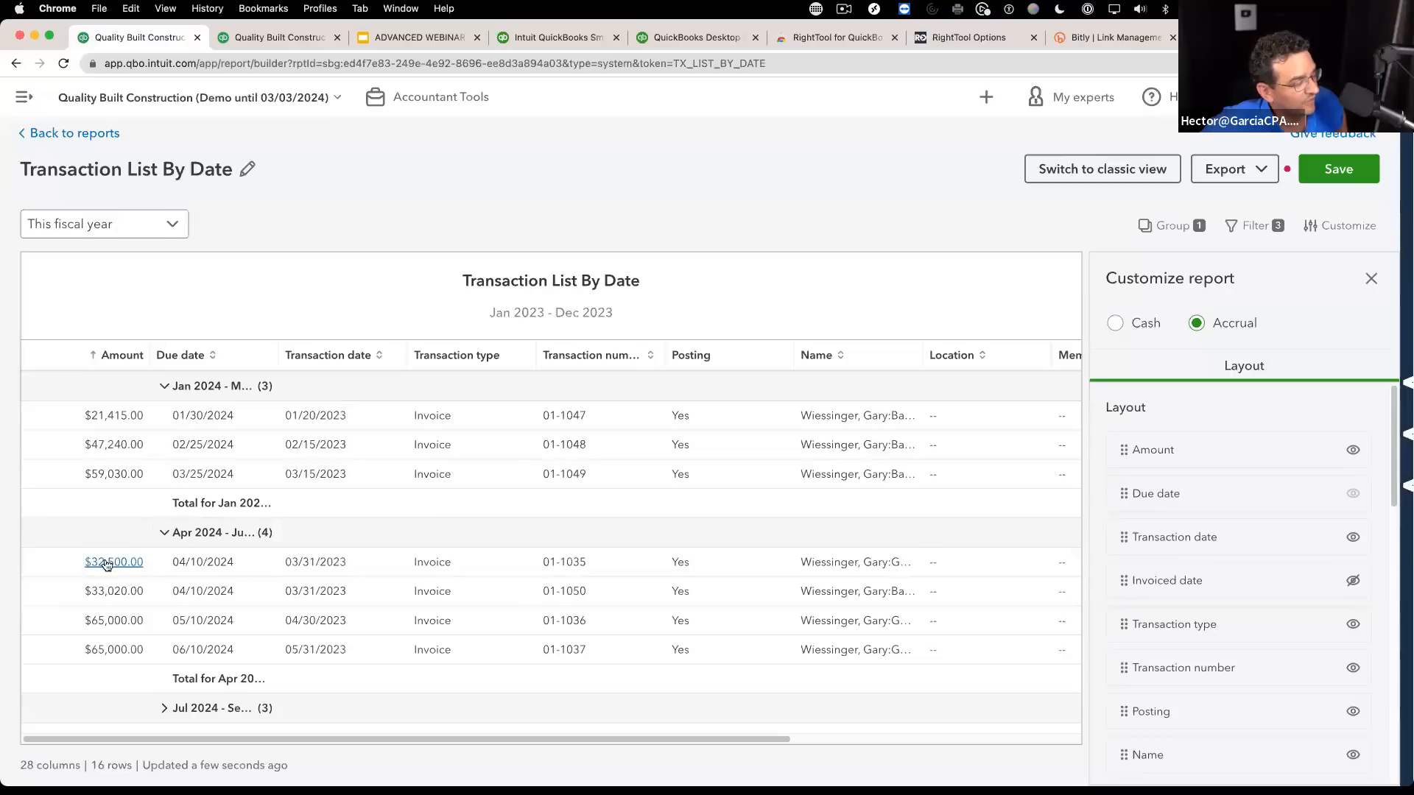
left_click(95, 357)
left_click(174, 531)
left_click(165, 537)
left_click(163, 536)
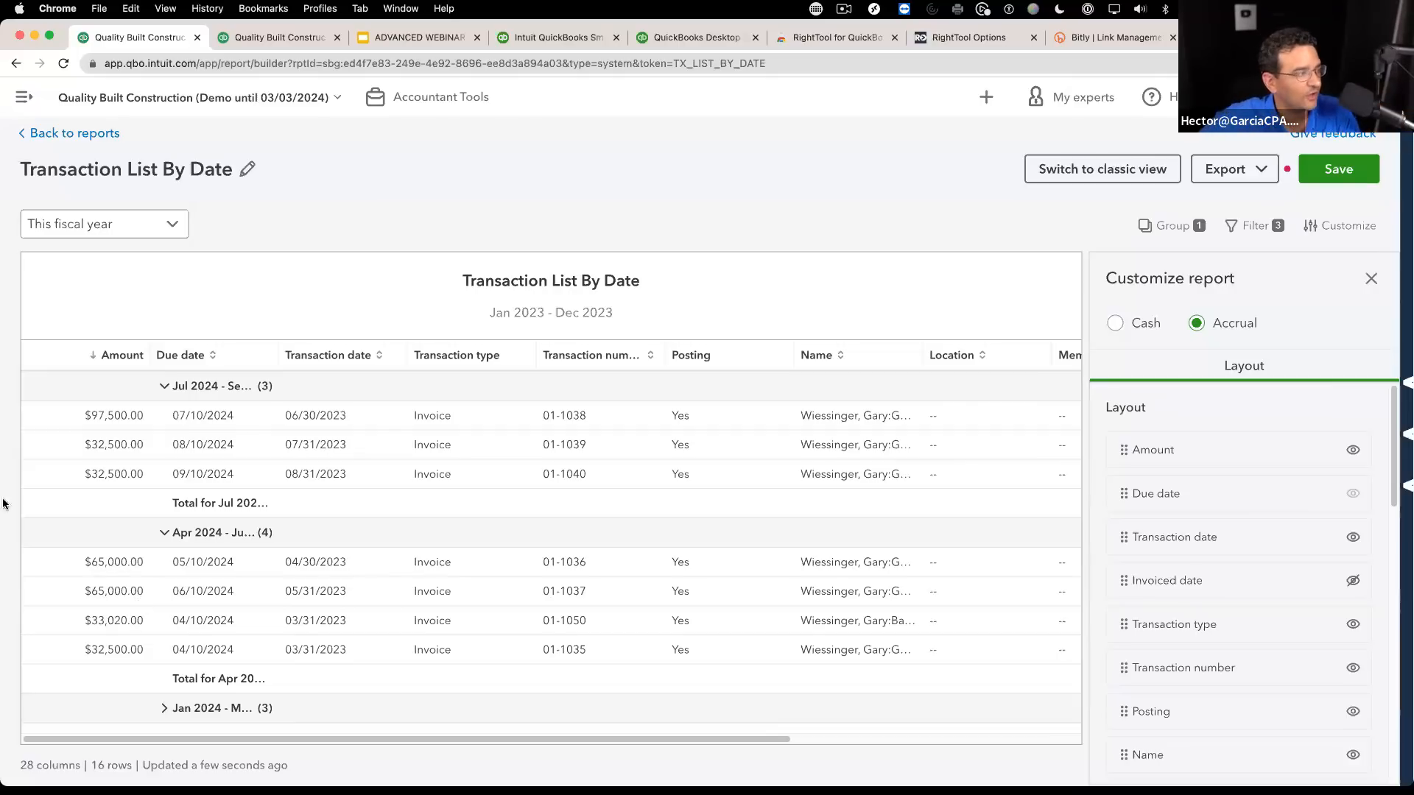
Step: Switch to the classic Transaction List by Date report and look through its available sort fields
left_click(243, 37)
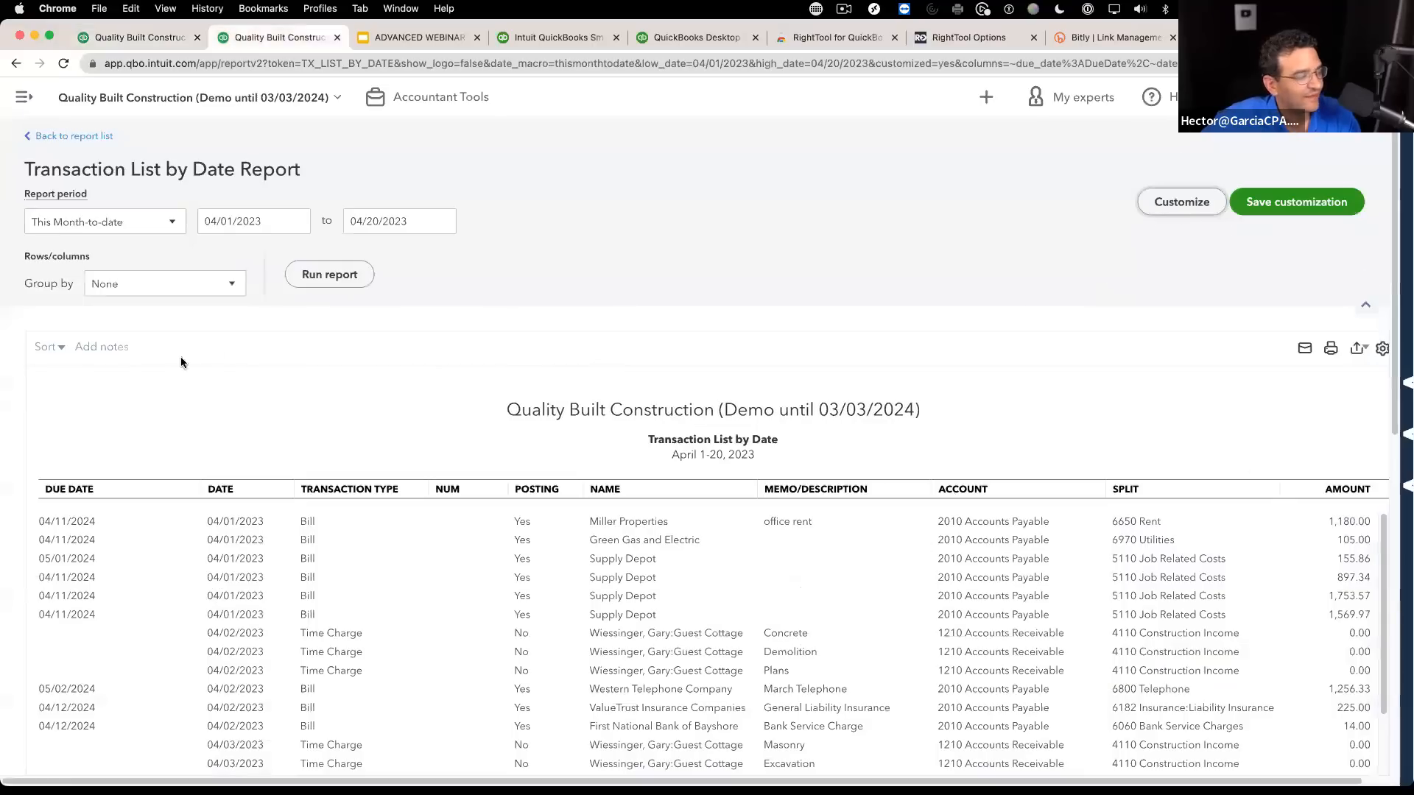
left_click(46, 347)
left_click(83, 408)
scroll(110, 538, "down", 8)
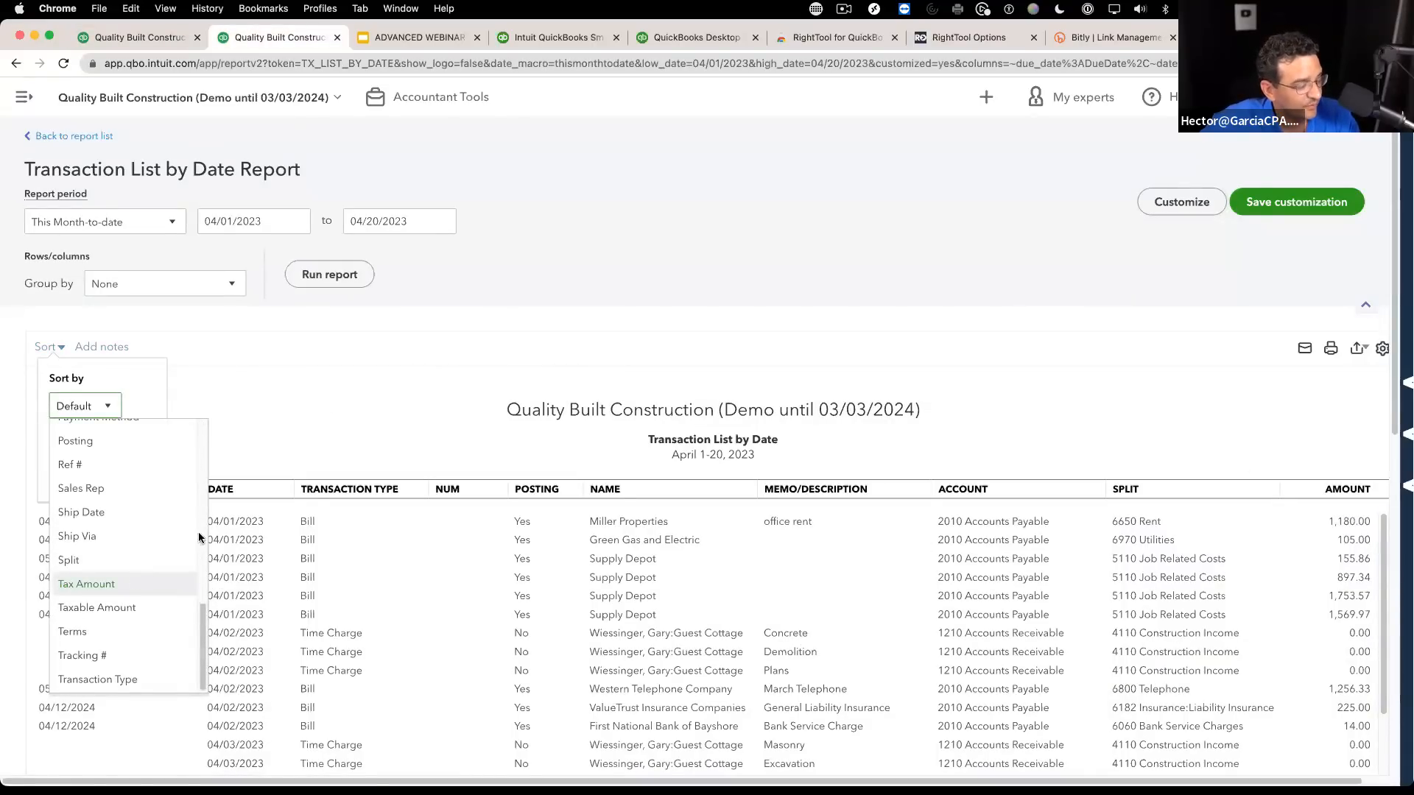
left_click(297, 410)
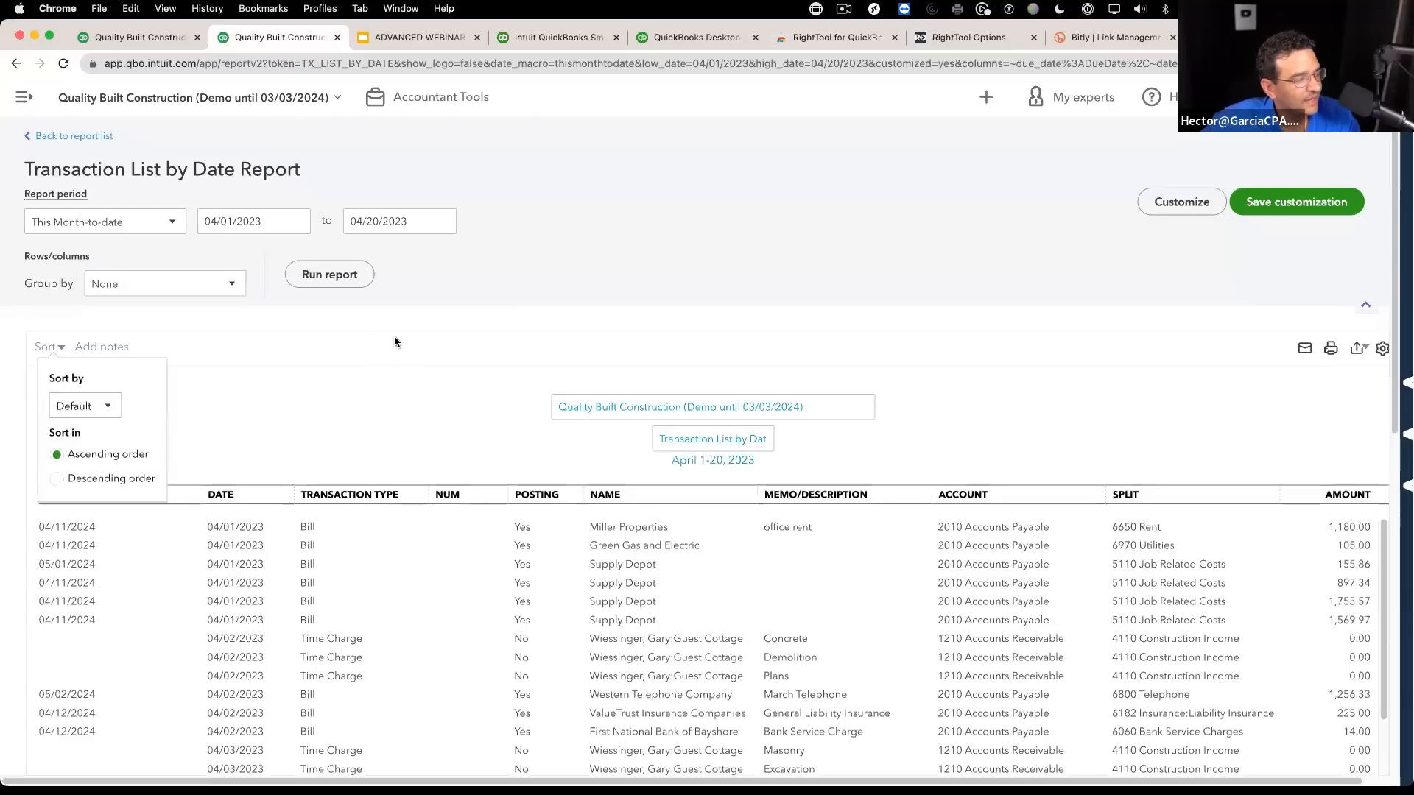
Step: Switch to the ADVANCED WEBINARS presentation in Google Slides and start the slideshow
left_click(419, 37)
left_click(1213, 98)
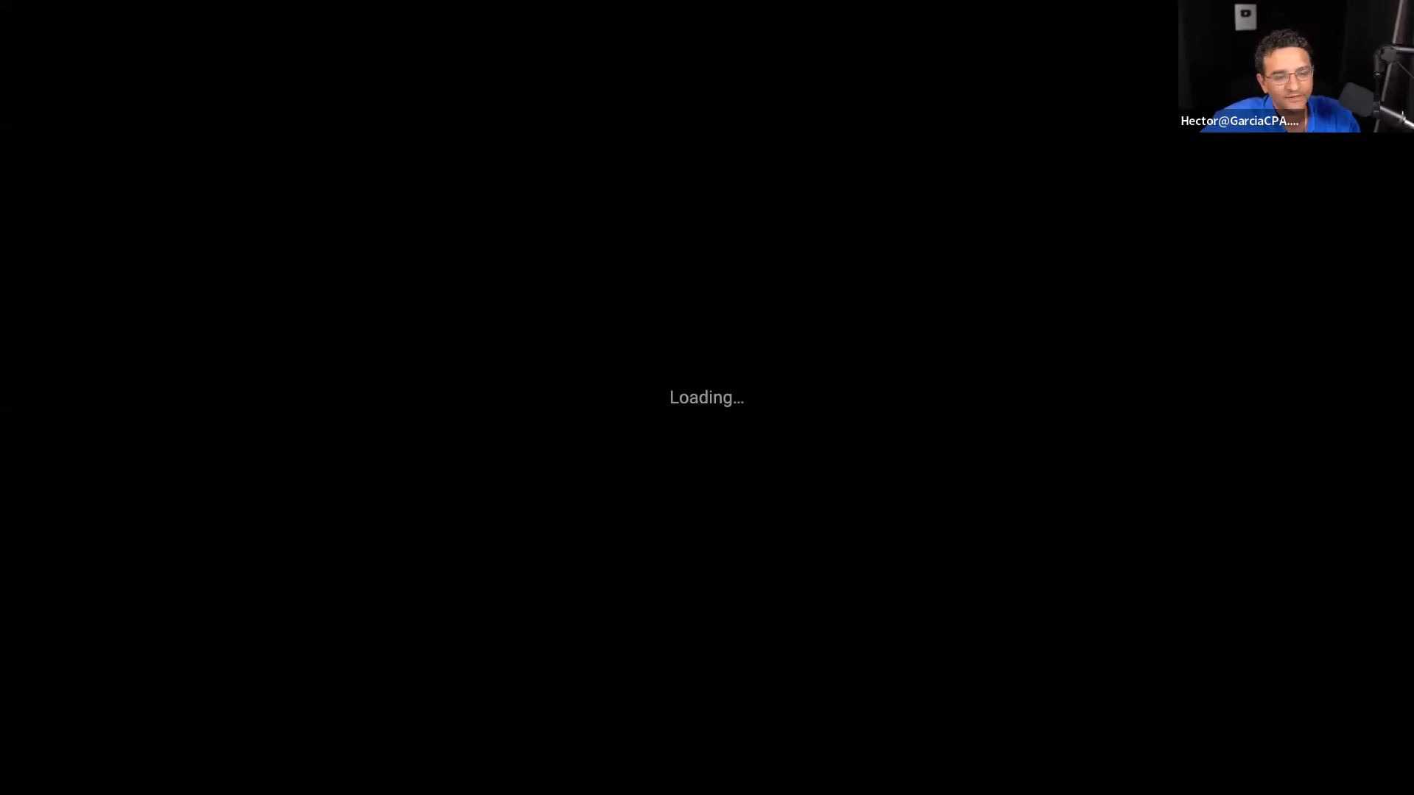
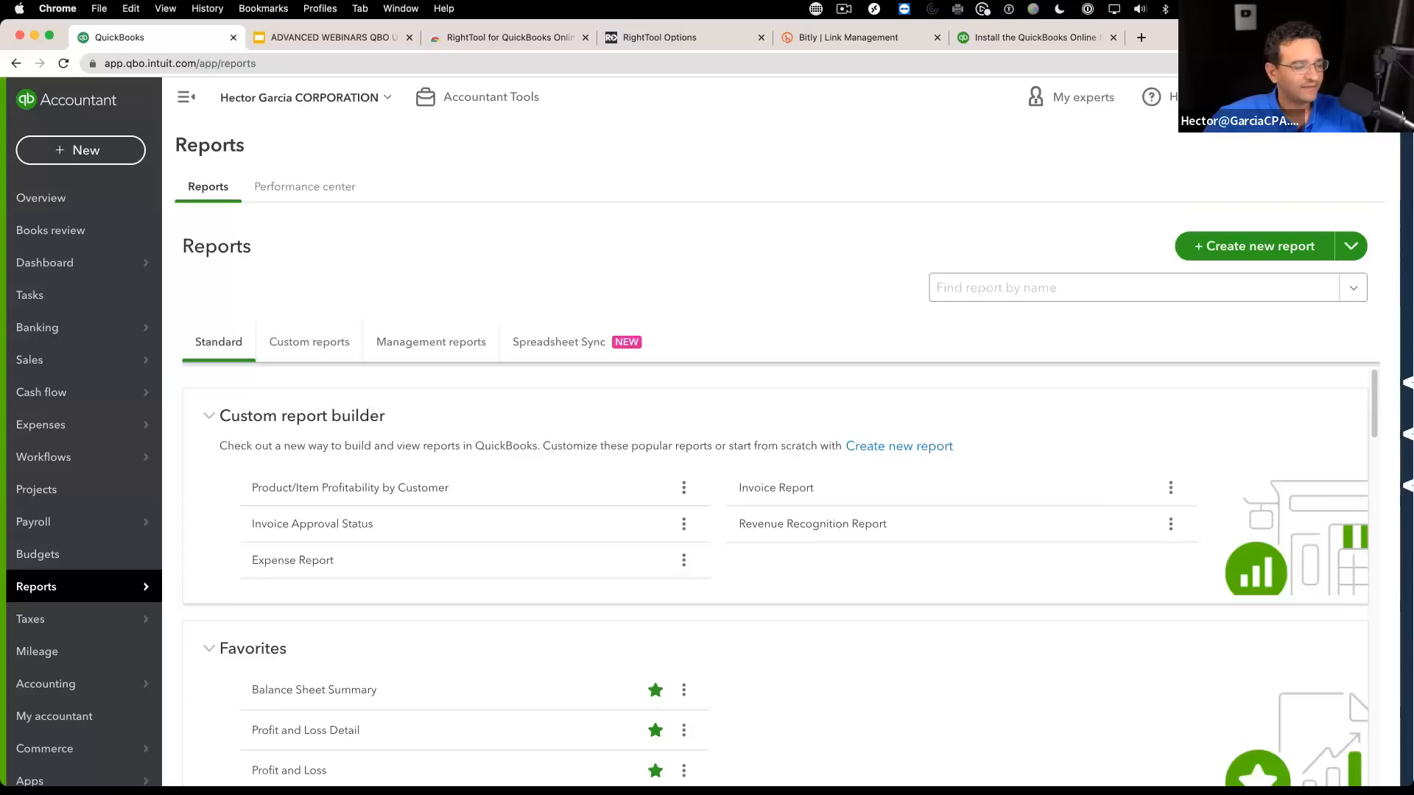
Step: Create a new blank report with the custom report builder in QuickBooks Online and collapse the navigation menu
left_click(895, 447)
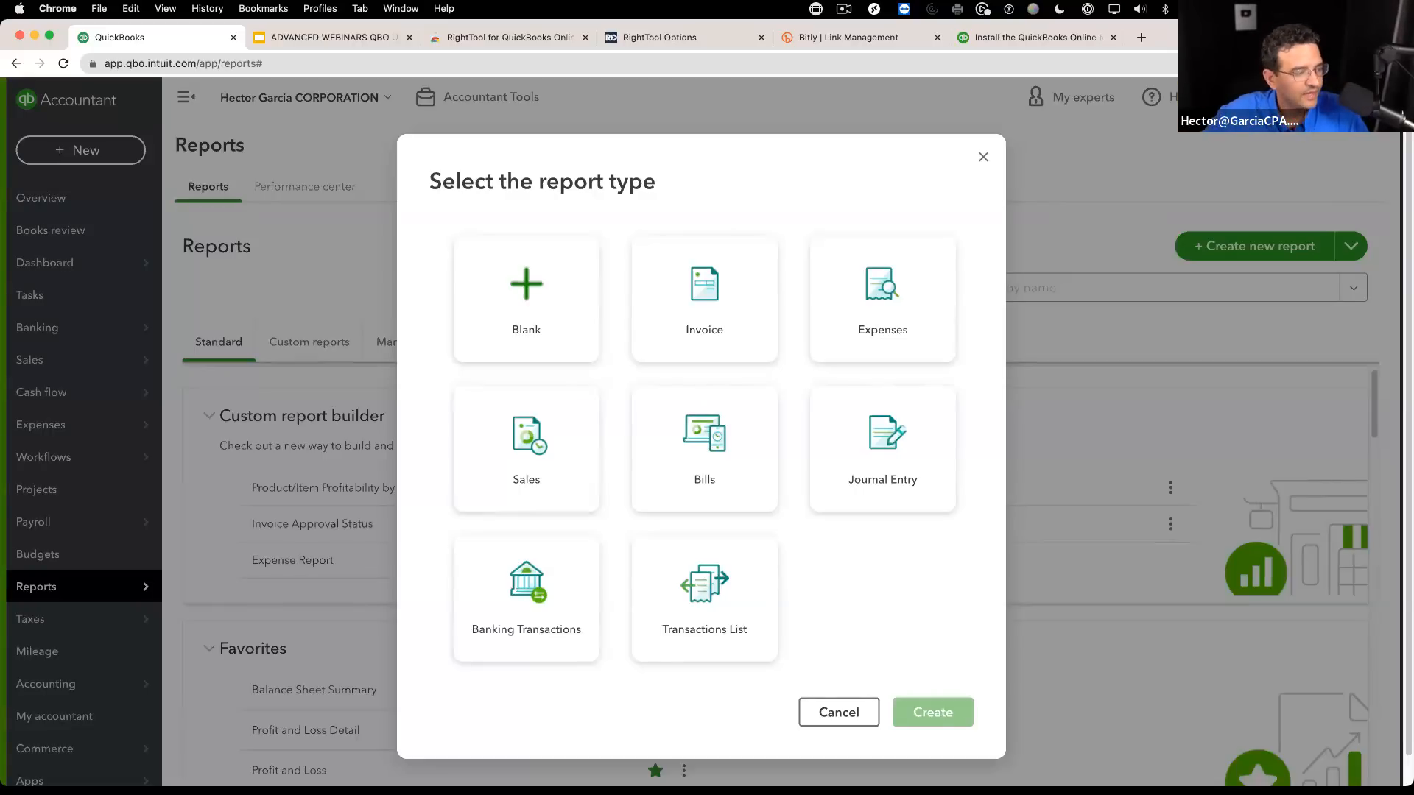
left_click(514, 292)
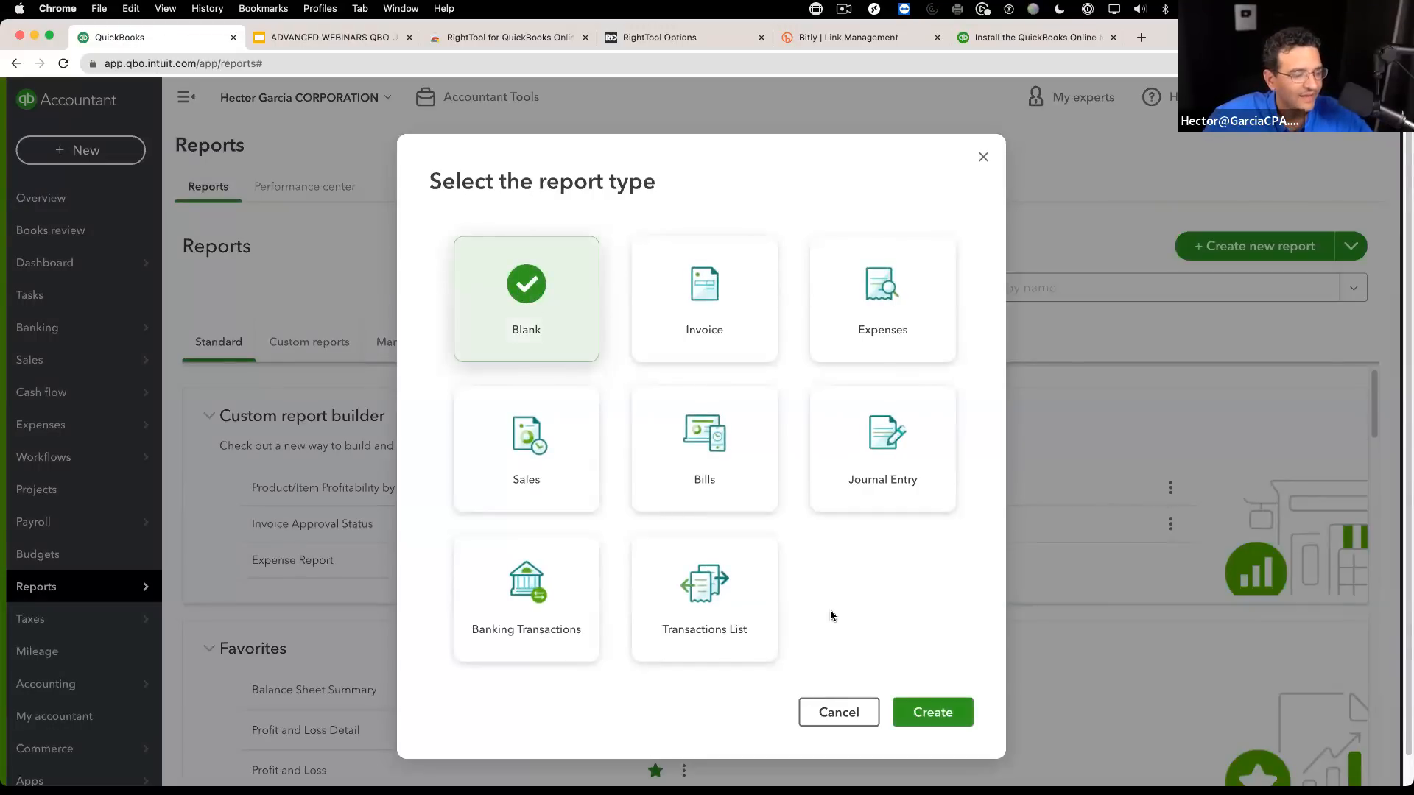
left_click(929, 713)
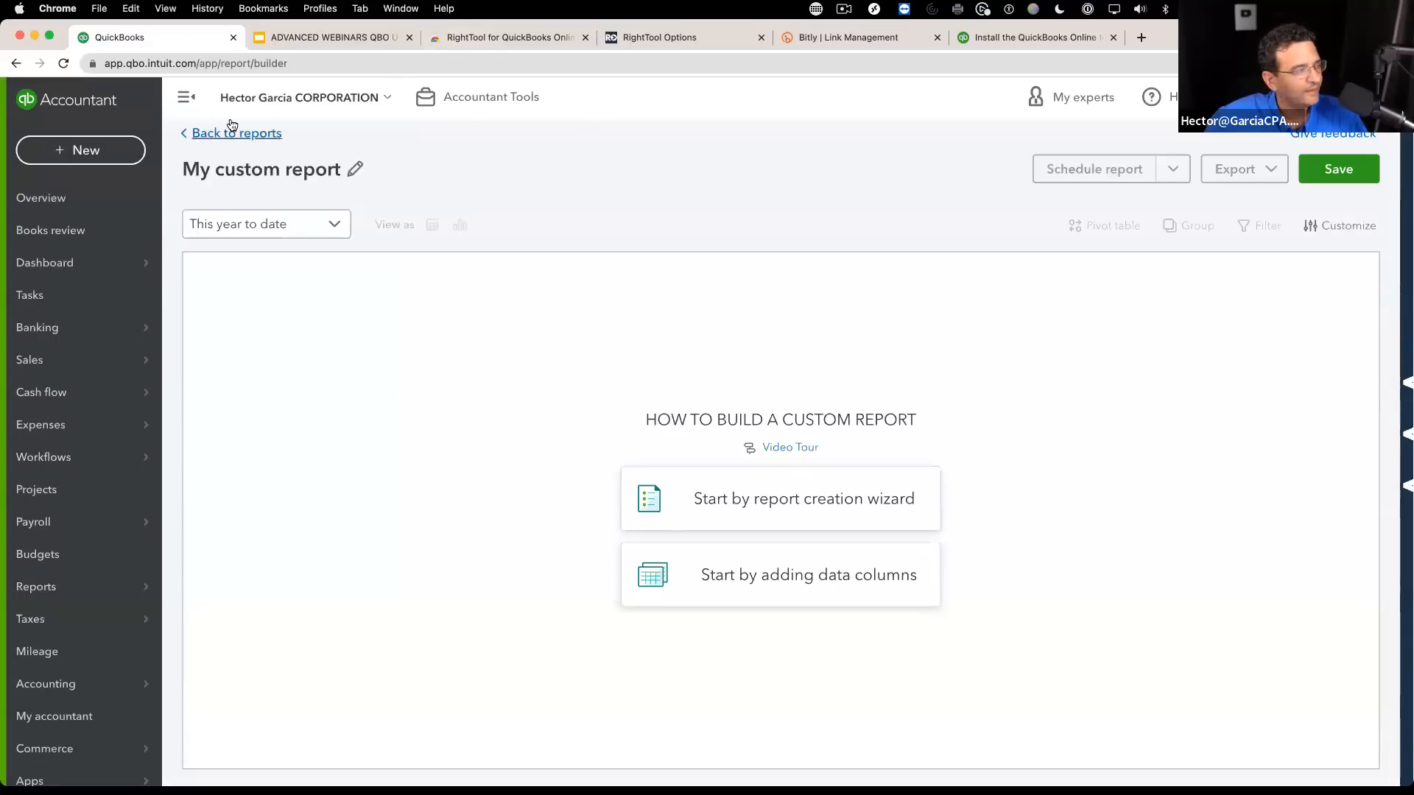
left_click(187, 97)
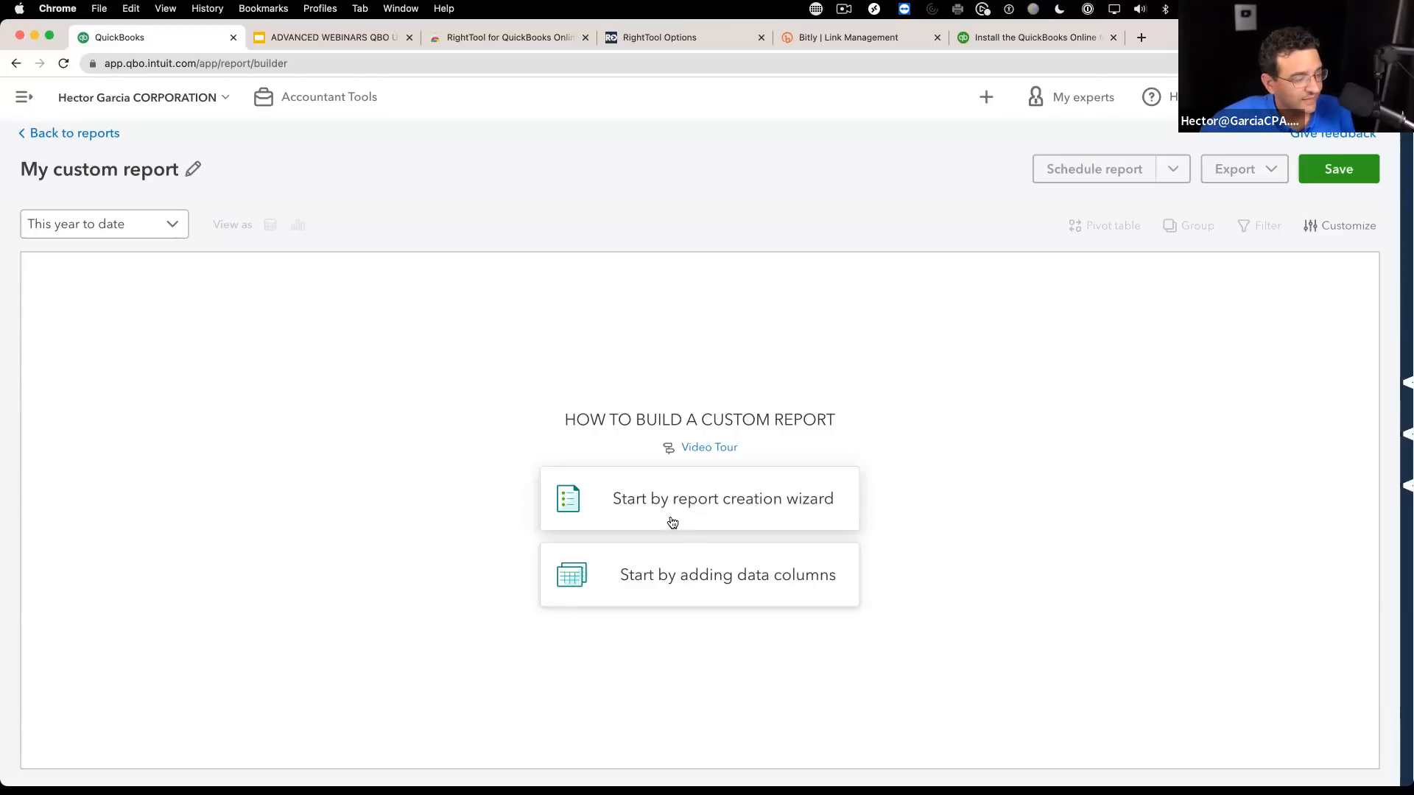
Step: Search the report creation wizard for "sales" and build the "Sales by class for last fiscal year" report
left_click(706, 498)
left_click(603, 389)
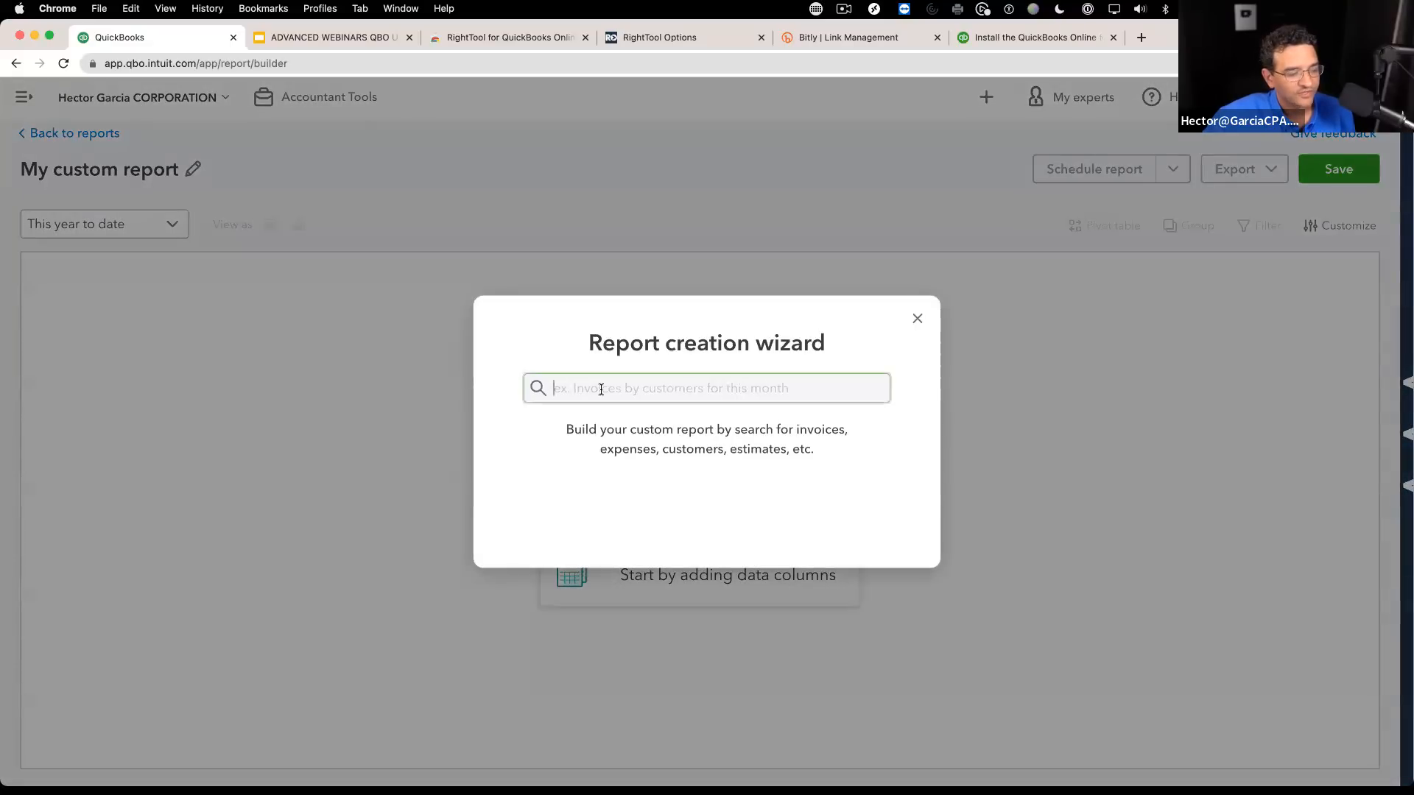
type("sales")
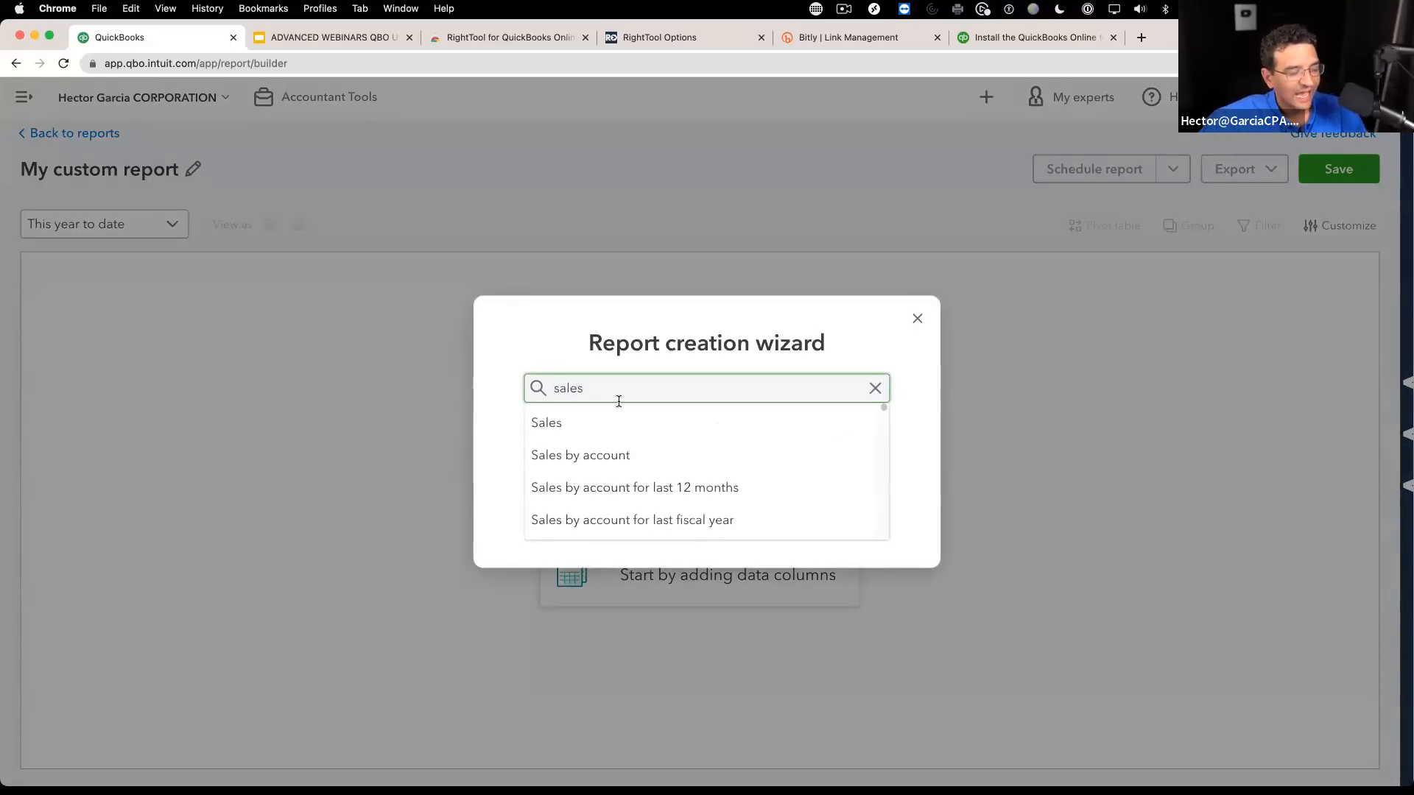
mouse_move(879, 412)
left_mouse_down()
mouse_move(895, 551)
mouse_move(887, 404)
left_mouse_up()
scroll(785, 473, "down", 2)
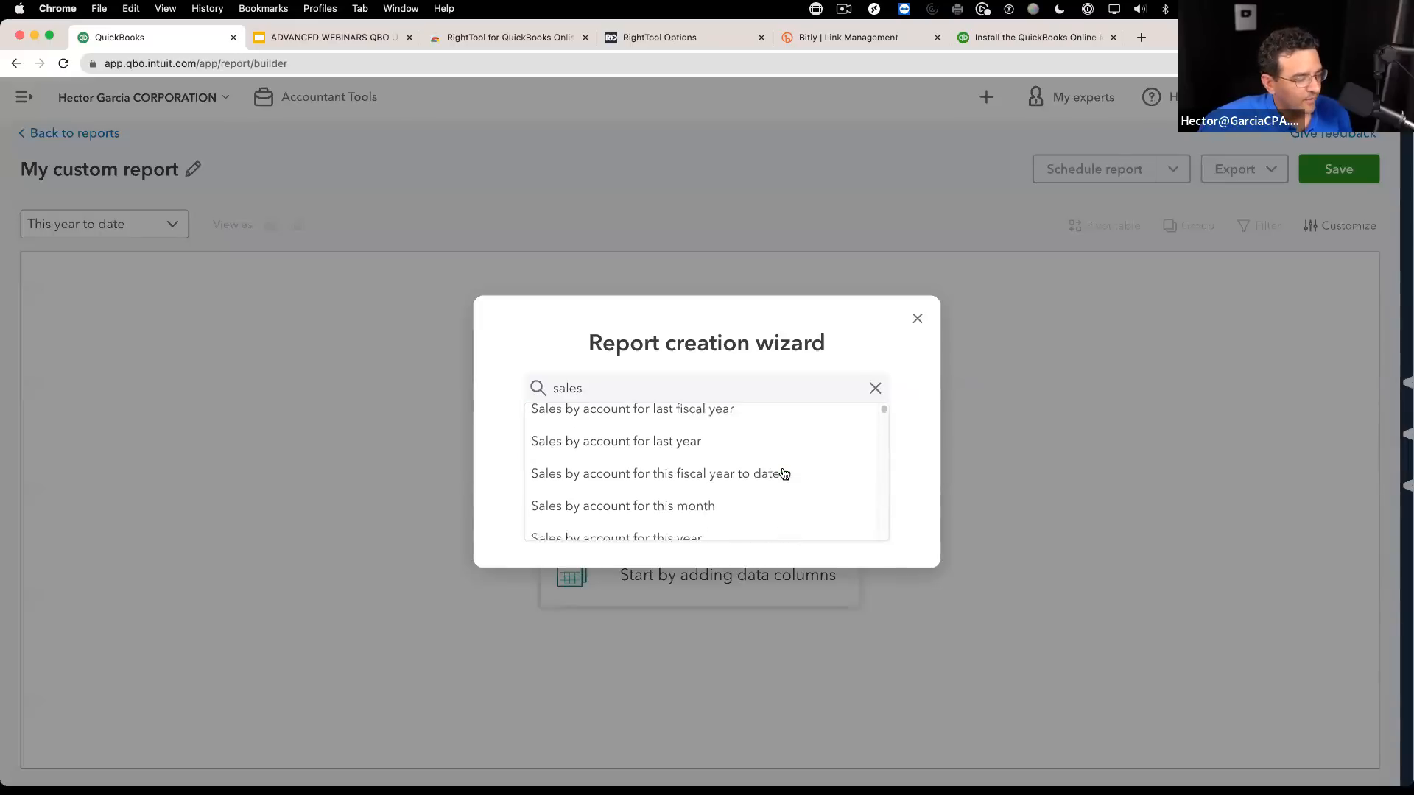
scroll(774, 479, "down", 5)
scroll(736, 488, "down", 1)
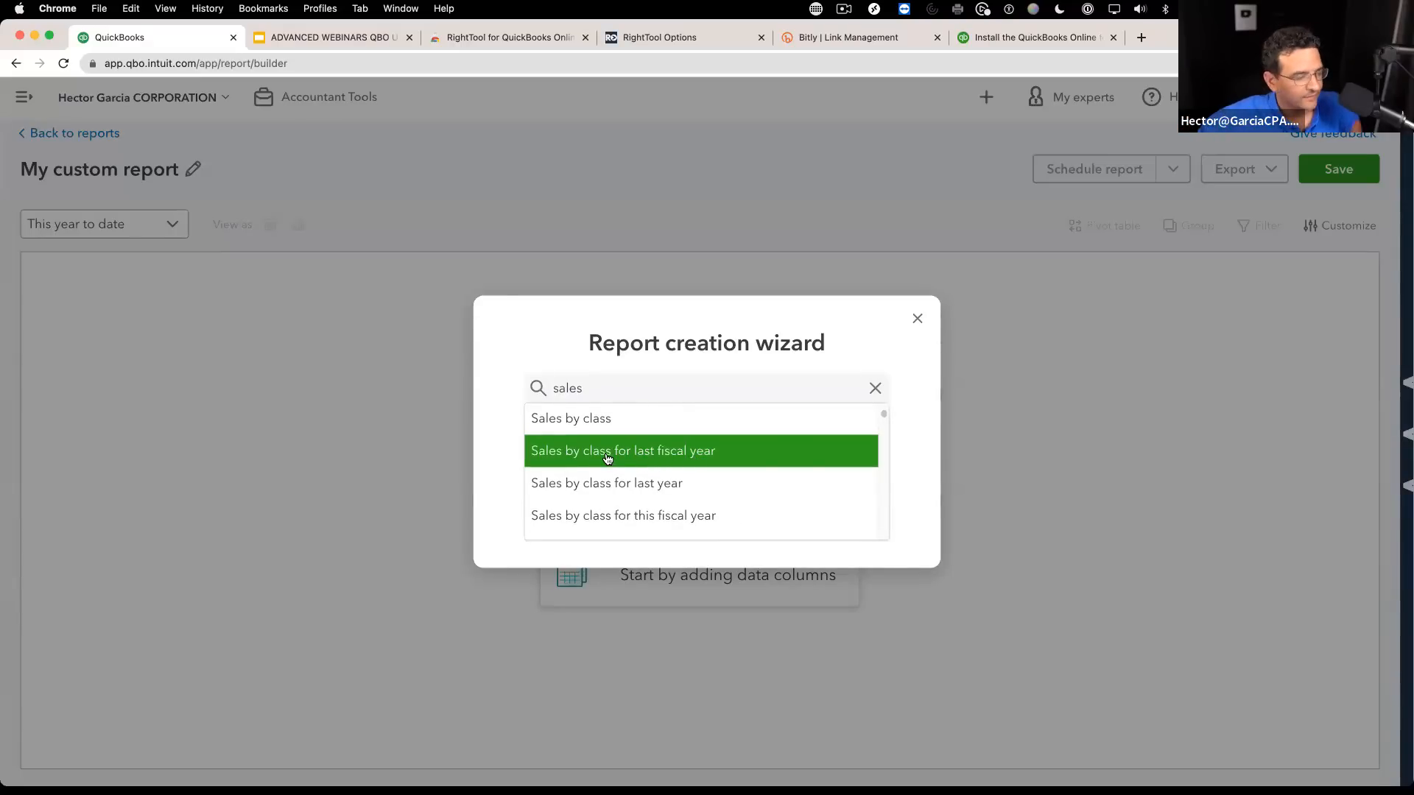
left_click(608, 458)
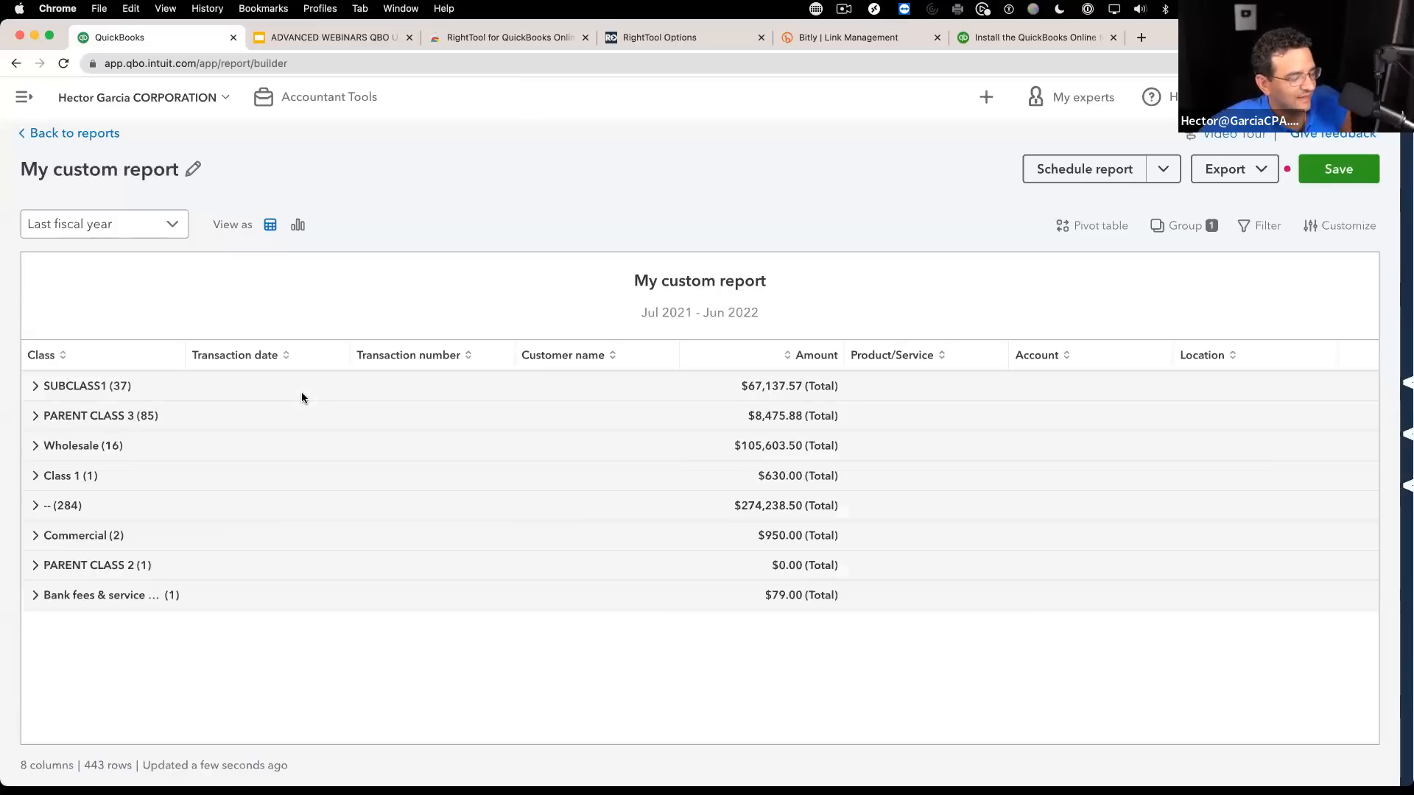
Step: Expand the SUBCLASS1 group to review its transactions and collapse it again to compare class totals
left_click(302, 394)
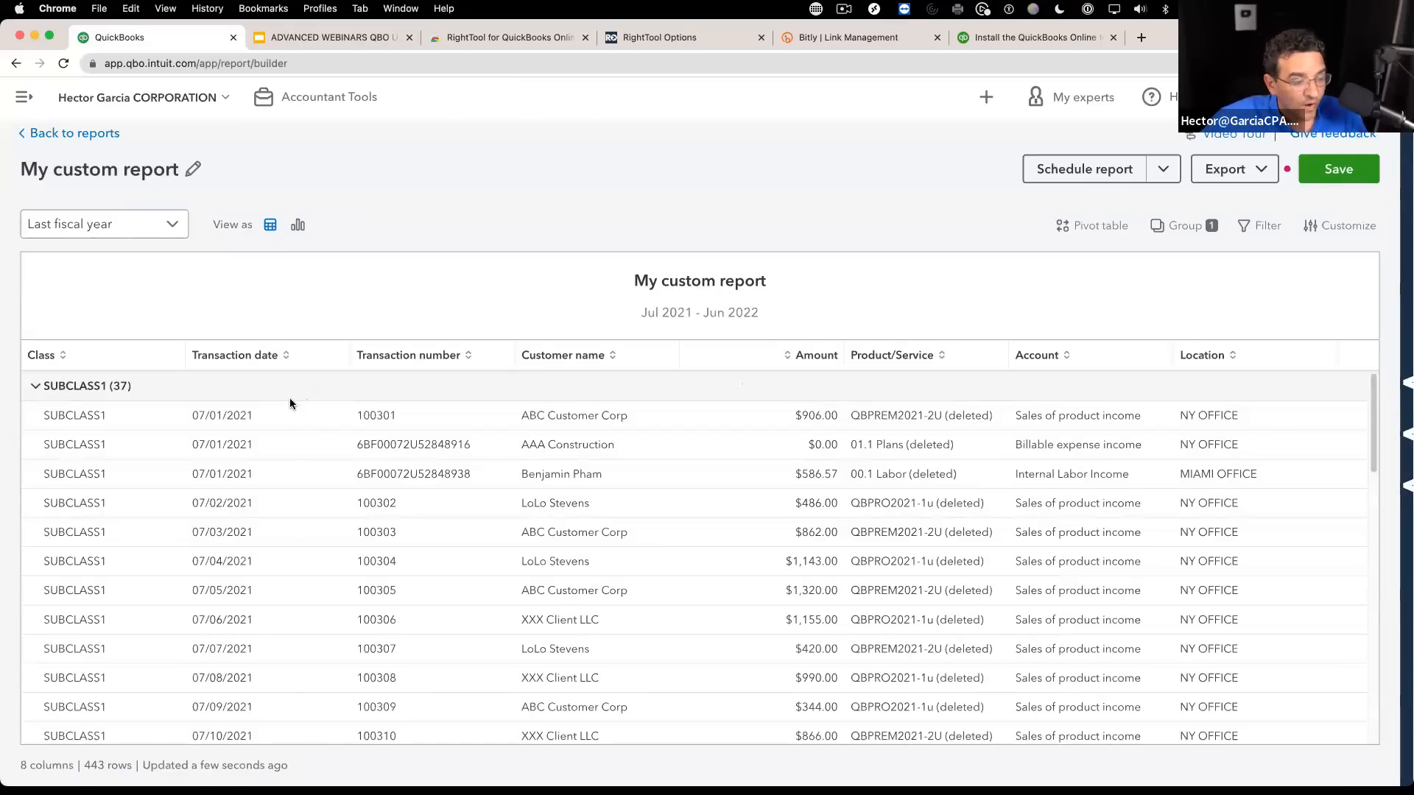
left_click(34, 386)
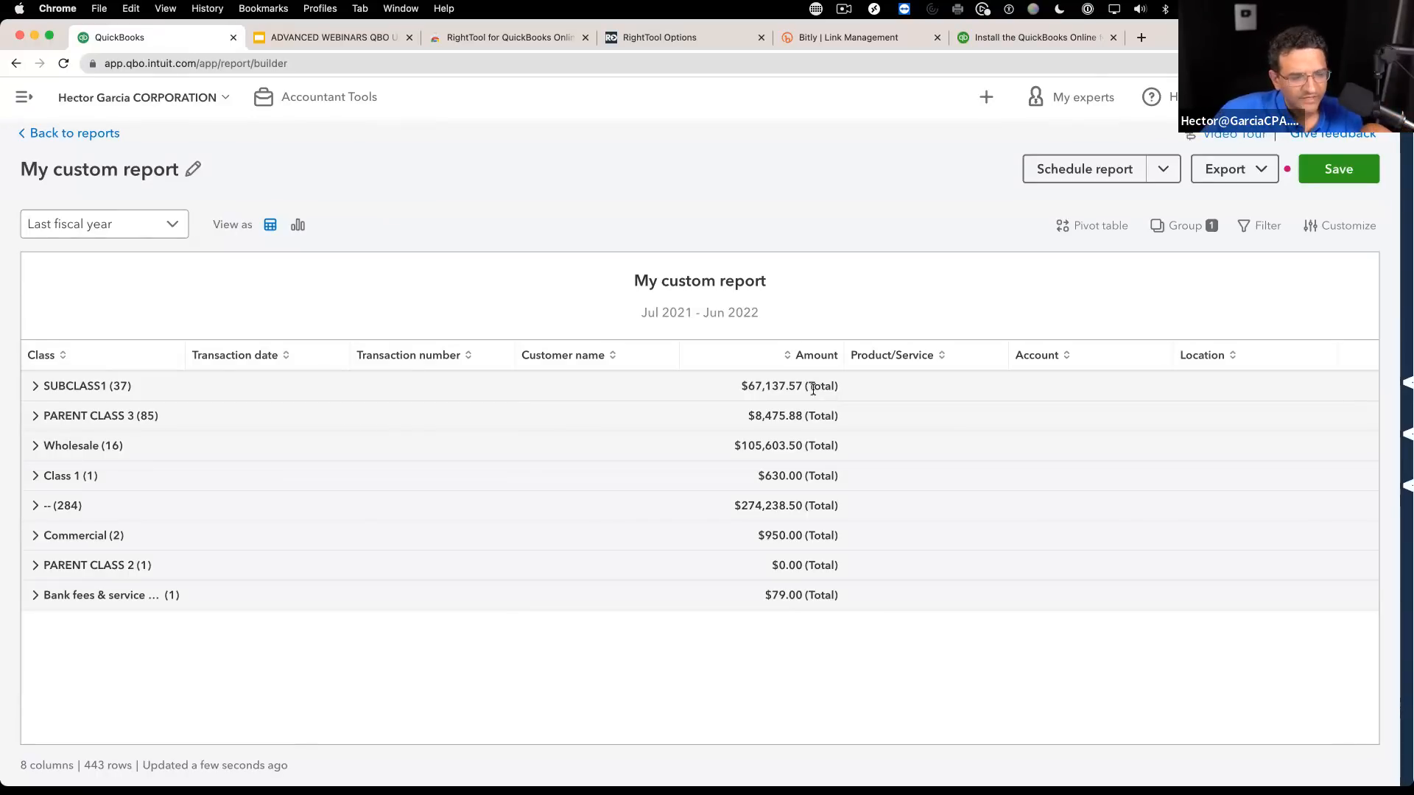
left_click(37, 387)
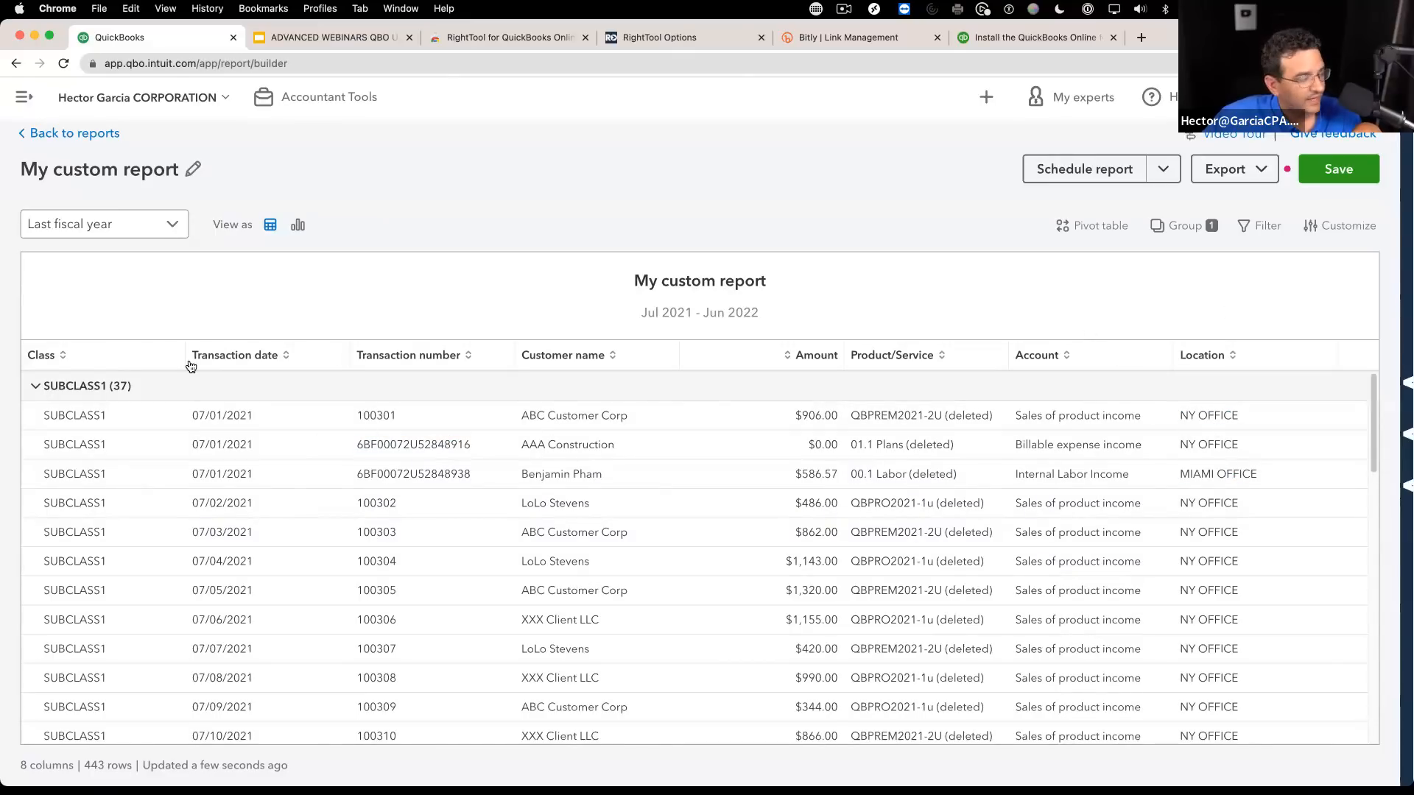
left_click(36, 386)
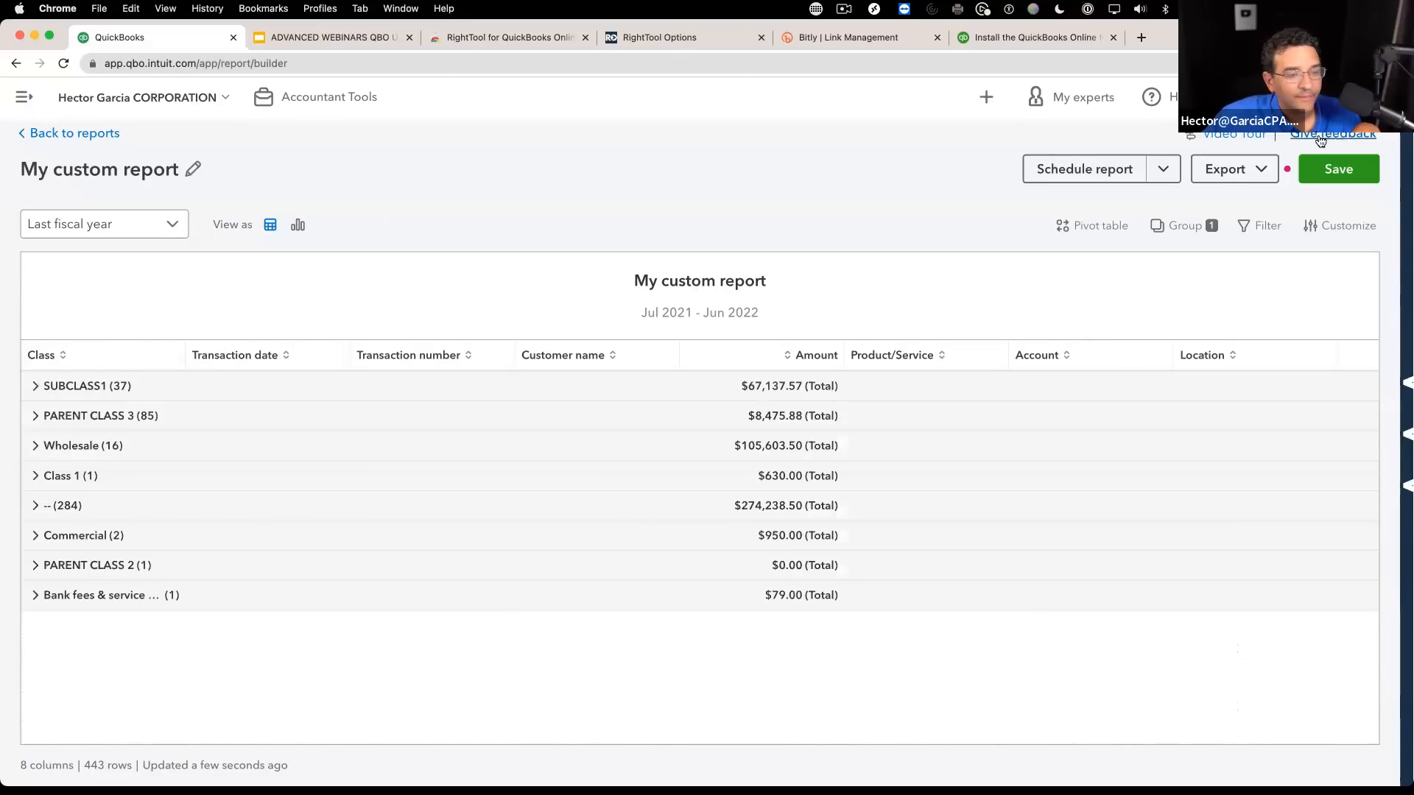
Step: Search the report's available columns for "transaction type" and add the Transaction type column from the Sales data
left_click(1327, 225)
left_click(1222, 478)
type("transac")
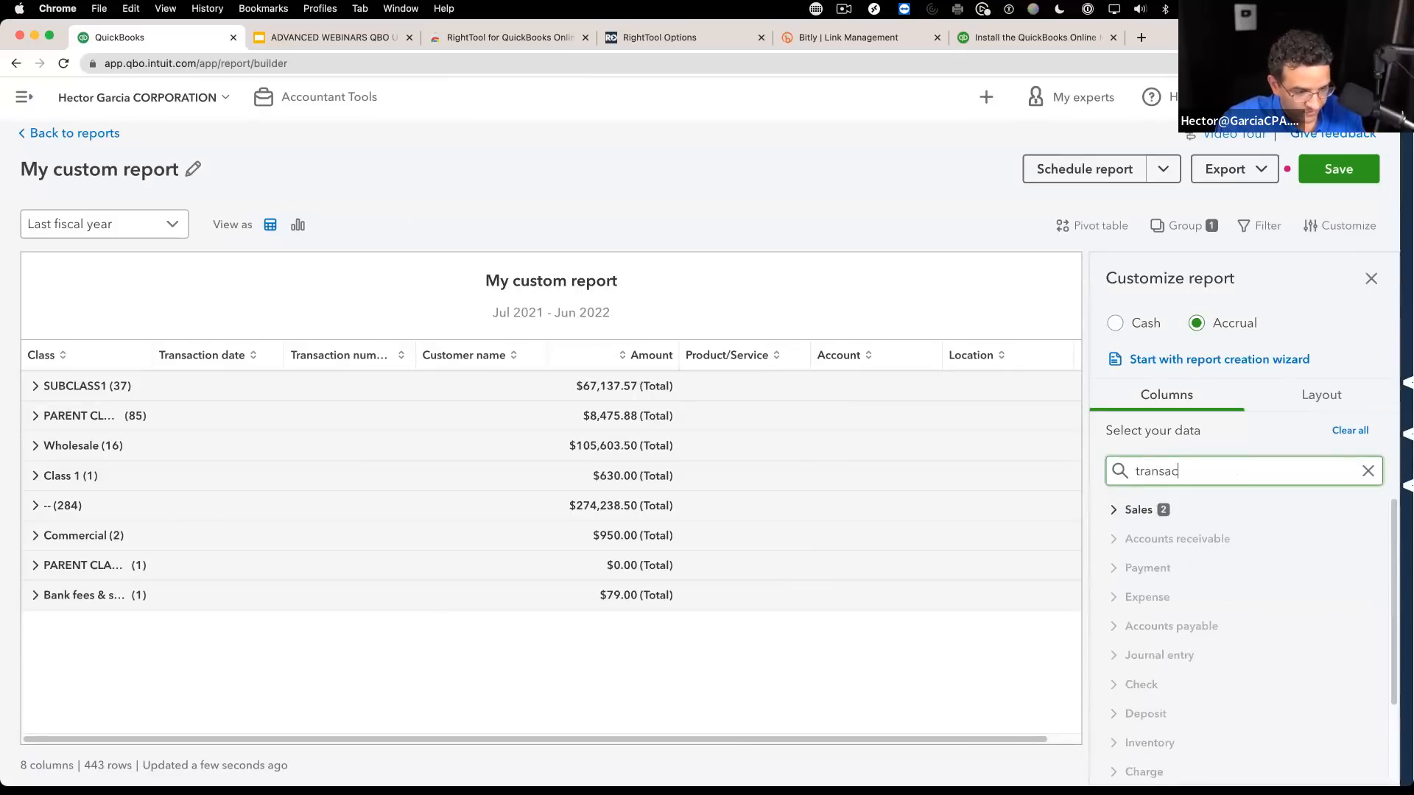
type("tion type")
scroll(1237, 663, "down", 2)
scroll(1193, 574, "up", 2)
left_click(1115, 515)
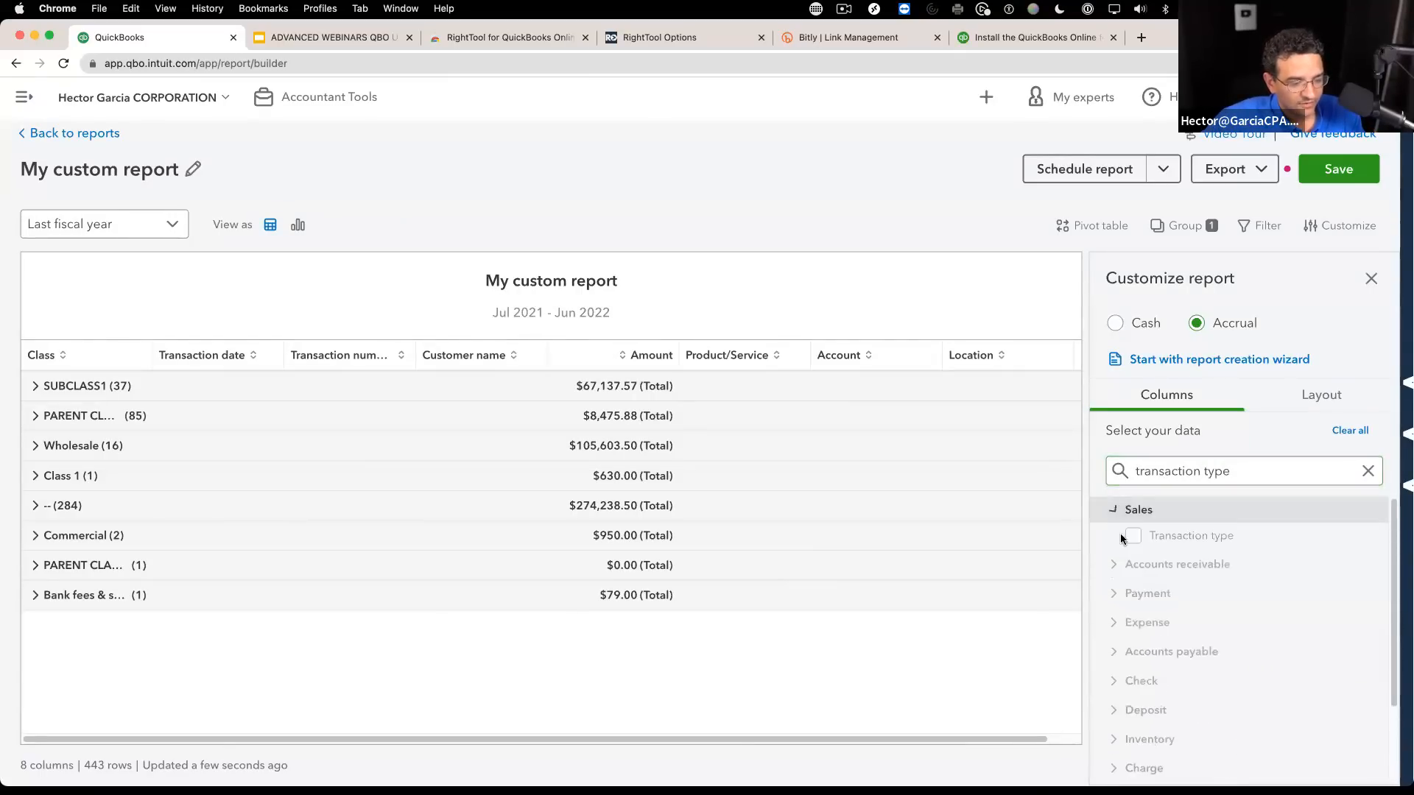
left_click(1134, 537)
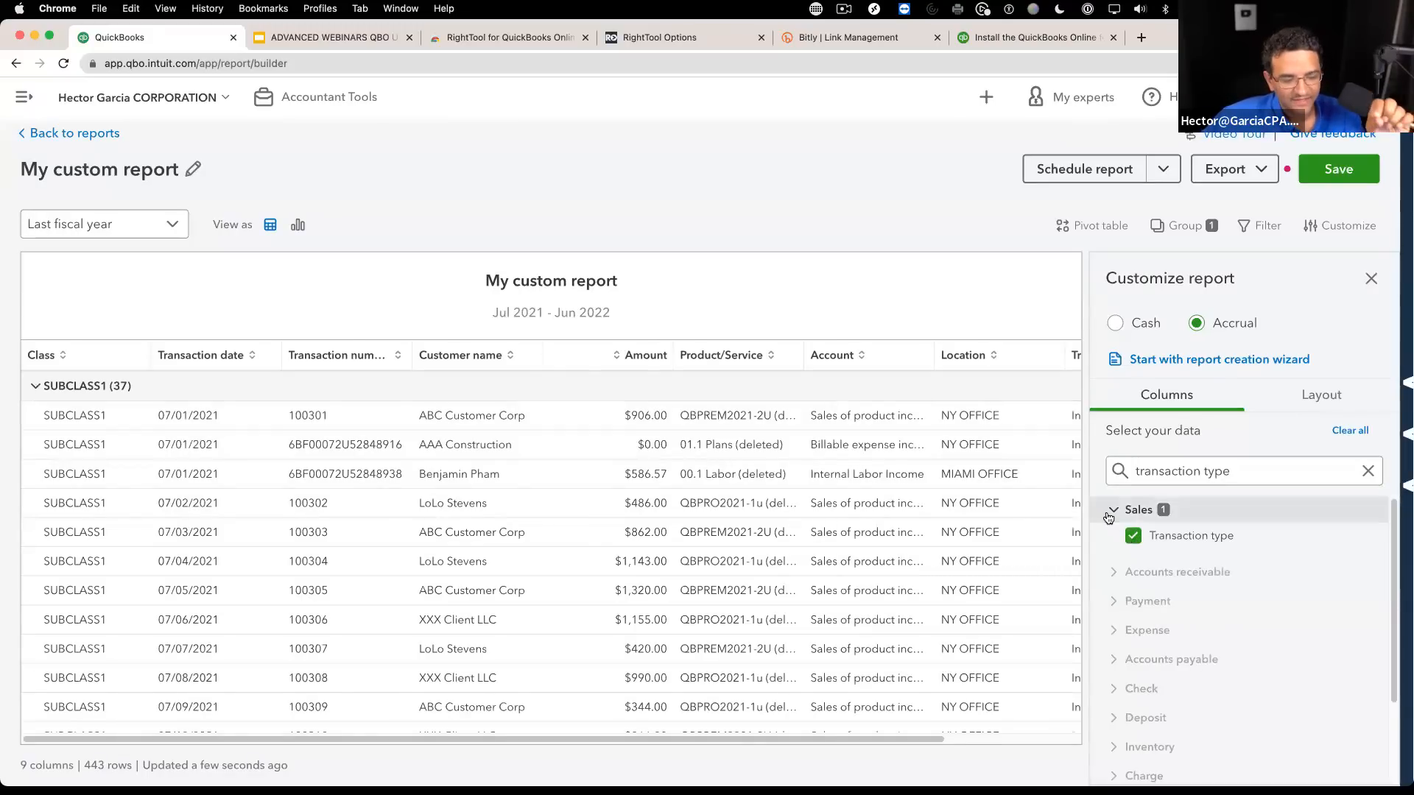
left_click(1114, 513)
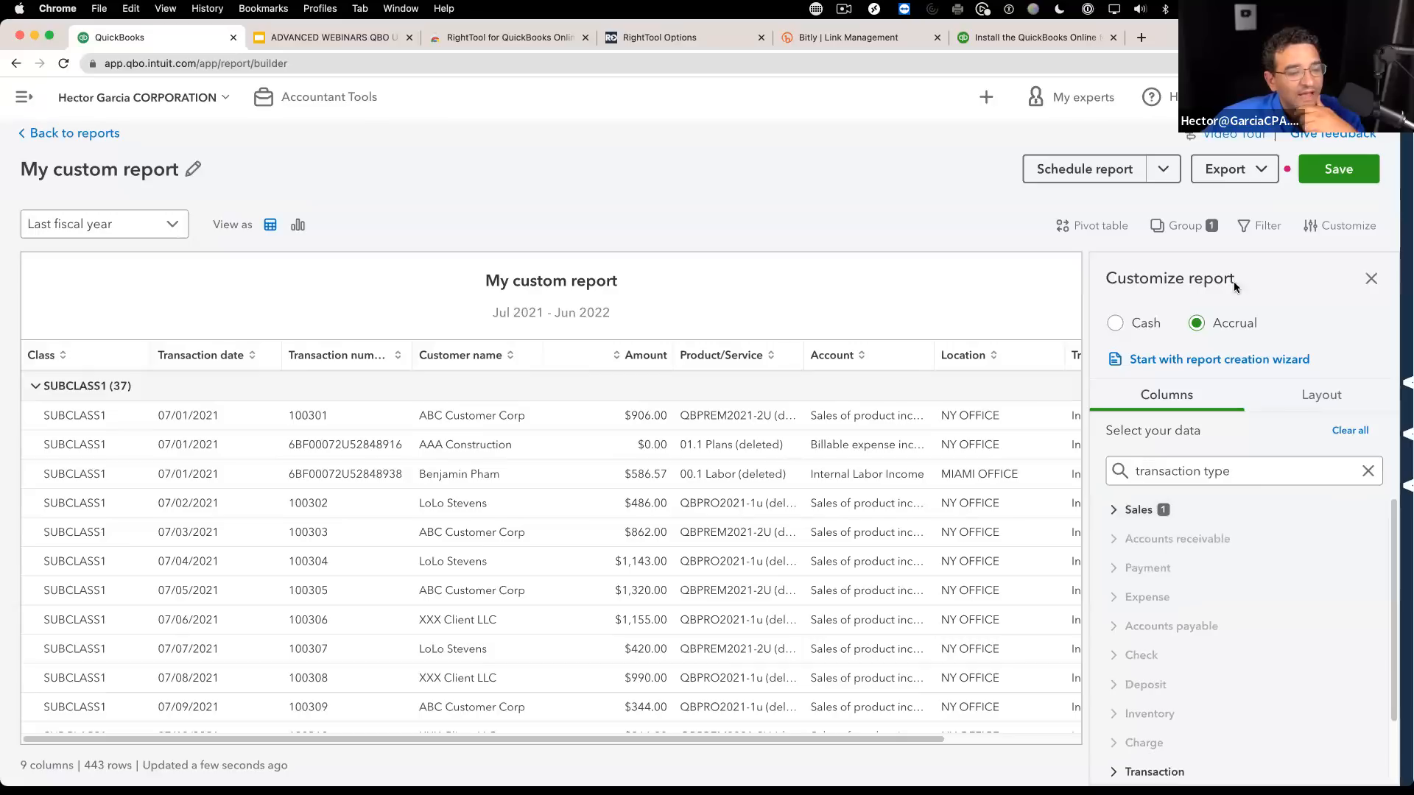
Step: Remove the Class grouping from the report and group it by Transaction type
left_click(1185, 228)
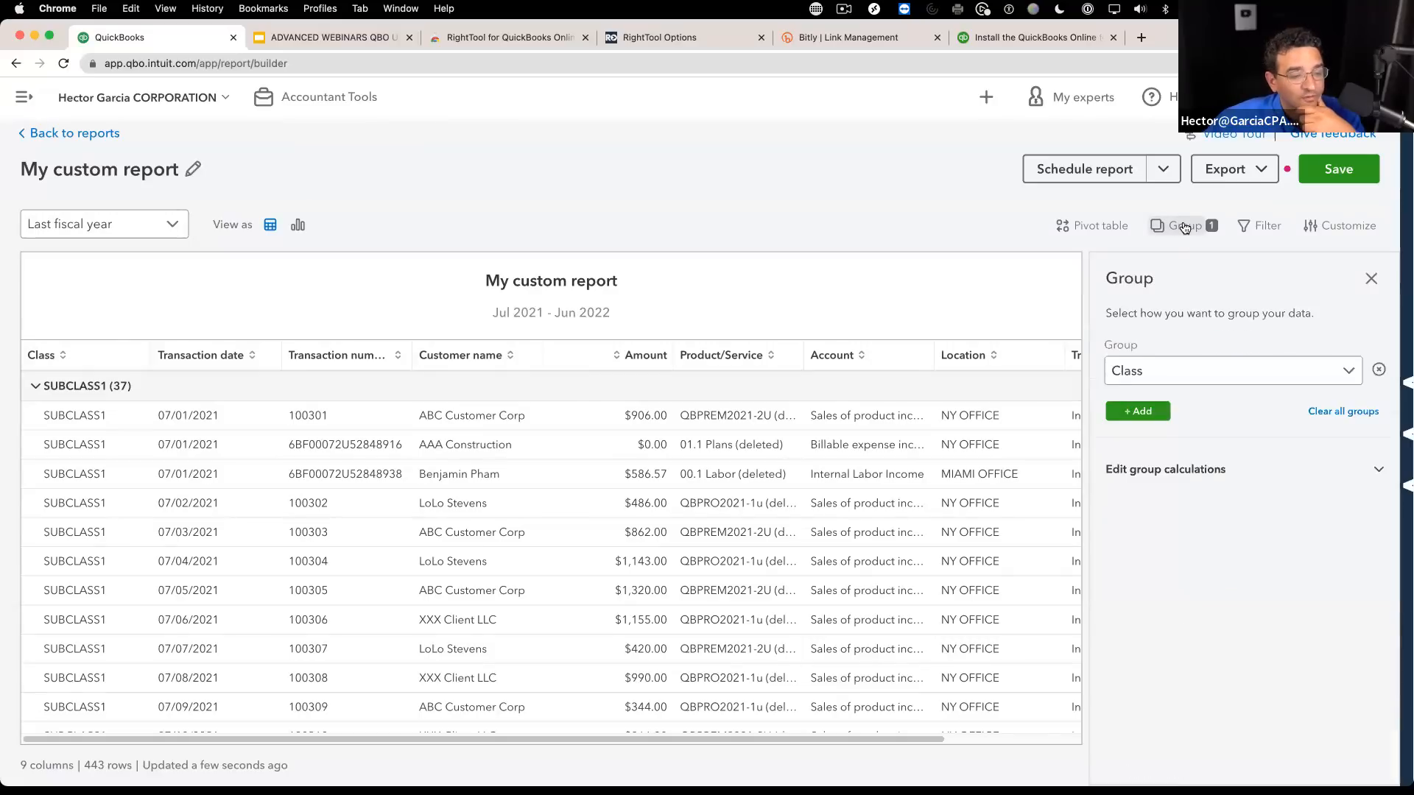
left_click(1380, 370)
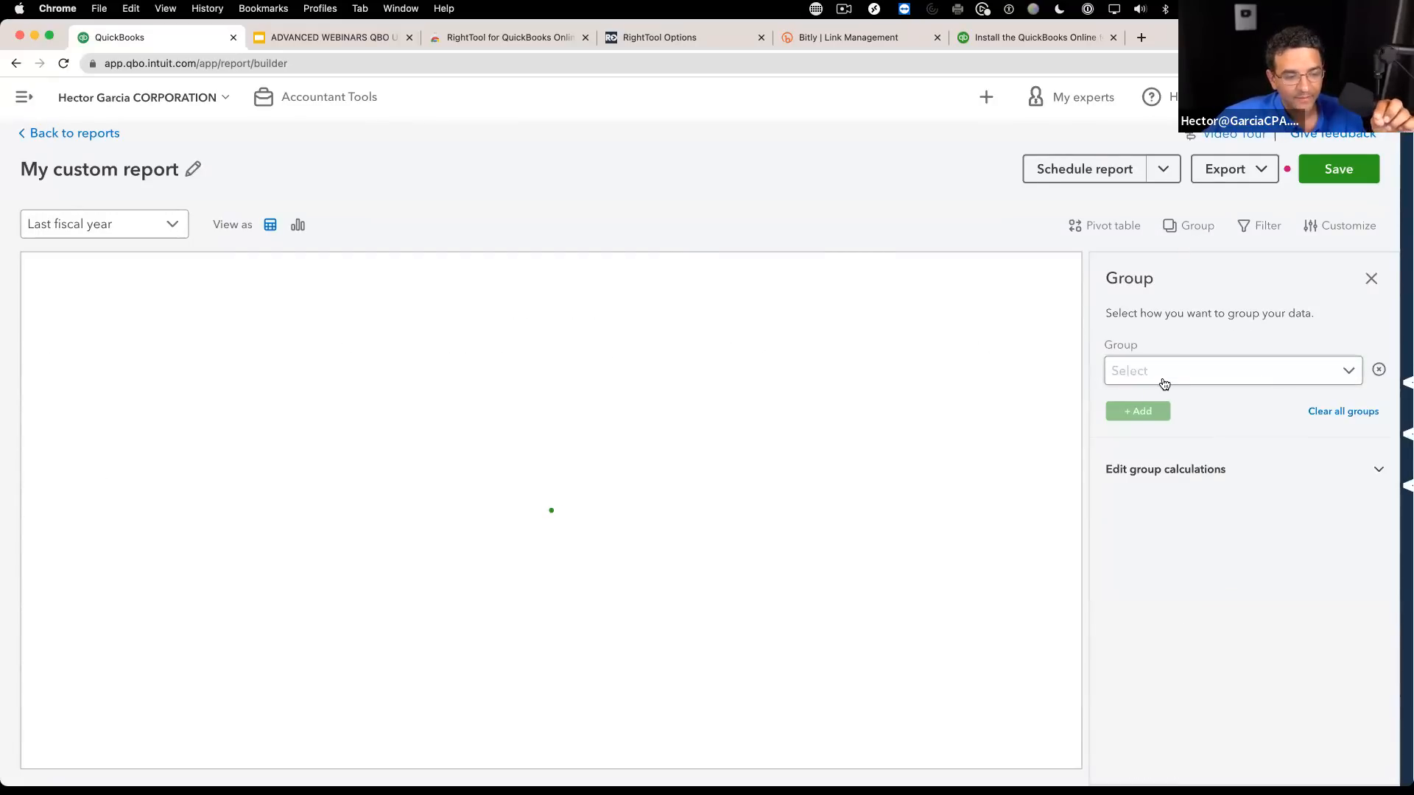
left_click(1162, 382)
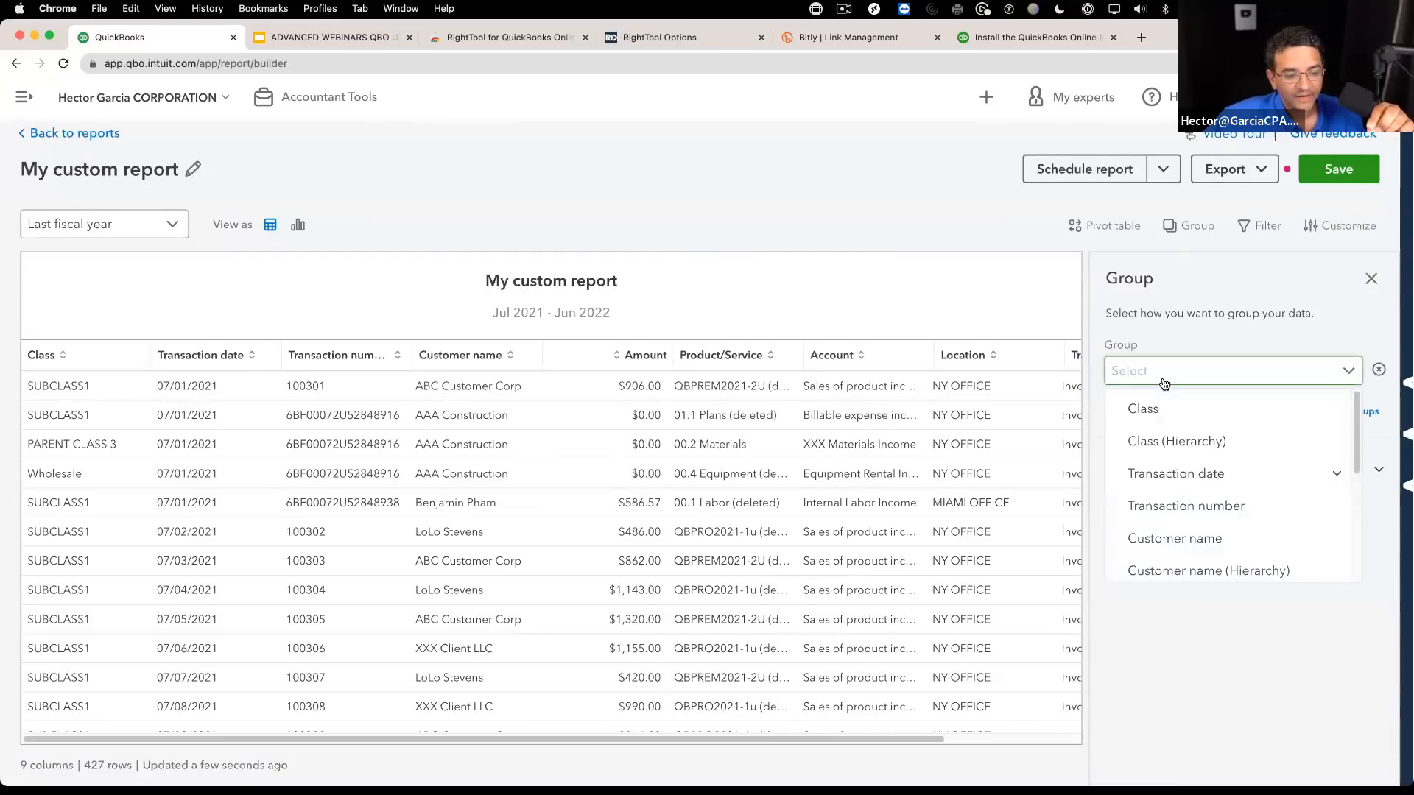
scroll(1210, 547, "down", 3)
scroll(1210, 547, "down", 2)
left_click(1208, 563)
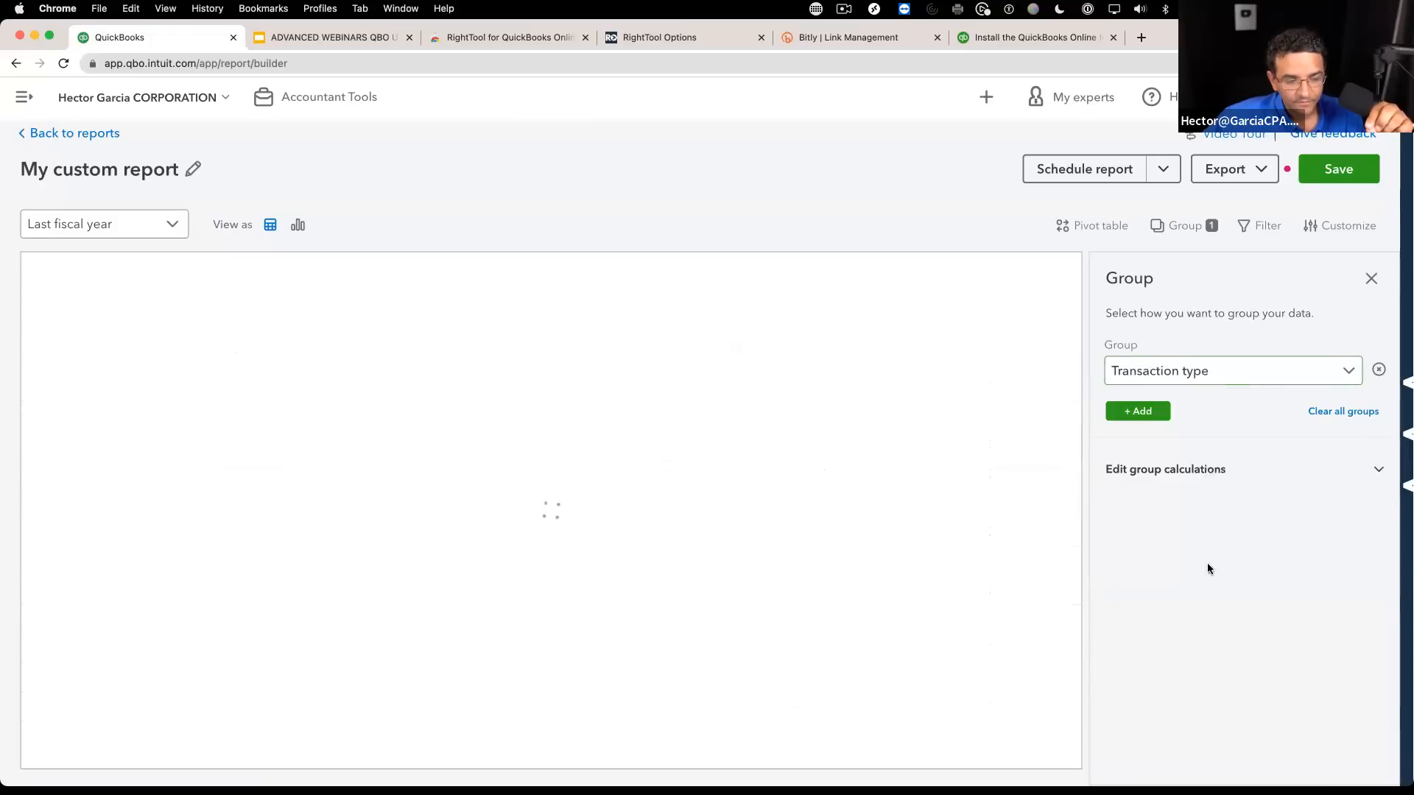
Step: Add a Class subgroup beneath the Transaction type group
left_click(1140, 410)
left_click(1195, 437)
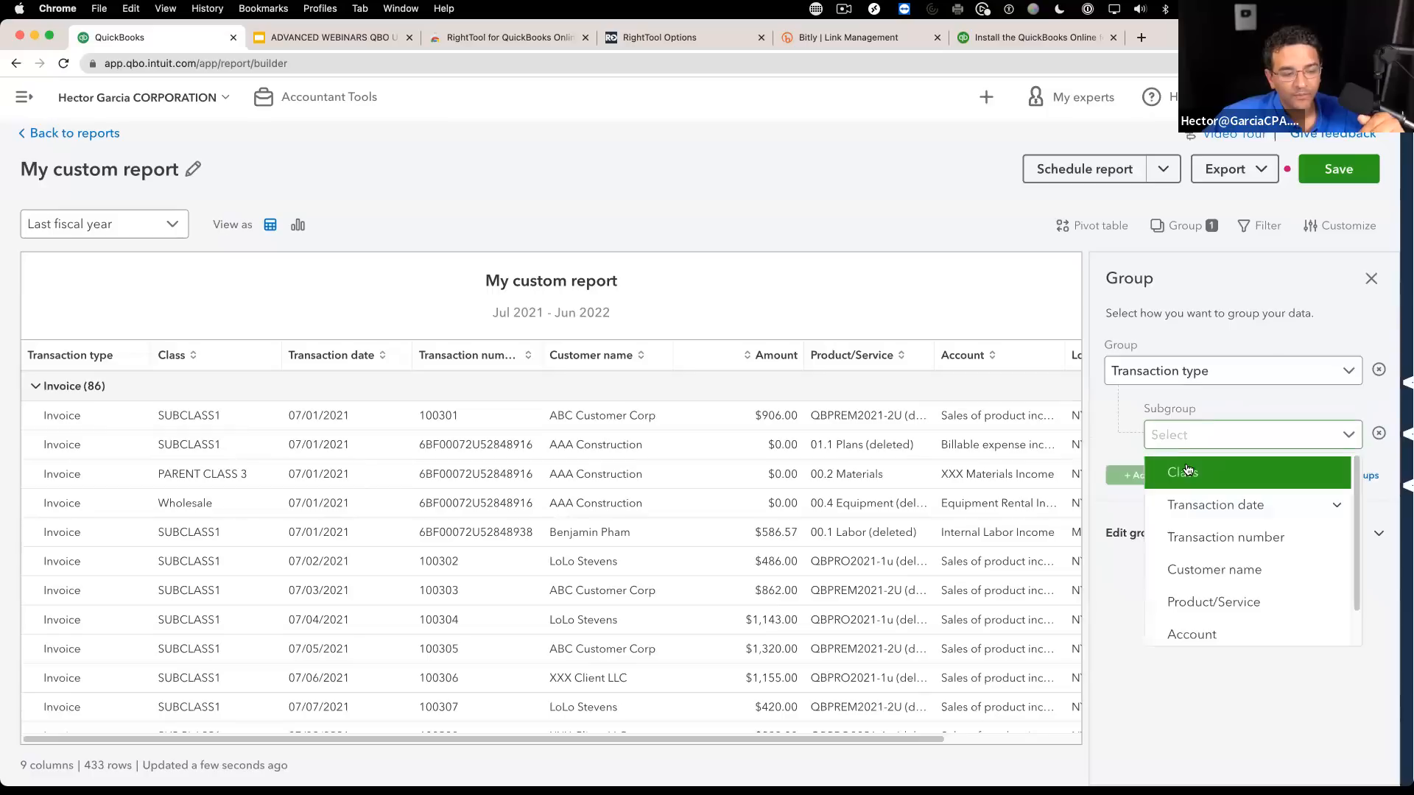
left_click(1193, 472)
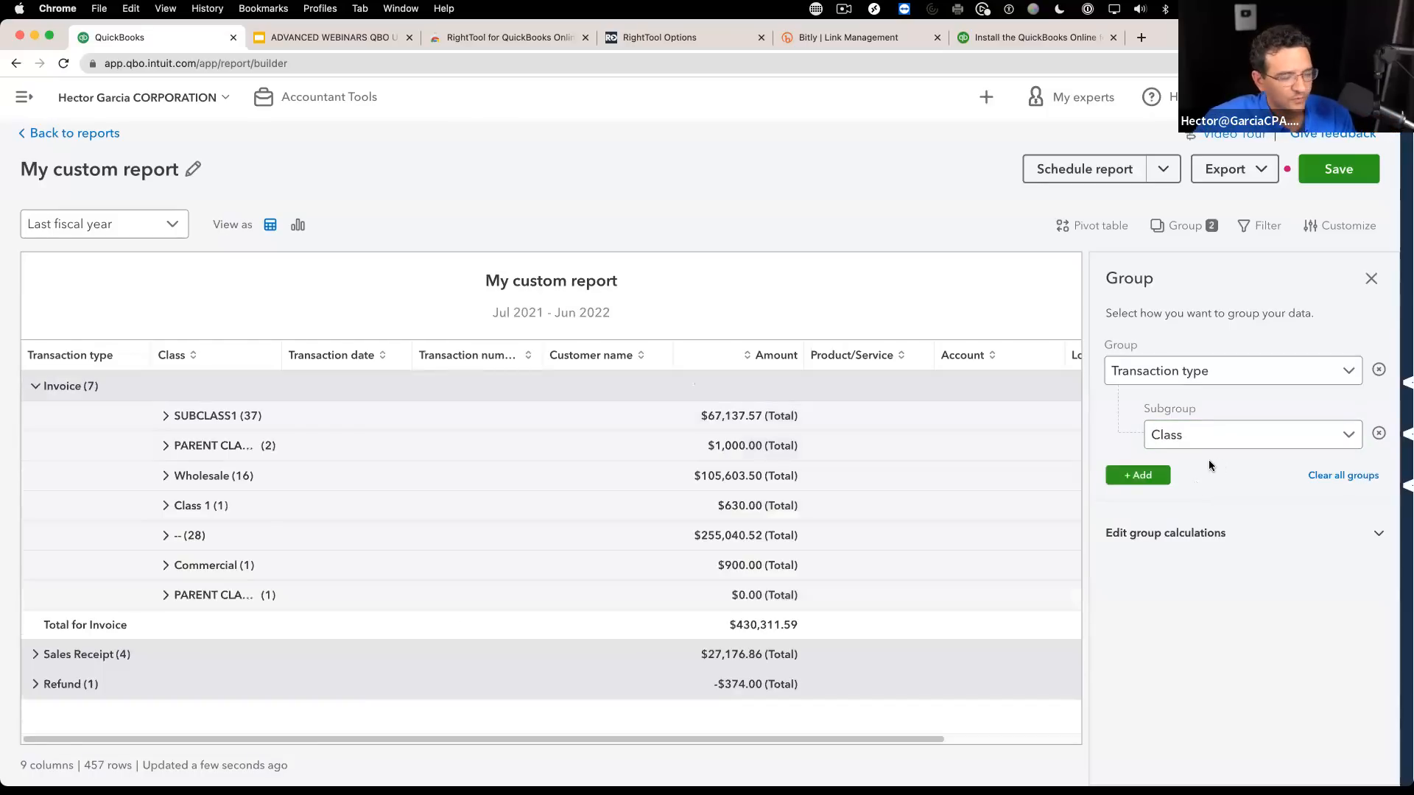
Step: Expand and collapse the Invoice, Sales Receipt and Refund groups to examine their class subtotals
left_click(37, 386)
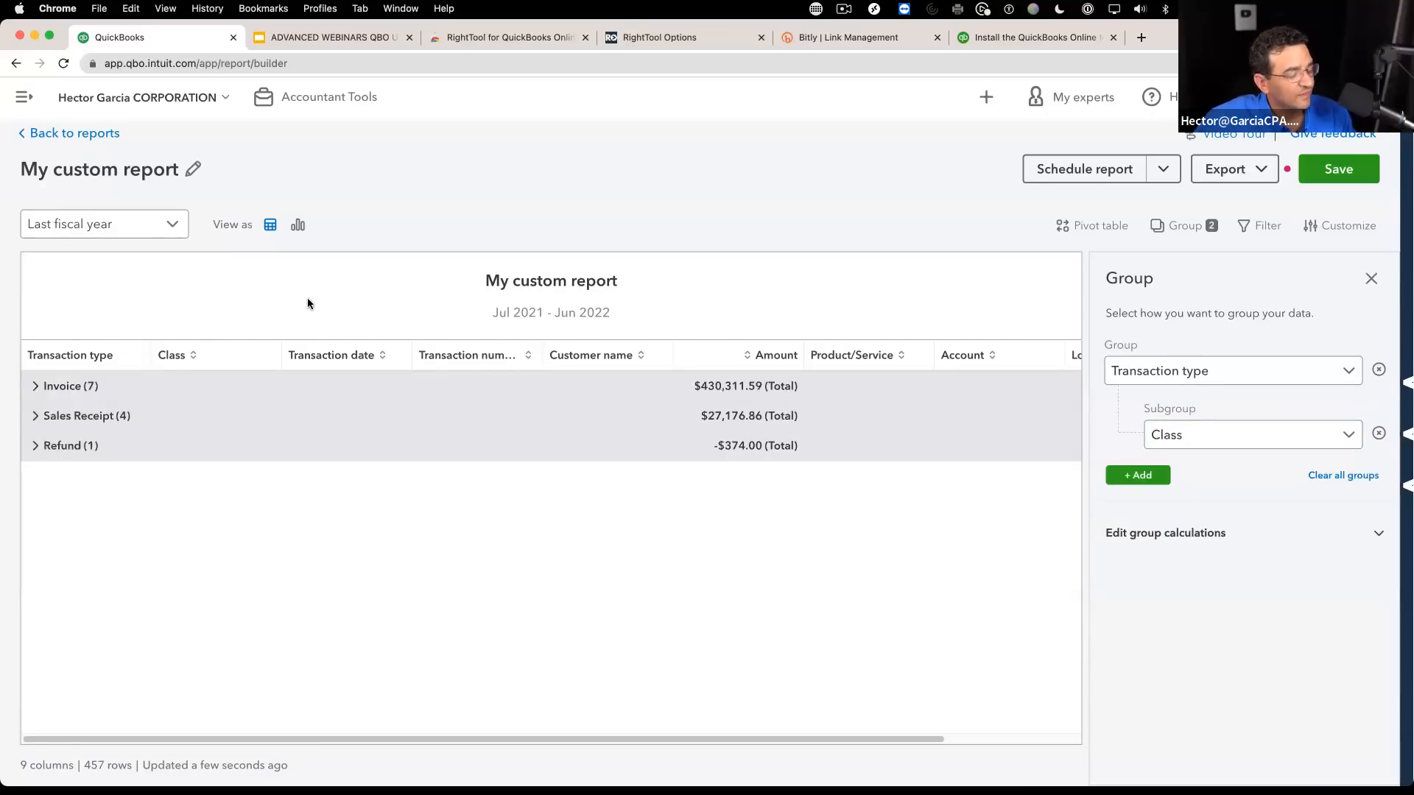
left_click(37, 446)
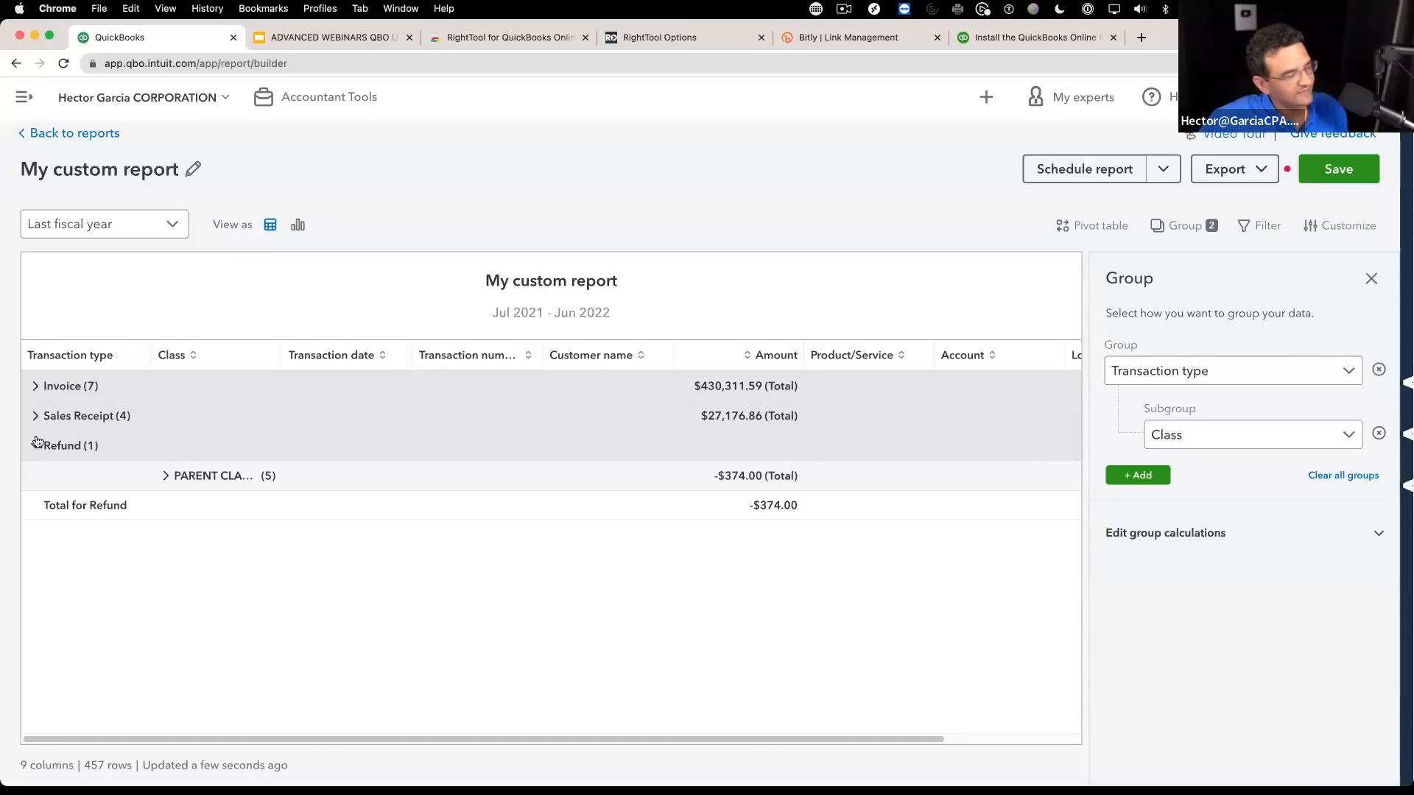
left_click(36, 447)
left_click(37, 417)
left_click(36, 417)
left_click(35, 386)
left_click(36, 385)
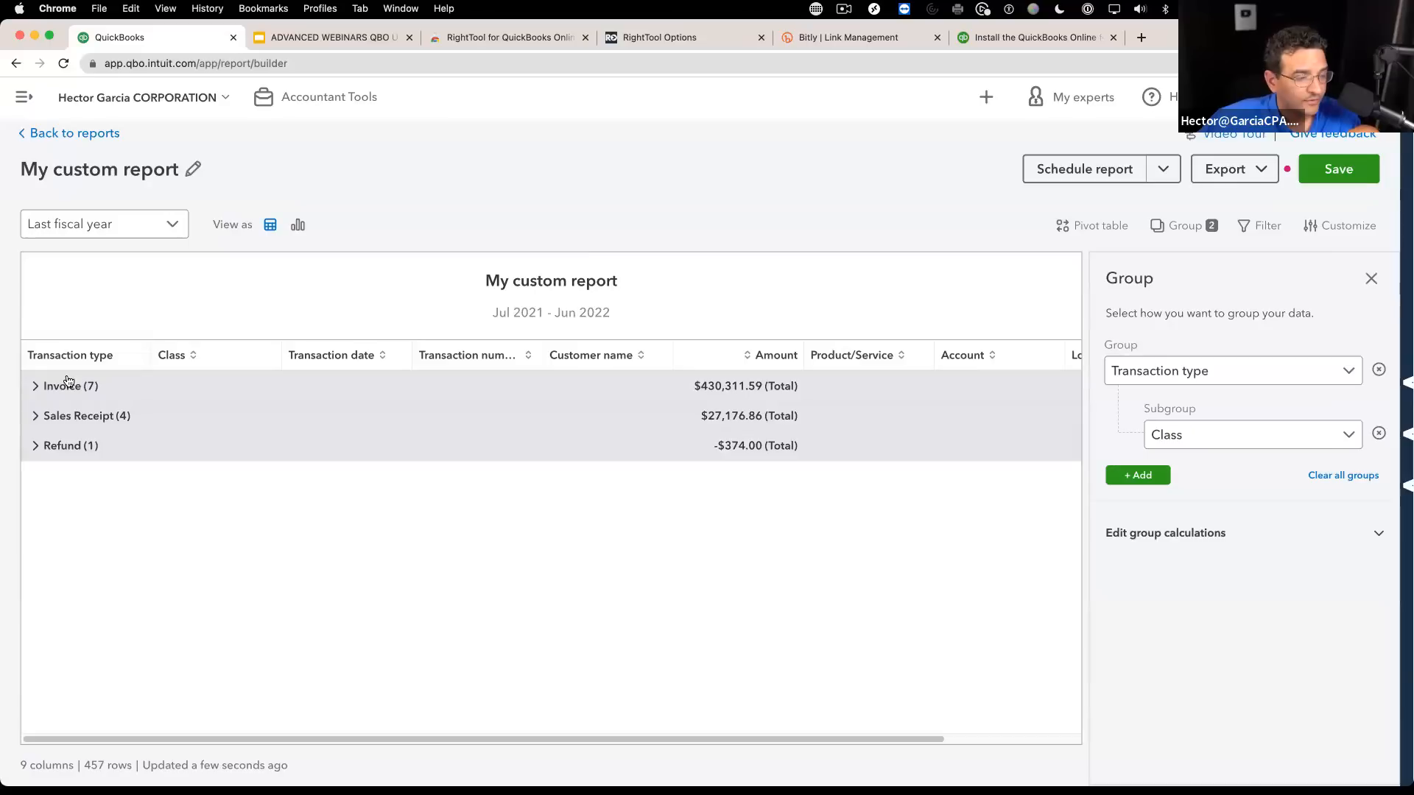
left_click(1262, 225)
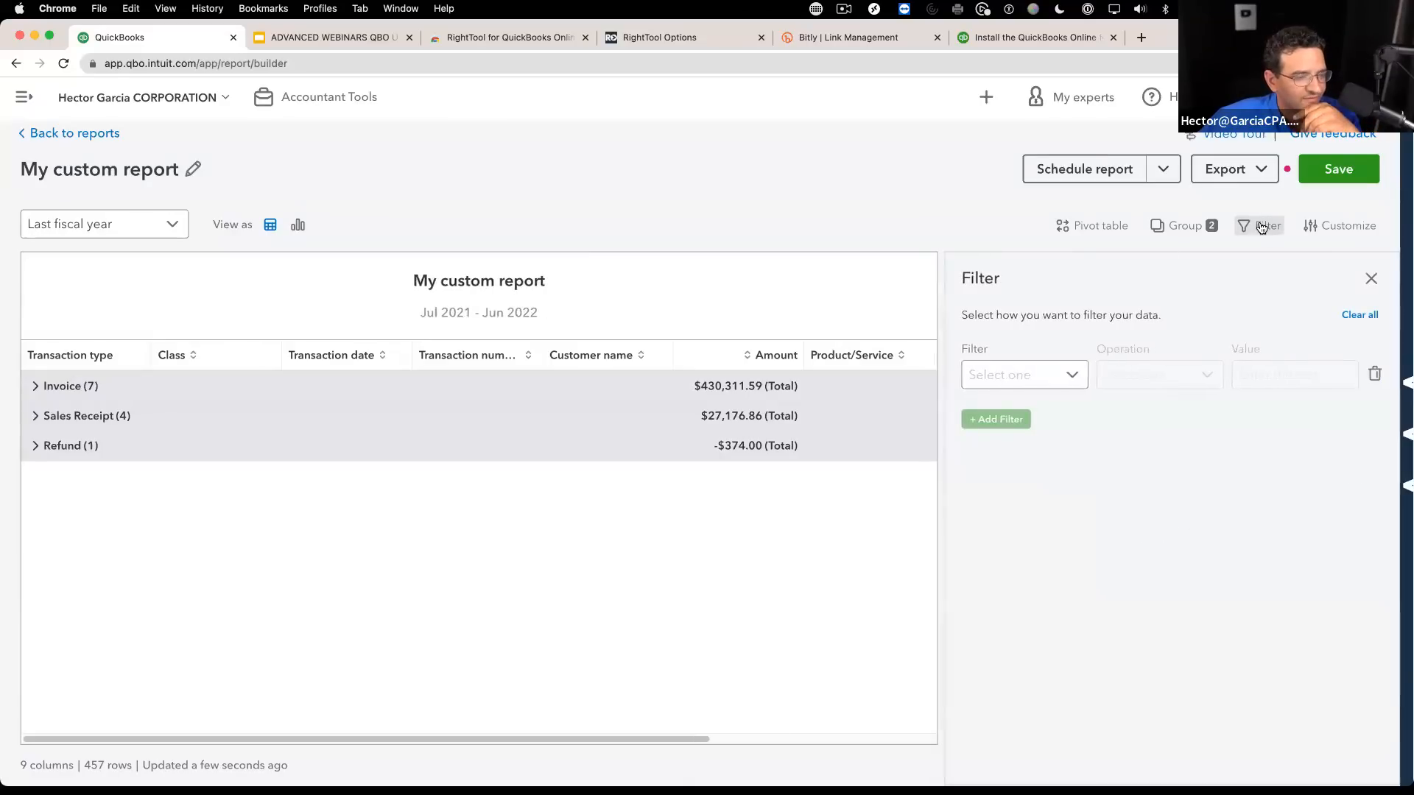
left_click(1262, 226)
left_click(1187, 229)
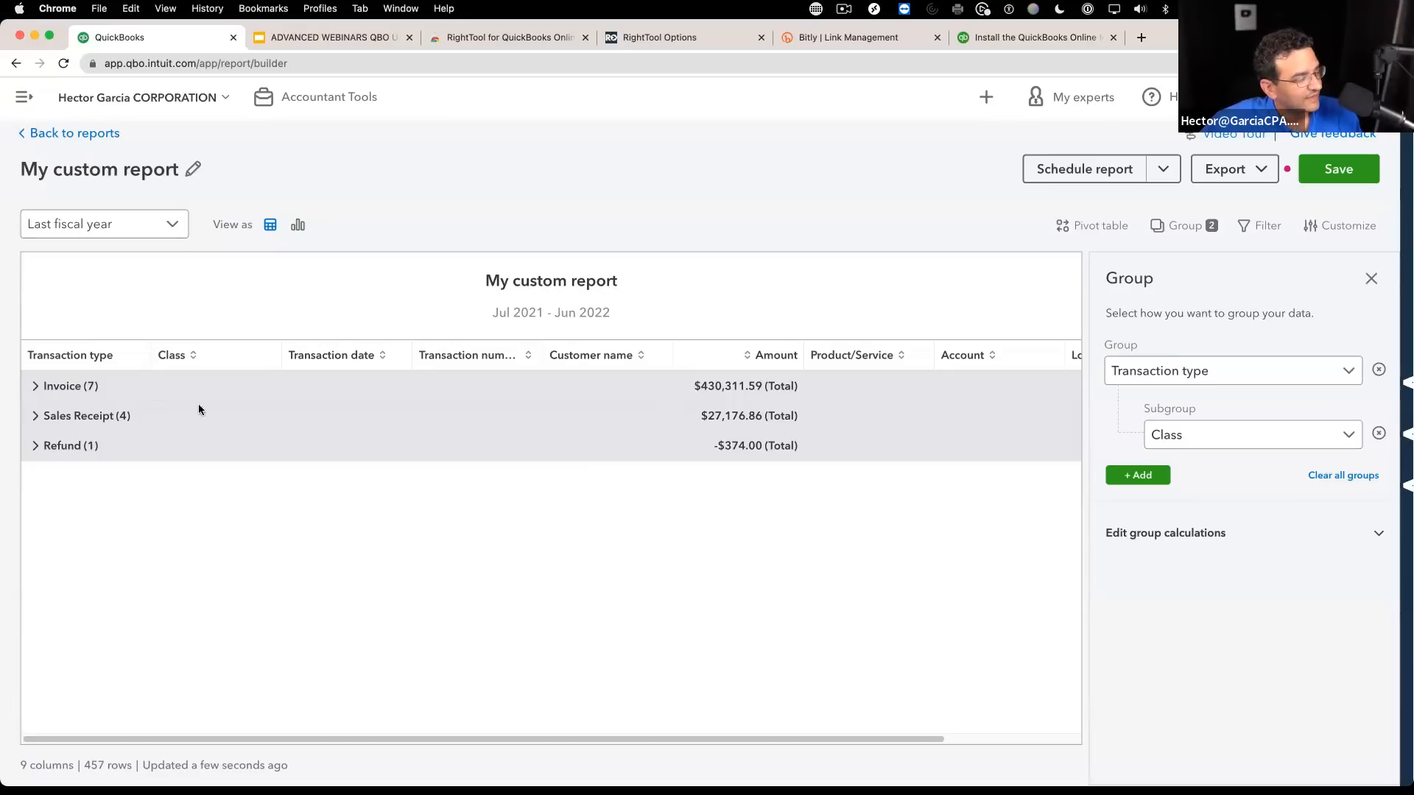
Step: Examine the Invoice group's total and class breakdown, opening and closing the Wholesale and PARENT CLASS 3 subgroups
left_click_drag(697, 386, 802, 388)
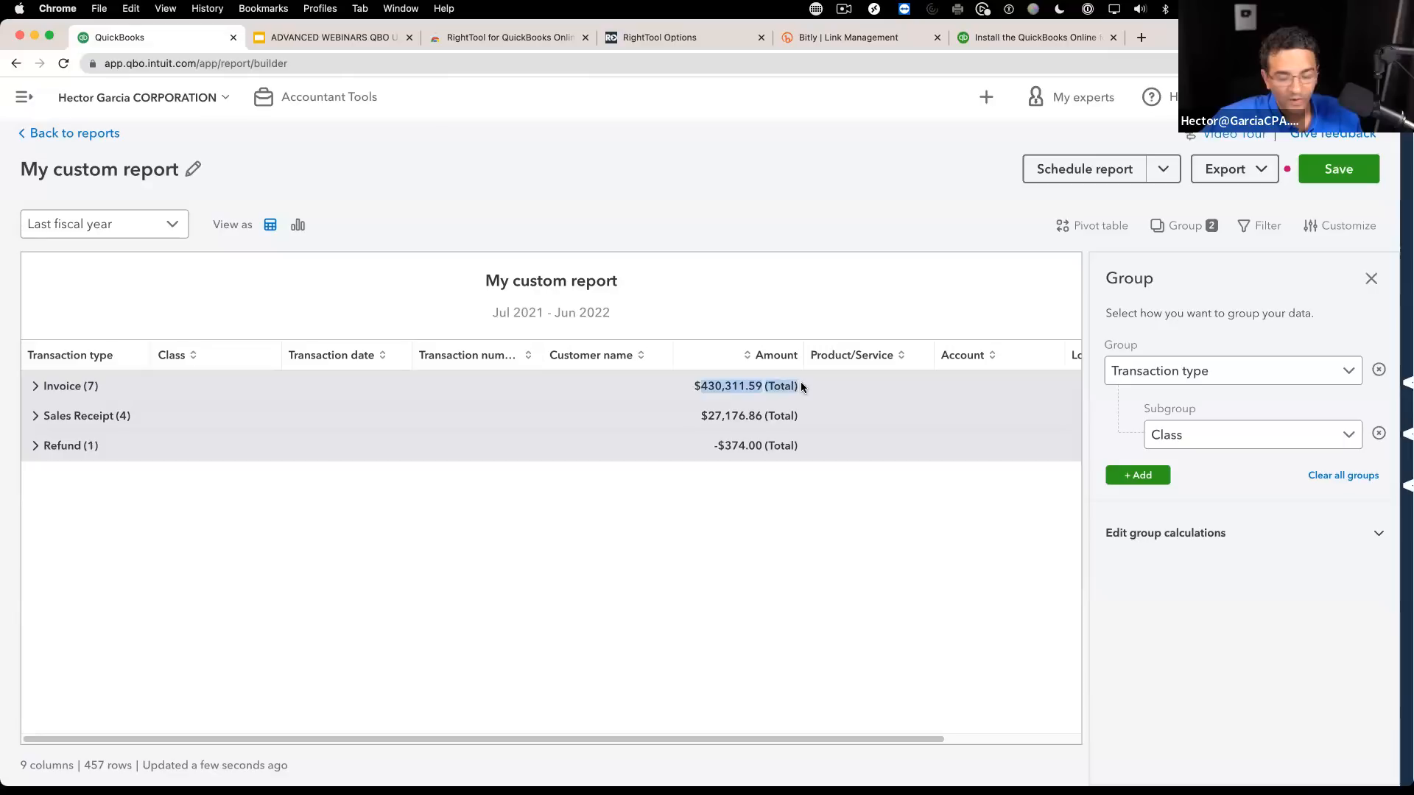
left_click(802, 387)
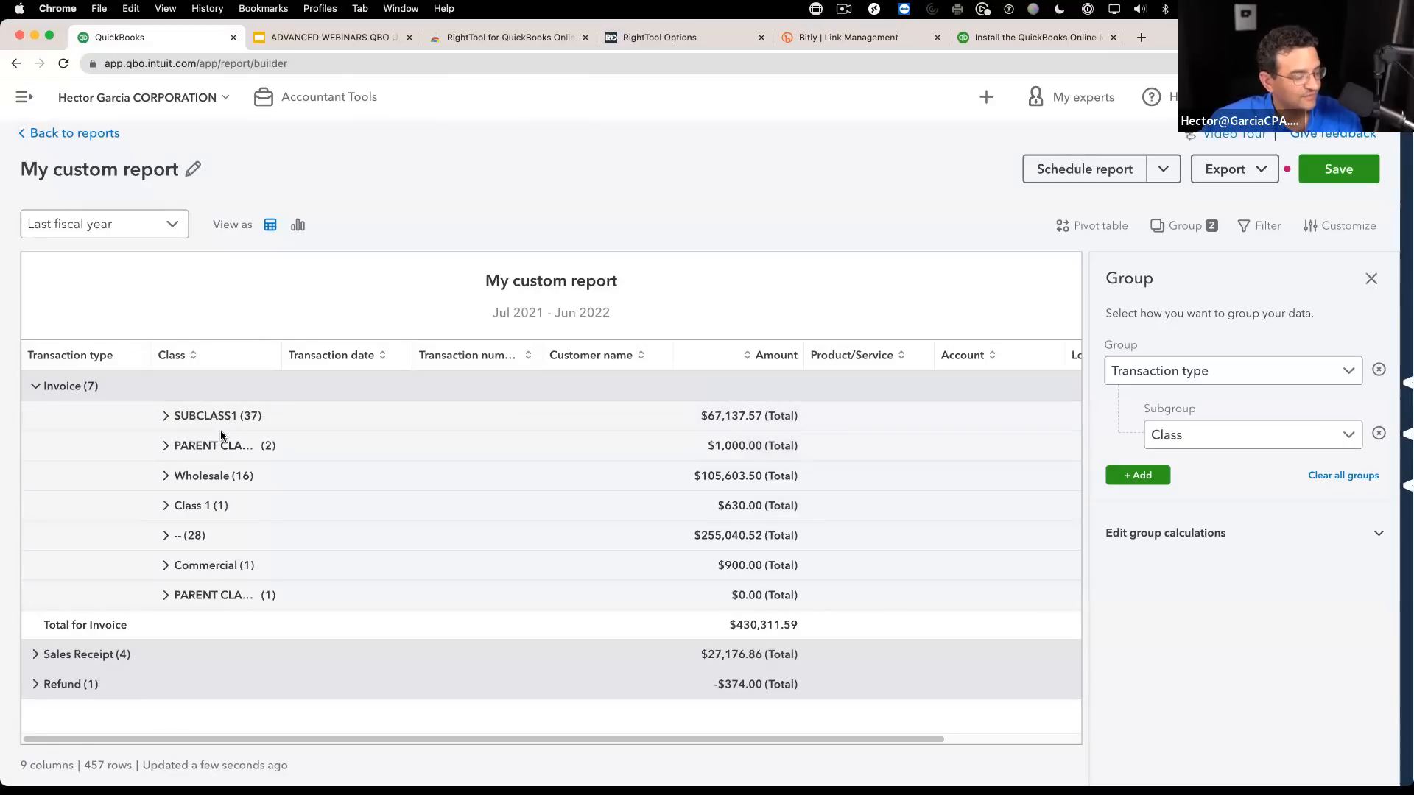
left_click(29, 388)
left_click(30, 388)
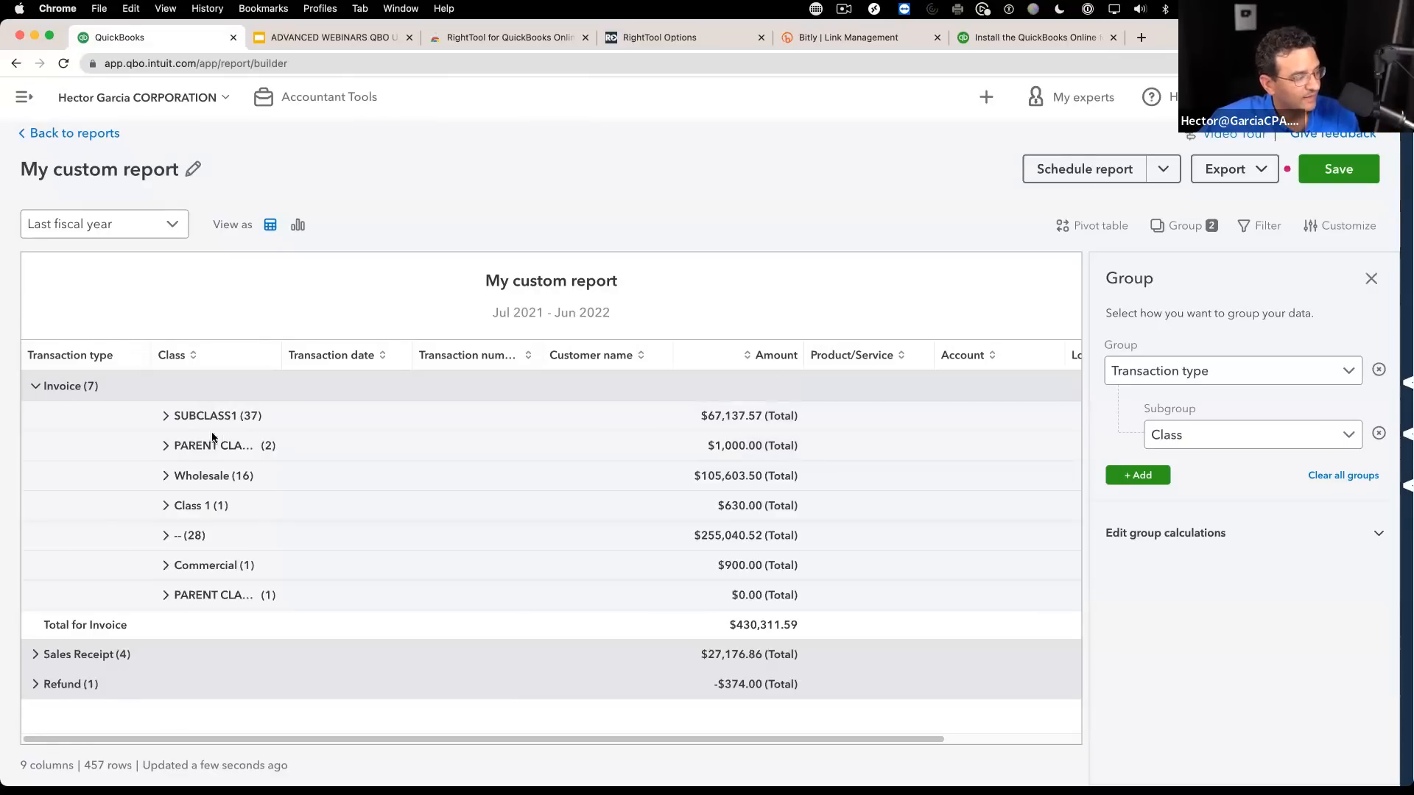
left_click(166, 475)
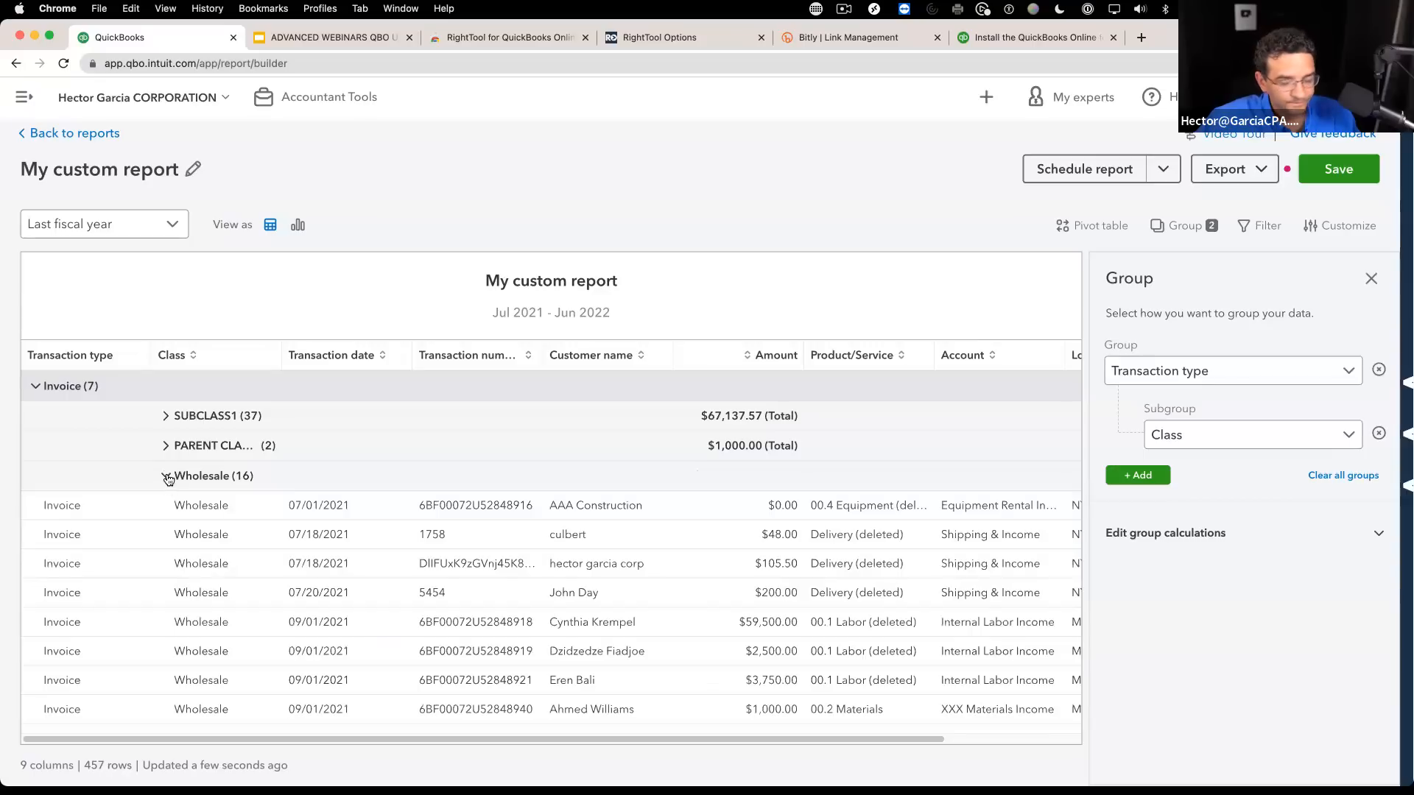
left_click(168, 477)
left_click(167, 446)
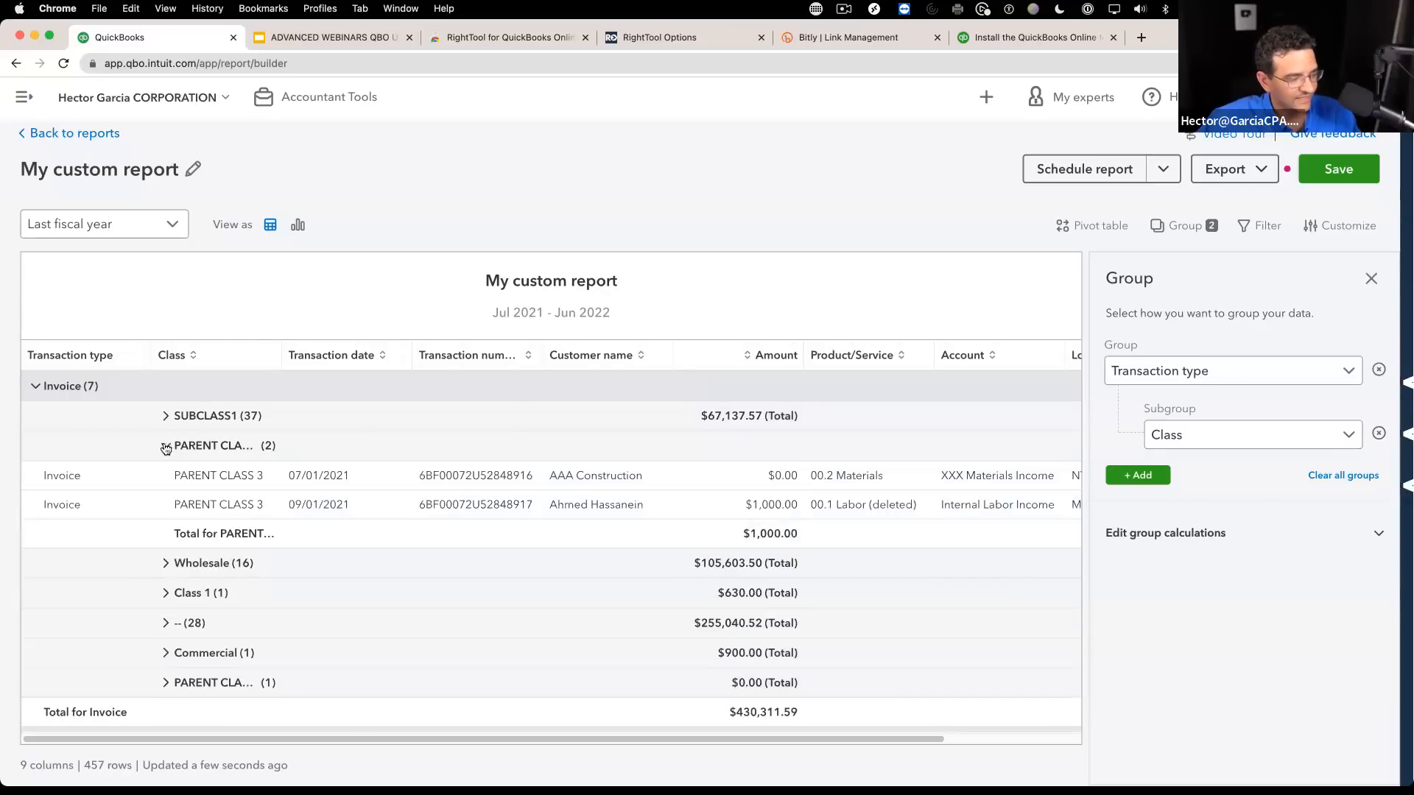
left_click(166, 447)
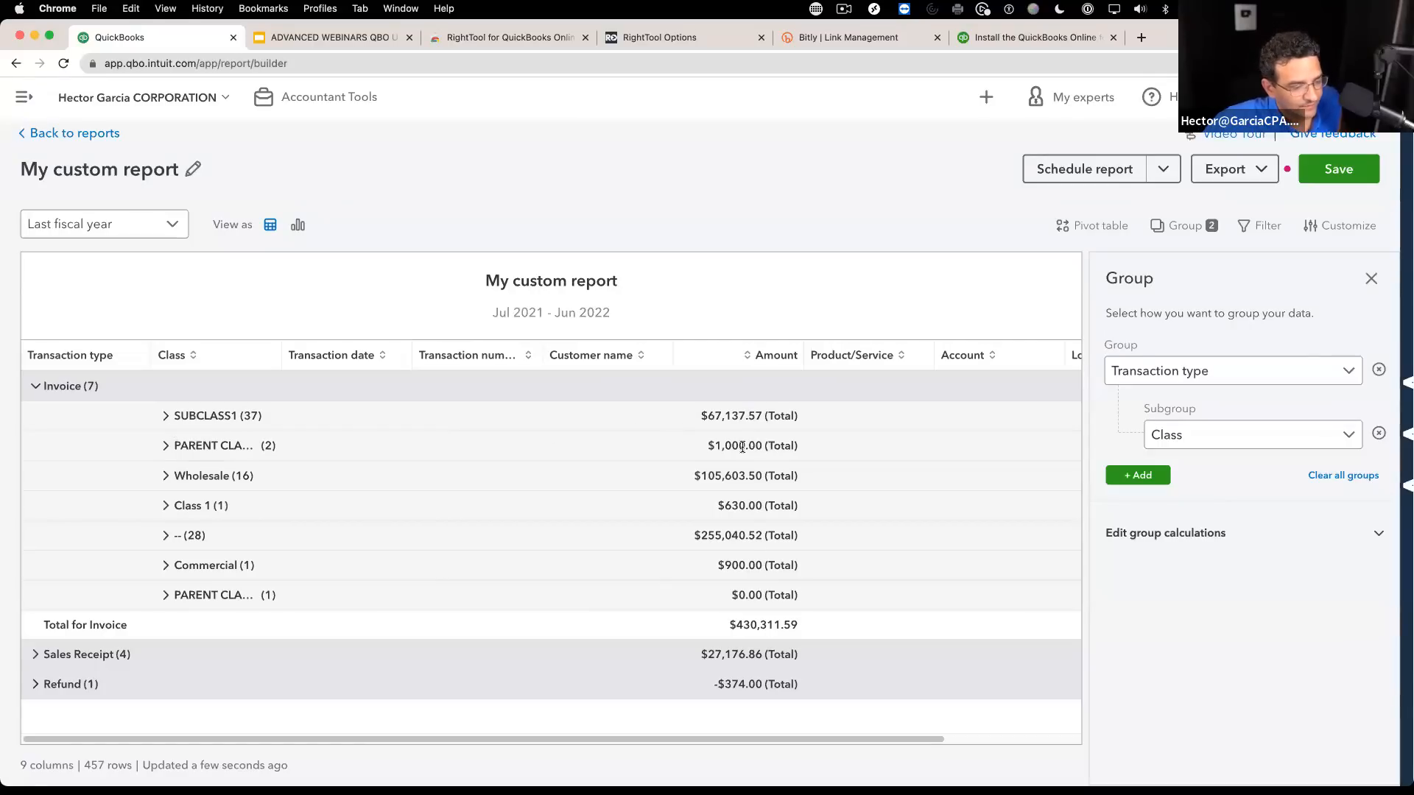
Step: Review the group calculation options available for the Amount column, keeping Total selected
left_click(1215, 534)
left_click(1180, 687)
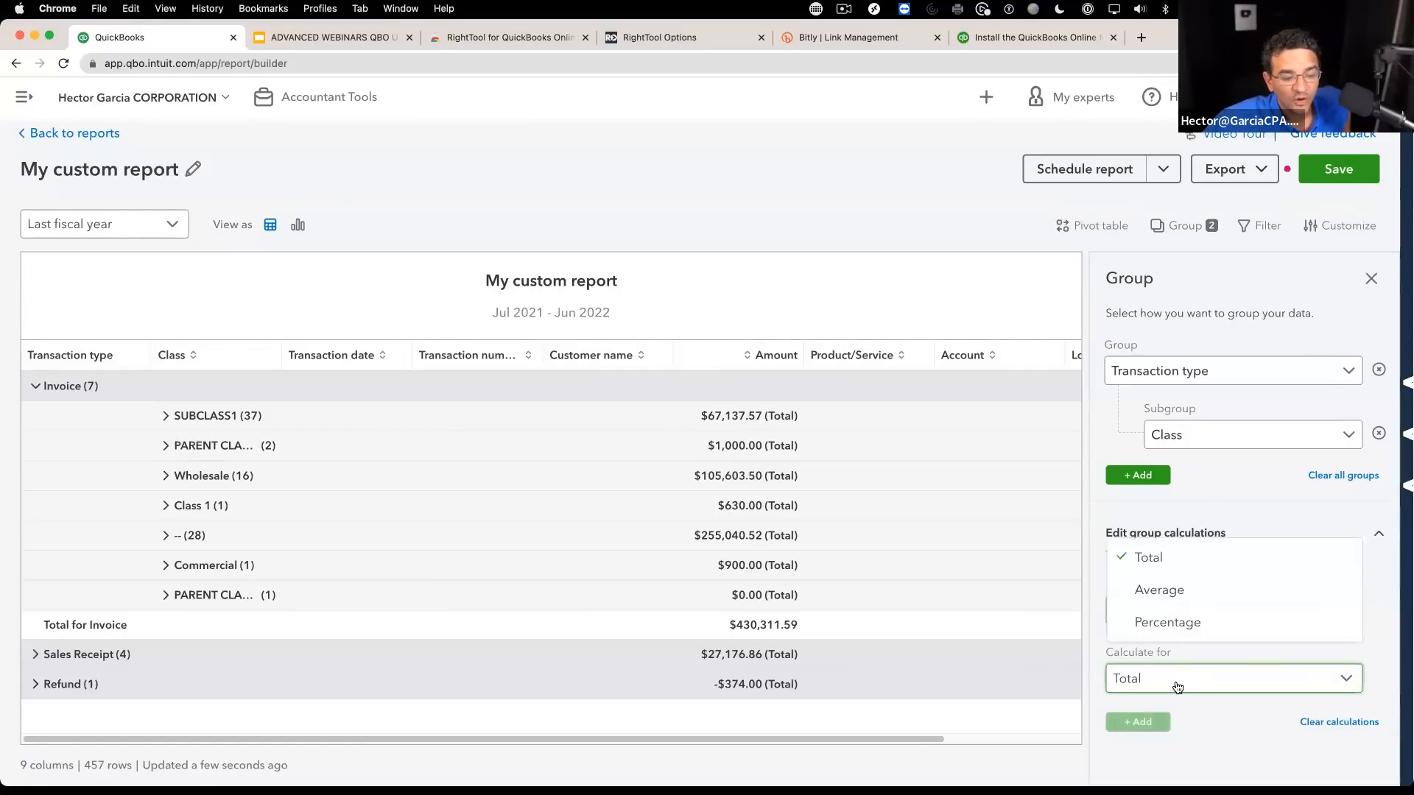
left_click(1237, 738)
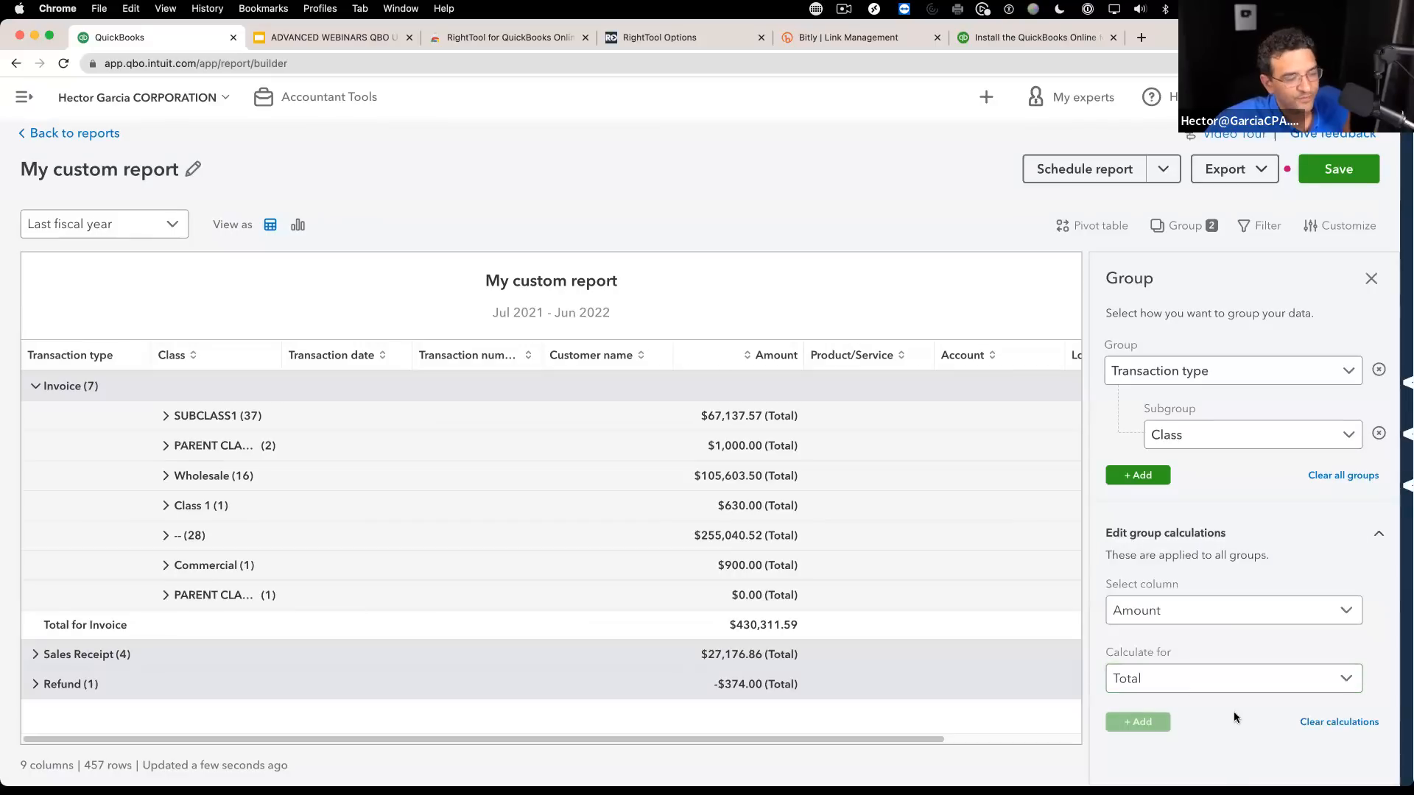
Step: Add Average to the group calculations for the Amount column and check it against the SUBCLASS1 invoice transactions
left_click(1151, 676)
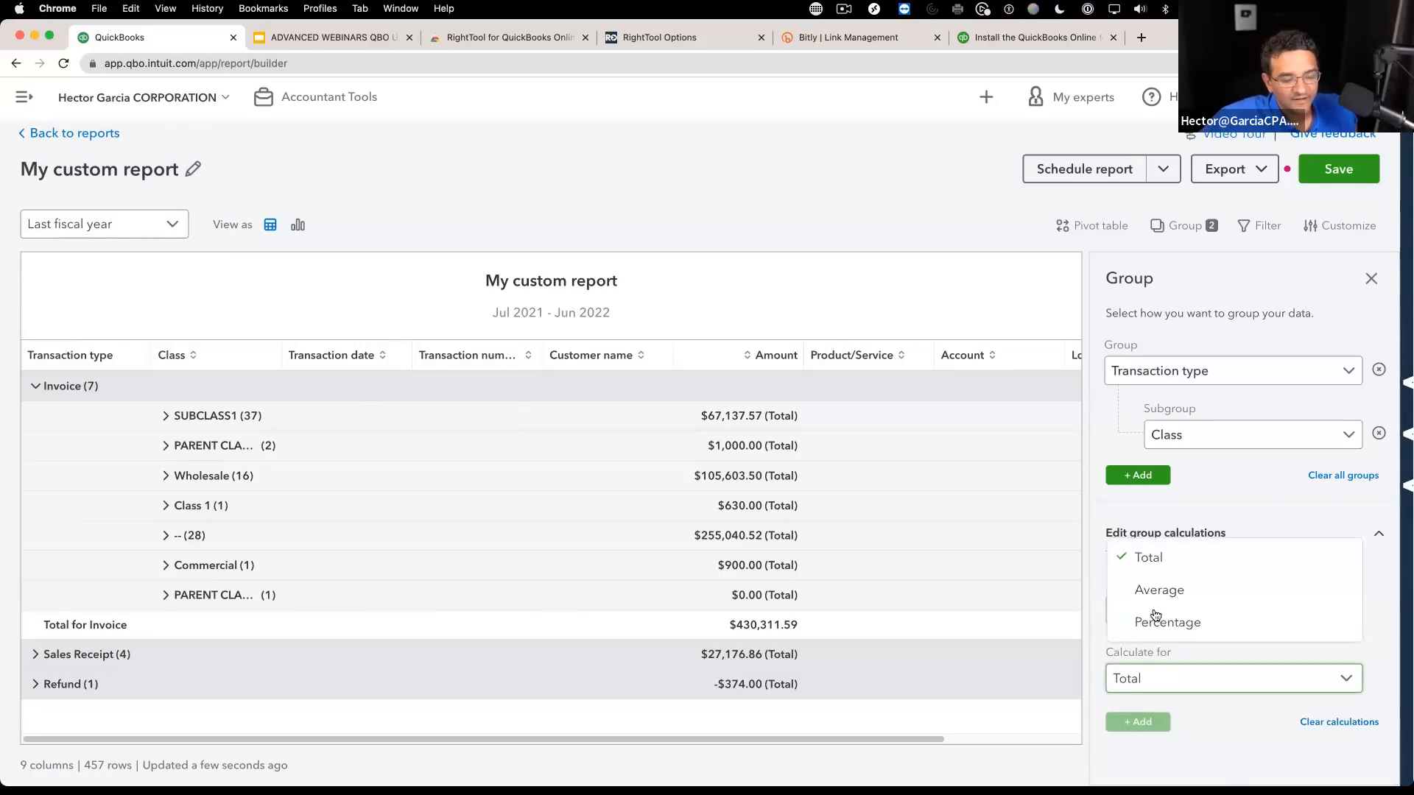
left_click(1185, 593)
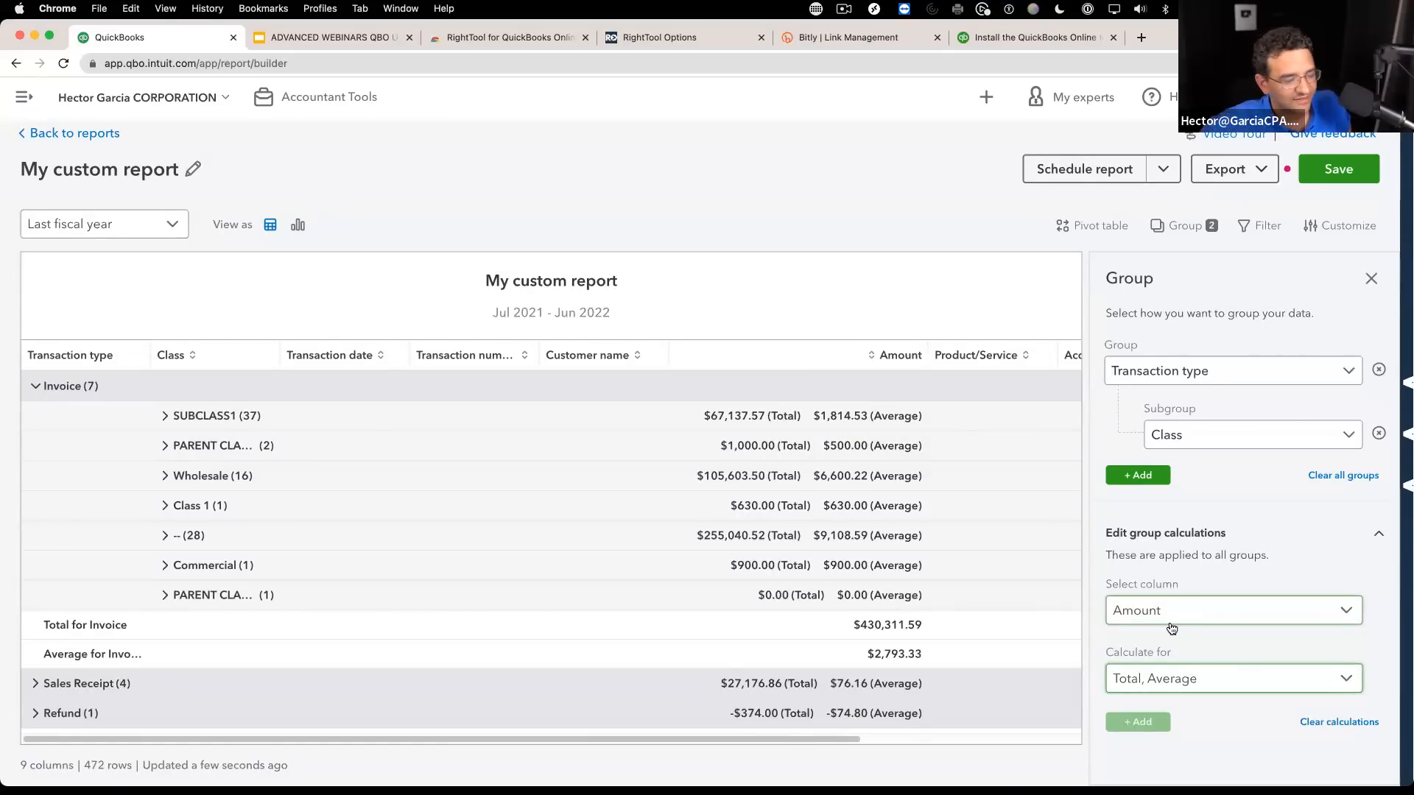
left_click_drag(817, 415, 873, 415)
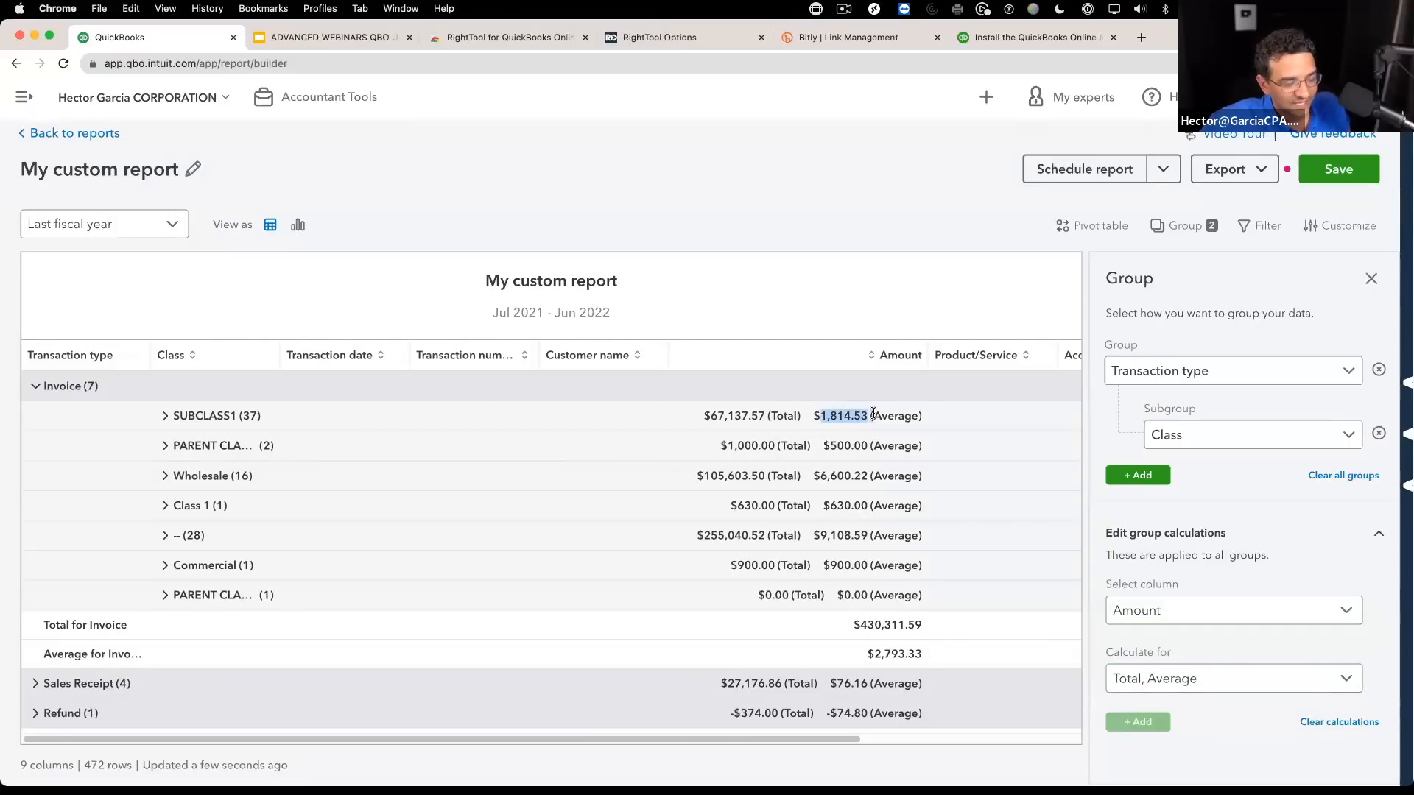
left_click(870, 415)
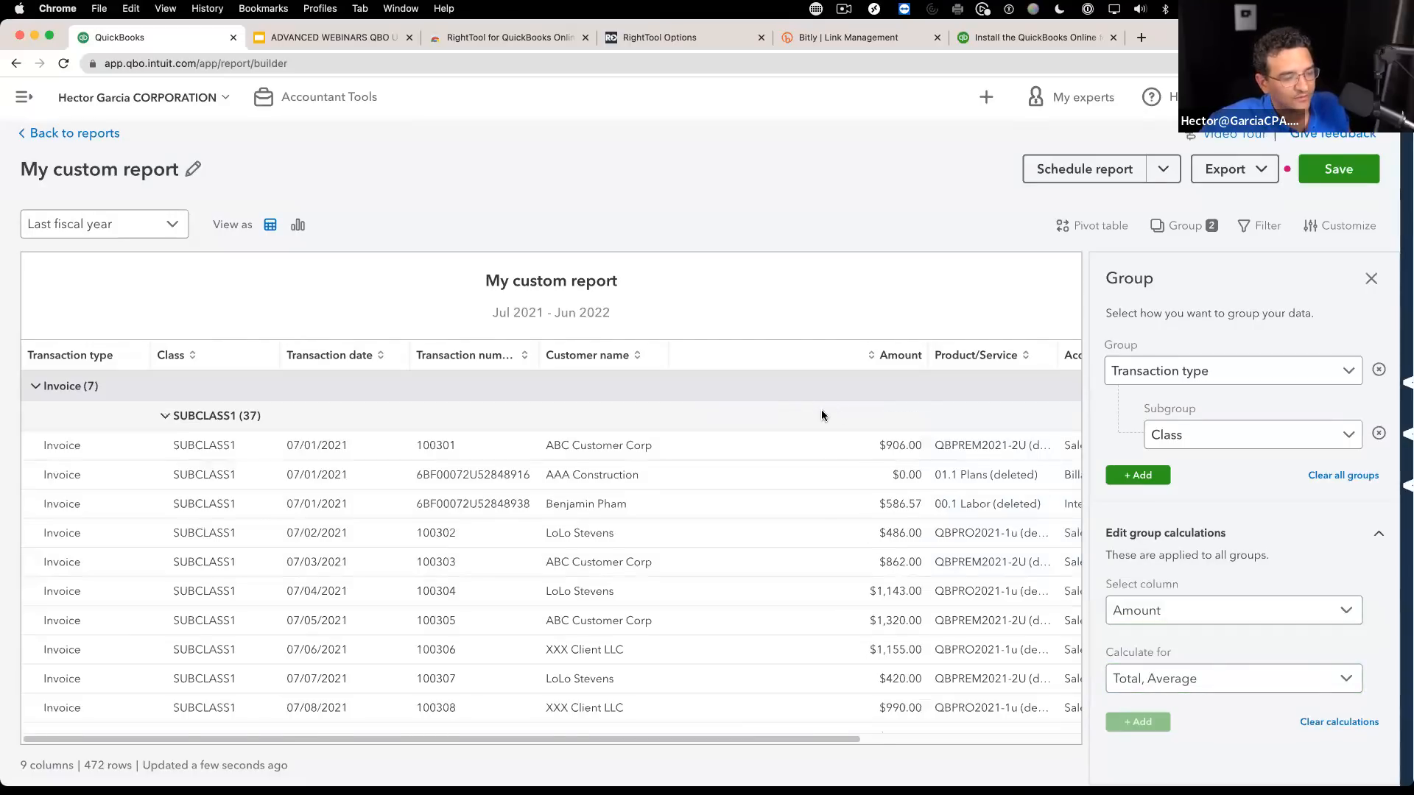
left_click(164, 416)
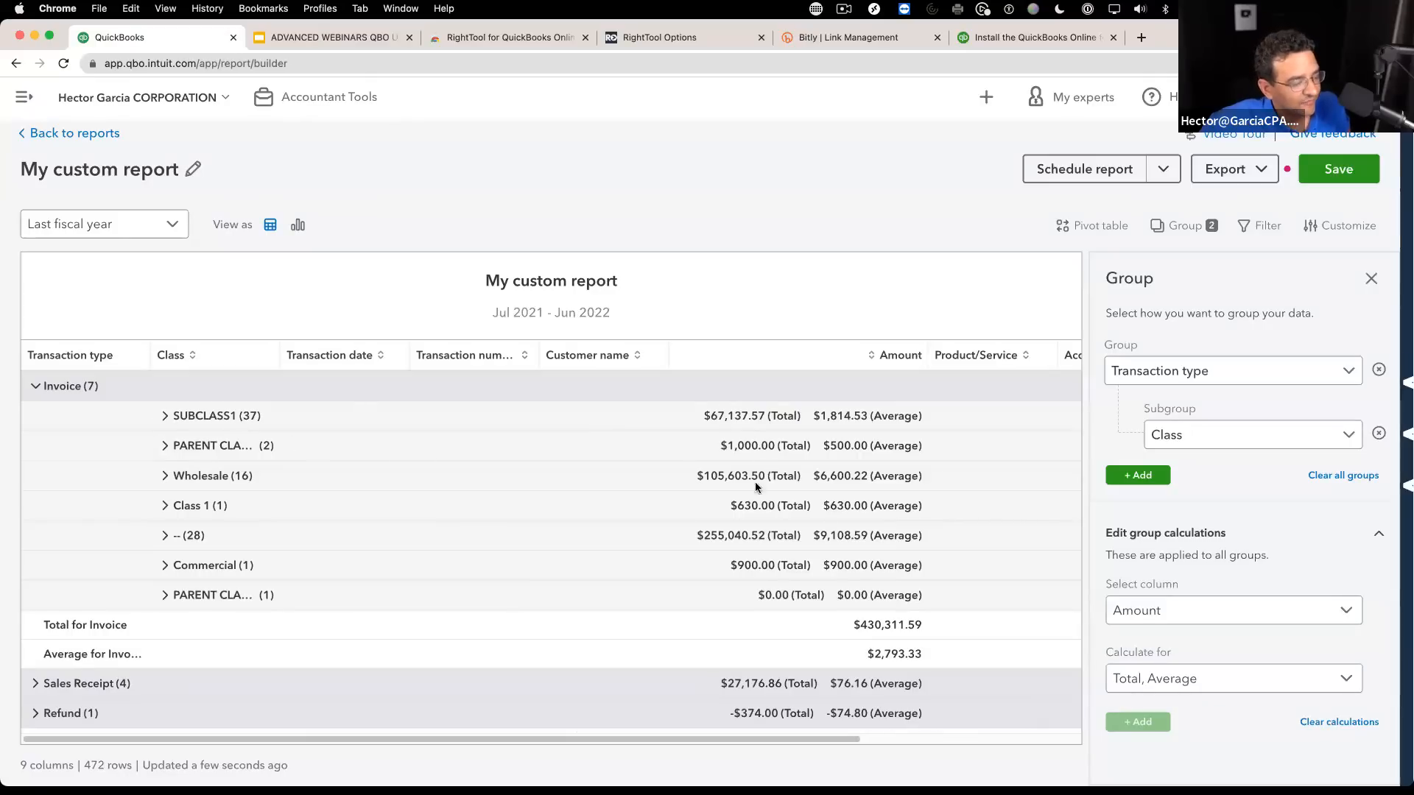
Step: Set the group calculation for the Amount column to Percentage only, without Total or Average
left_click(1208, 681)
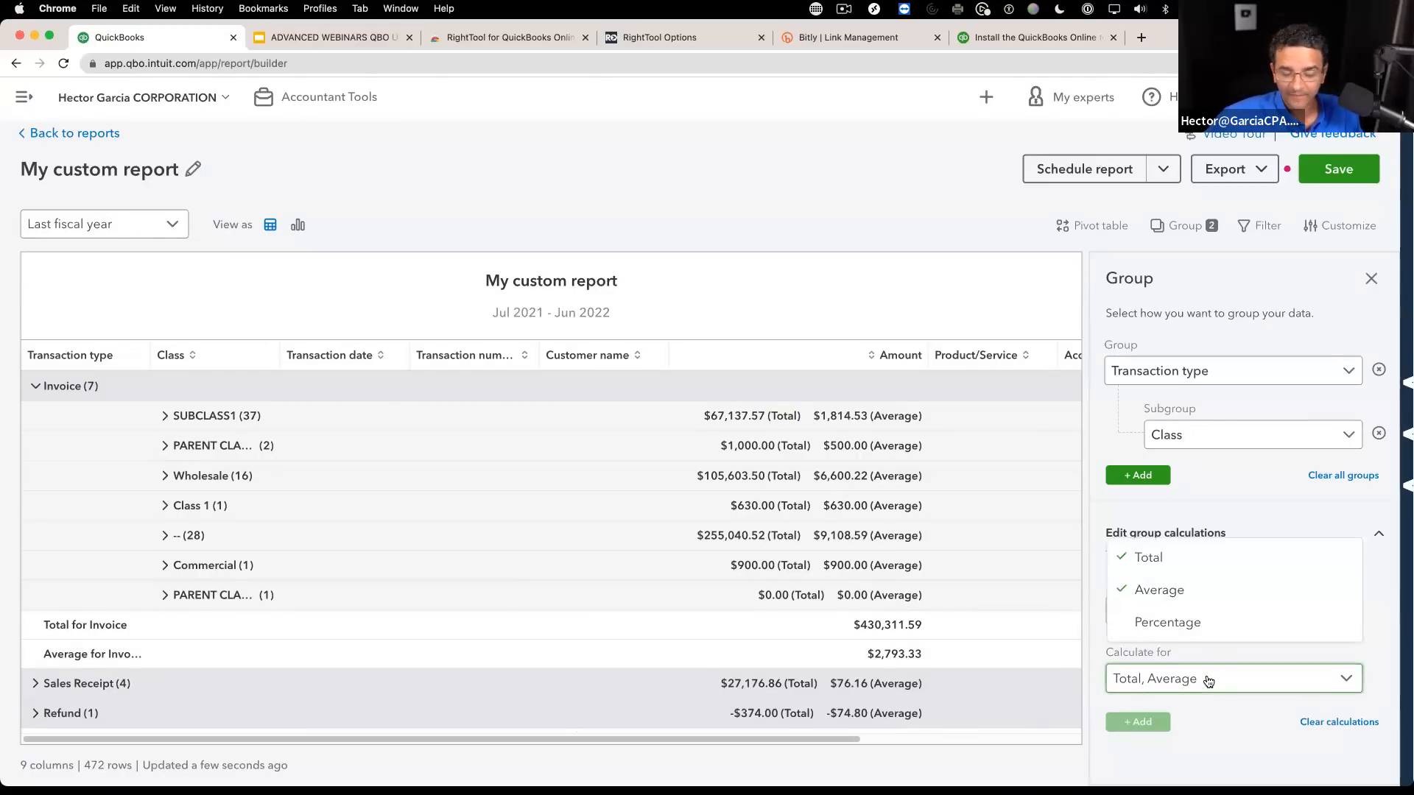
left_click(1164, 623)
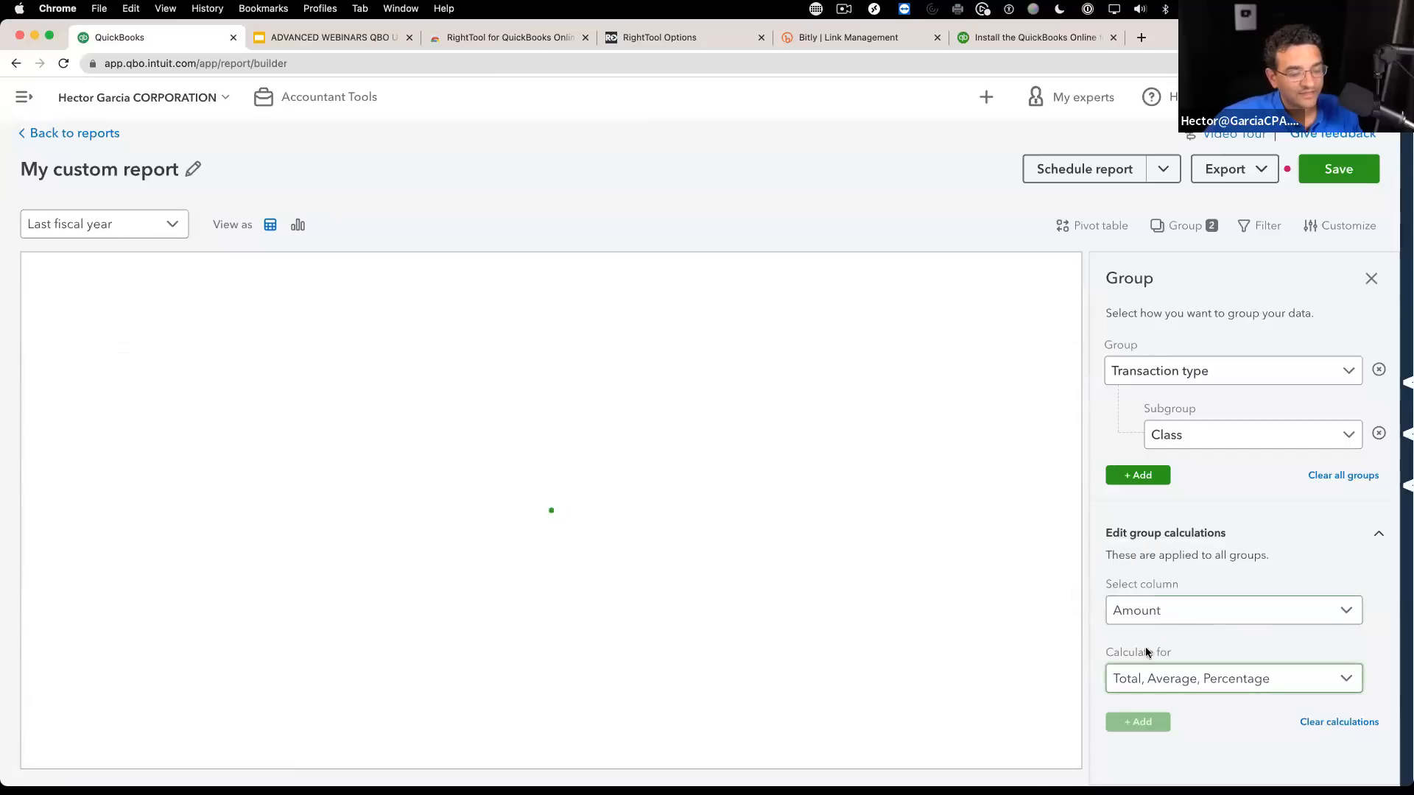
left_click(1172, 680)
left_click(1124, 597)
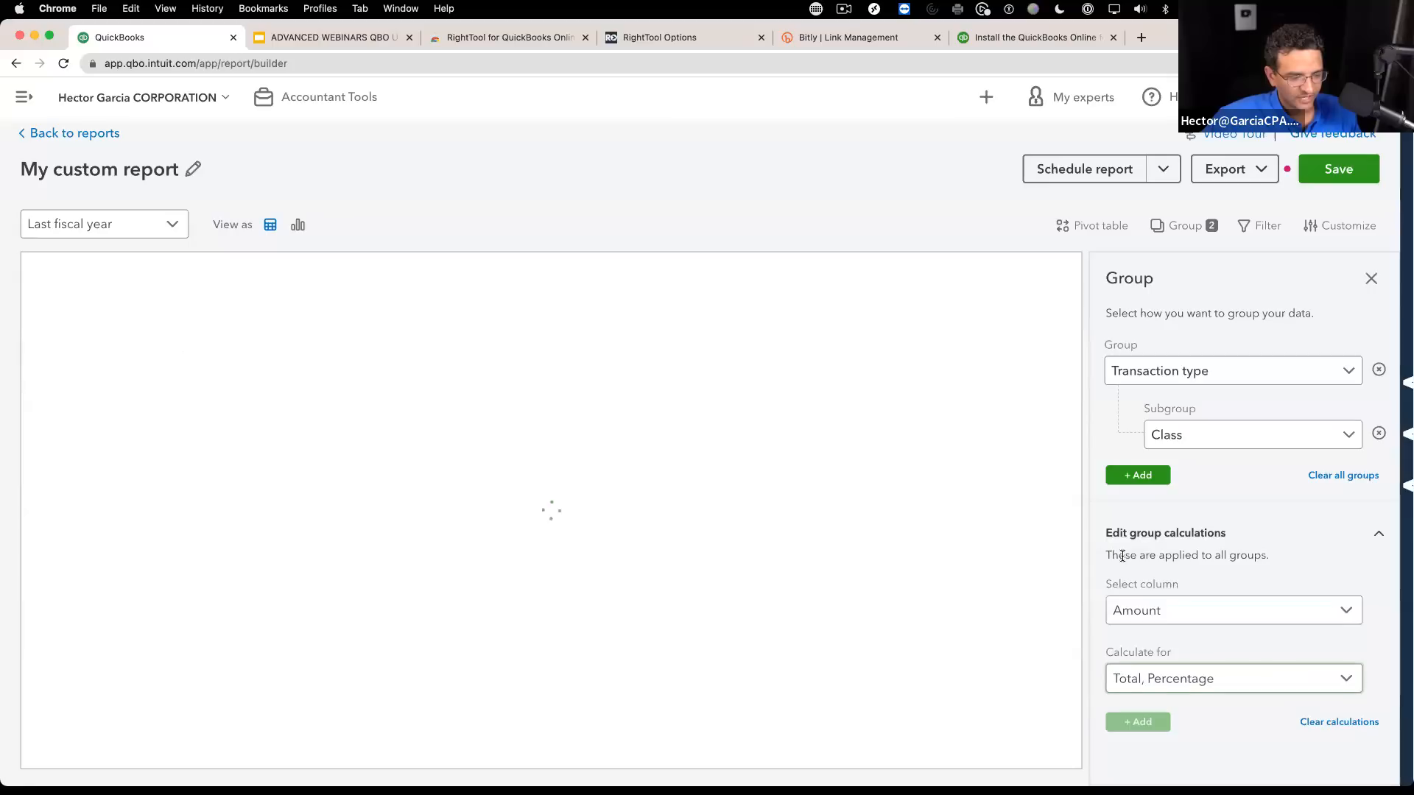
left_click(1154, 674)
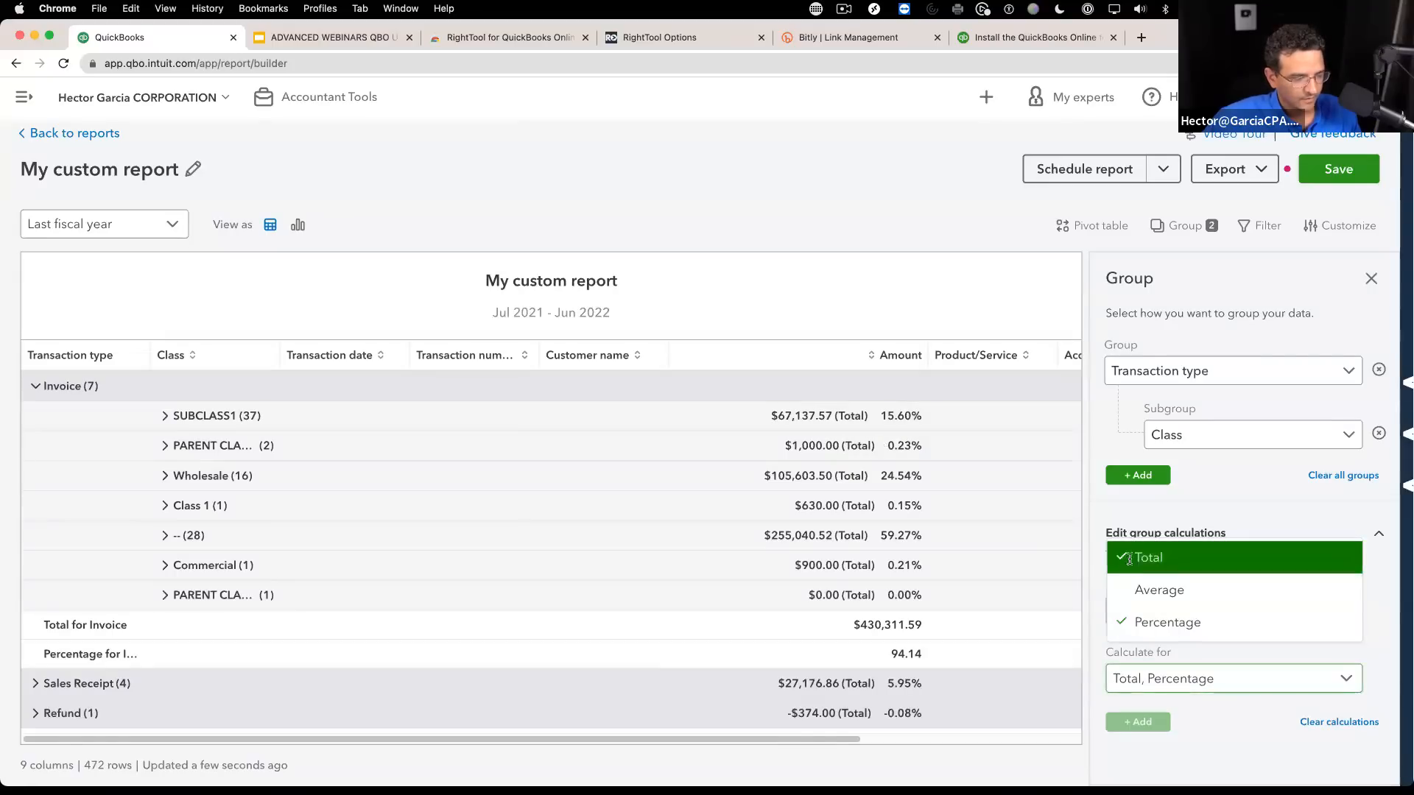
left_click(1148, 557)
Step: Remove the Transaction type grouping so Class is the only group, collapse SUBCLASS1, and widen the Class column
left_click(1379, 372)
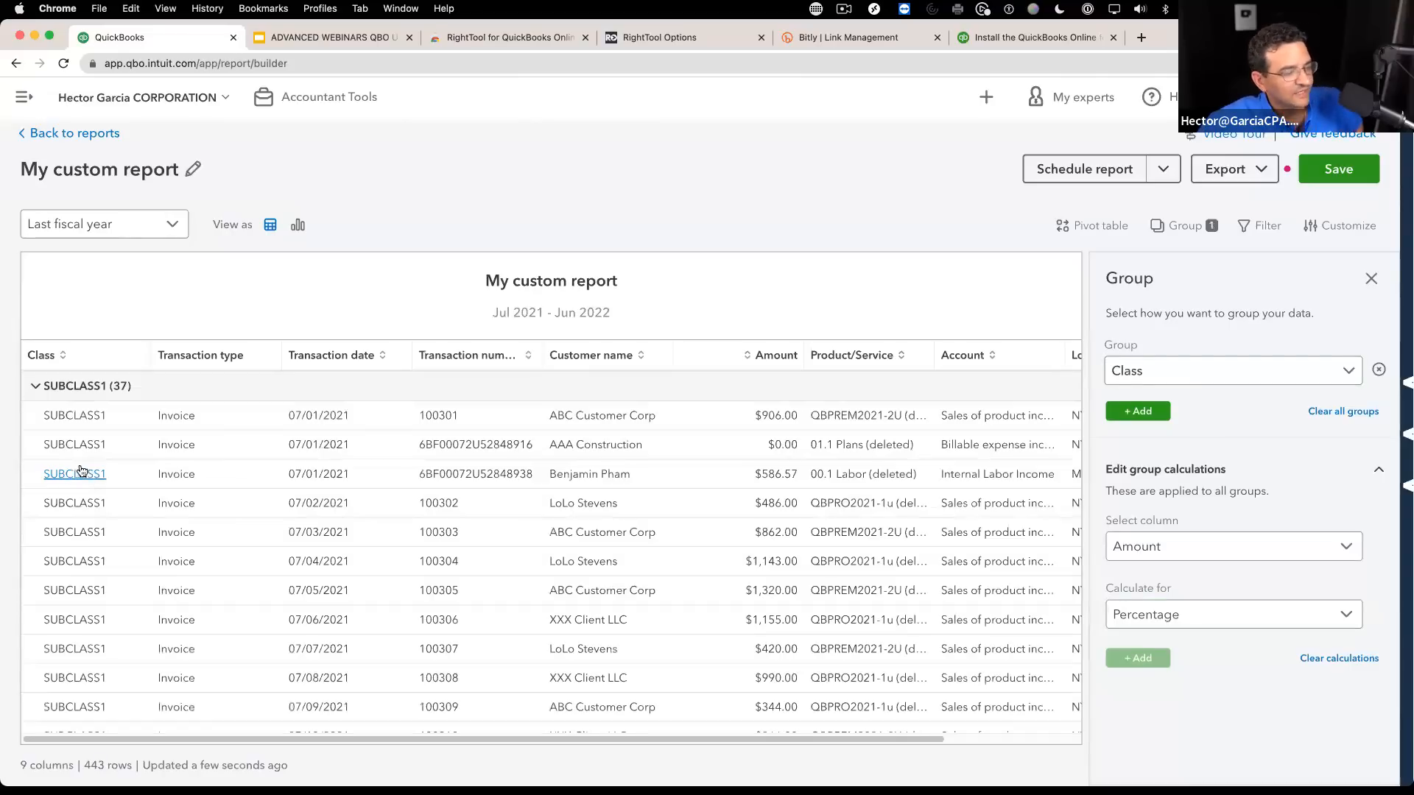
left_click(34, 387)
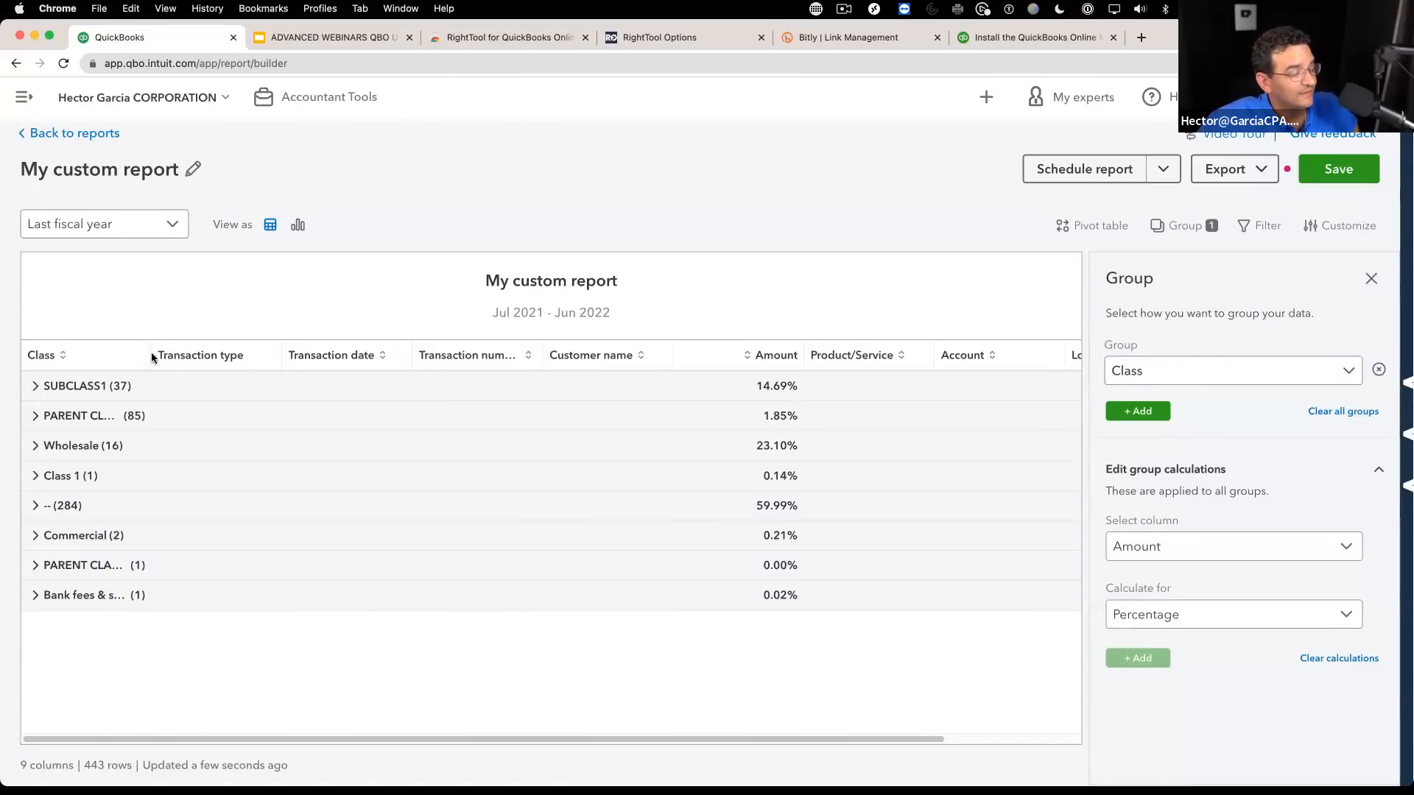
left_click_drag(150, 351, 229, 350)
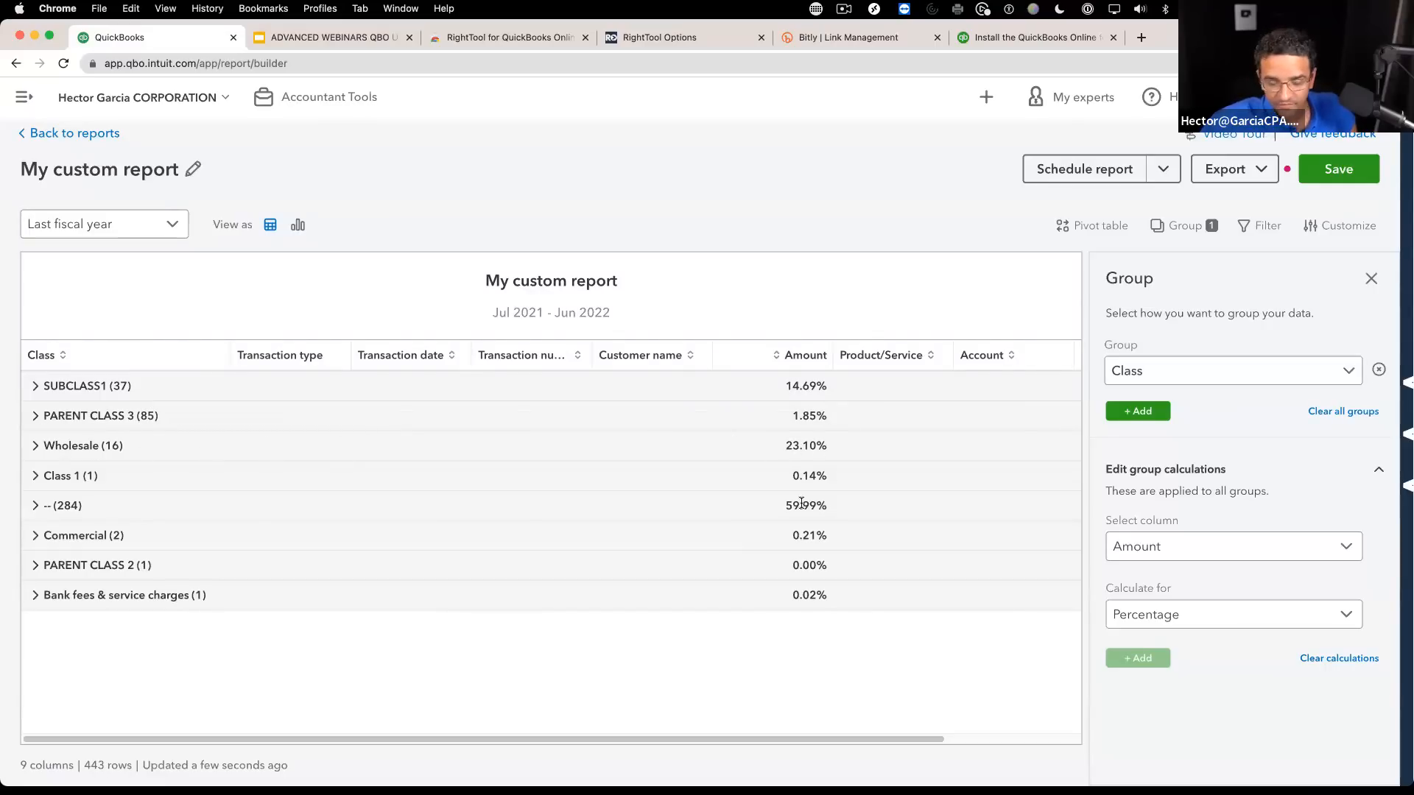
Step: Expand the Wholesale class to examine its transactions and percentage line, and collapse it again
left_click(35, 447)
scroll(514, 512, "down", 5)
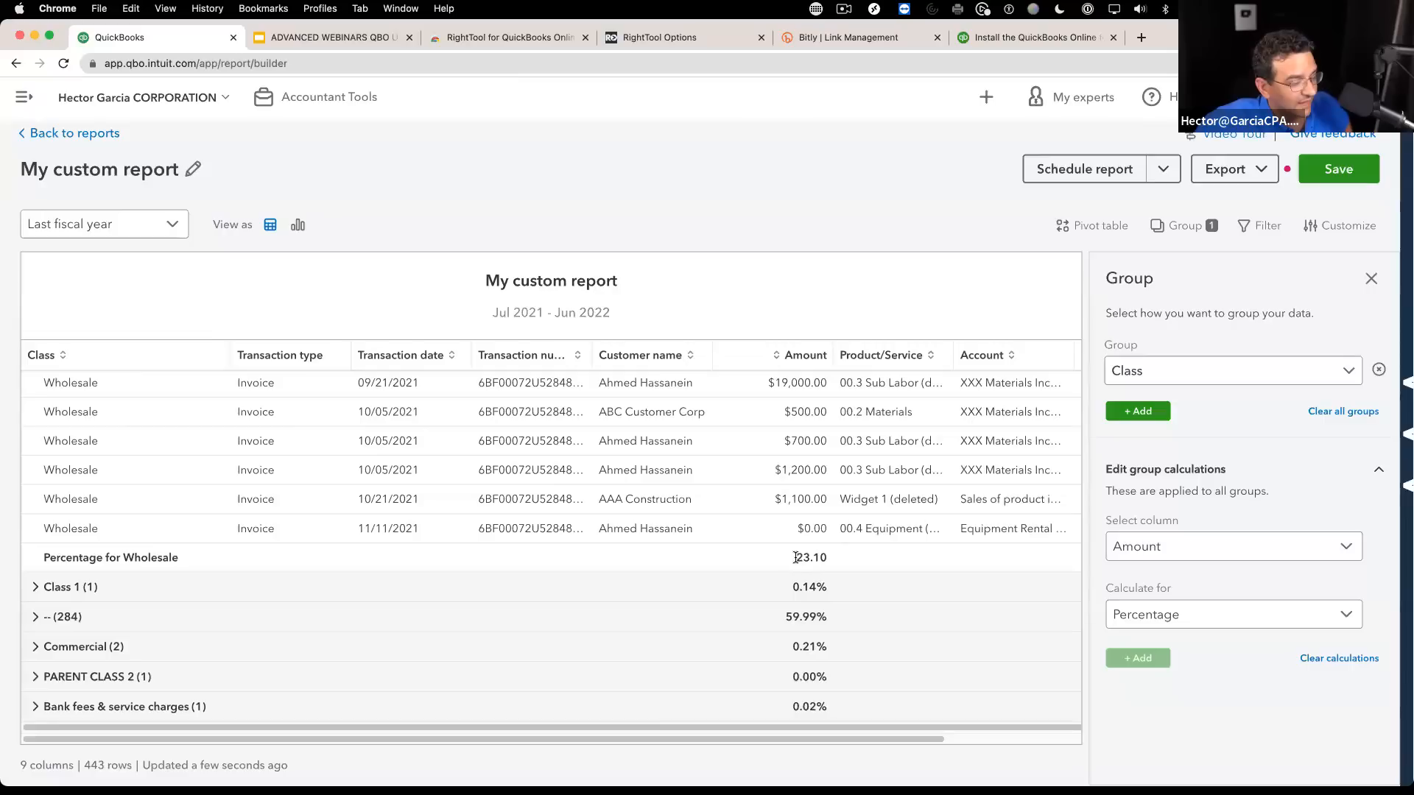
left_click_drag(794, 563, 822, 559)
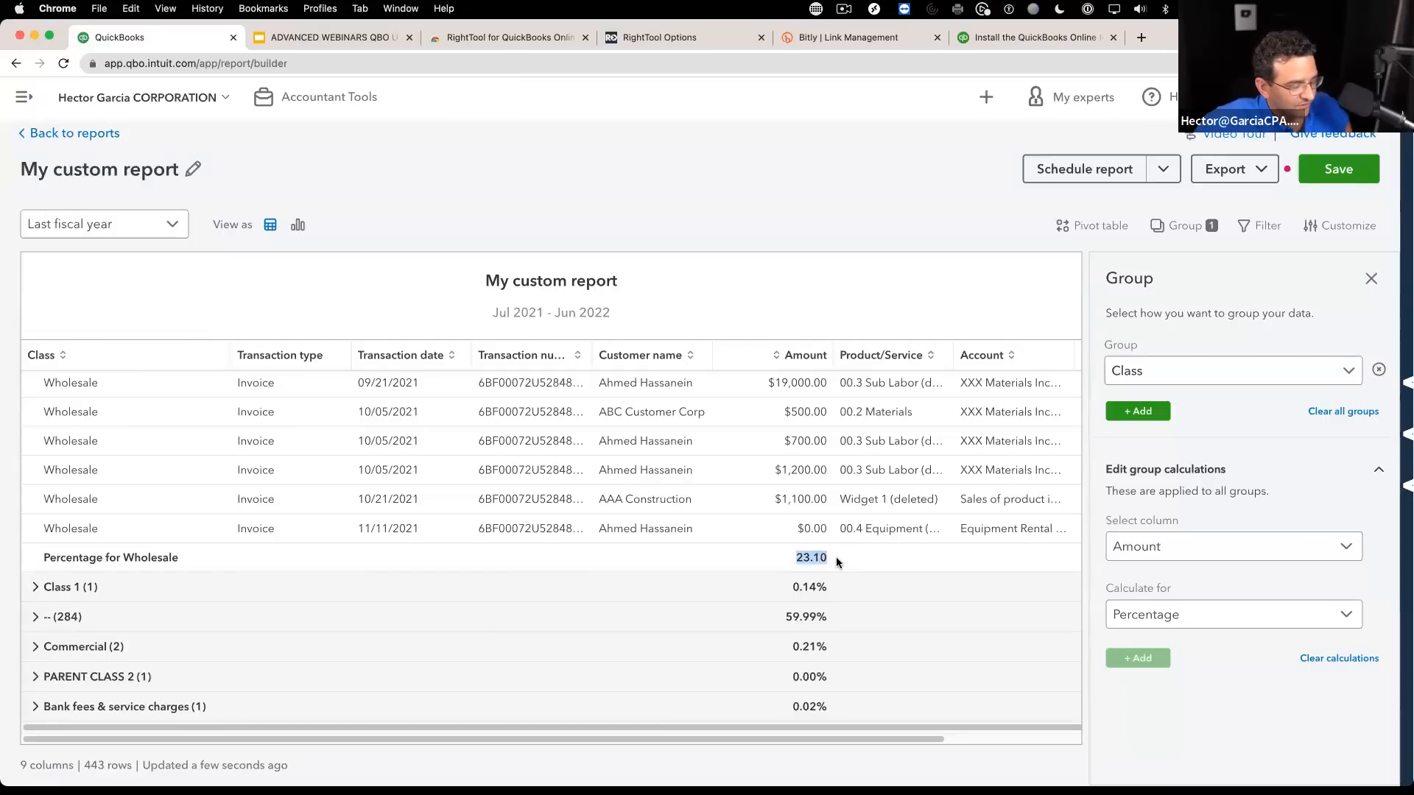
scroll(827, 557, "up", 5)
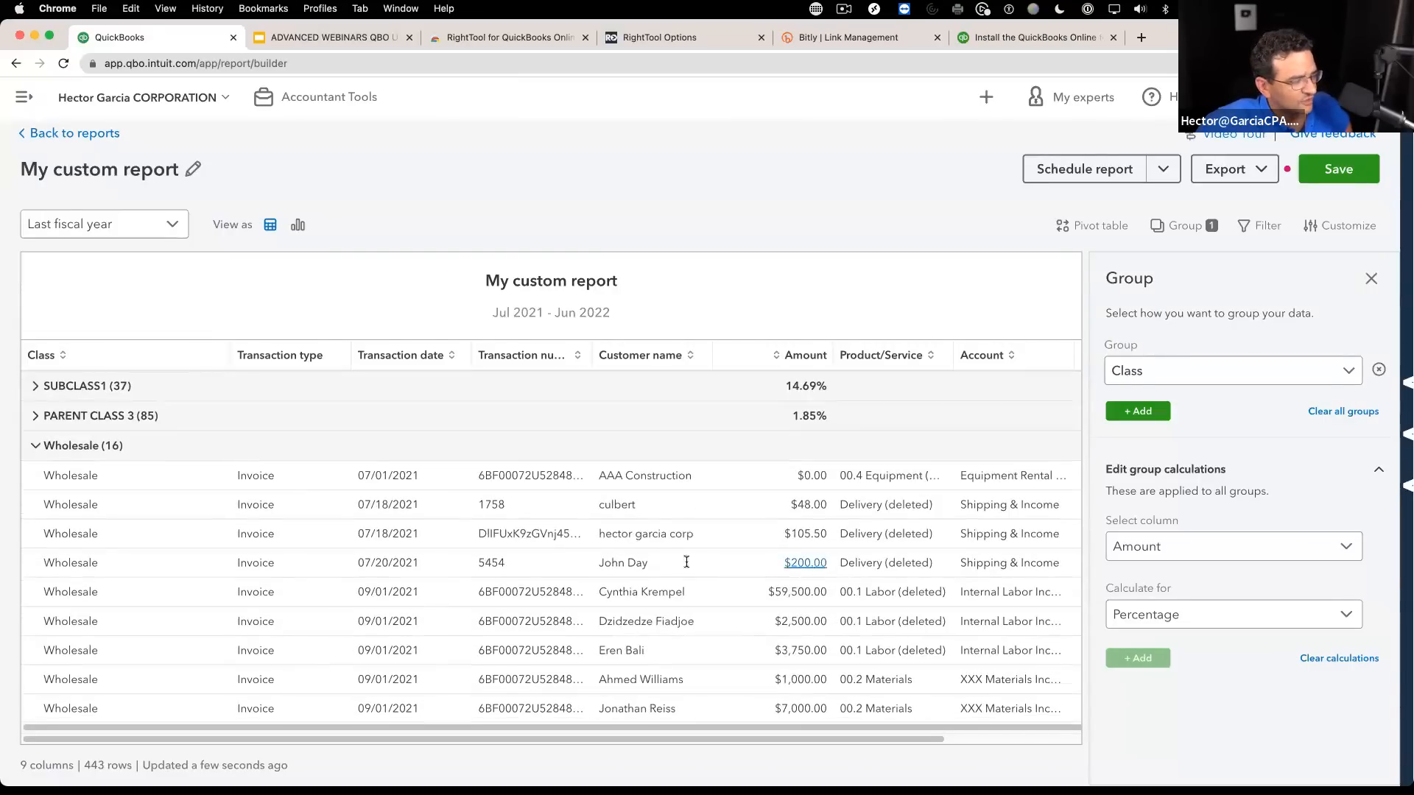
left_click(32, 447)
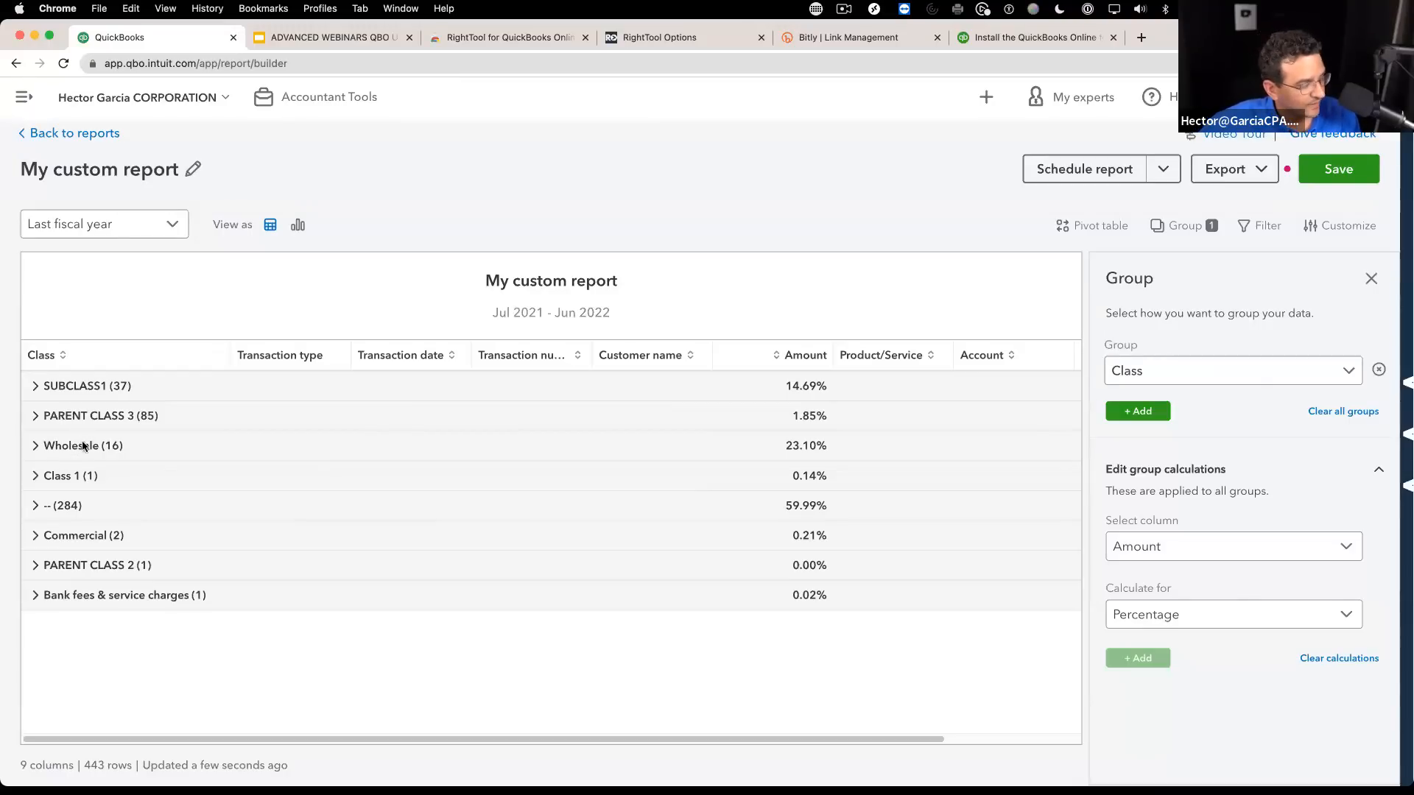
Step: Add Location as a subgroup under Class, collapse SUBCLASS1, and expand Wholesale to compare its locations' percentages
left_click(1138, 410)
left_click(1266, 434)
left_click(1215, 635)
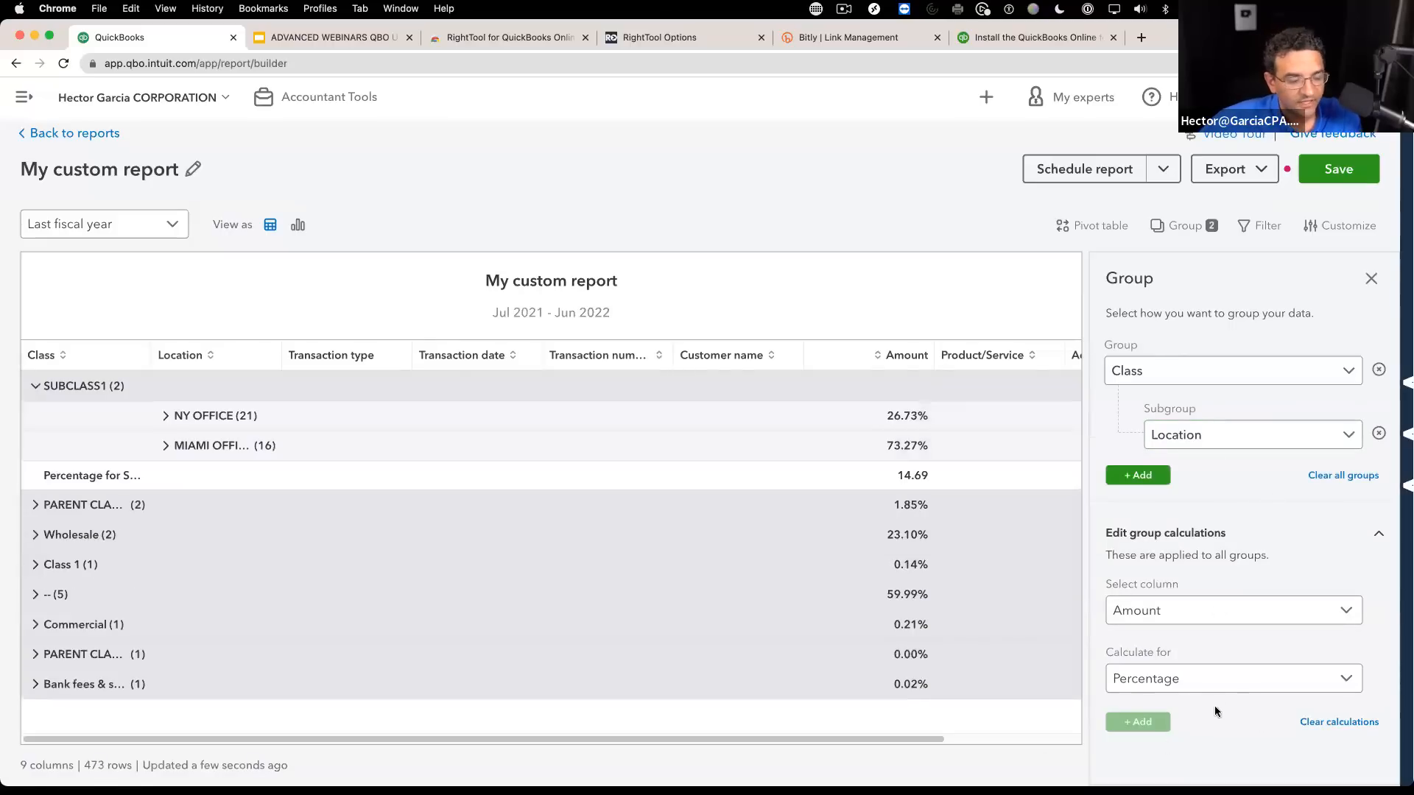
left_click(34, 386)
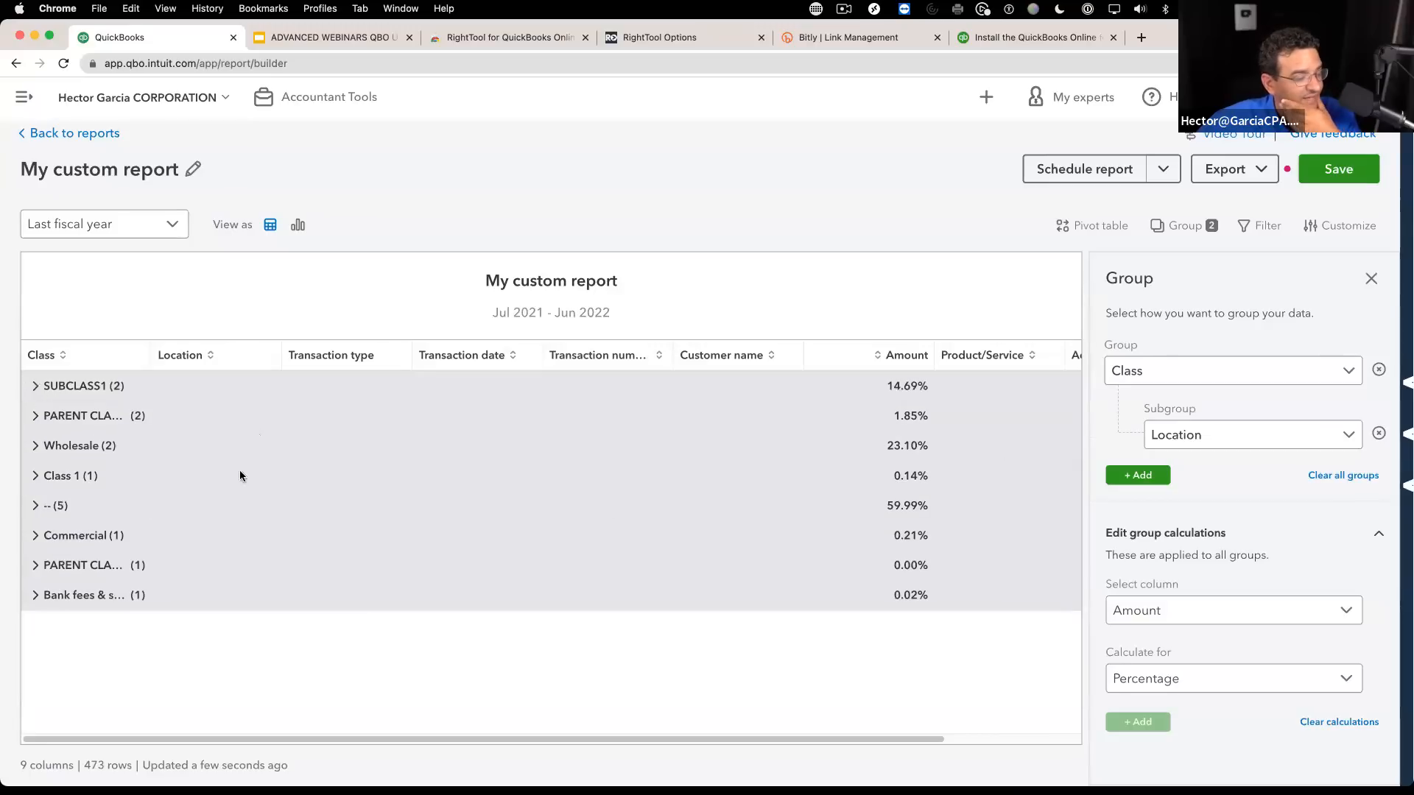
left_click_drag(888, 445, 929, 447)
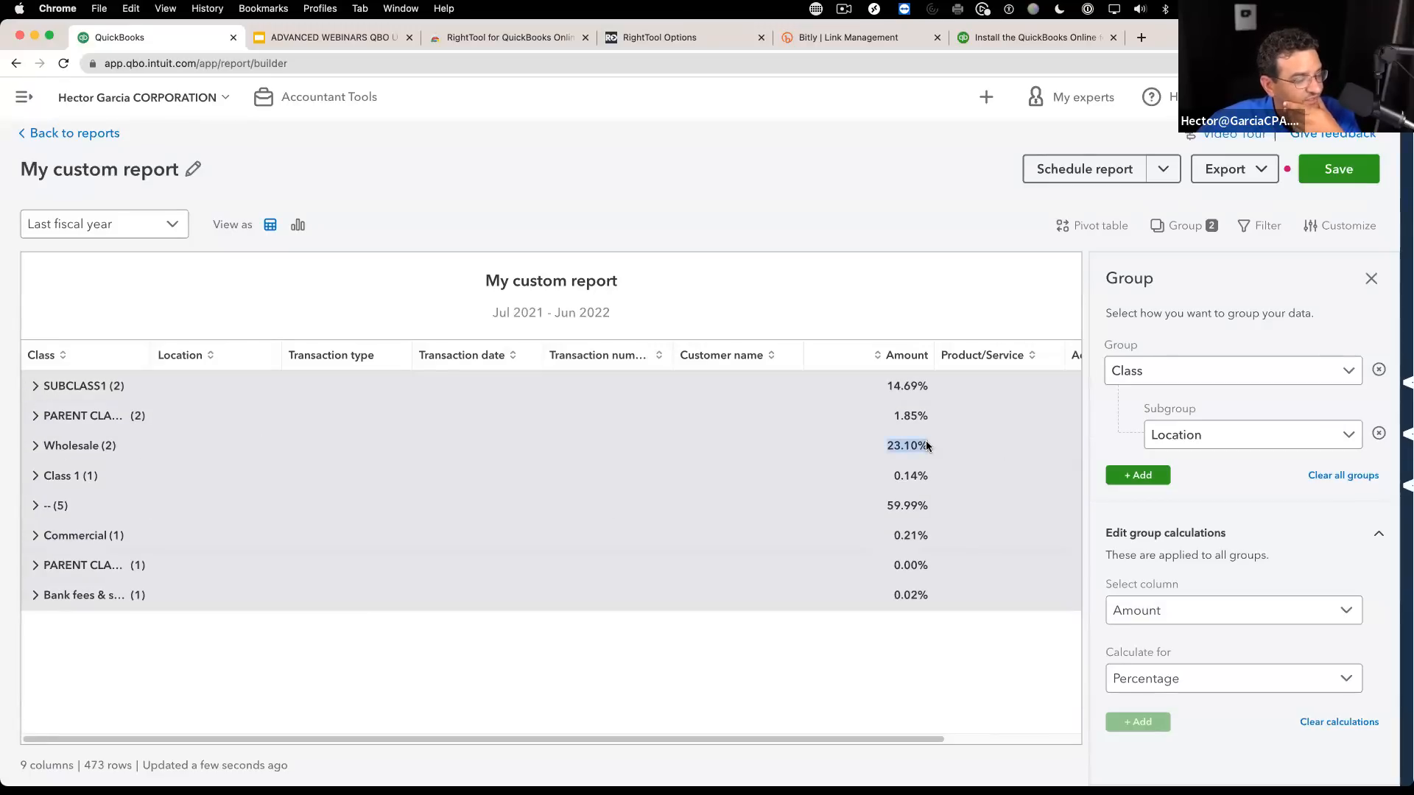
left_click(35, 446)
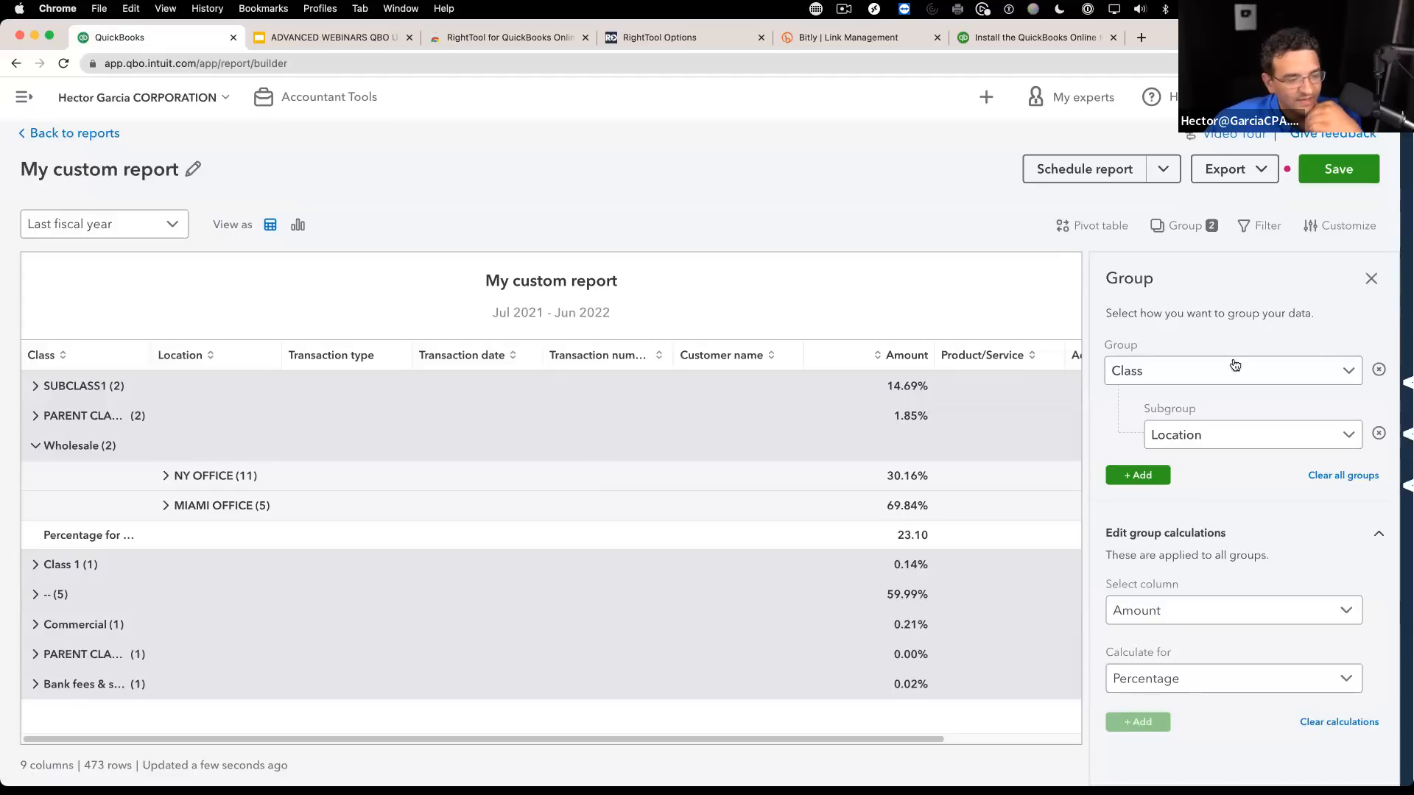
Step: Add Customer name as a third grouping level under Location and collapse the SUBCLASS1 group
left_click(1137, 475)
left_click(1247, 498)
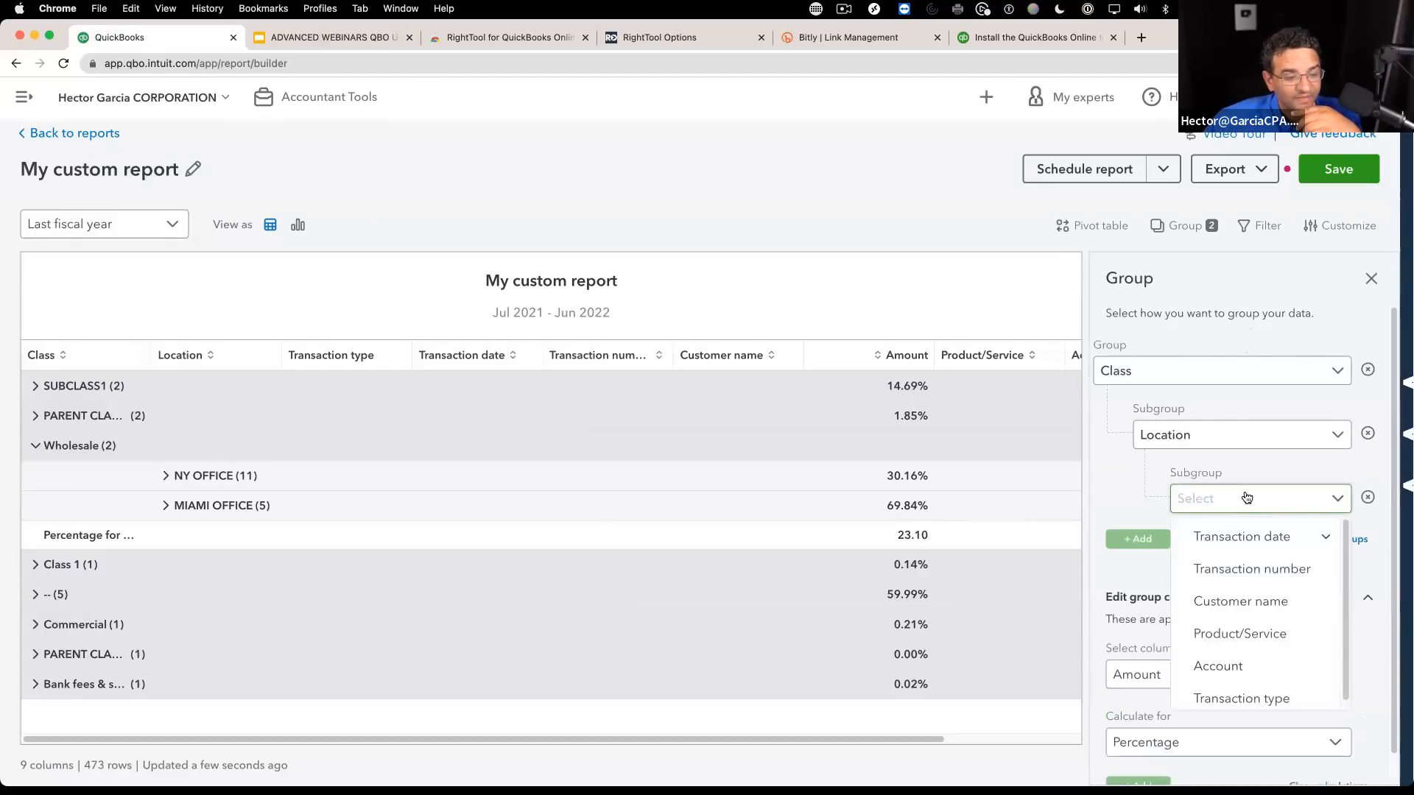
left_click(1244, 603)
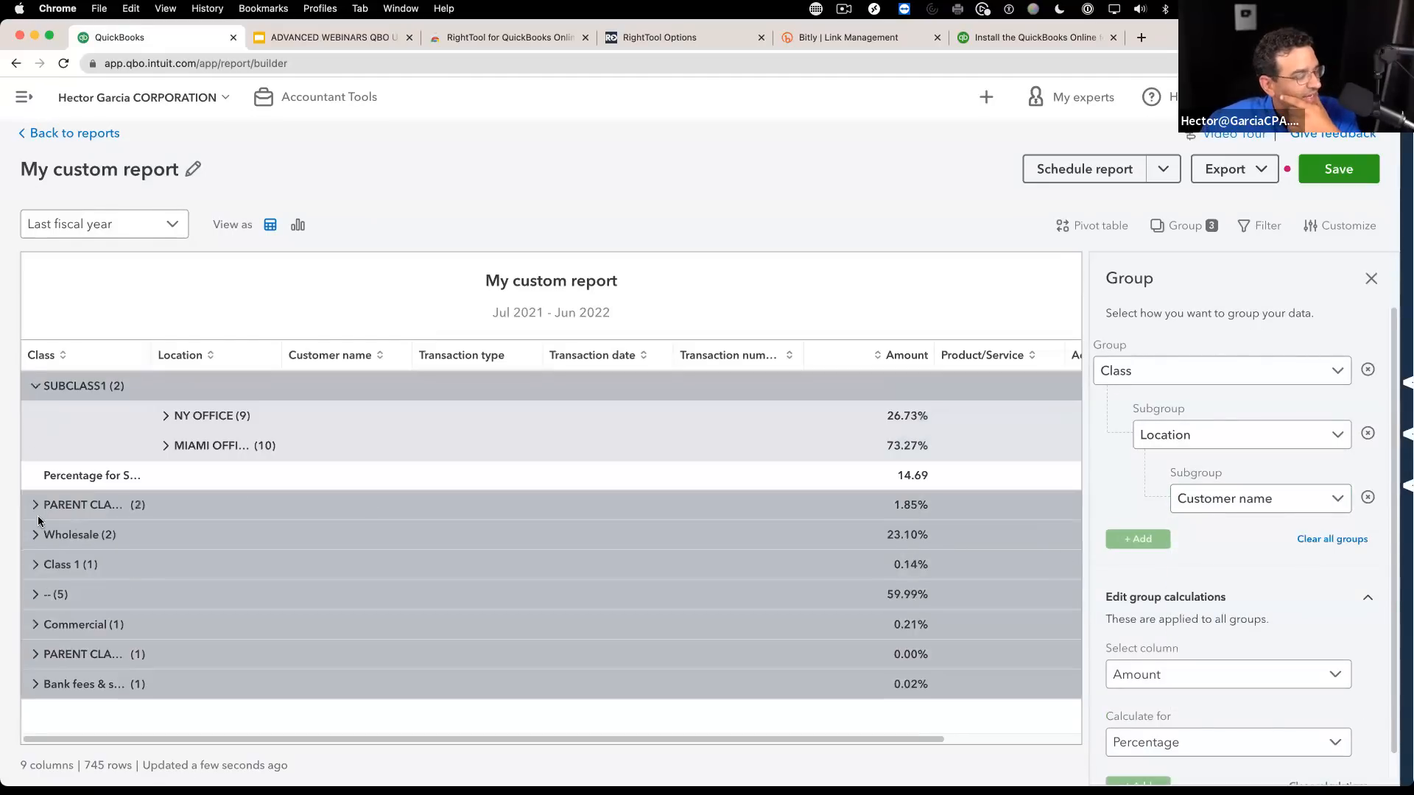
left_click(33, 387)
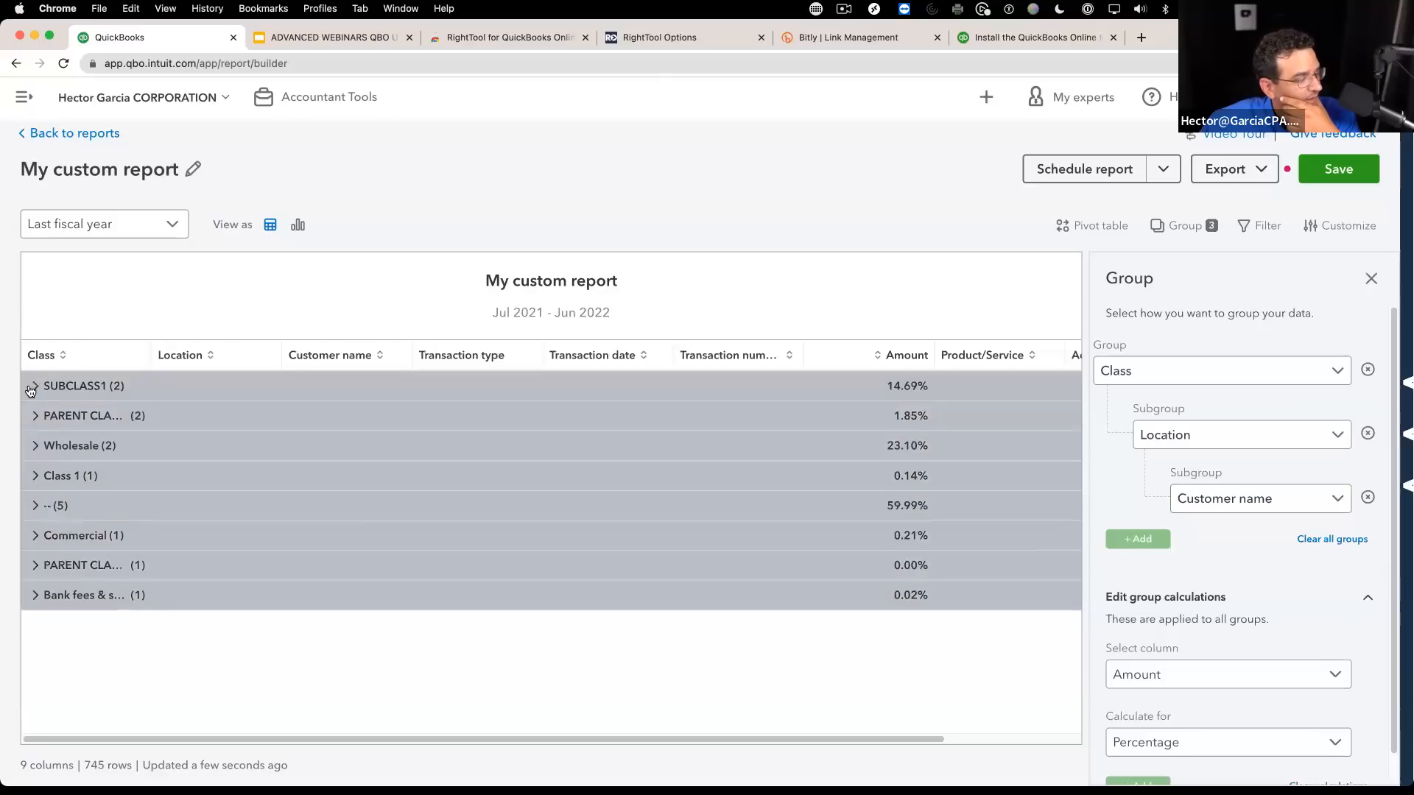
Step: Expand Wholesale and its MIAMI OFFICE location to examine the percentages by customer, and collapse the location again
left_click(31, 449)
left_click(164, 506)
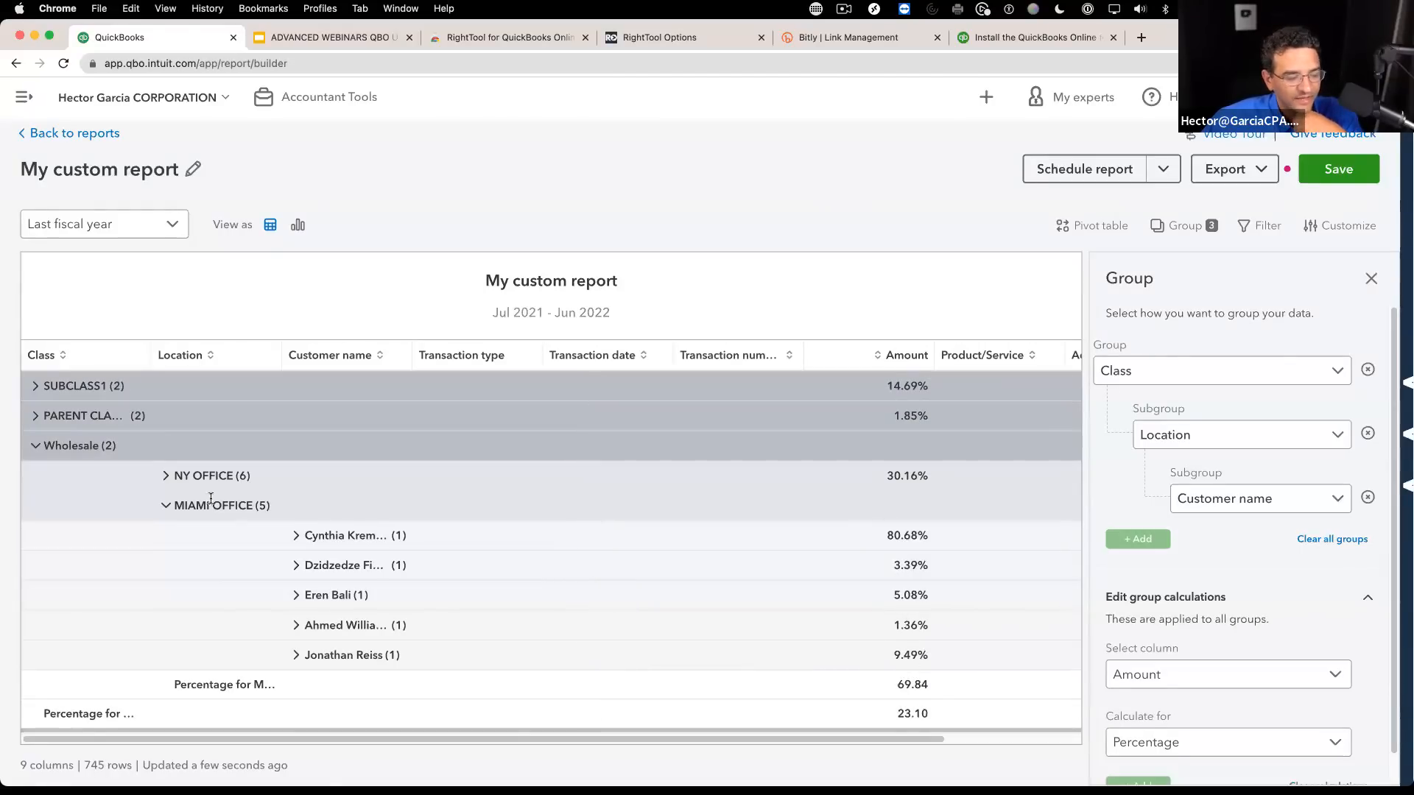
left_click(164, 508)
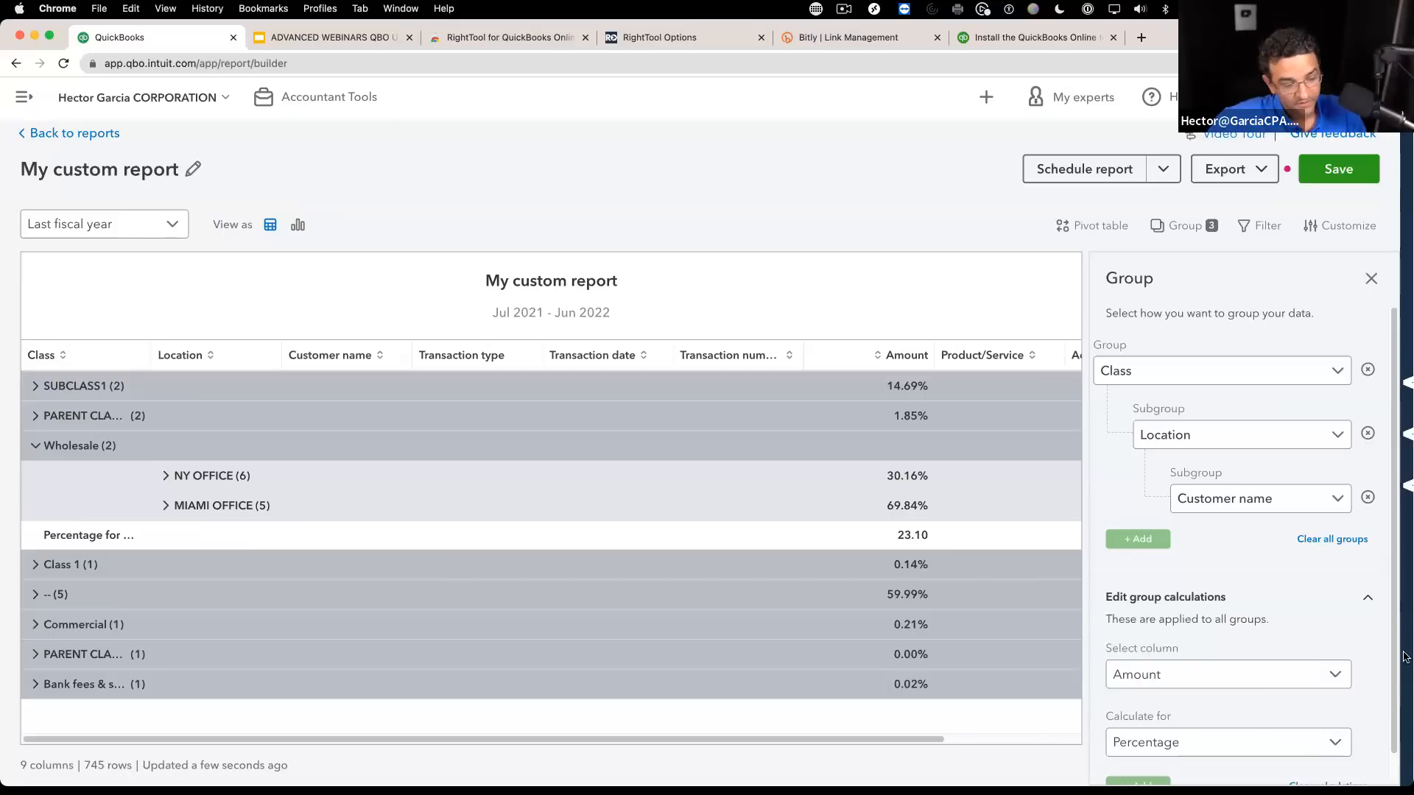
Step: Deselect Percentage as the Amount column's group calculation and collapse the Wholesale group
left_click(1228, 740)
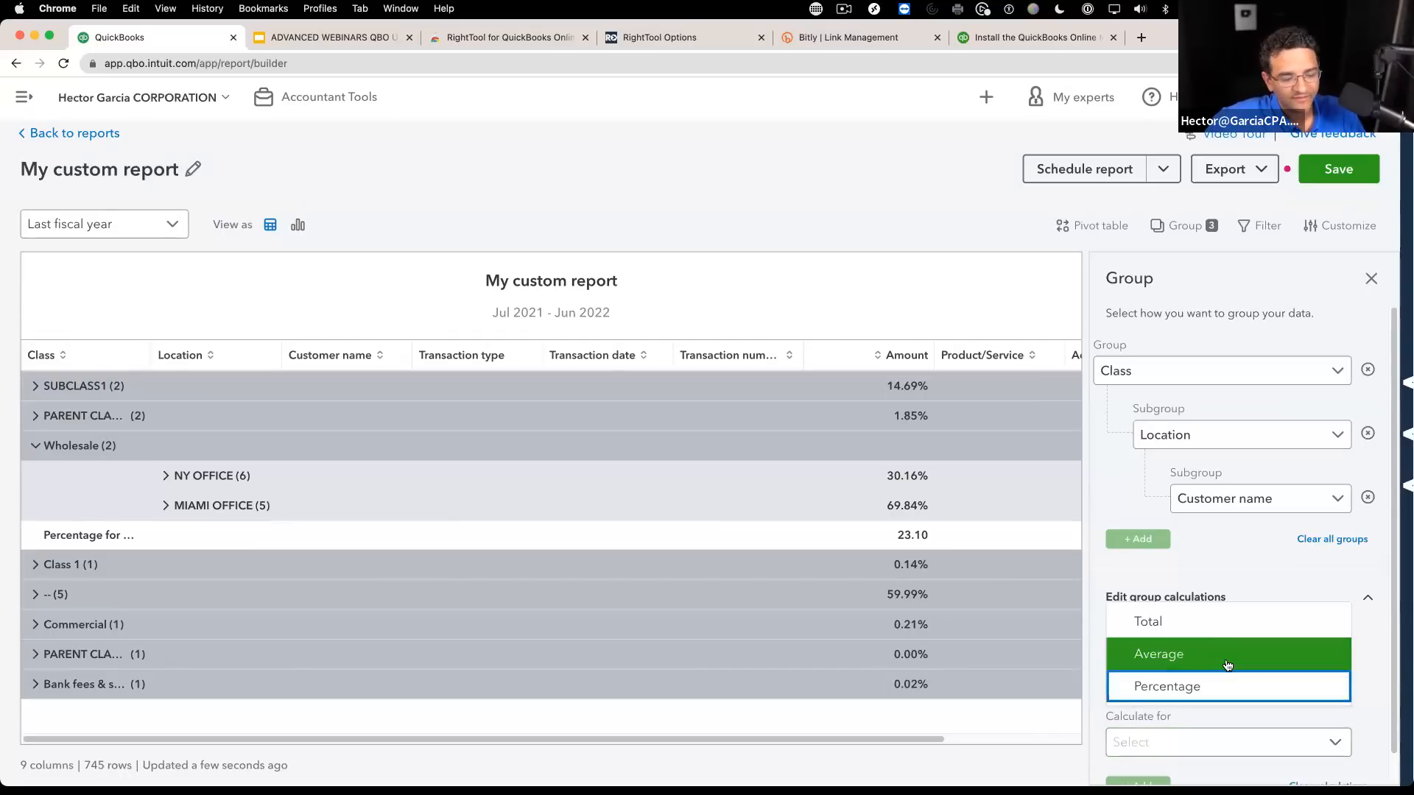
left_click(1223, 568)
left_click(1200, 679)
left_click(1205, 705)
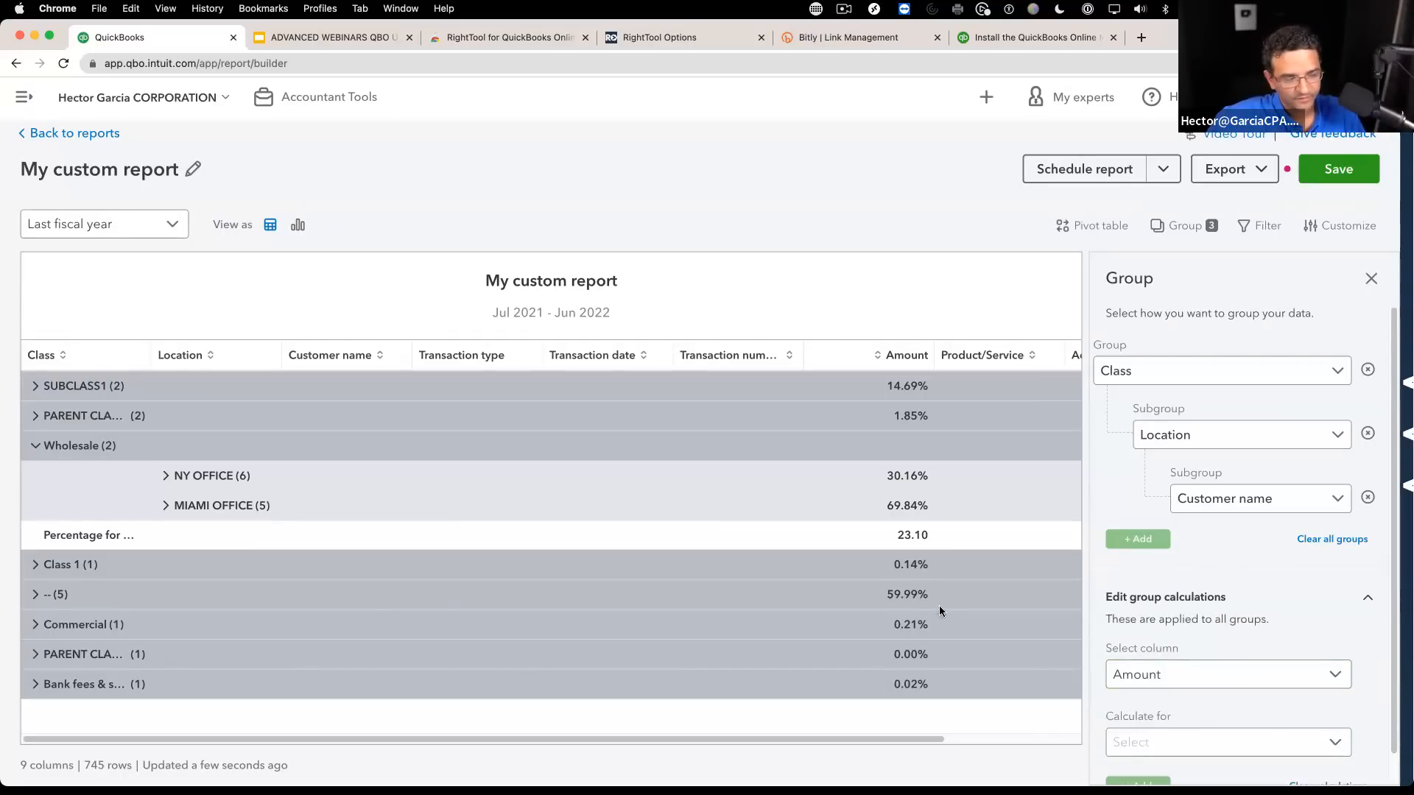
left_click(33, 446)
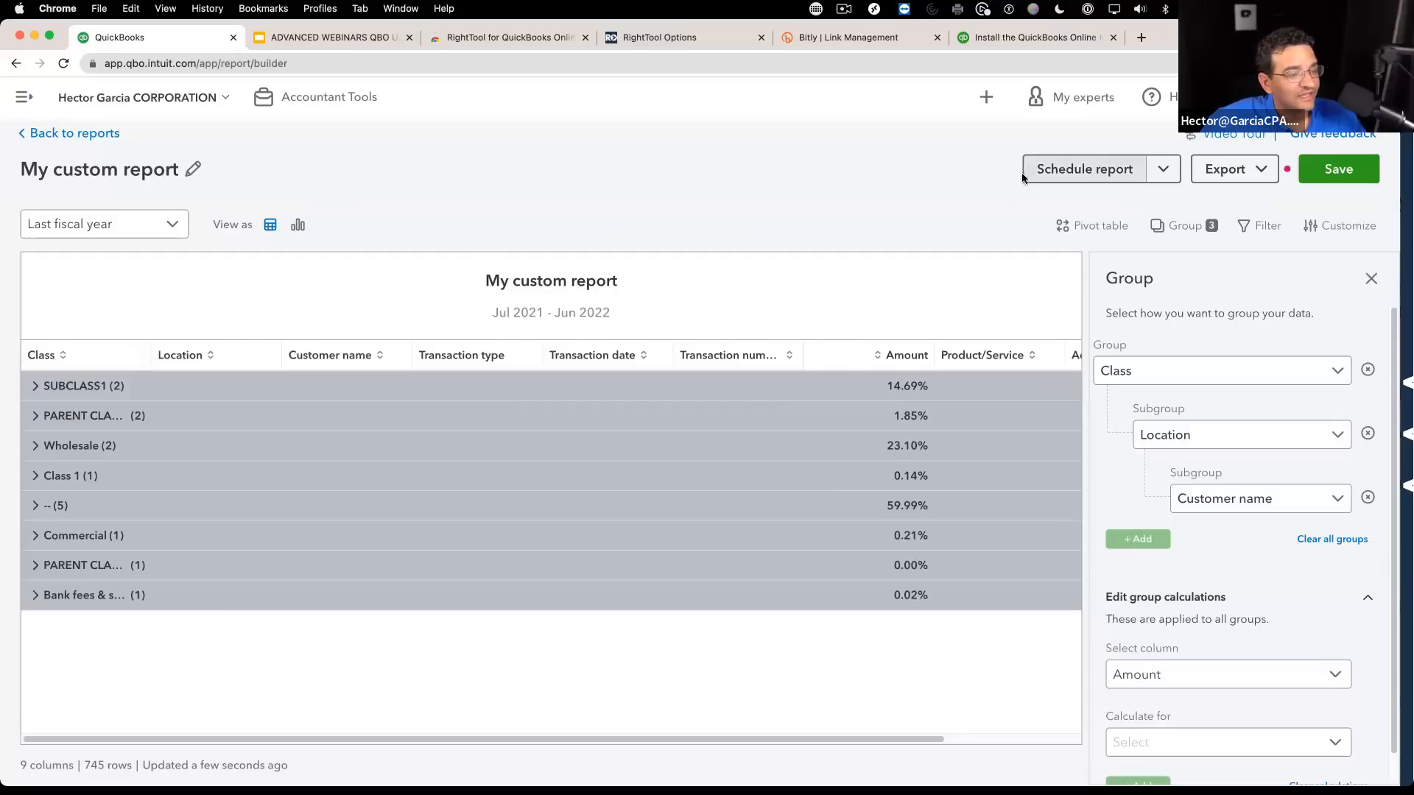
Step: View the pivot table settings briefly, and examine the location breakdown of the second class group, PARENT CLASS 3
left_click(1101, 228)
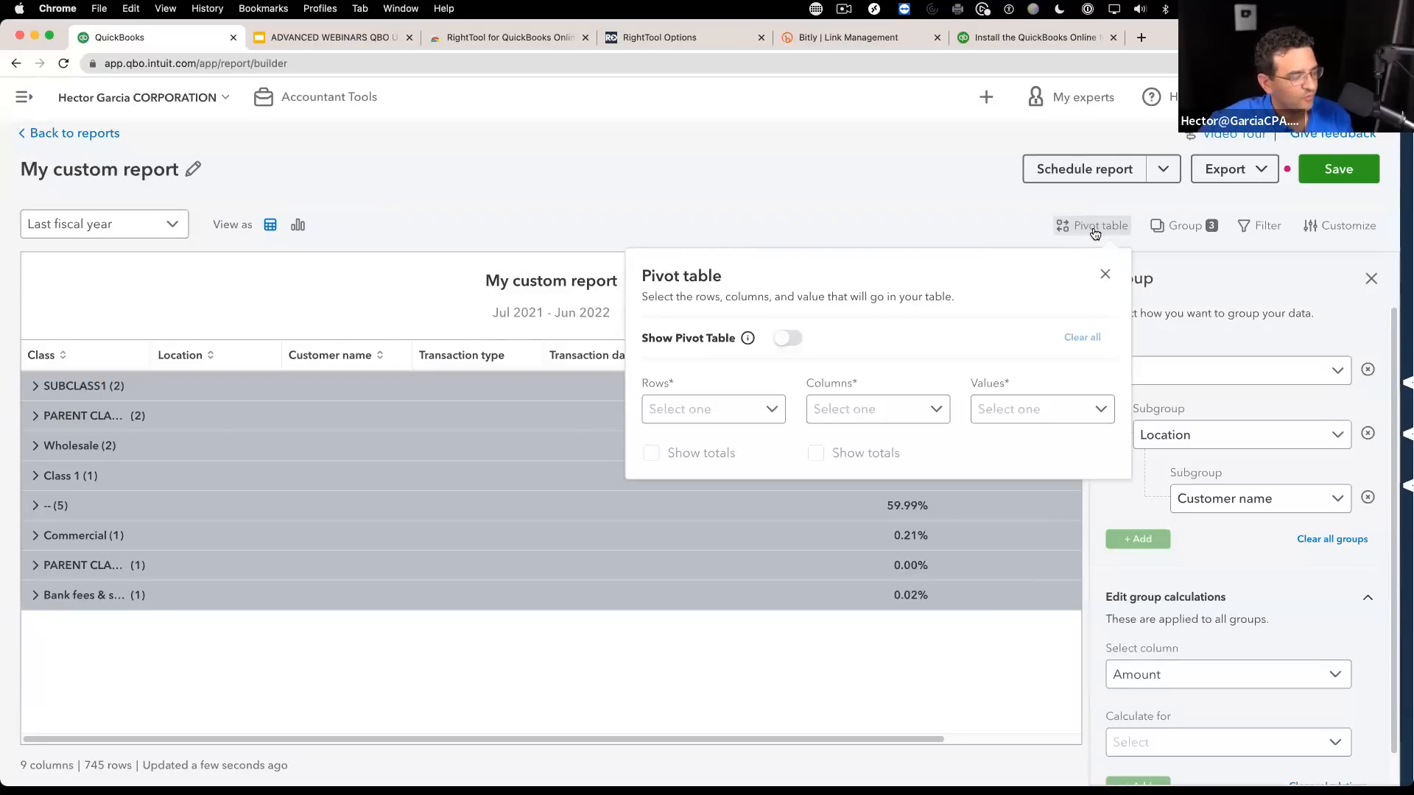
left_click(1104, 274)
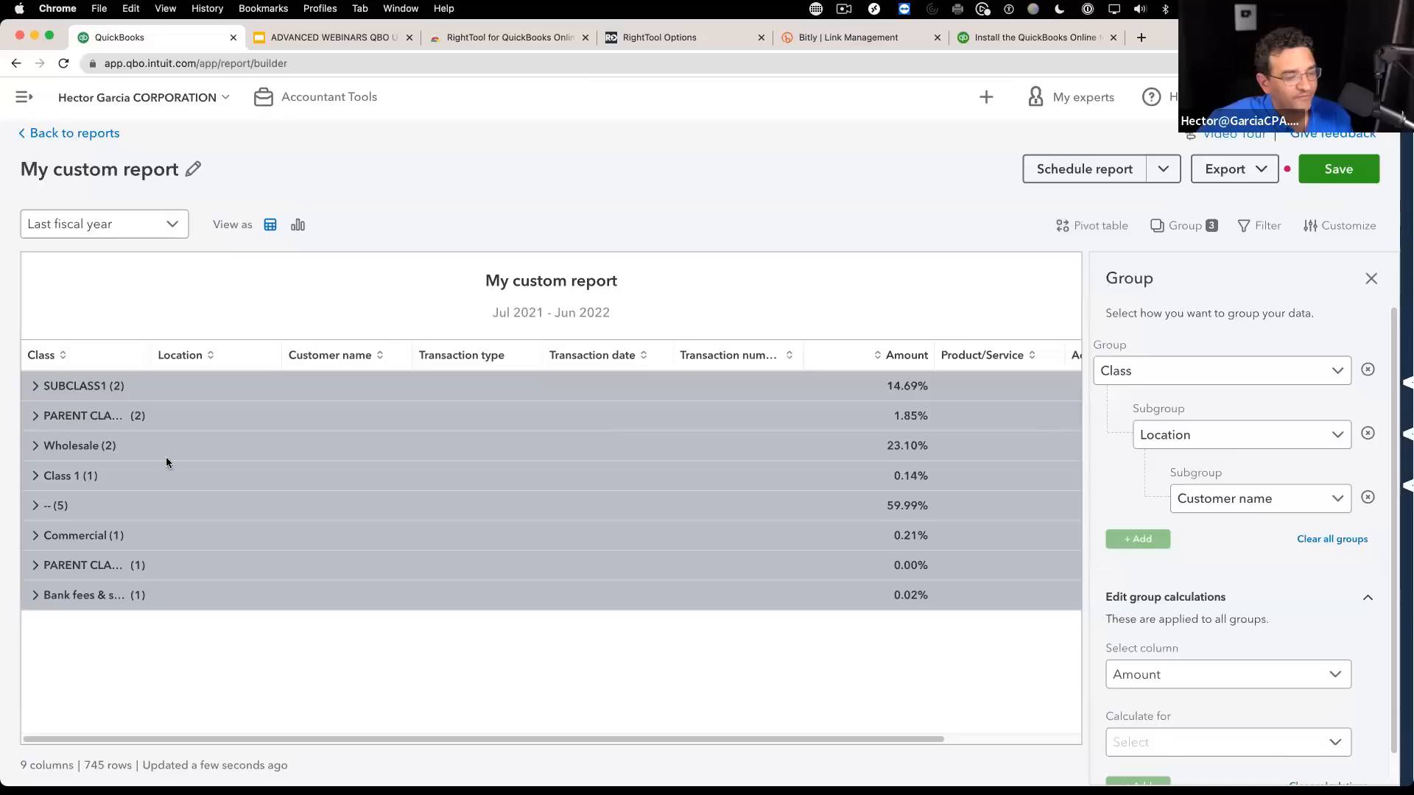
left_click(36, 418)
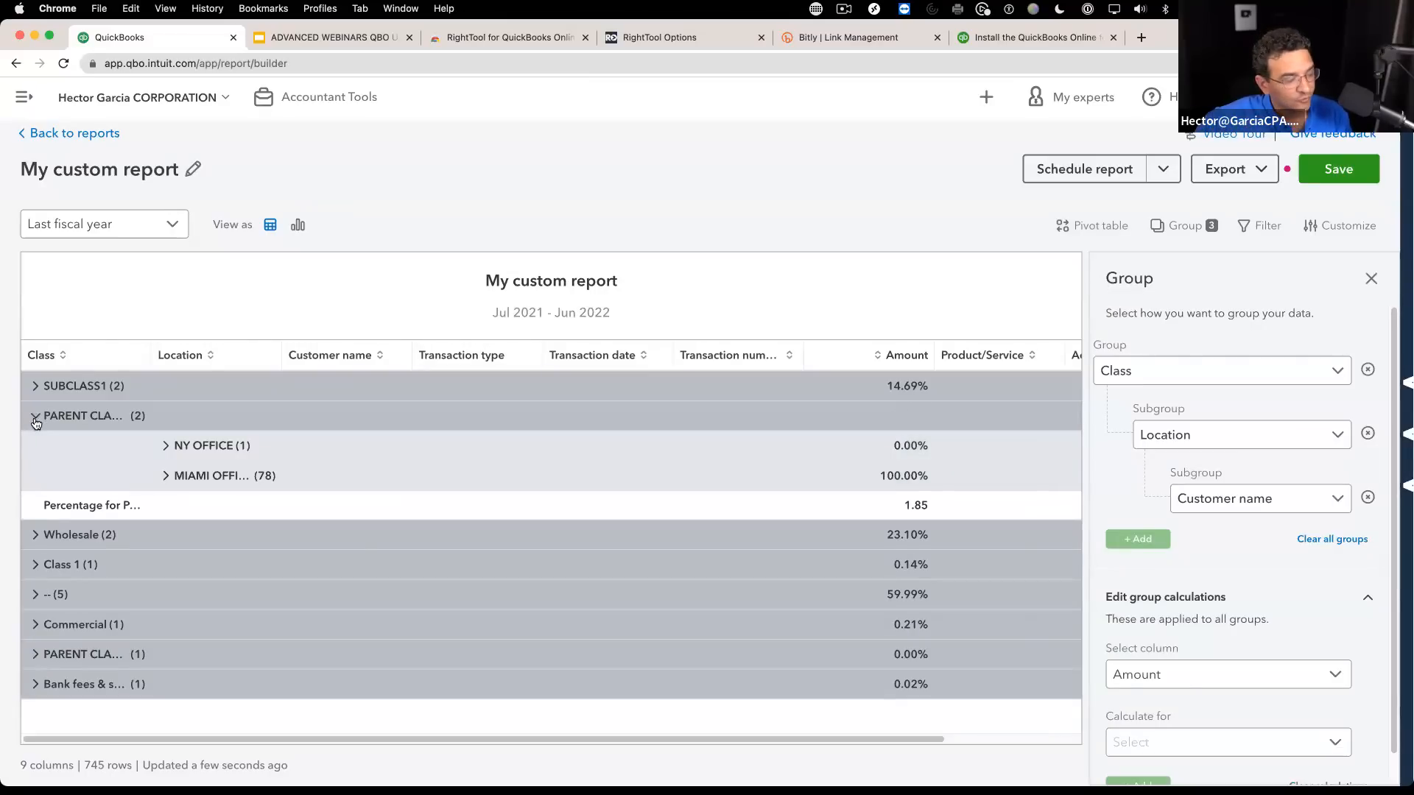
left_click(32, 419)
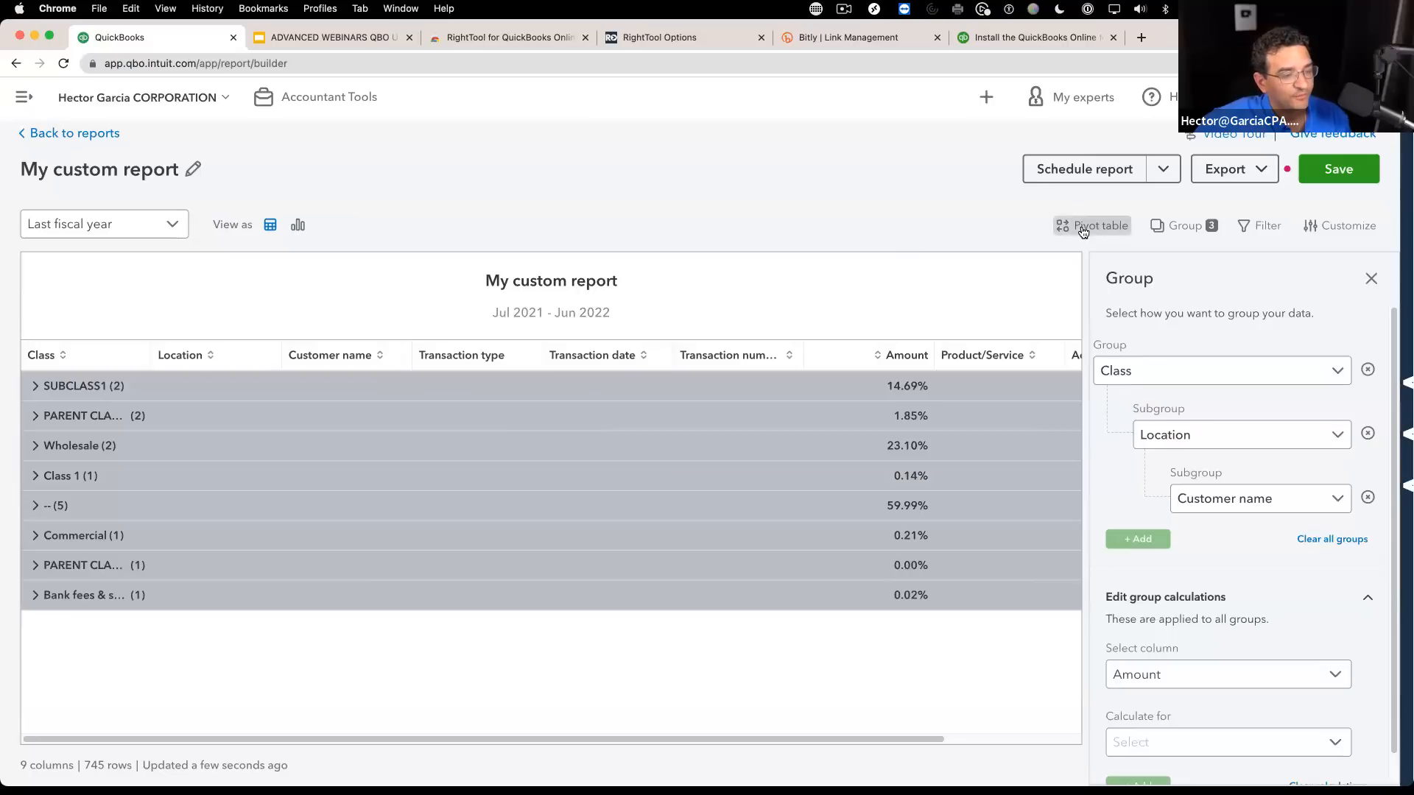
Step: Build a pivot table with Class as rows, Customer name as columns and Amount as values, and close its settings
left_click(1079, 226)
left_click(776, 412)
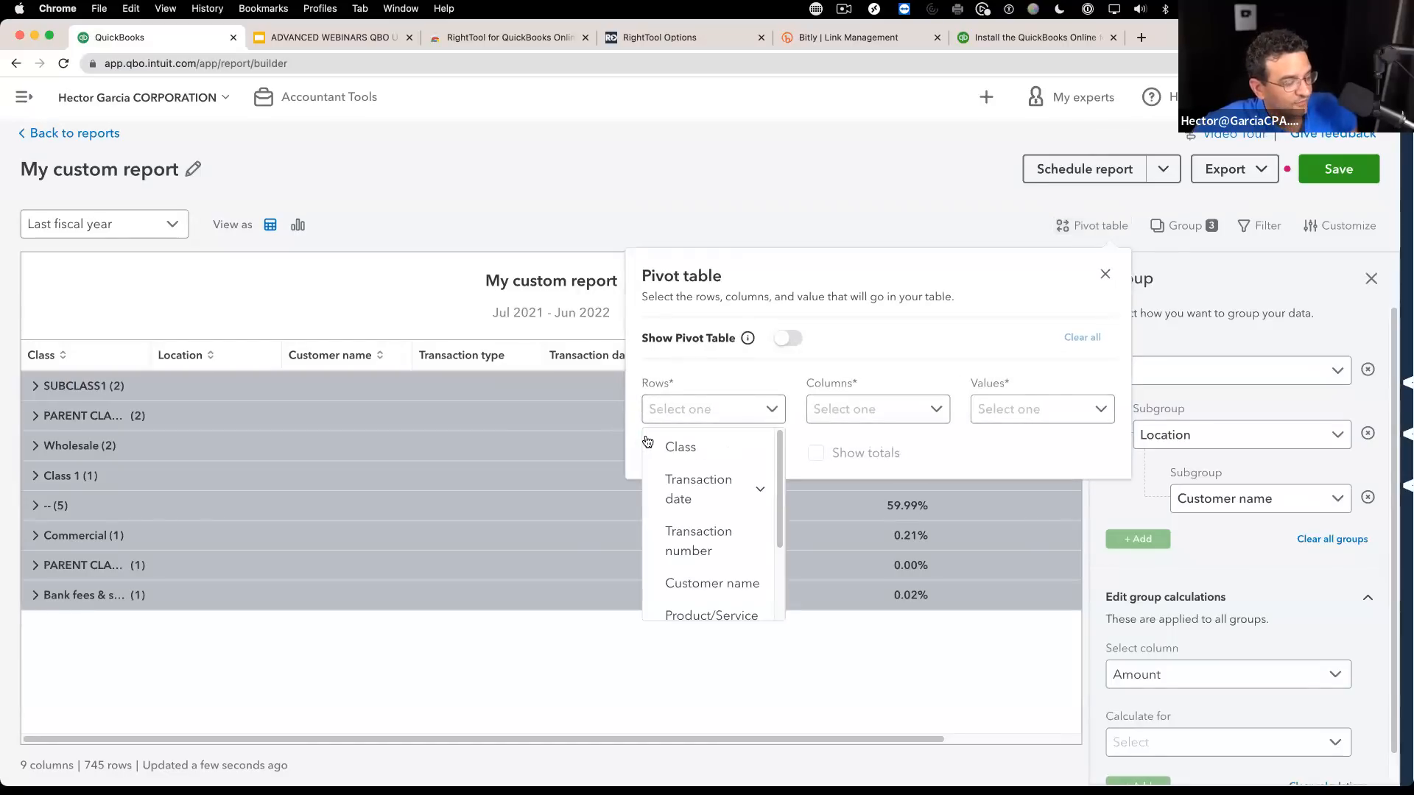
left_click(679, 445)
left_click(934, 411)
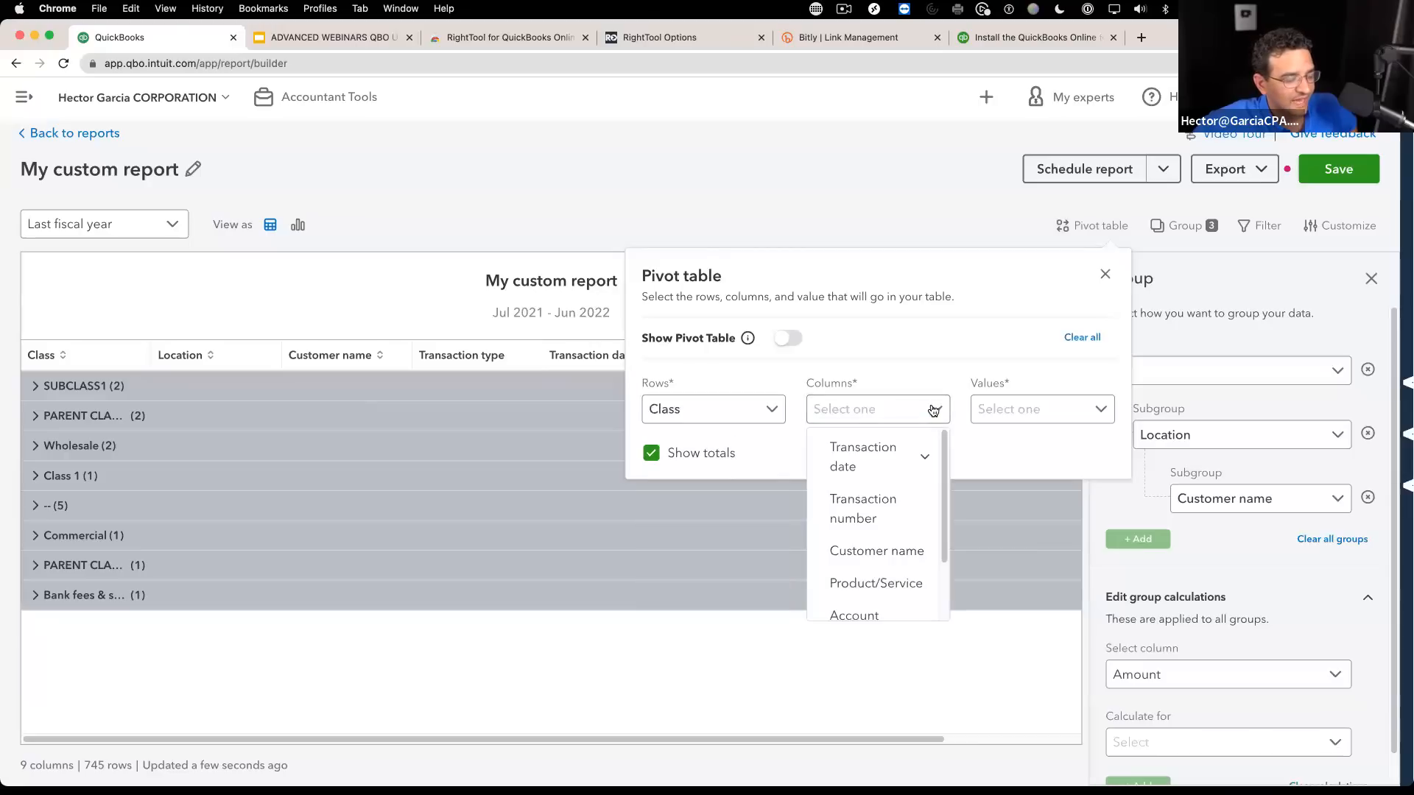
scroll(913, 515, "down", 2)
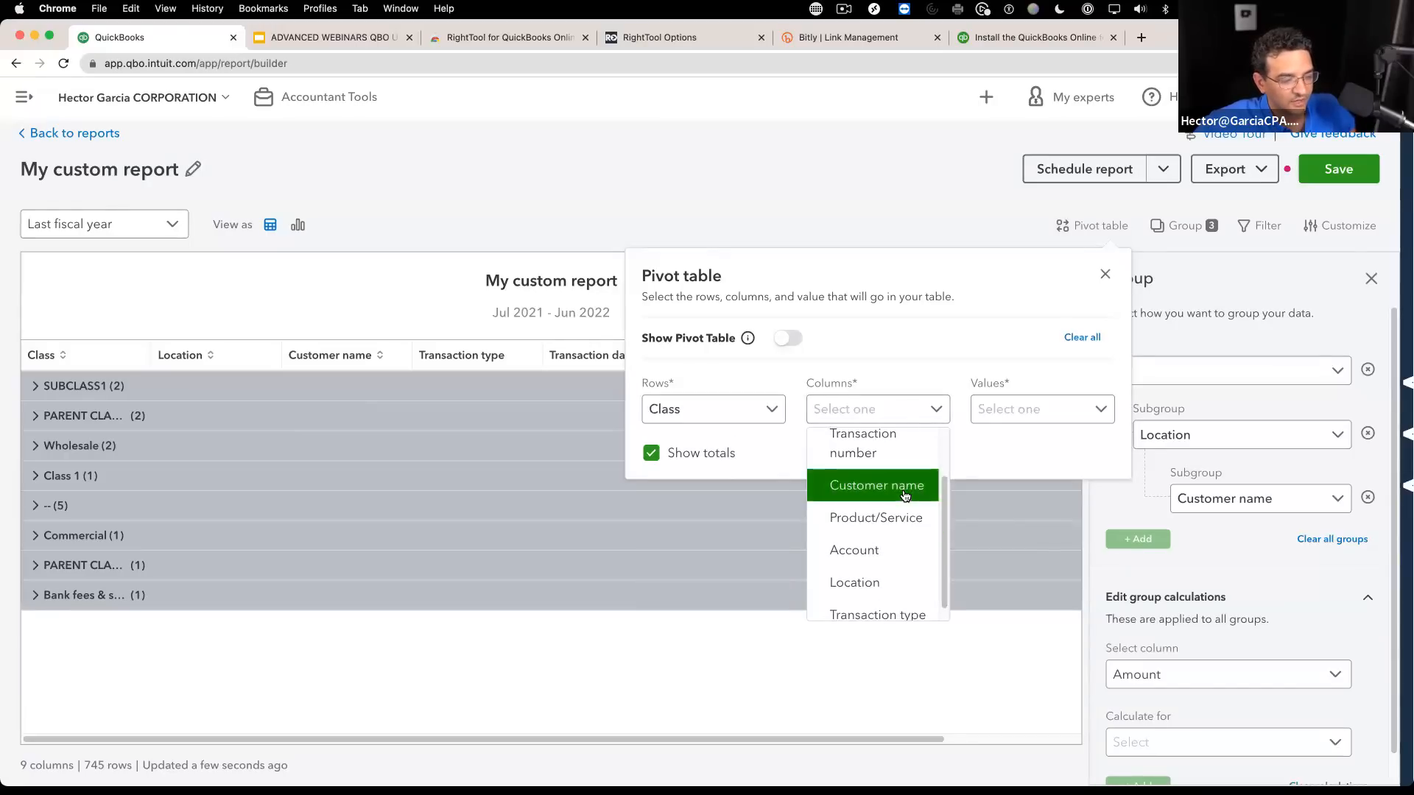
left_click(877, 486)
left_click(1101, 411)
left_click(1046, 445)
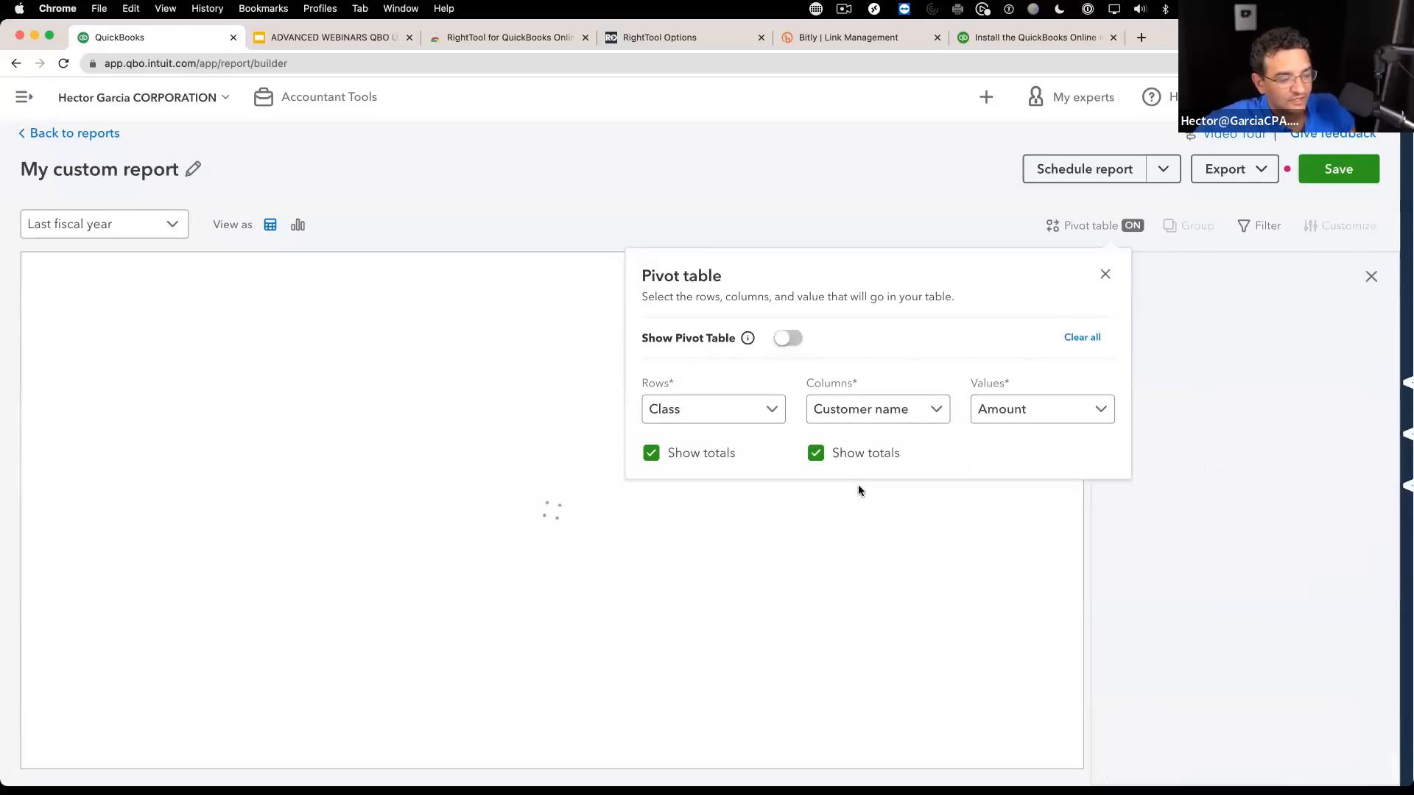
left_click(1104, 275)
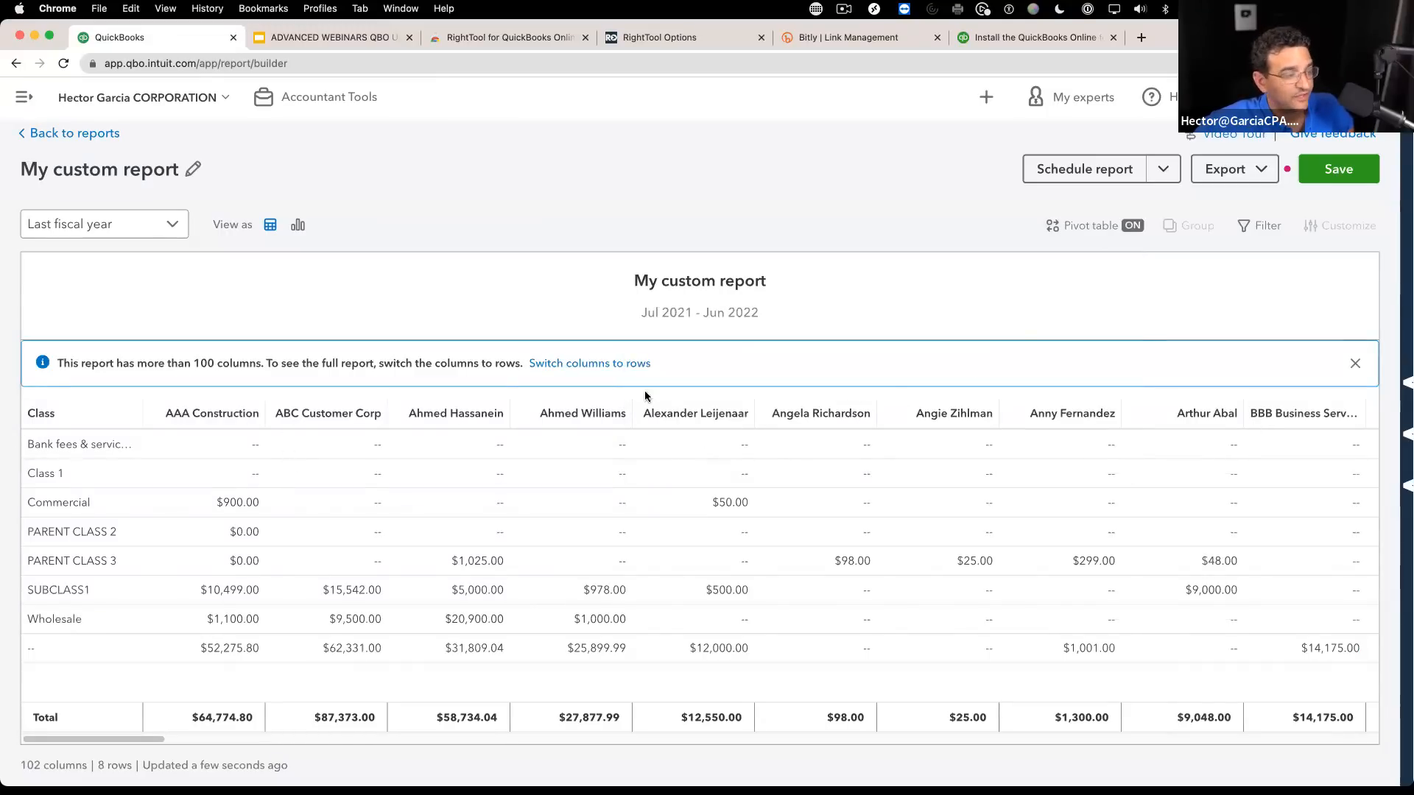
Step: Change the pivot table's columns to Location and its rows to Customer name
left_click(1097, 233)
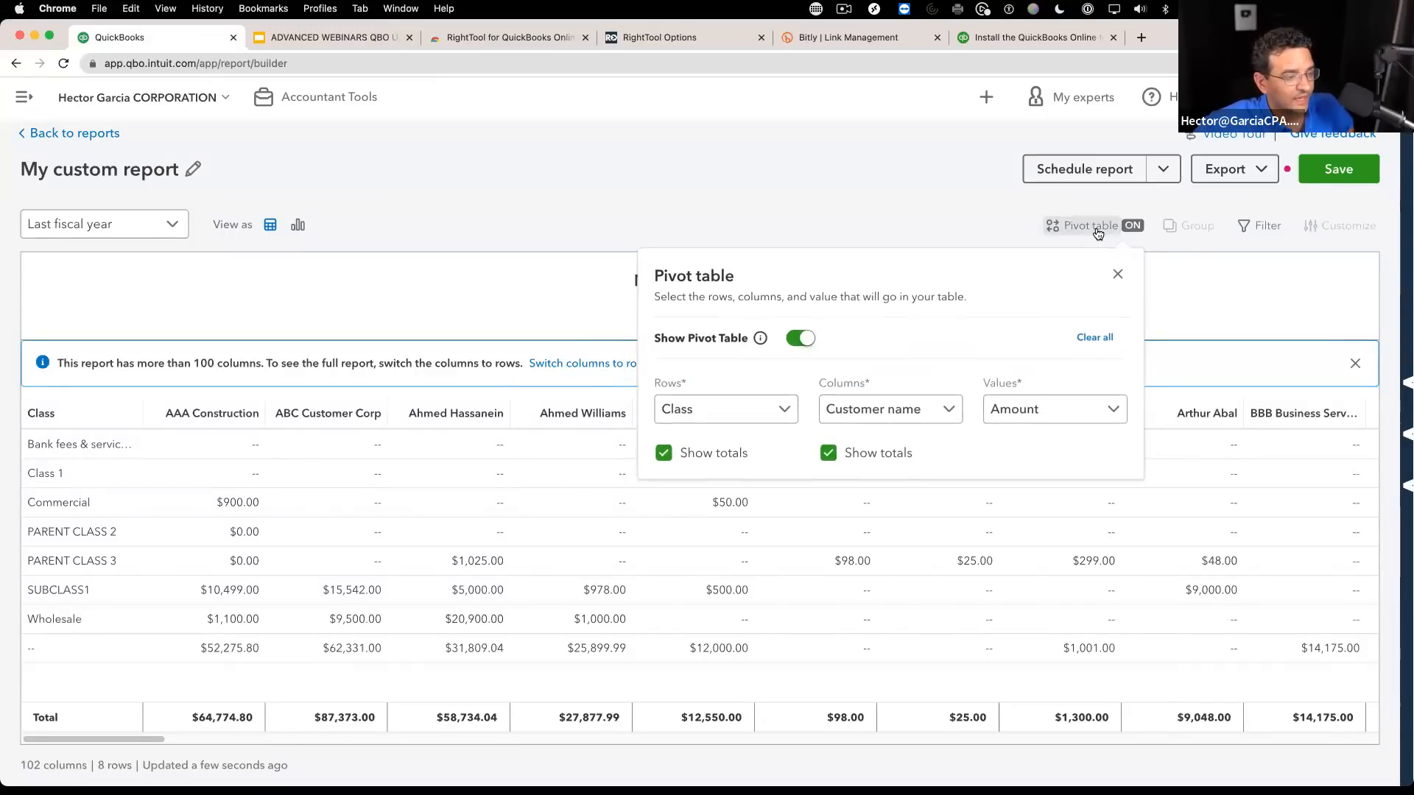
left_click(770, 412)
scroll(777, 508, "down", 3)
scroll(766, 523, "up", 3)
left_click(897, 407)
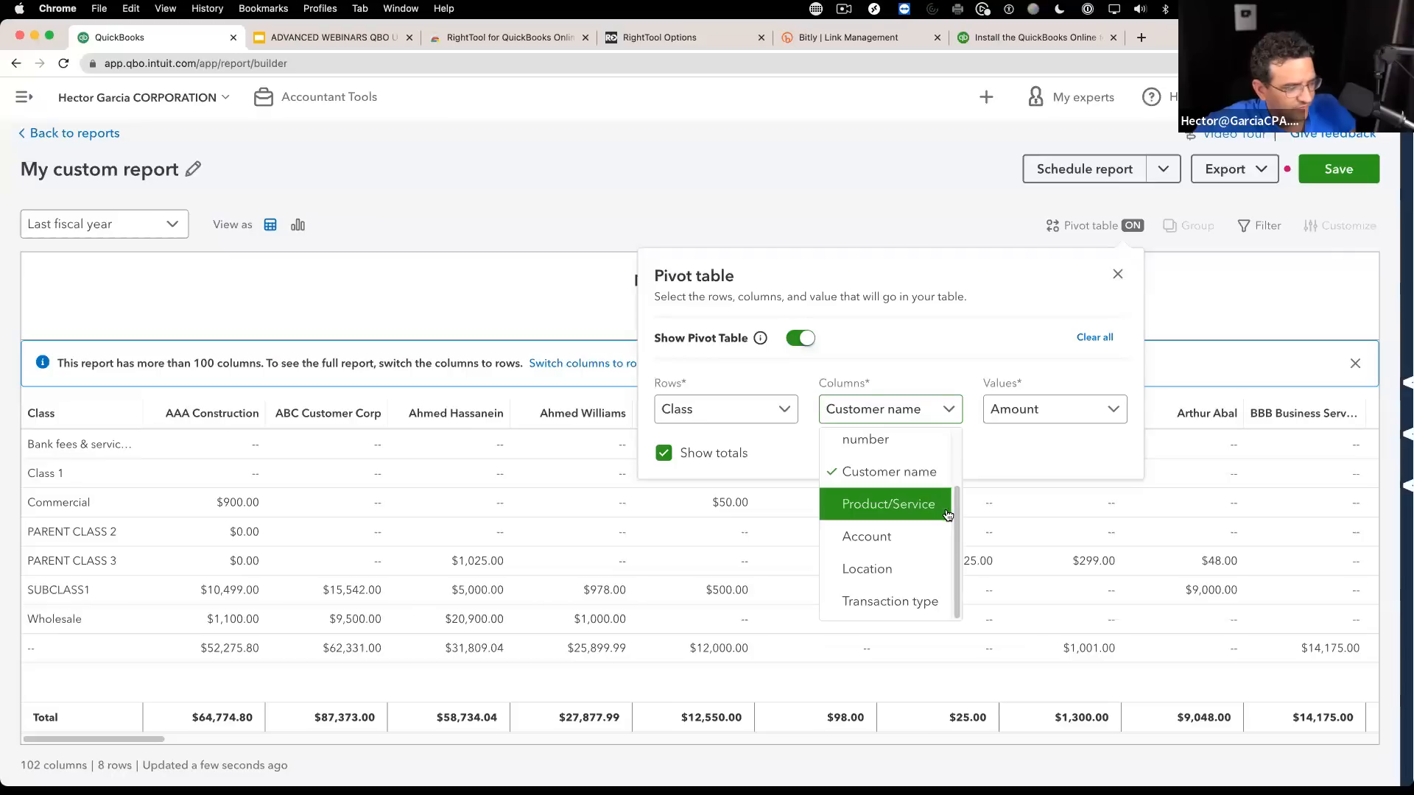
left_click(907, 569)
left_click(749, 411)
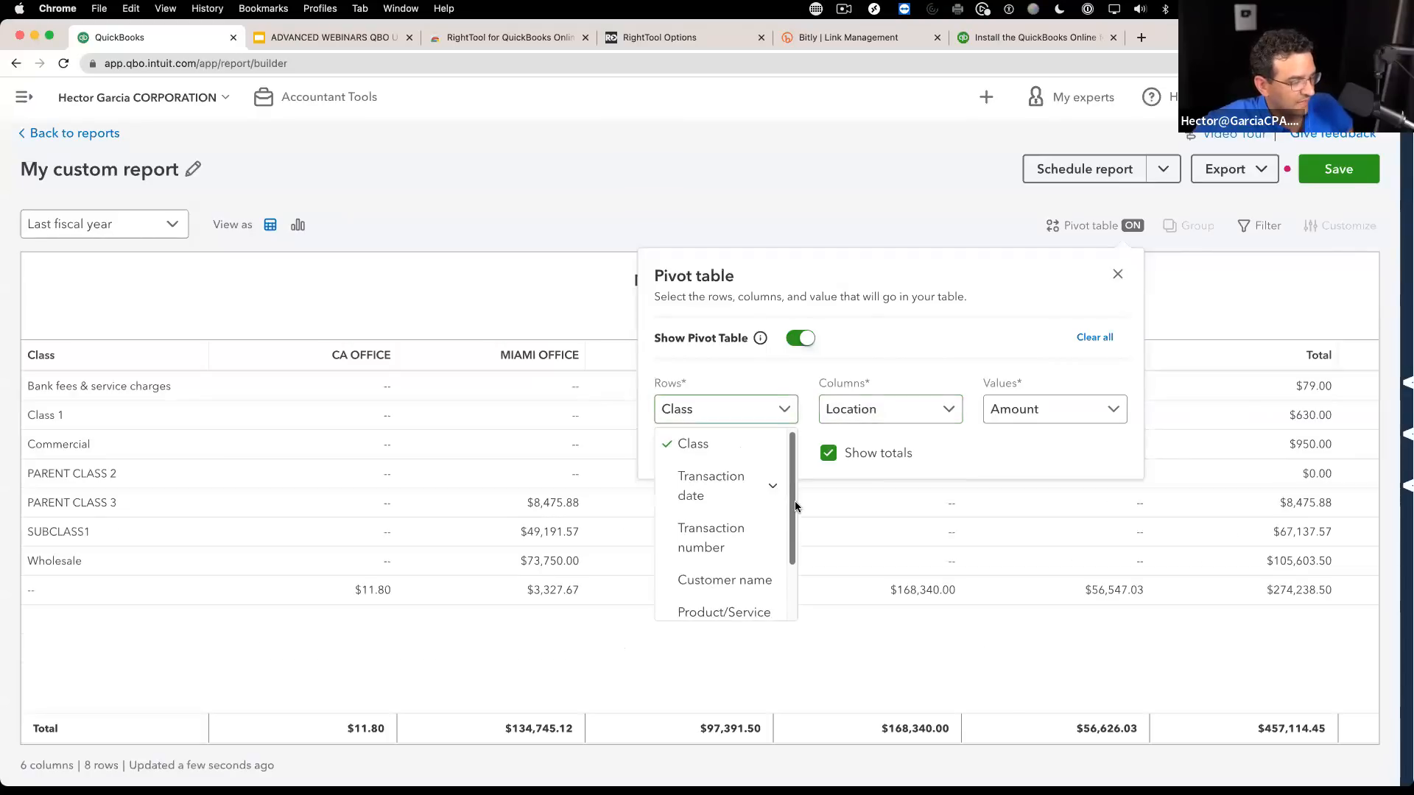
left_click(725, 580)
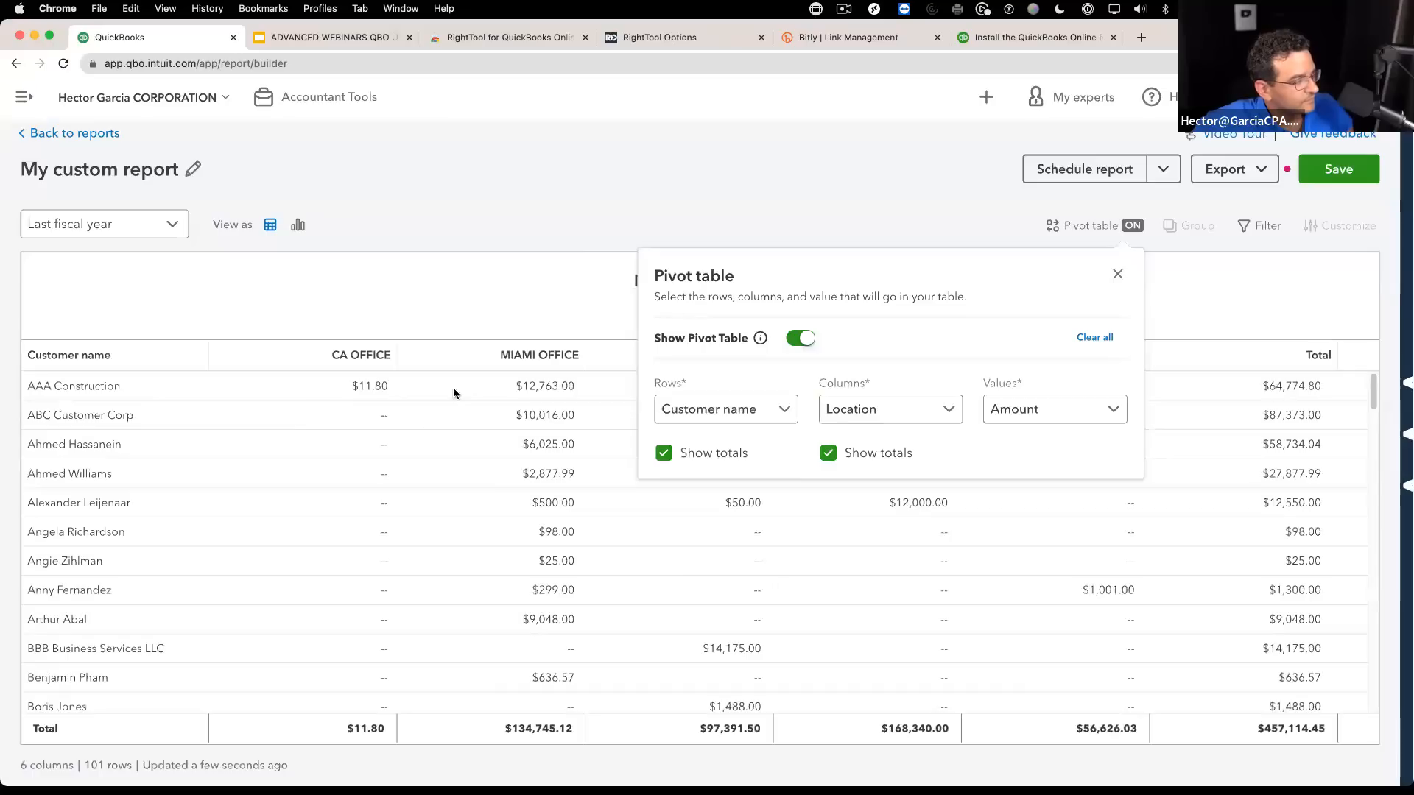
Step: Look through the fields available as pivot table rows, and close the pivot settings to view the customer-by-location table
left_click(784, 410)
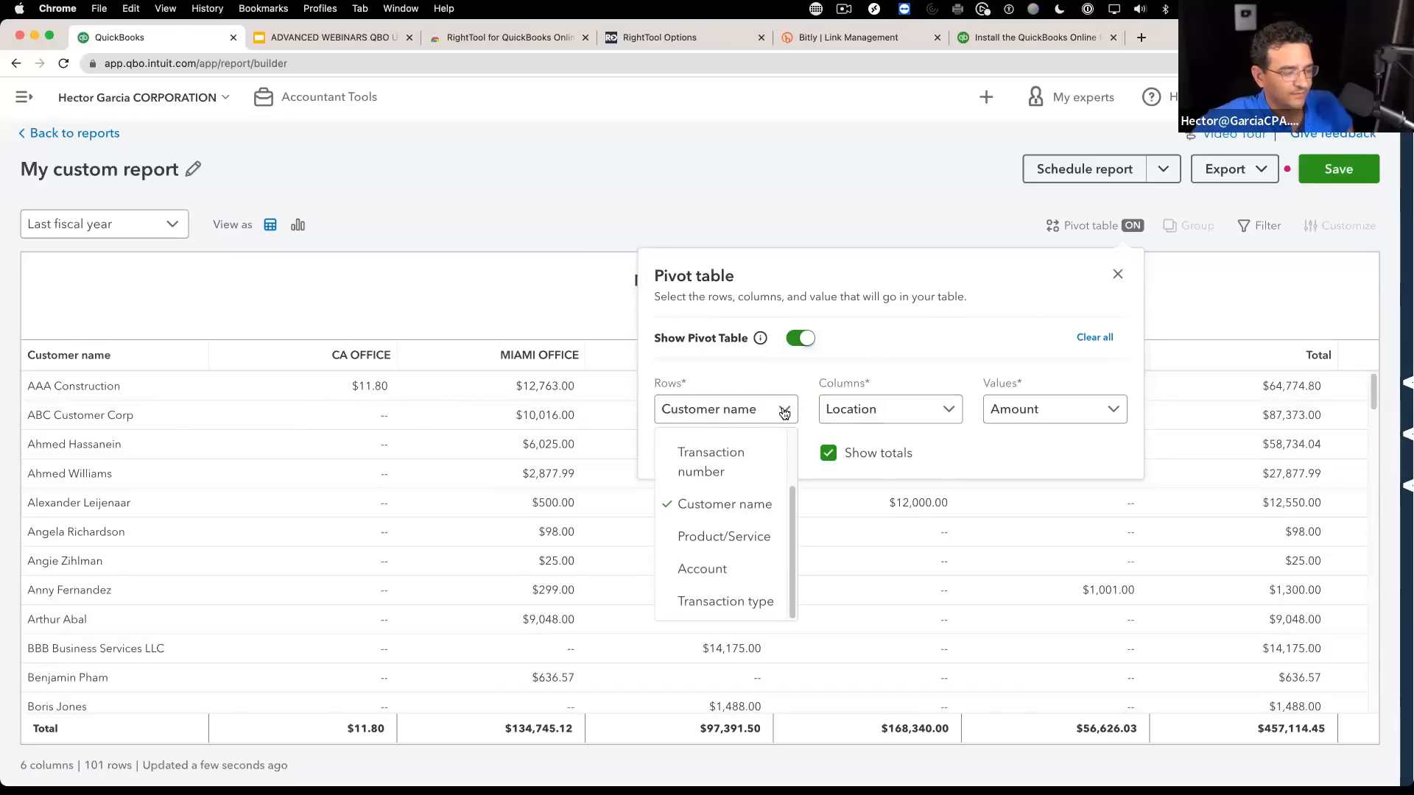
double_click(784, 413)
scroll(784, 472, "down", 2)
scroll(783, 472, "up", 1)
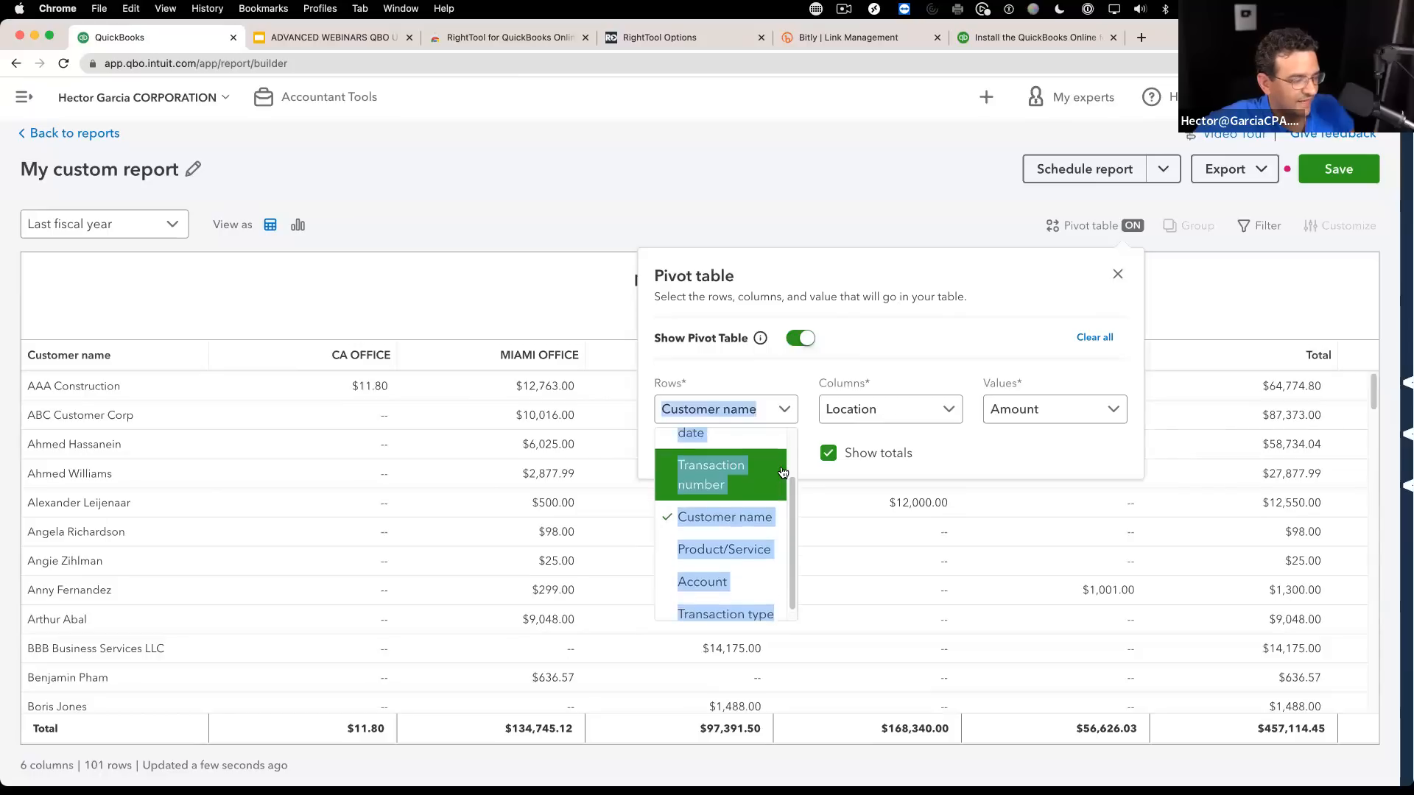
left_click(946, 340)
left_click(1117, 274)
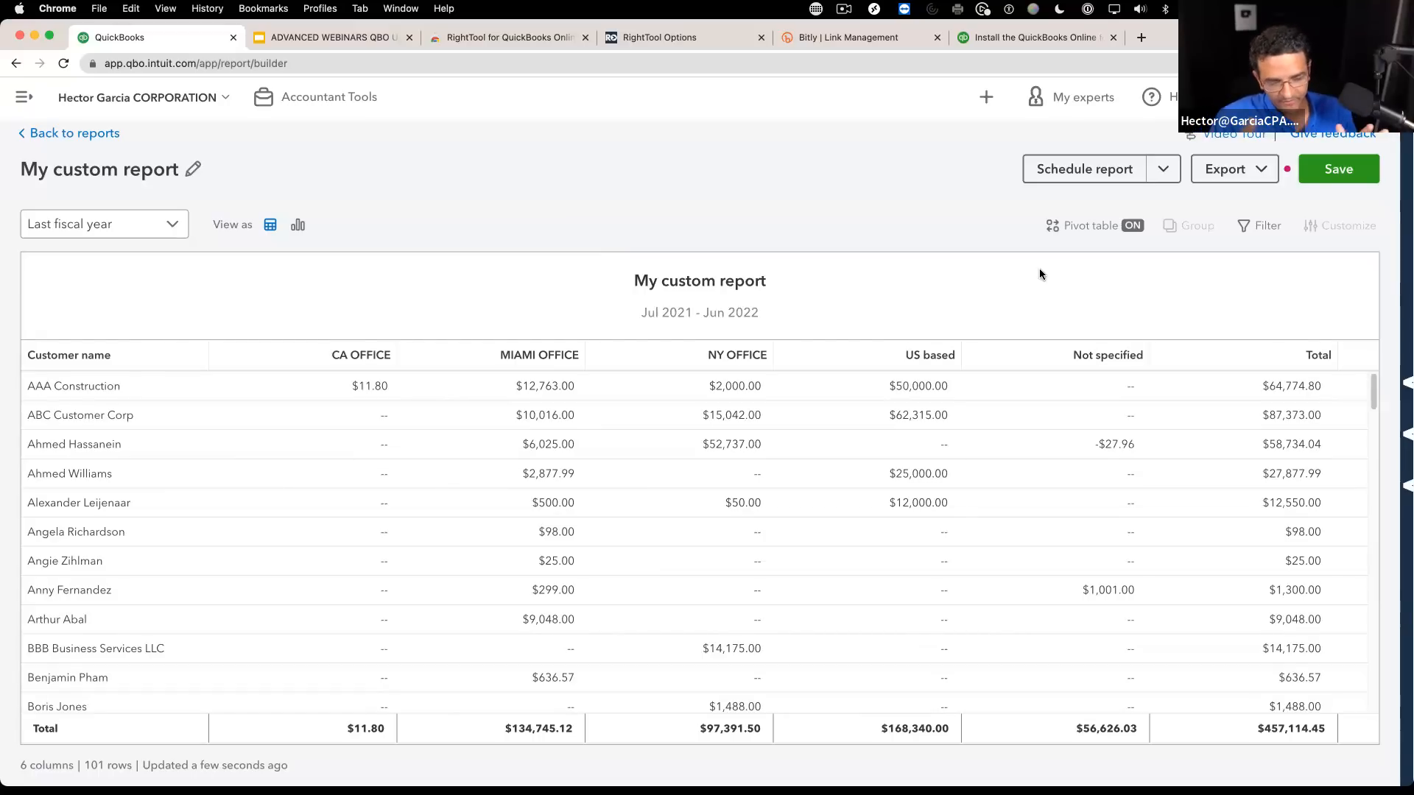
Step: Turn off the pivot table display, and collapse the SUBCLASS1 group in the grouped report
left_click(1081, 226)
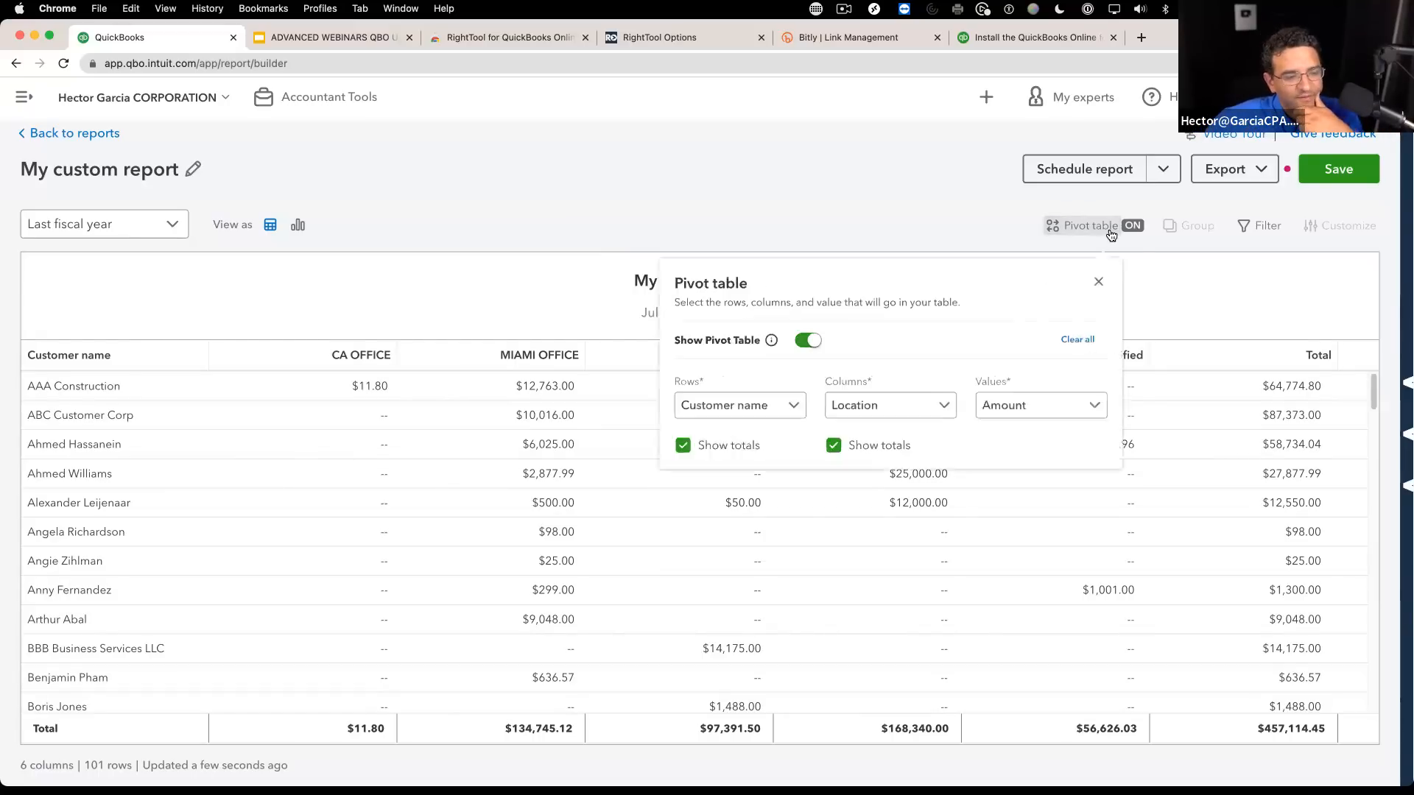
left_click(801, 339)
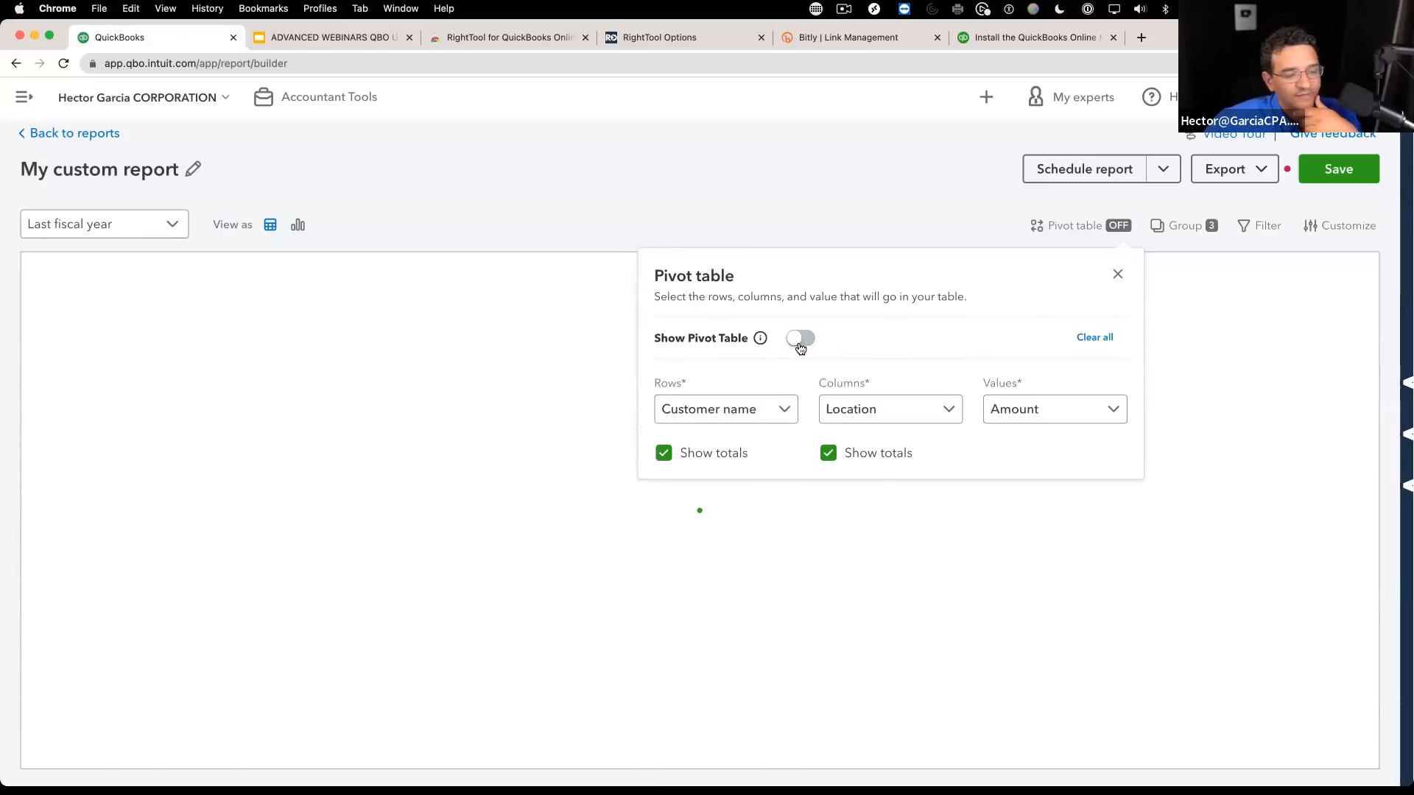
left_click(1115, 274)
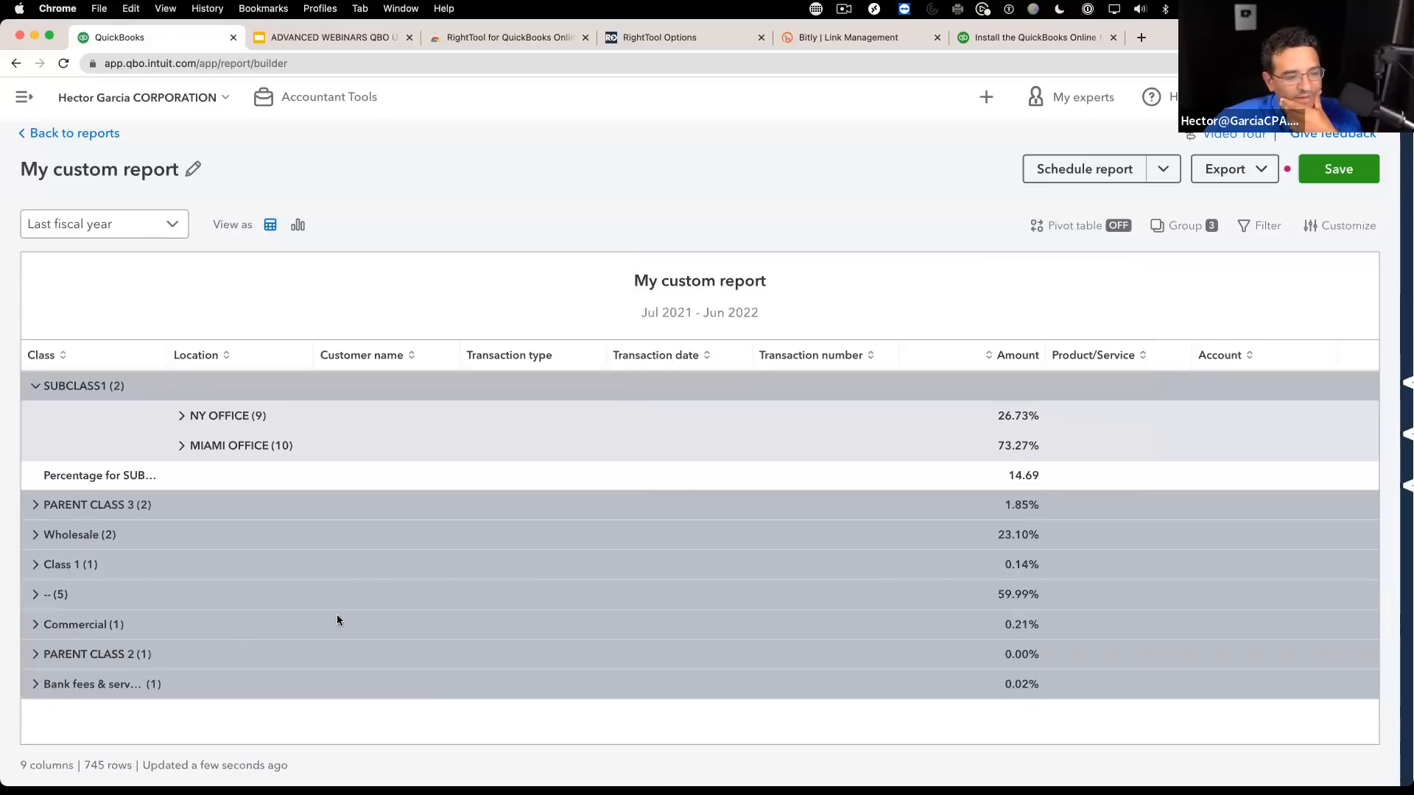
left_click(34, 386)
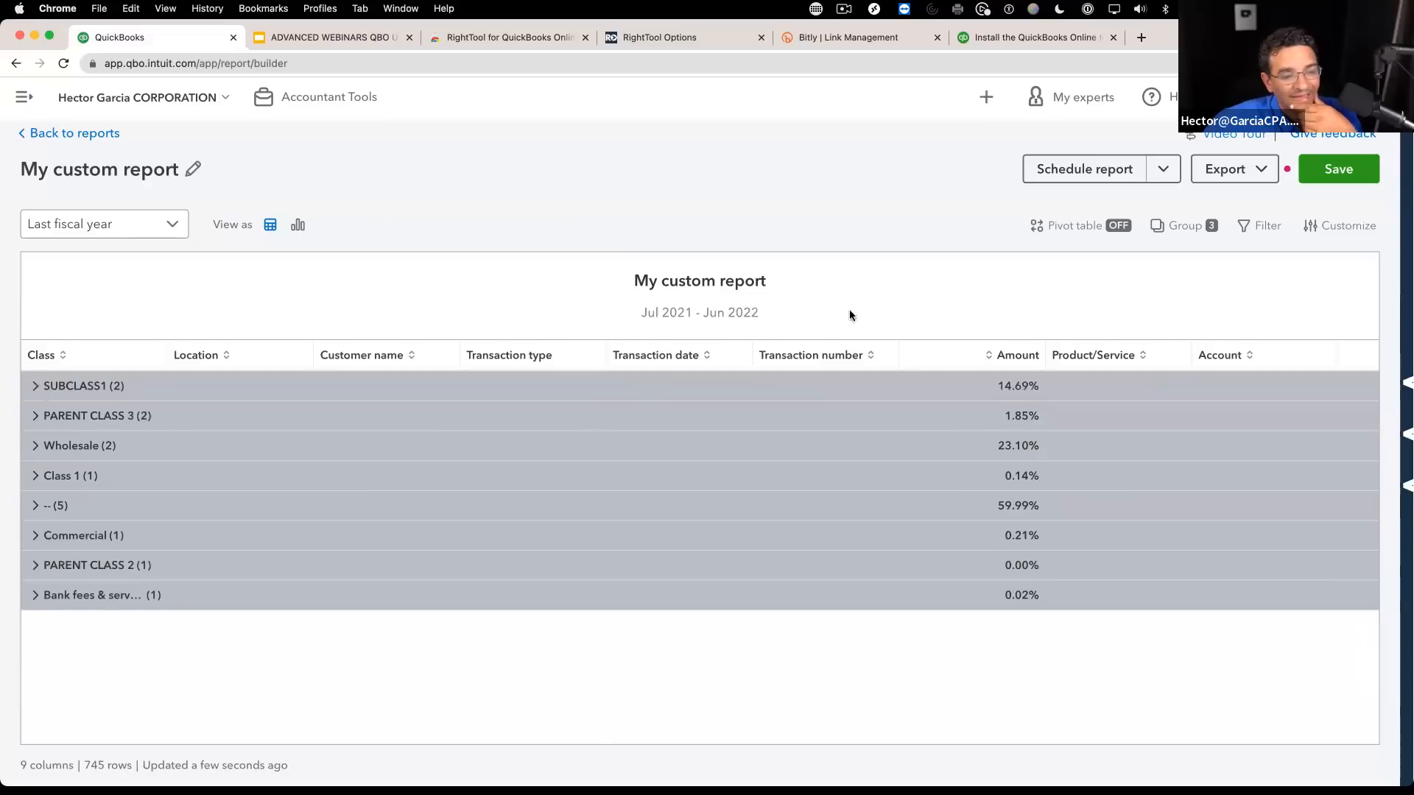
Step: Remove the Customer name, Location and Class grouping levels from the report
left_click(1184, 225)
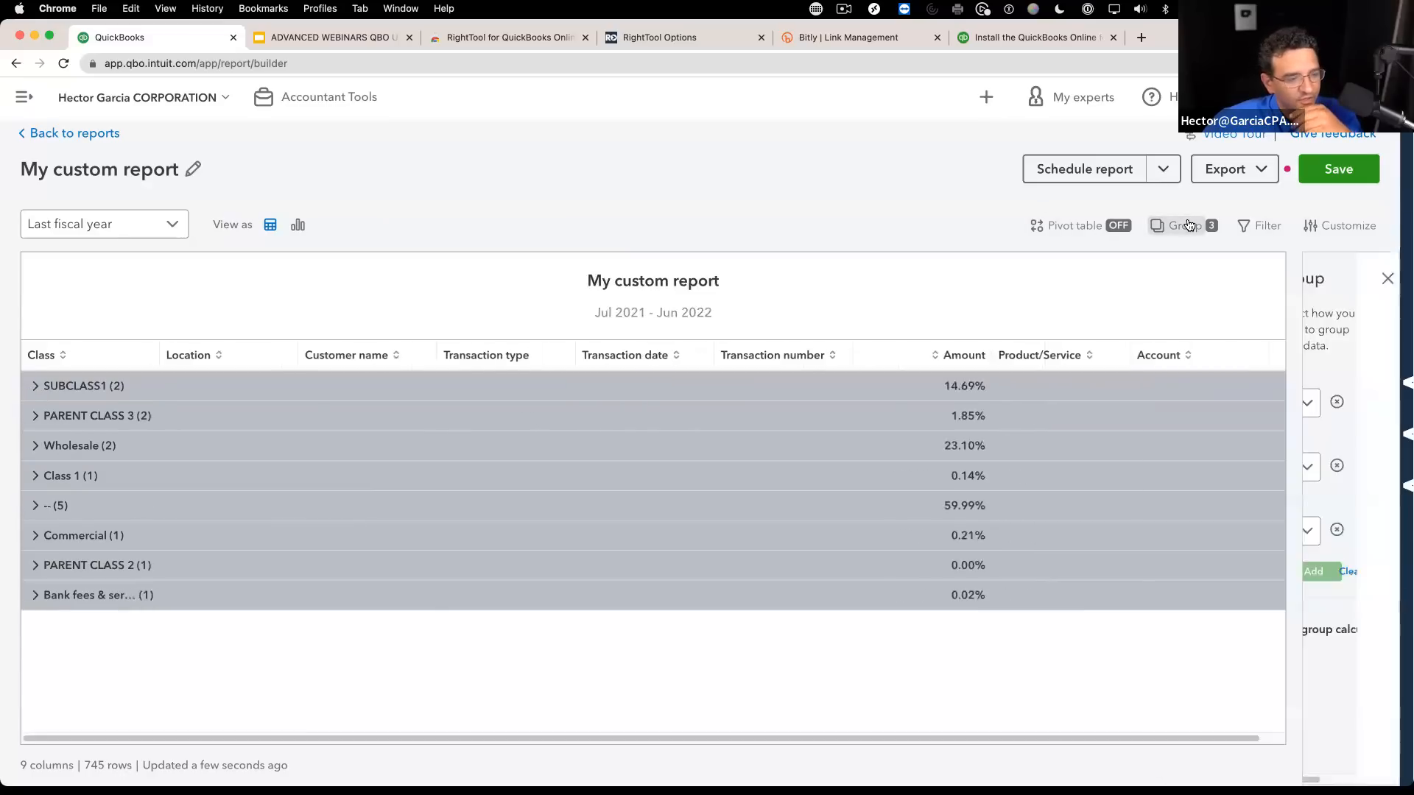
left_click(1379, 497)
left_click(1379, 433)
left_click(1379, 369)
Step: Group the report by Account and collapse the first account's transactions
left_click(1171, 376)
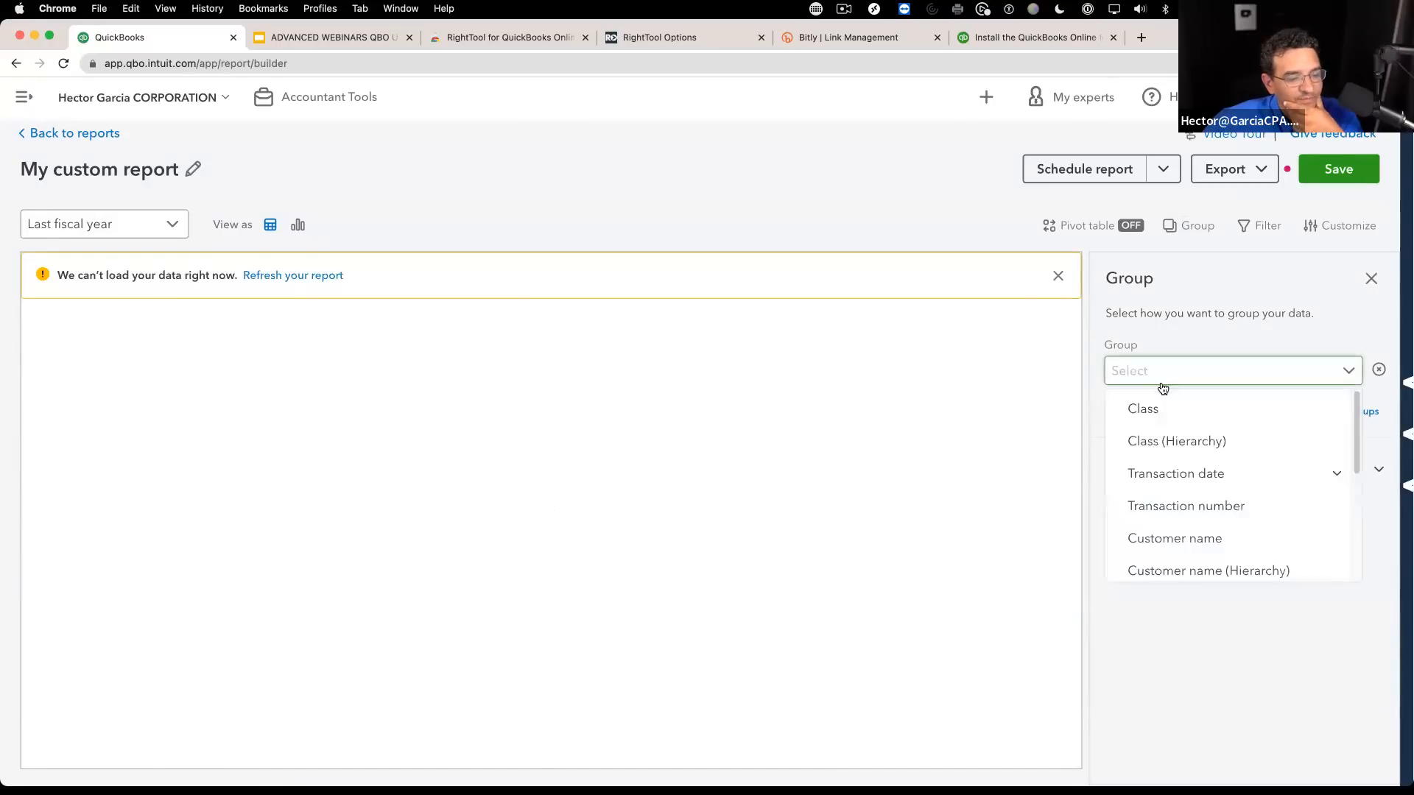
scroll(1208, 489, "down", 2)
scroll(1209, 488, "down", 2)
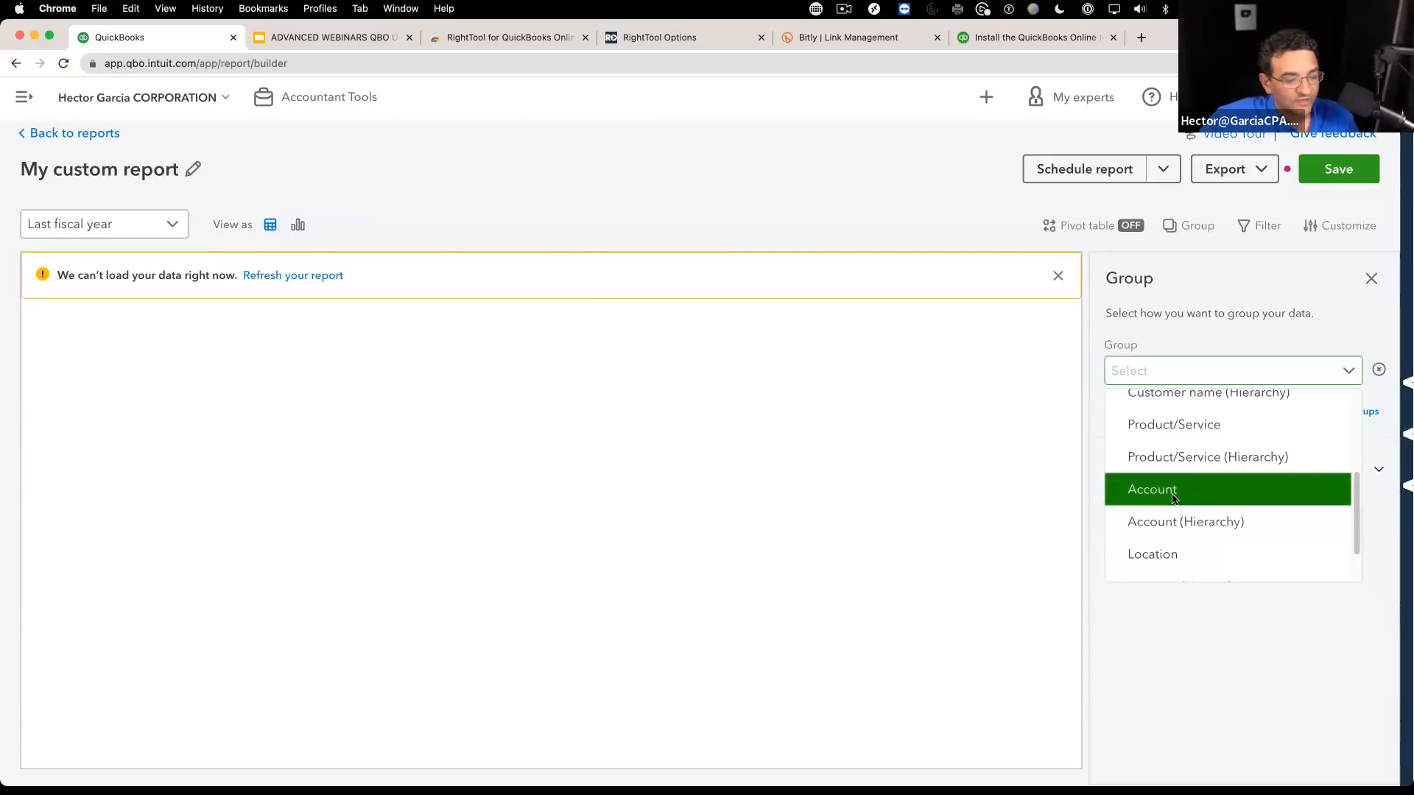
left_click(1211, 490)
left_click(273, 376)
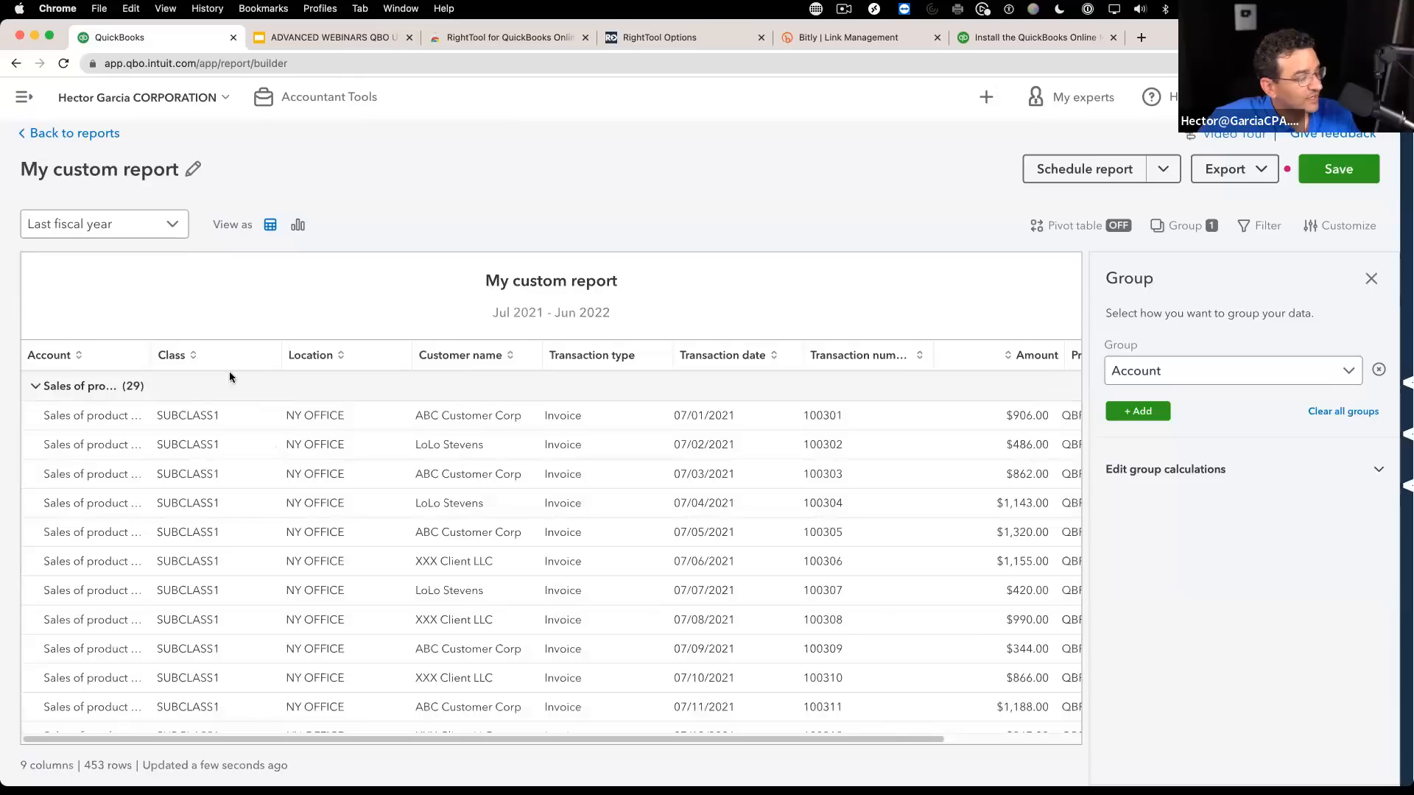
left_click(35, 388)
Step: Examine the list of account totals, and briefly expand and collapse the second account group
scroll(325, 492, "down", 1)
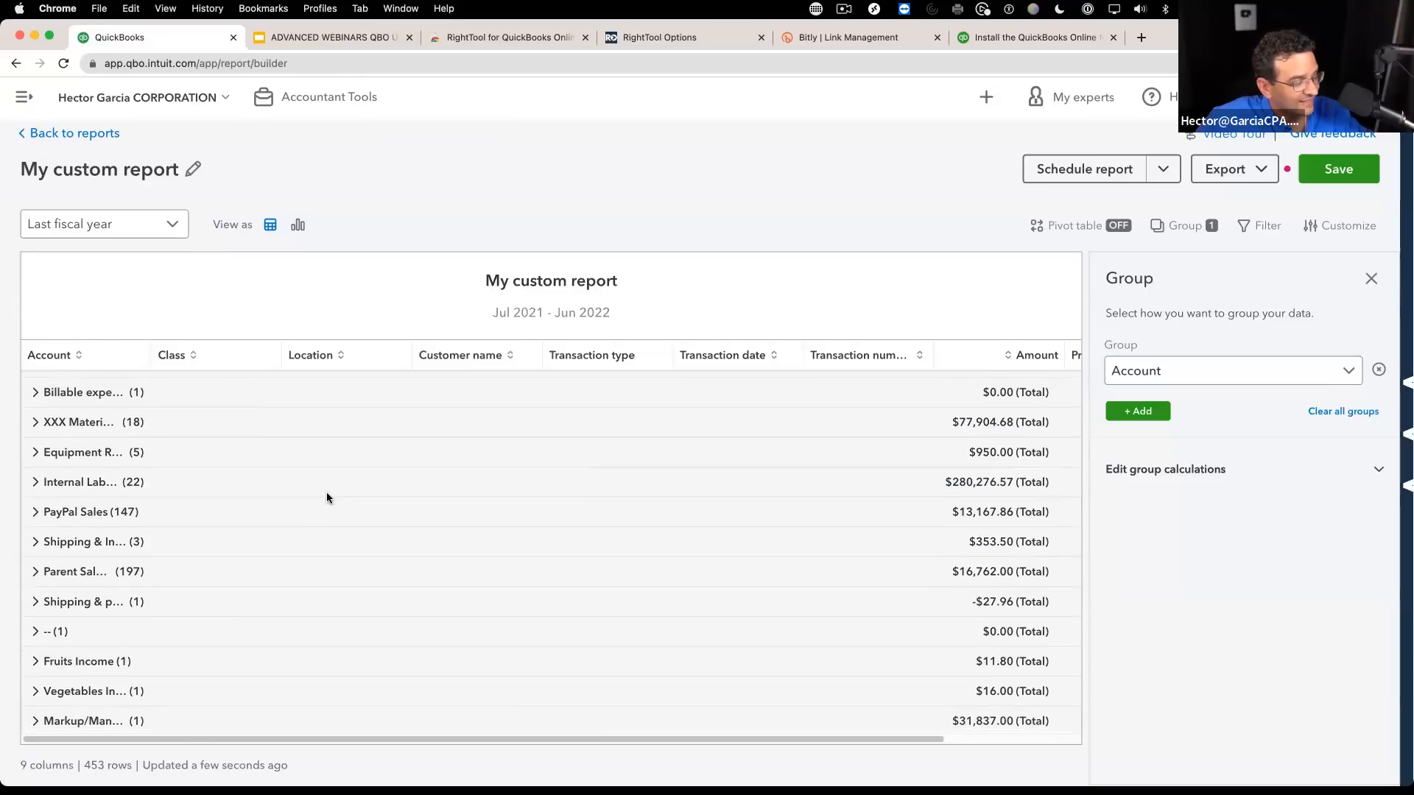
scroll(316, 475, "up", 1)
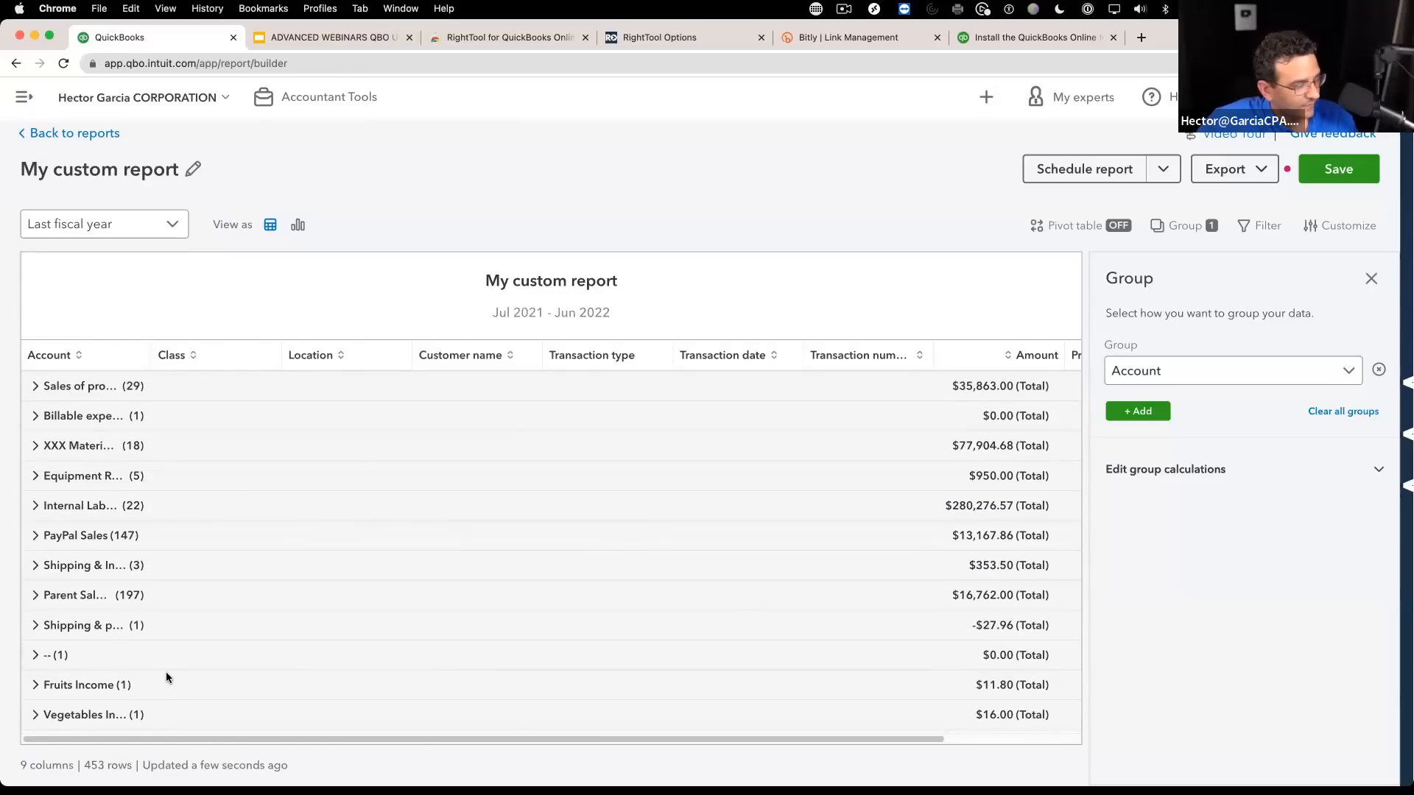
left_click(36, 416)
left_click(35, 417)
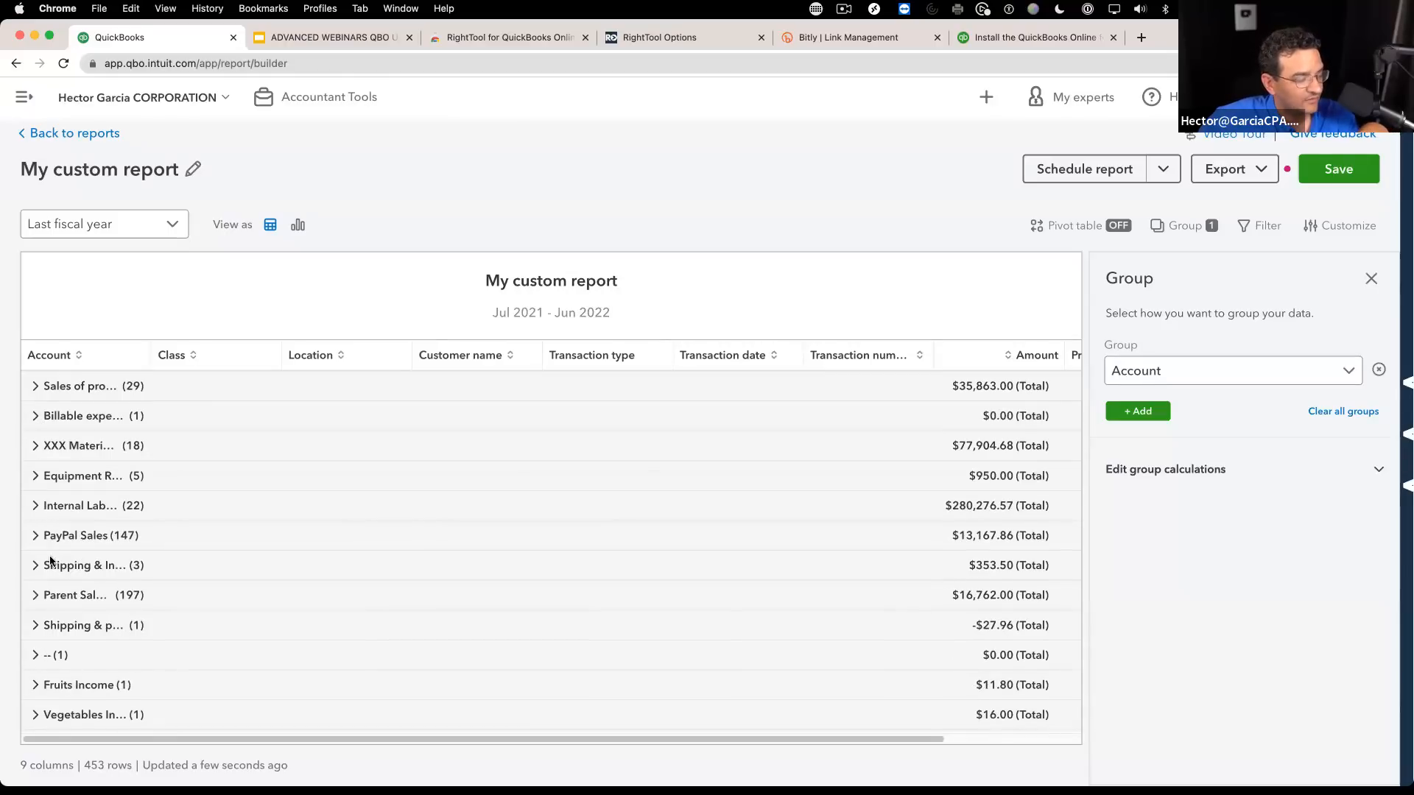
Step: Switch the grouping to Account (Hierarchy), and examine the subaccounts under INCOME PARENT 1 and INCOME PARENT 2
left_click(1178, 371)
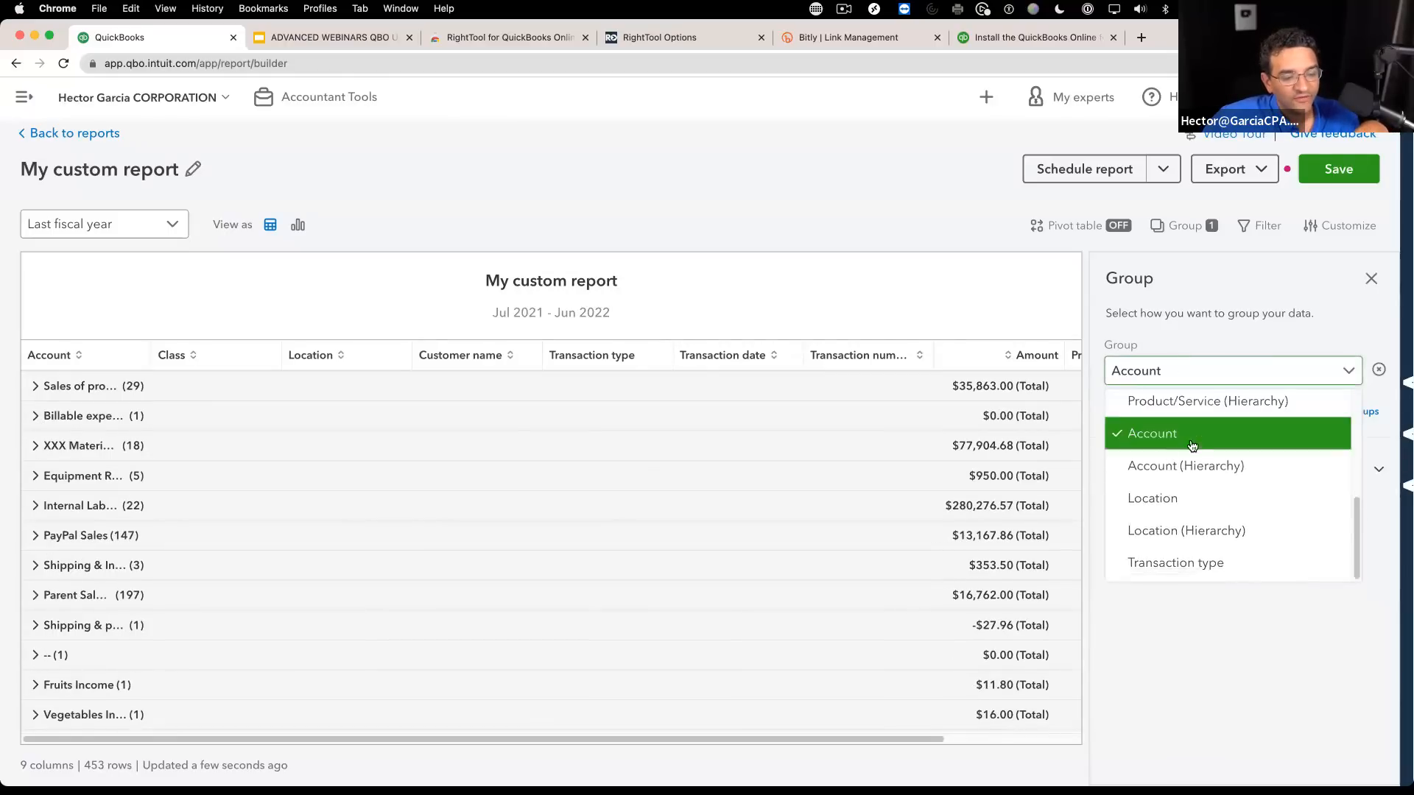
left_click(1176, 468)
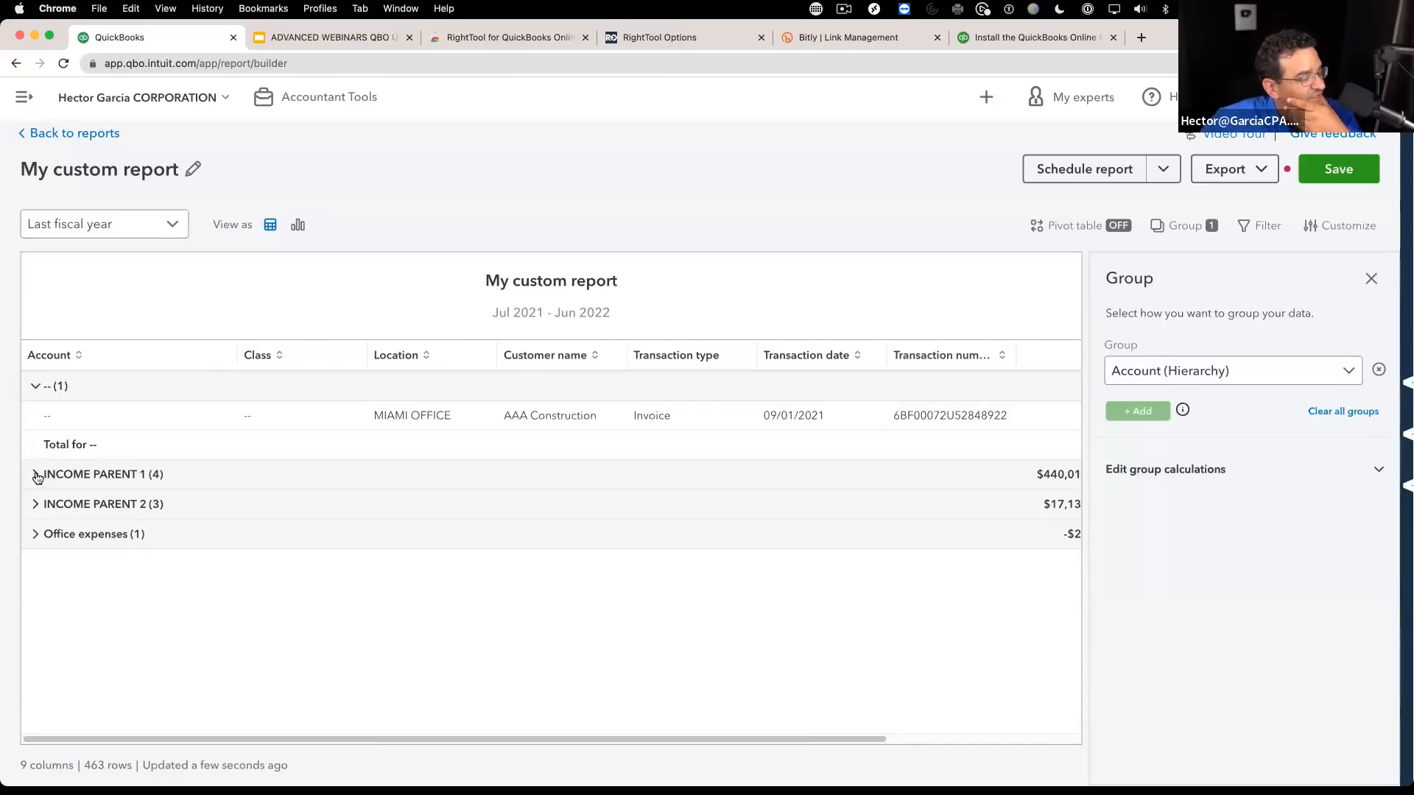
left_click(36, 475)
left_click(69, 535)
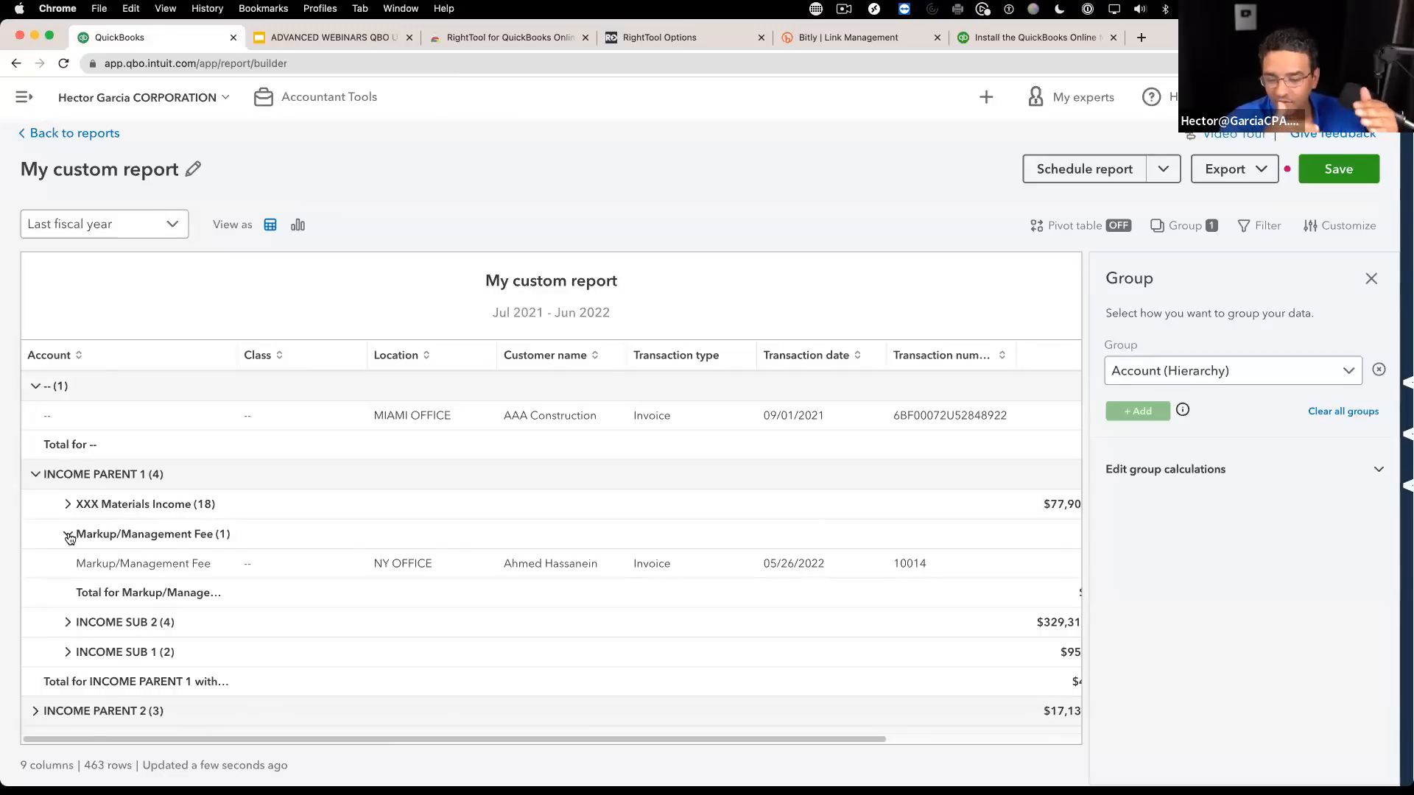
left_click(69, 535)
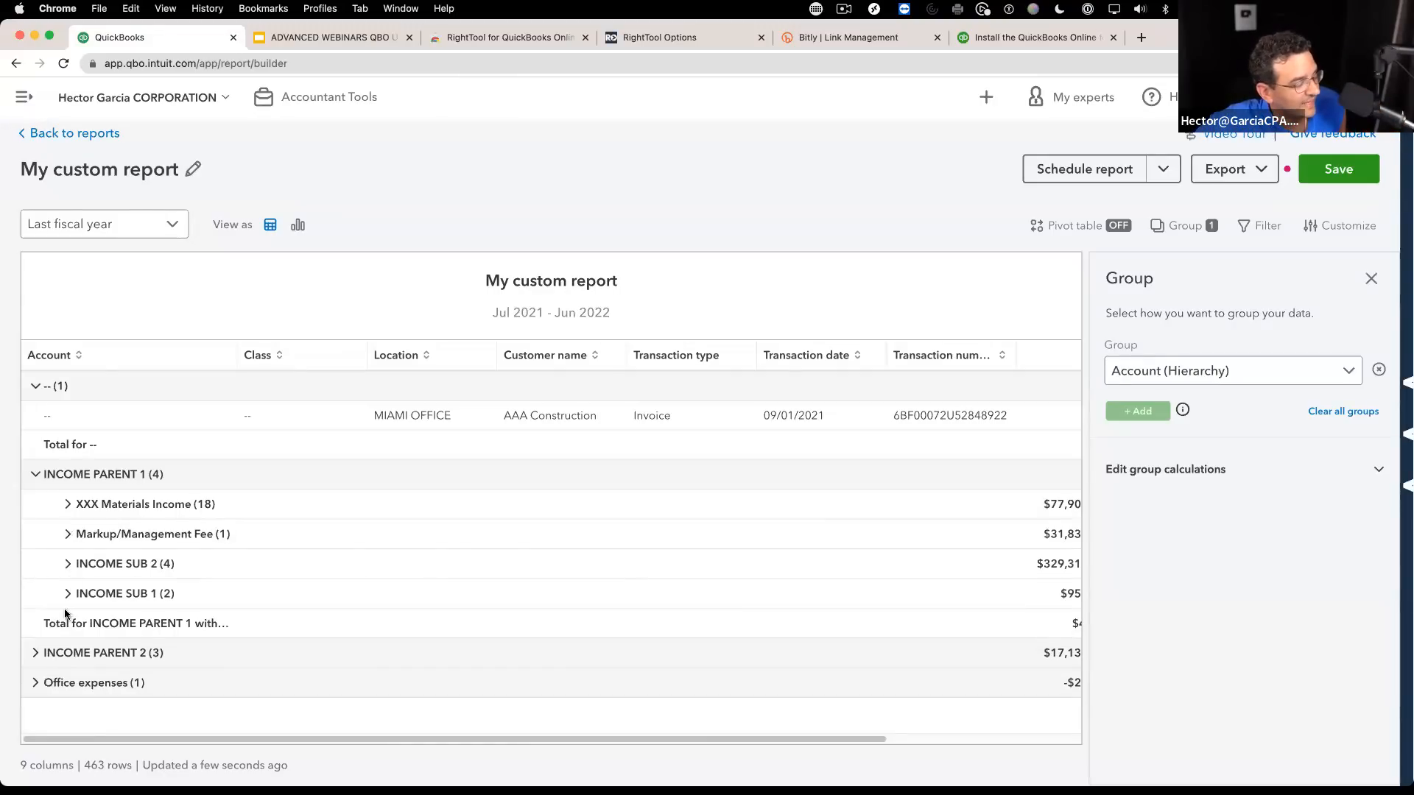
left_click(90, 654)
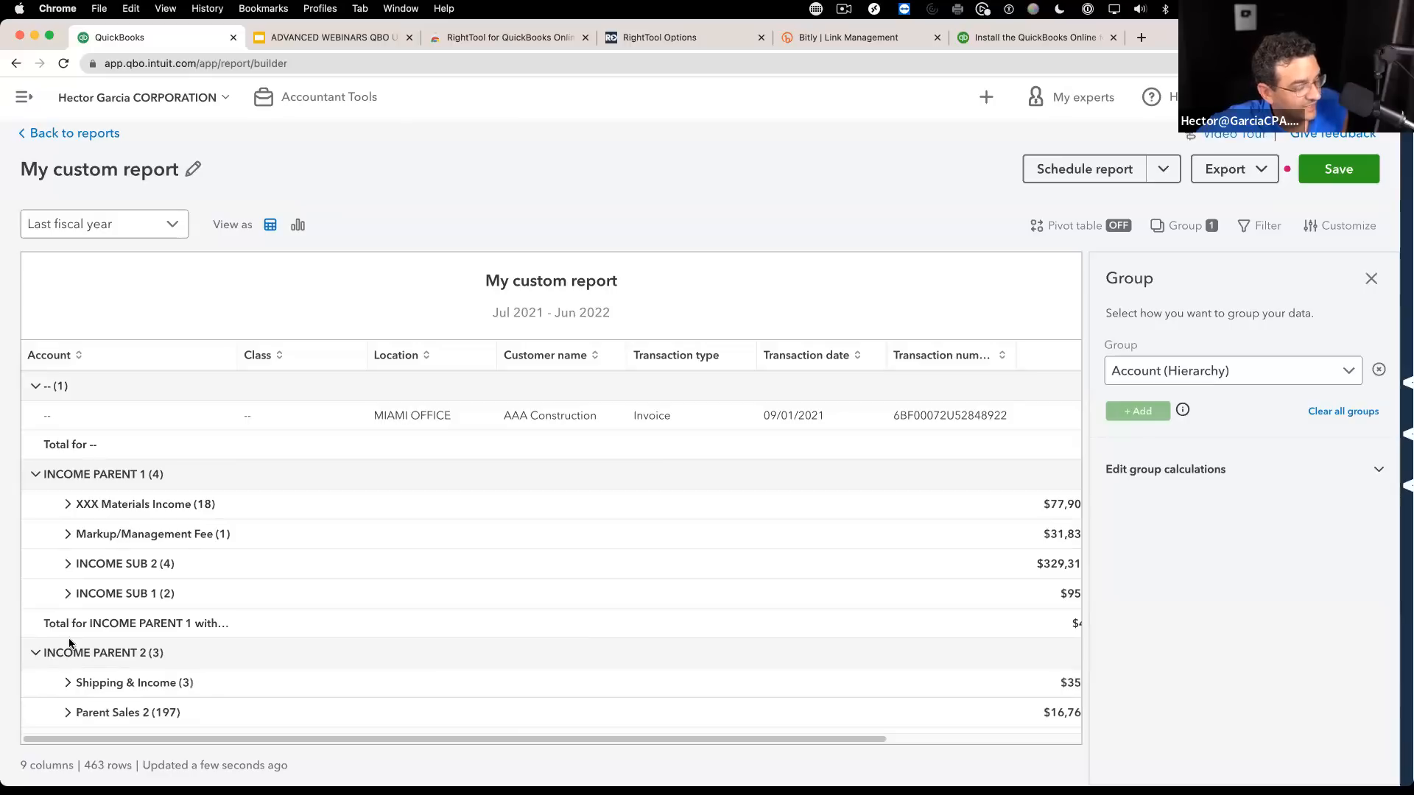
Step: Switch the grouping back to the plain Account field and collapse the first account group
left_click(1166, 376)
scroll(1187, 469, "down", 2)
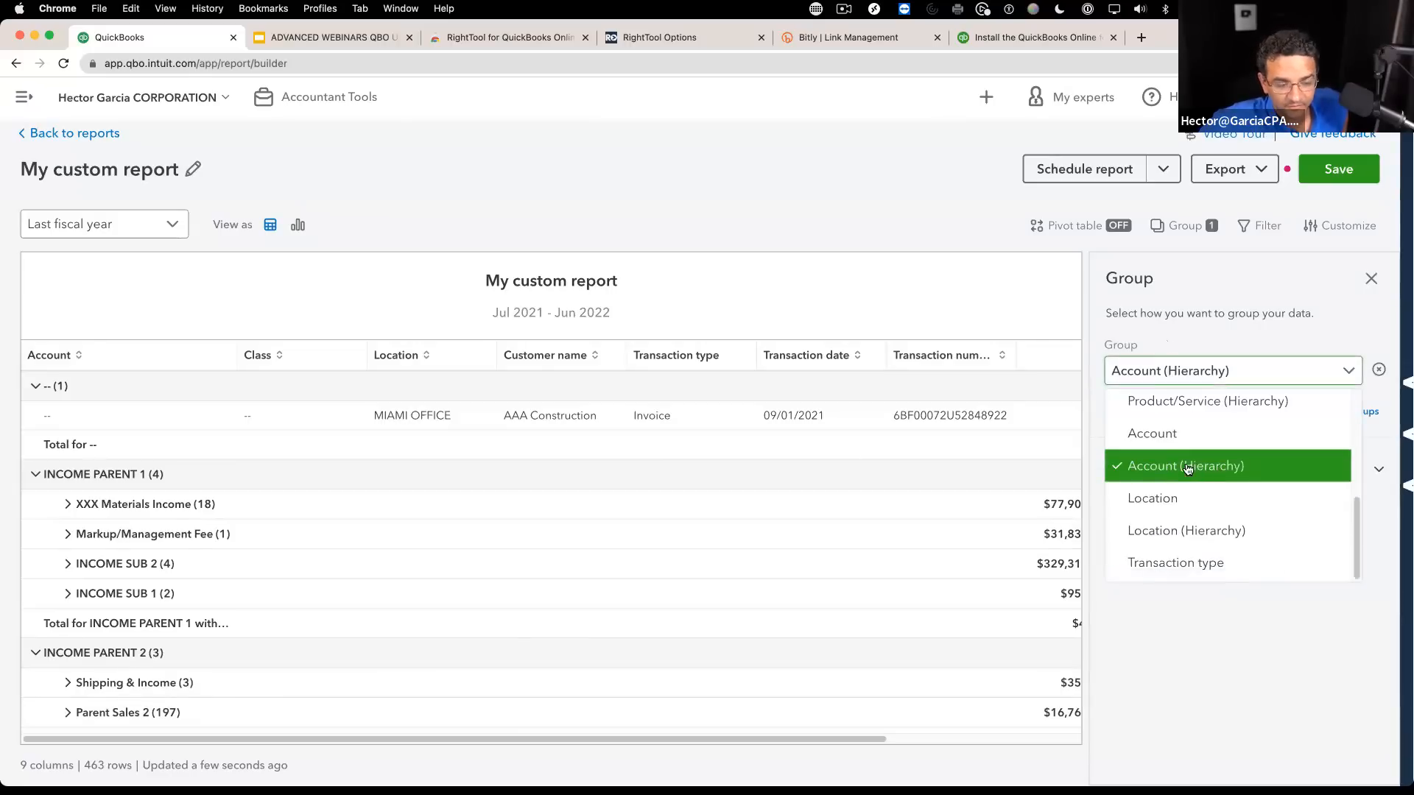
left_click(1186, 436)
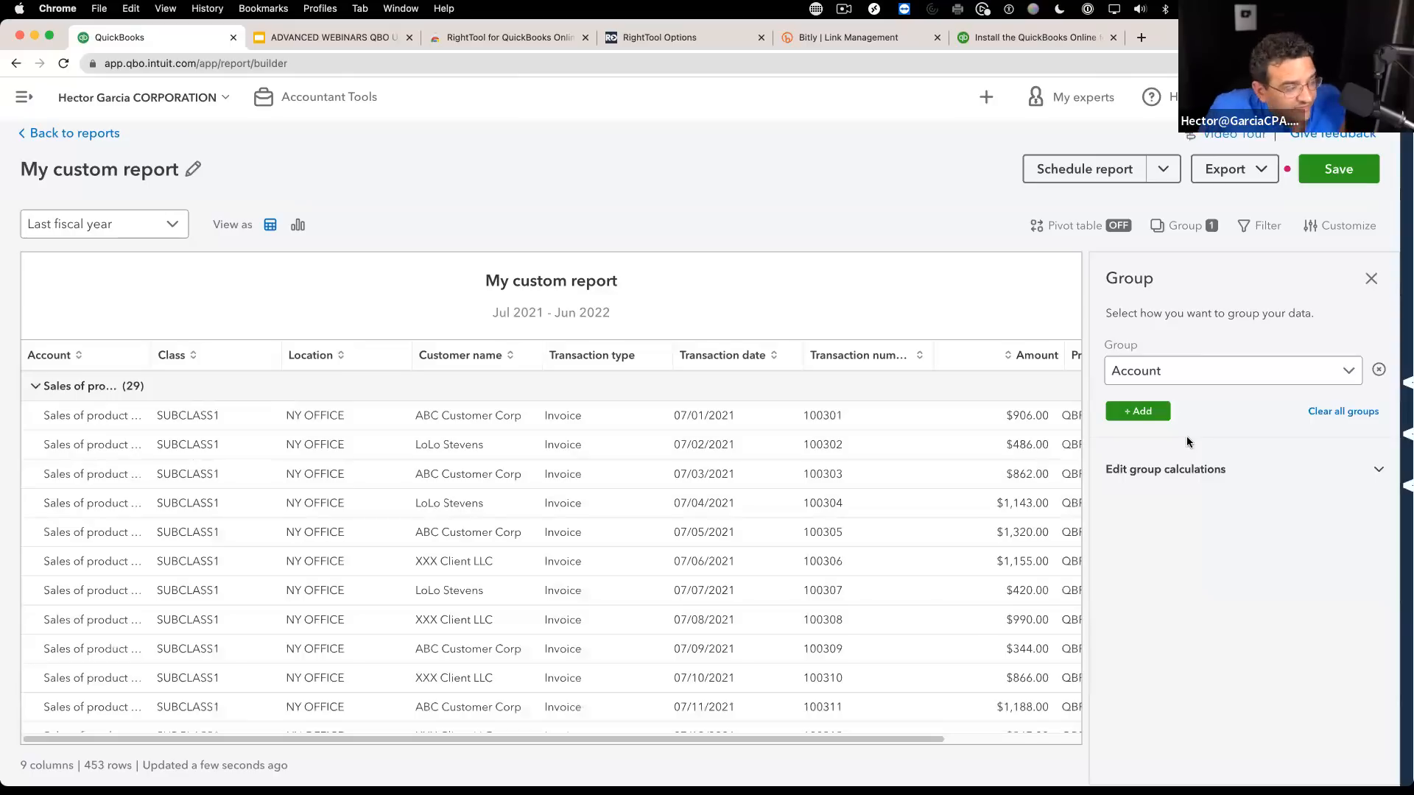
left_click(35, 386)
Step: Examine the available grouping fields, including the hierarchy variants and the year, quarter and month intervals under Transaction date
left_click(1178, 370)
scroll(1223, 471, "down", 3)
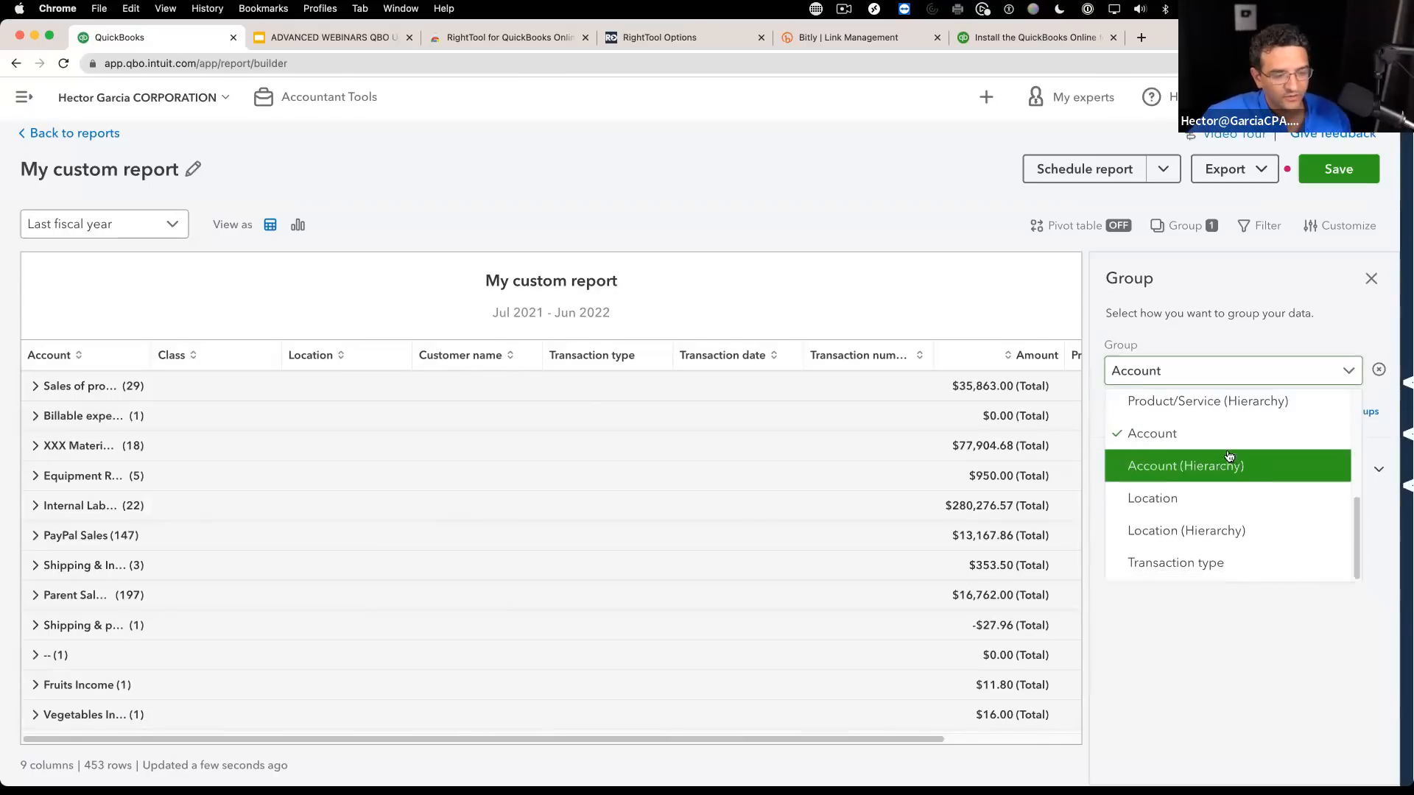
scroll(1215, 449, "up", 1)
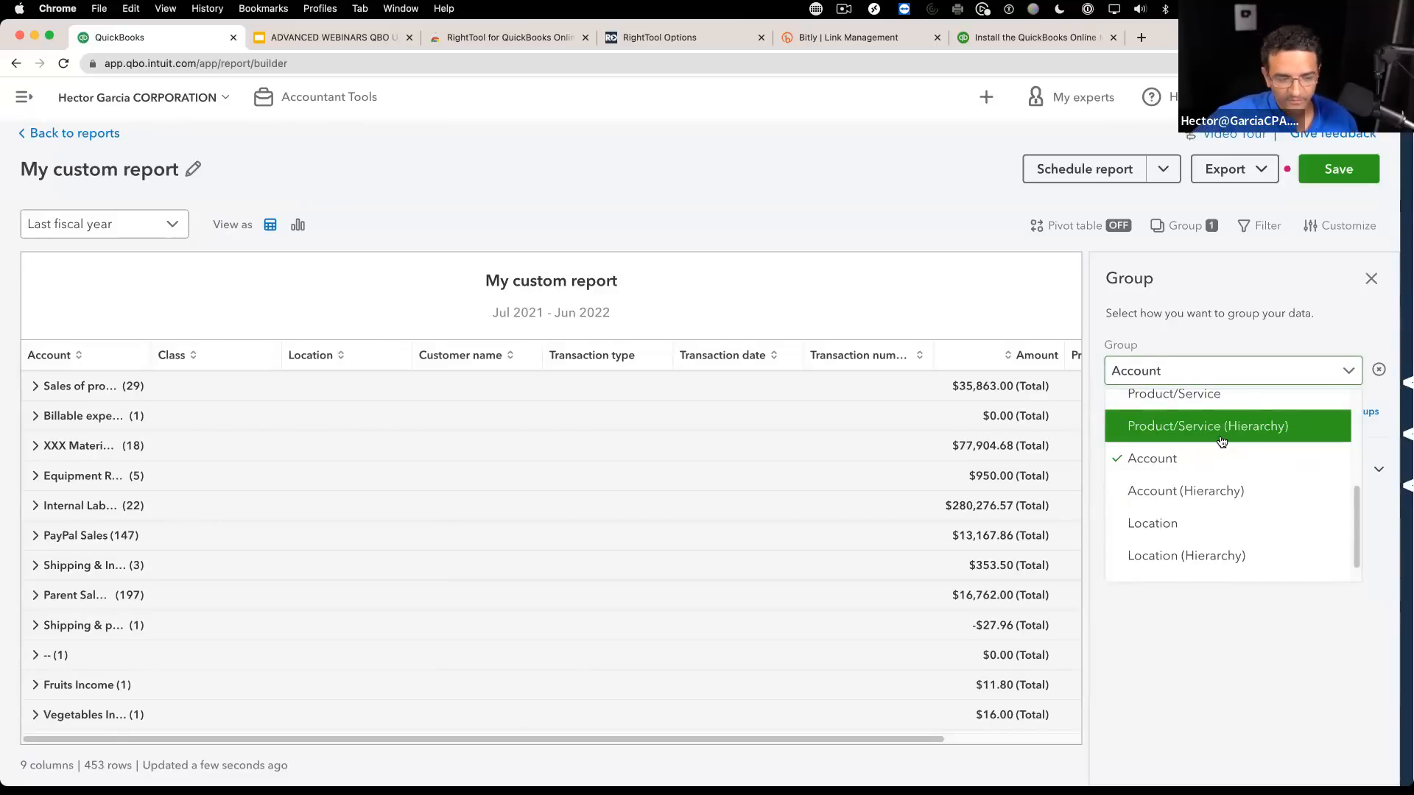
scroll(1215, 534, "up", 5)
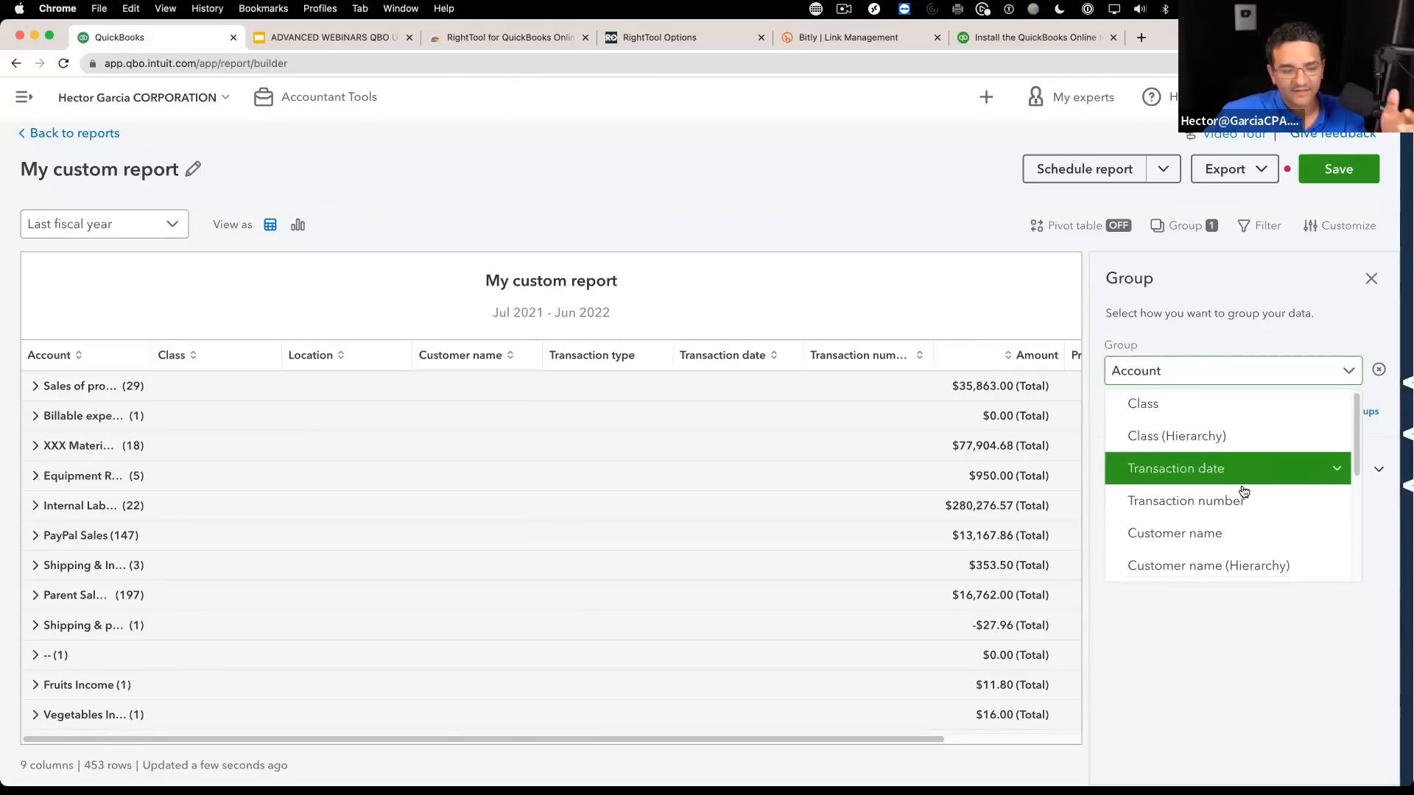
scroll(1243, 501, "down", 5)
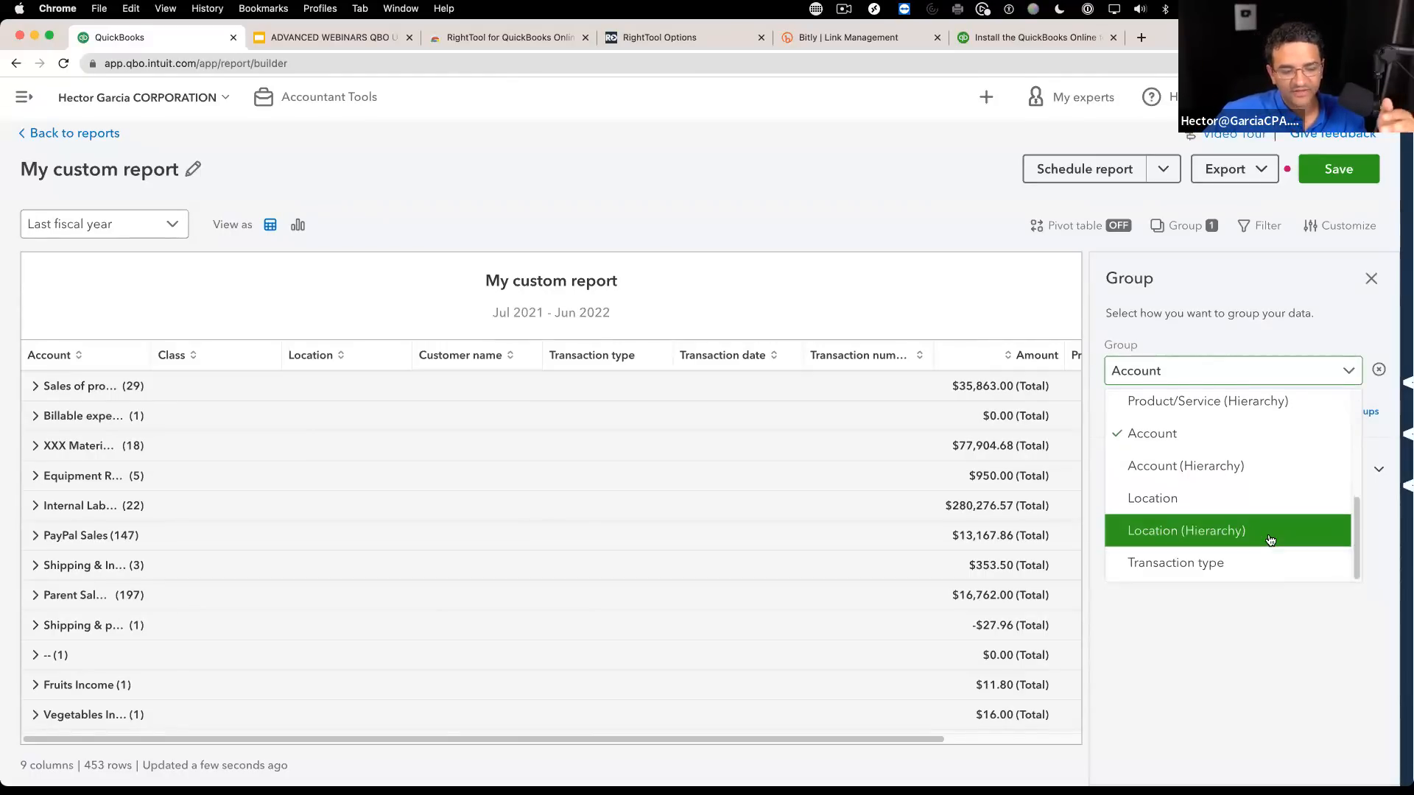
scroll(1271, 530, "up", 5)
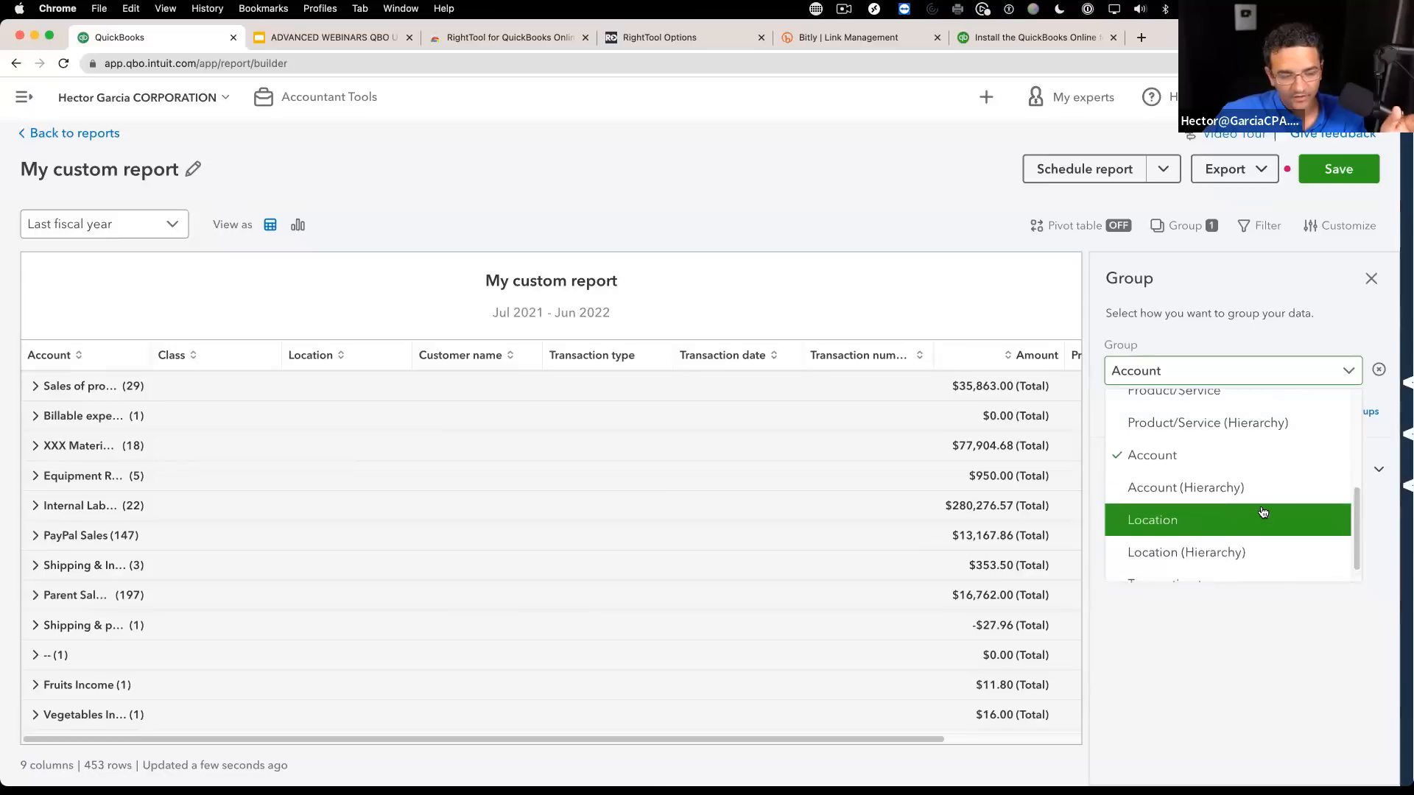
left_click(1290, 475)
scroll(1245, 534, "down", 1)
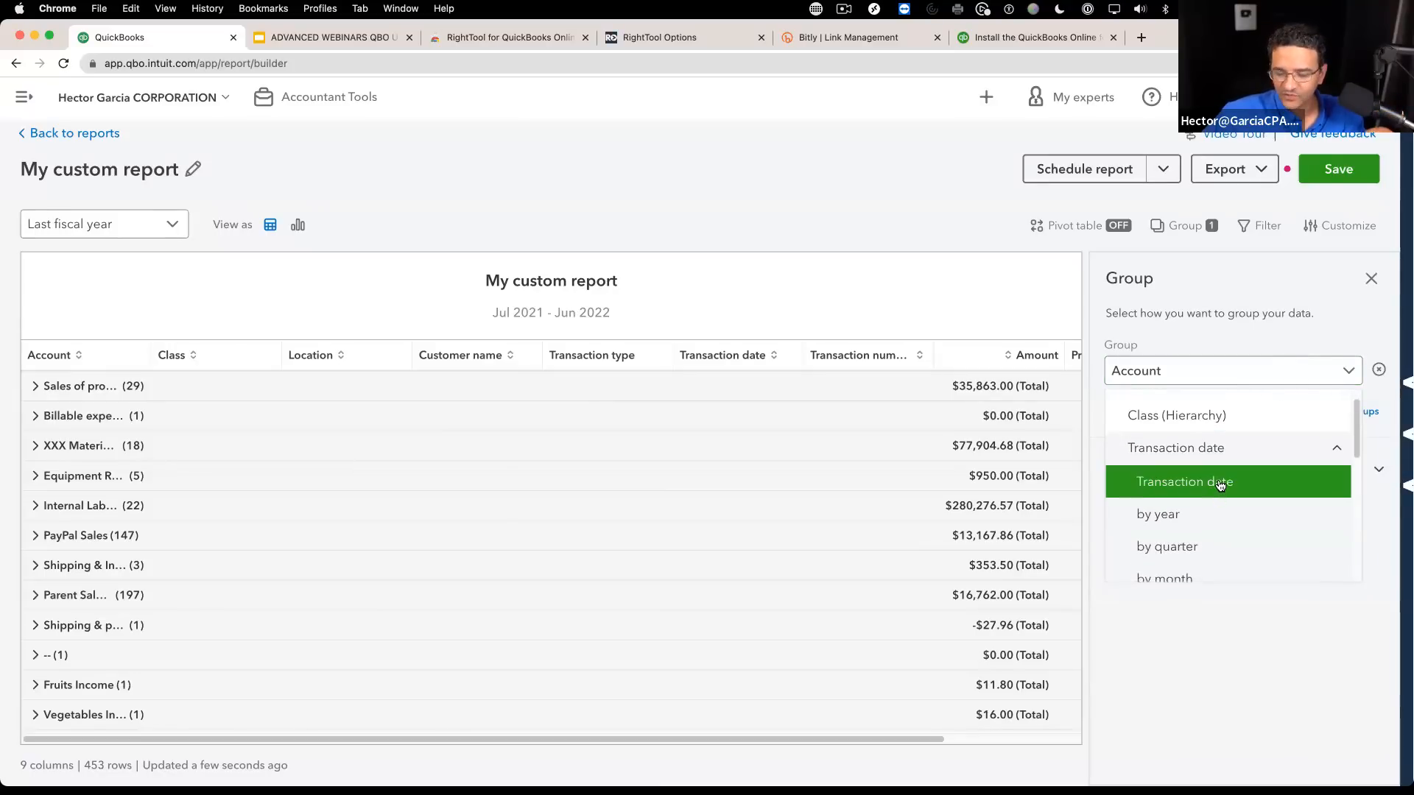
scroll(1219, 501, "down", 3)
scroll(1223, 486, "up", 4)
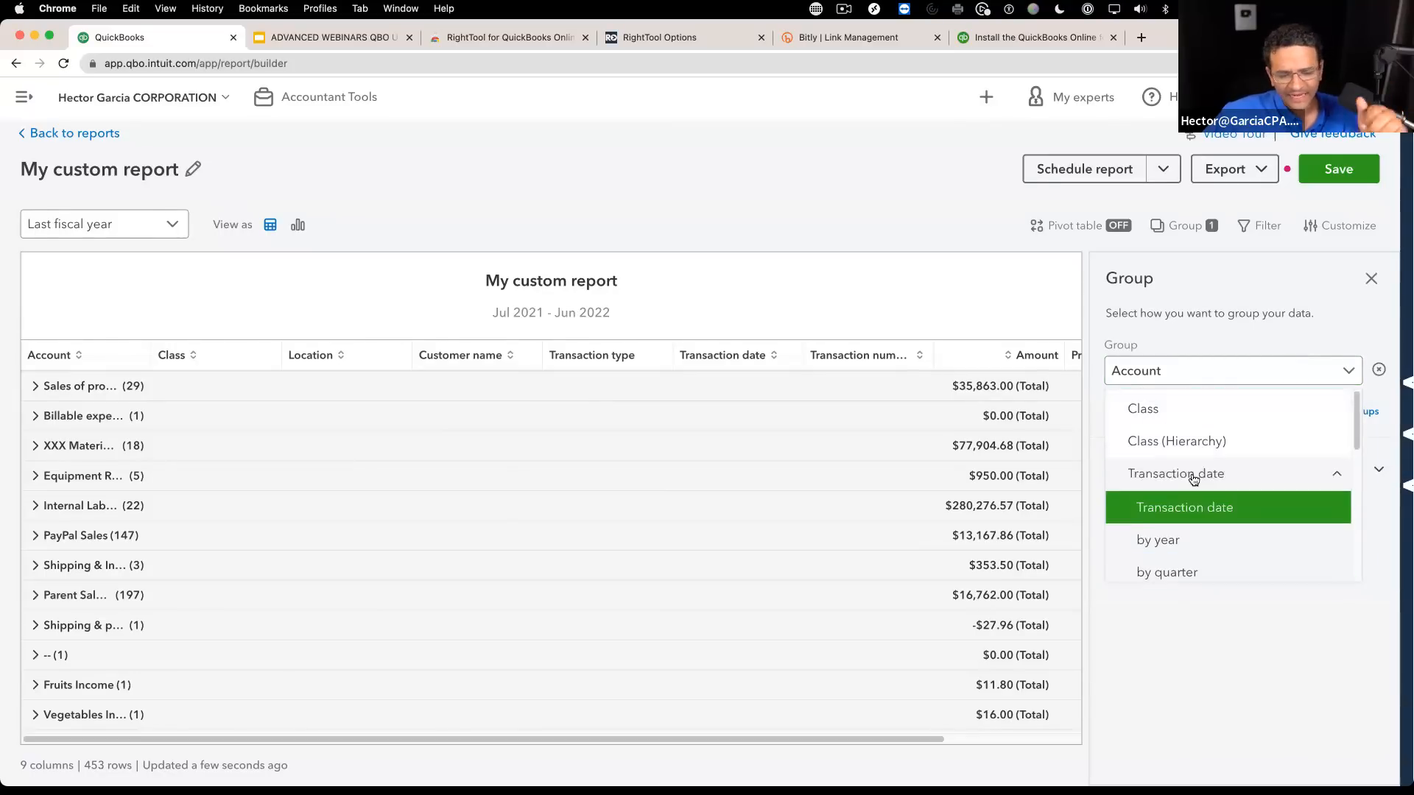
left_click(1225, 475)
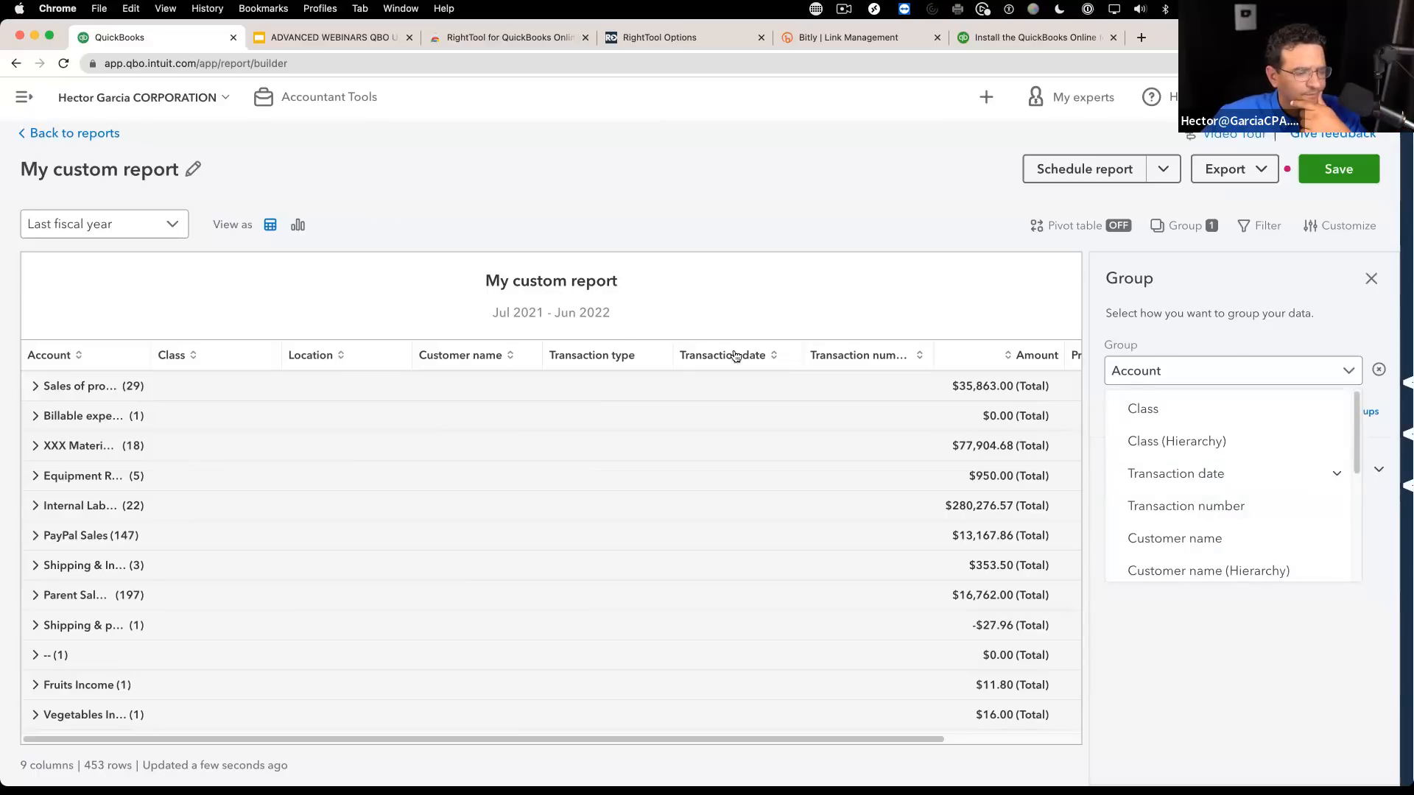
left_click(547, 184)
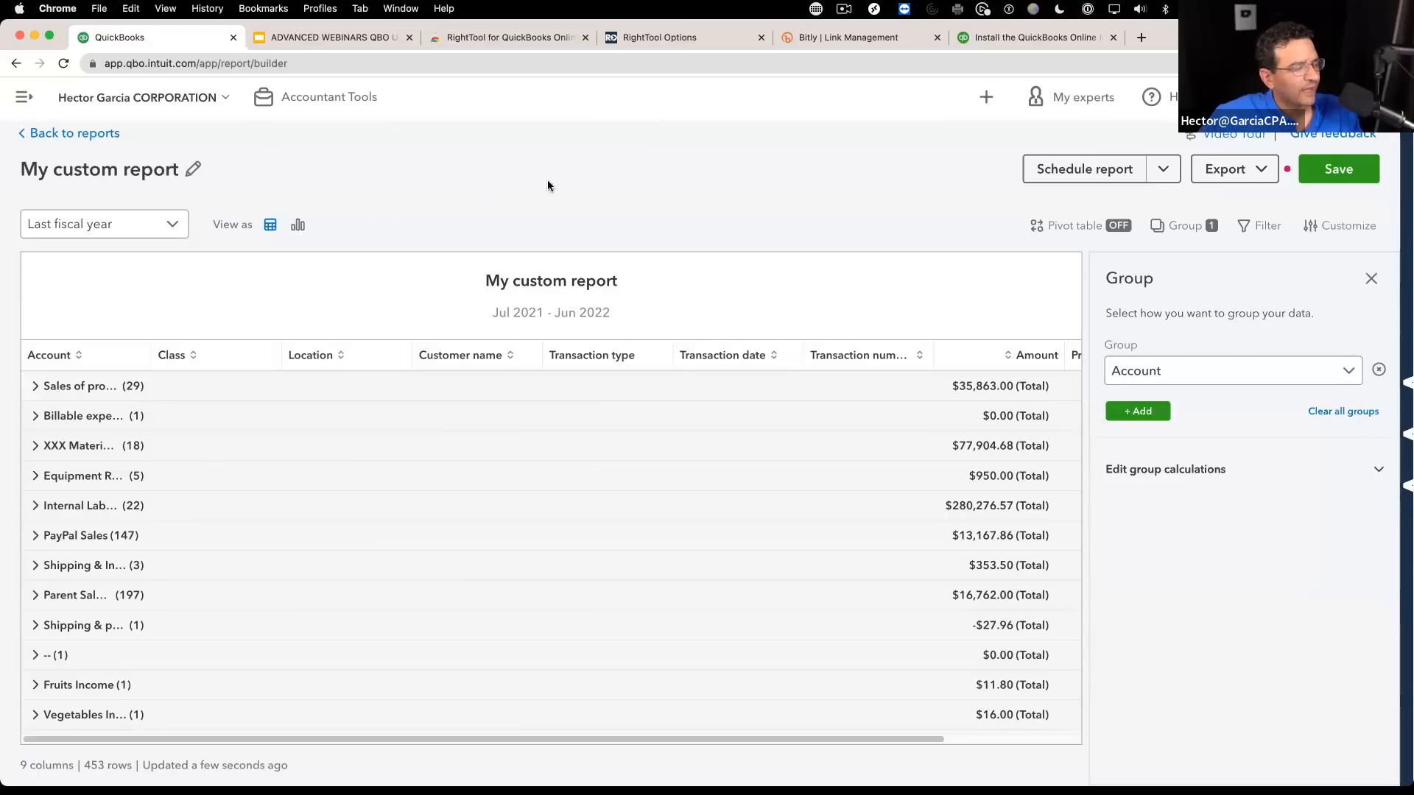
Step: Show the report as a chart, preview the Trend Line, and use Vertical Bar with transaction date by quarter on the horizontal axis
left_click(296, 227)
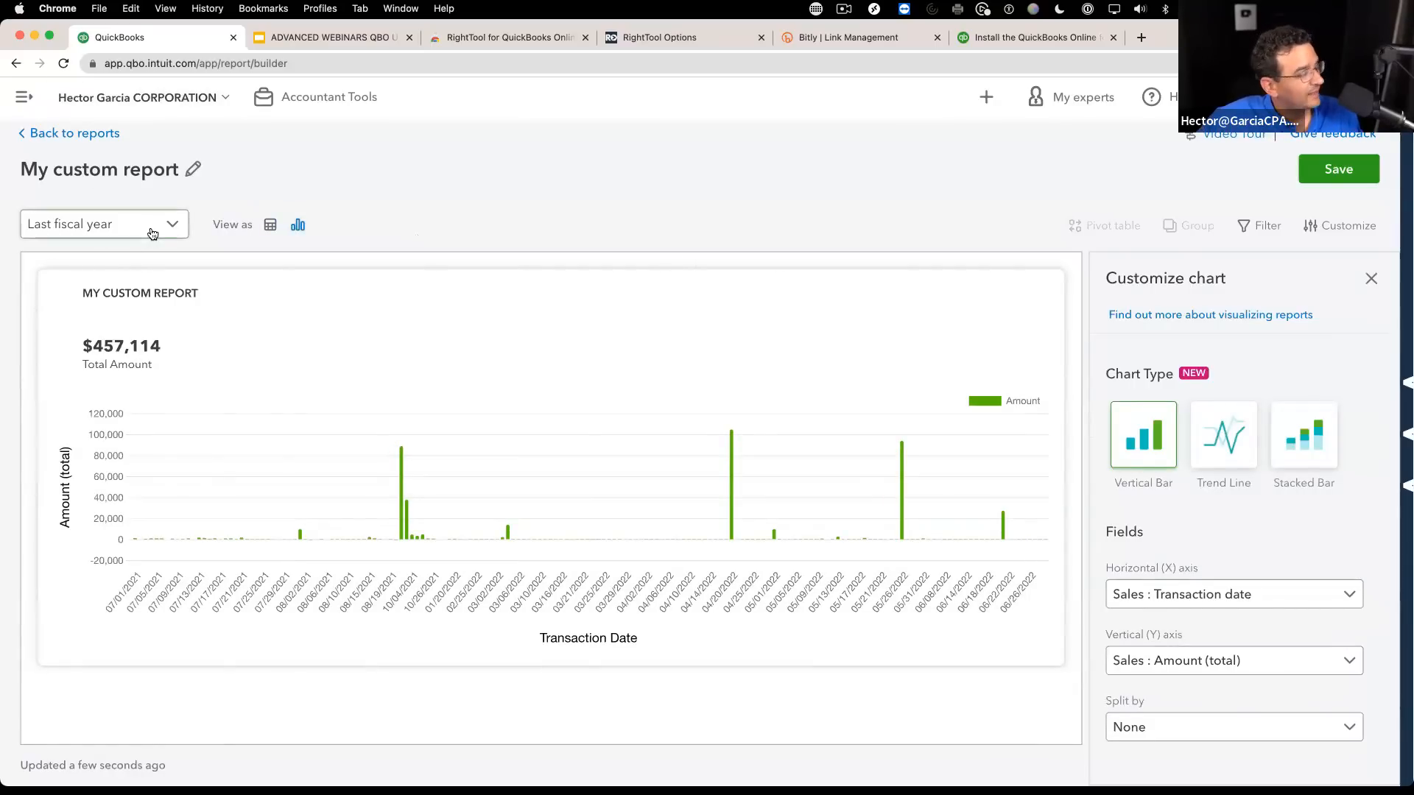
left_click(1230, 447)
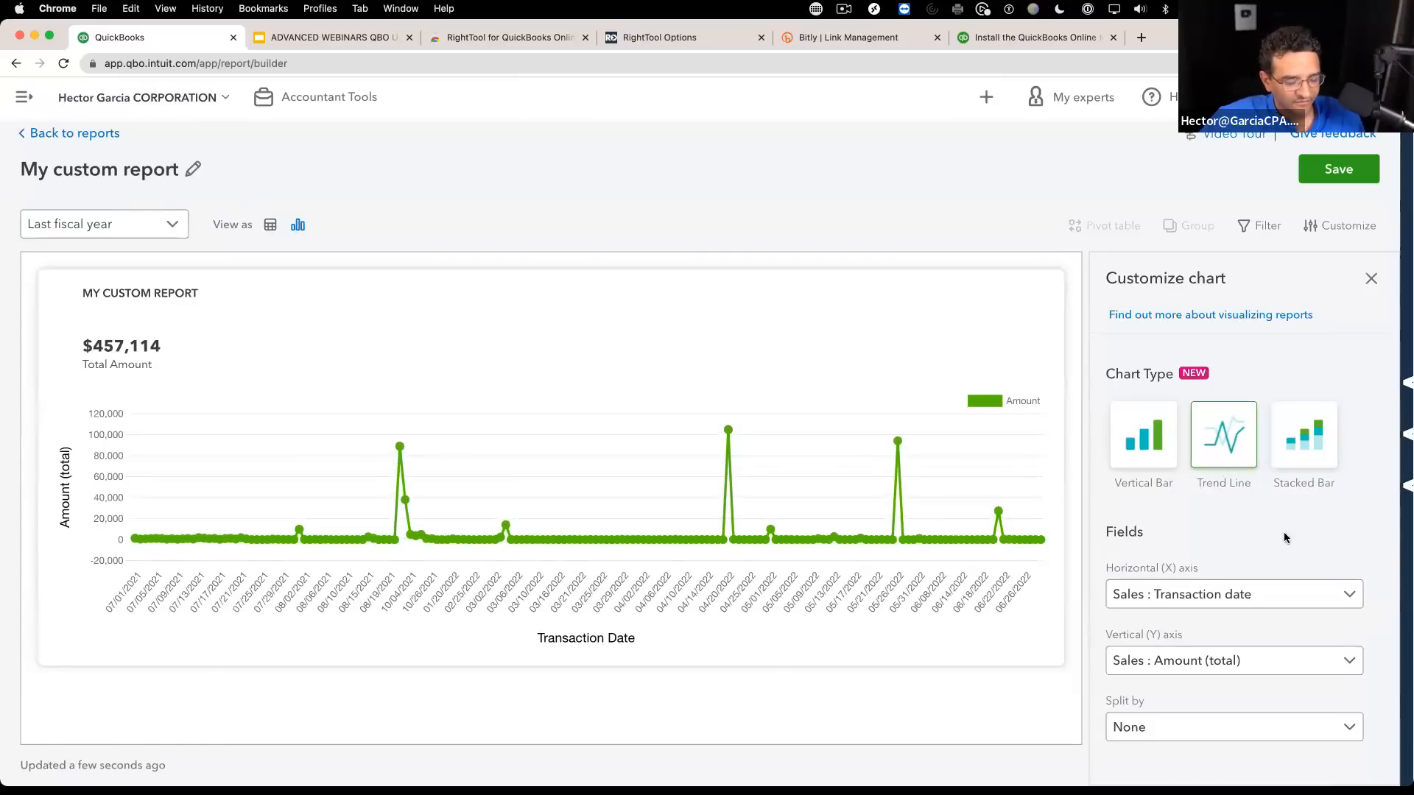
left_click(1143, 438)
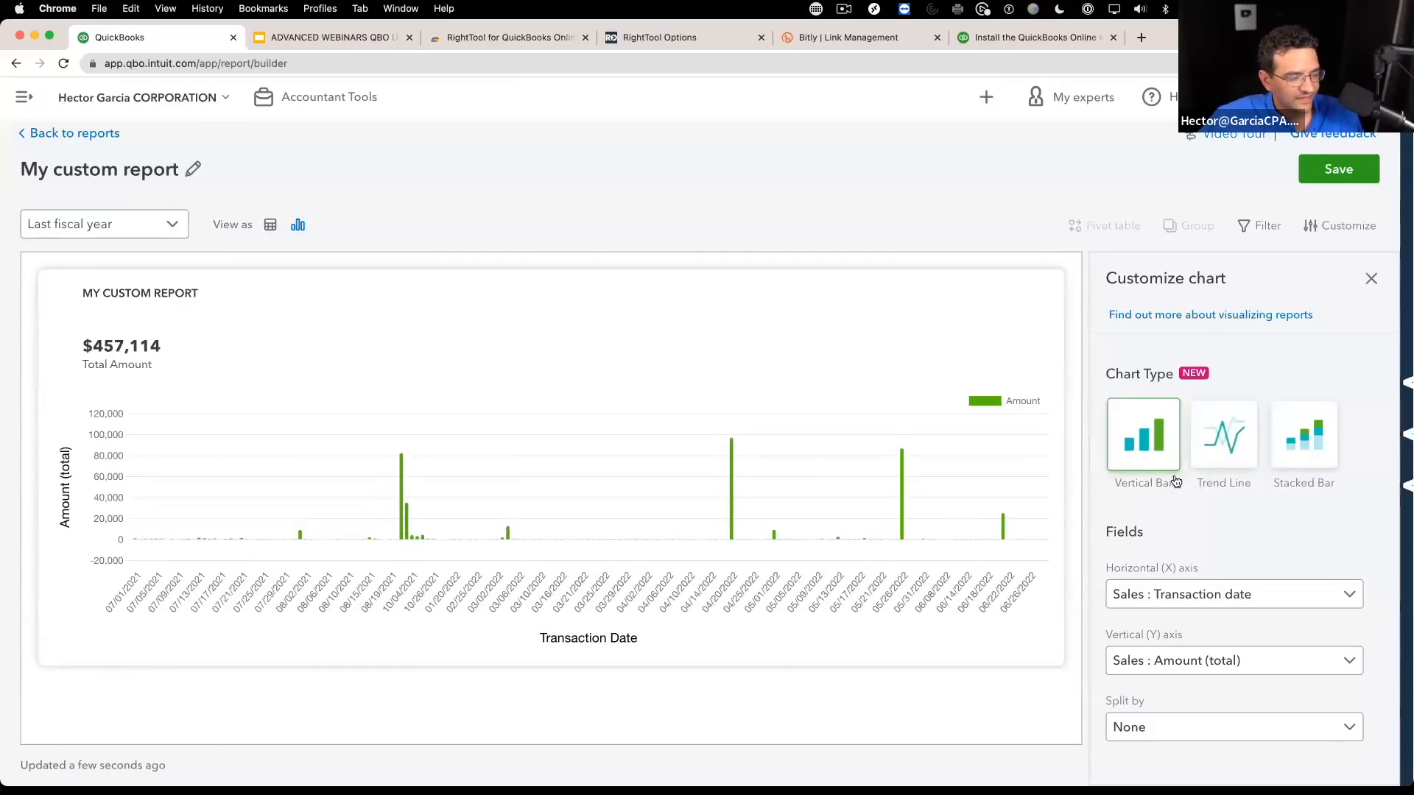
left_click(1204, 595)
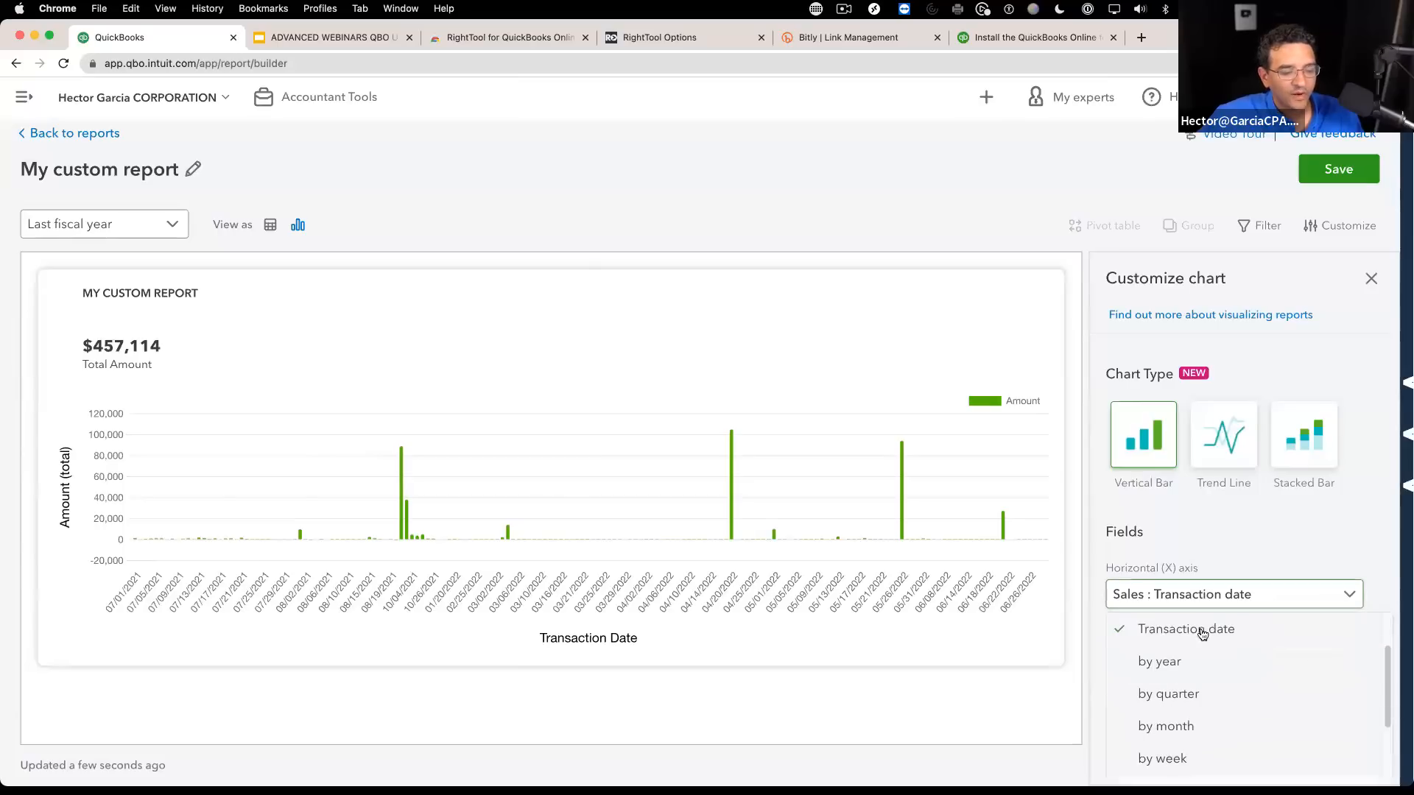
left_click(1174, 694)
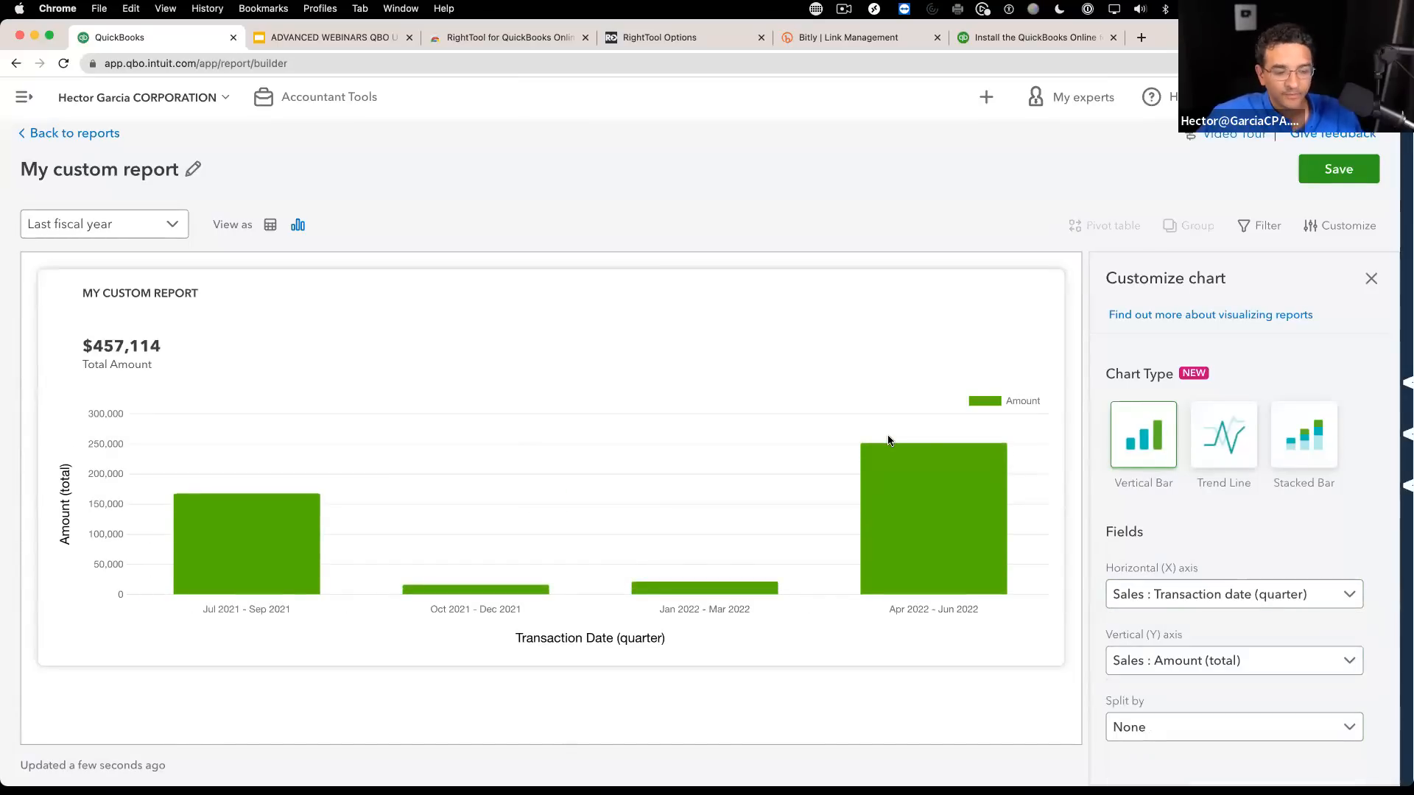
Step: Split the quarterly chart by Sales : Location, reducing the page zoom so the field choices fit
left_click(1171, 725)
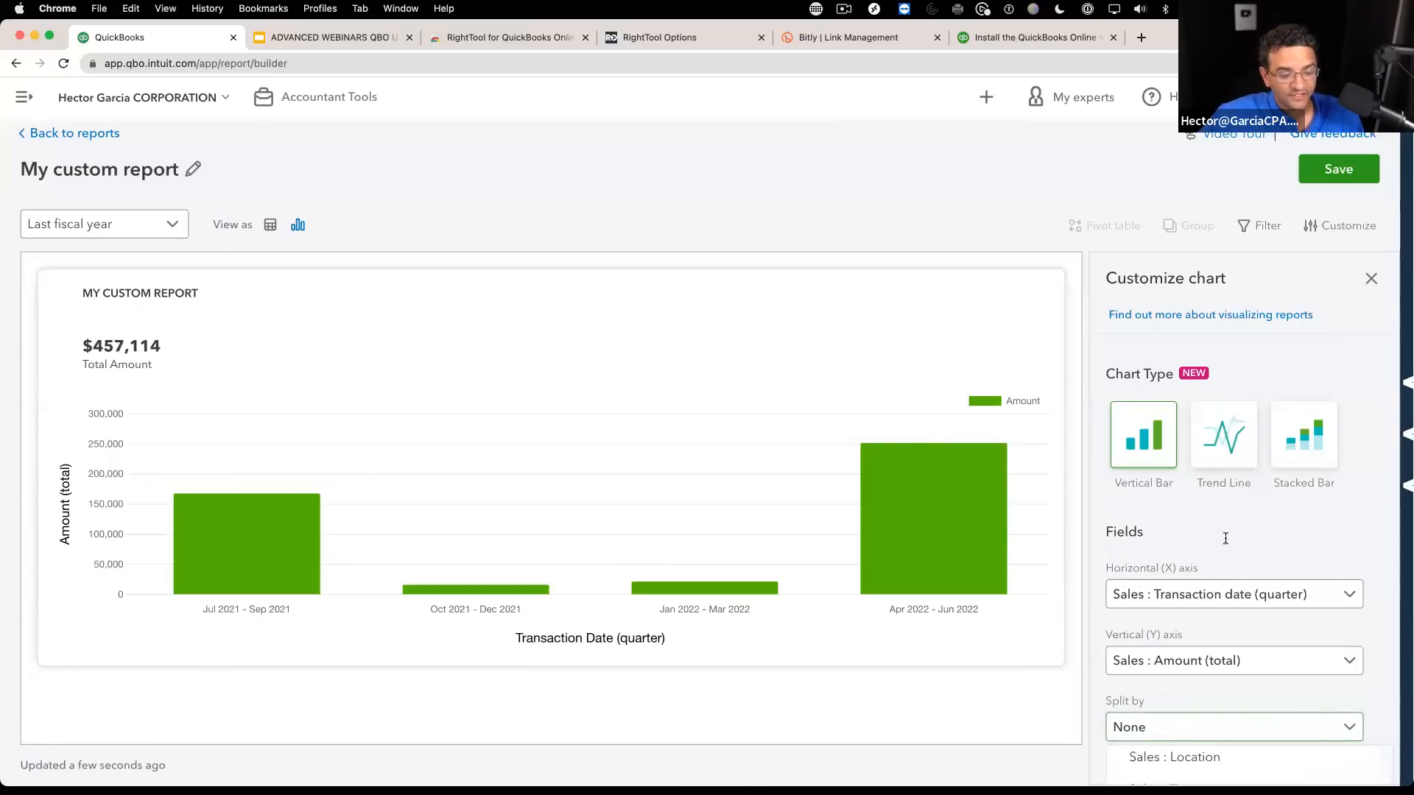
key("super+minus")
key("super+minus")
key("super+minus")
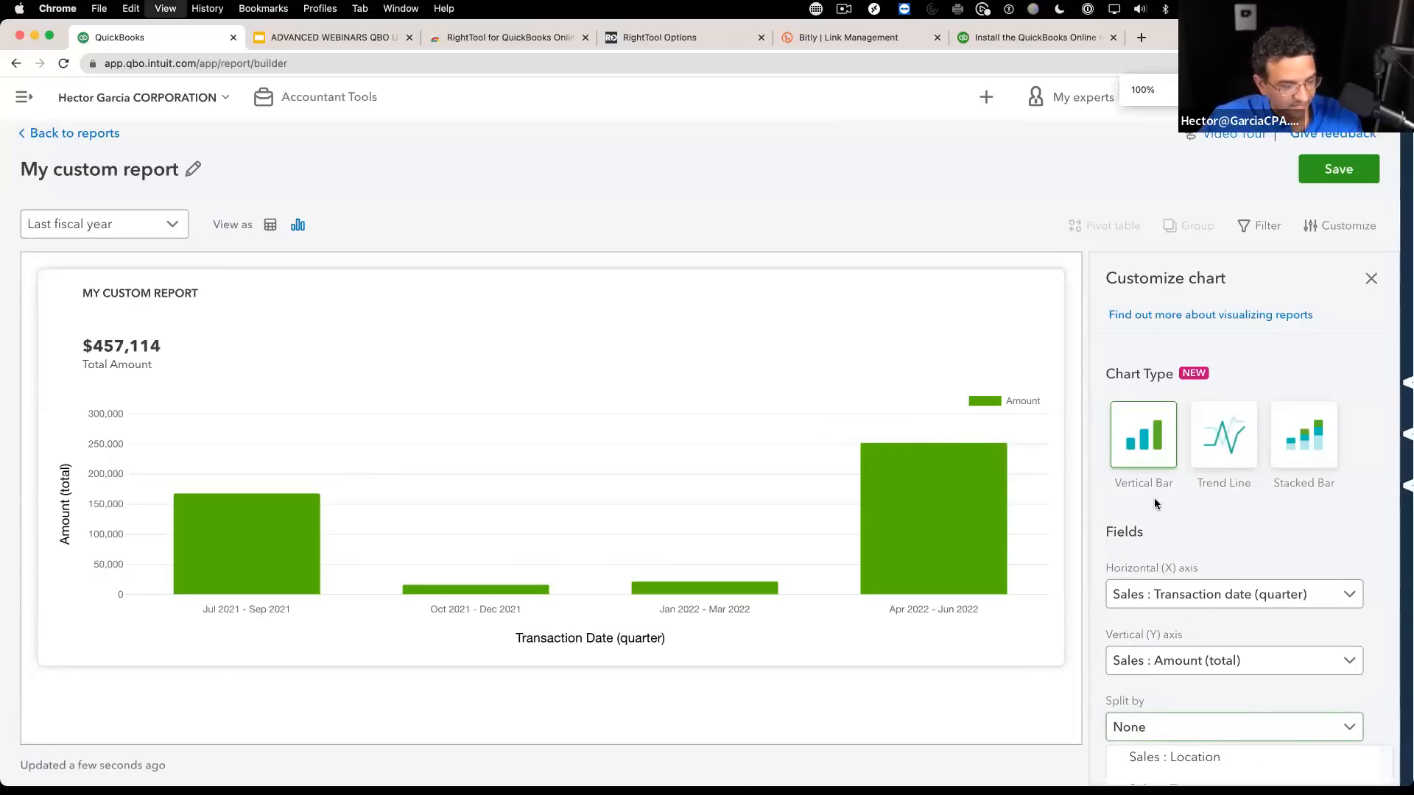
key("super+plus")
left_click(1256, 612)
left_click(1257, 611)
scroll(1240, 667, "up", 2)
scroll(1237, 672, "down", 2)
left_click(1240, 672)
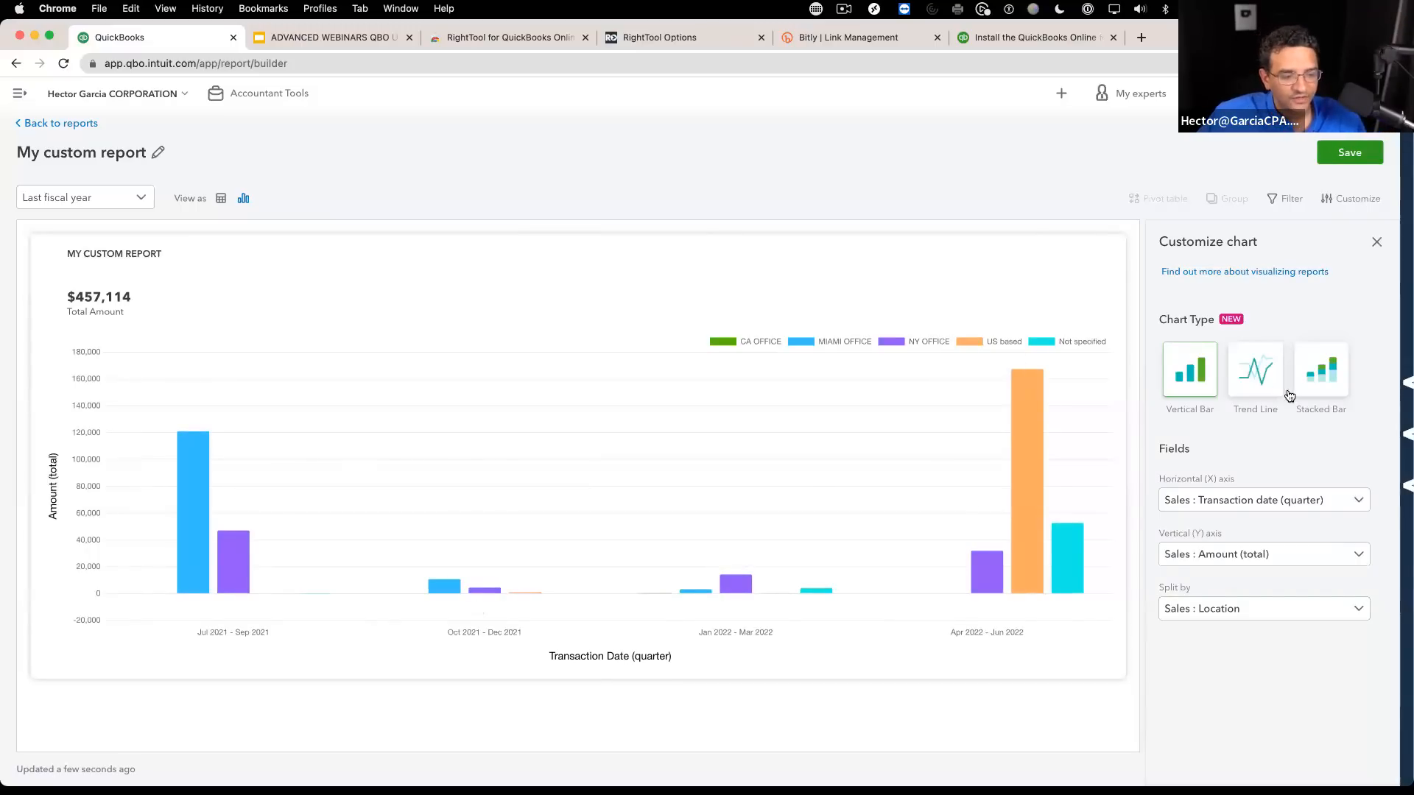
Step: Set the horizontal axis to transaction date by month and compare the Trend Line and Vertical Bar types before choosing Stacked Bar
left_click(1257, 374)
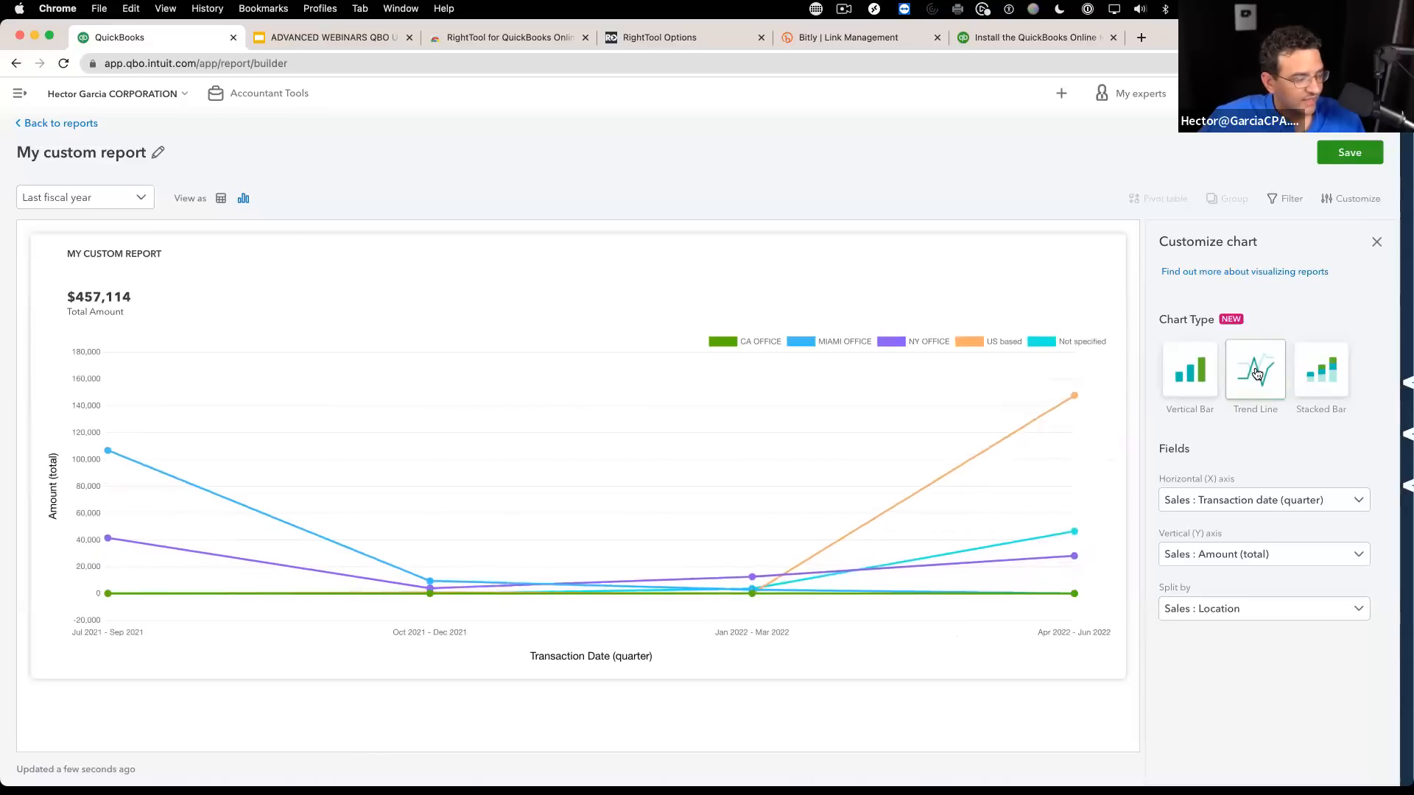
left_click(1245, 500)
left_click(1231, 556)
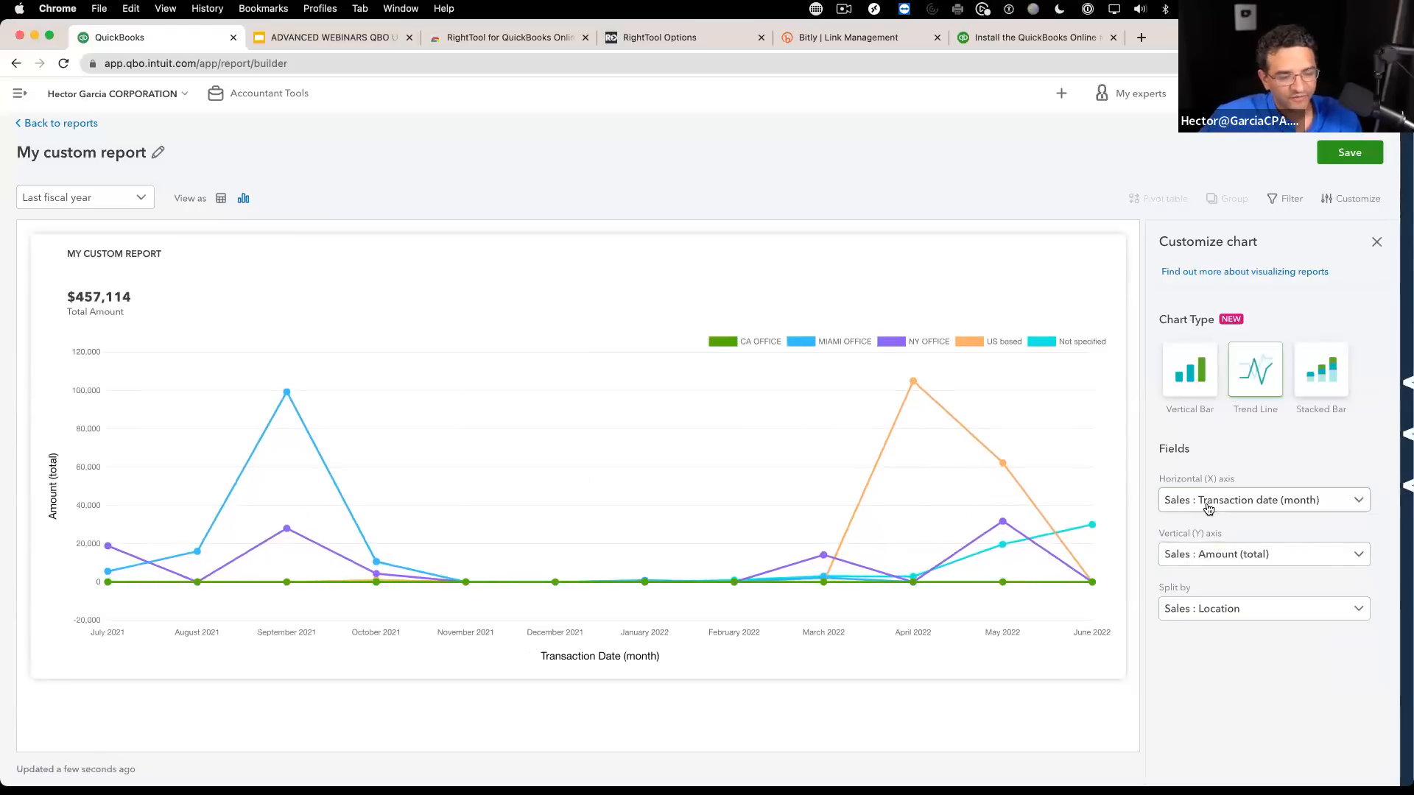
left_click(1195, 374)
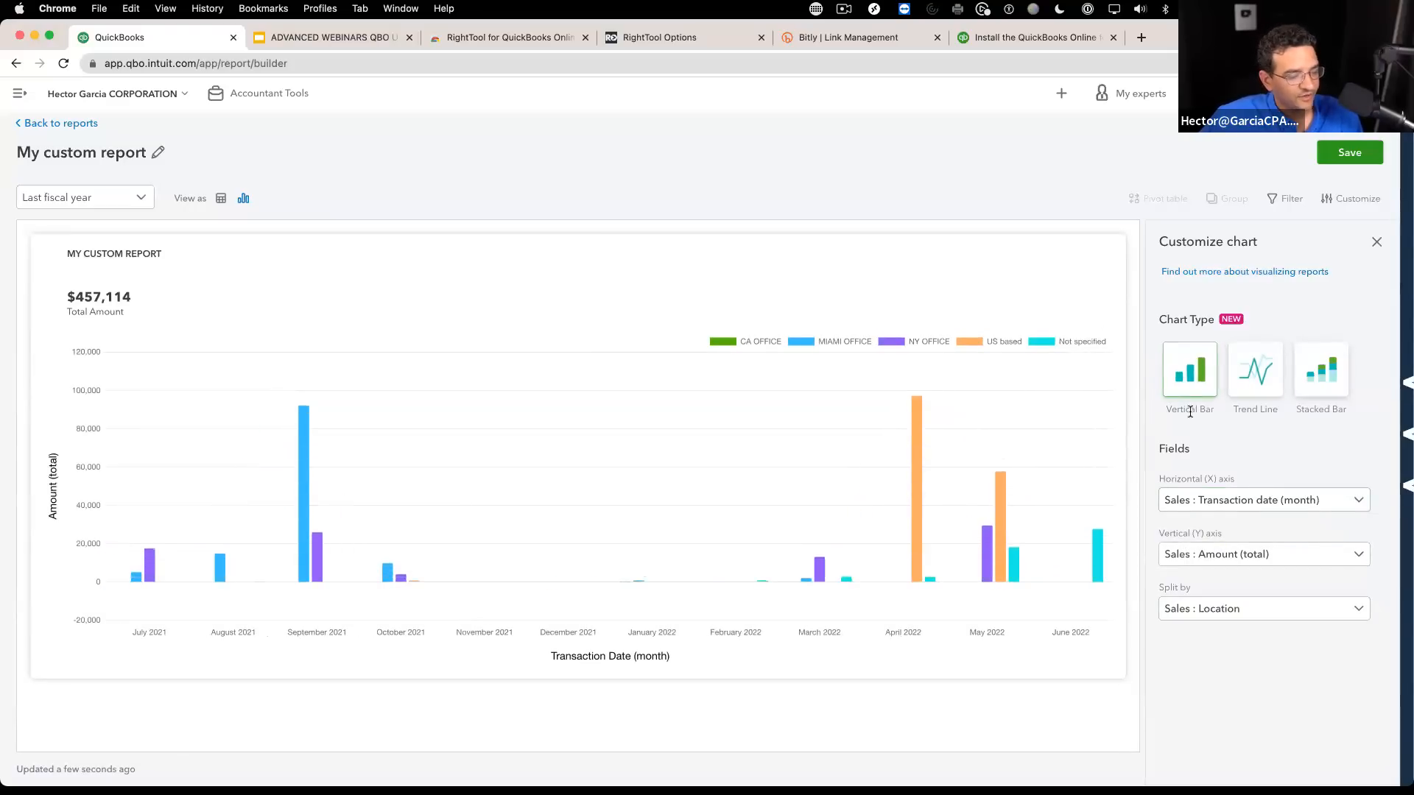
left_click(1328, 378)
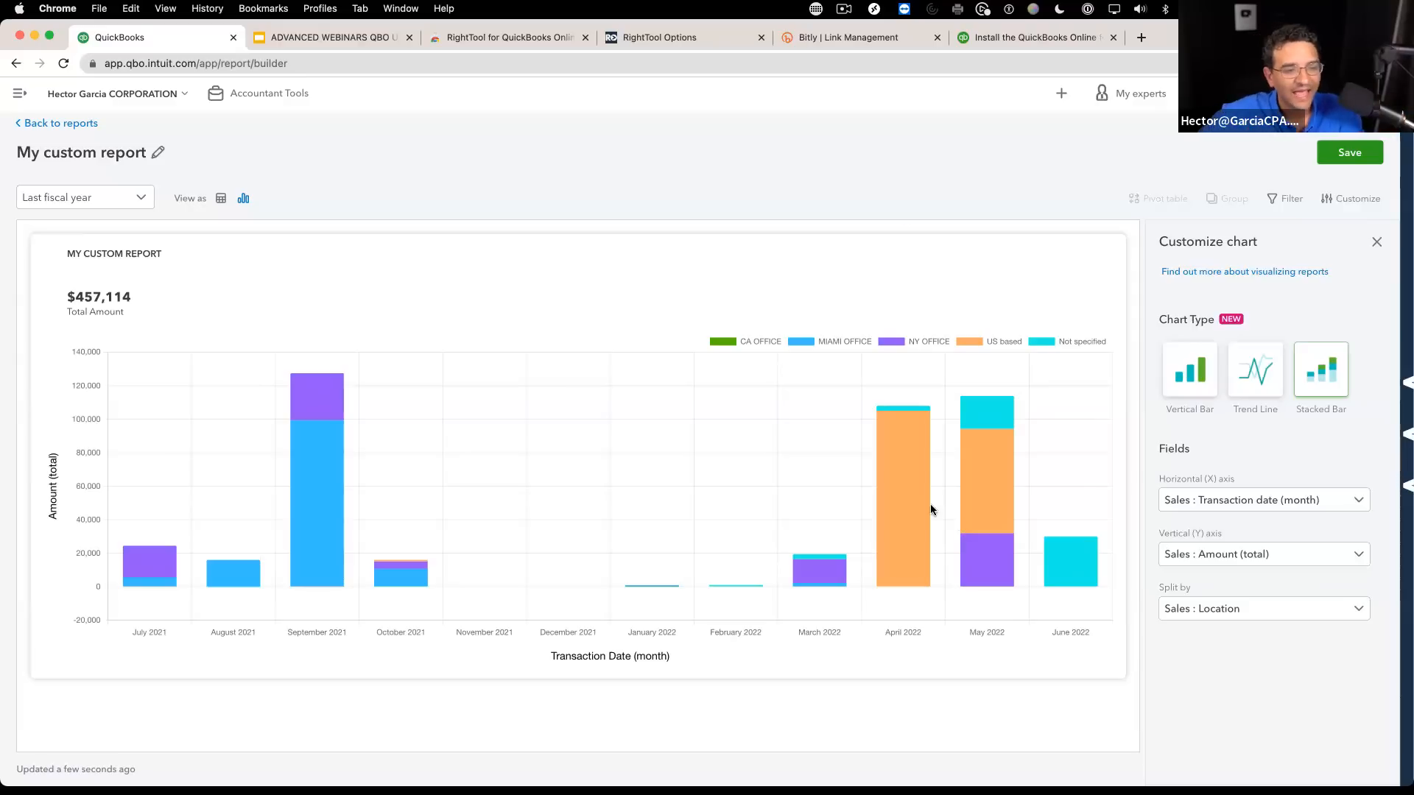
Step: Close the chart customization and save the report under the name "dff"
left_click(1376, 242)
left_click(1348, 153)
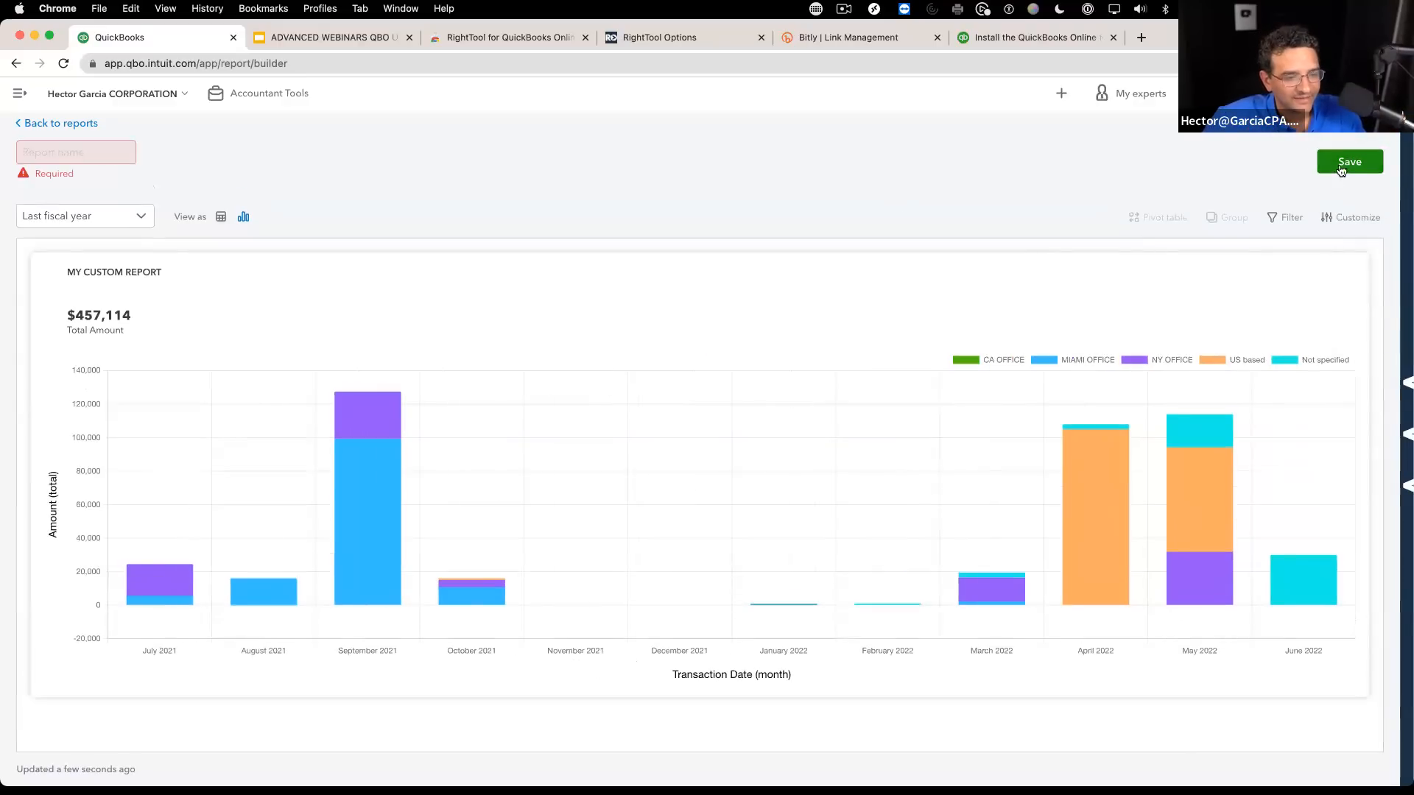
type("dff")
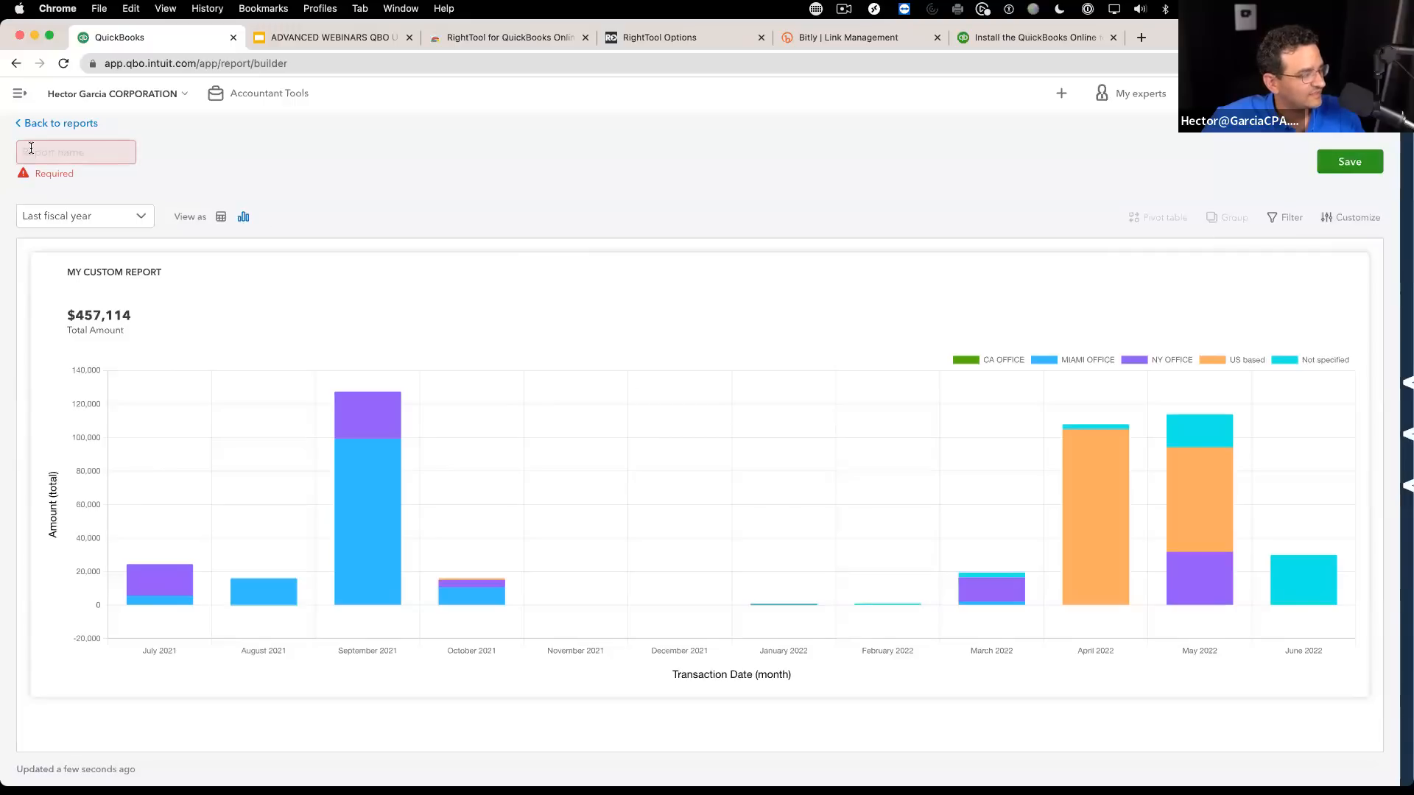
left_click(1350, 153)
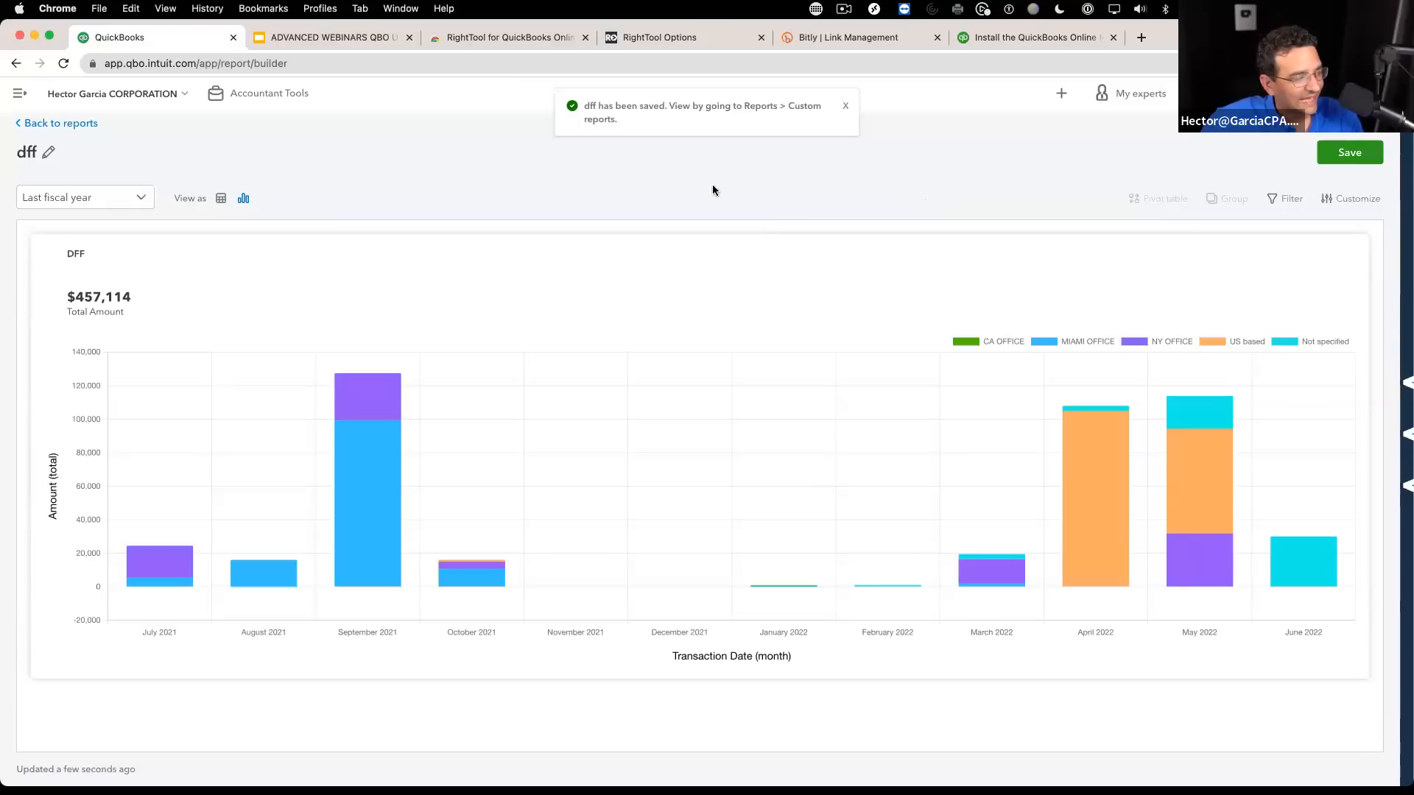
Step: Return the report to table view and export the account-grouped table to PDF
left_click(221, 198)
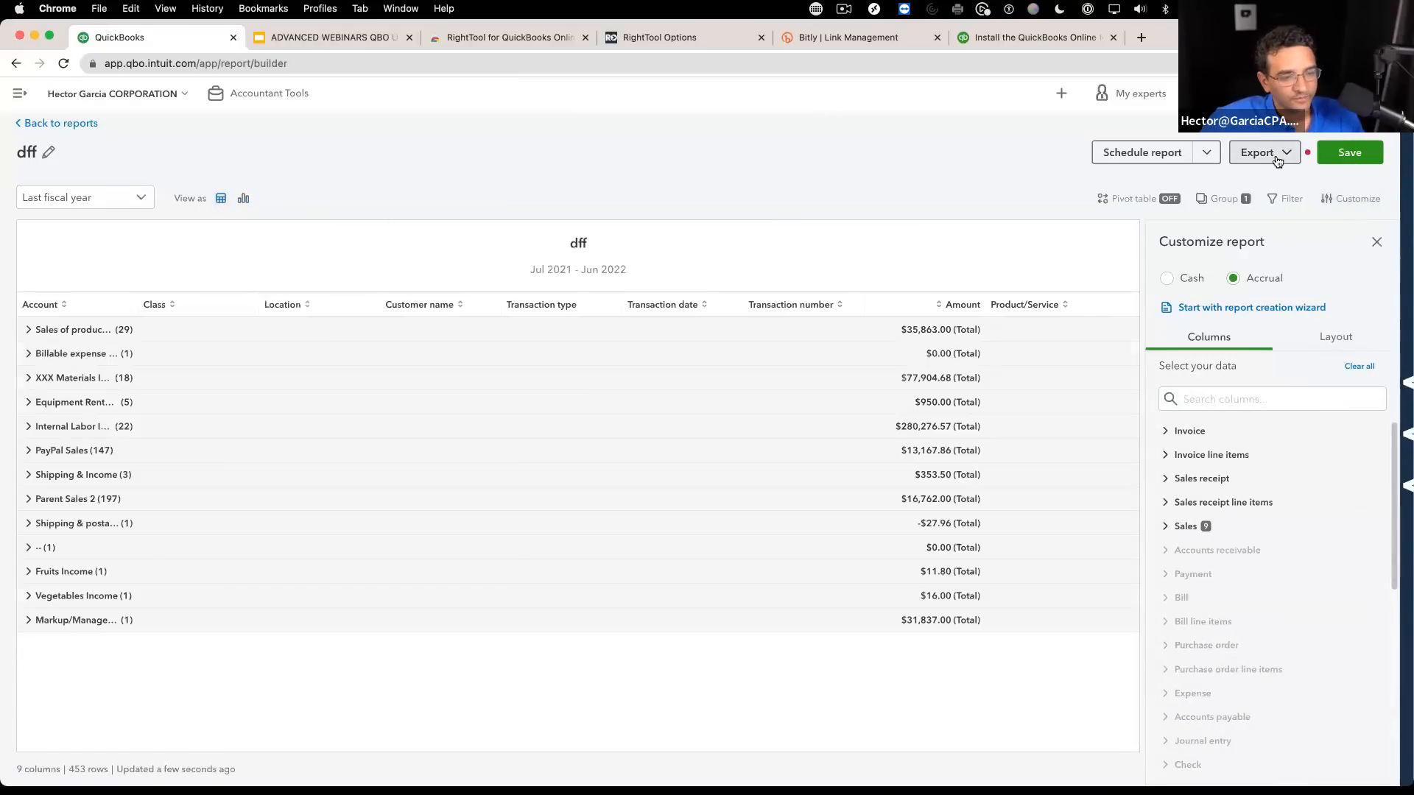
left_click(1261, 152)
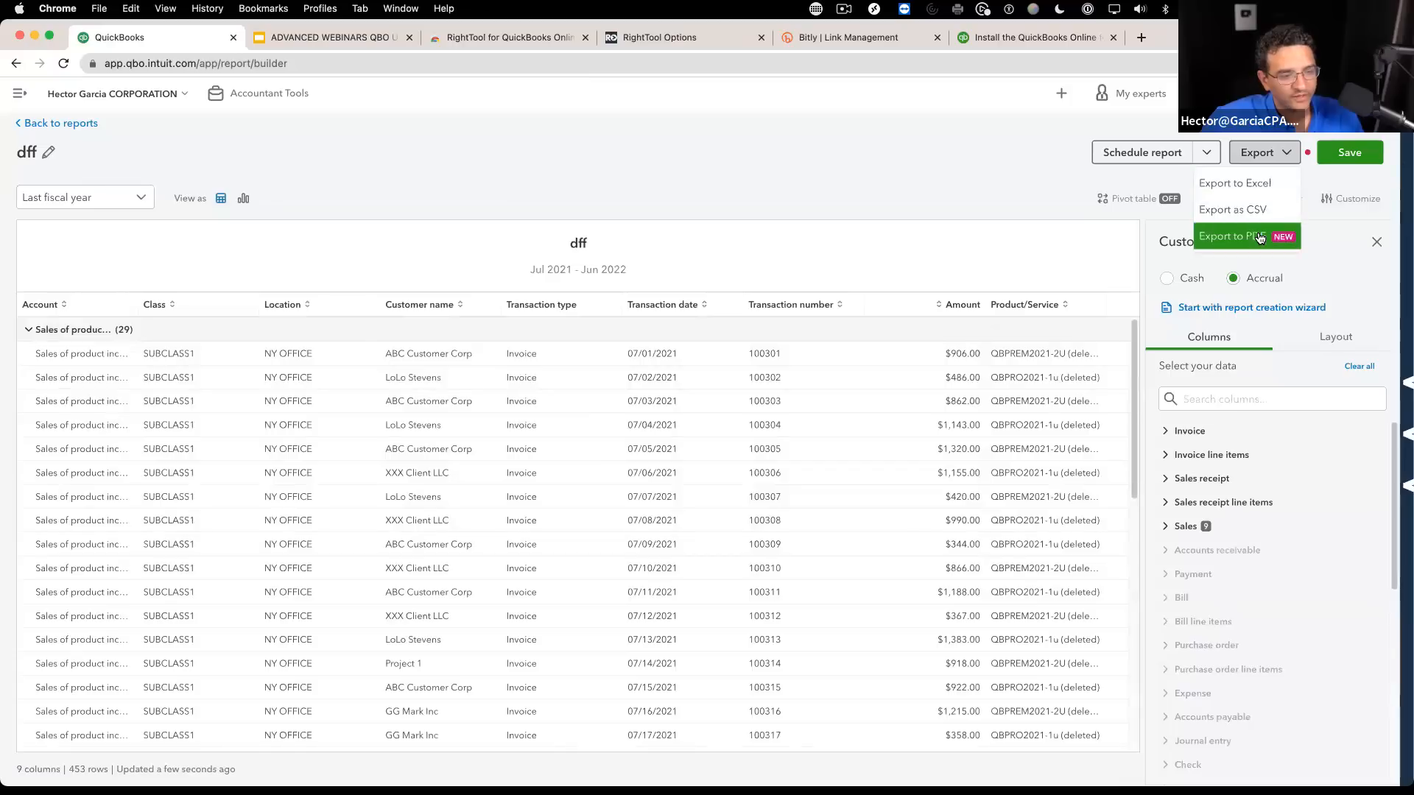
left_click(1258, 237)
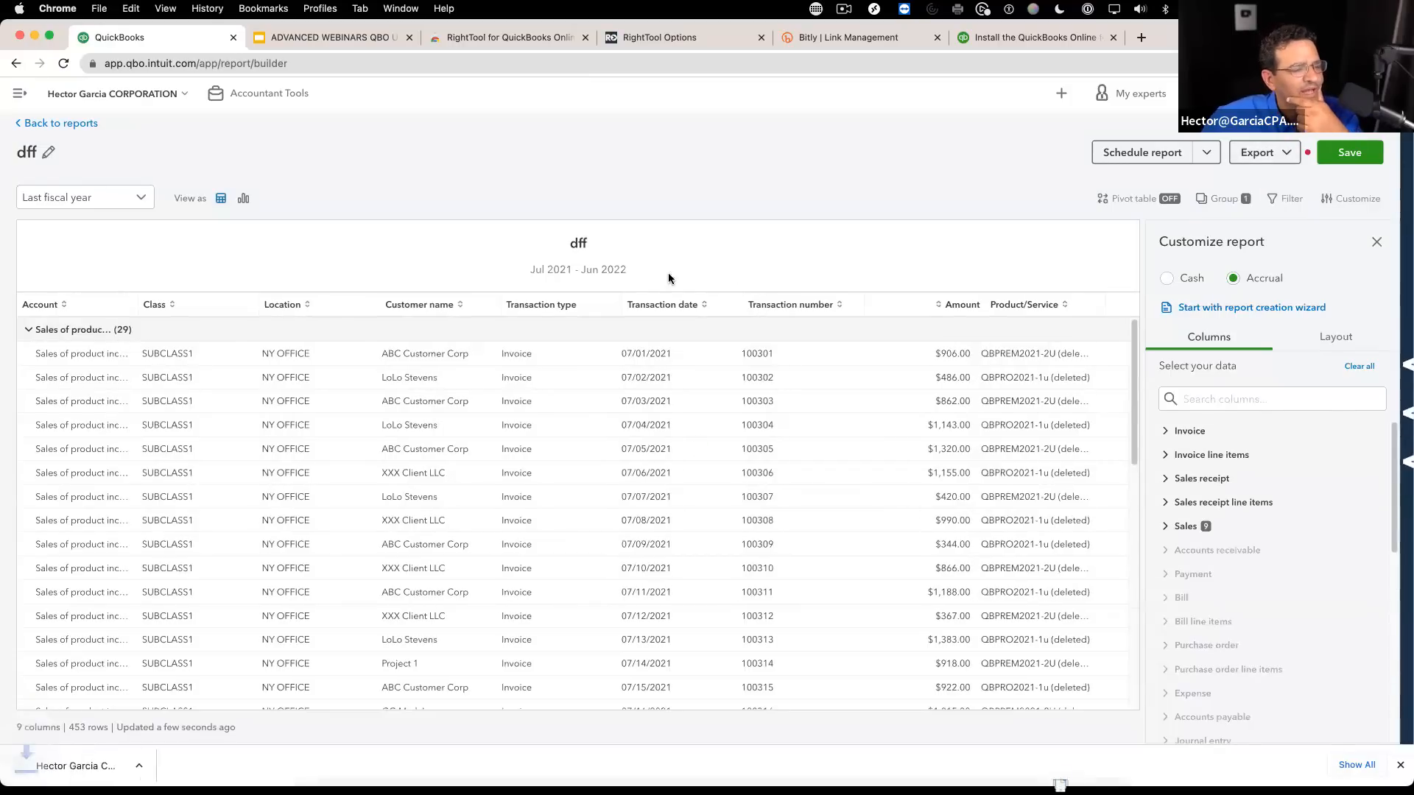
Step: Turn on the pivot table of amounts by customer name and location, and export it to PDF
left_click(1136, 199)
left_click(900, 290)
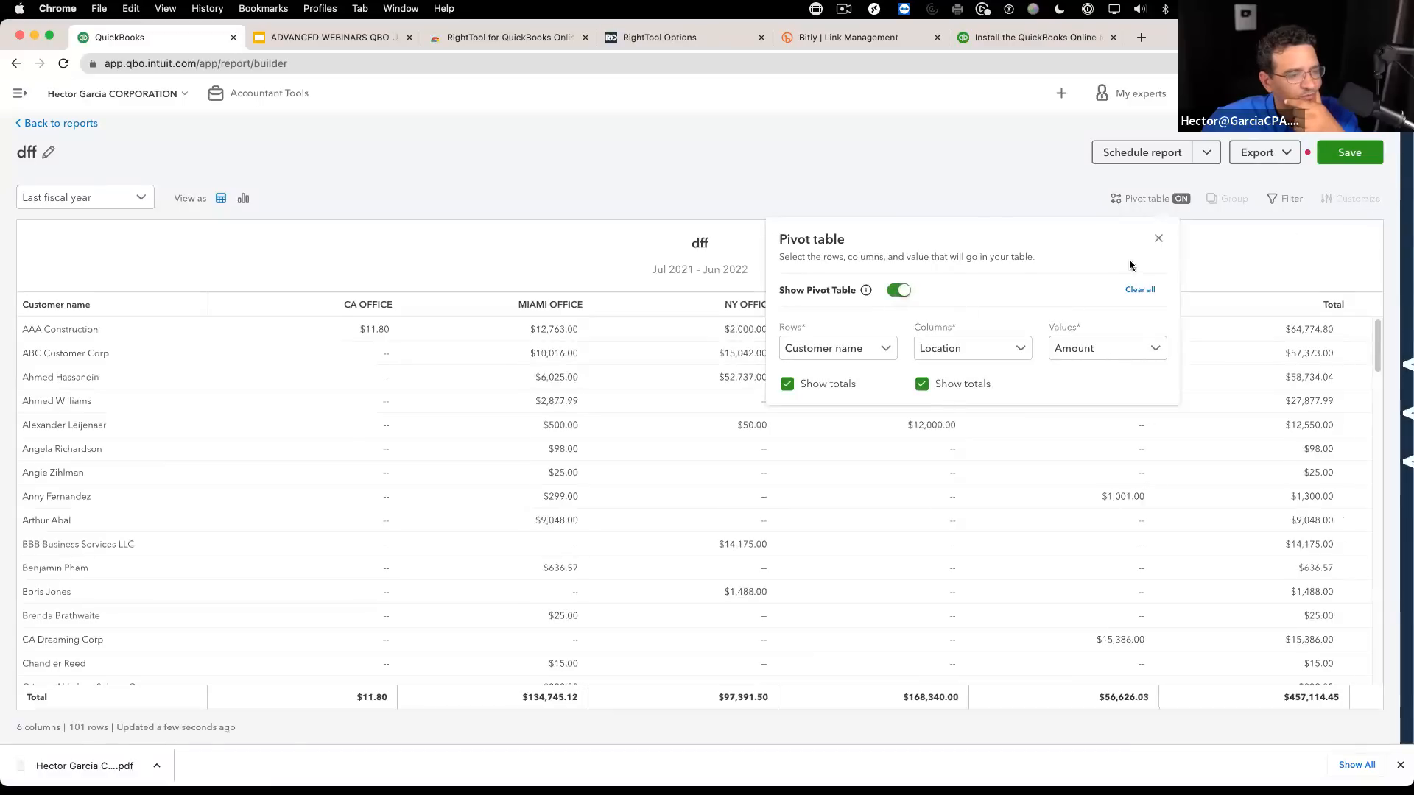
left_click(1158, 239)
left_click(1252, 152)
left_click(1232, 237)
Step: Open both exported PDFs, examine the pivot table and the account-grouped pages, and return to the QuickBooks report
left_click(58, 769)
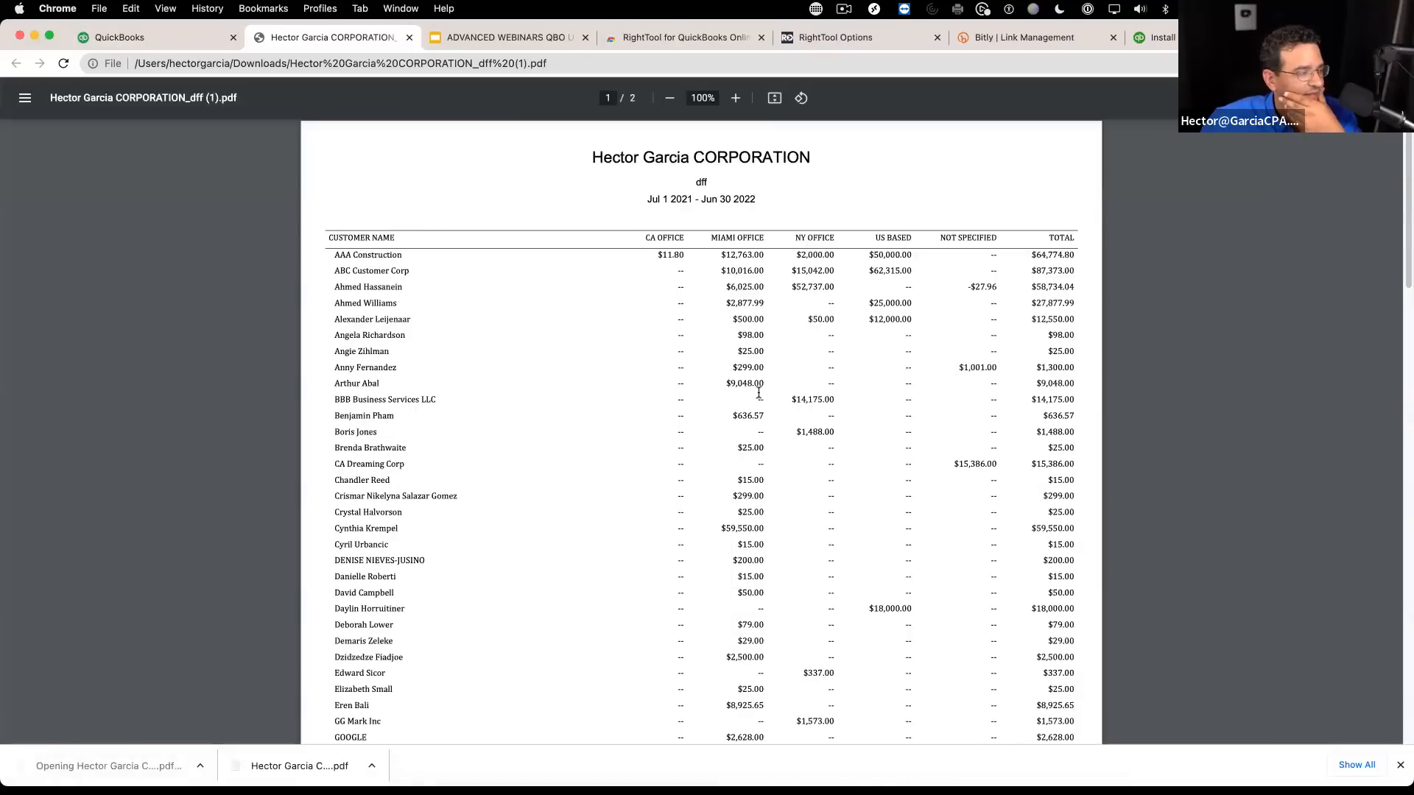
scroll(775, 432, "down", 15)
scroll(776, 433, "up", 15)
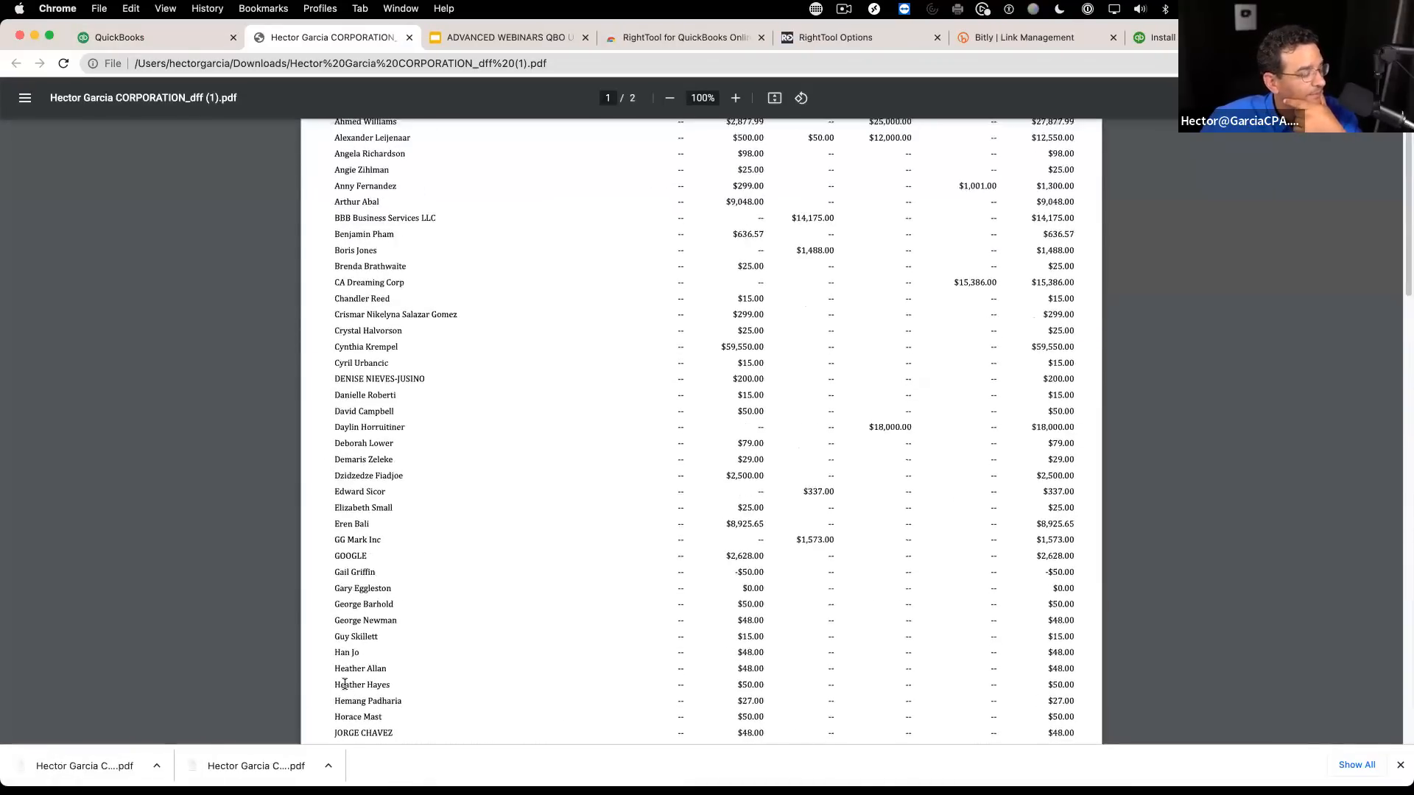
left_click(258, 766)
scroll(698, 422, "down", 15)
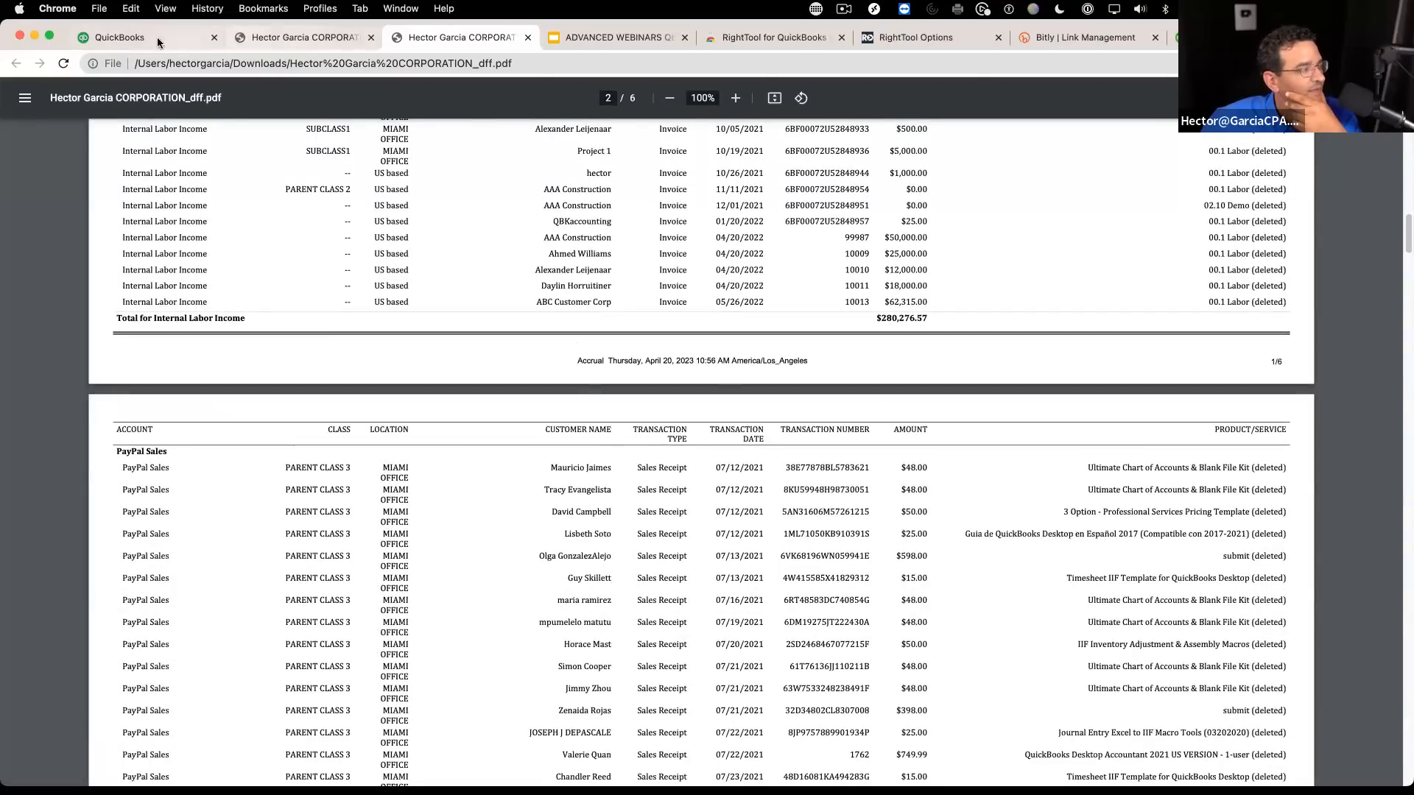
left_click(185, 43)
left_click(1103, 264)
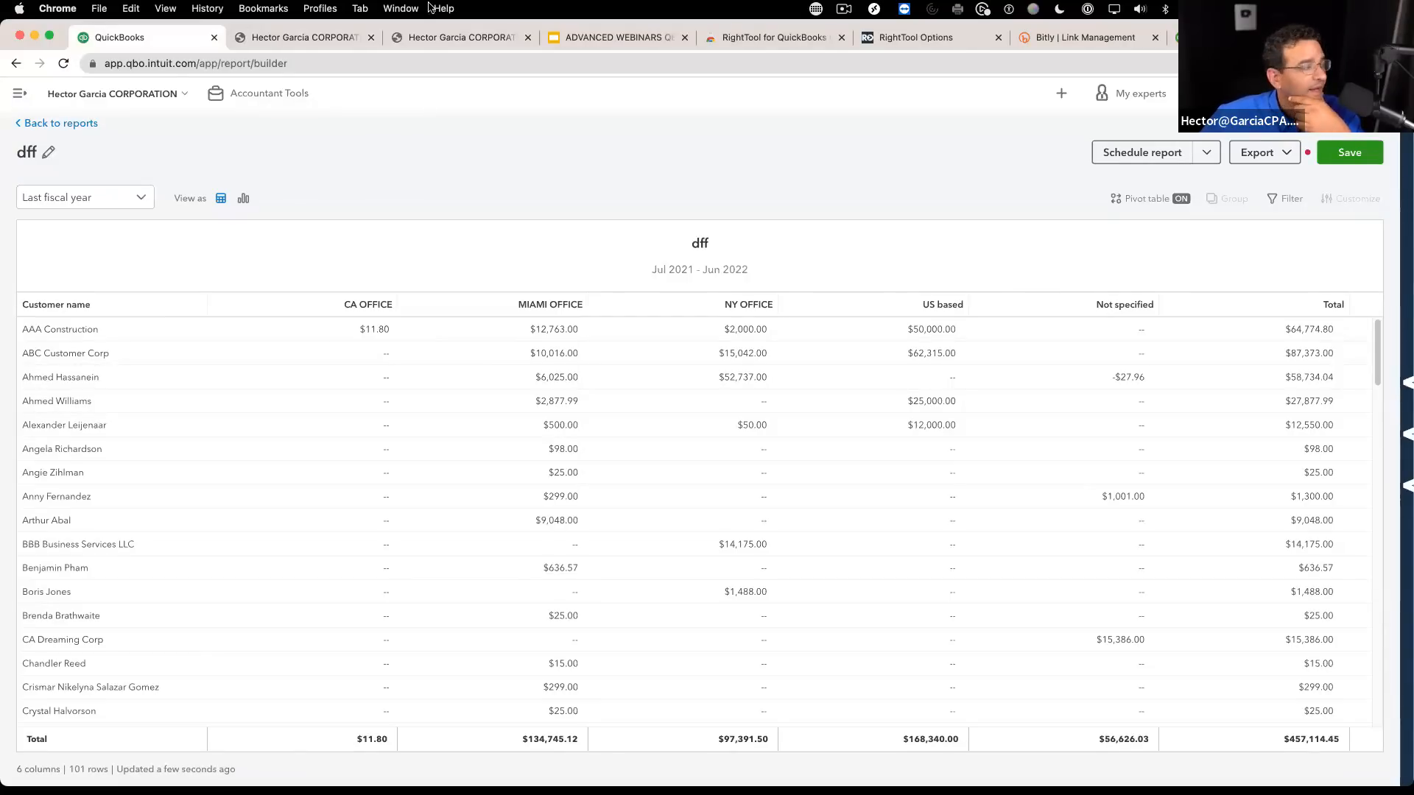
Step: Switch to the Google Slides webinar presentation, start the slideshow and advance to the Questions/Comments slide
left_click(585, 38)
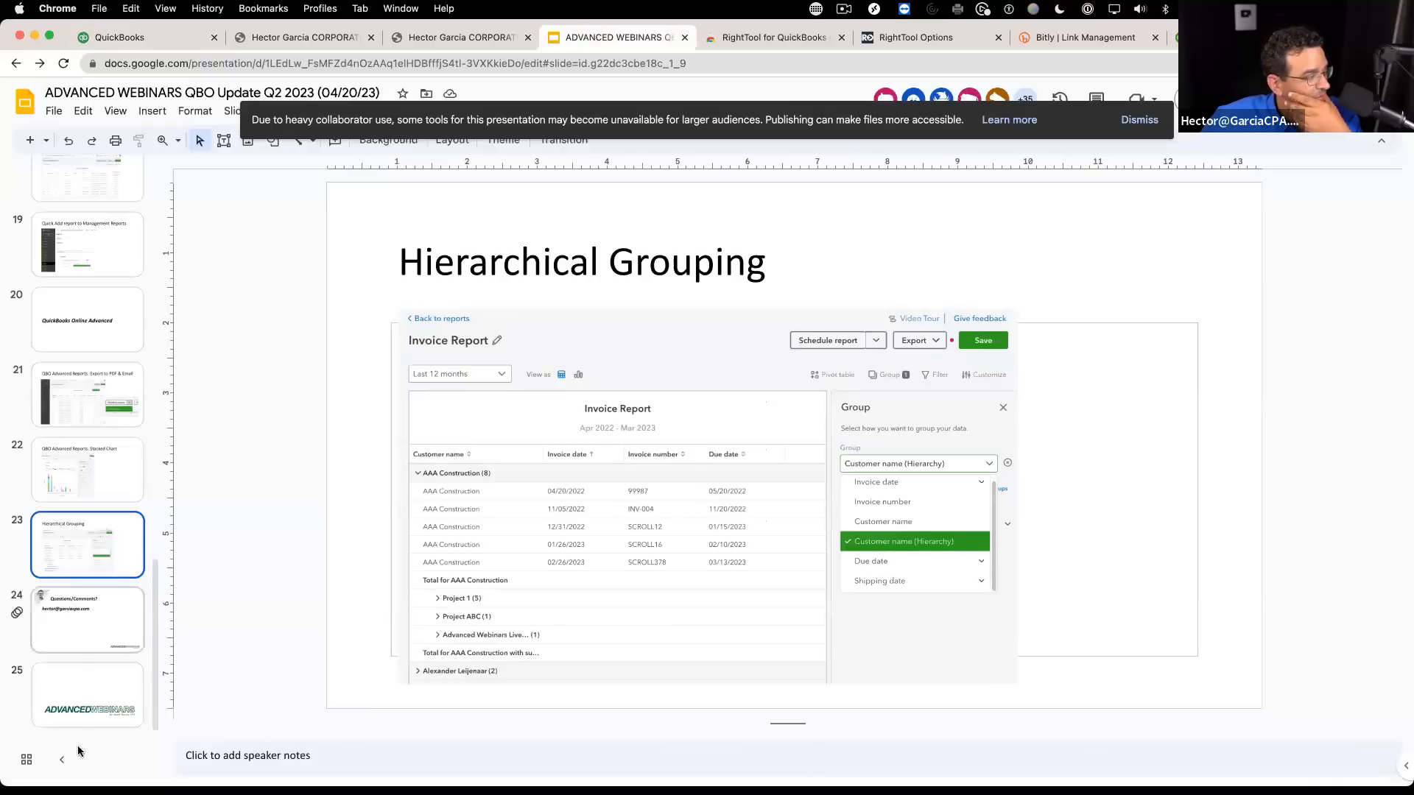
key("super+Return")
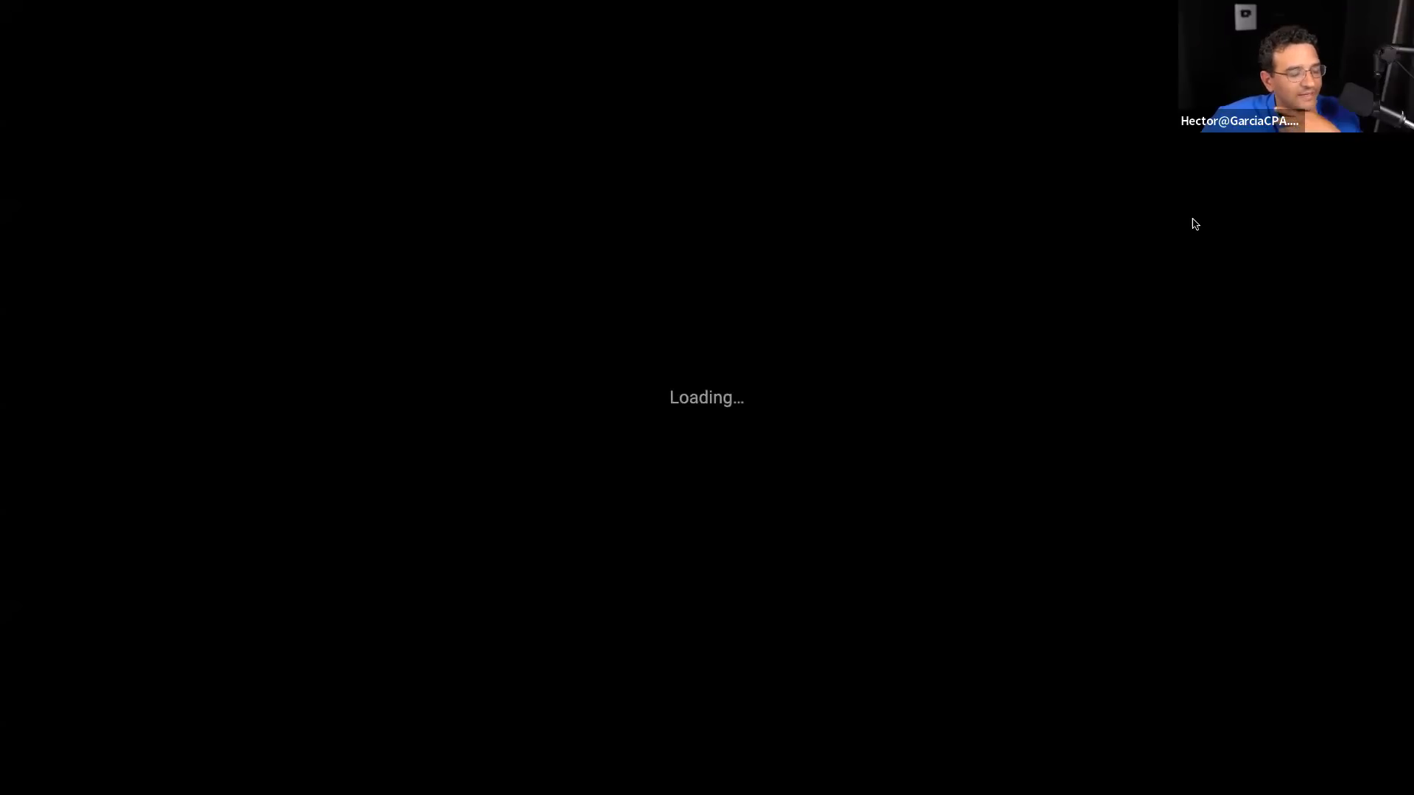
key("Right")
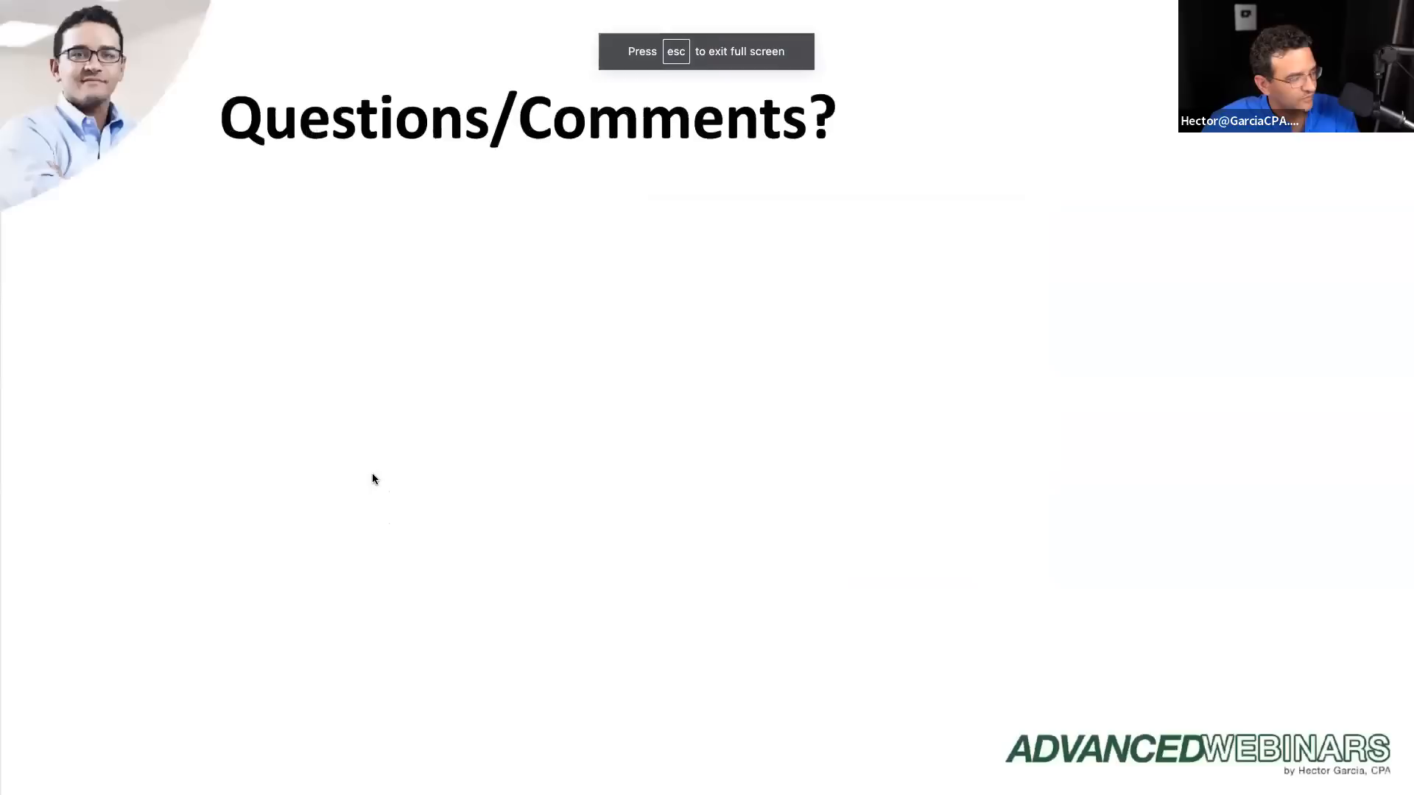
Step: Reveal the contact e-mail on the Questions/Comments slide, end the slideshow and switch back to the QuickBooks report
key("Right")
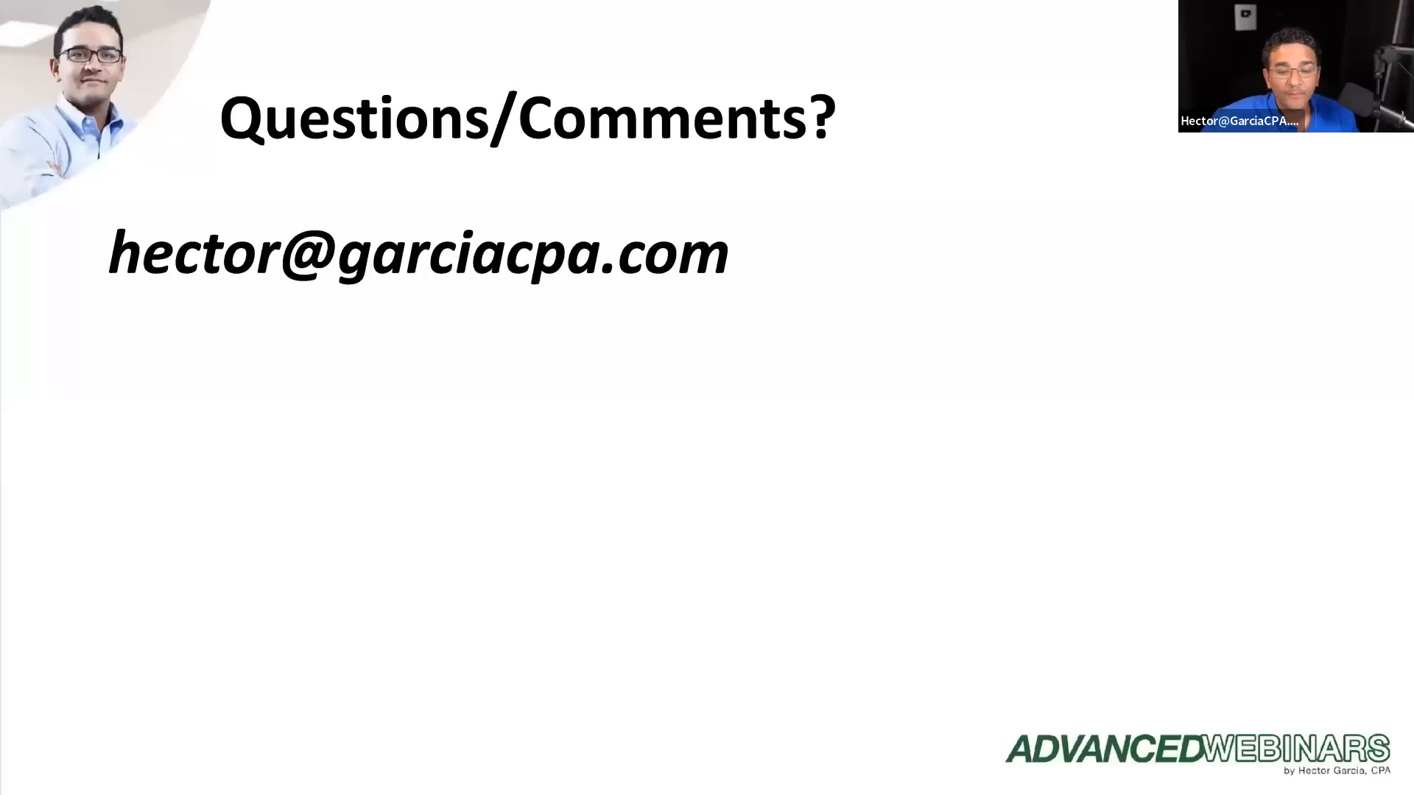
left_click(634, 351)
key("Escape")
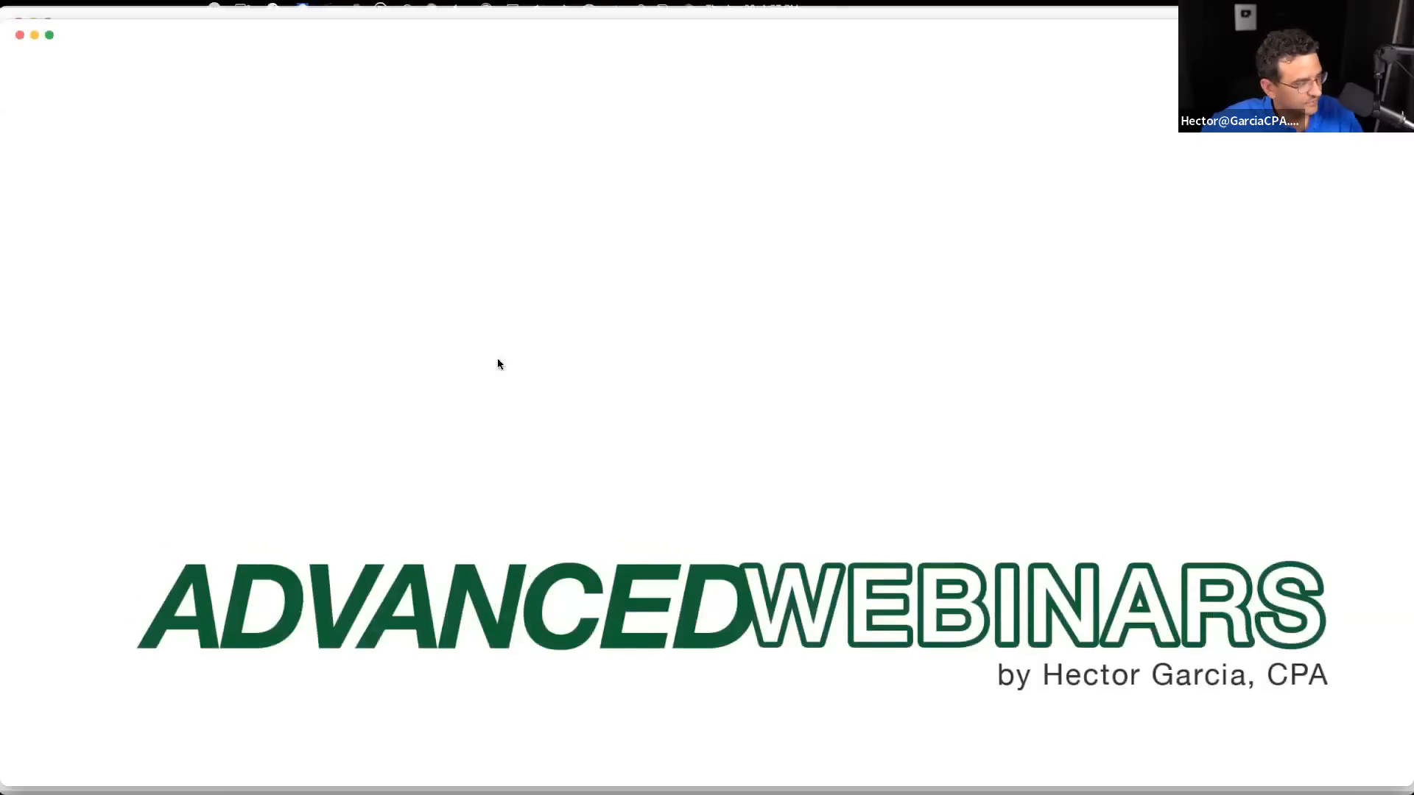
left_click(117, 37)
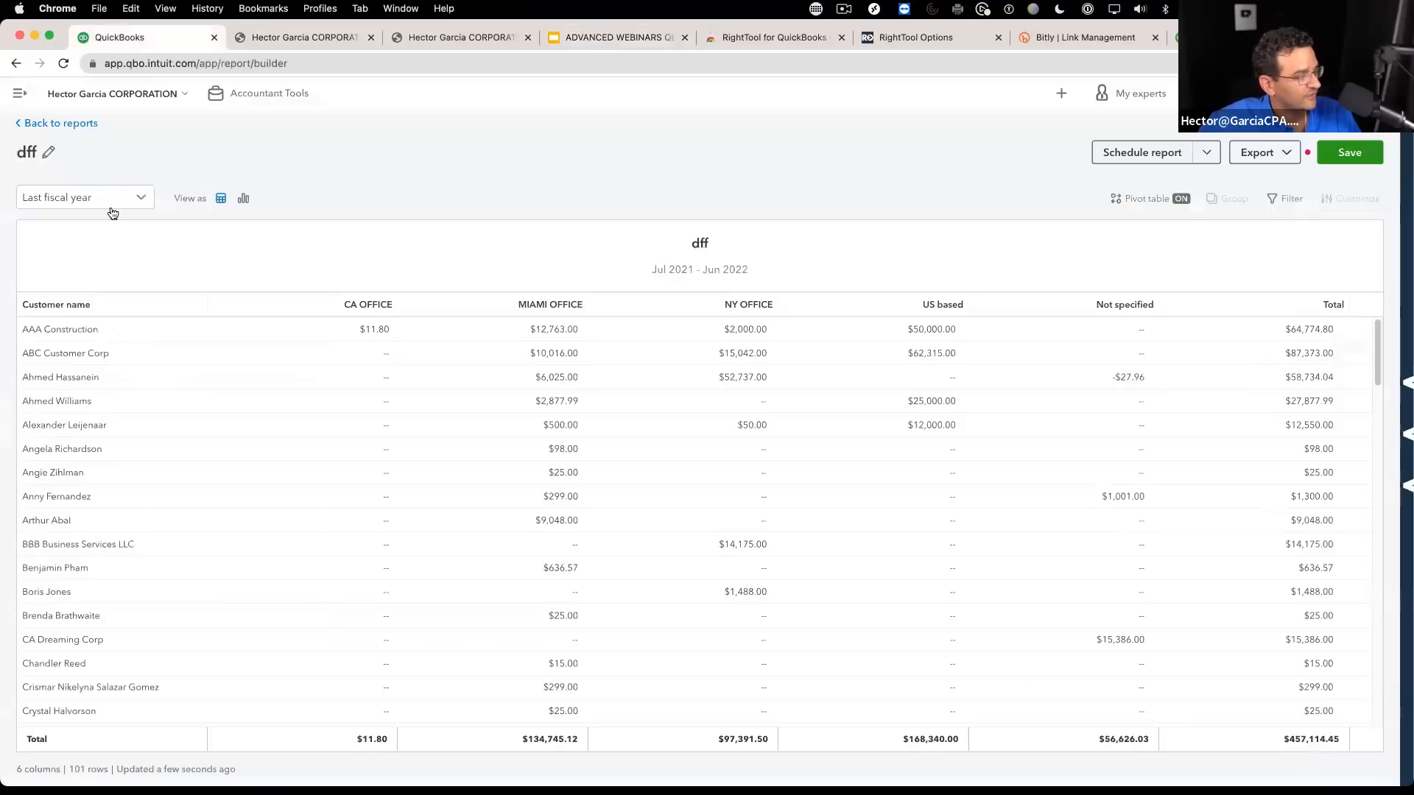
Step: Open the unpaid bills, start the online payment setup for the 2Checkout bill and examine which provider powers Bill Pay
left_click(19, 93)
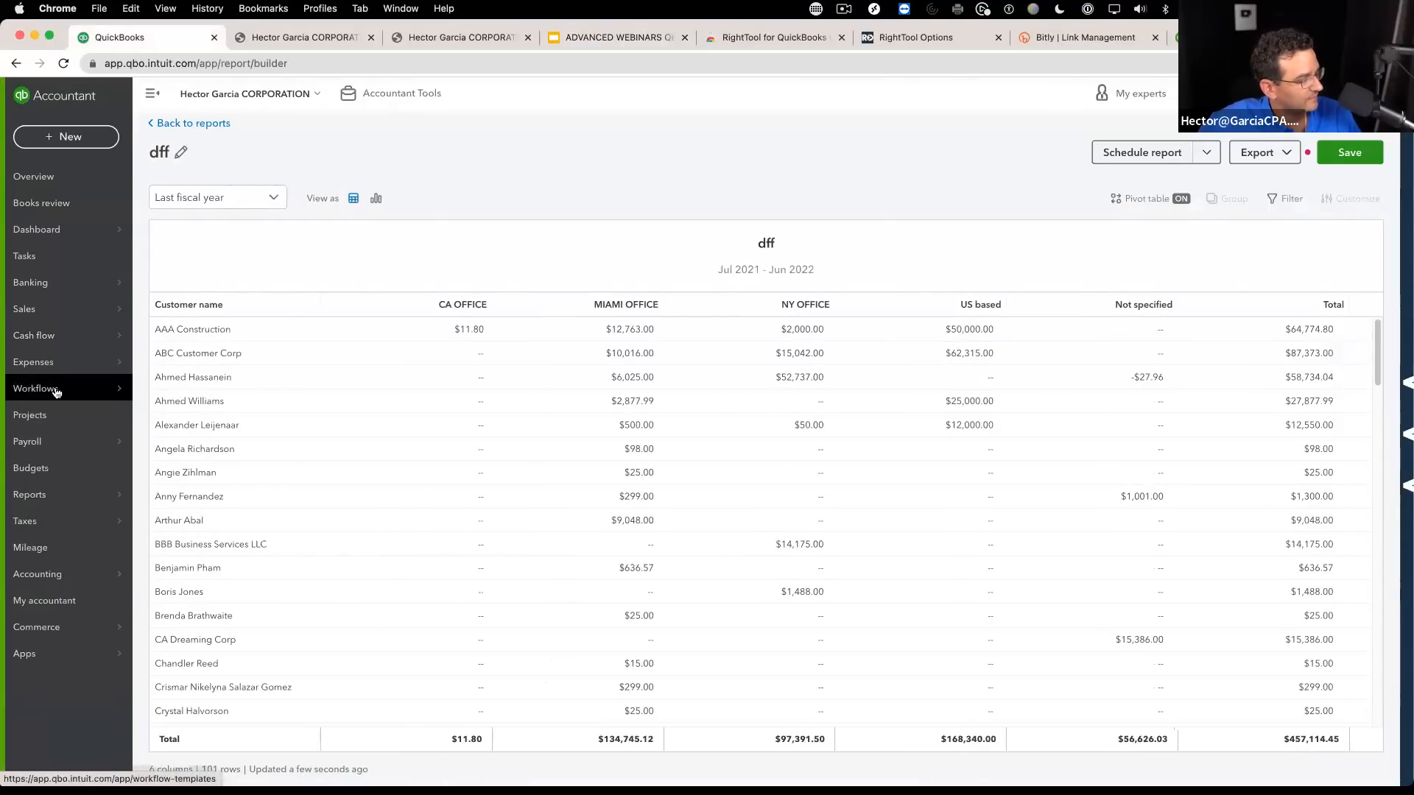
mouse_move(44, 361)
left_click(167, 410)
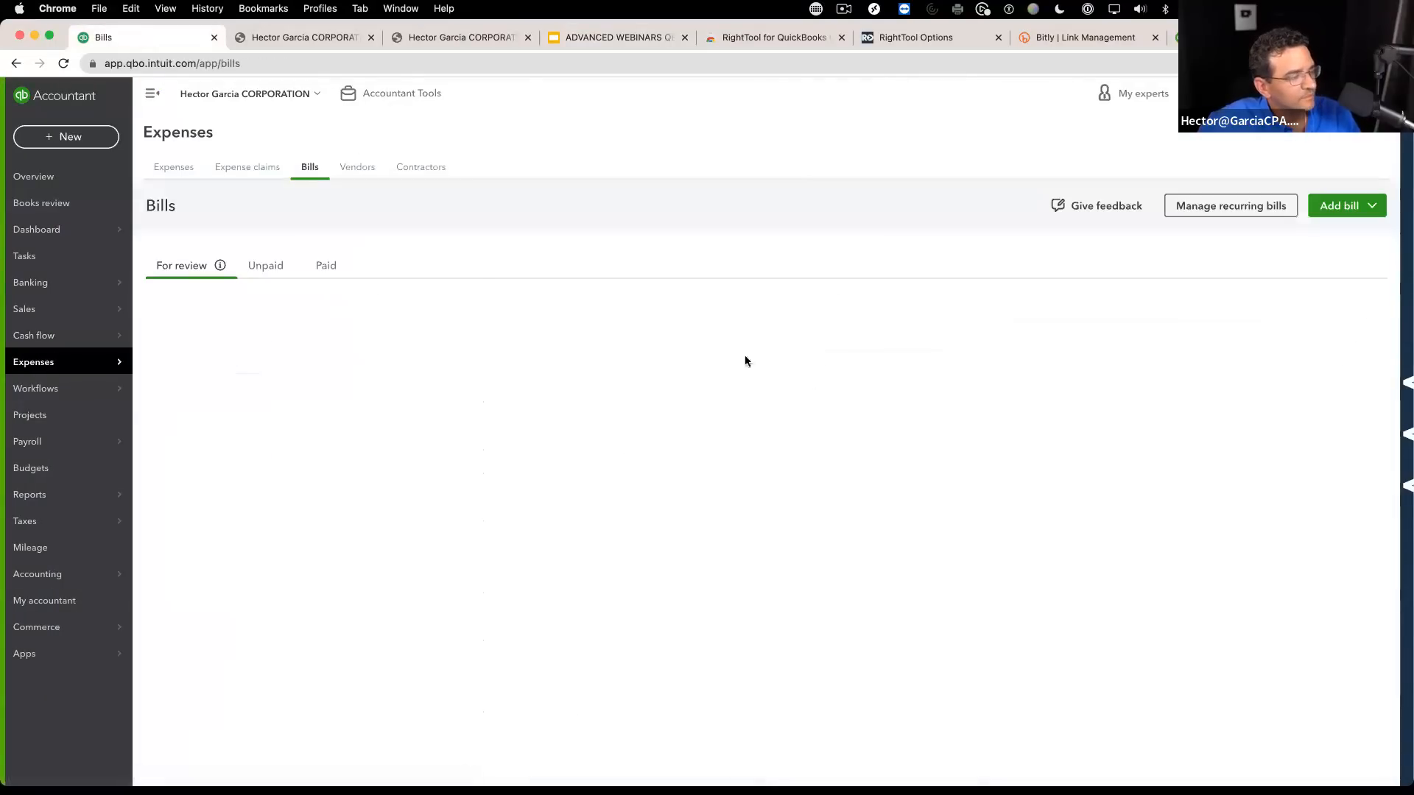
left_click(262, 268)
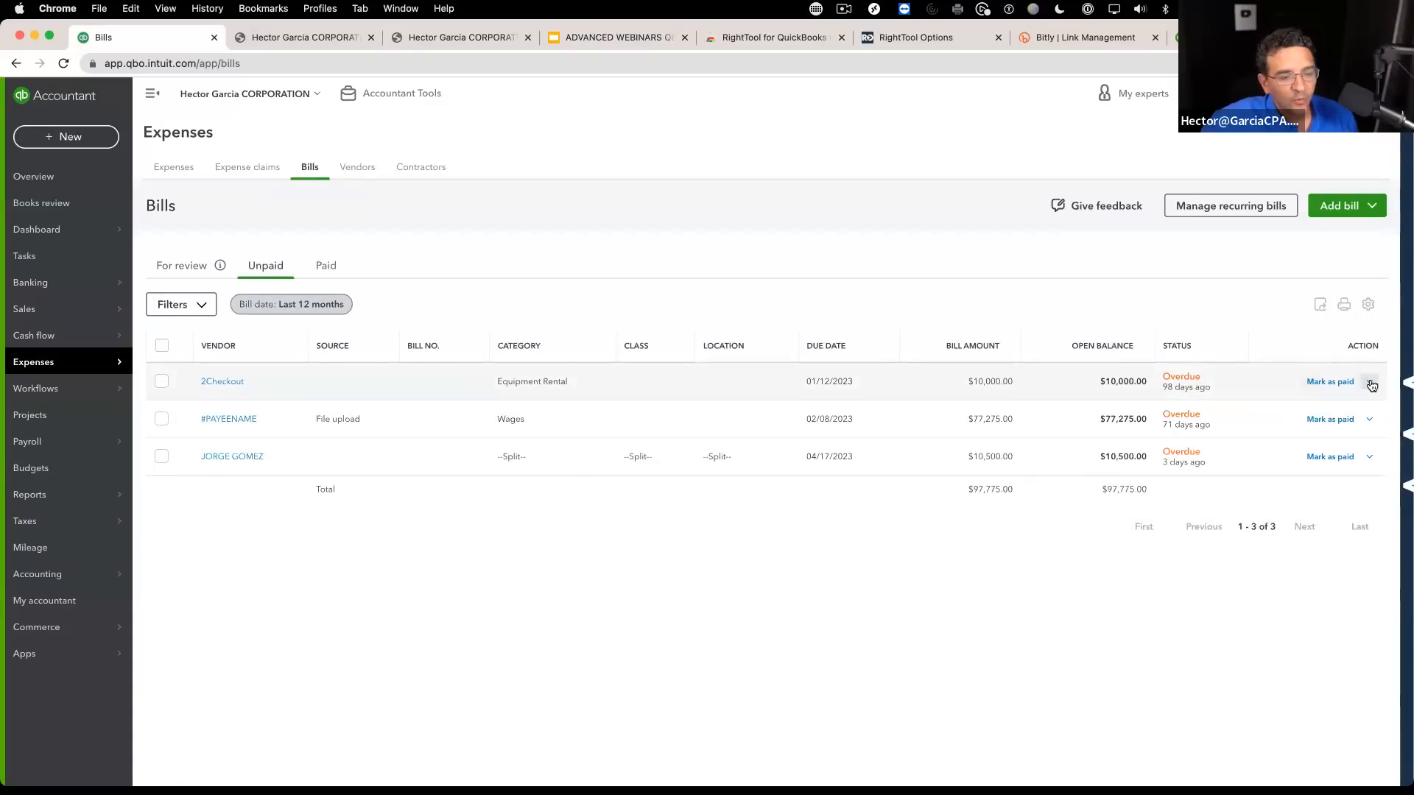
left_click(1370, 384)
left_click(1329, 412)
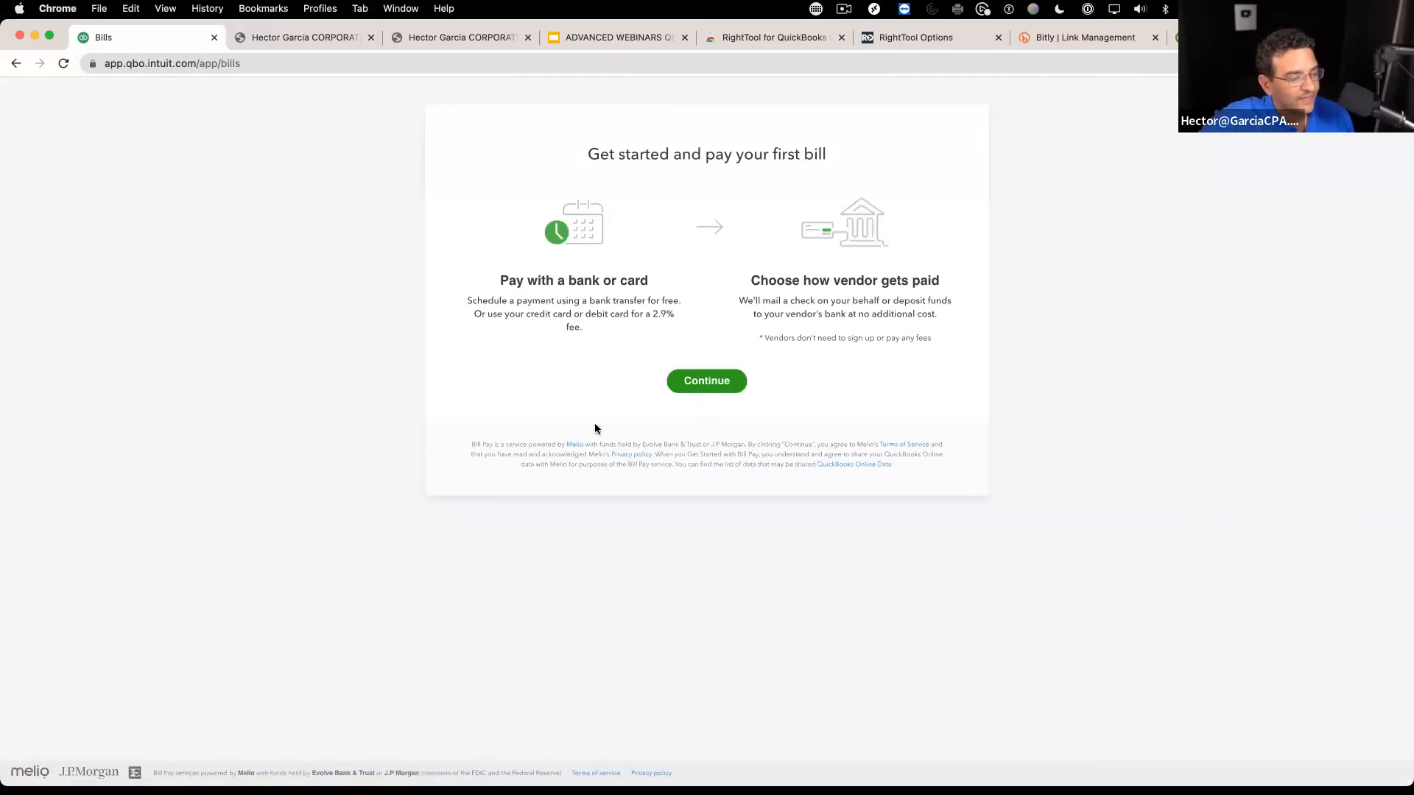
left_click_drag(549, 445, 598, 444)
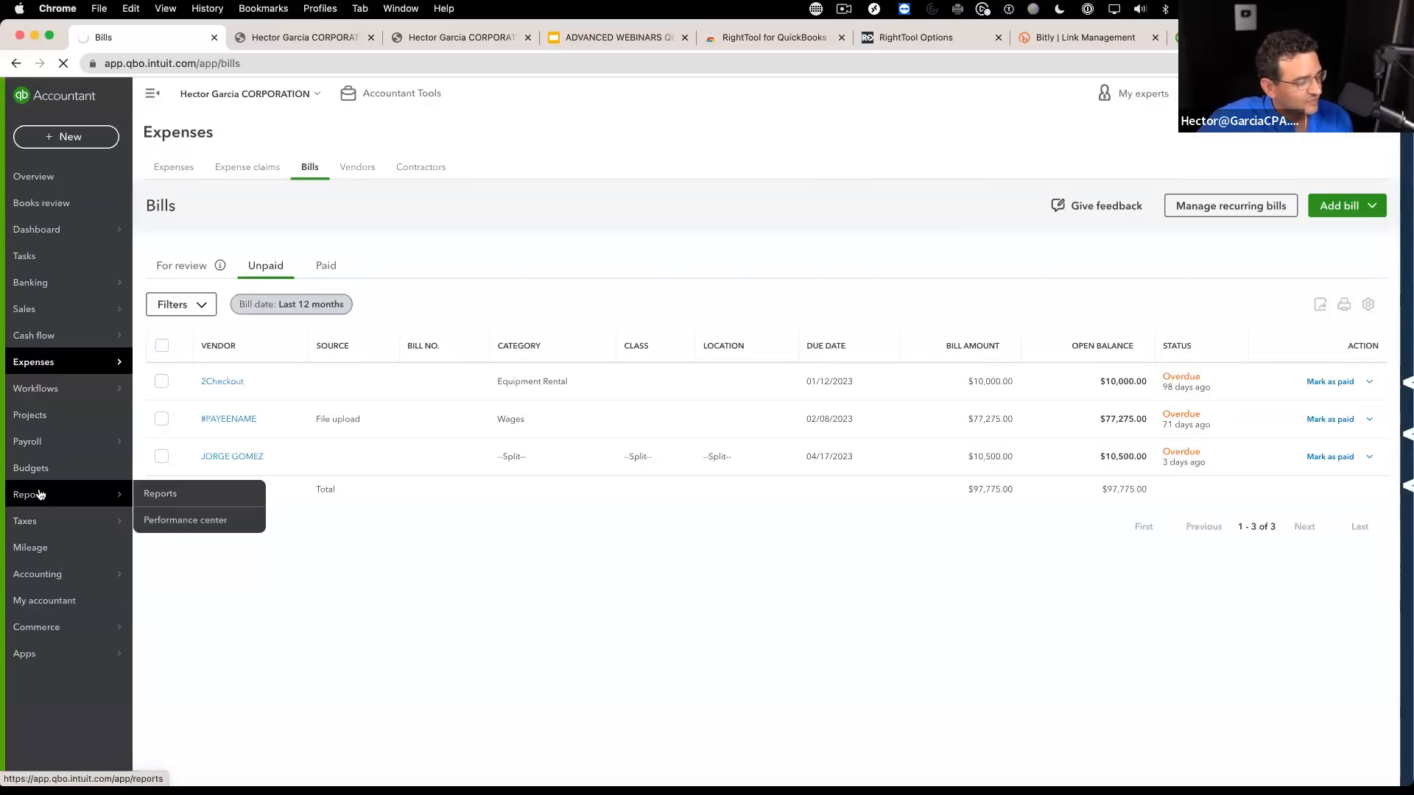
Step: Go to the standard reports list and open the Invoice Report from the Custom report builder section
left_click(156, 502)
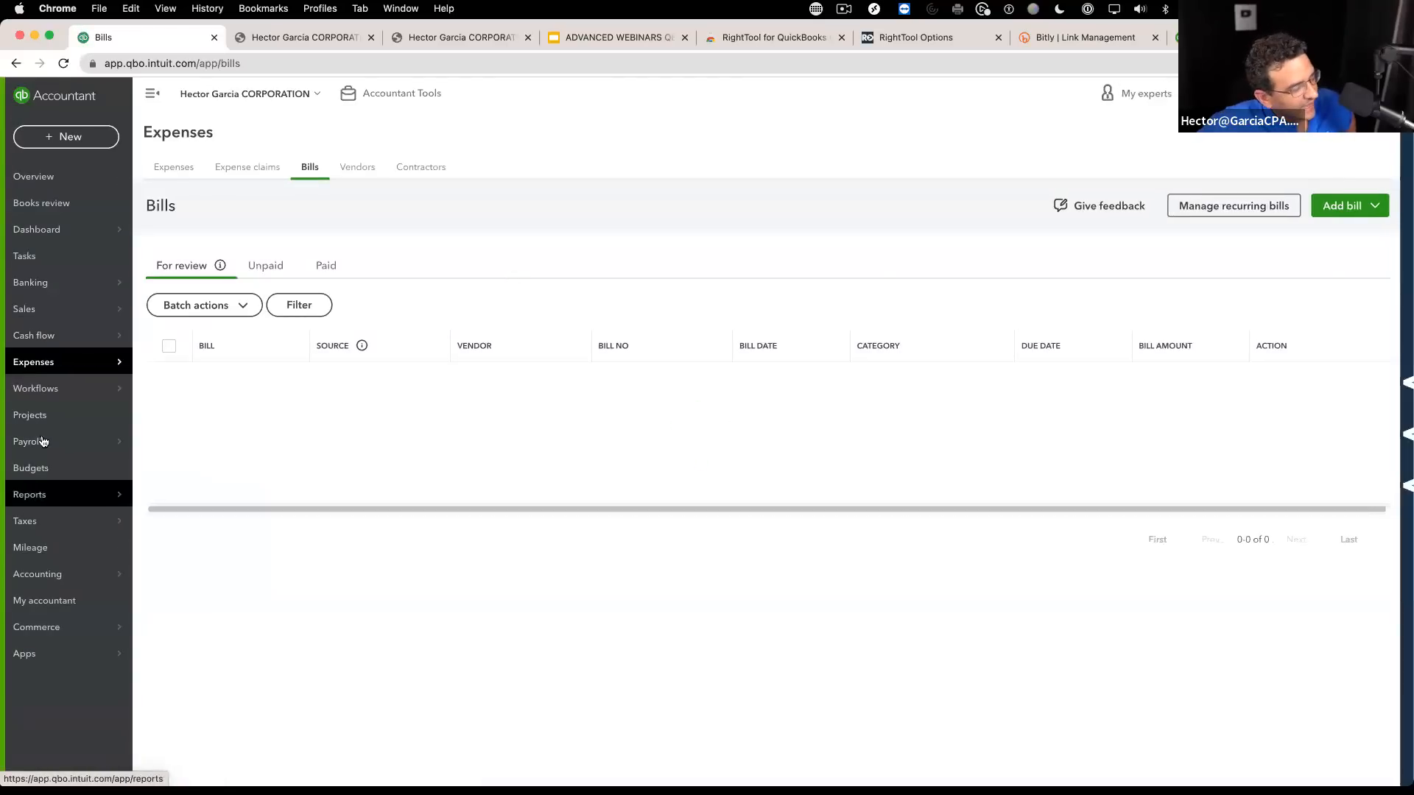
mouse_move(53, 501)
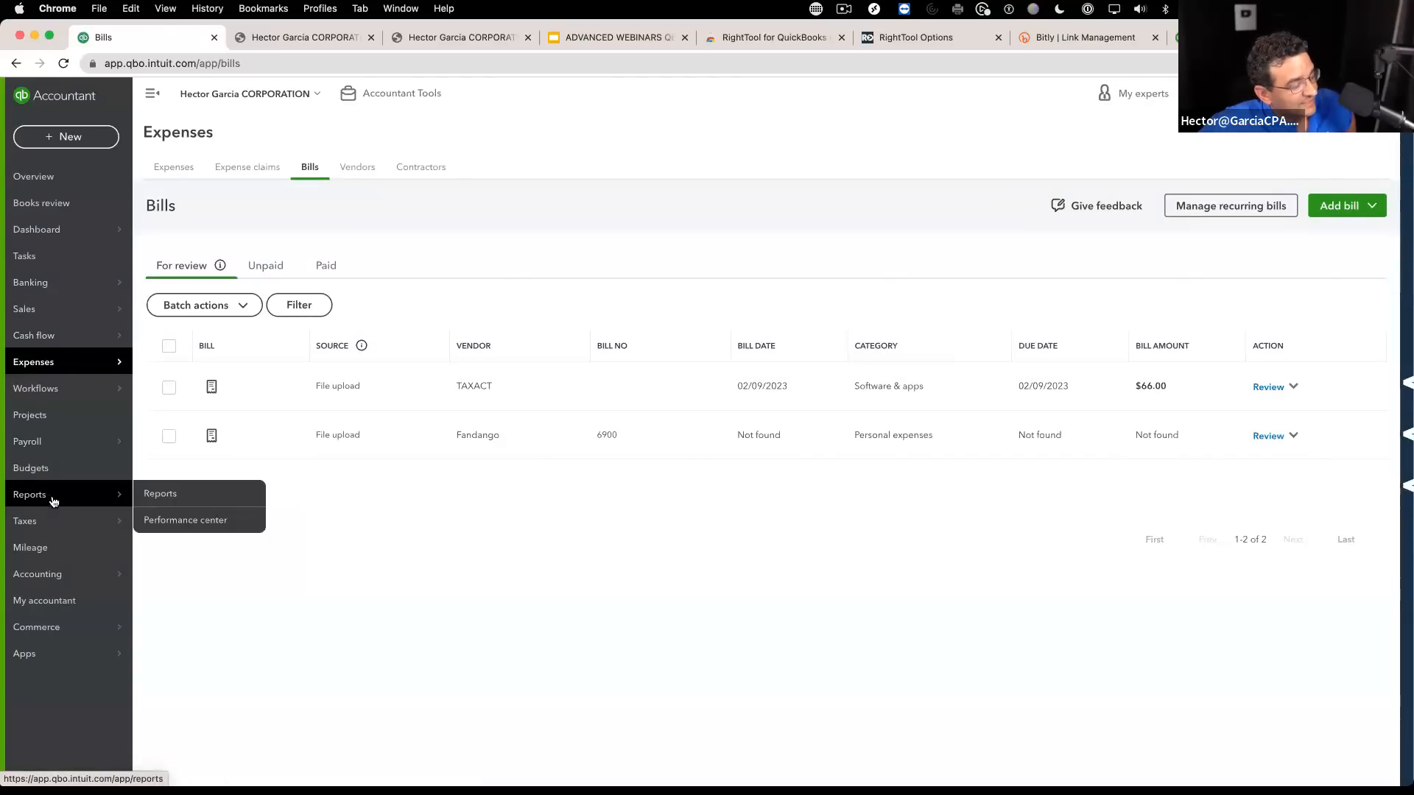
left_click(165, 495)
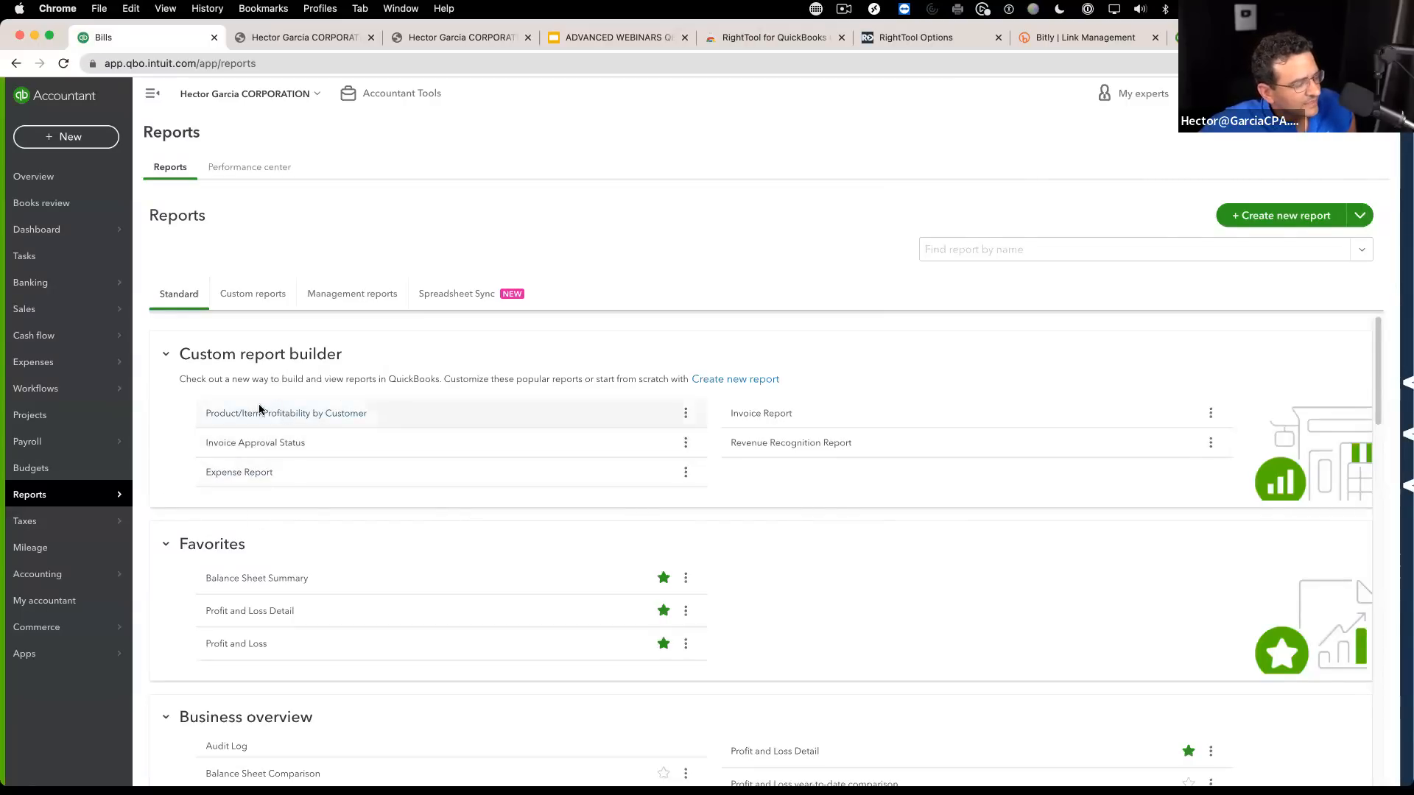
left_click(766, 414)
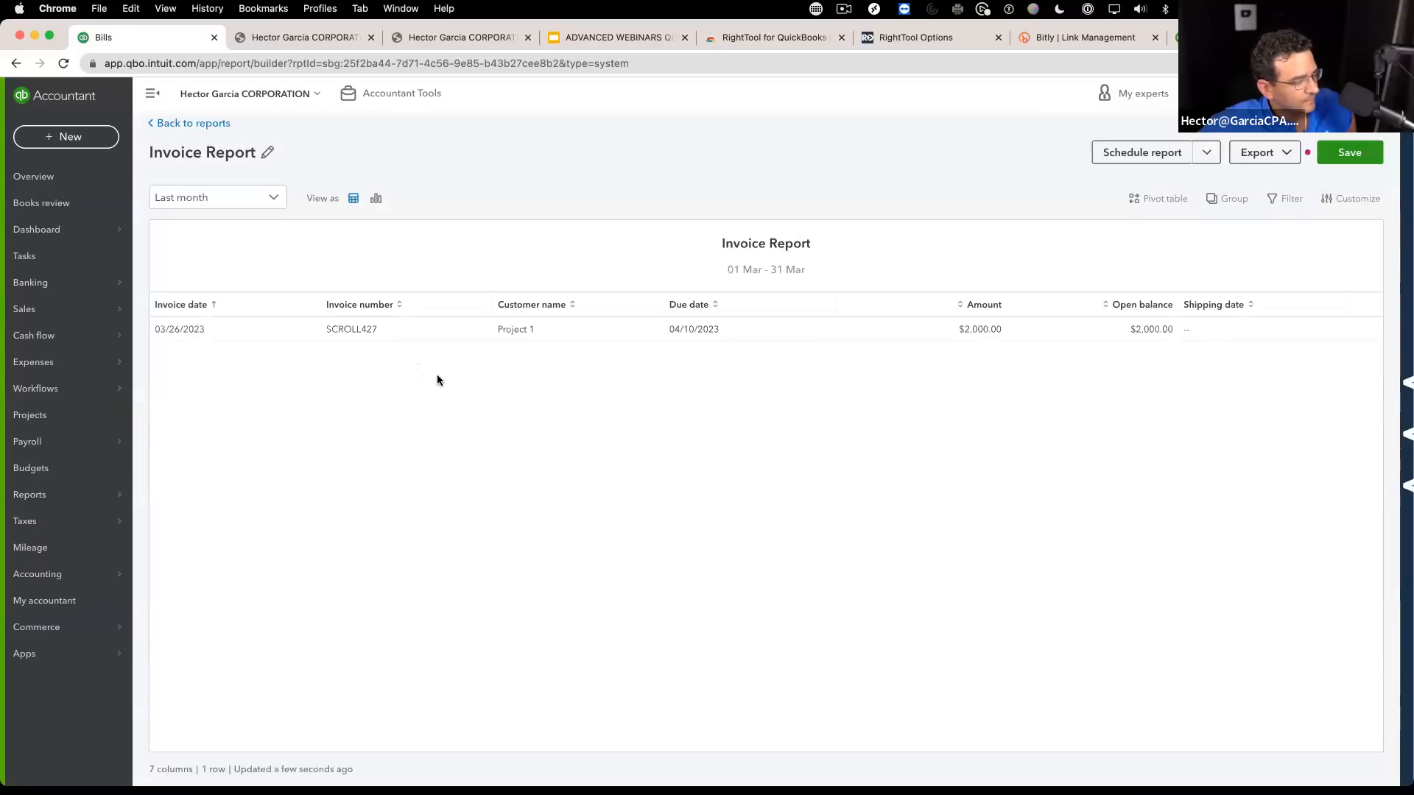
Step: Set the Invoice Report's period to Last fiscal year and look over the listed invoices
left_click(266, 199)
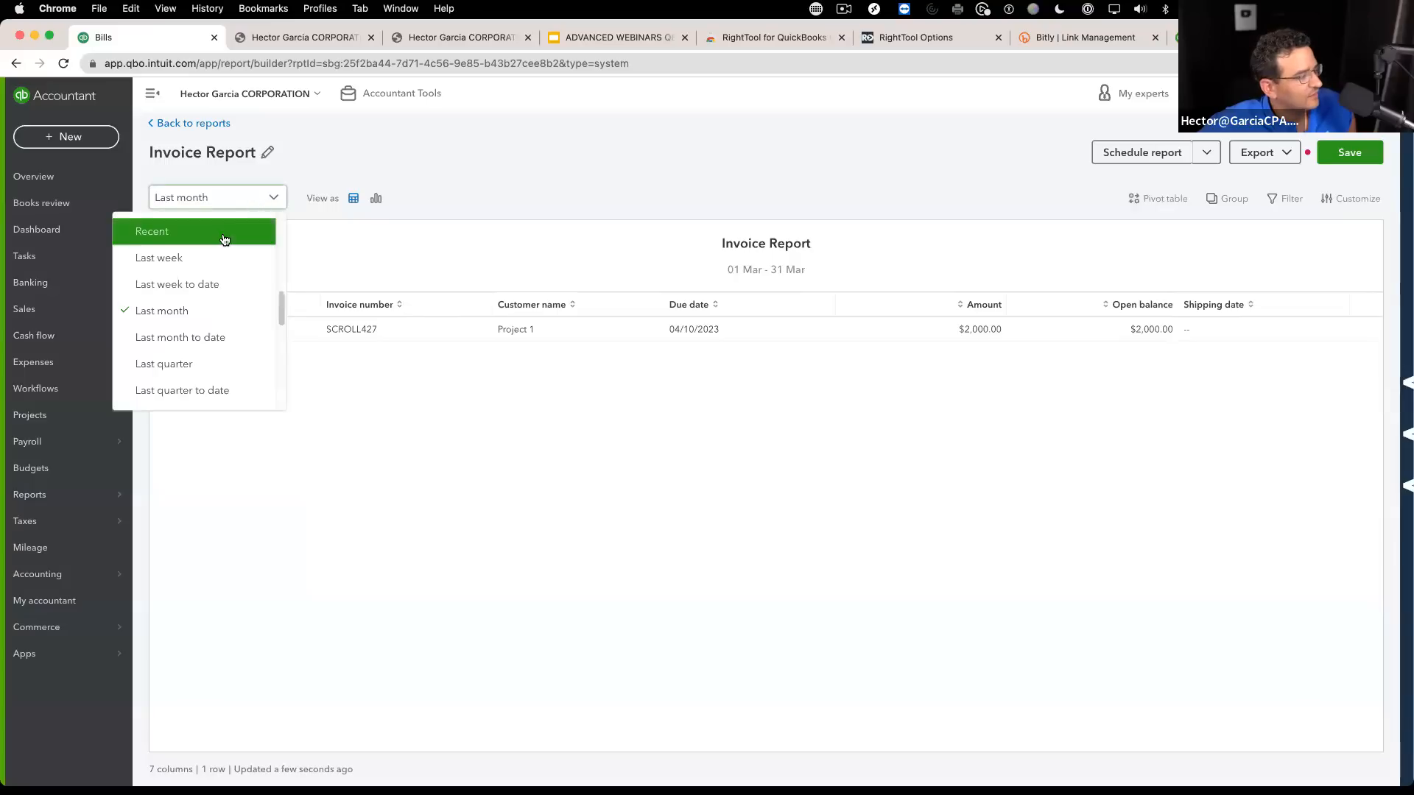
scroll(193, 370, "down", 5)
left_click(191, 357)
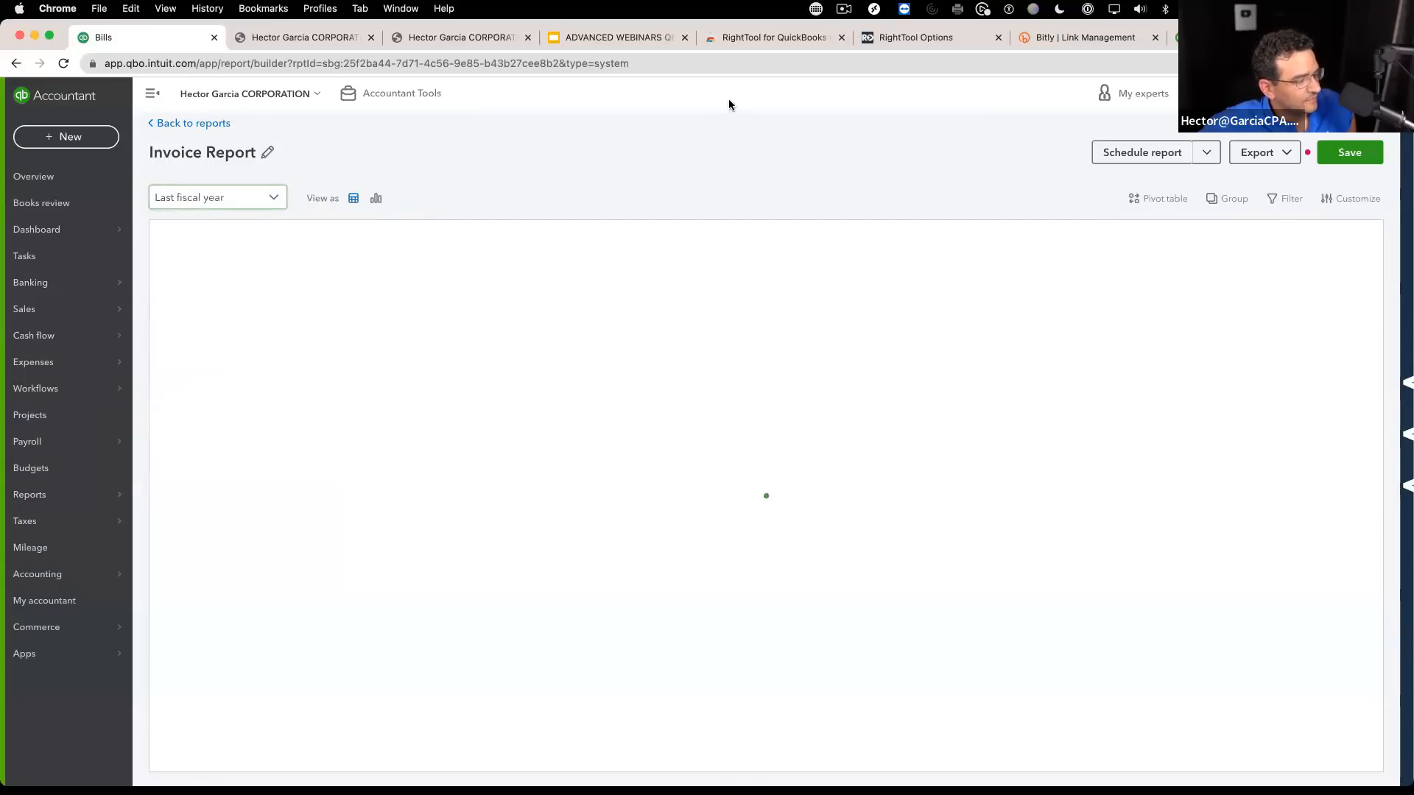
scroll(842, 506, "down", 3)
scroll(841, 506, "up", 4)
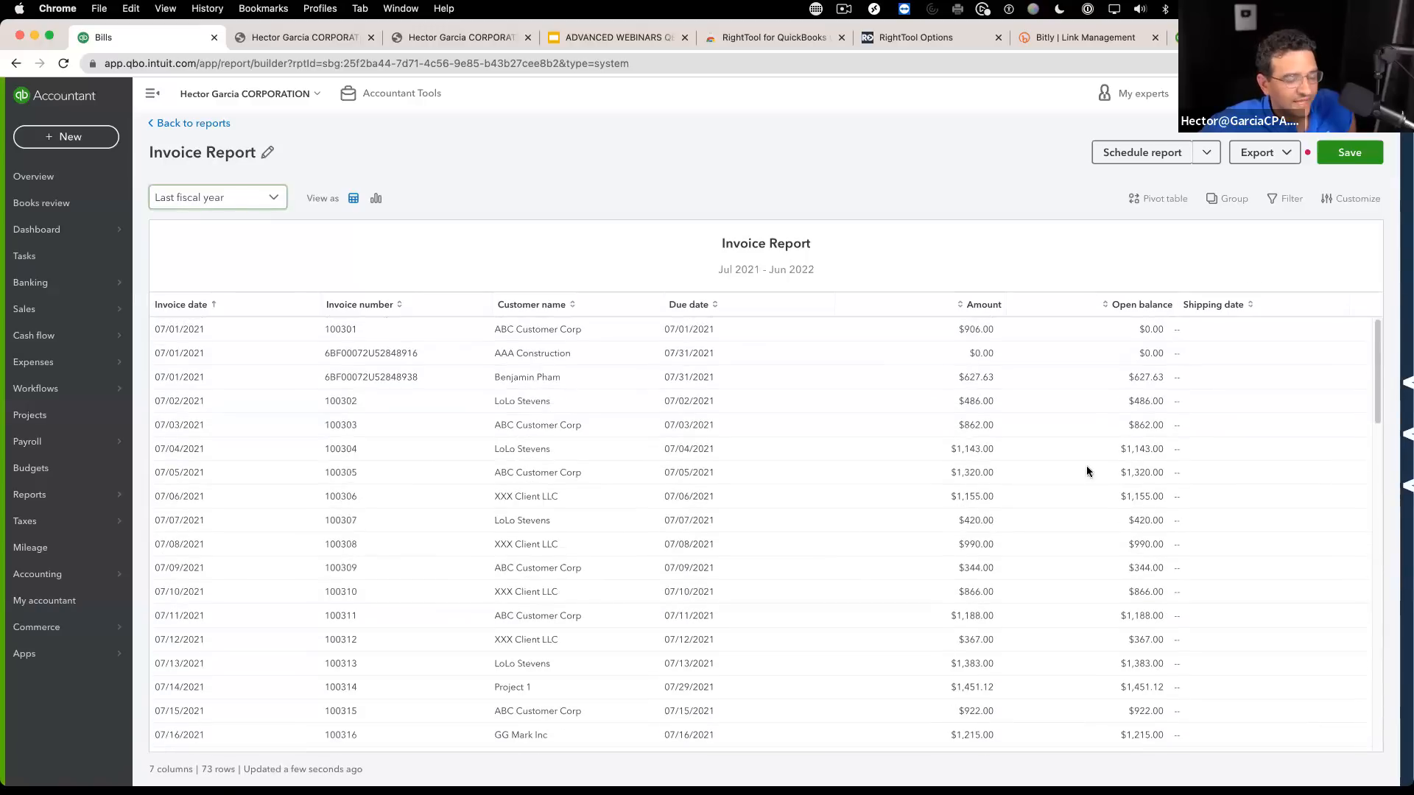
Step: Customize the Invoice Report by searching the columns for "ship" and adding the invoice's Shipping city and Shipping state
left_click(1352, 199)
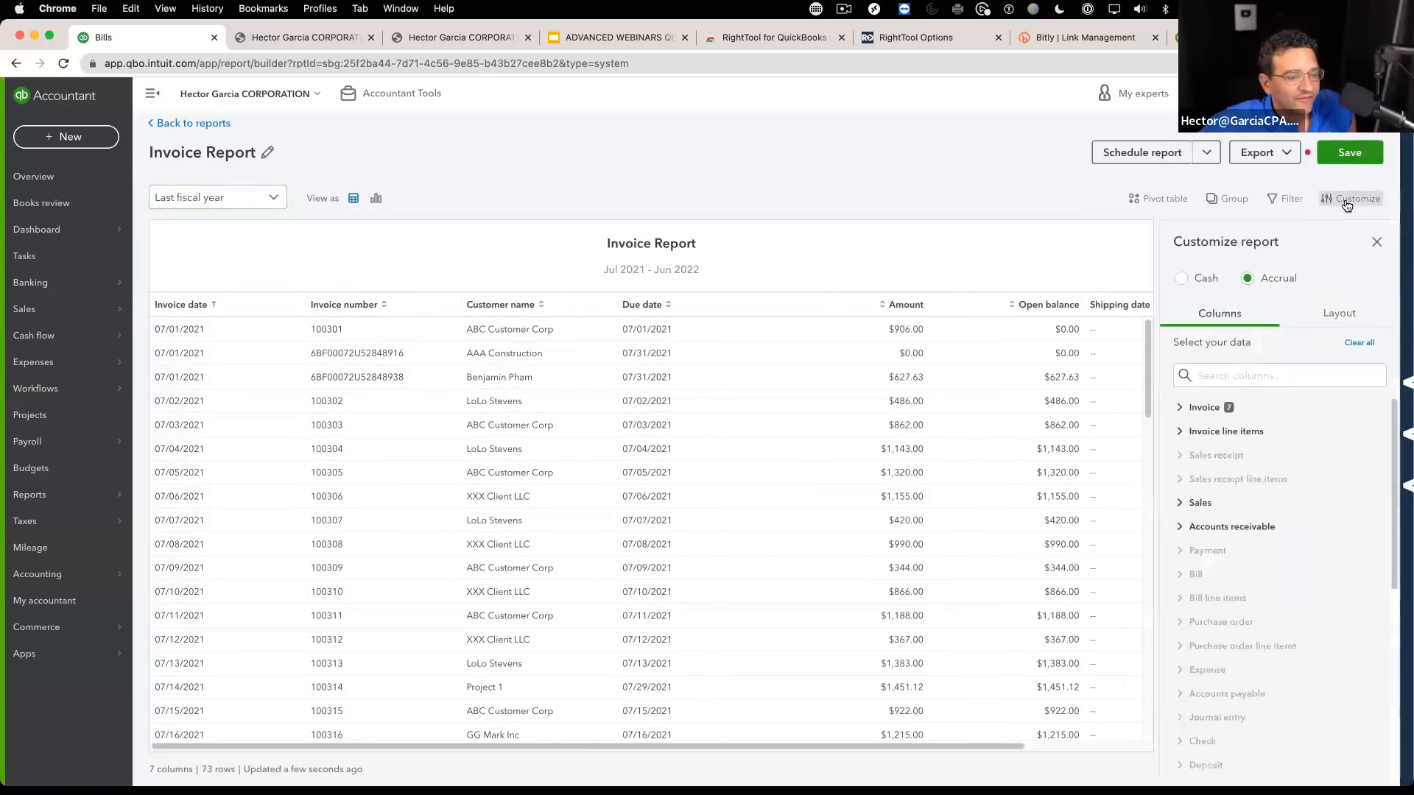
left_click(1222, 377)
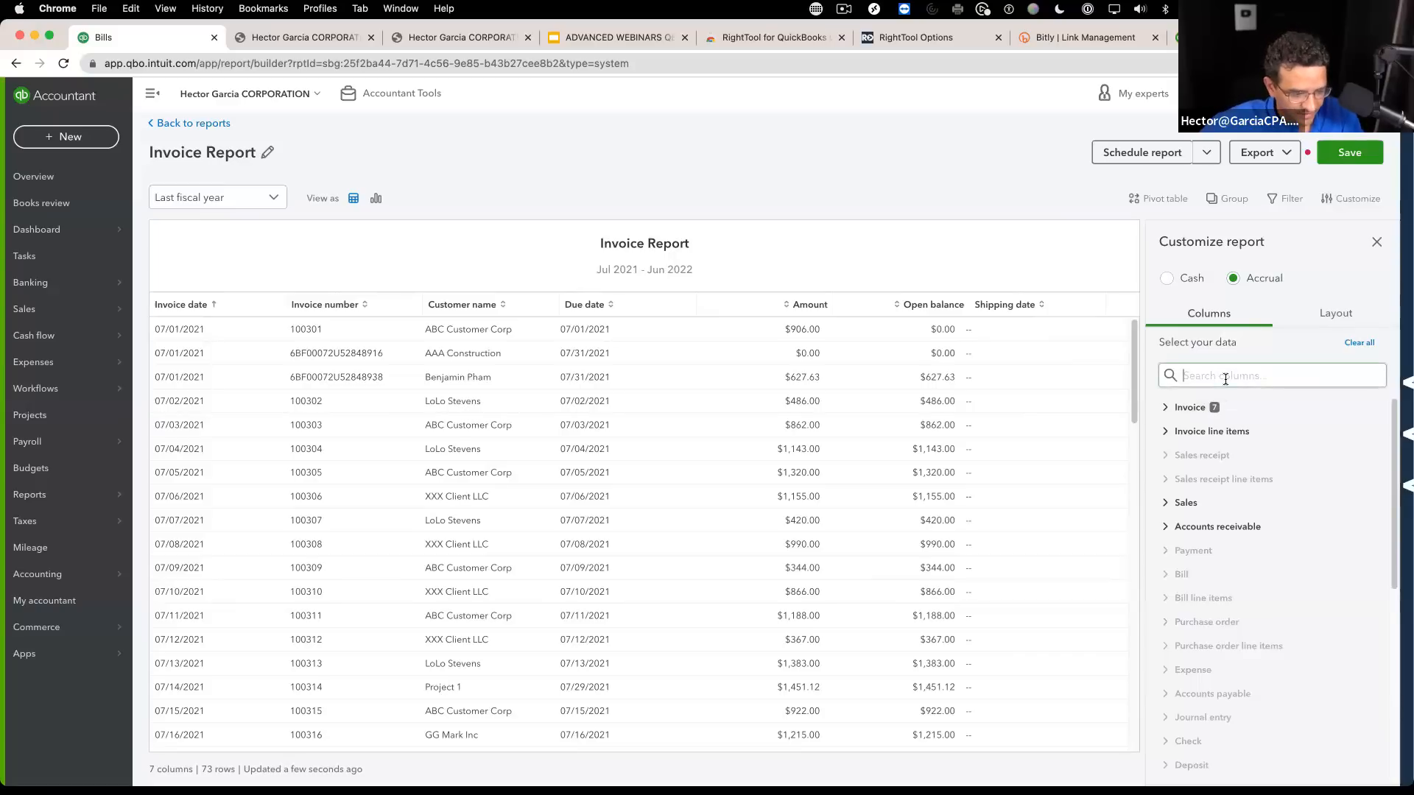
type("ship")
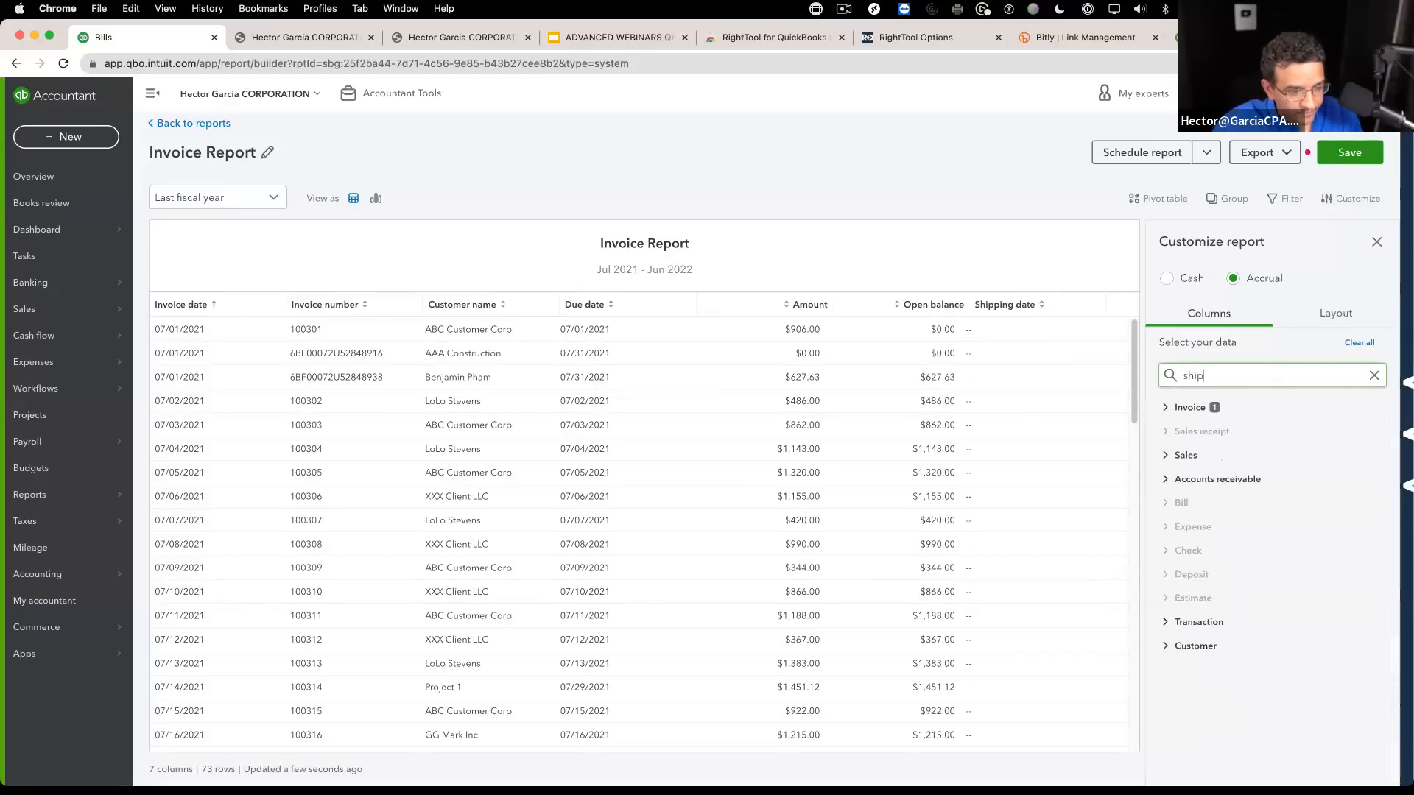
left_click(1184, 410)
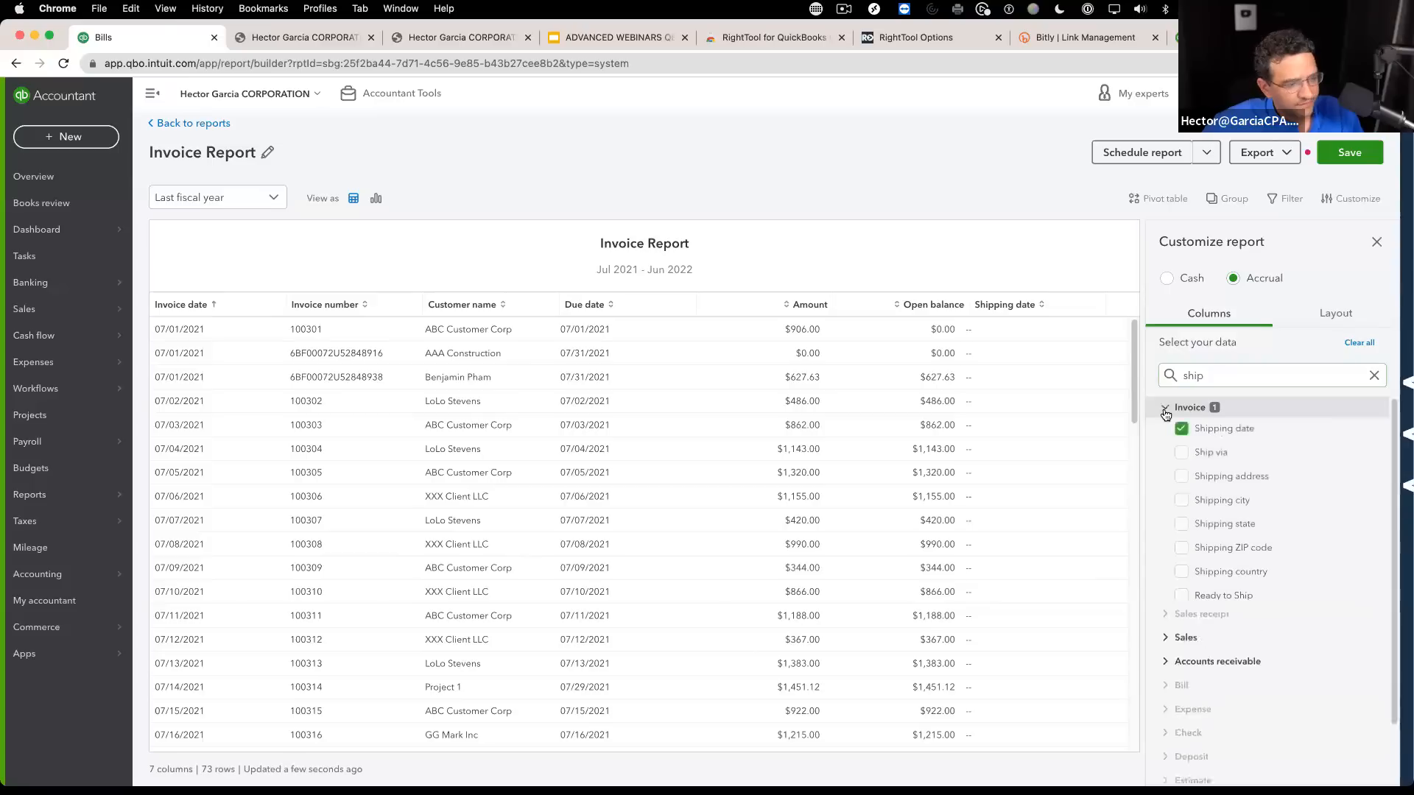
left_click(1180, 502)
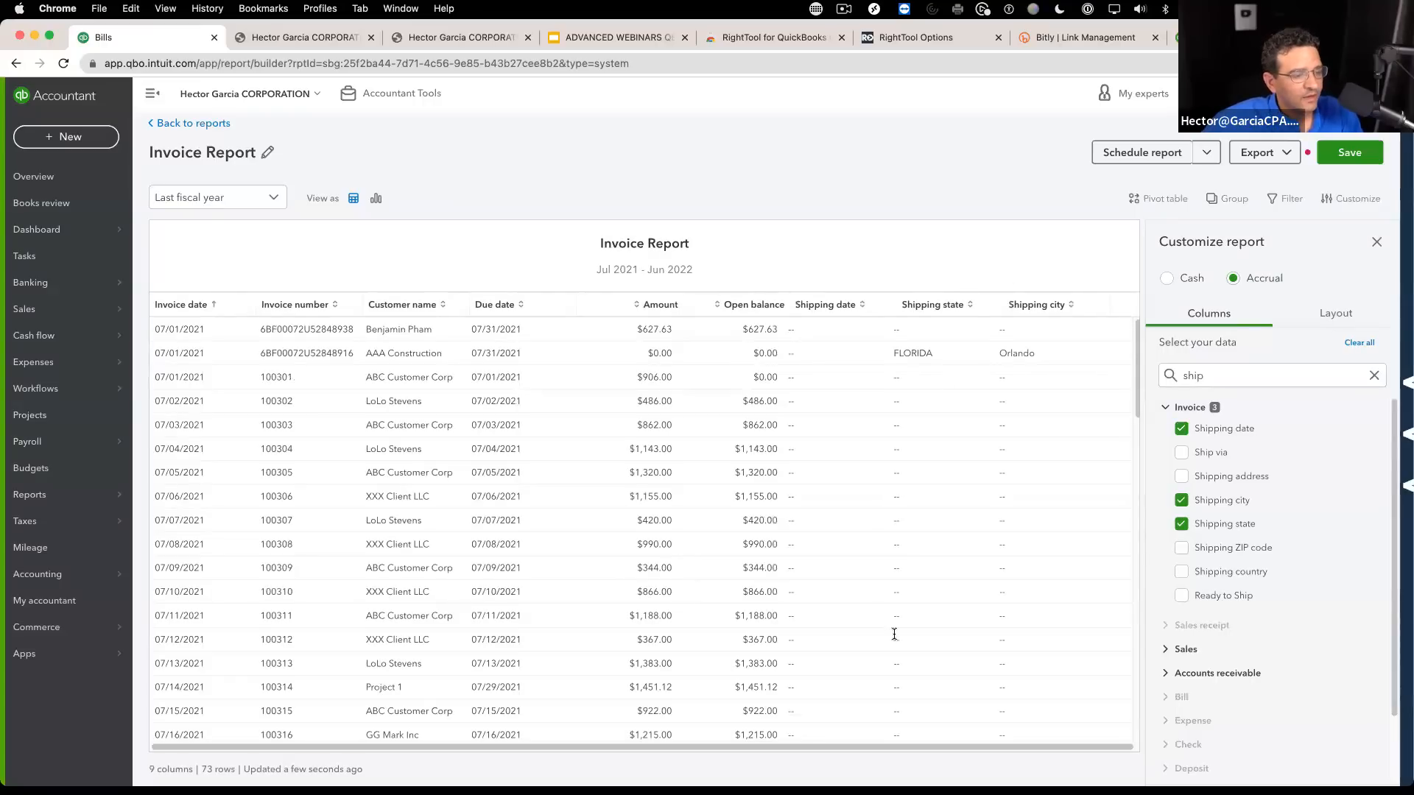
Step: Check the shipping columns across the report, open the invoice in its first row and enter a full shipping address
scroll(997, 575, "down", 10)
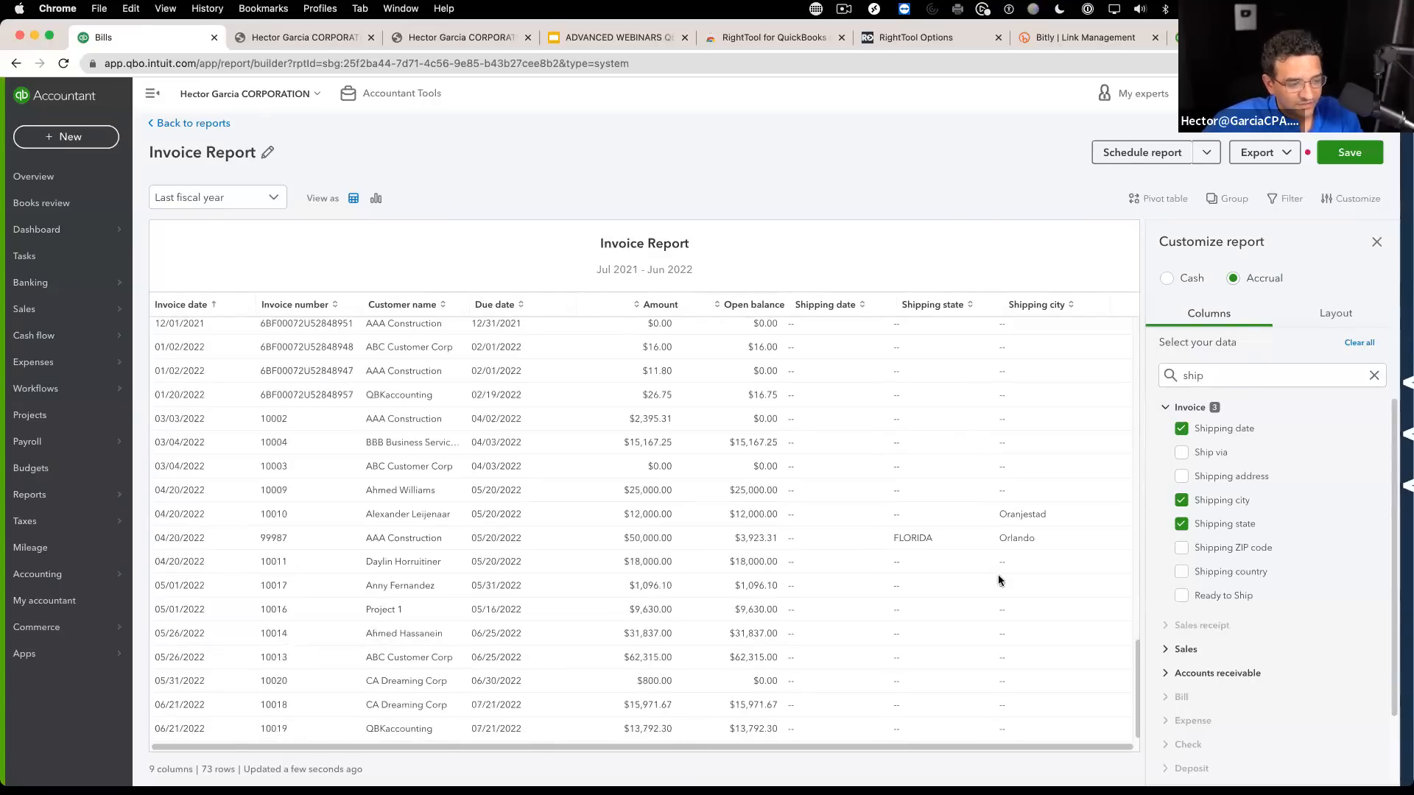
scroll(1017, 560, "up", 10)
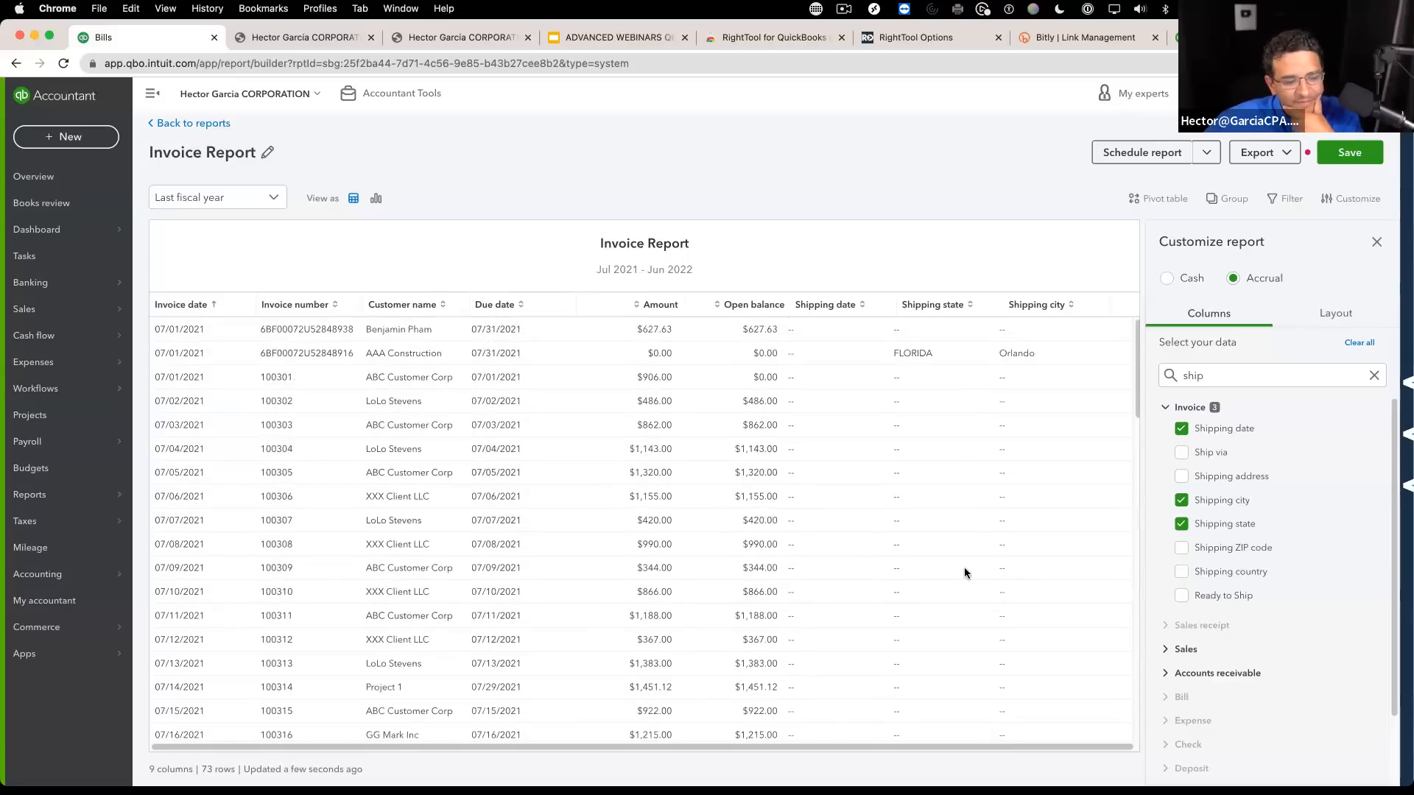
scroll(969, 566, "down", 10)
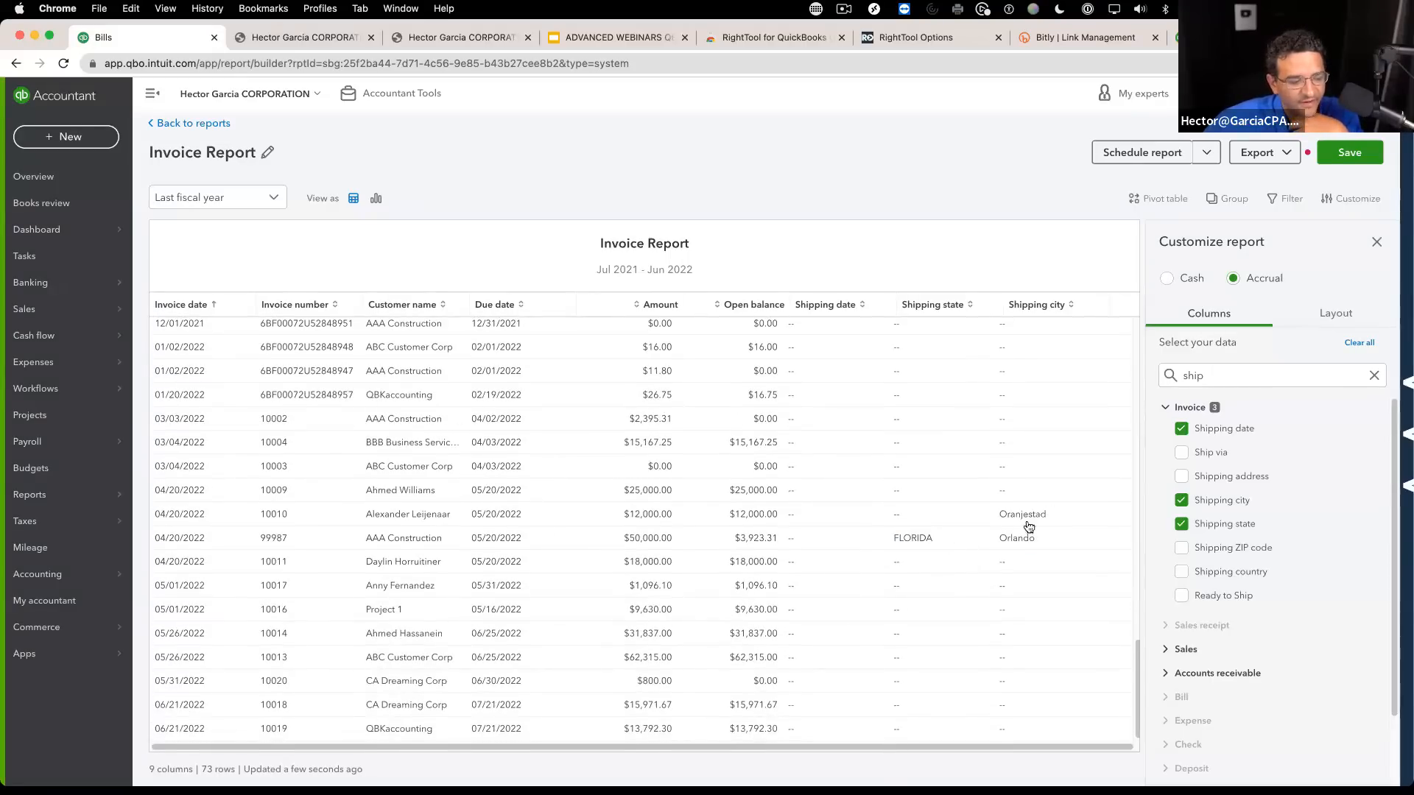
scroll(935, 538, "up", 10)
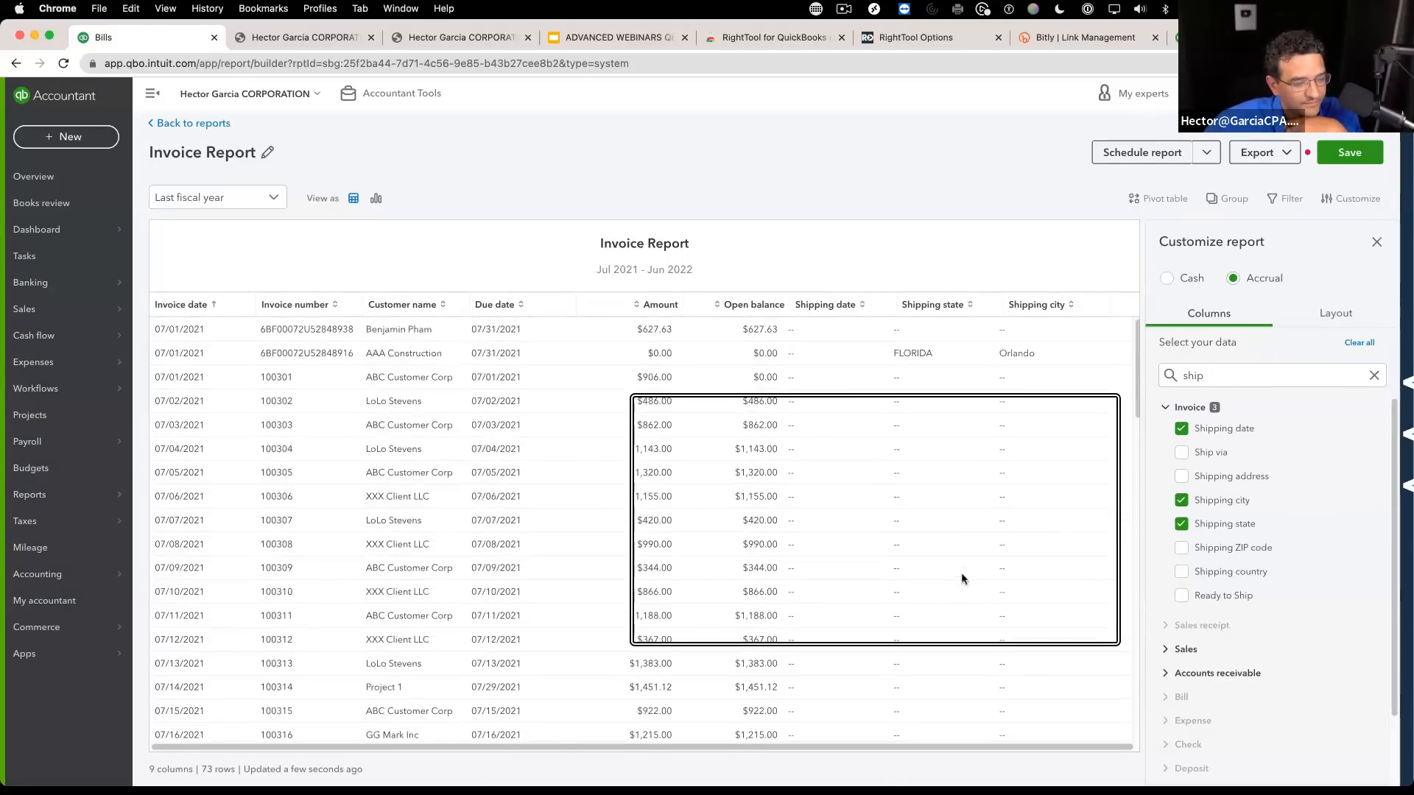
left_click(402, 329)
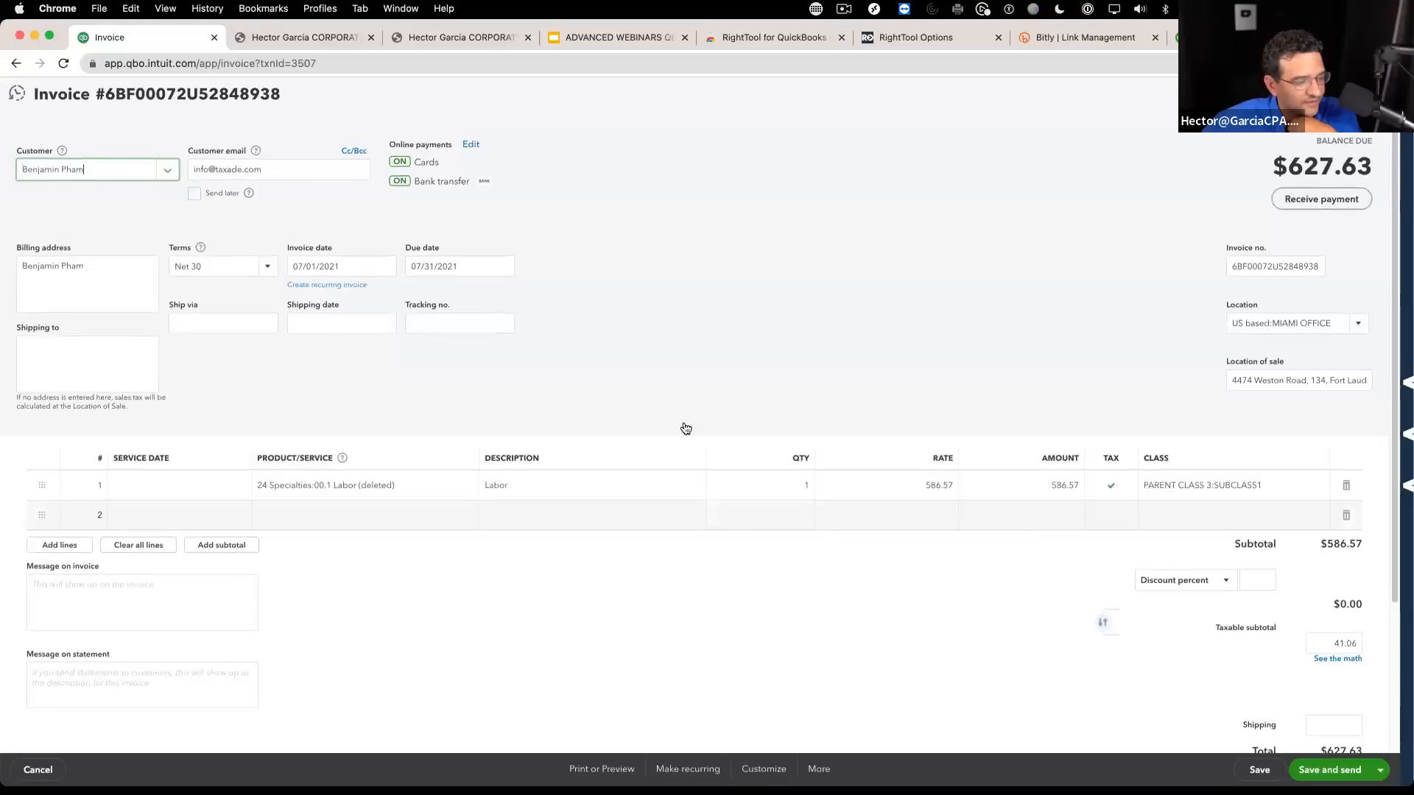
left_click(75, 360)
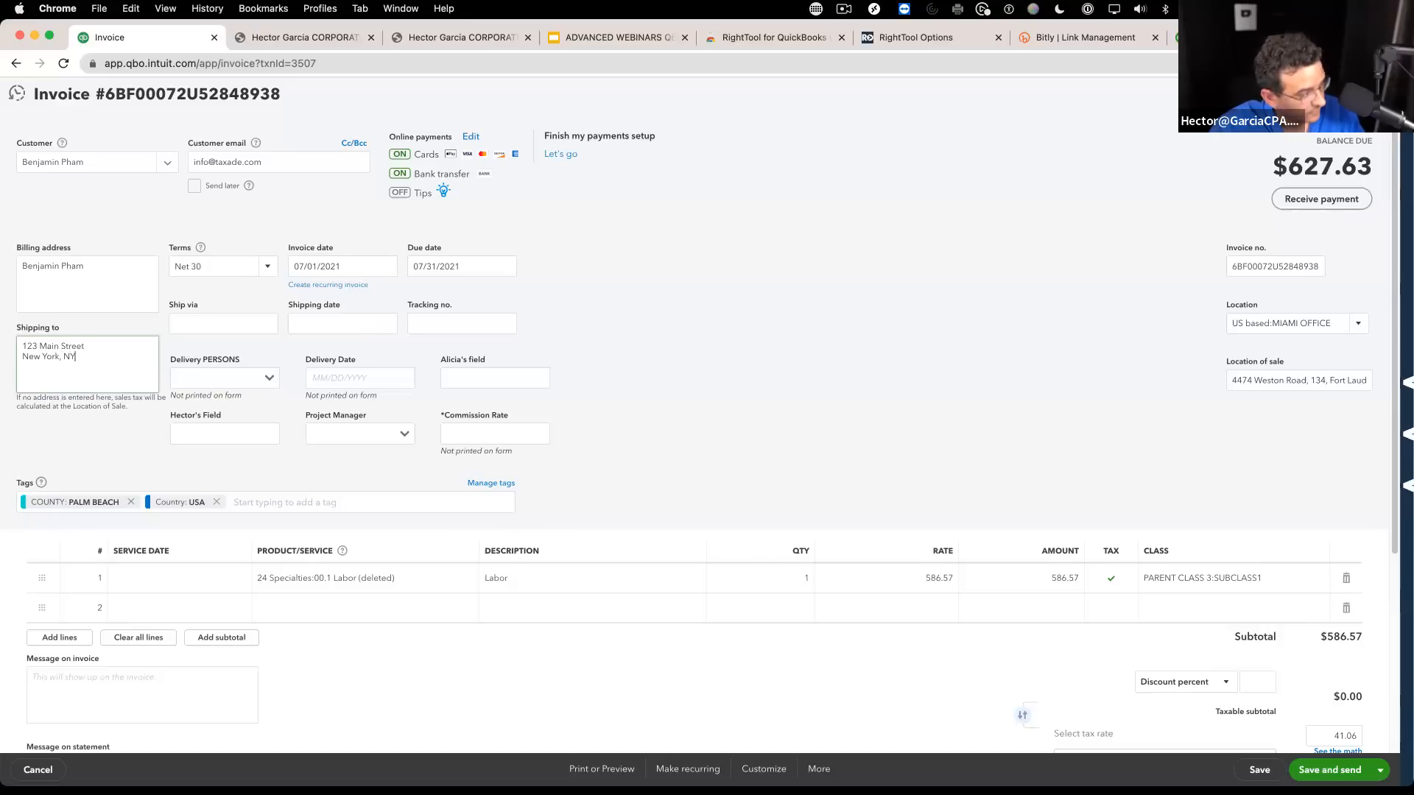
type("10001")
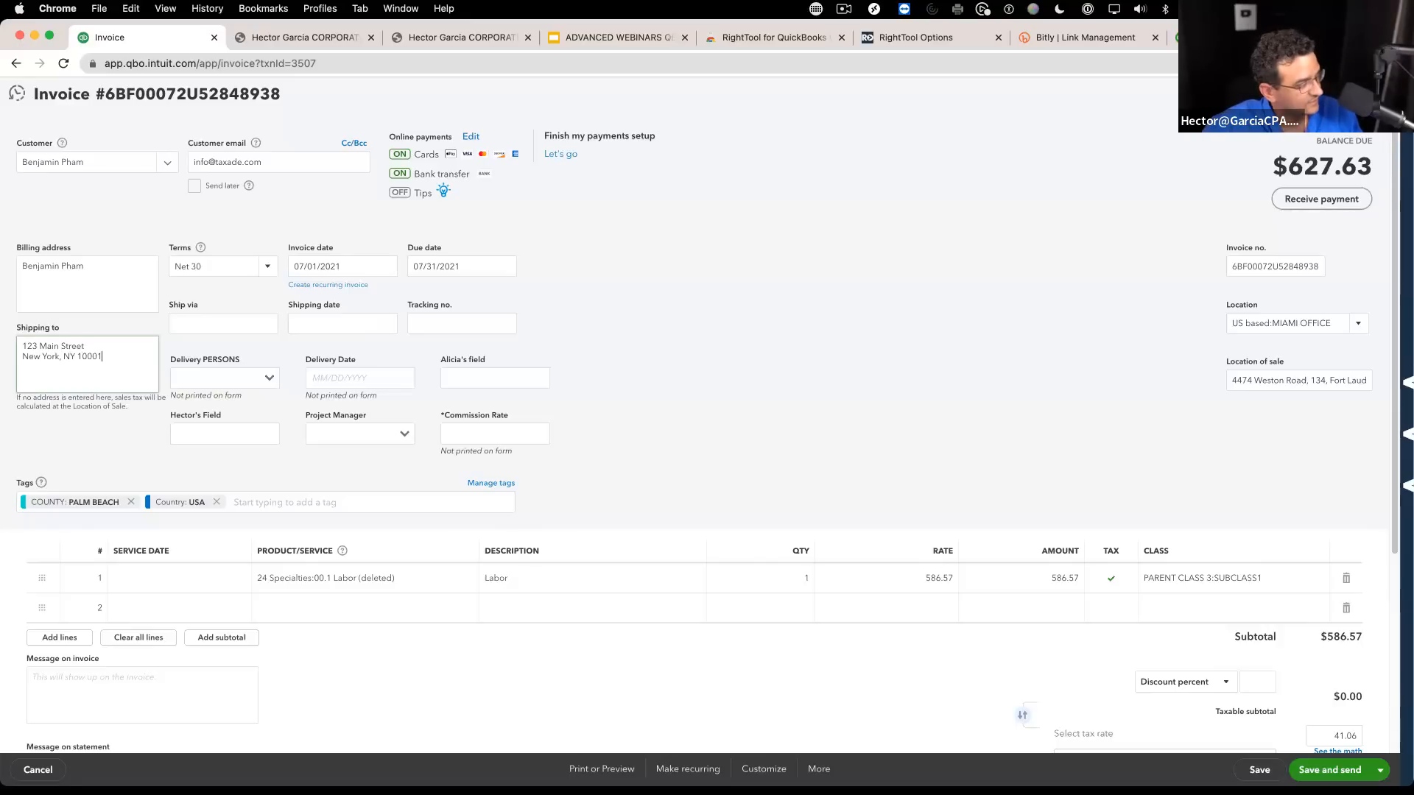
Step: Copy the customer's name from the billing address to a new first line of the shipping address, and save and close the invoice
triple_click(94, 265)
key("super+c")
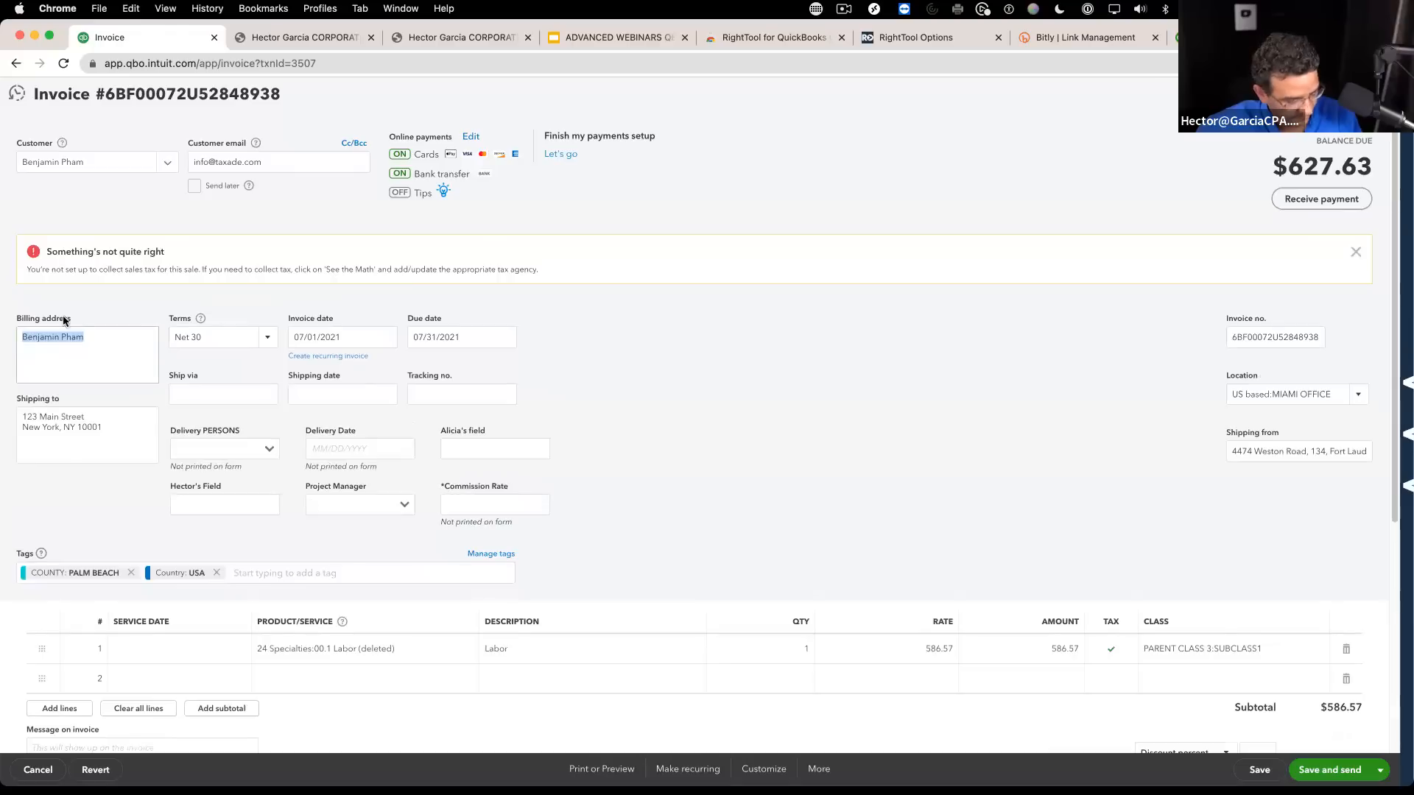
left_click(22, 417)
key("Return")
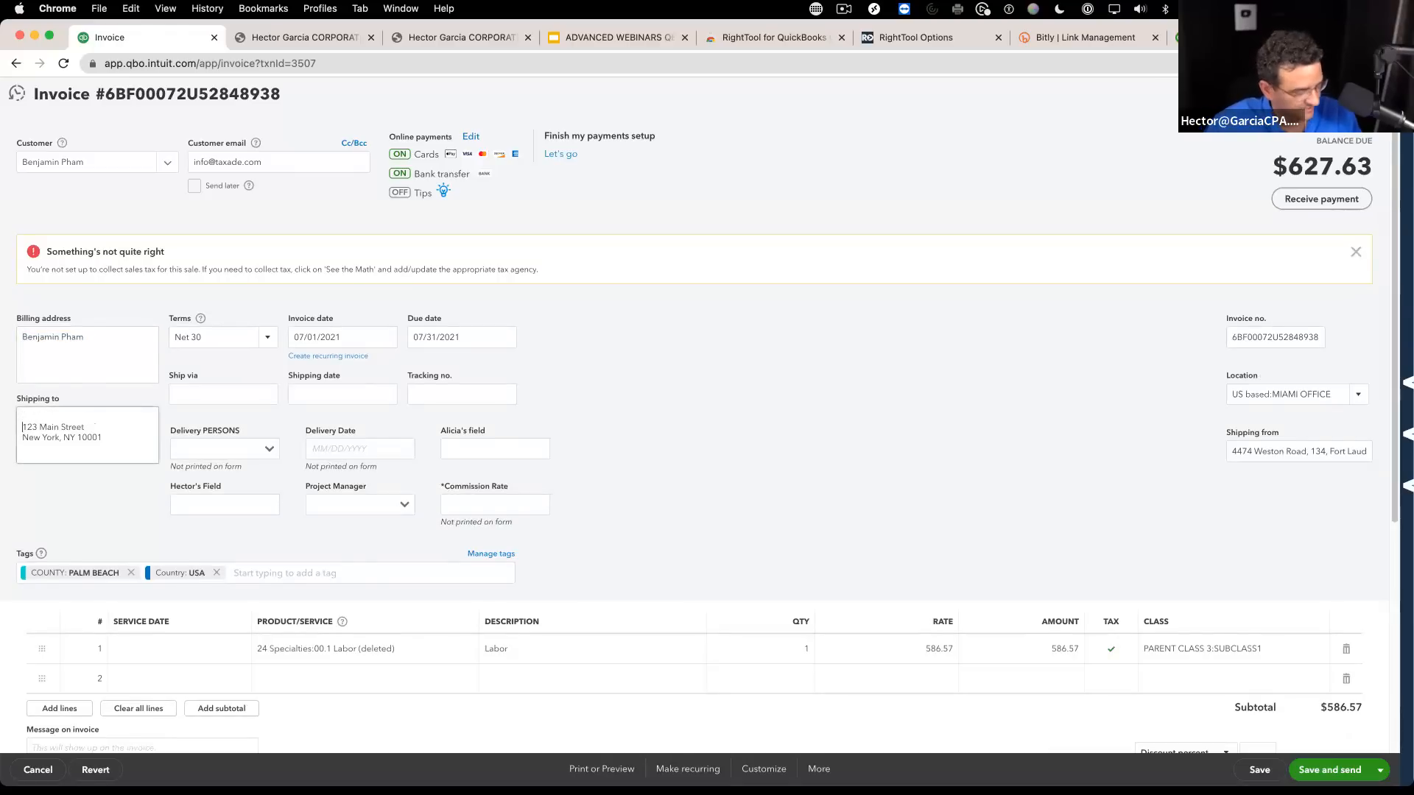
key("super+v")
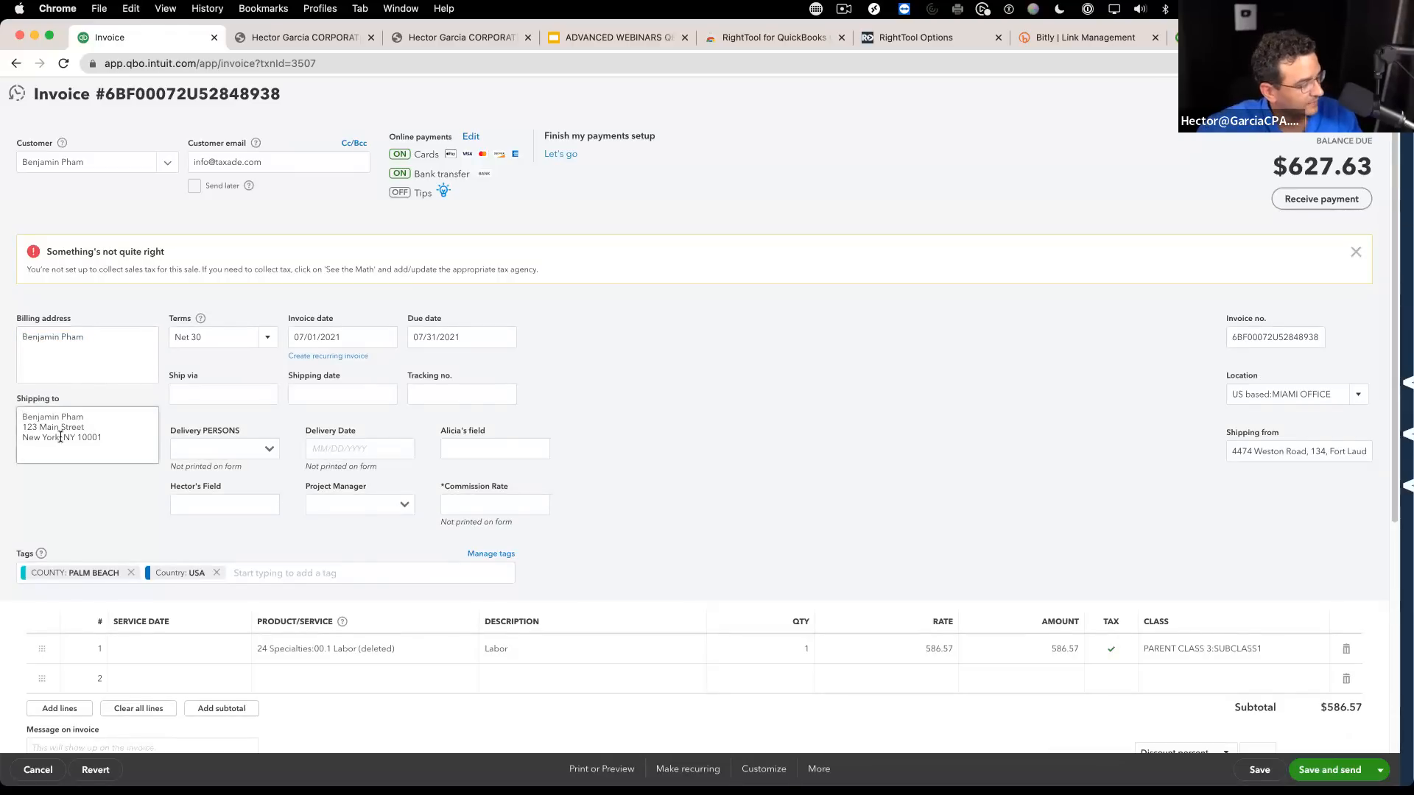
left_click(1256, 768)
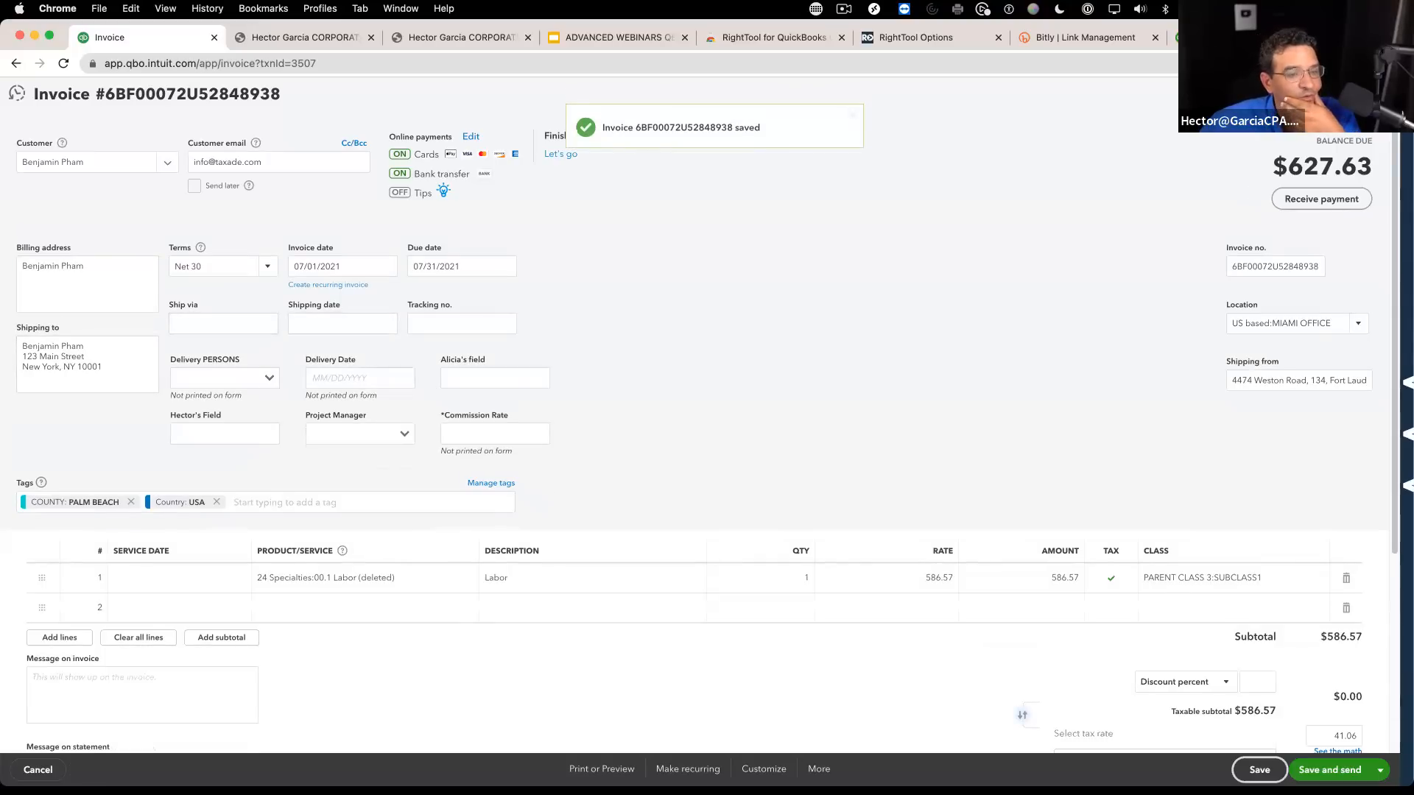
left_click(1372, 93)
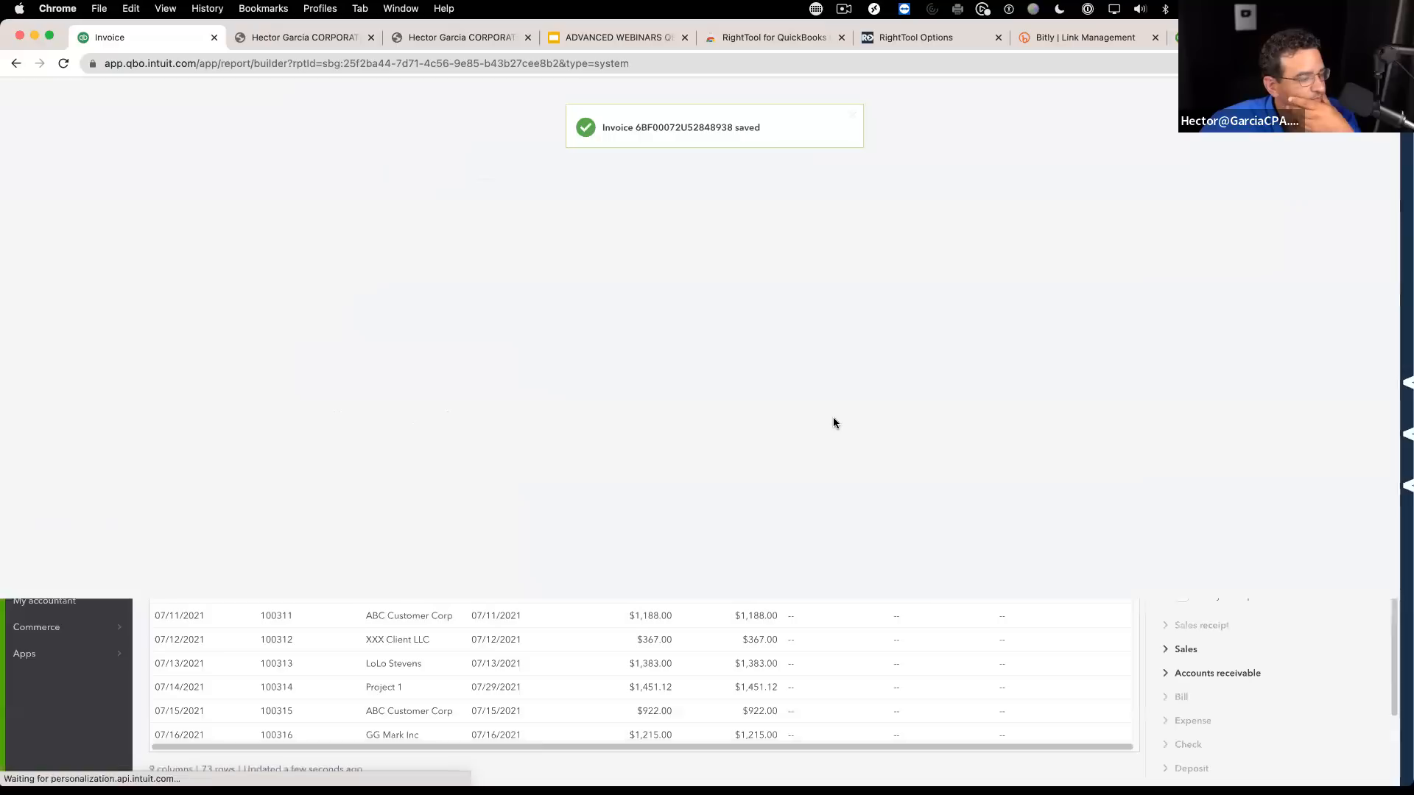
Step: Save the customized Invoice Report with 2 appended to its name, and return to the reports list
left_click(1351, 152)
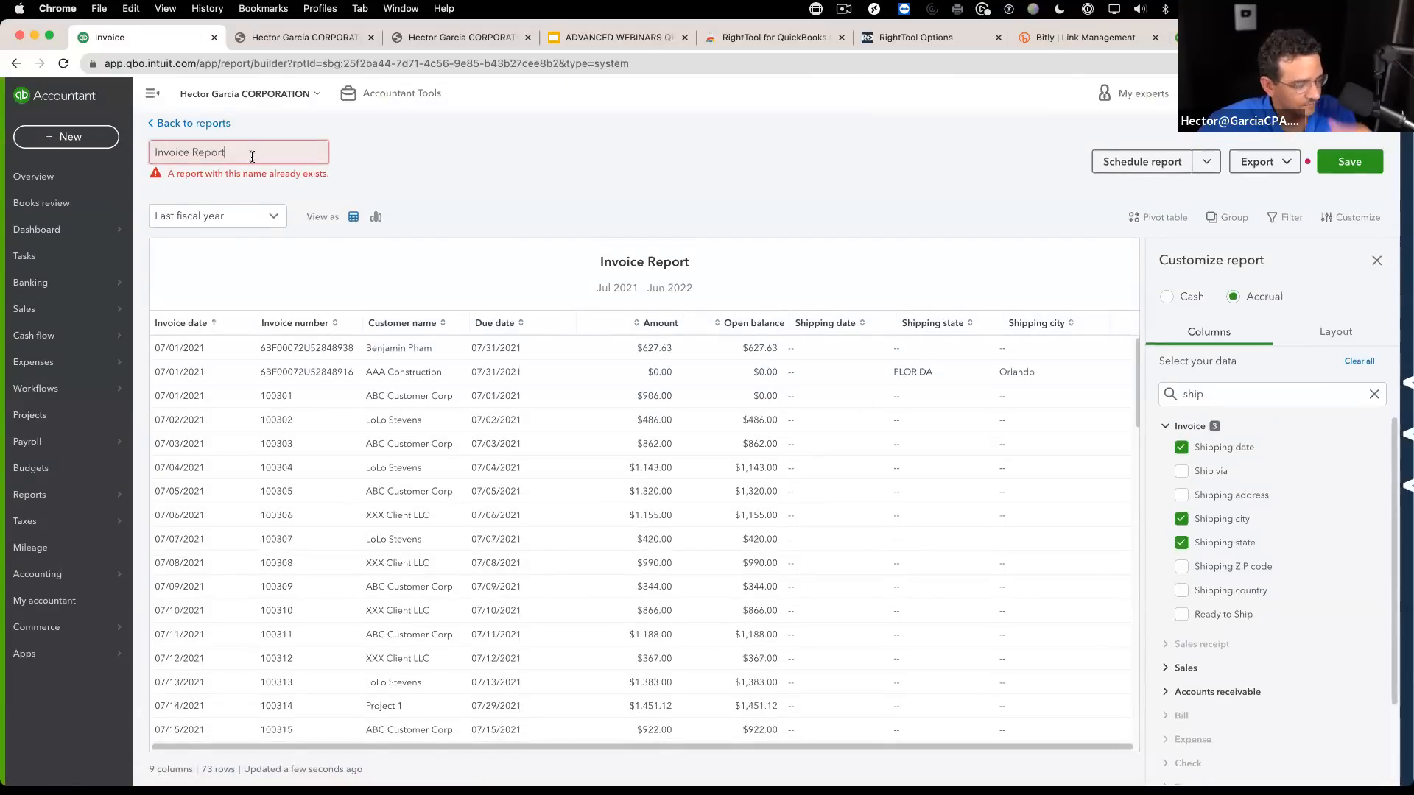
type("2")
key("Return")
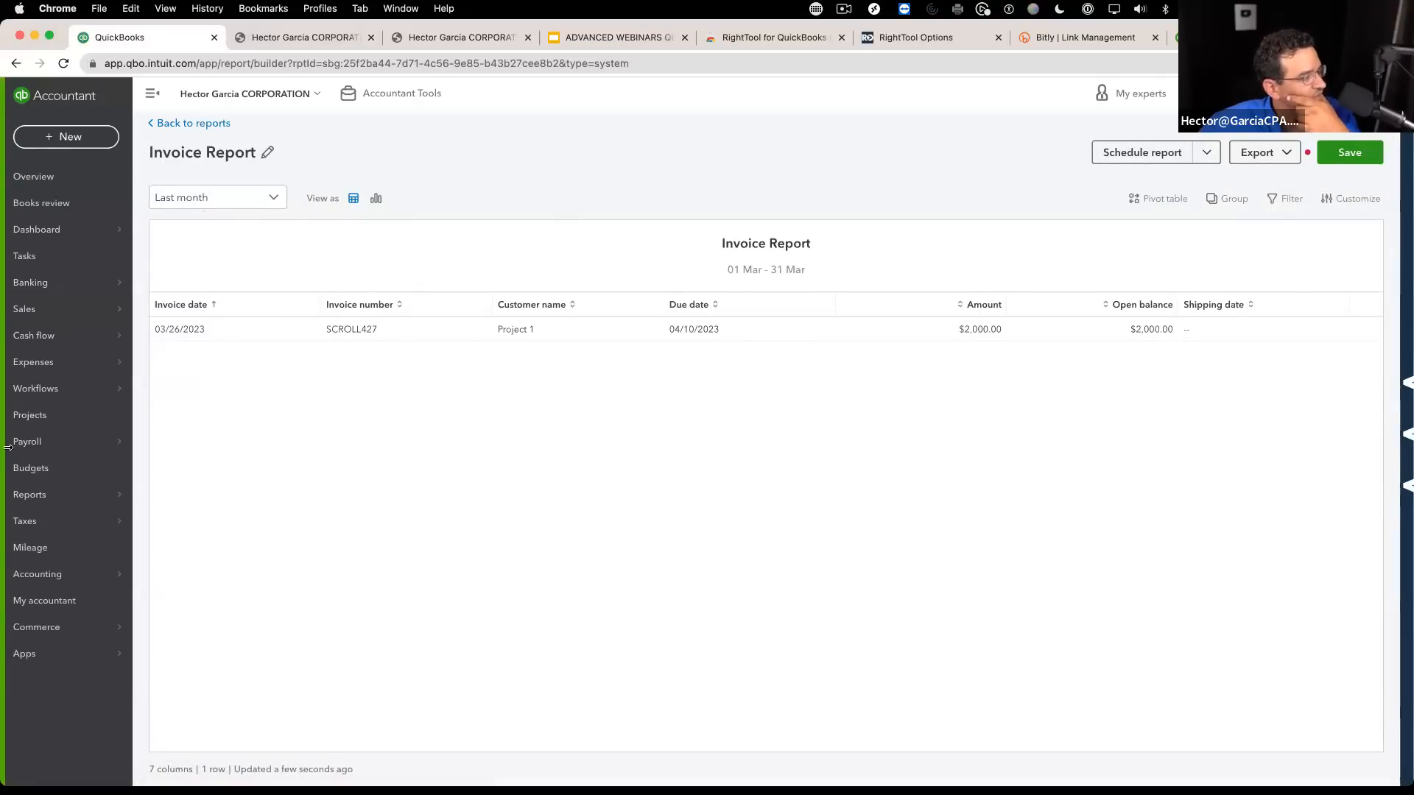
mouse_move(44, 494)
left_click(173, 495)
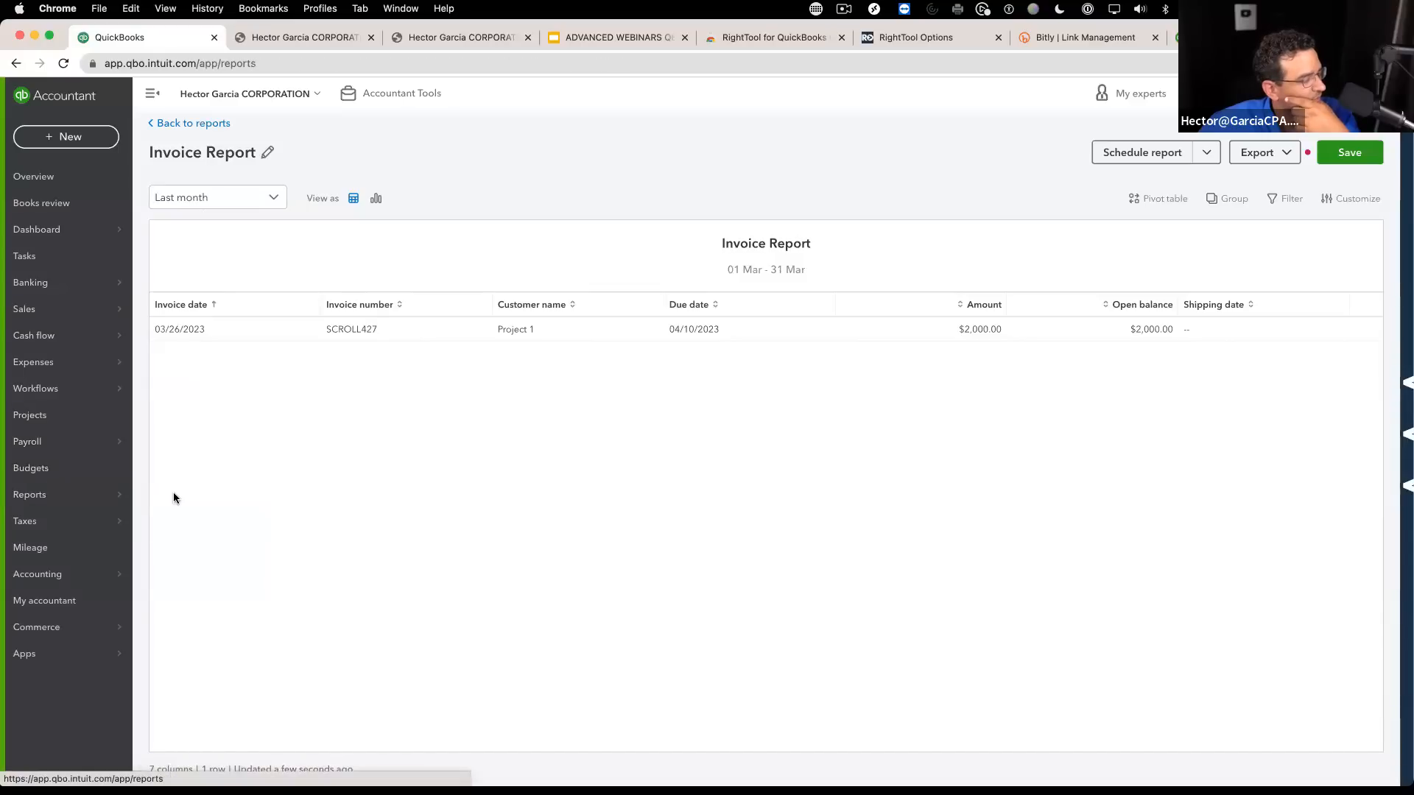
Step: Open the custom Invoice Report2, check the shipping address on the invoice in its first row, and resave that invoice
left_click(262, 293)
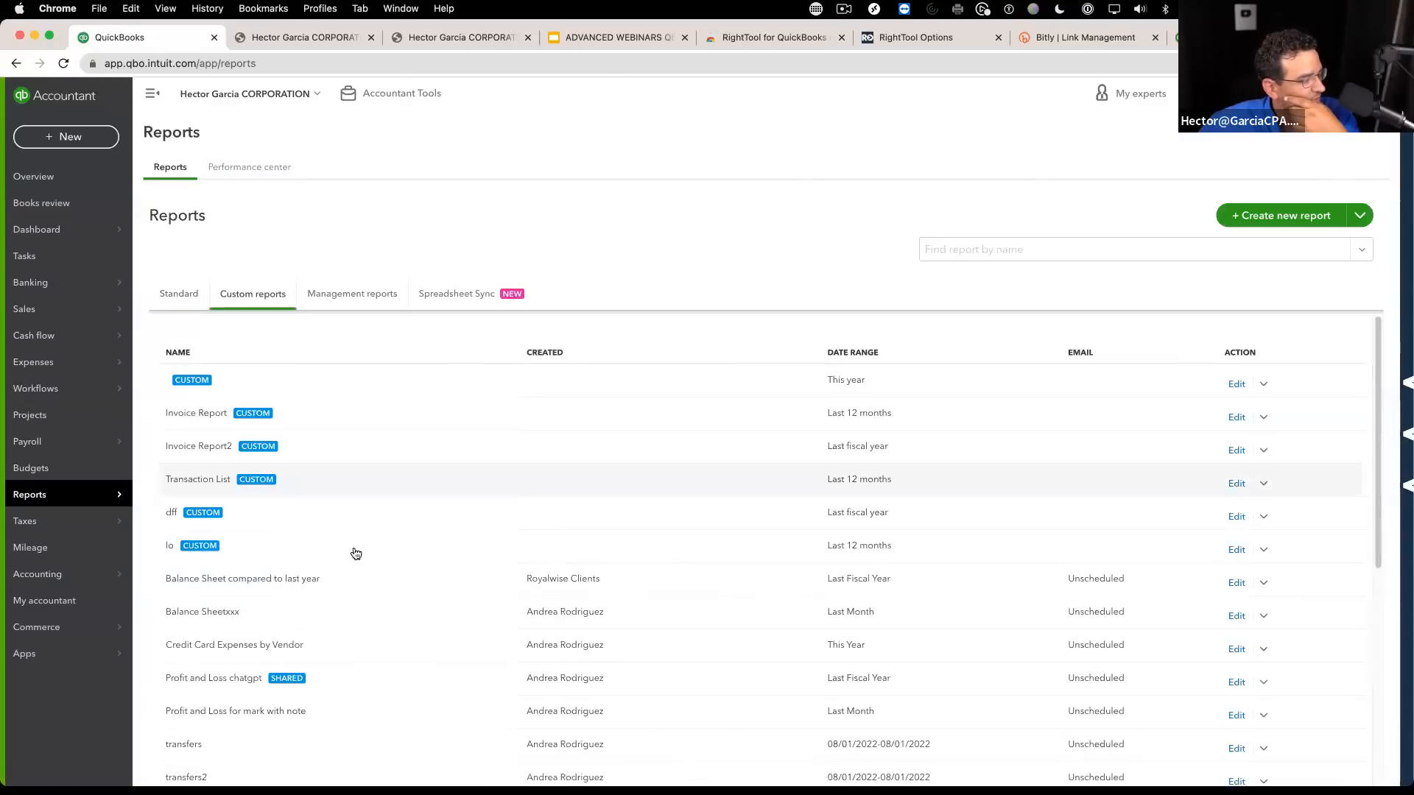
left_click(201, 446)
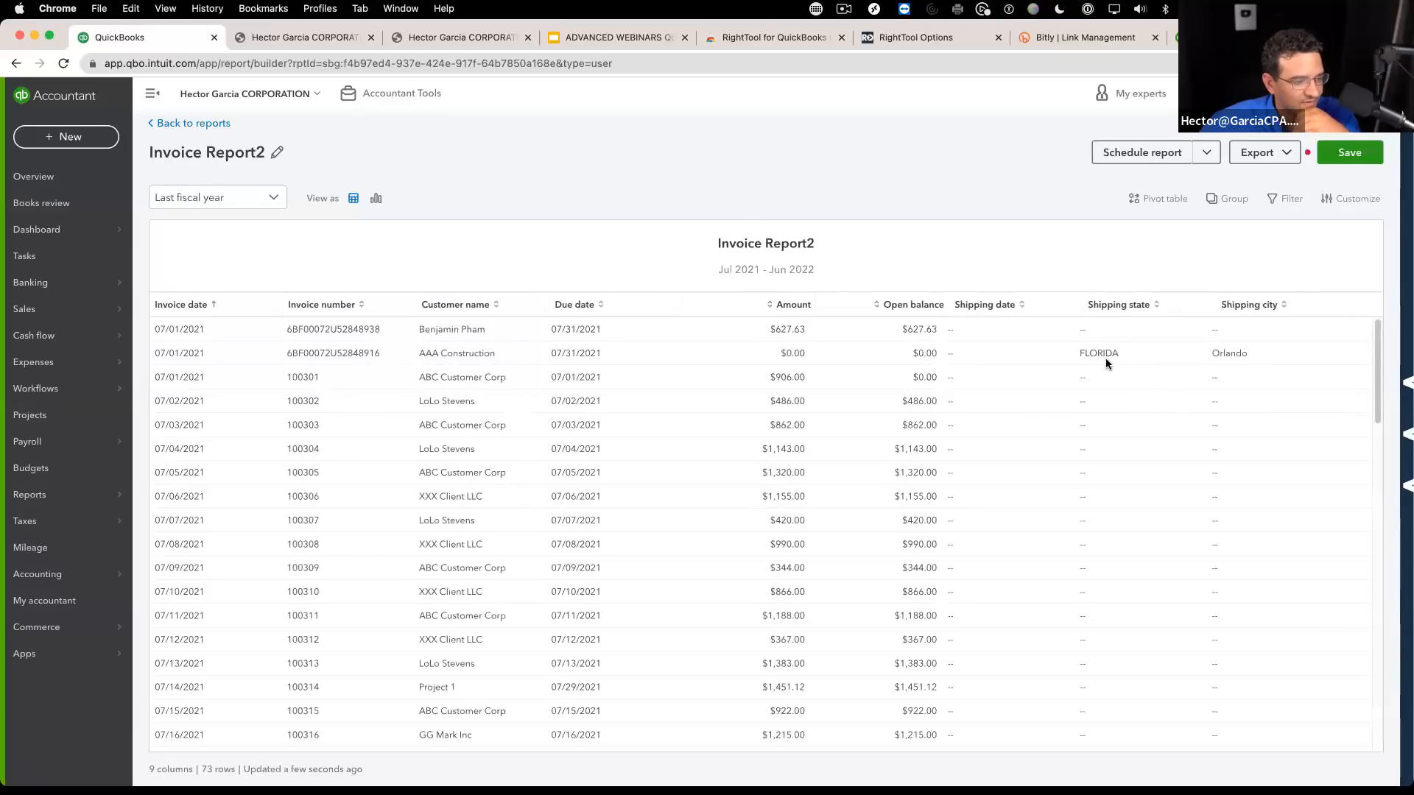
right_click(449, 327)
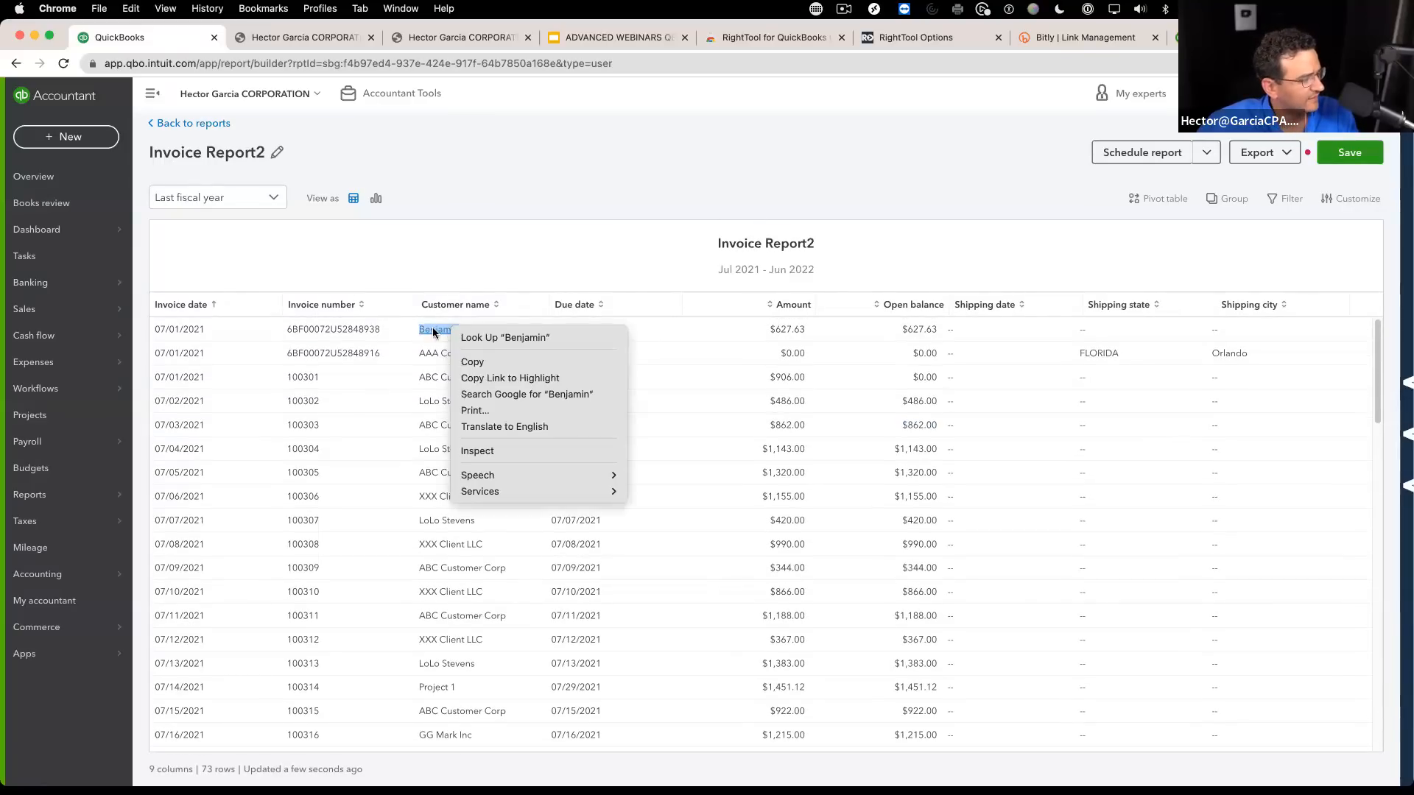
left_click(433, 333)
left_click(435, 332)
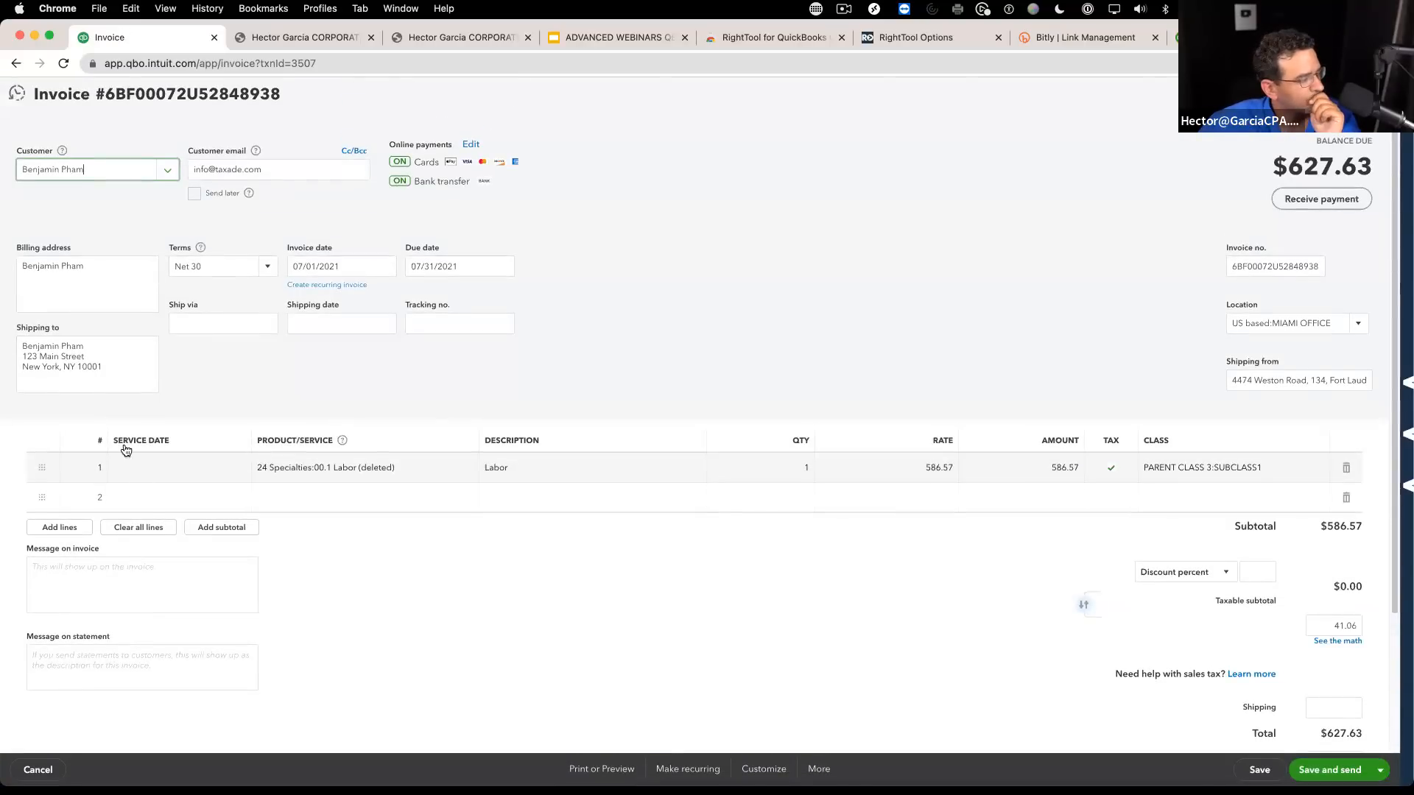
left_click_drag(99, 363, 22, 344)
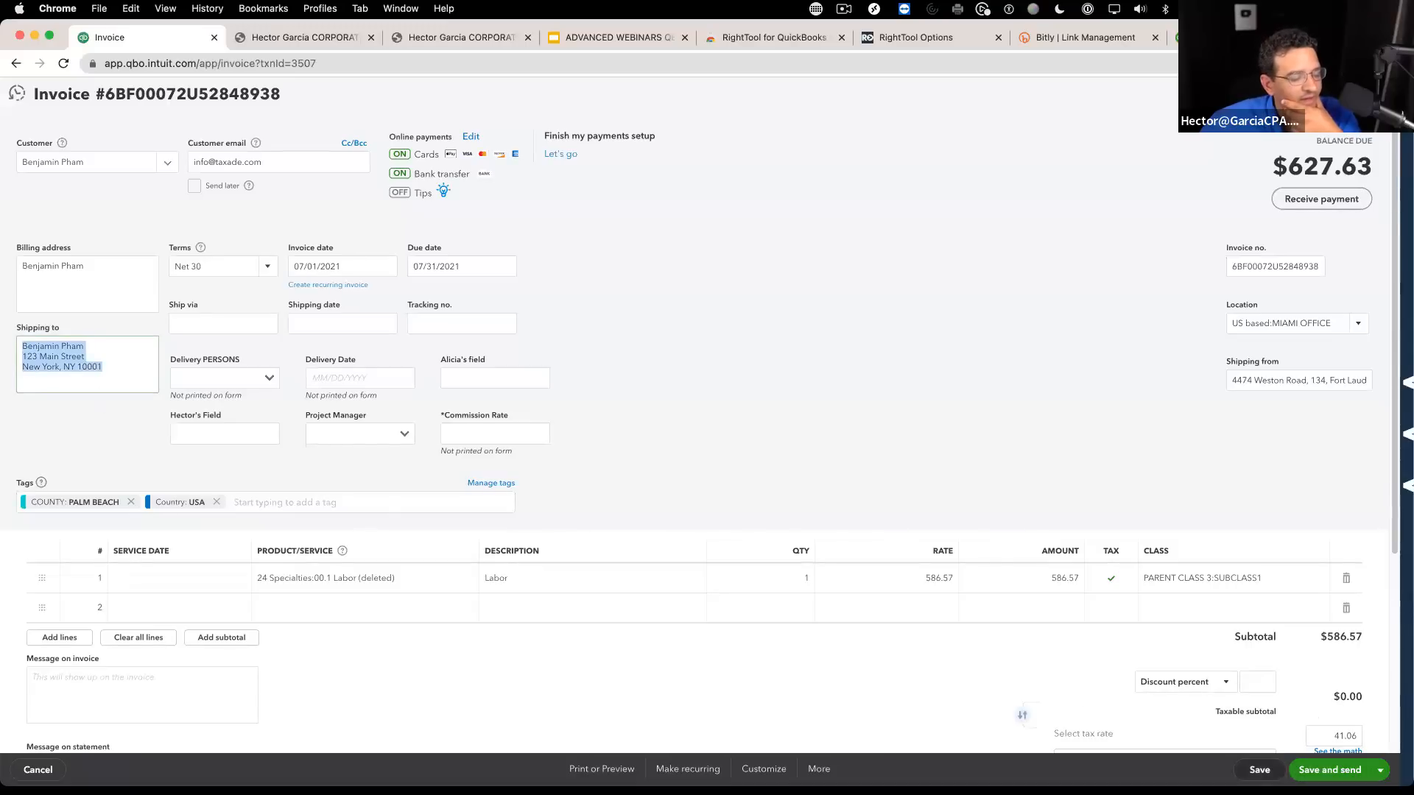
left_click(1260, 771)
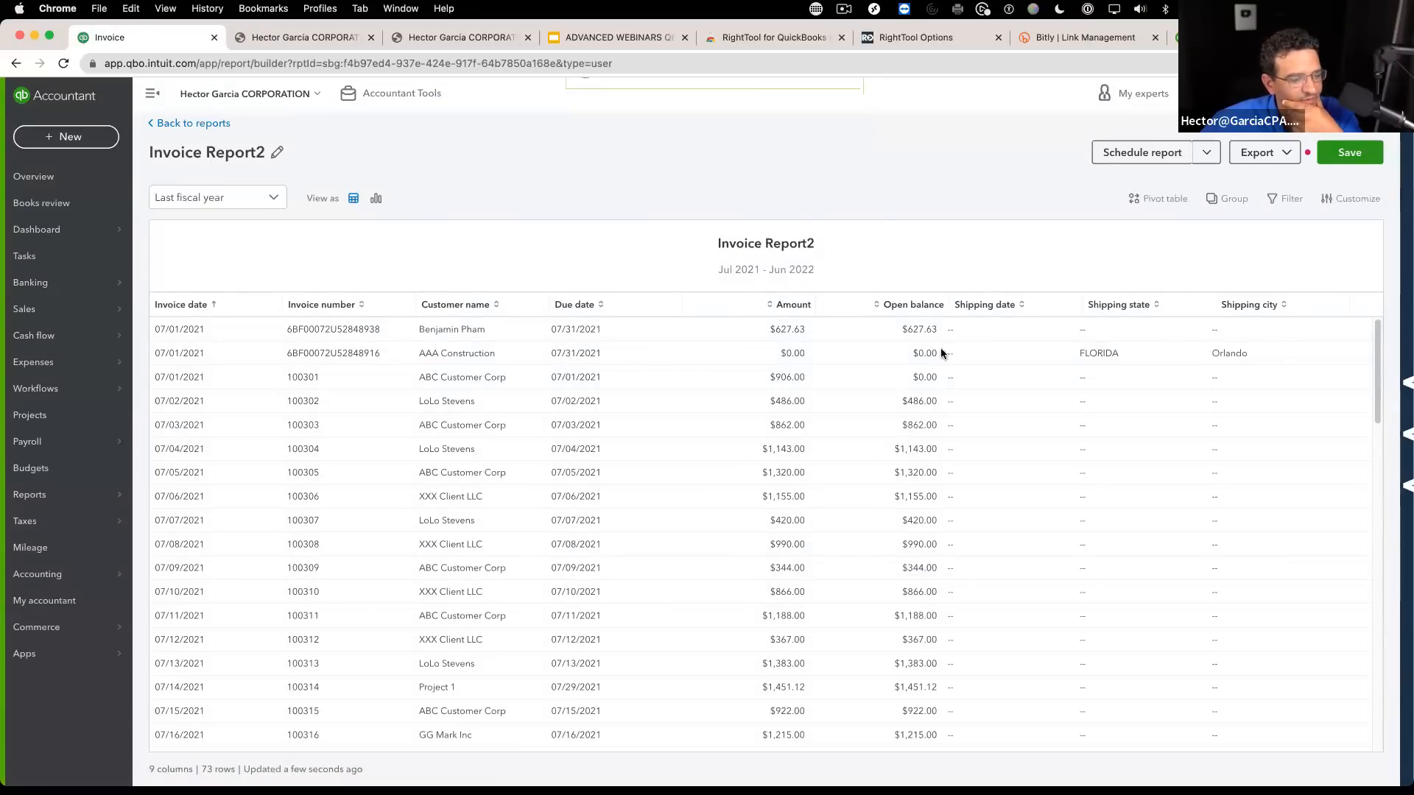
Step: Set the report period to custom dates from 01/01/2022 to 04/20/2023
scroll(1016, 516, "down", 1)
scroll(1017, 520, "up", 1)
left_click(221, 197)
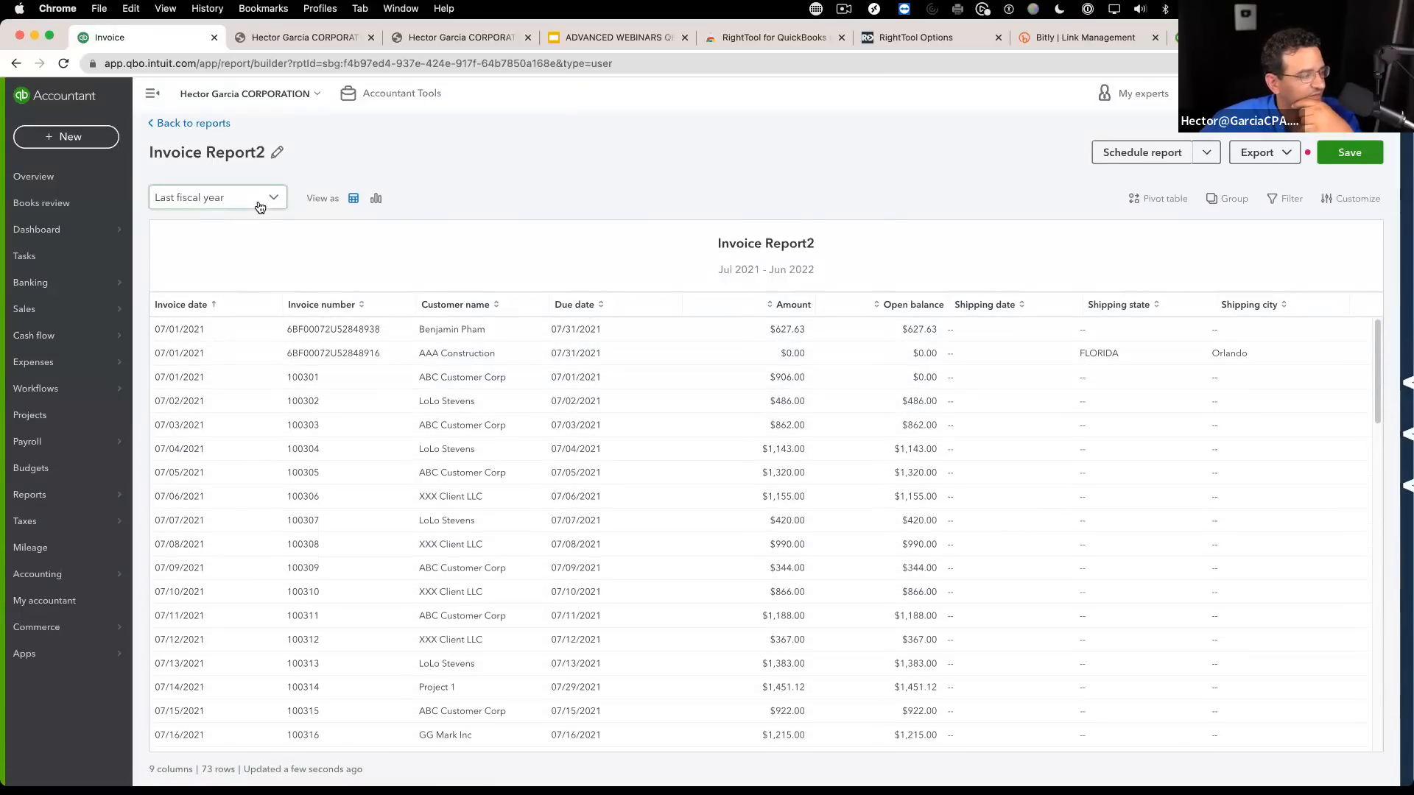
scroll(235, 377, "down", 5)
scroll(236, 385, "up", 8)
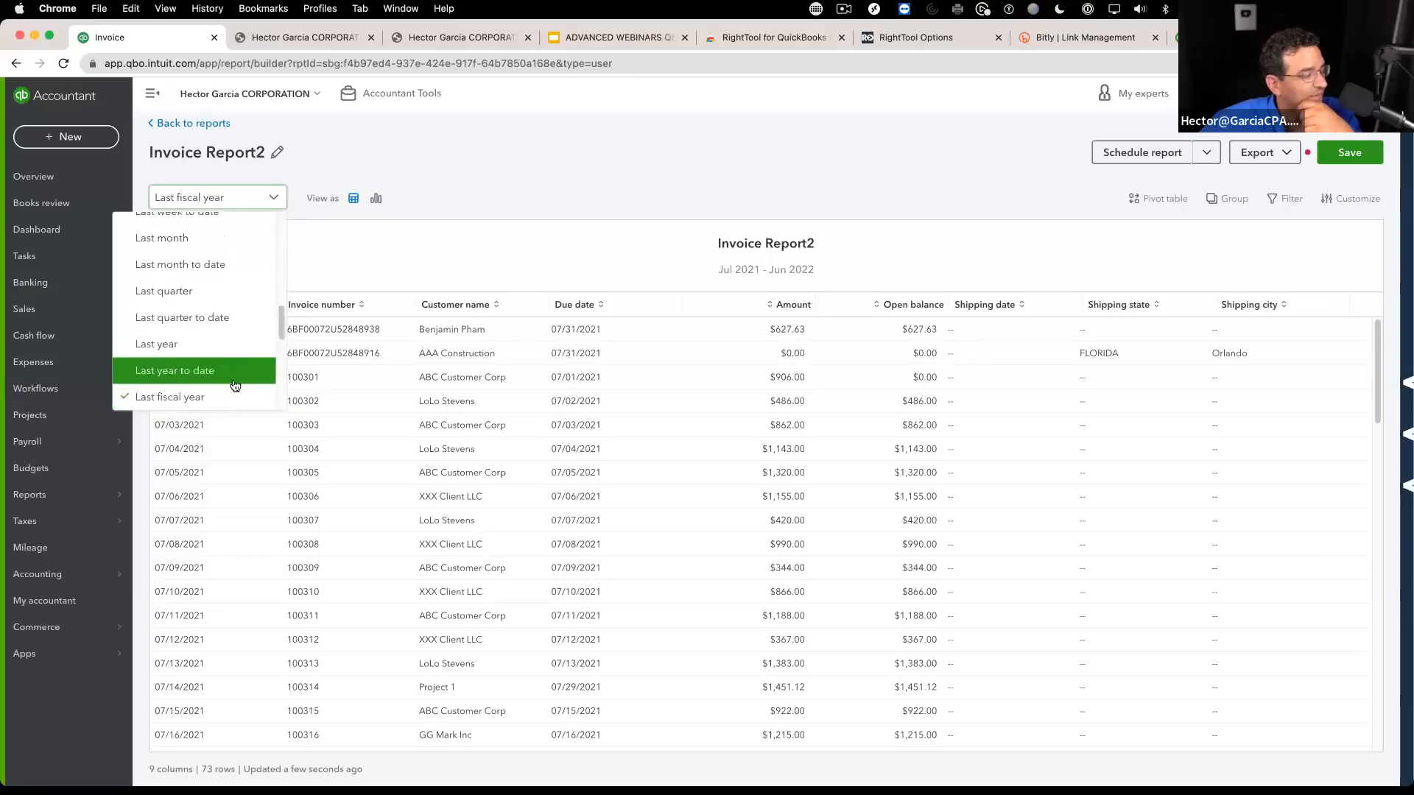
left_click(169, 228)
left_click(347, 196)
type("01/01/2023")
left_click(497, 199)
type("04/20/2023")
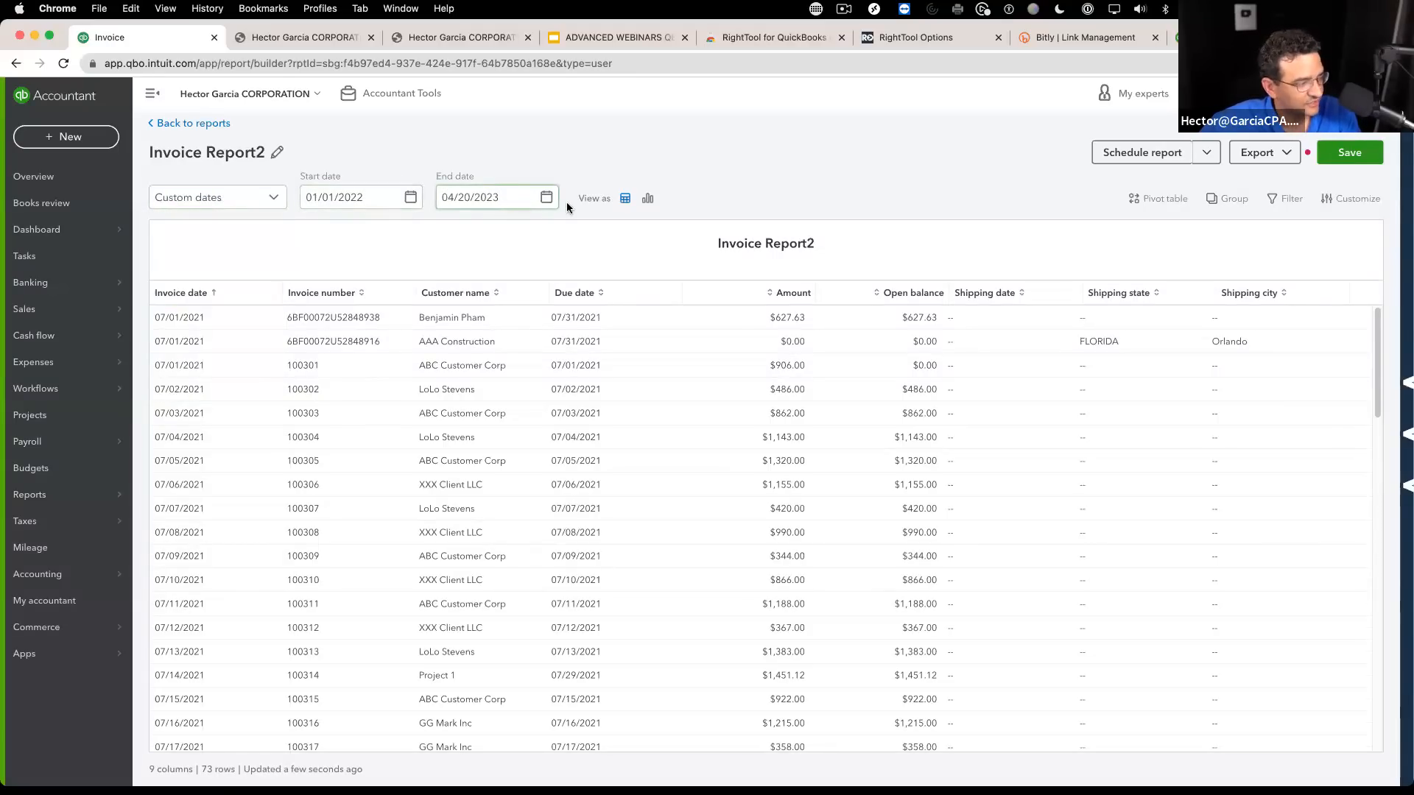
key("Tab")
Step: Look over the shipping columns and filter the report to invoices whose Shipping state is not empty
scroll(1187, 497, "down", 6)
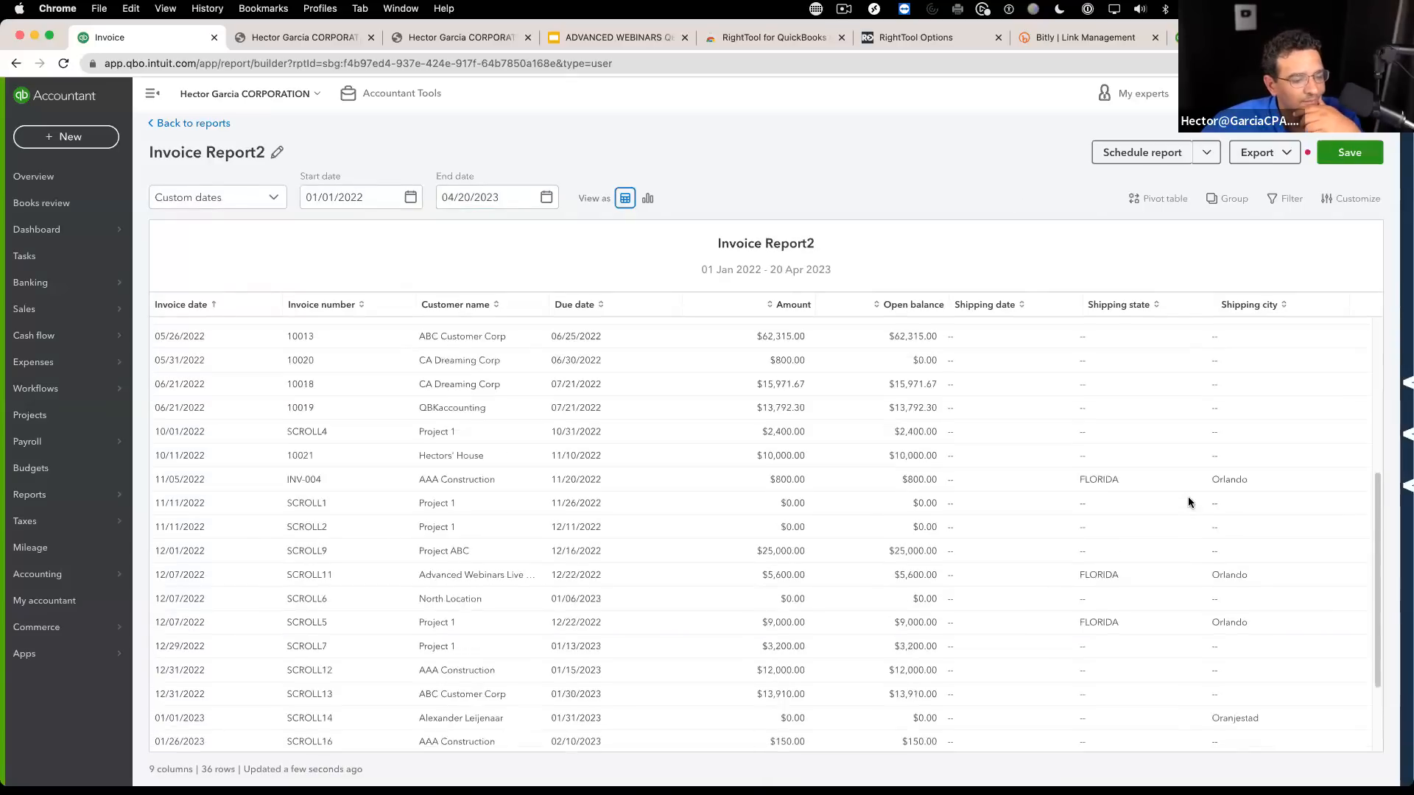
scroll(1201, 493, "up", 6)
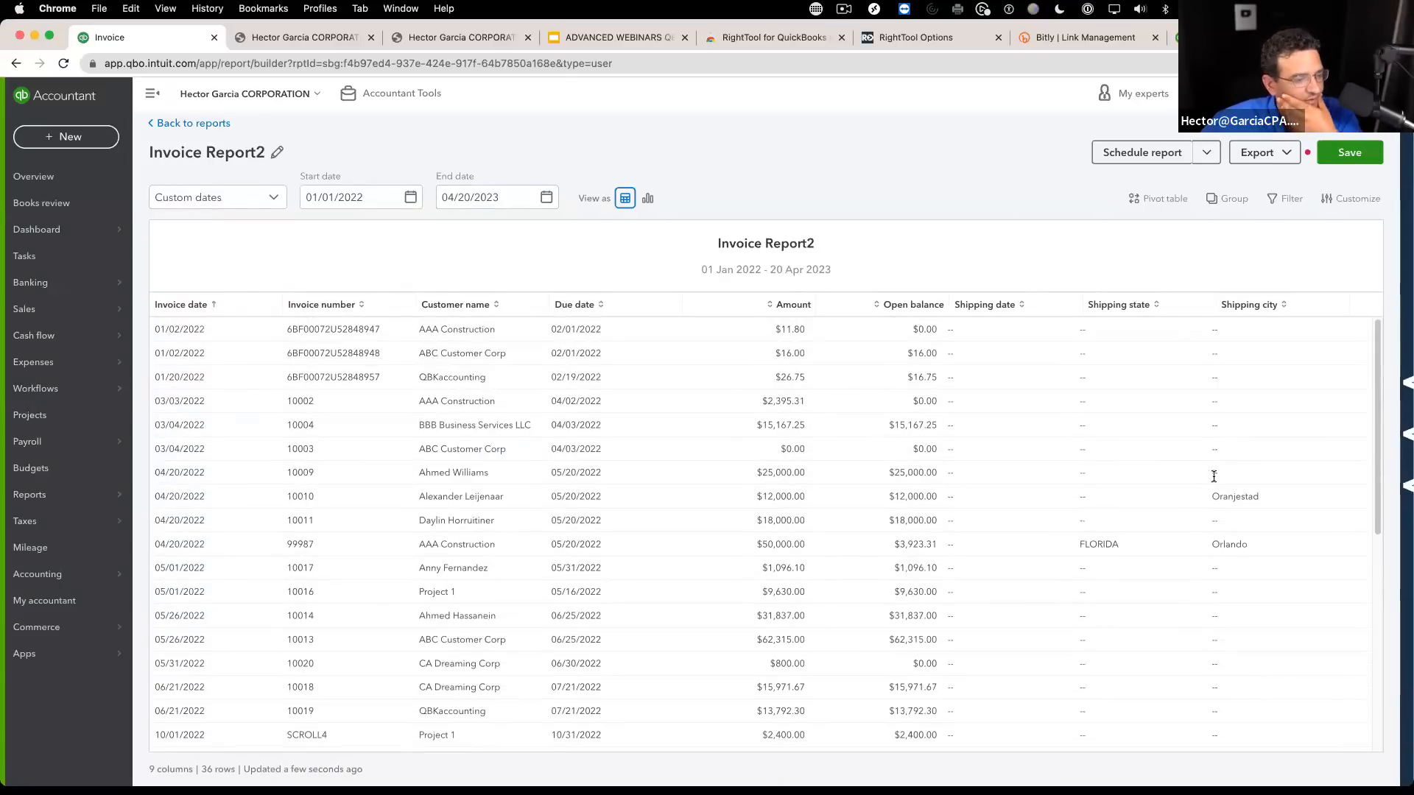
left_click(1285, 198)
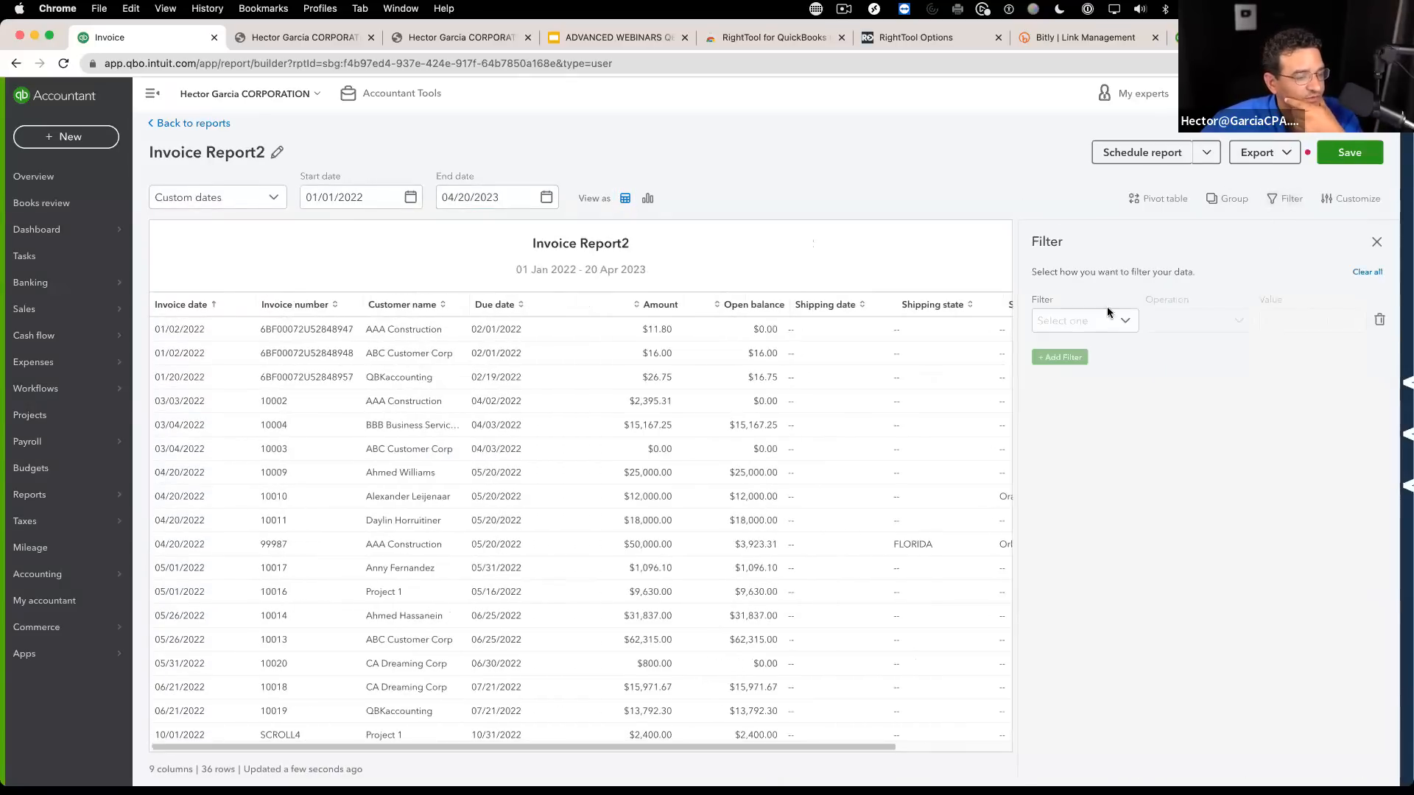
left_click(1123, 326)
scroll(1132, 471, "down", 2)
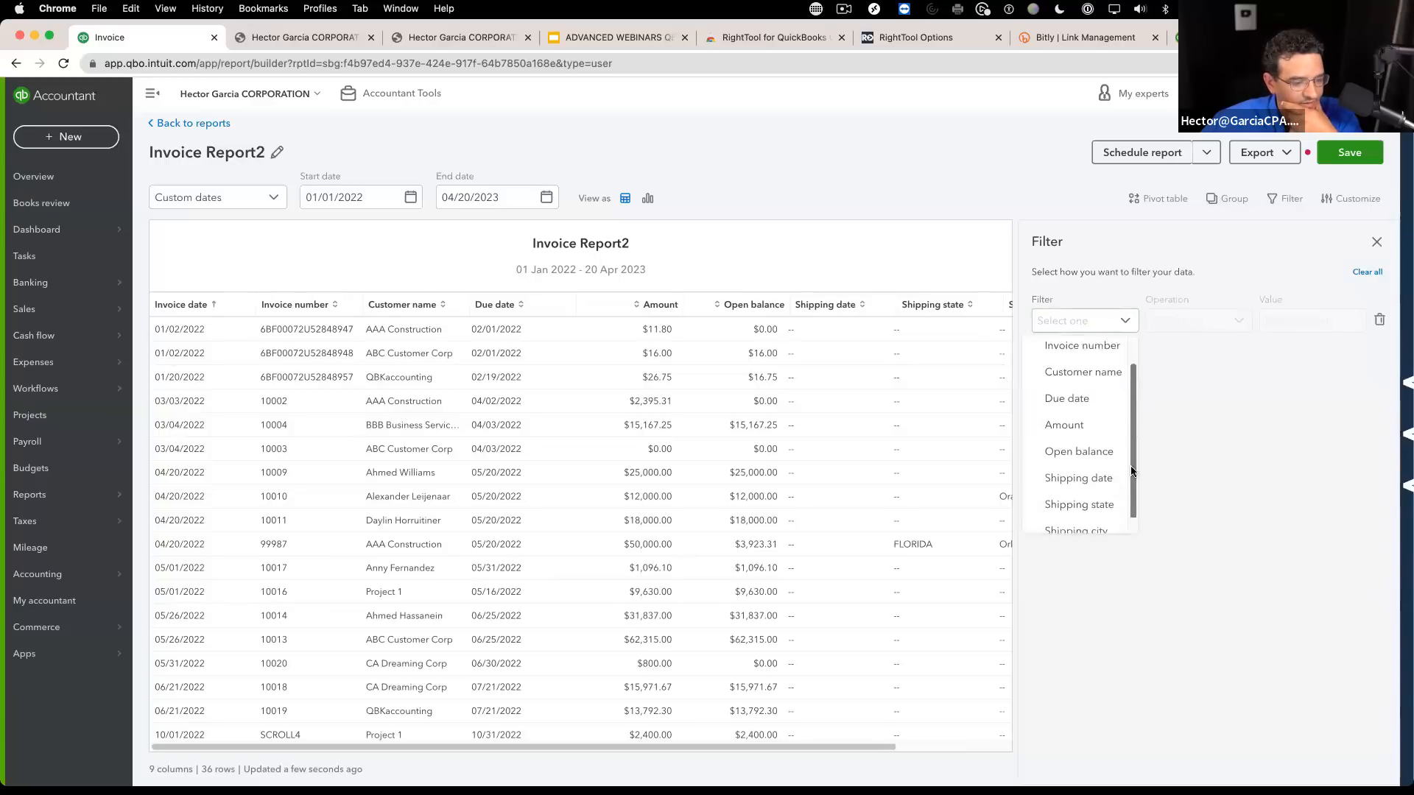
left_click(1087, 495)
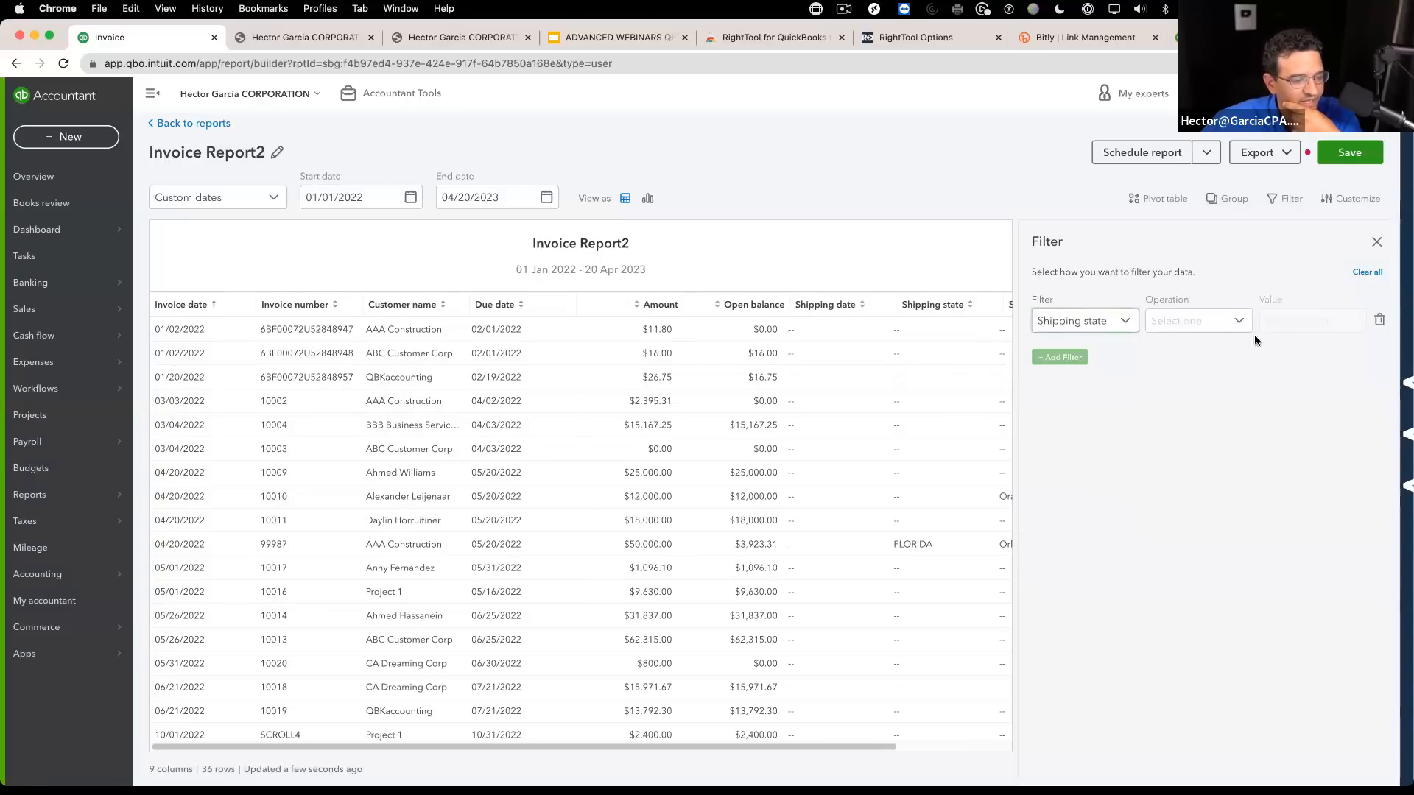
left_click(1234, 321)
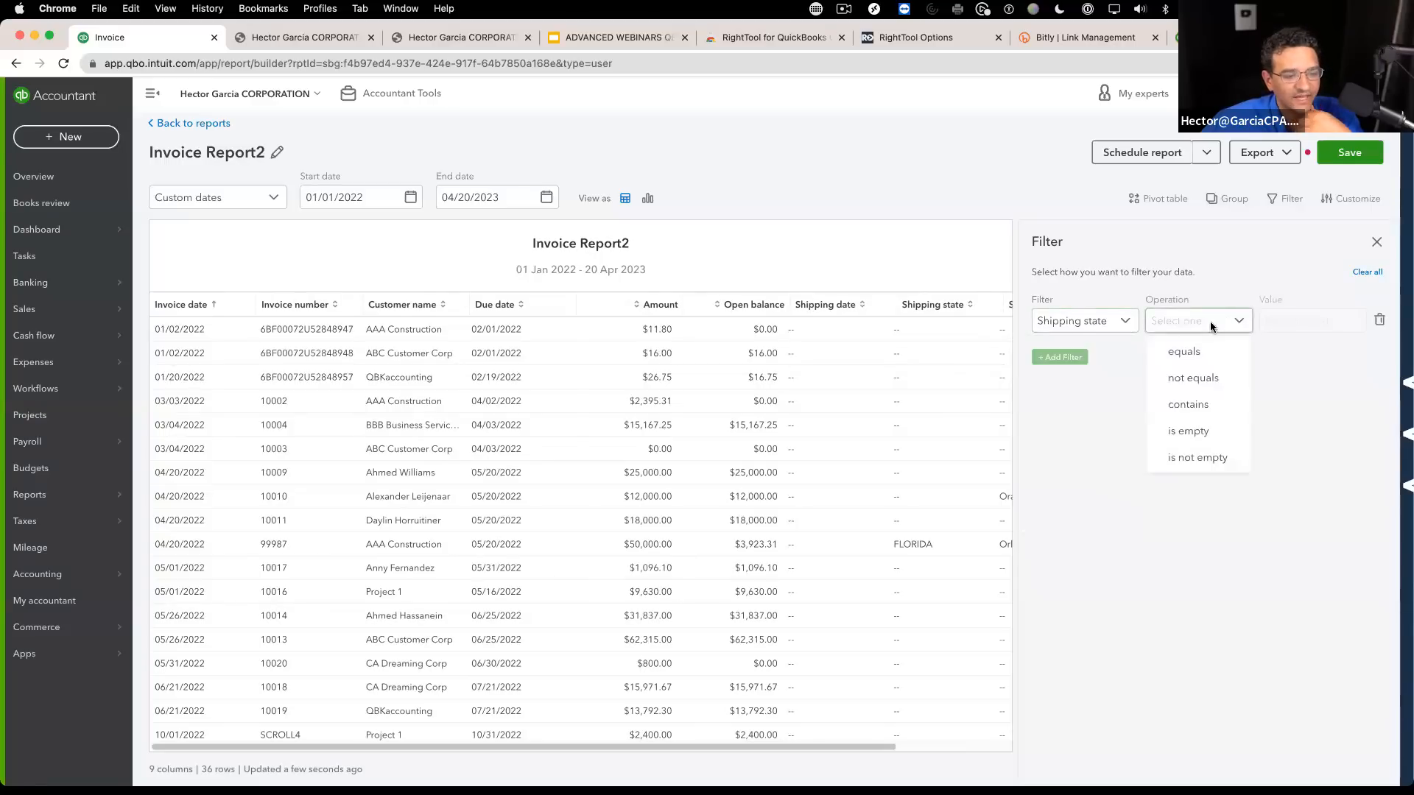
left_click(1214, 460)
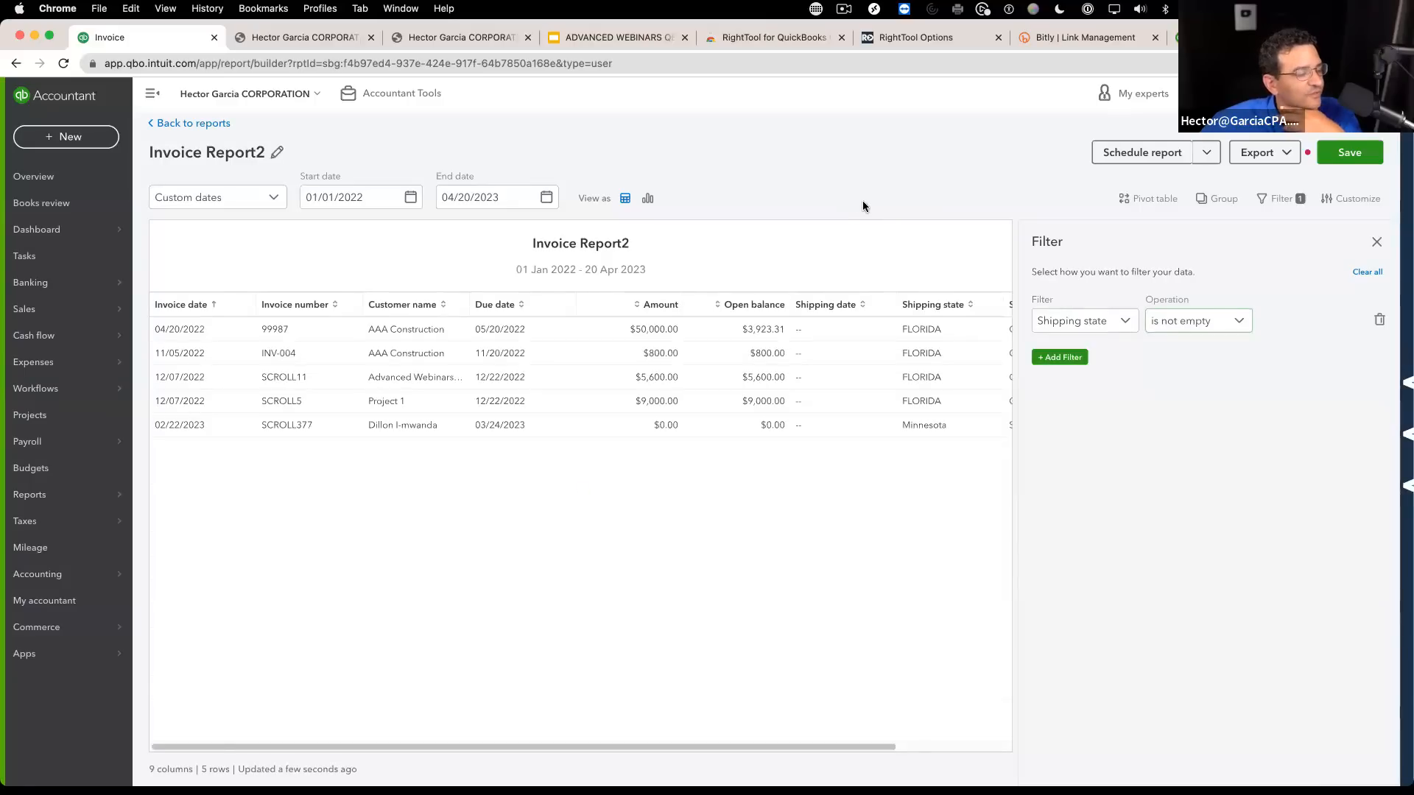
Step: Check the filtered shipping columns, extend the report's start date back to 01/01/2021, and close the filter settings
left_click_drag(865, 745, 980, 746)
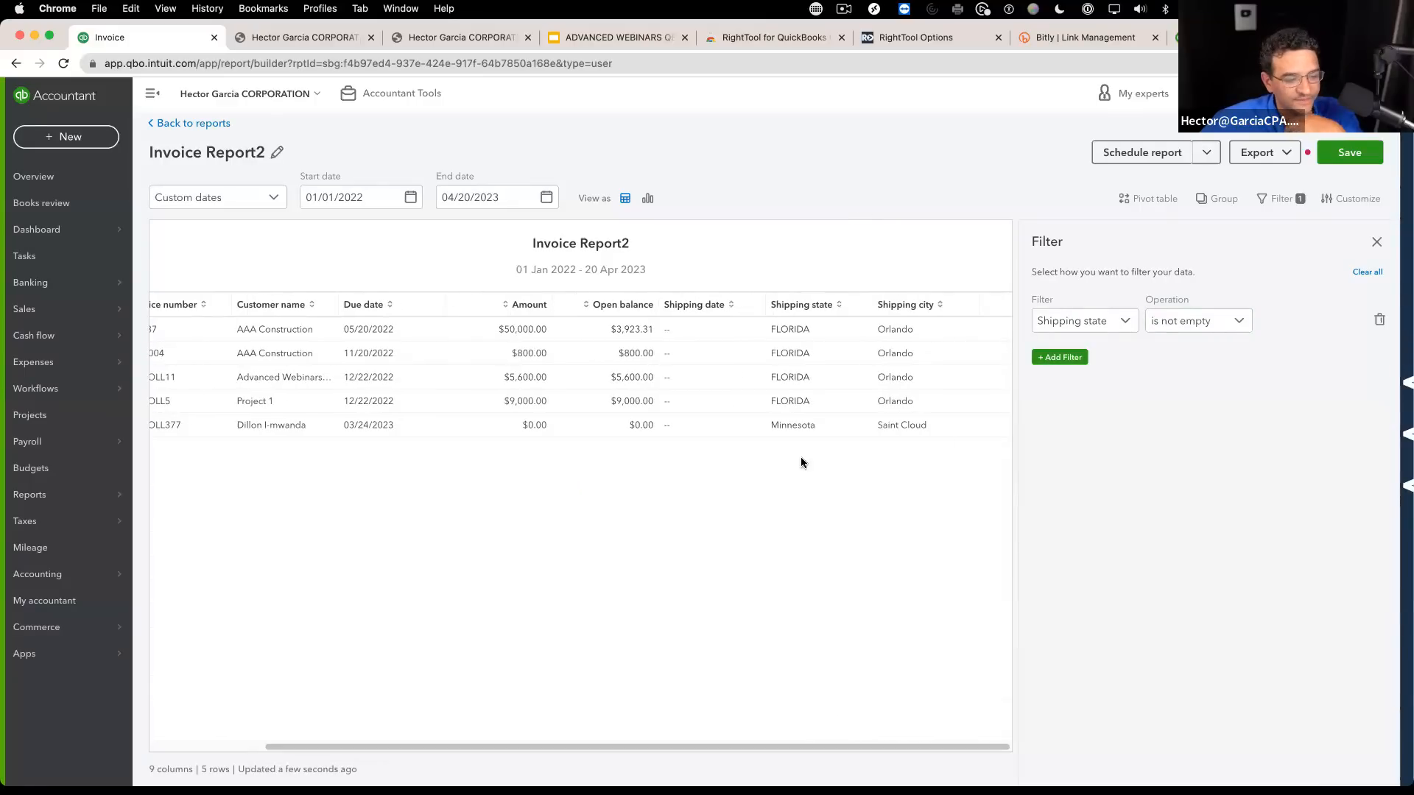
left_click_drag(876, 746, 555, 746)
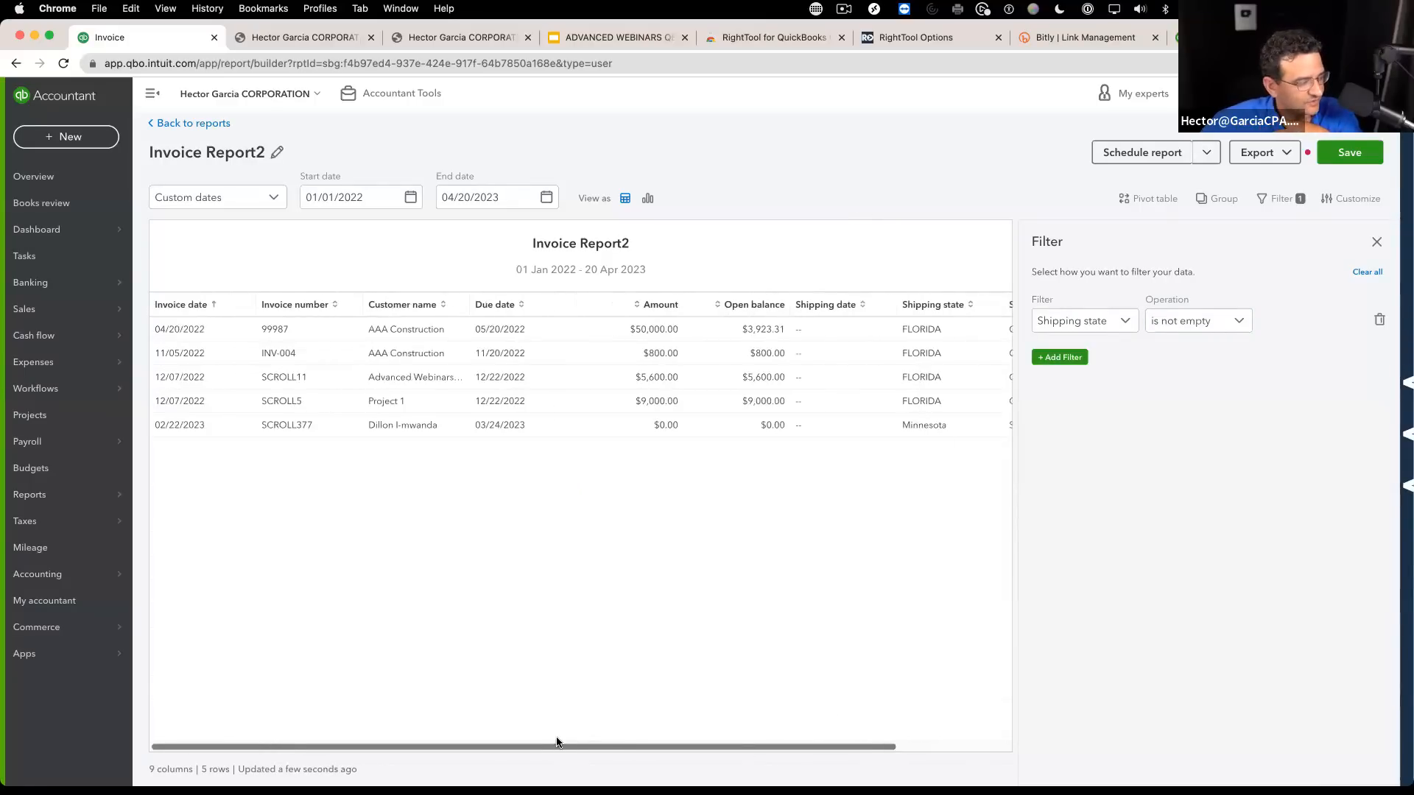
left_click(413, 197)
key("super+a")
type("01/01/2021")
left_click(469, 231)
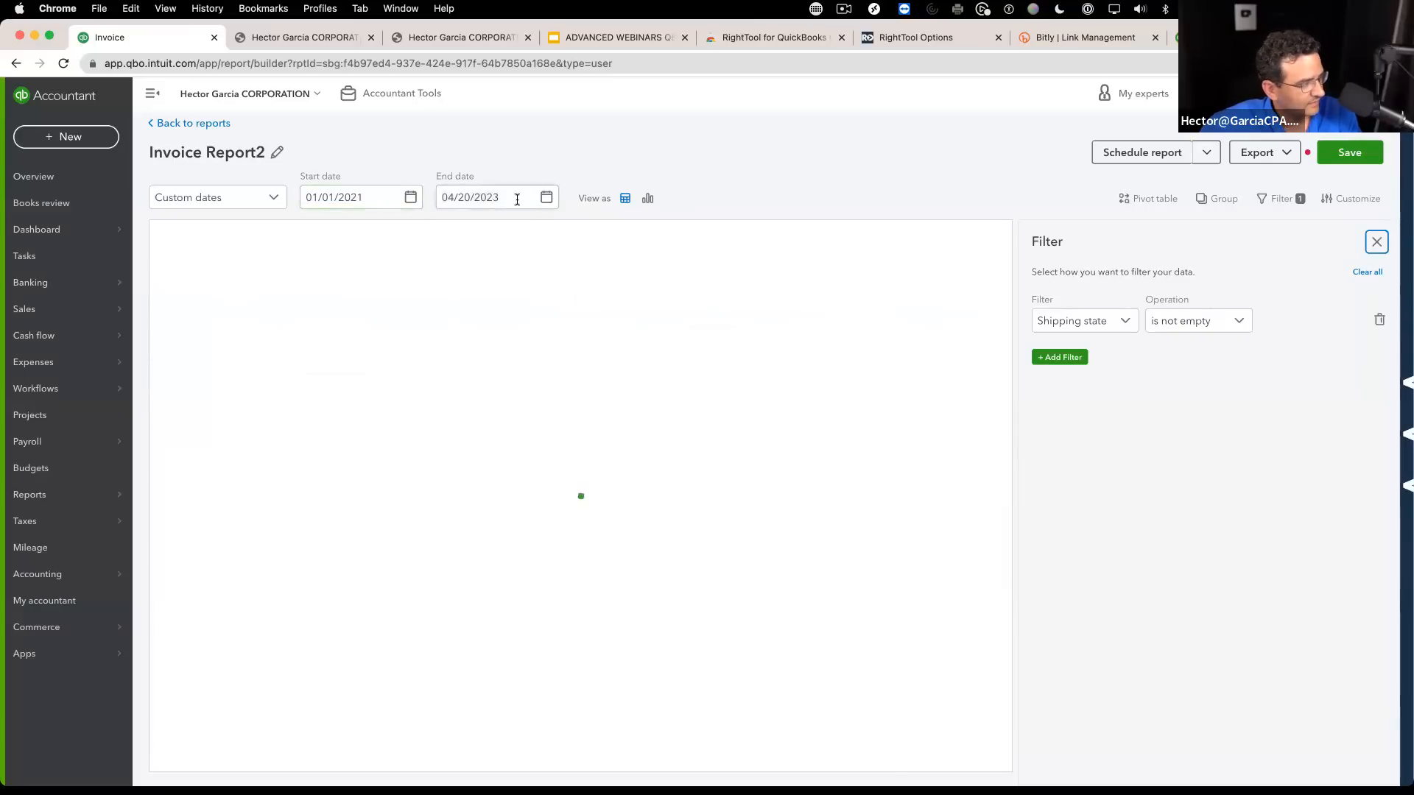
left_click_drag(854, 747, 637, 723)
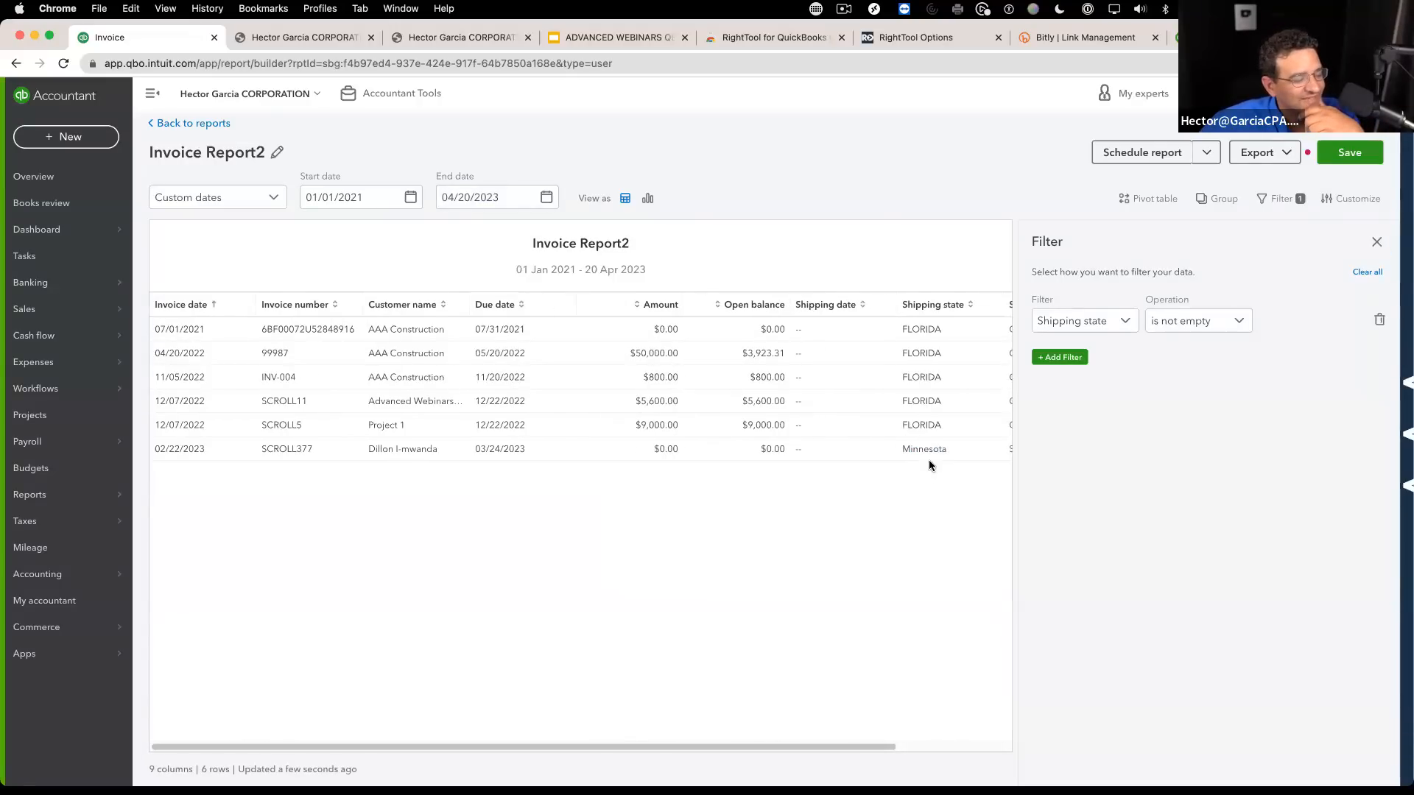
left_click(1377, 243)
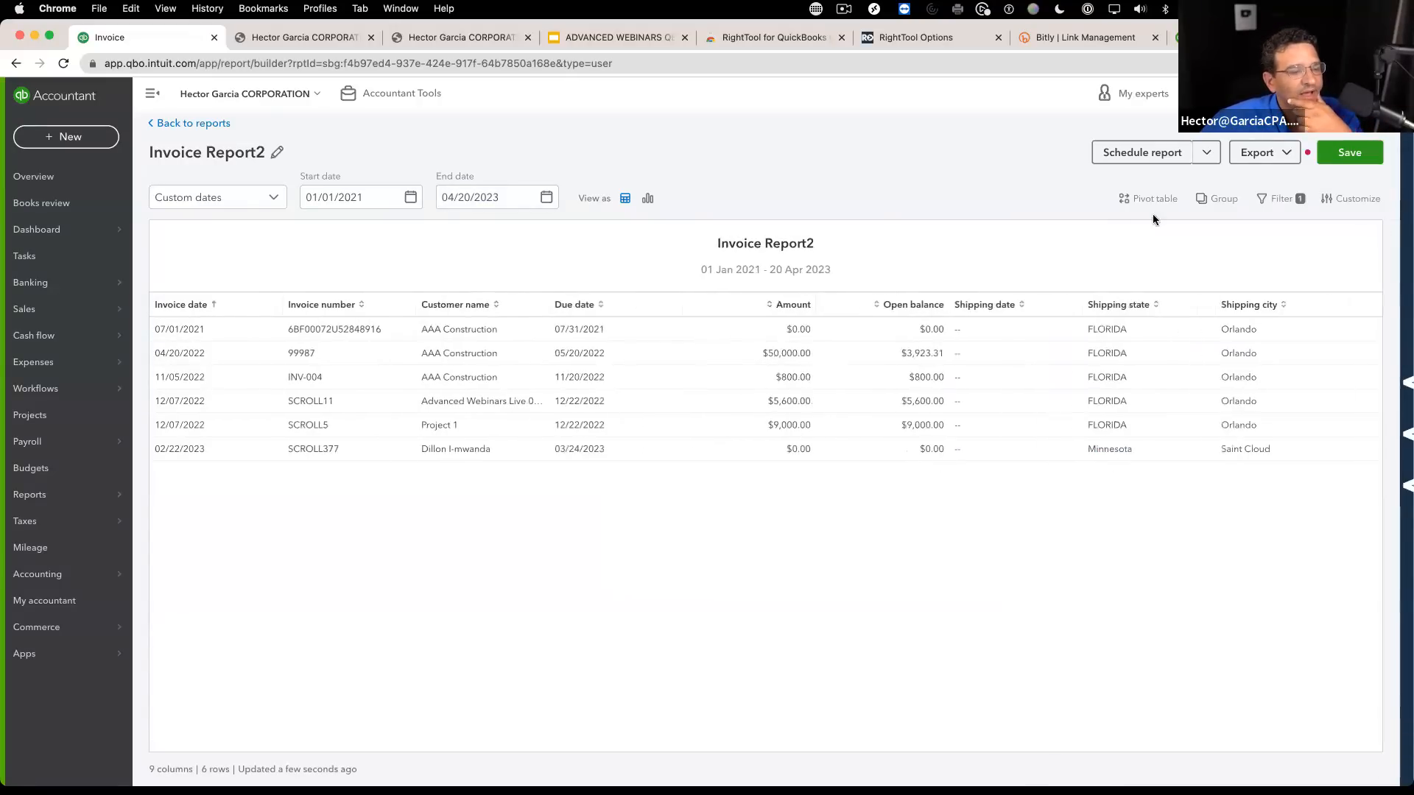
Step: Group the report by Shipping state and expand the Minnesota group
left_click(1218, 199)
left_click(1230, 328)
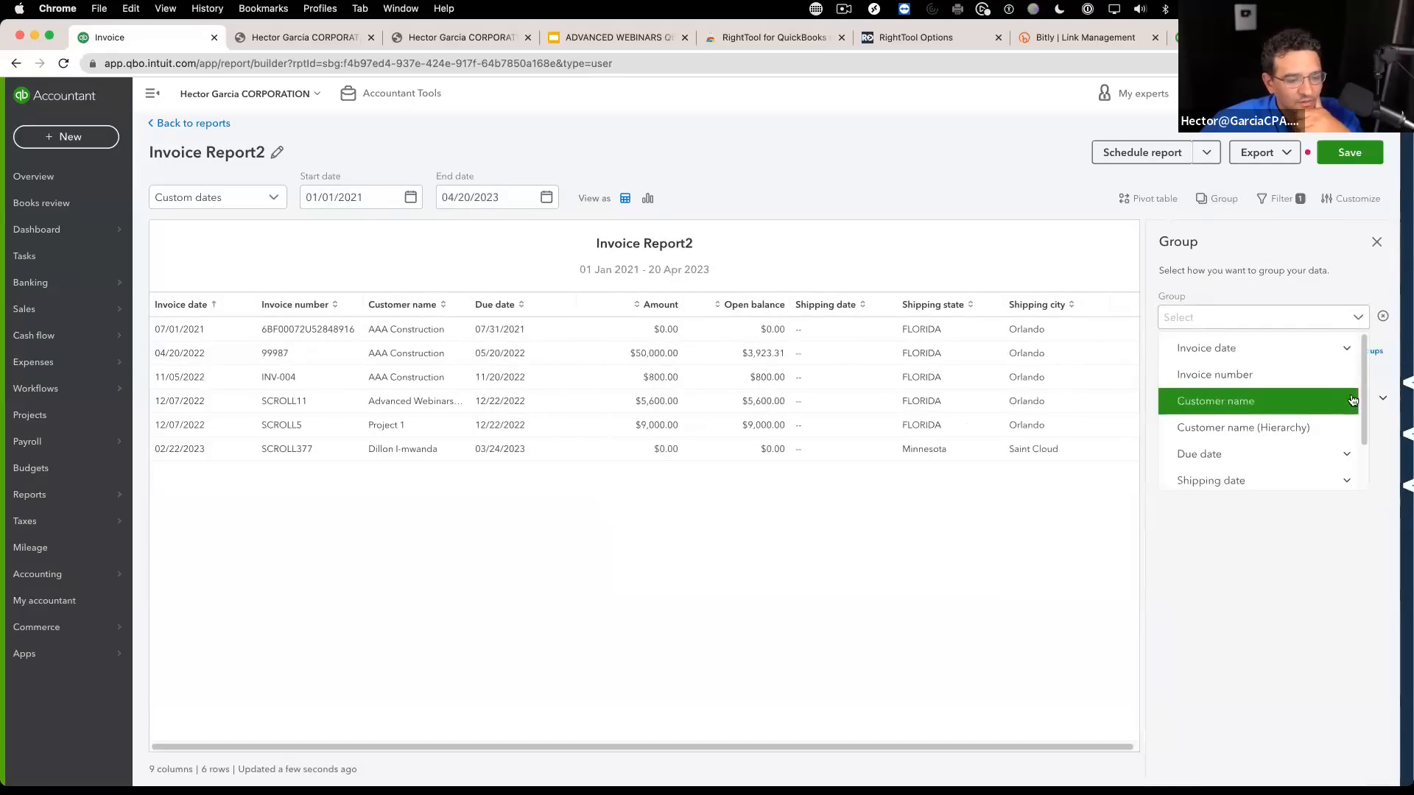
scroll(1364, 468, "down", 2)
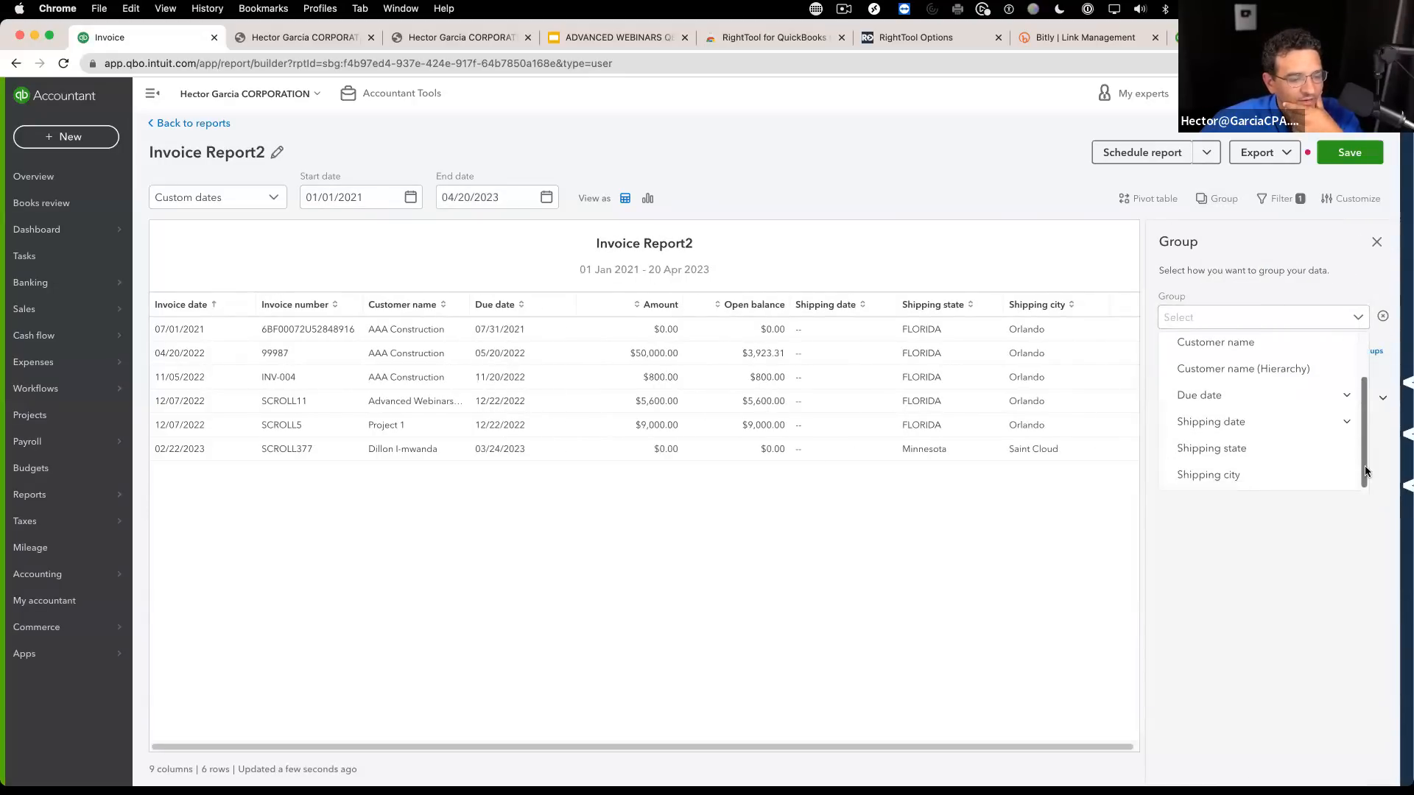
left_click(1229, 451)
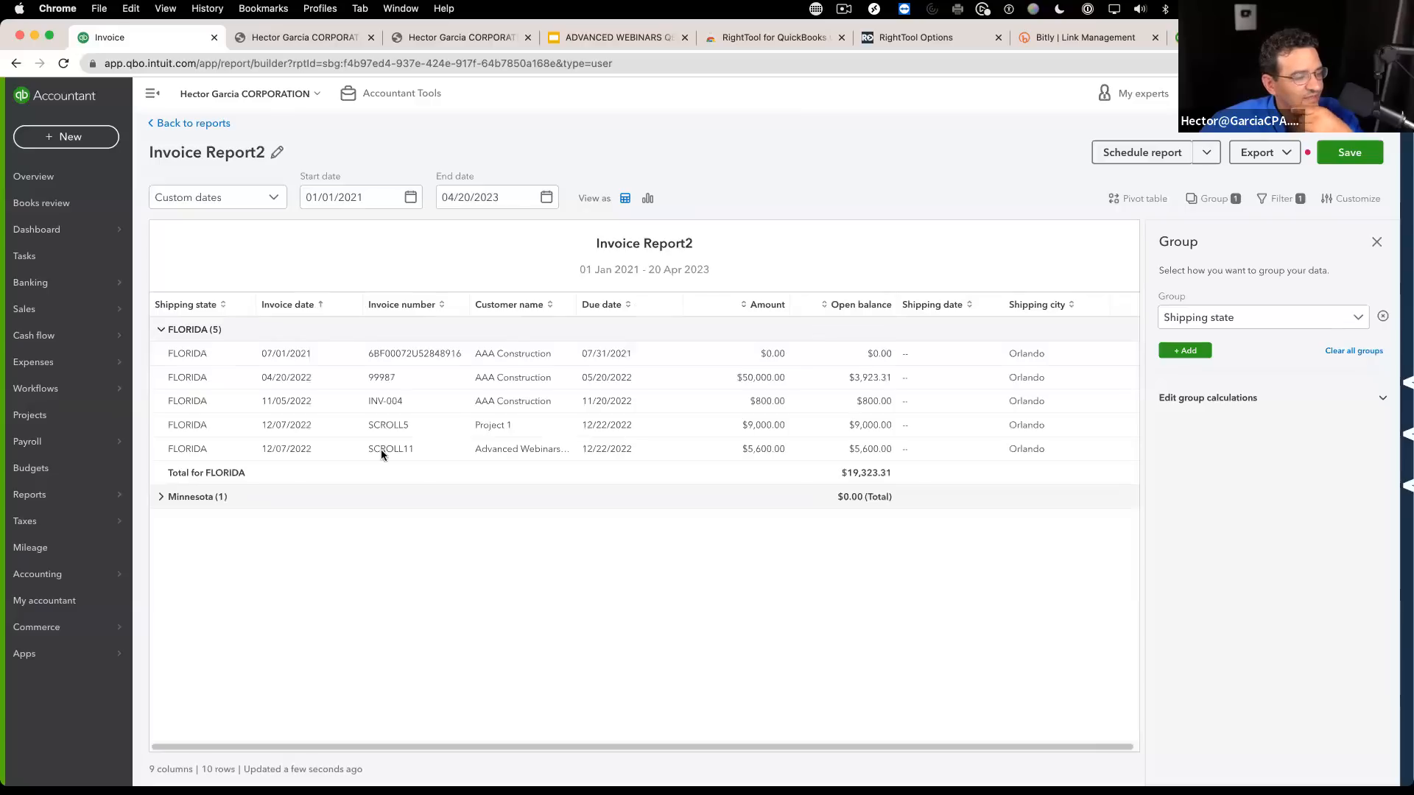
left_click(162, 498)
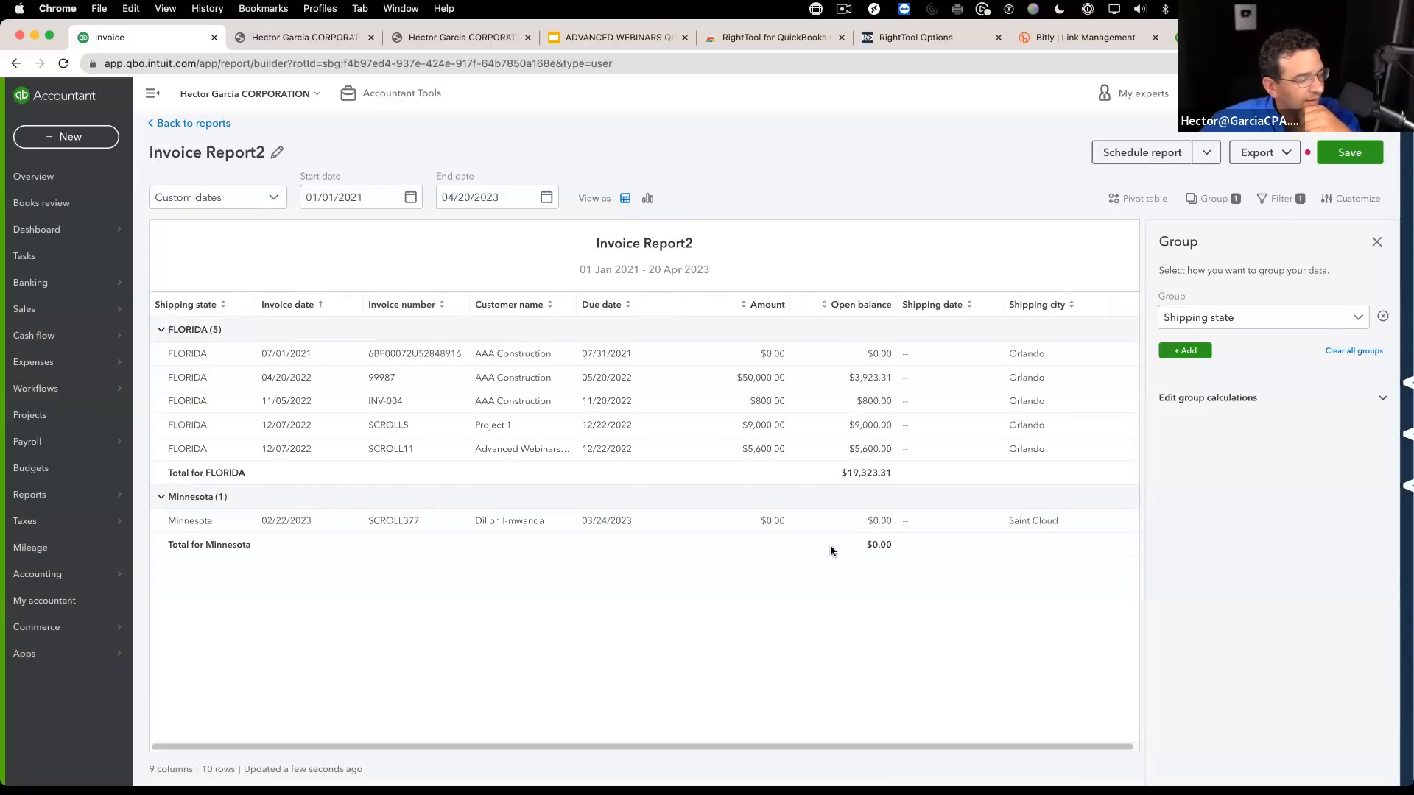
Step: Open the Minnesota invoice, set its equipment line to quantity 1 at a rate of 500,000, and save the invoice
left_click(612, 523)
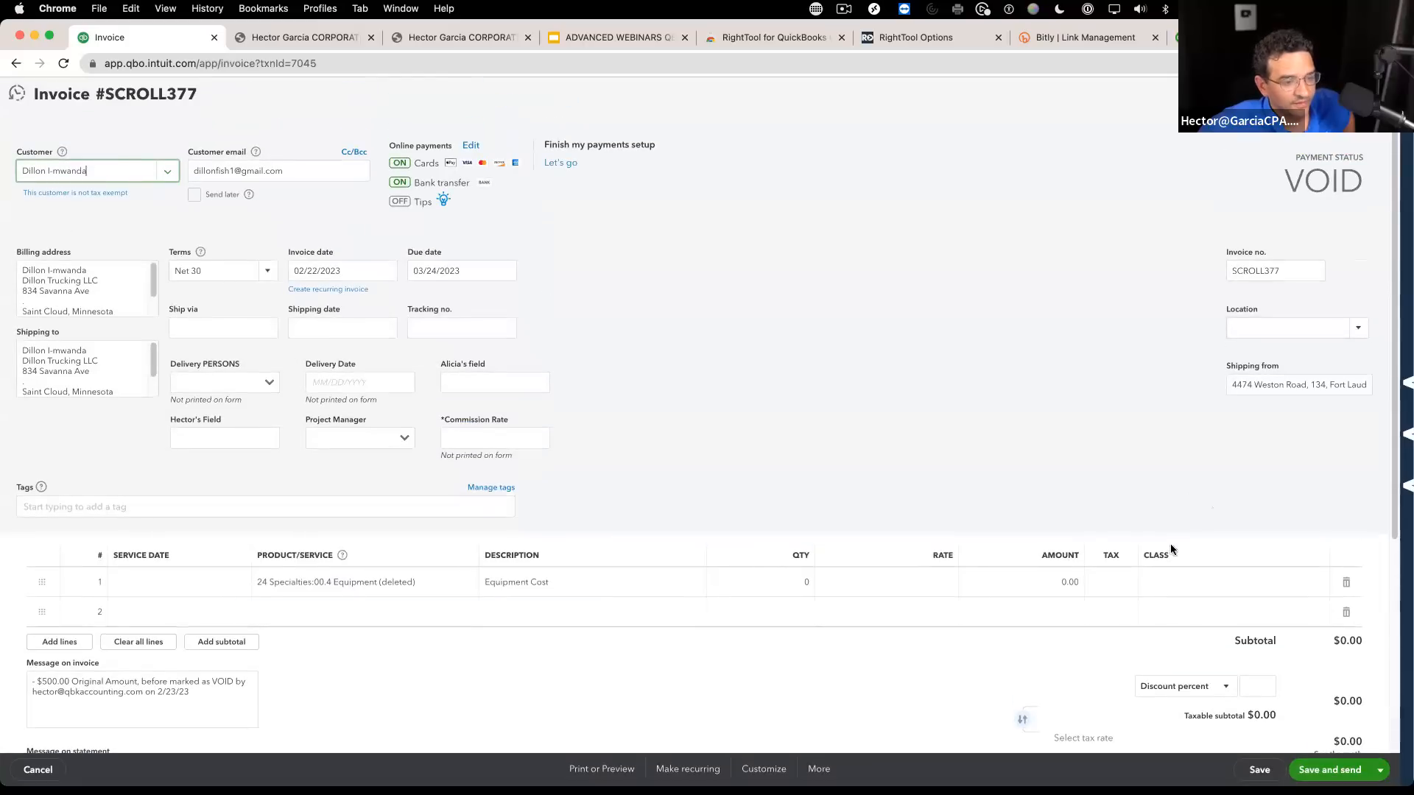
left_click(1029, 583)
type("50,000")
key("Tab")
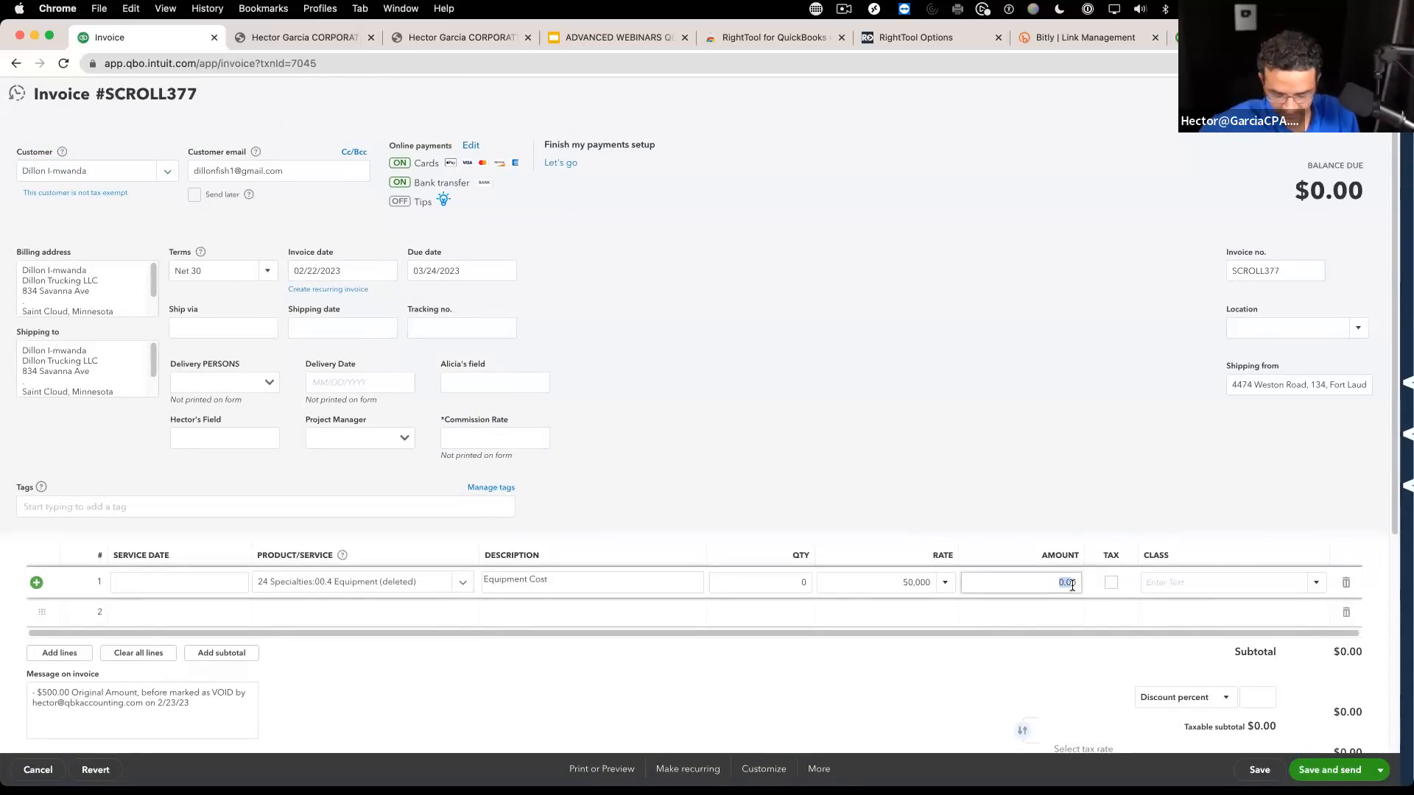
key("Tab")
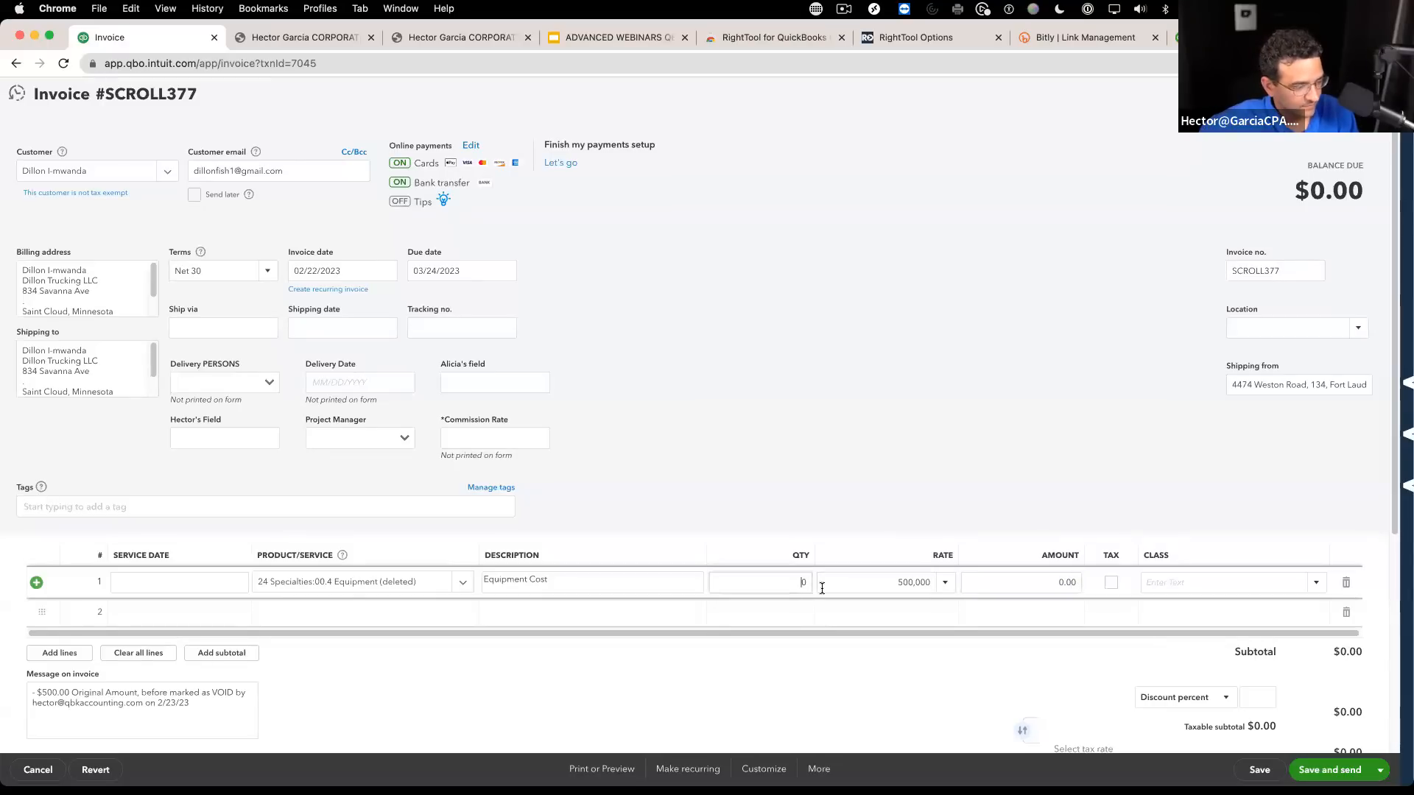
key("Tab")
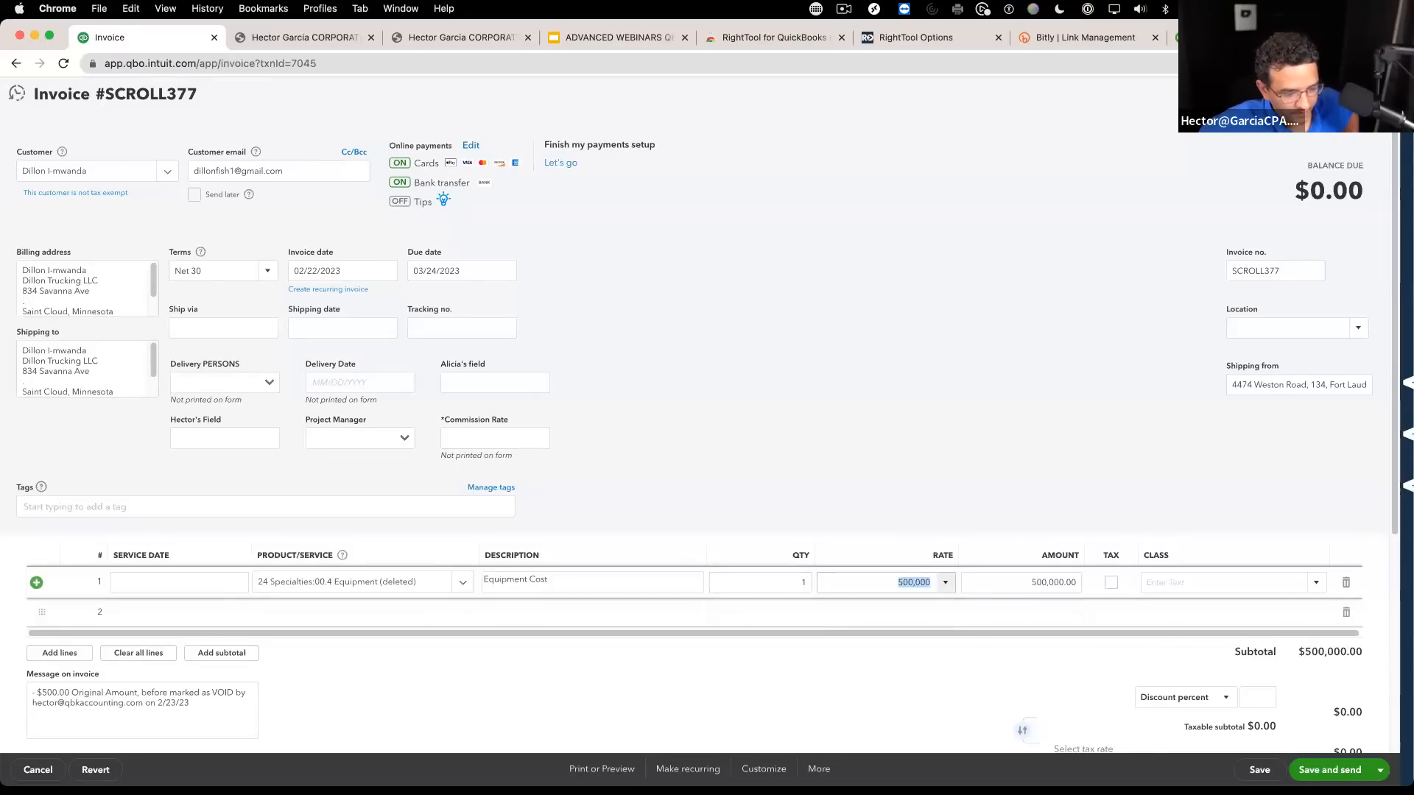
left_click(1259, 769)
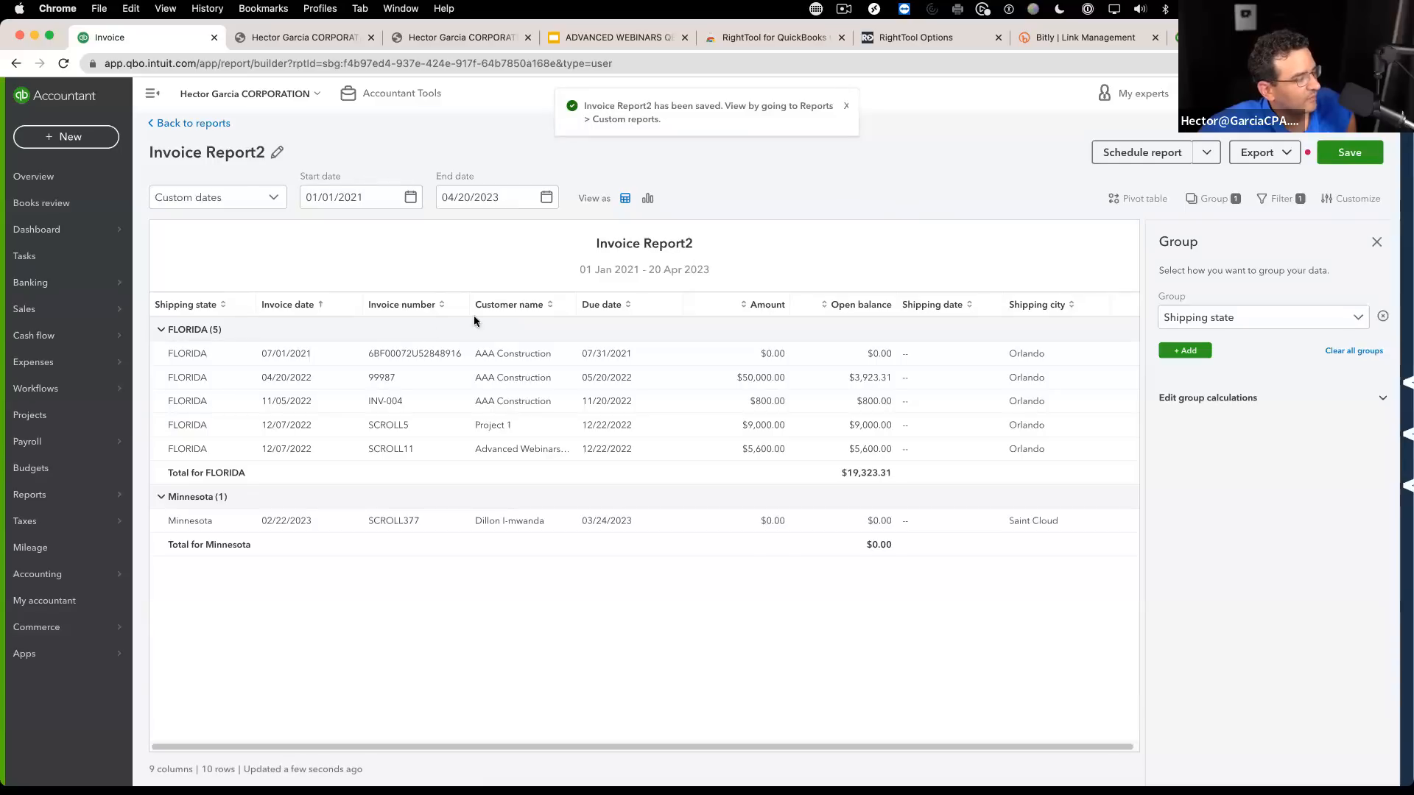
Step: Return to the custom reports list, reopen Invoice Report2 and try collapsing and expanding the FLORIDA group
left_click(189, 123)
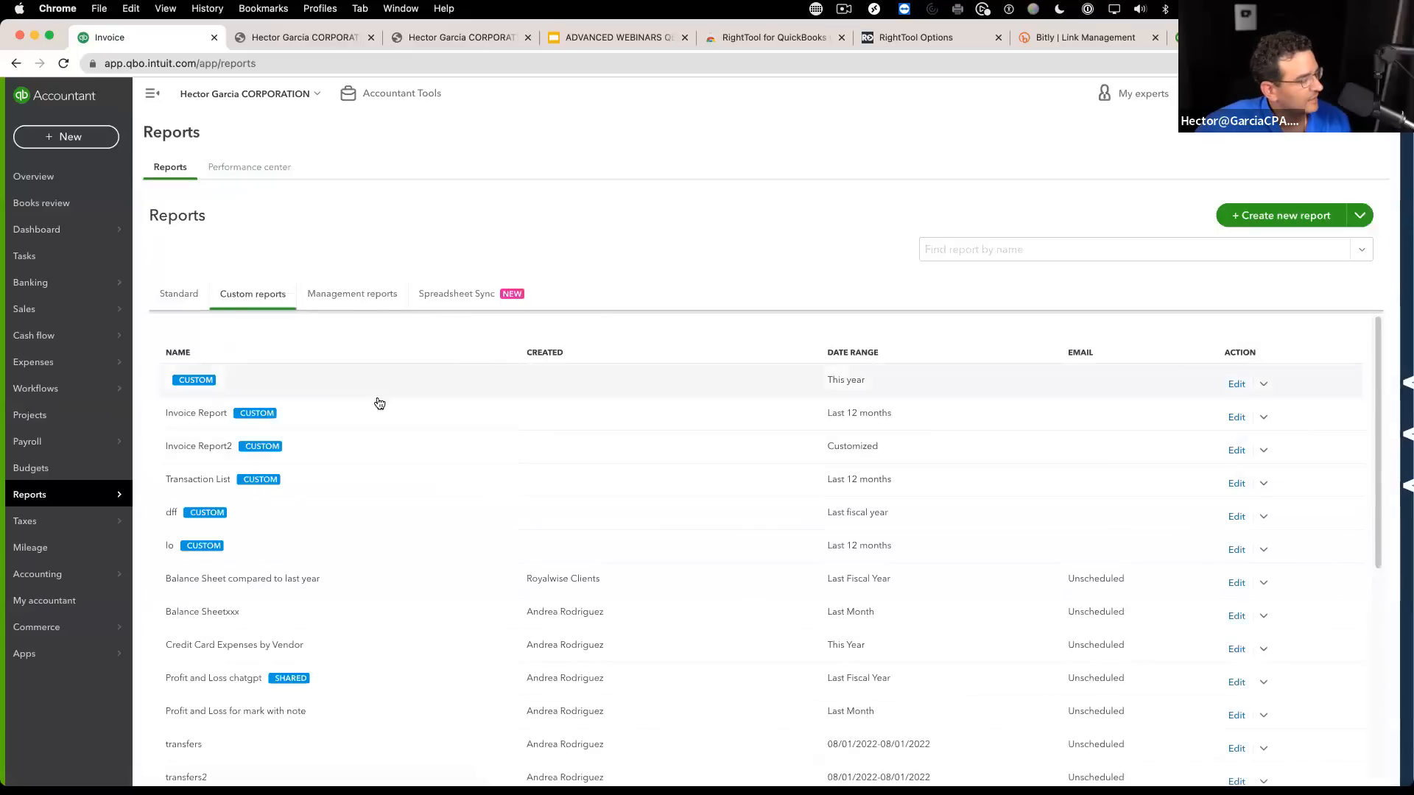
left_click(206, 445)
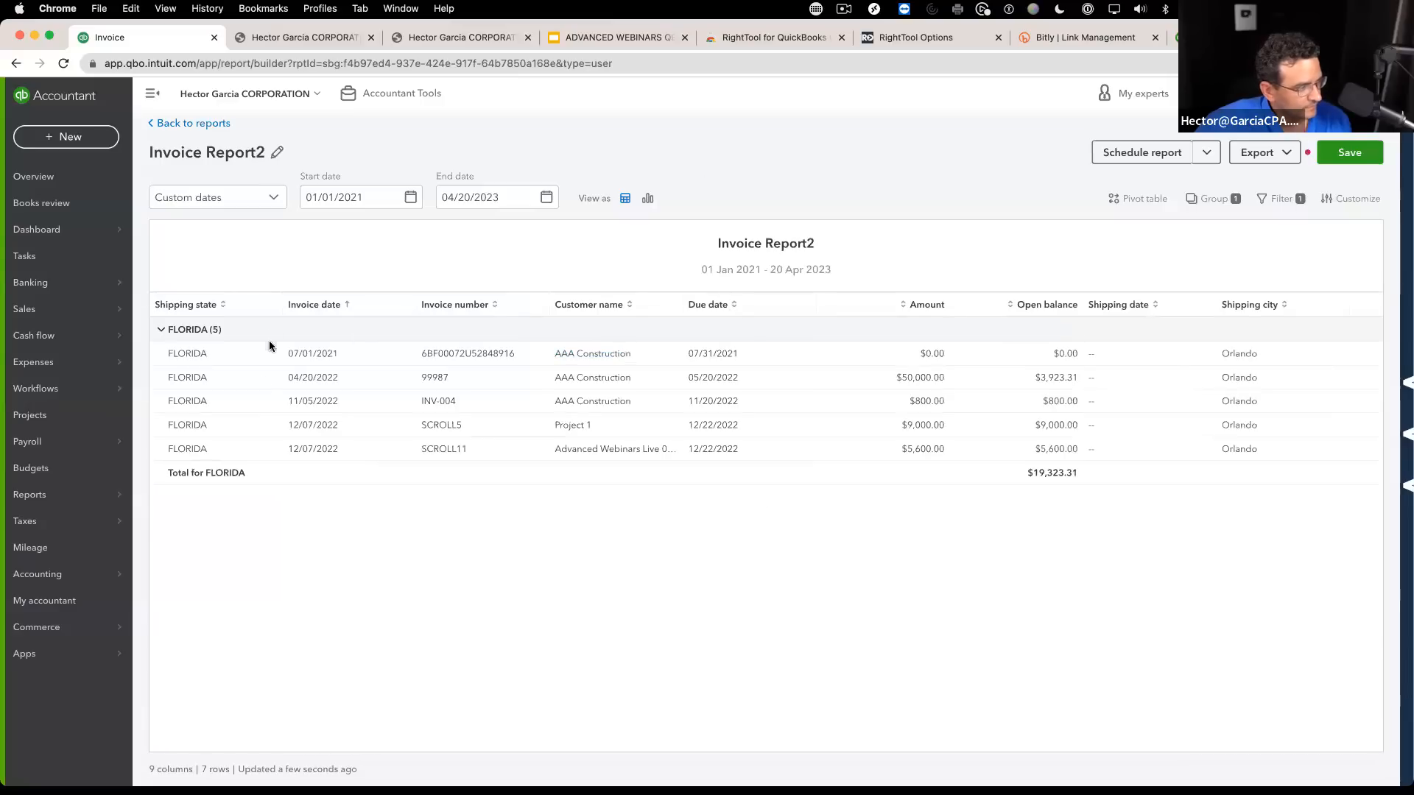
left_click(162, 330)
left_click(163, 332)
Step: Set the report's start date to 01/01/2020 and toggle the FLORIDA group to recheck the grouped invoices
left_click(343, 197)
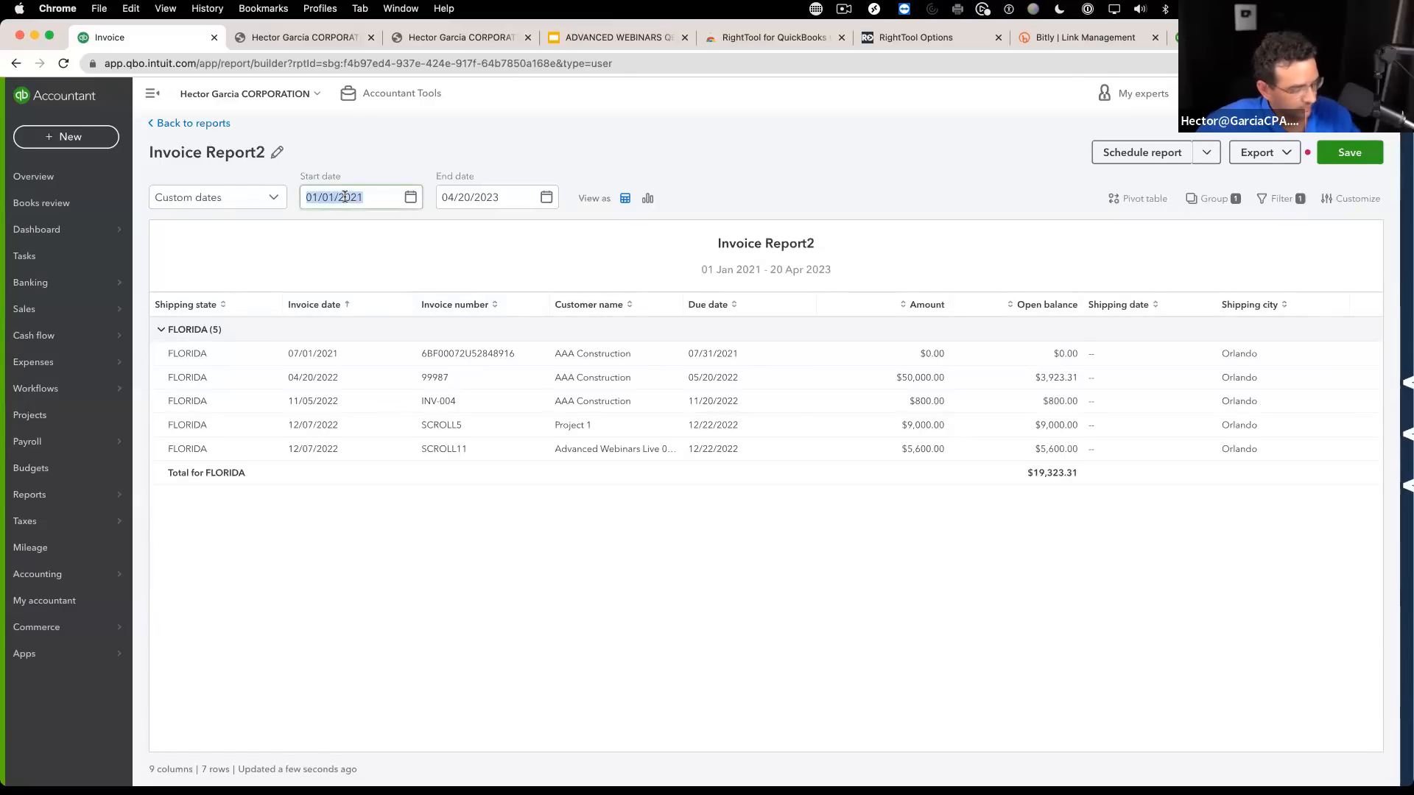
type("01/01/2020")
key("Tab")
left_click(164, 329)
left_click(163, 329)
left_click(163, 329)
left_click(164, 329)
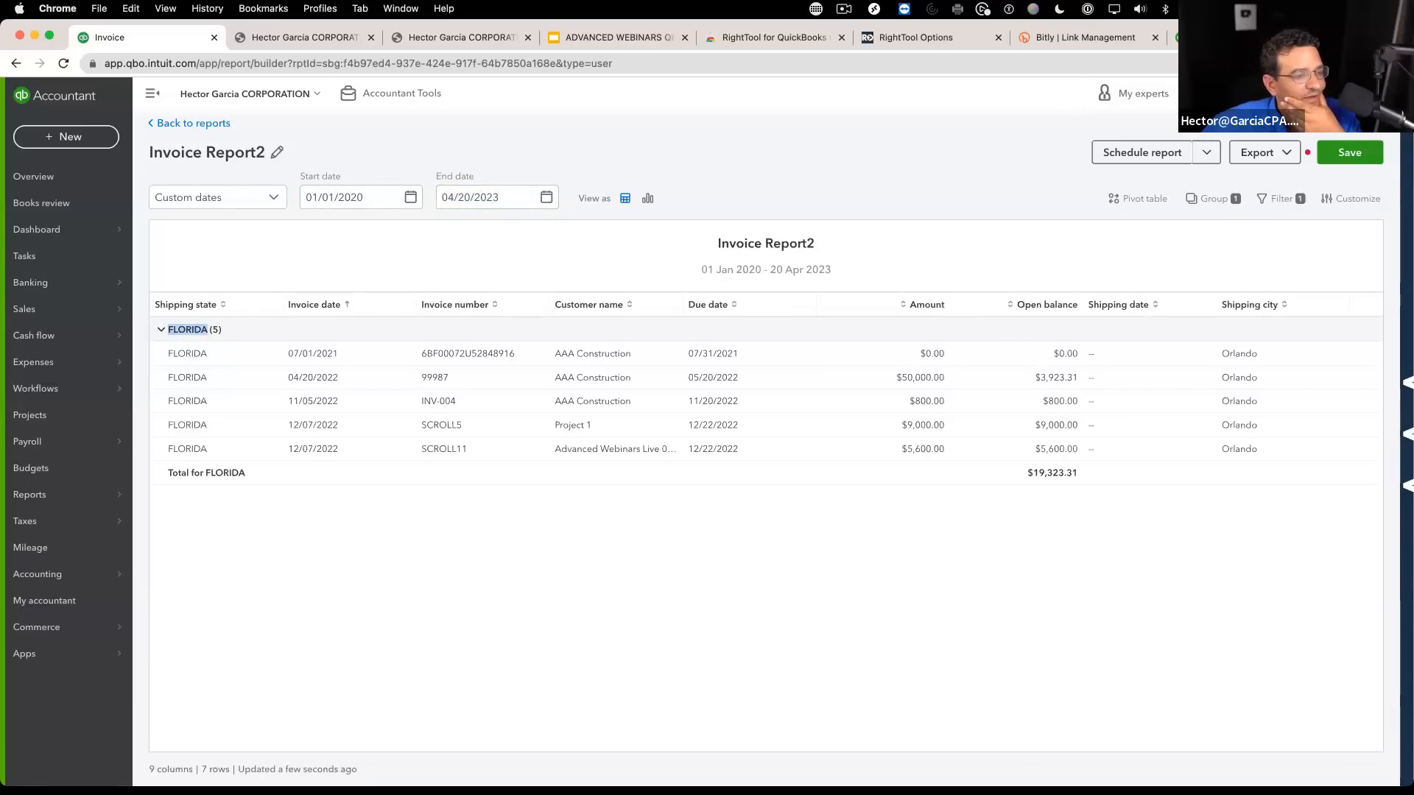
Step: Find and open the recent $500,000.00 invoice dated 02/22/2023 from the recent transactions
left_click(1264, 94)
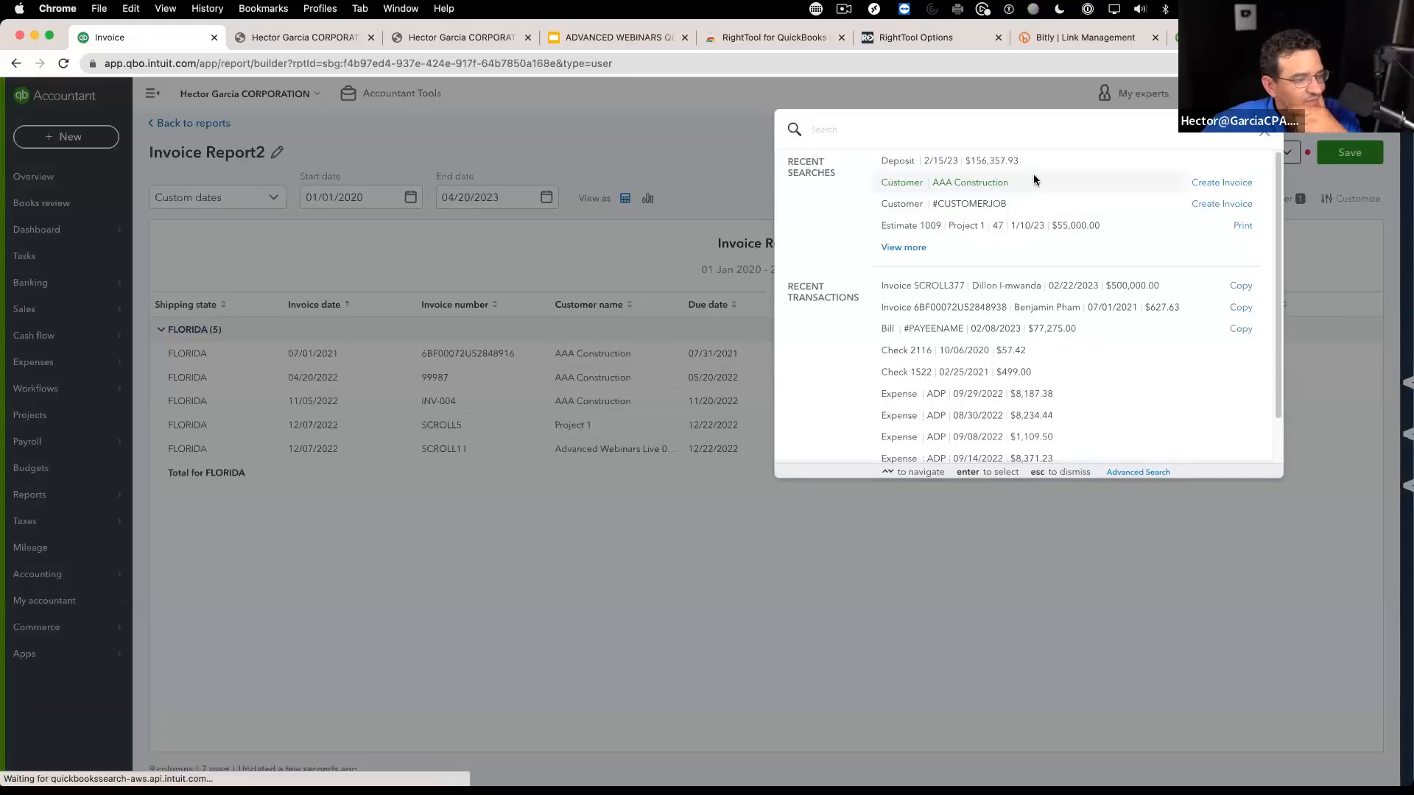
left_click(1032, 177)
left_click(1264, 93)
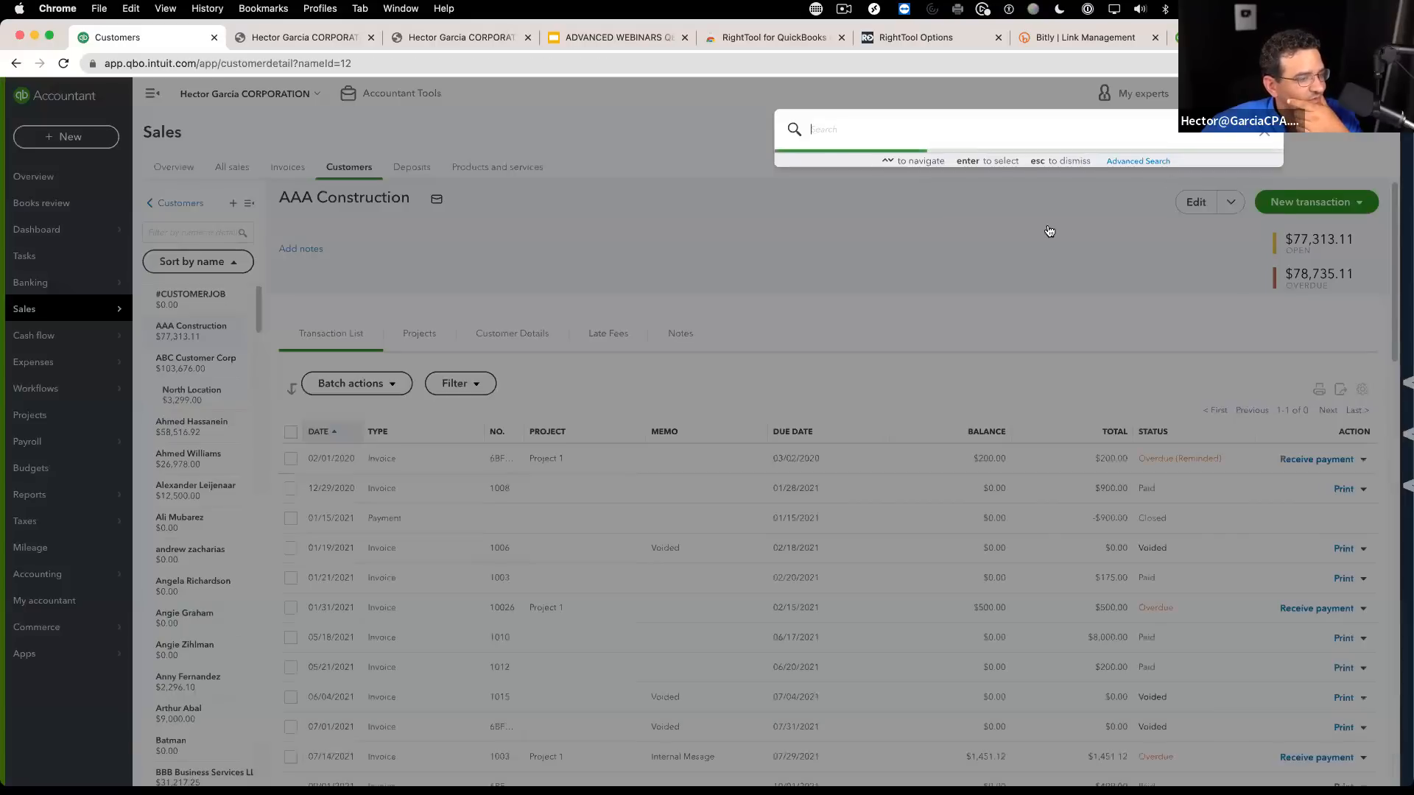
left_click(1069, 286)
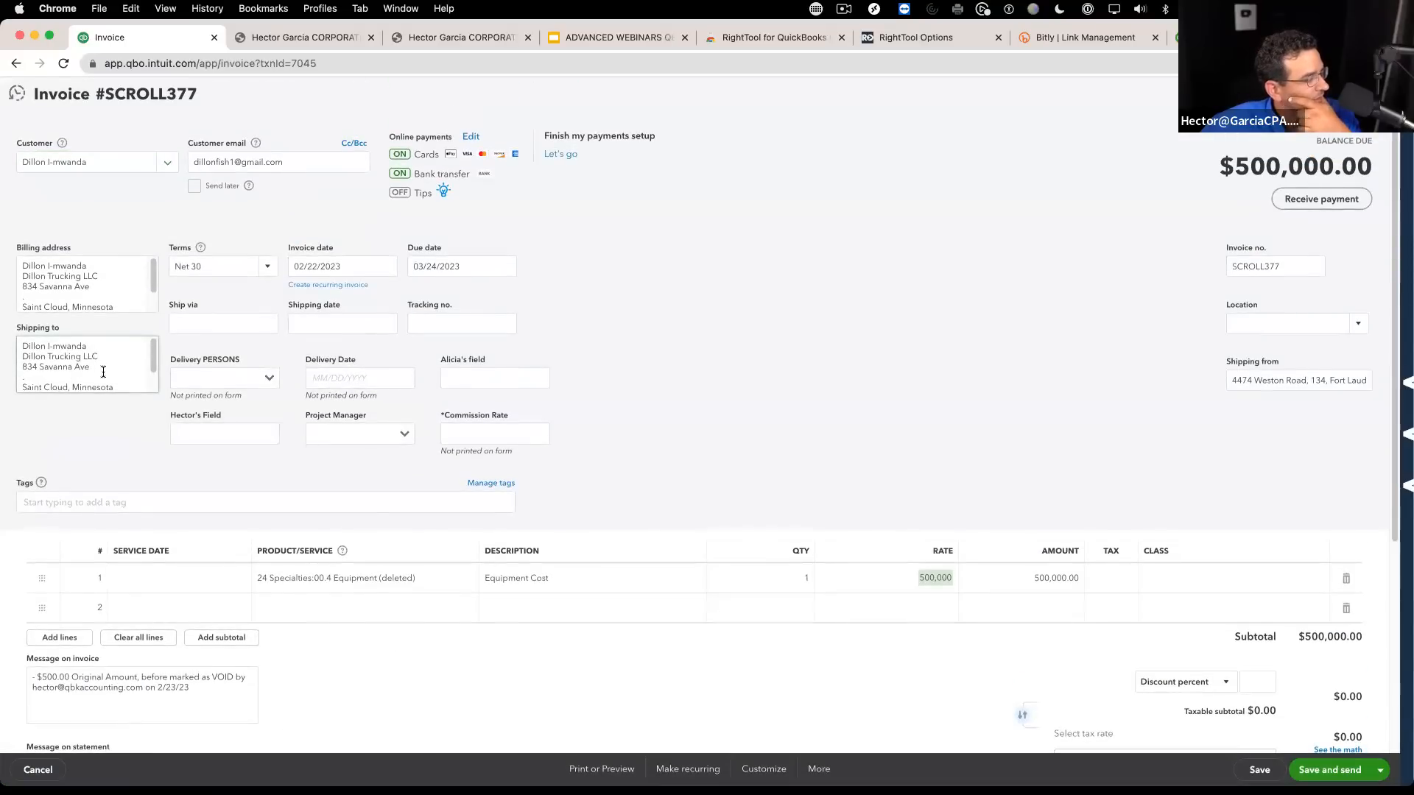
Step: Remove the separate ZIP code line from the invoice's shipping and billing addresses, and save the invoice
left_click_drag(126, 388, 50, 384)
left_click(71, 377)
scroll(77, 389, "up", 3)
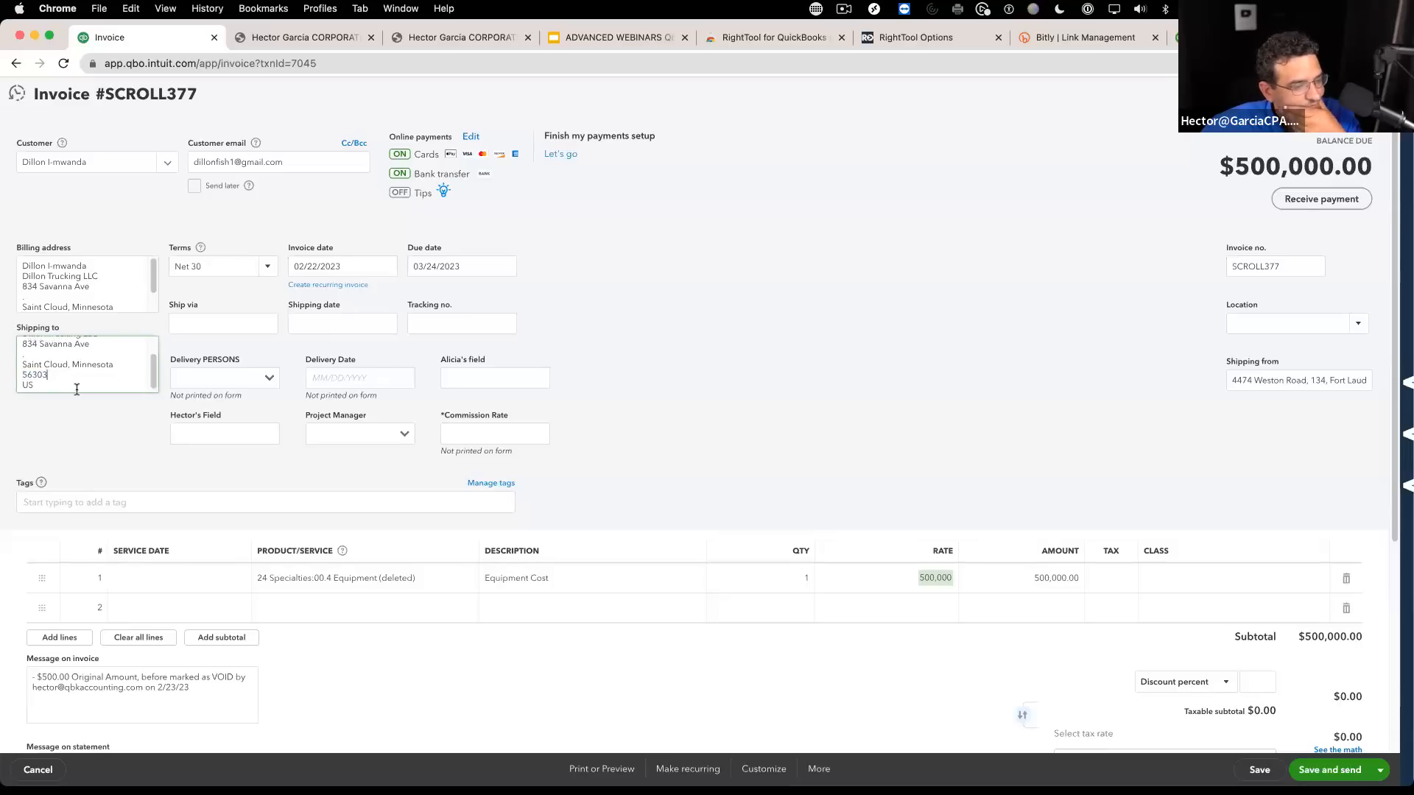
left_click_drag(40, 376, 8, 377)
key("BackSpace")
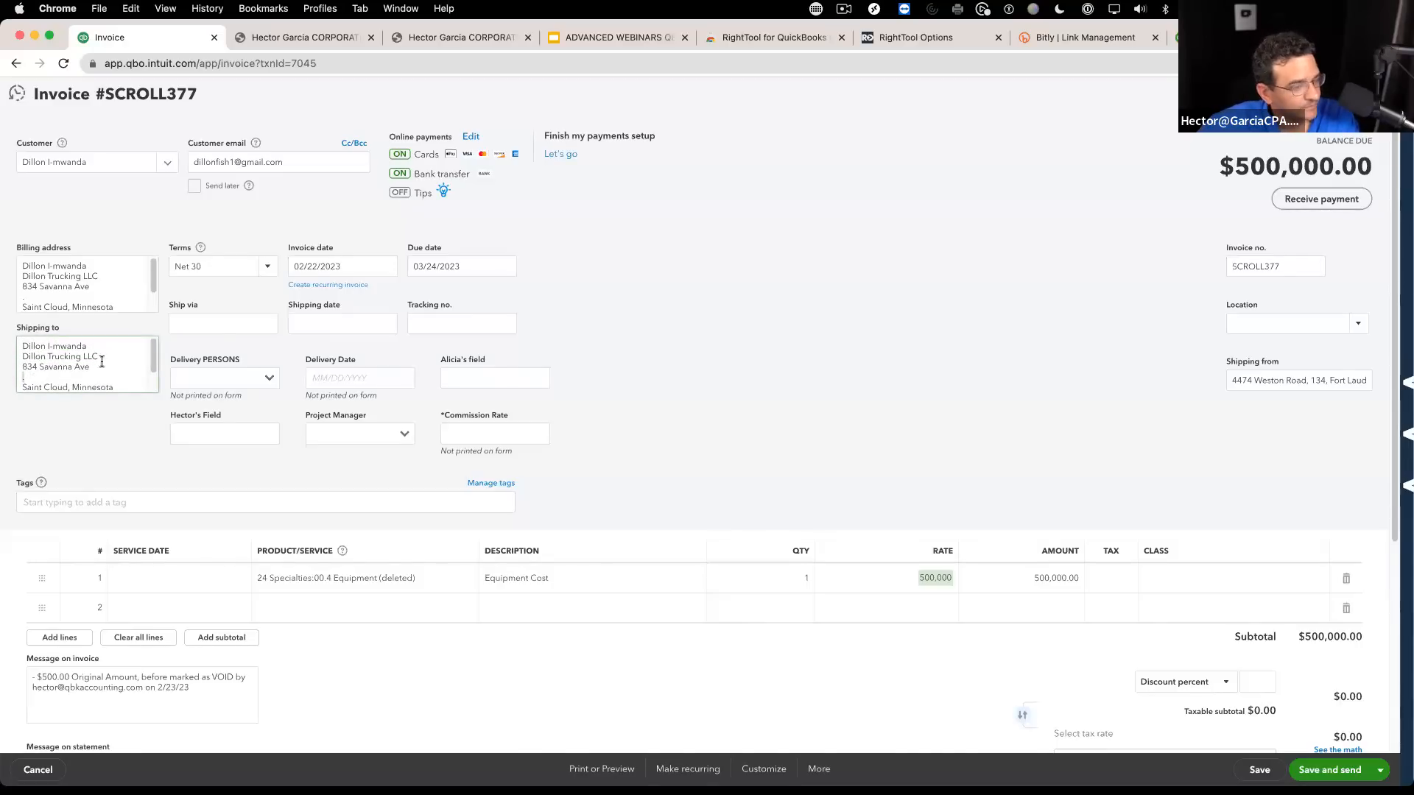
left_click_drag(35, 298, 3, 298)
key("BackSpace")
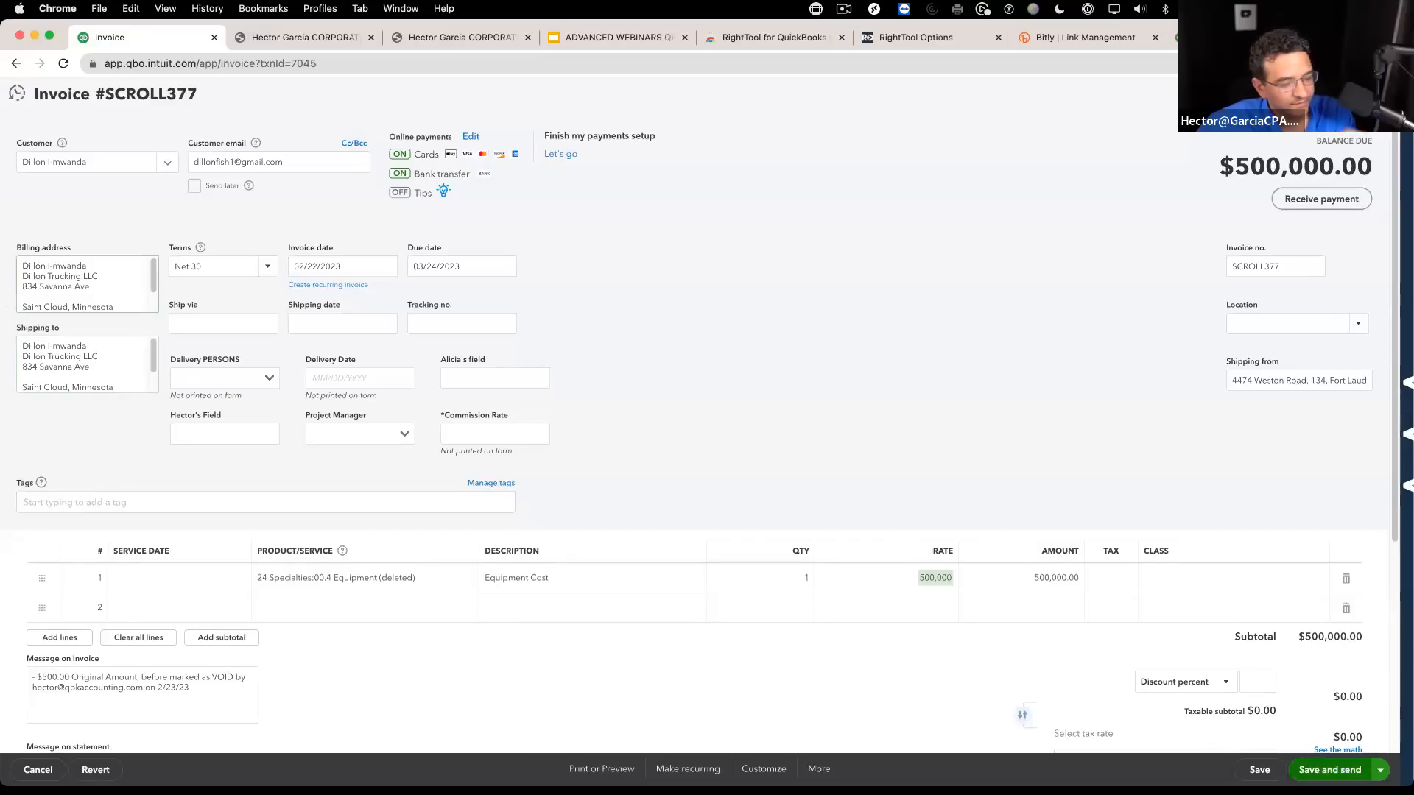
key("BackSpace")
left_click(1258, 770)
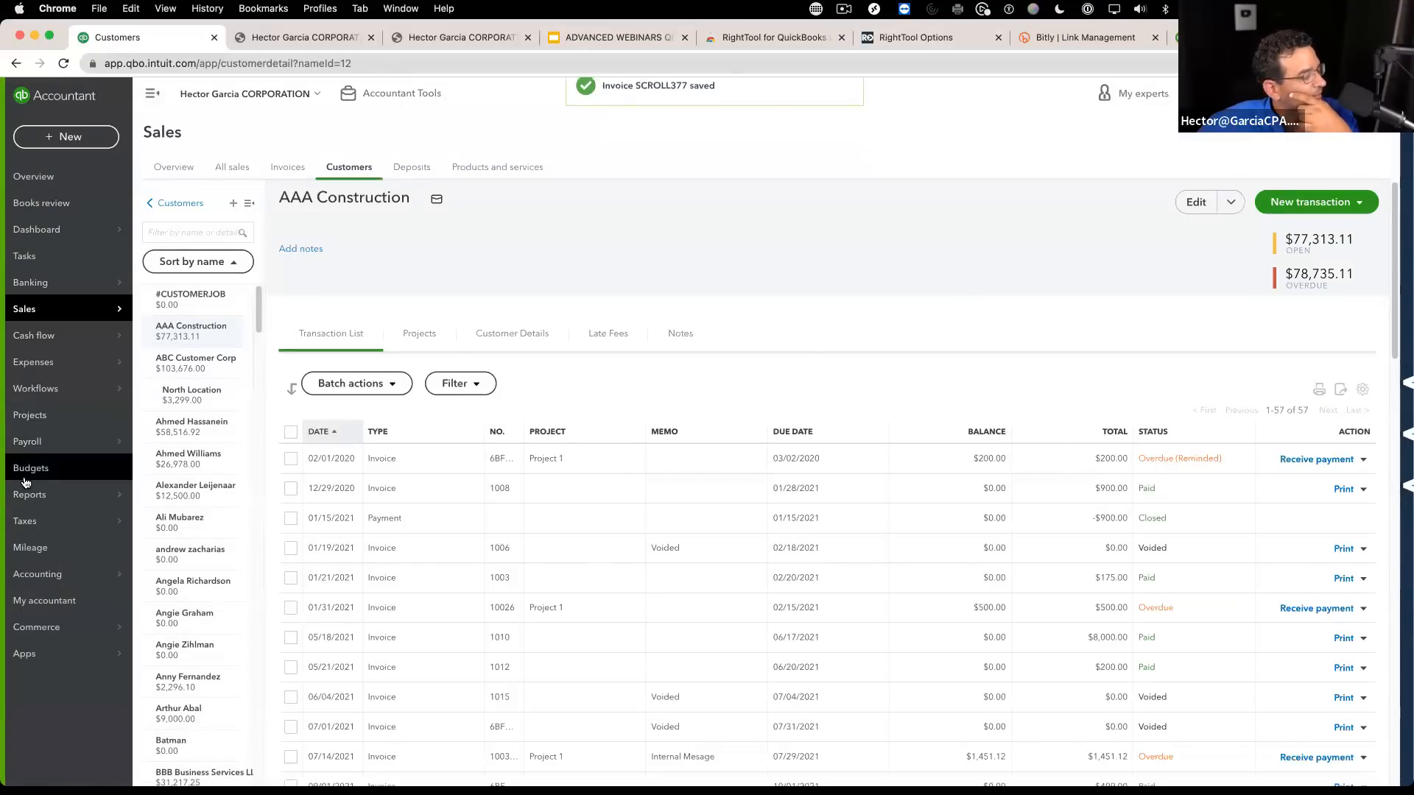
Step: Reopen the custom report Invoice Report2 and remove its filter
left_click(52, 471)
left_click(33, 494)
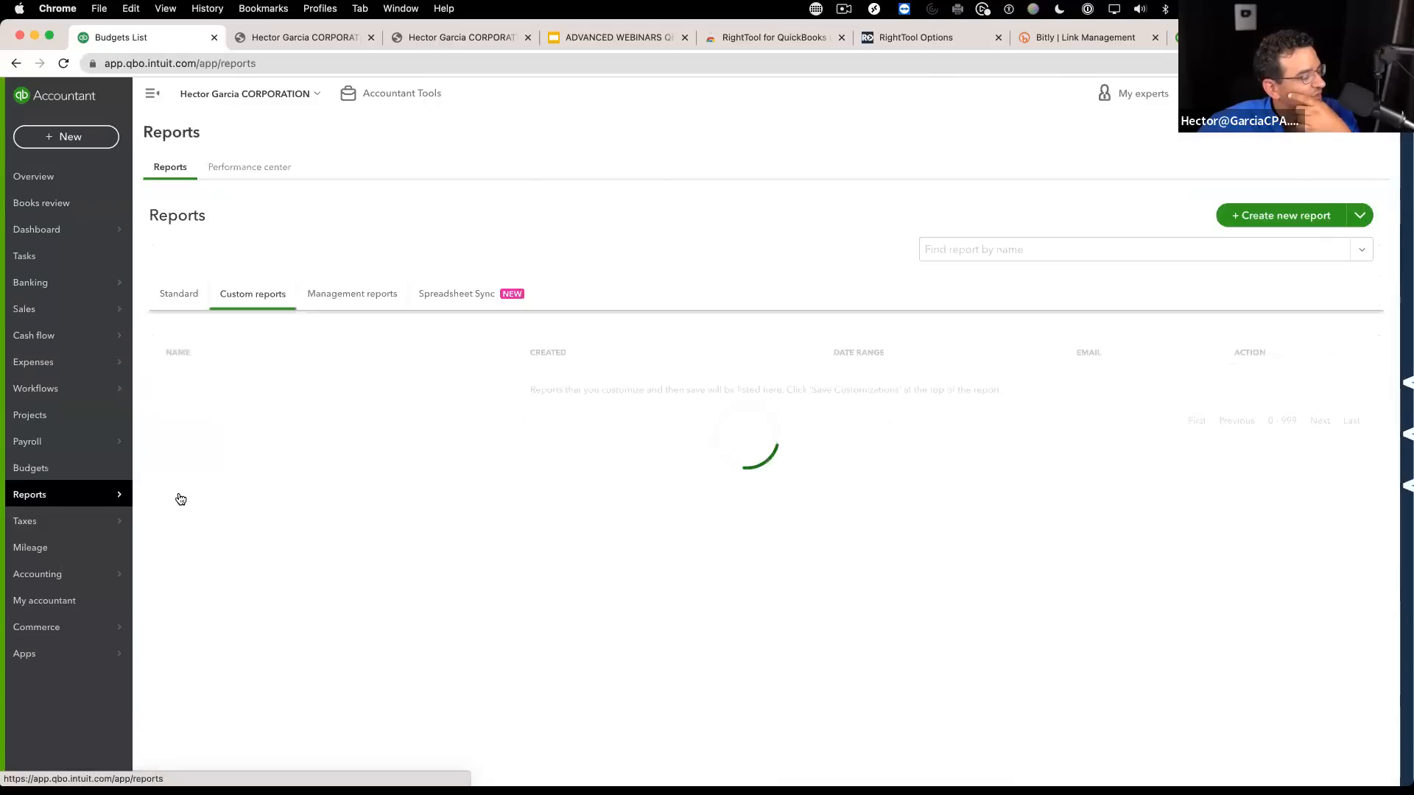
left_click(199, 446)
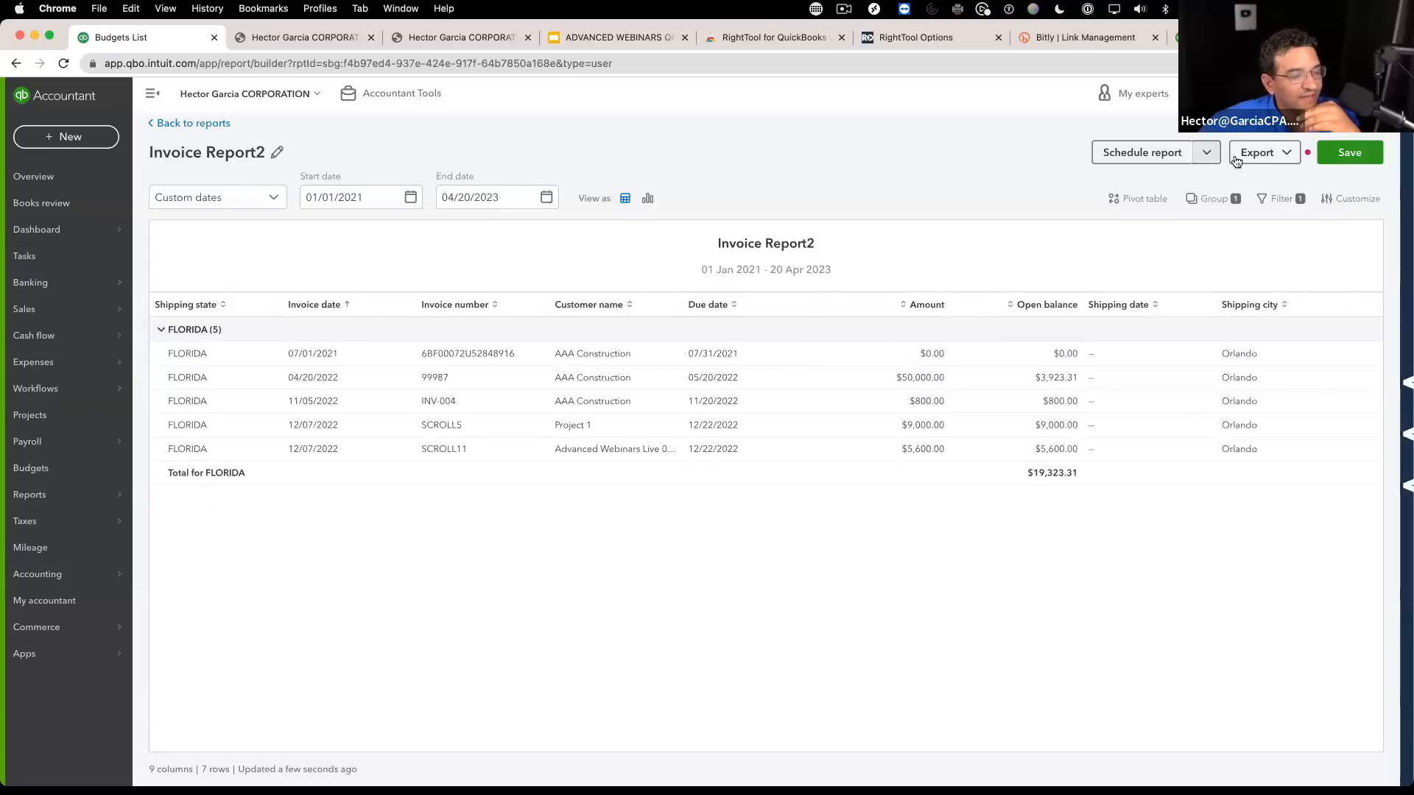
left_click(1209, 200)
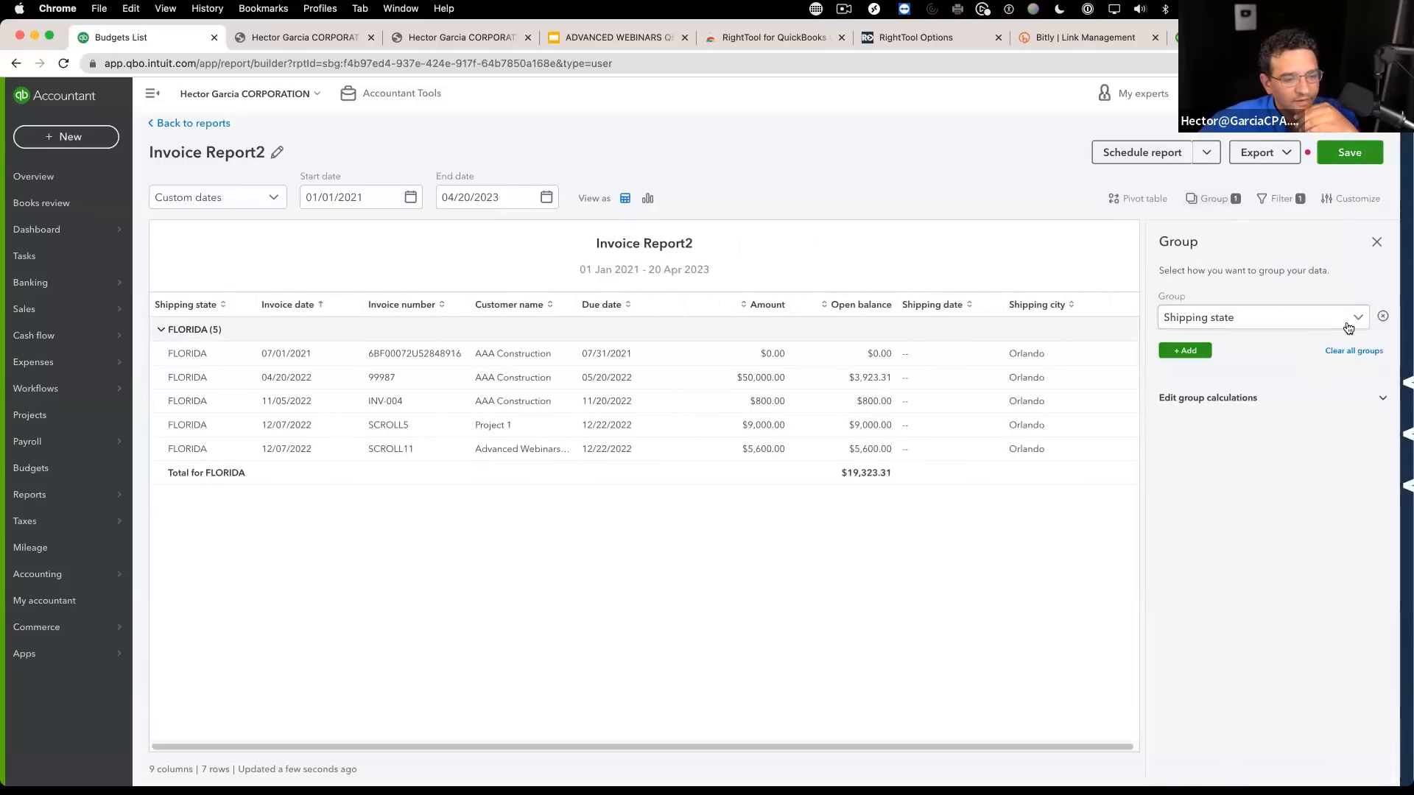
left_click(1266, 200)
left_click(1379, 320)
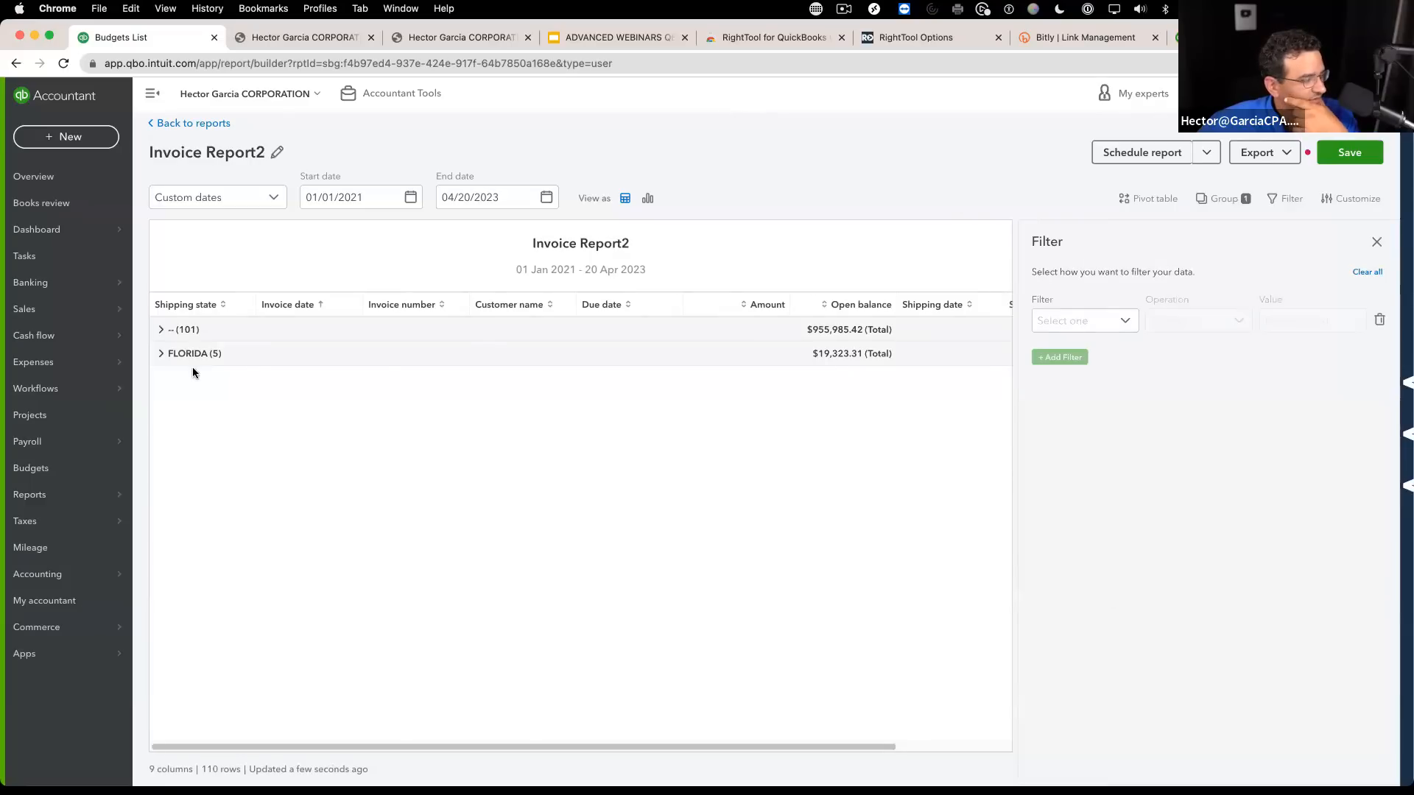
Step: Expand the group of invoices without a shipping state, look through its rows, and collapse it
left_click(159, 330)
scroll(558, 504, "down", 10)
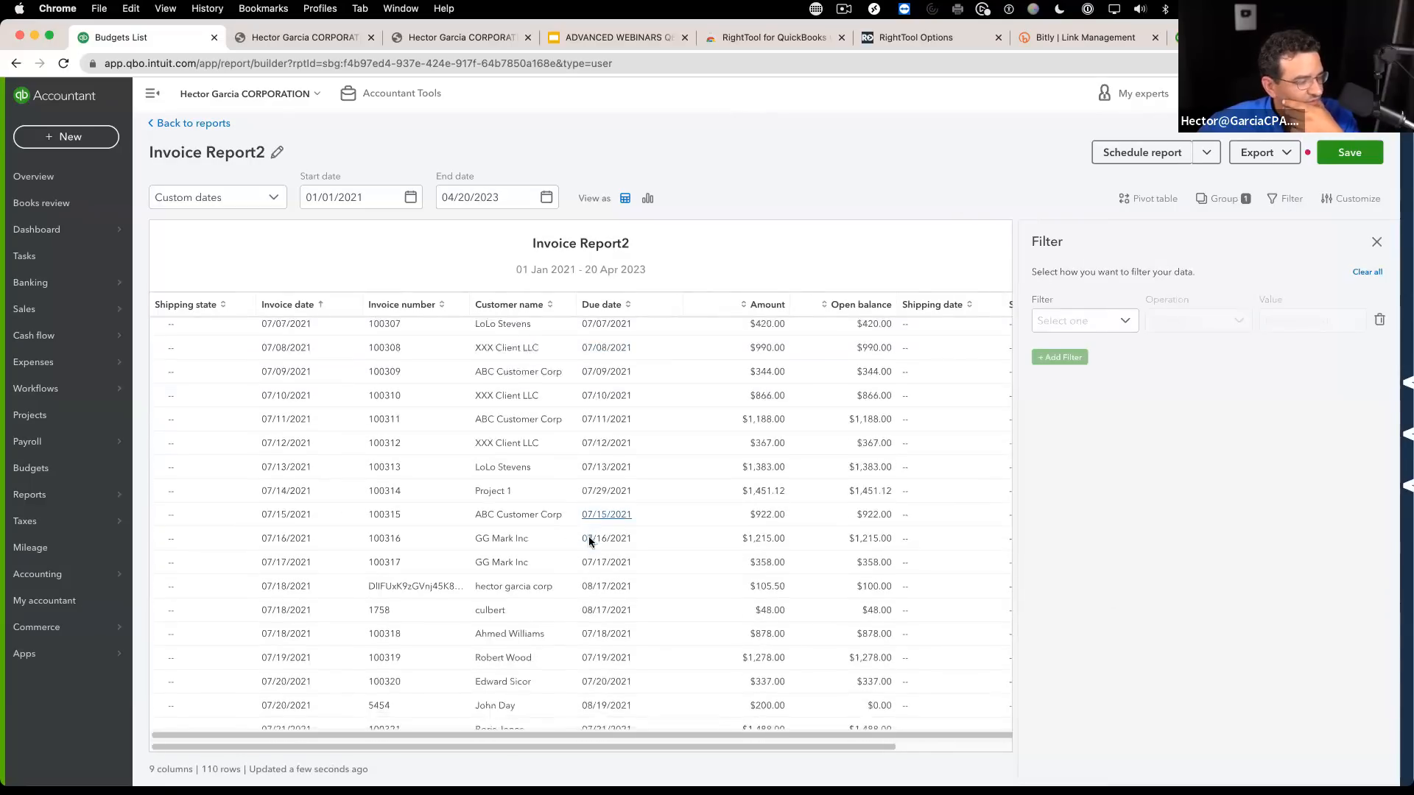
scroll(311, 516, "up", 10)
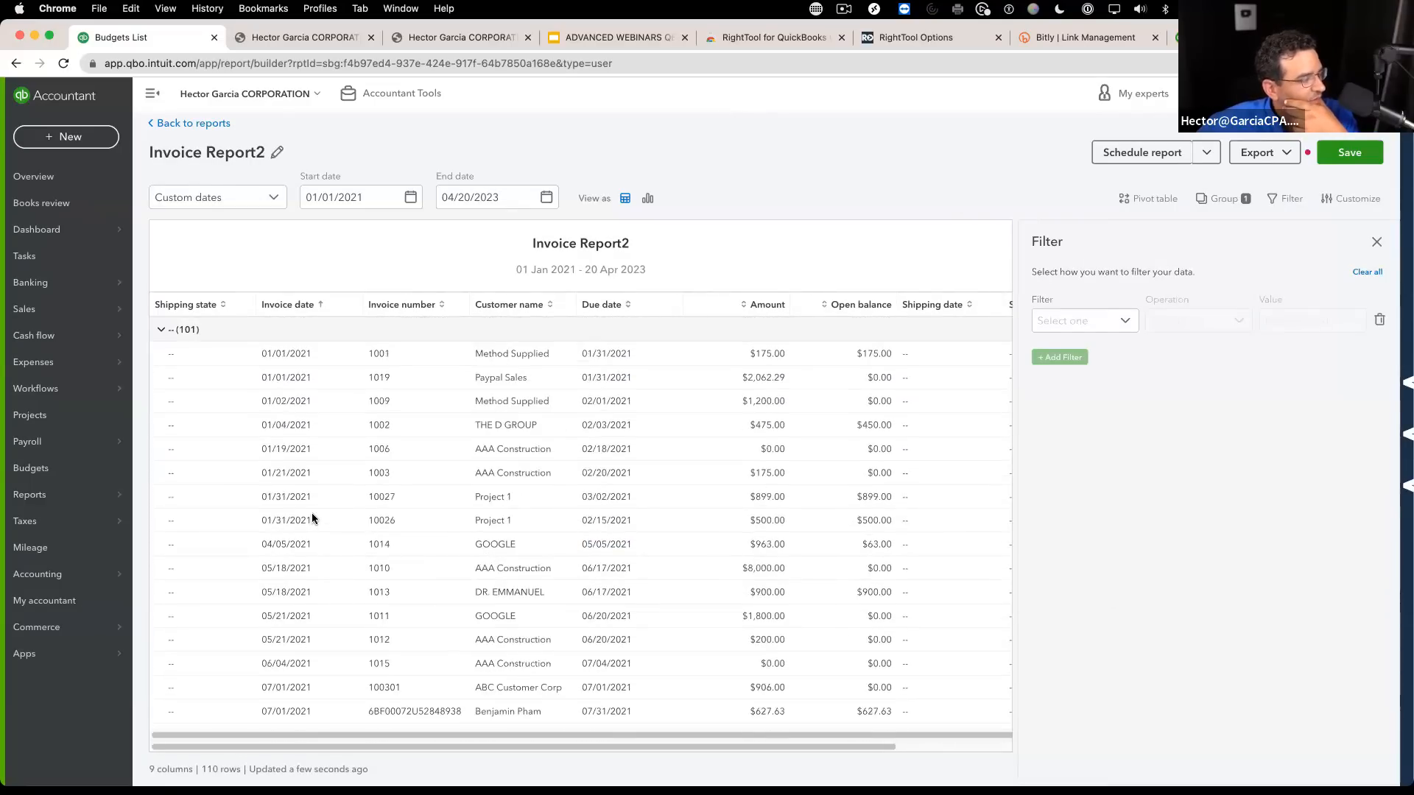
left_click(162, 330)
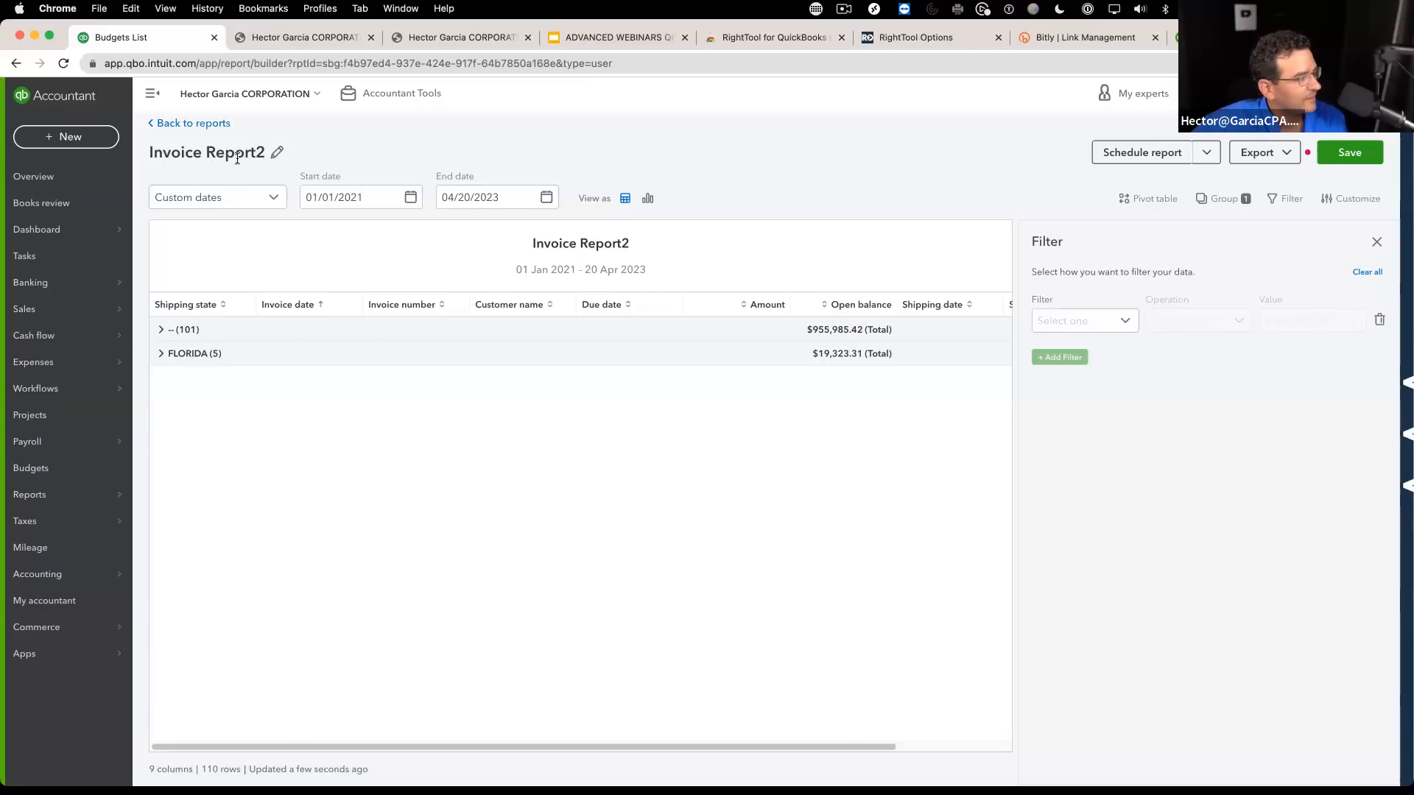
Step: Return to the standard reports and open the Invoice Report from the custom report builder section
mouse_move(117, 494)
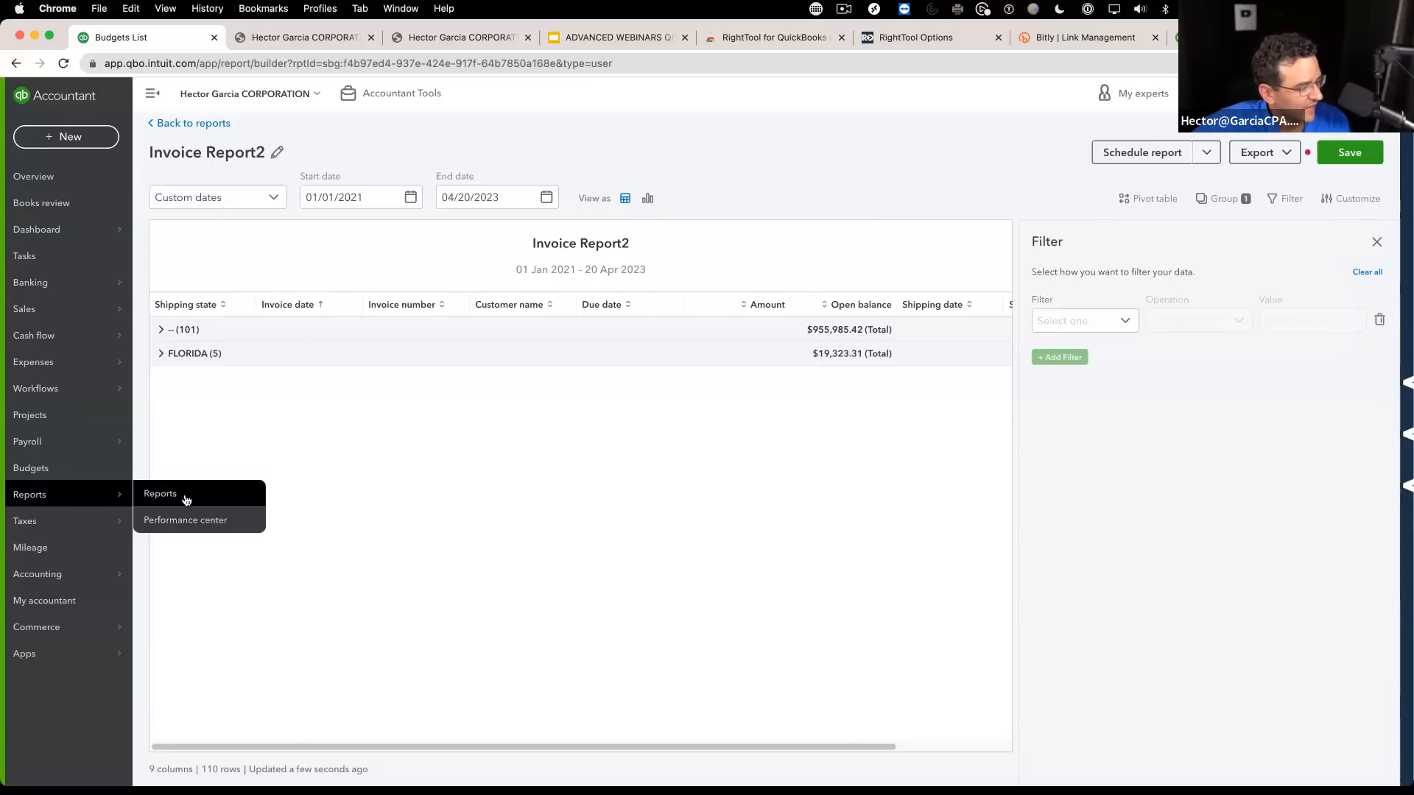
left_click(194, 495)
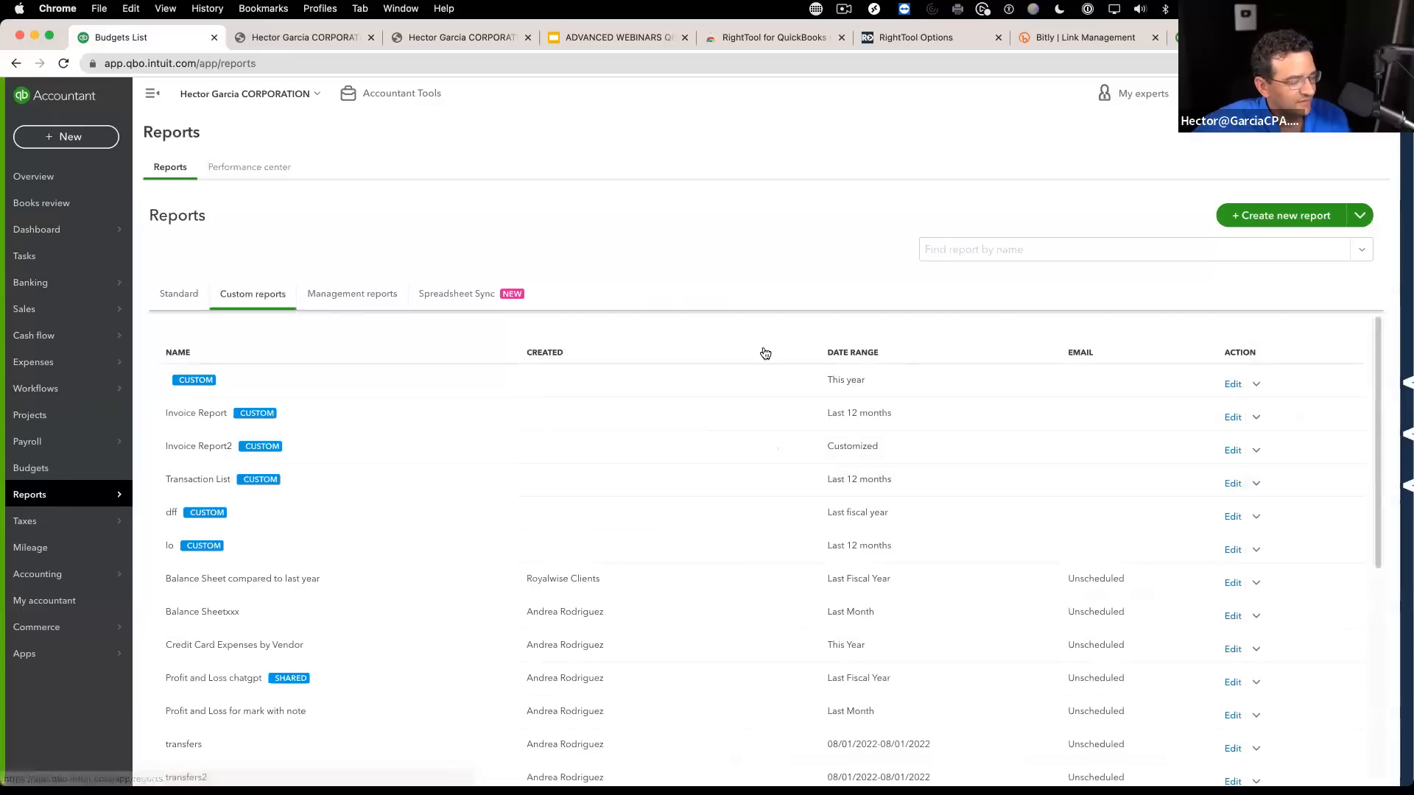
left_click(179, 294)
scroll(700, 656, "down", 2)
scroll(735, 656, "up", 2)
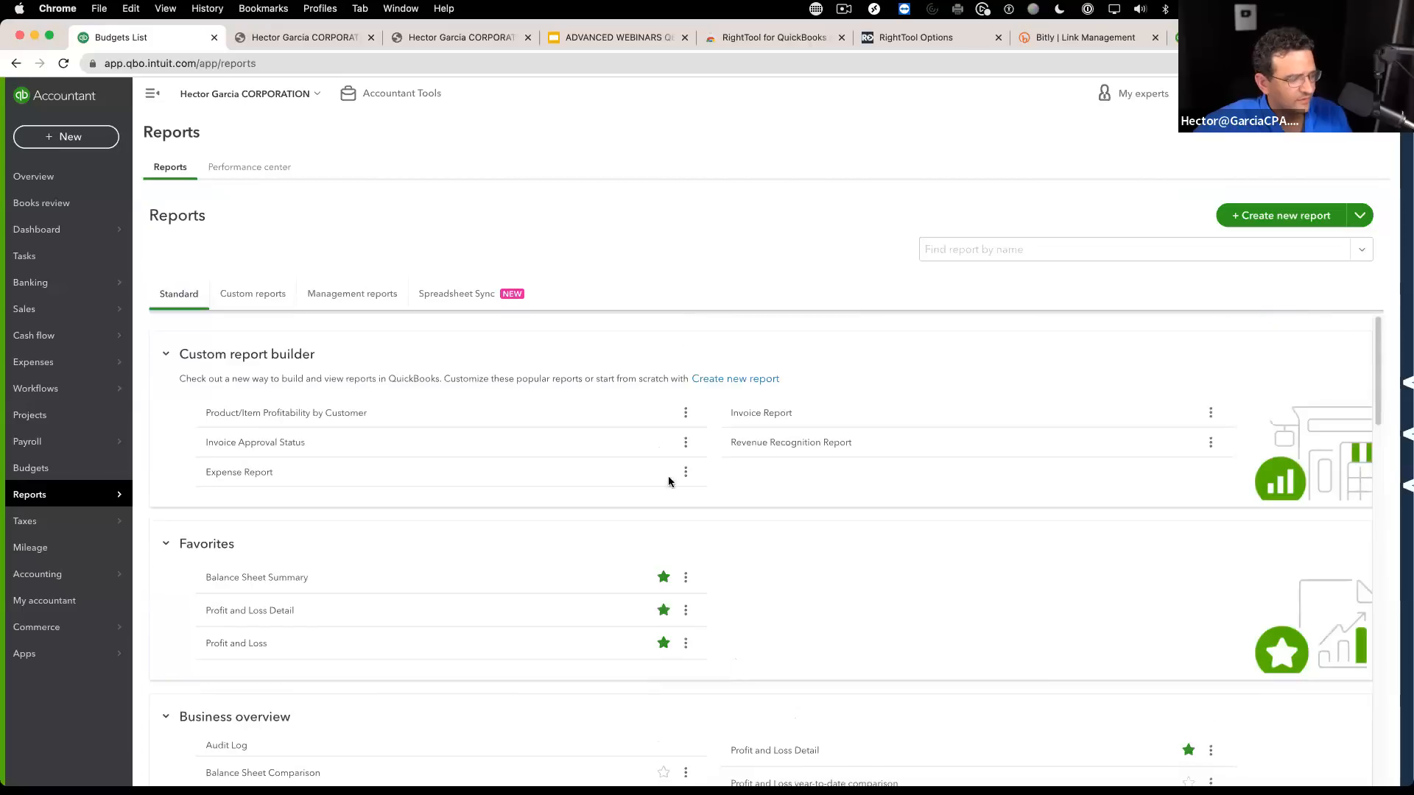
left_click(767, 413)
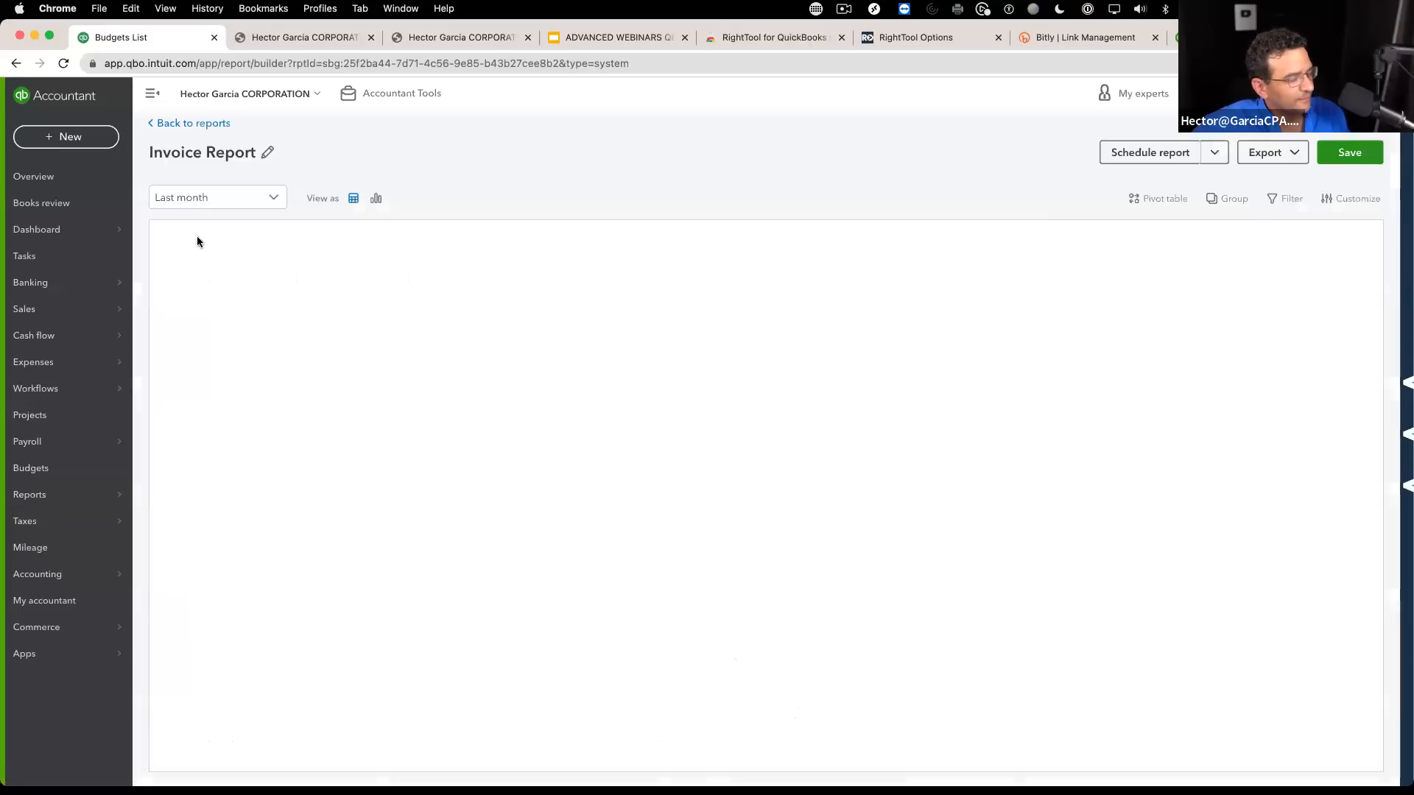
Step: Set the report period to custom dates from 01/01/2021 to 04/20/2023
left_click(214, 199)
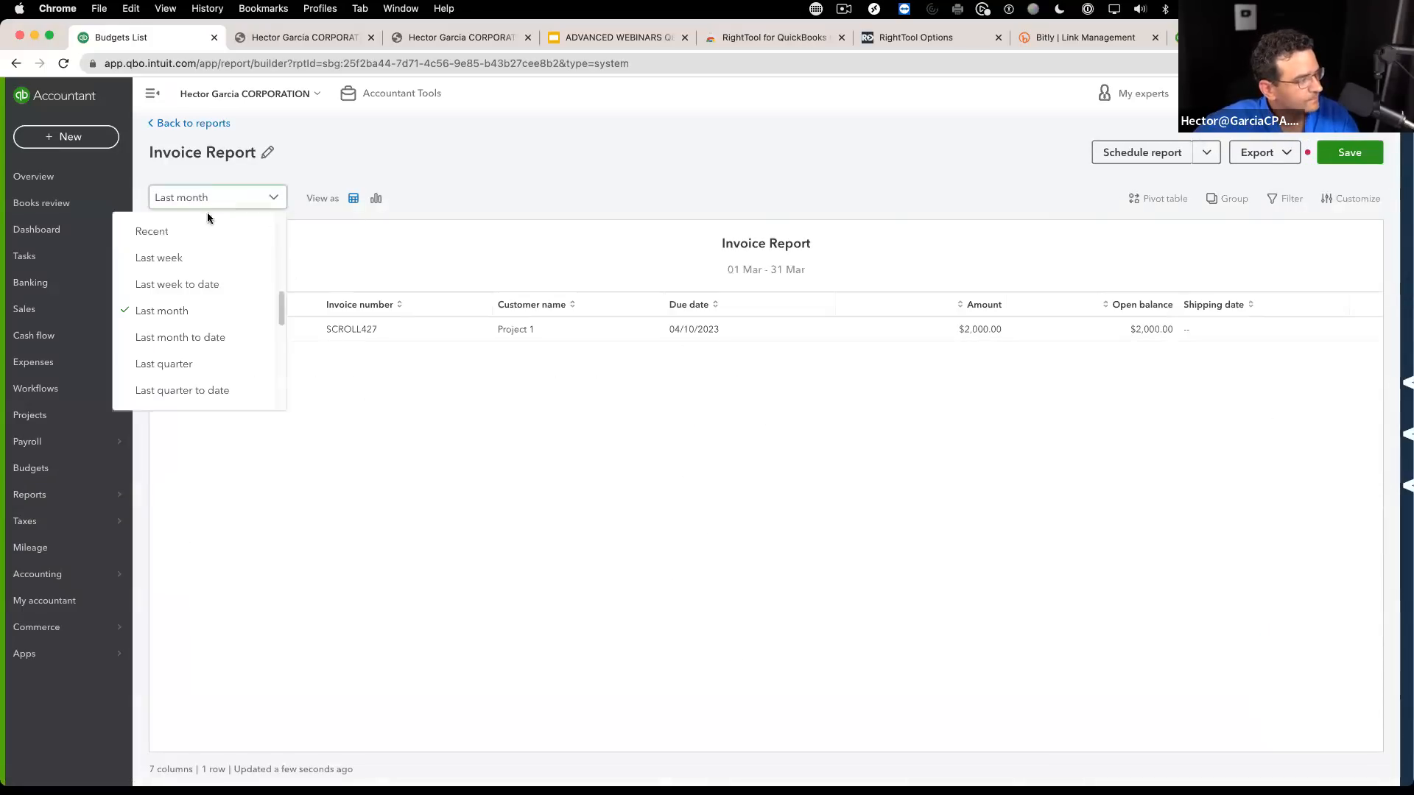
scroll(199, 288, "down", 3)
scroll(196, 278, "up", 3)
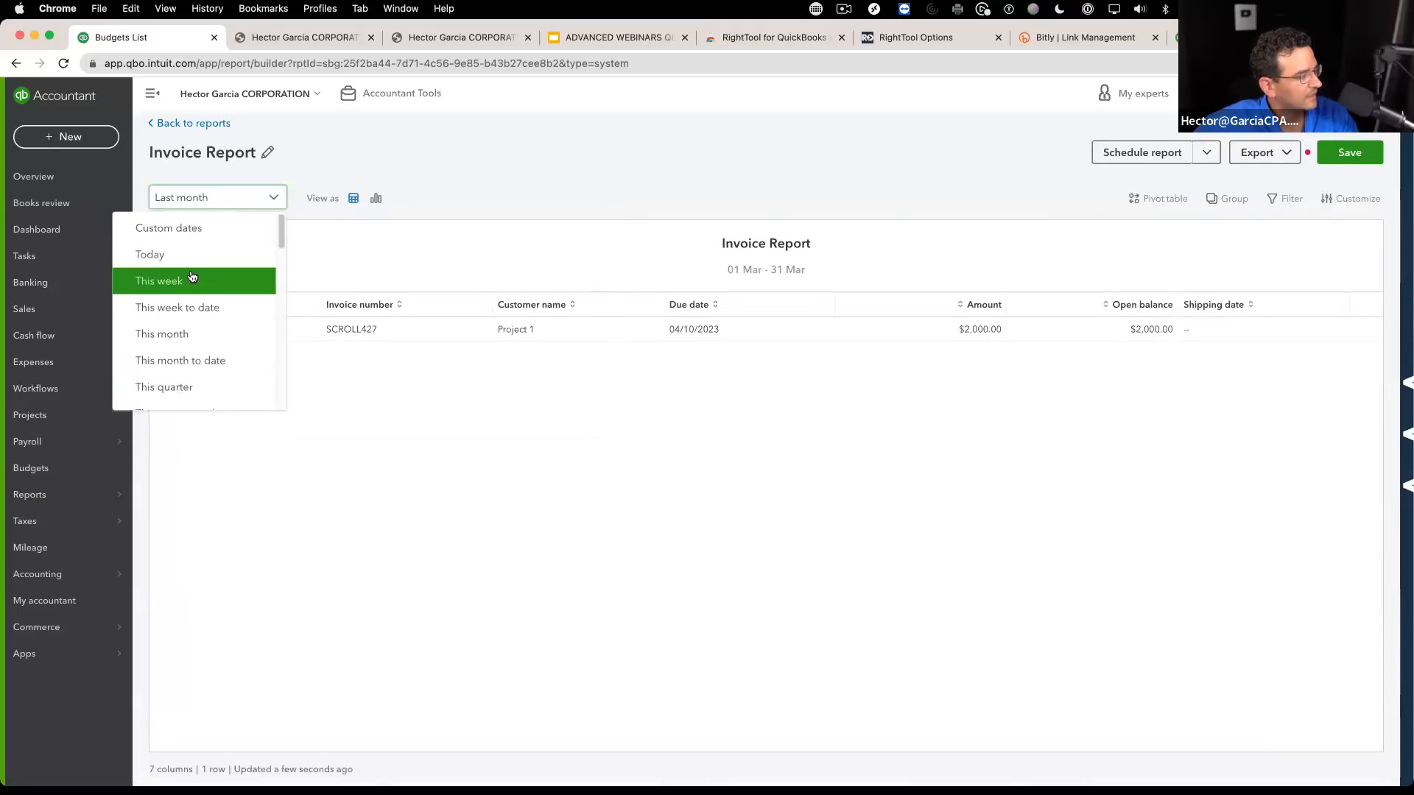
left_click(181, 228)
left_click(353, 197)
type("01/01/2021")
left_click(511, 199)
type("04/20/2023")
key("Tab")
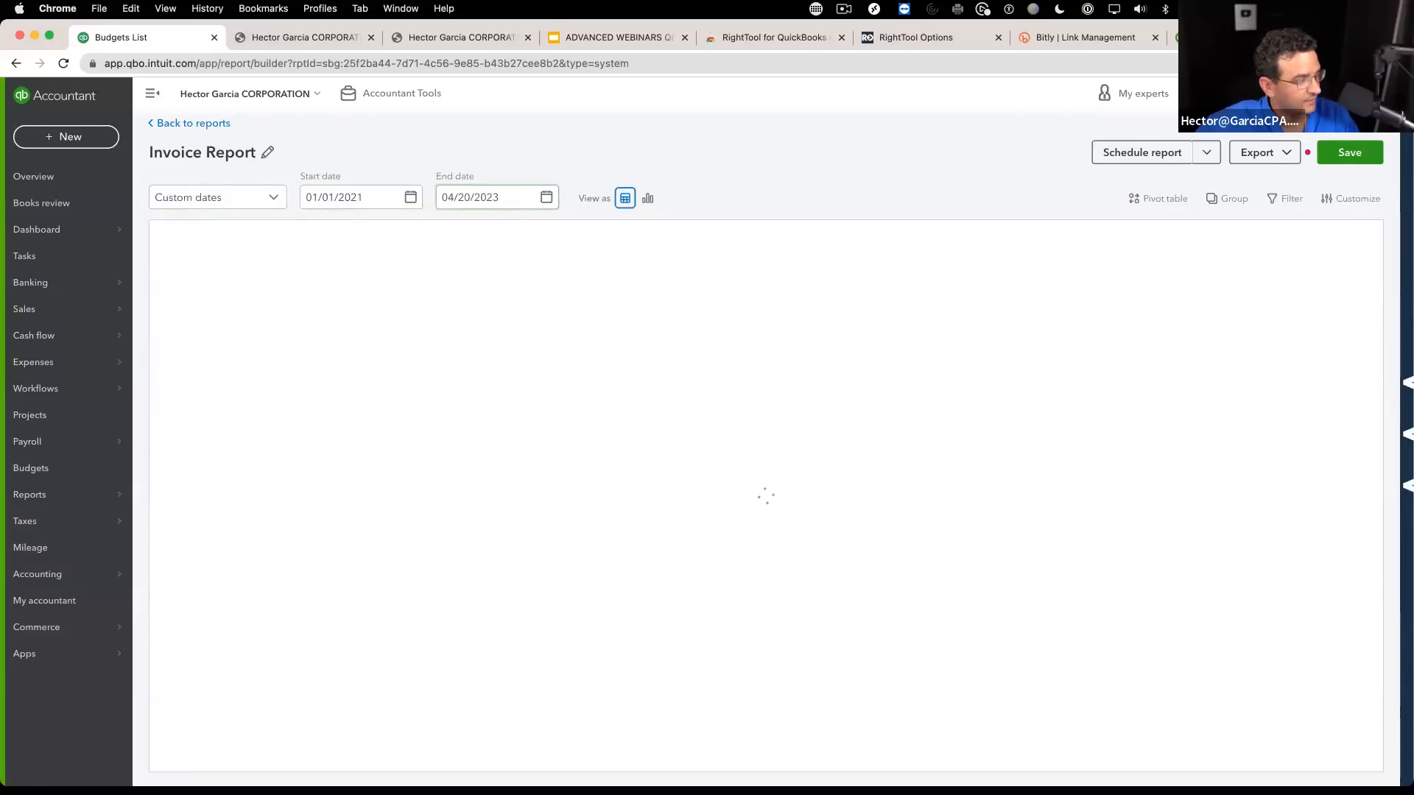
left_click(1227, 199)
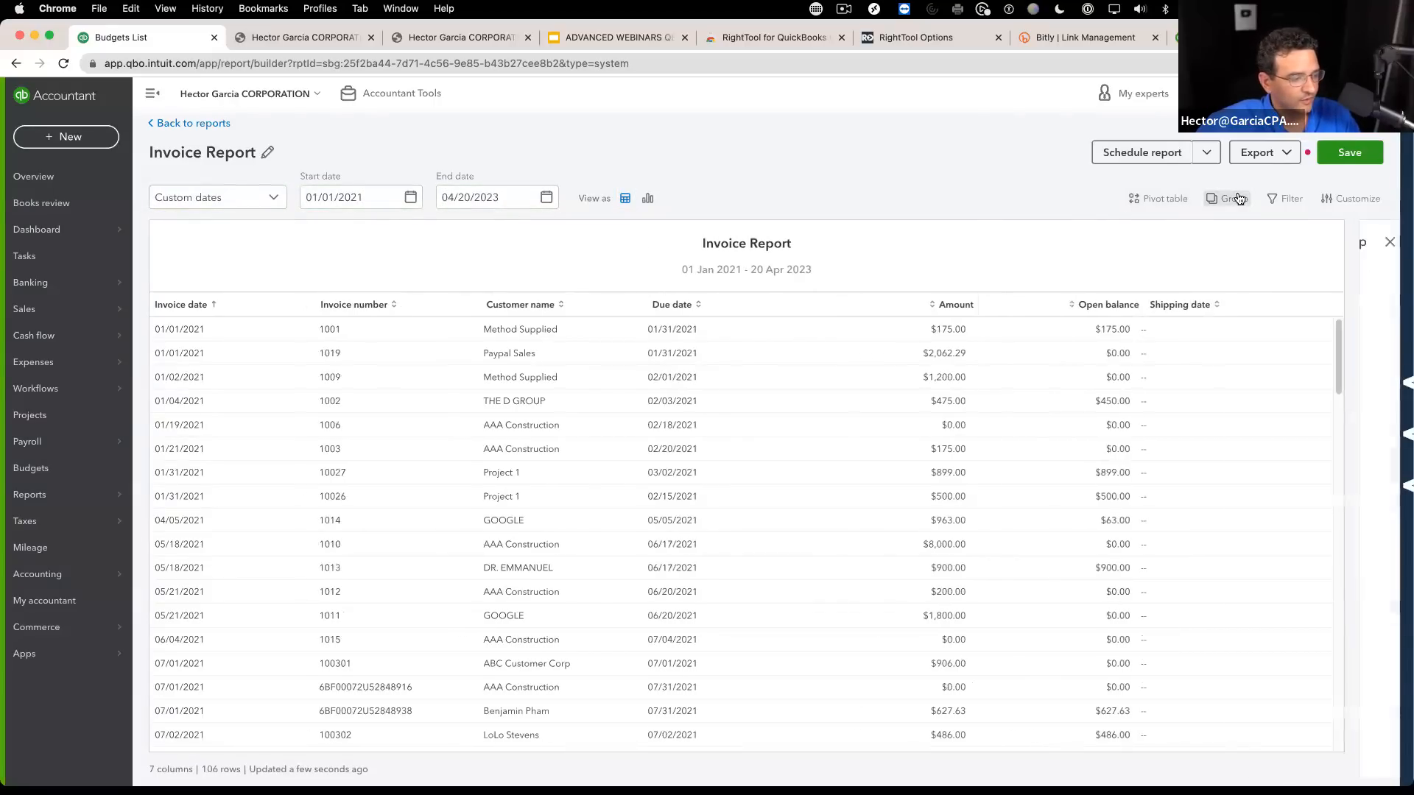
left_click(1278, 201)
left_click(1079, 321)
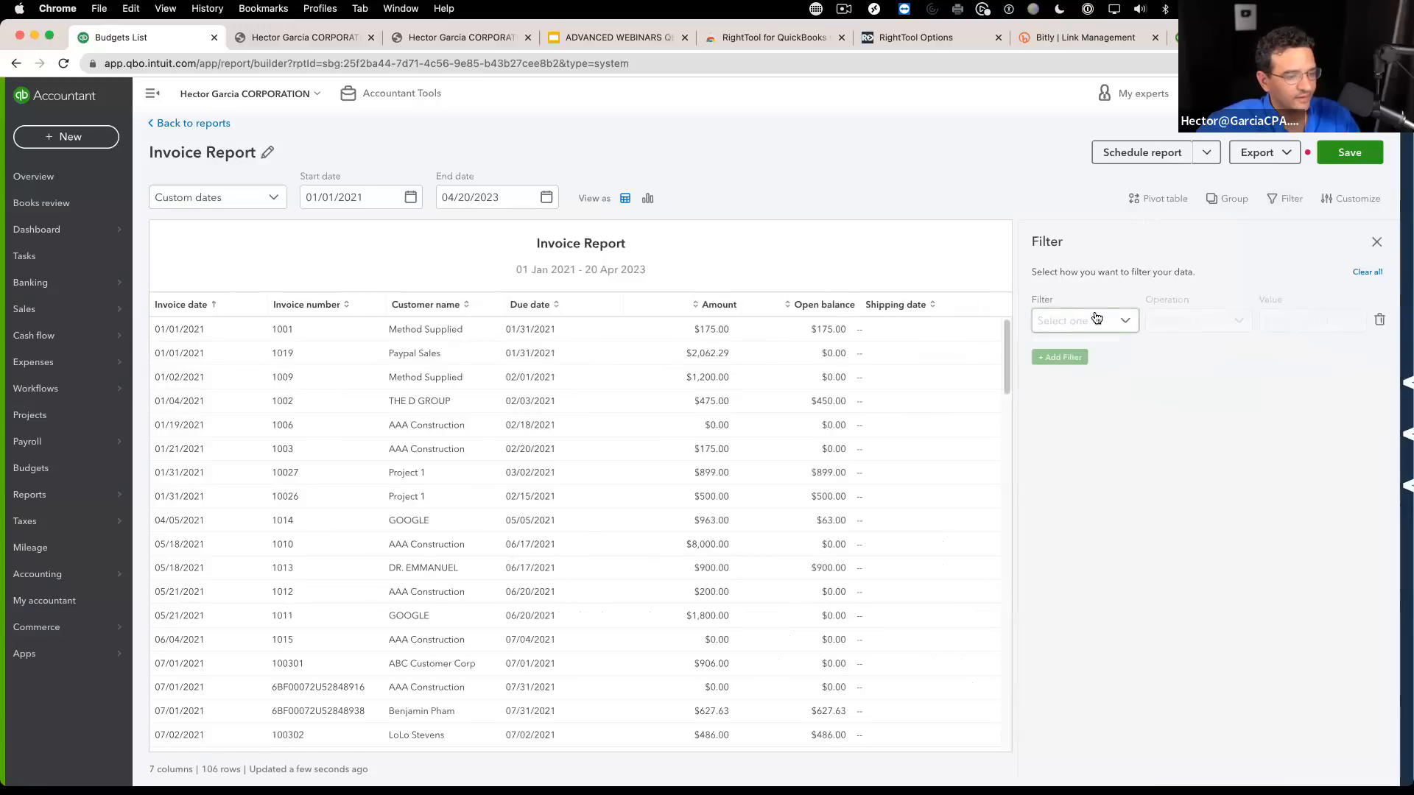
left_click(1185, 554)
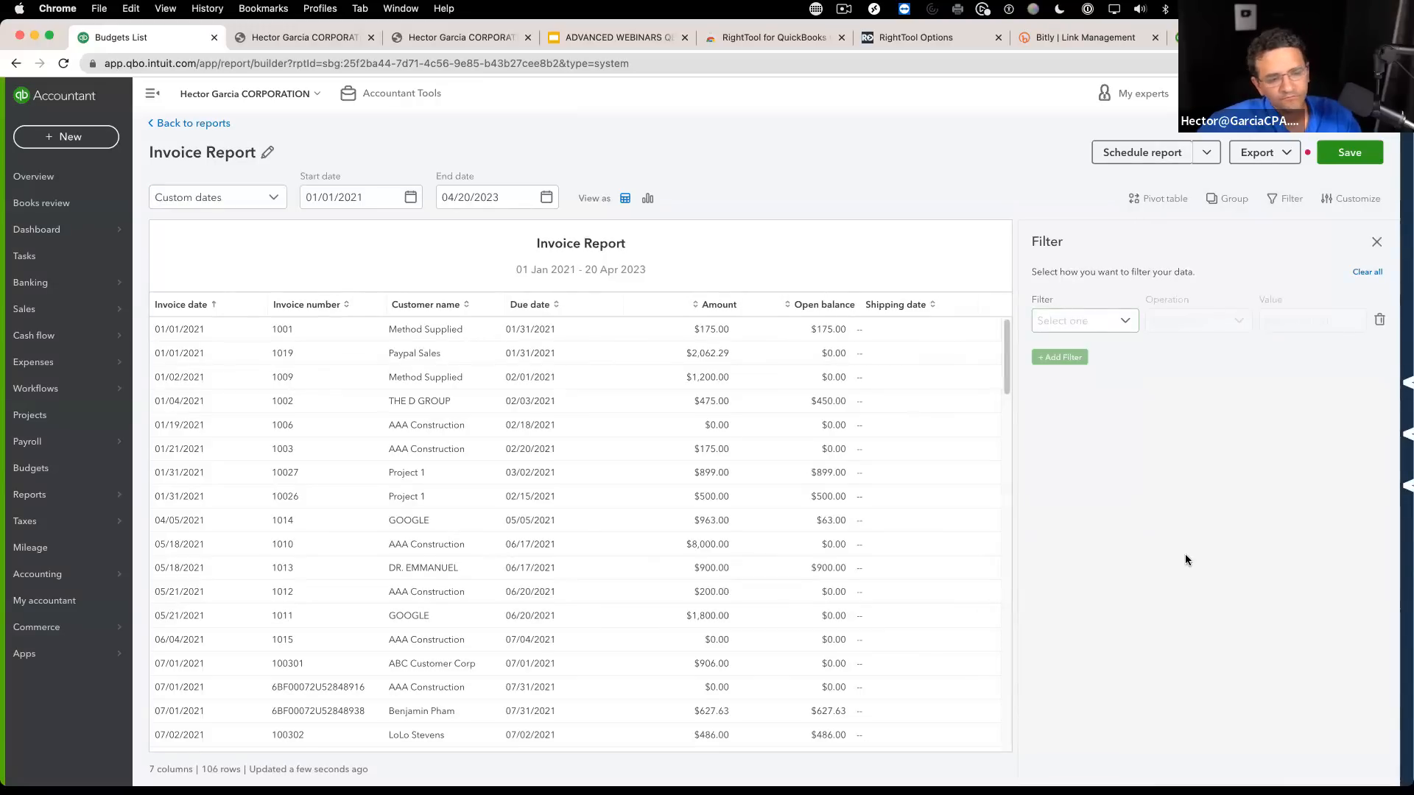
Step: Search the available report columns for "ship" and add the invoice's Shipping state column
left_click(1350, 199)
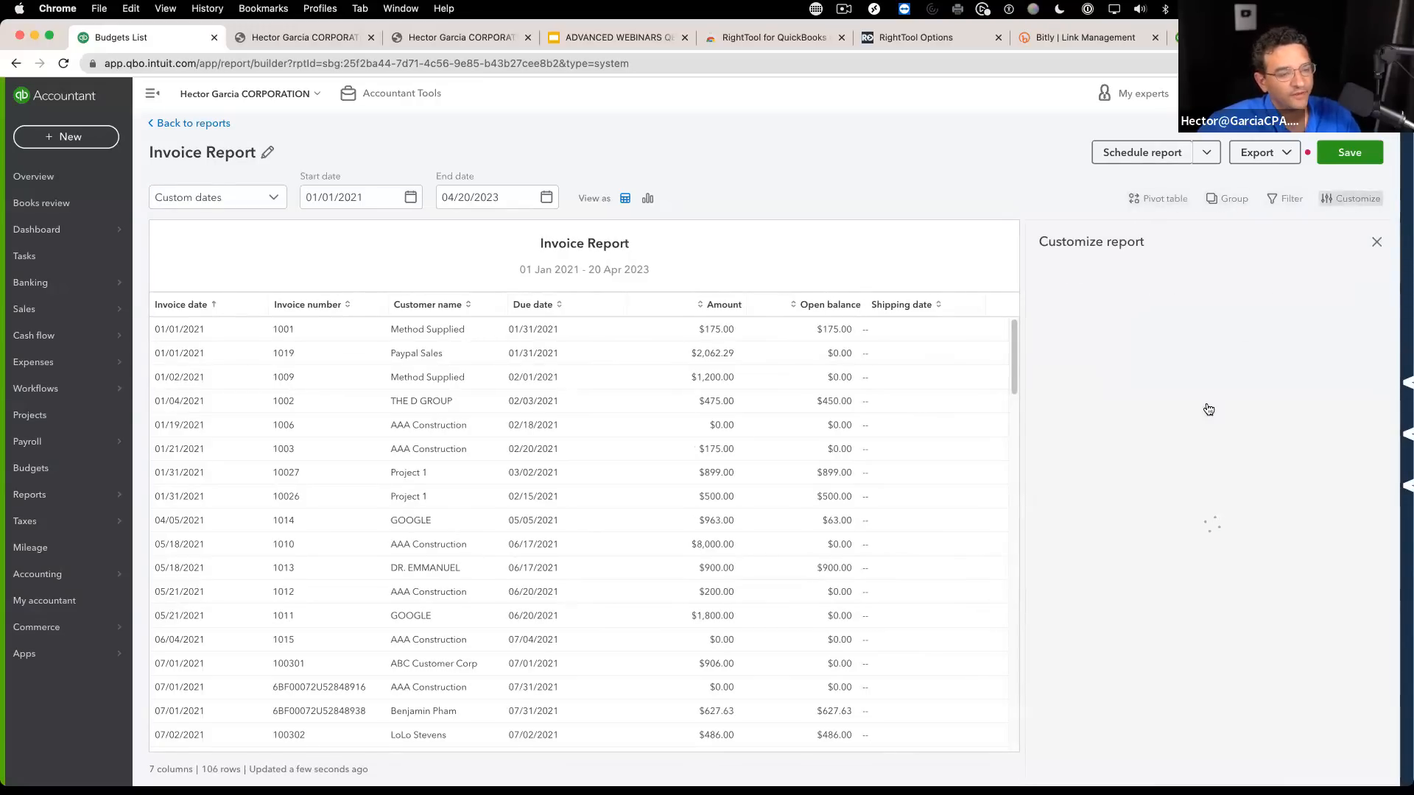
type("ship state")
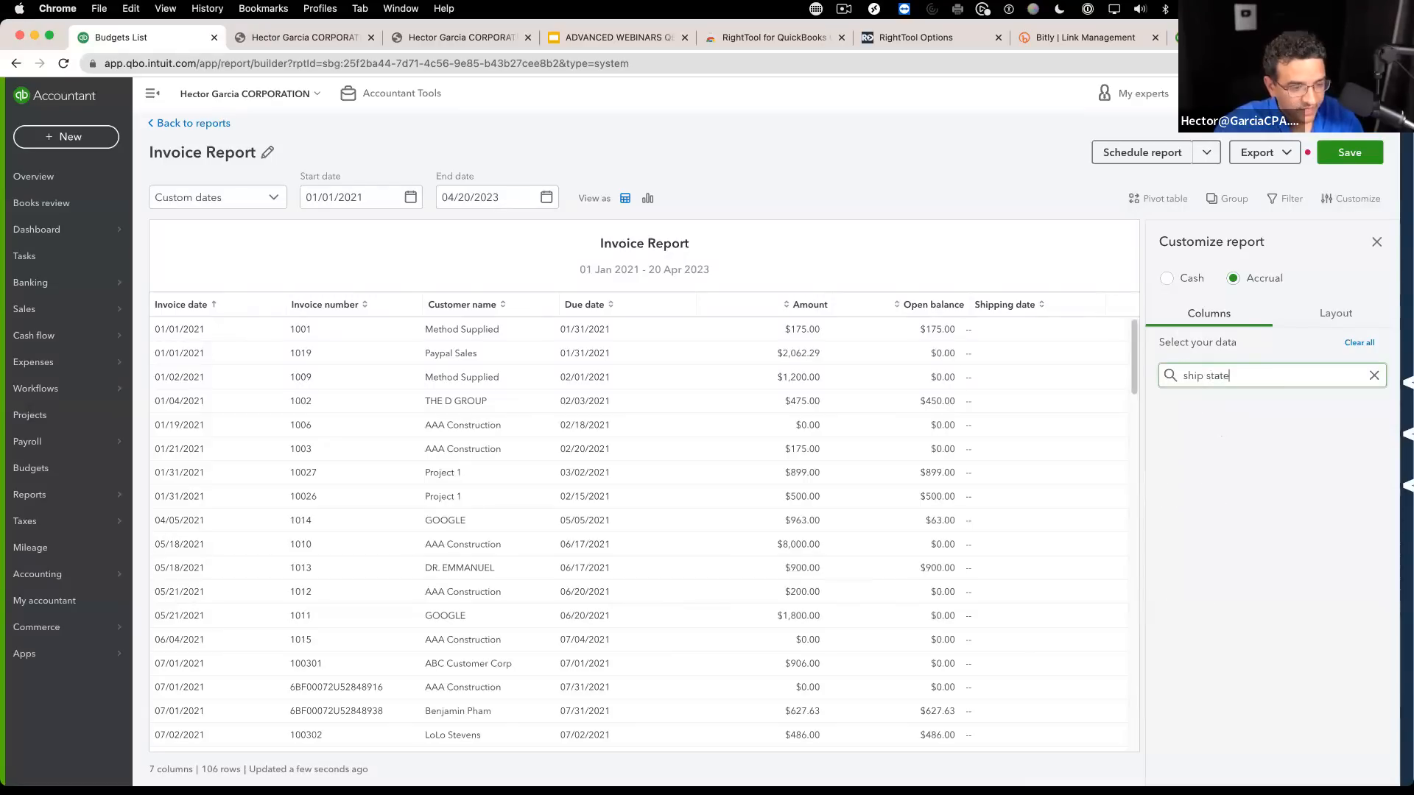
key("BackSpace")
key("BackSpace")
key("BackSpace")
type("to")
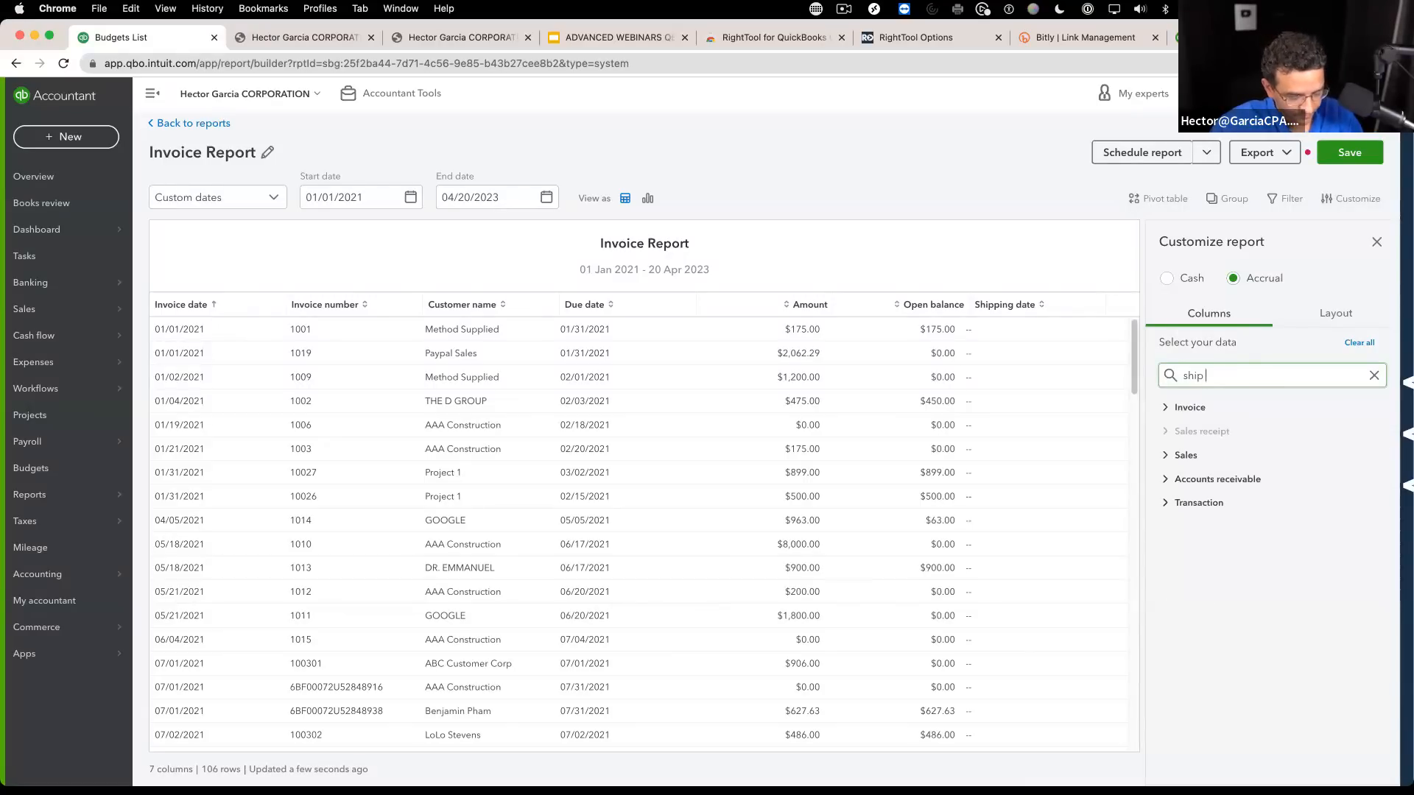
key("BackSpace")
key("BackSpace")
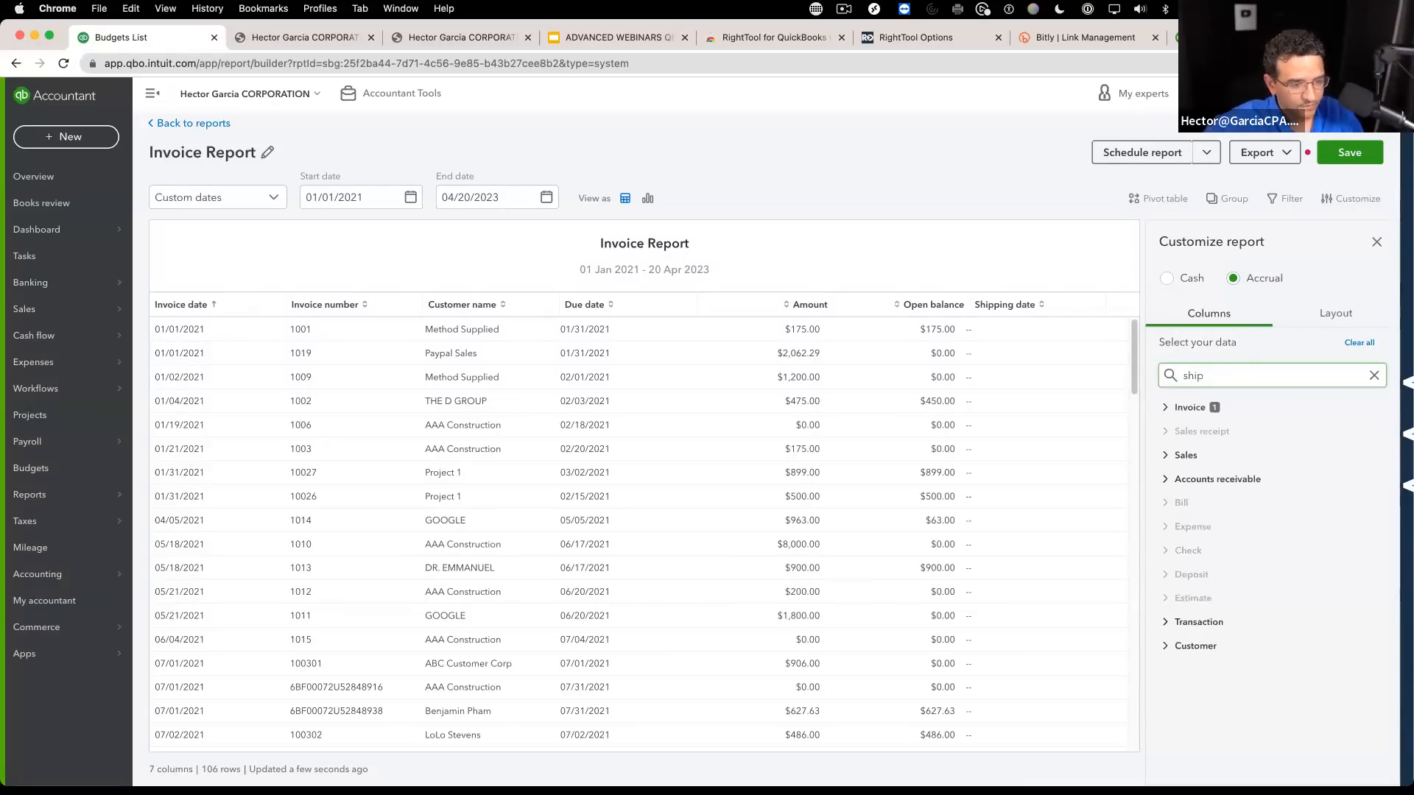
left_click(1207, 407)
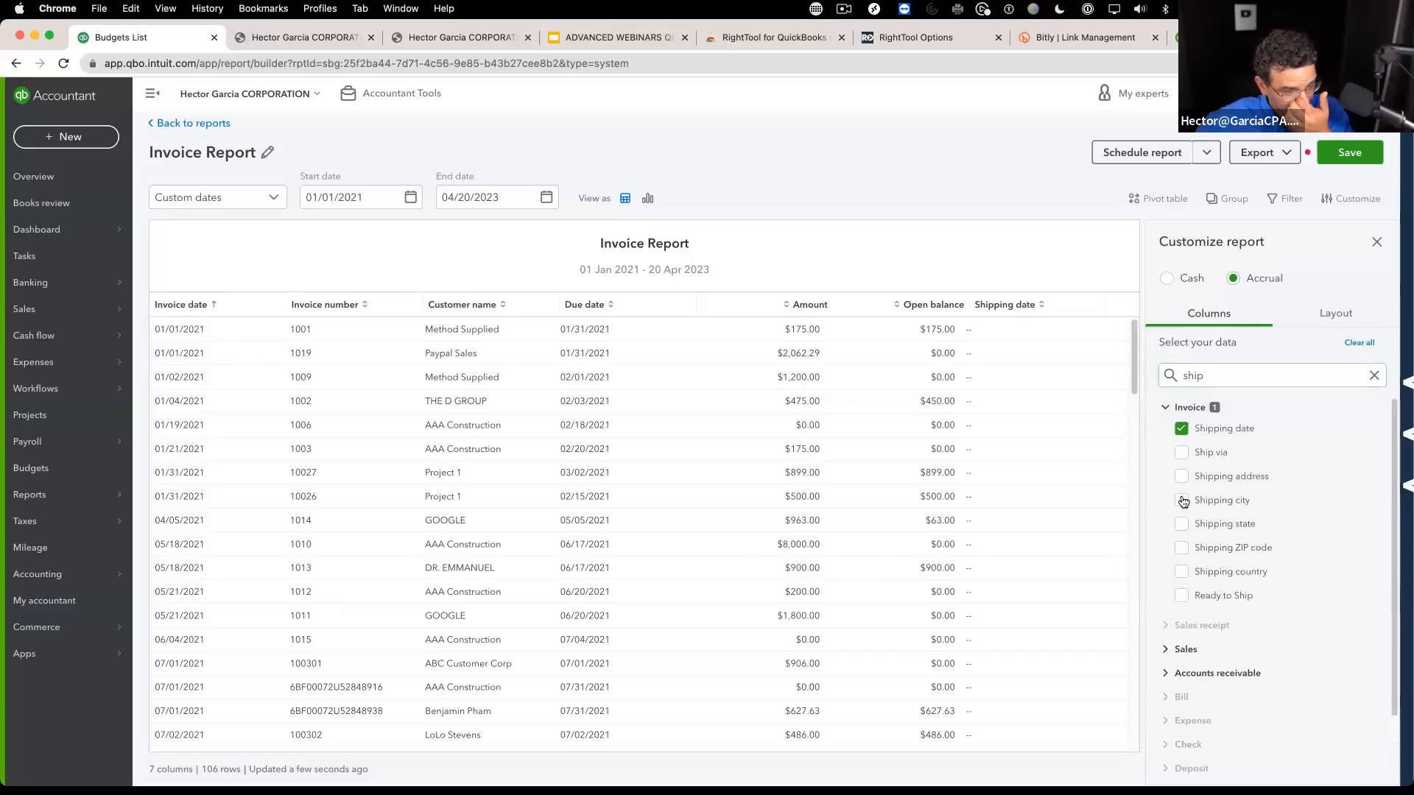
left_click(1182, 527)
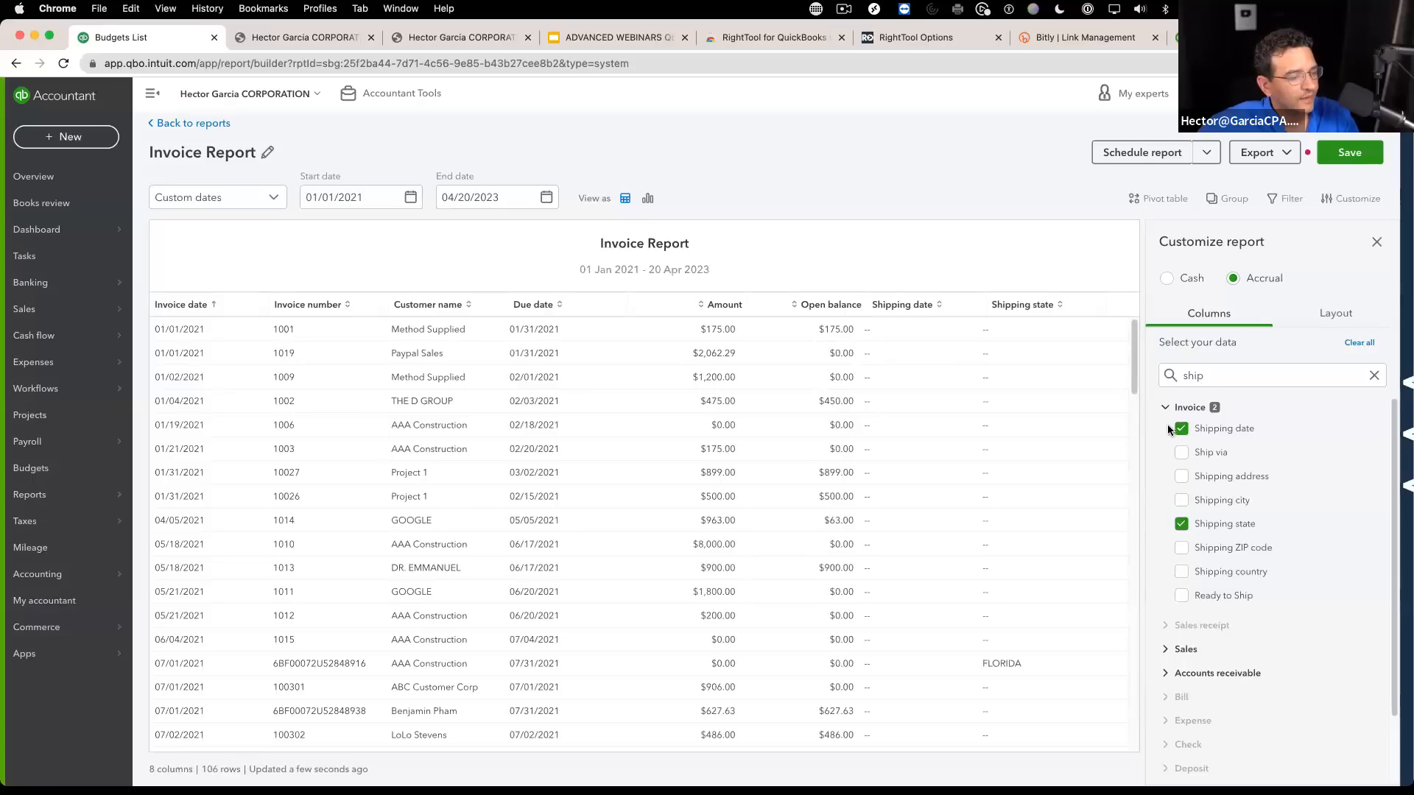
left_click(1373, 377)
Step: Filter the report to invoices whose Shipping state is not empty
left_click(1290, 199)
left_click(1084, 320)
scroll(1072, 458, "down", 2)
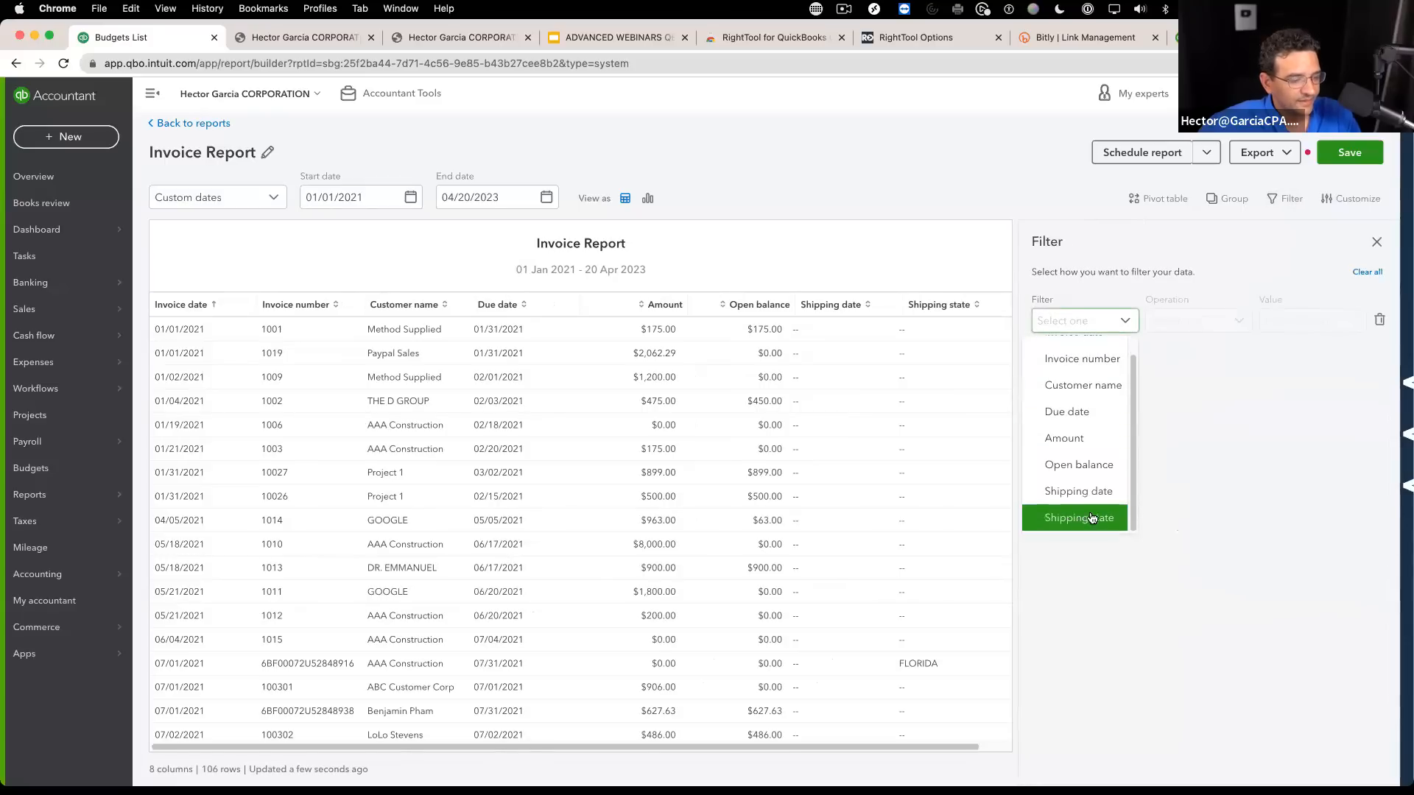
left_click(1073, 515)
left_click(1240, 324)
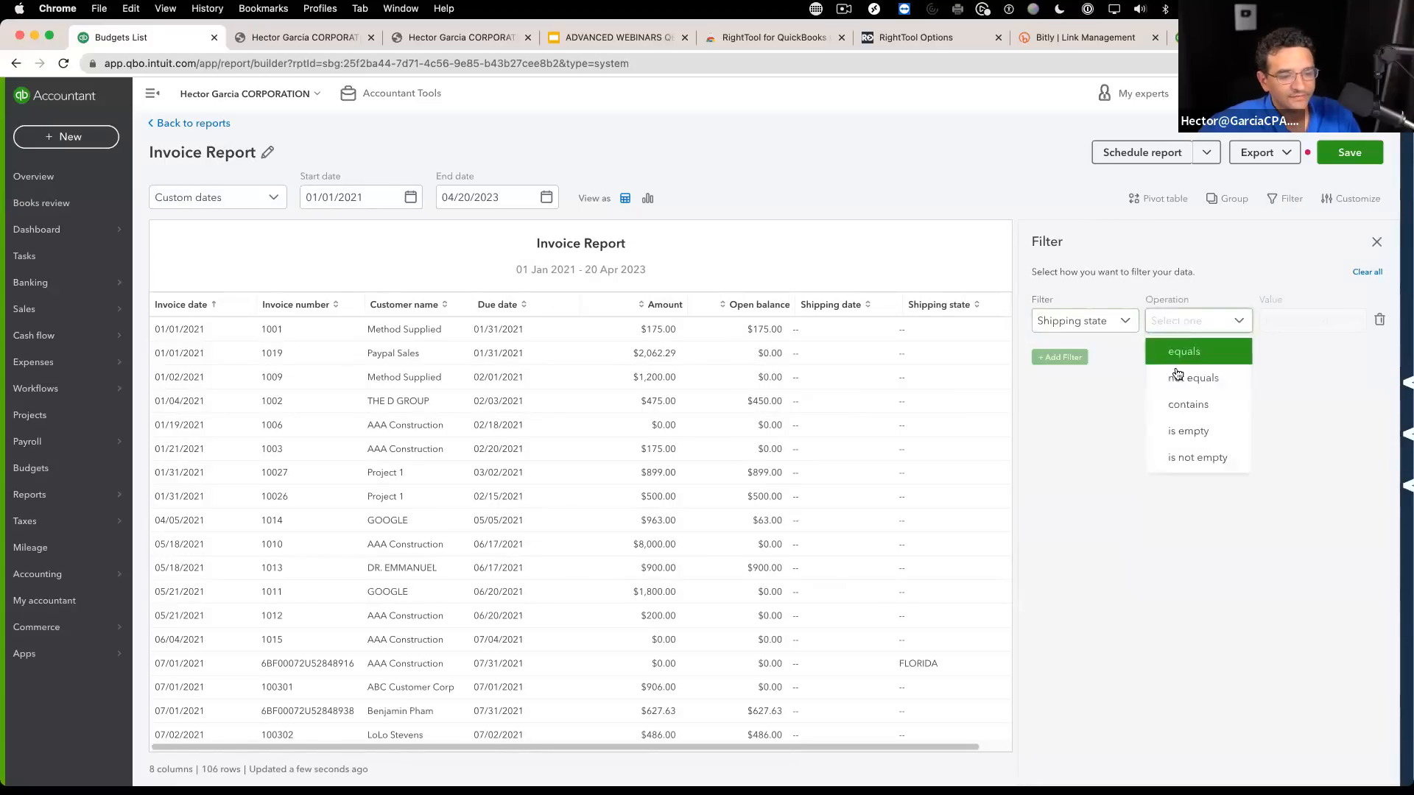
left_click(1198, 457)
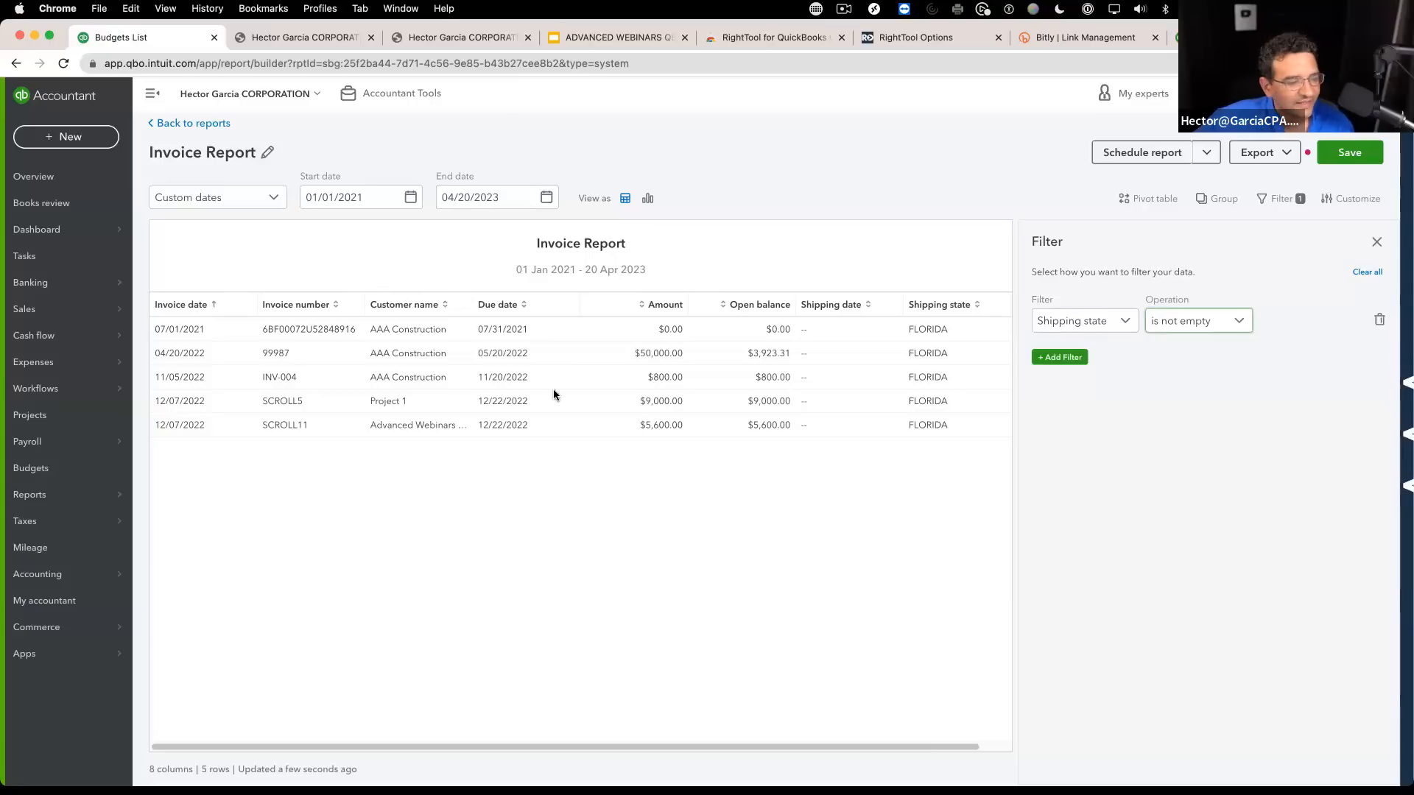
Step: Open the 04/20/2022 AAA Construction invoice from the report, examine the state in its shipping address, and close the invoice
left_click(666, 356)
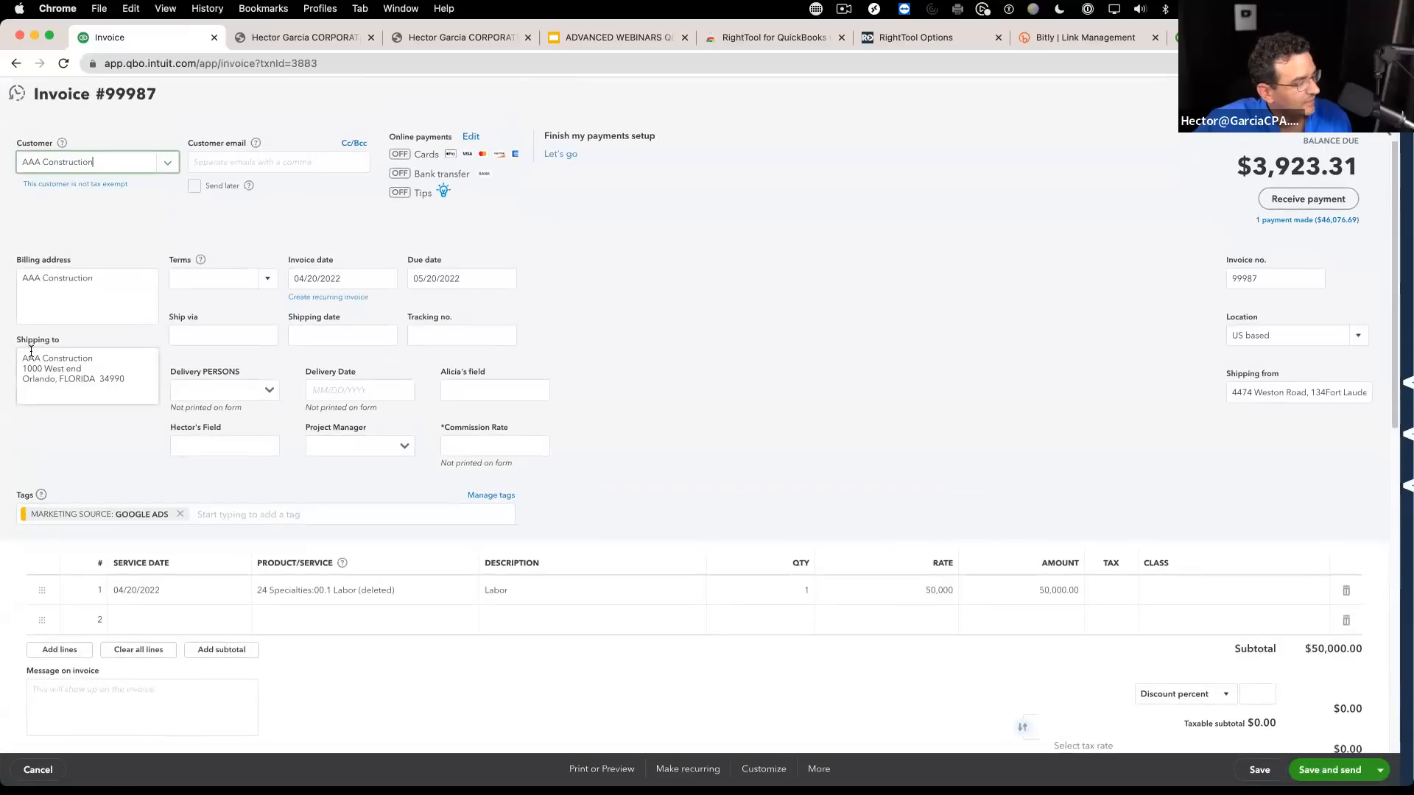
left_click(58, 379)
left_click_drag(58, 380, 92, 381)
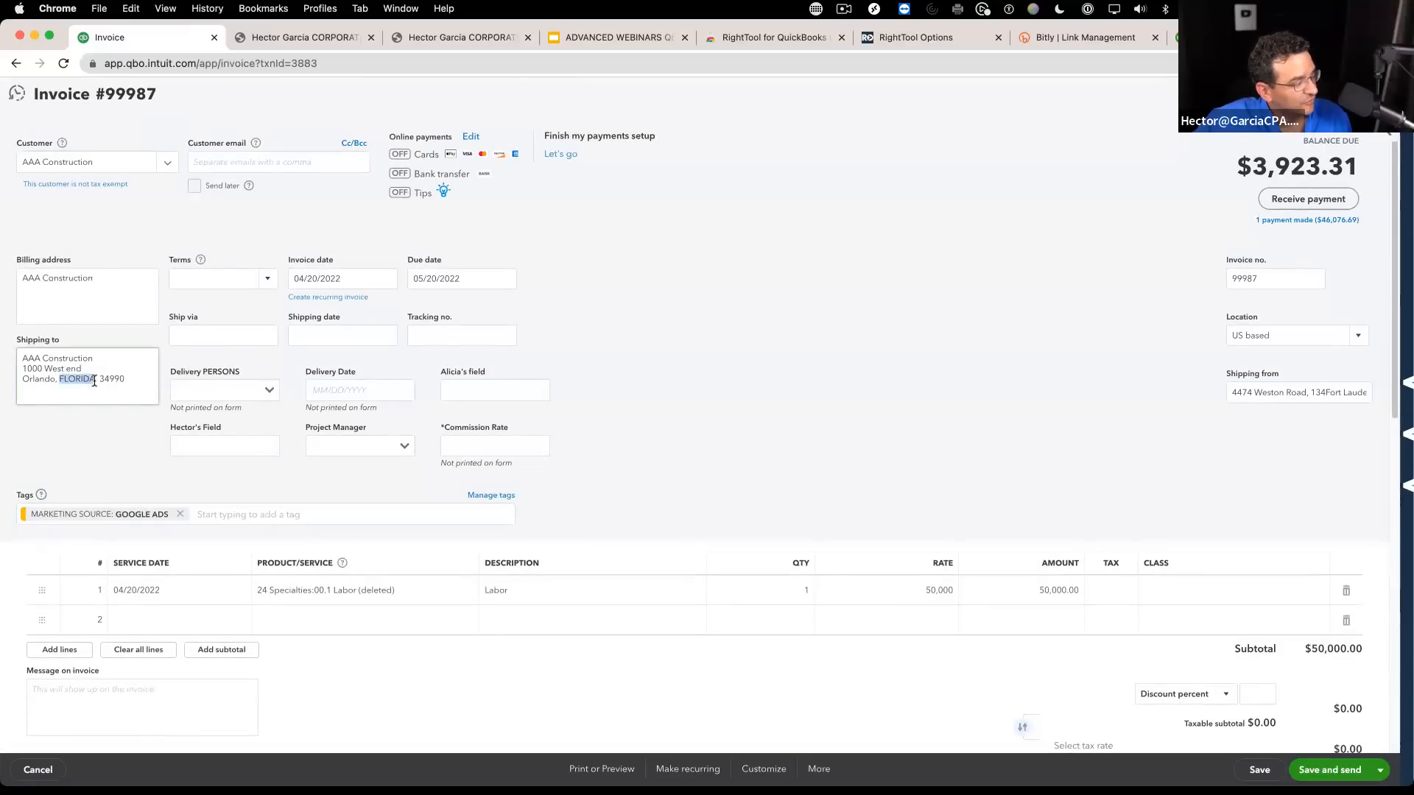
left_click(1377, 94)
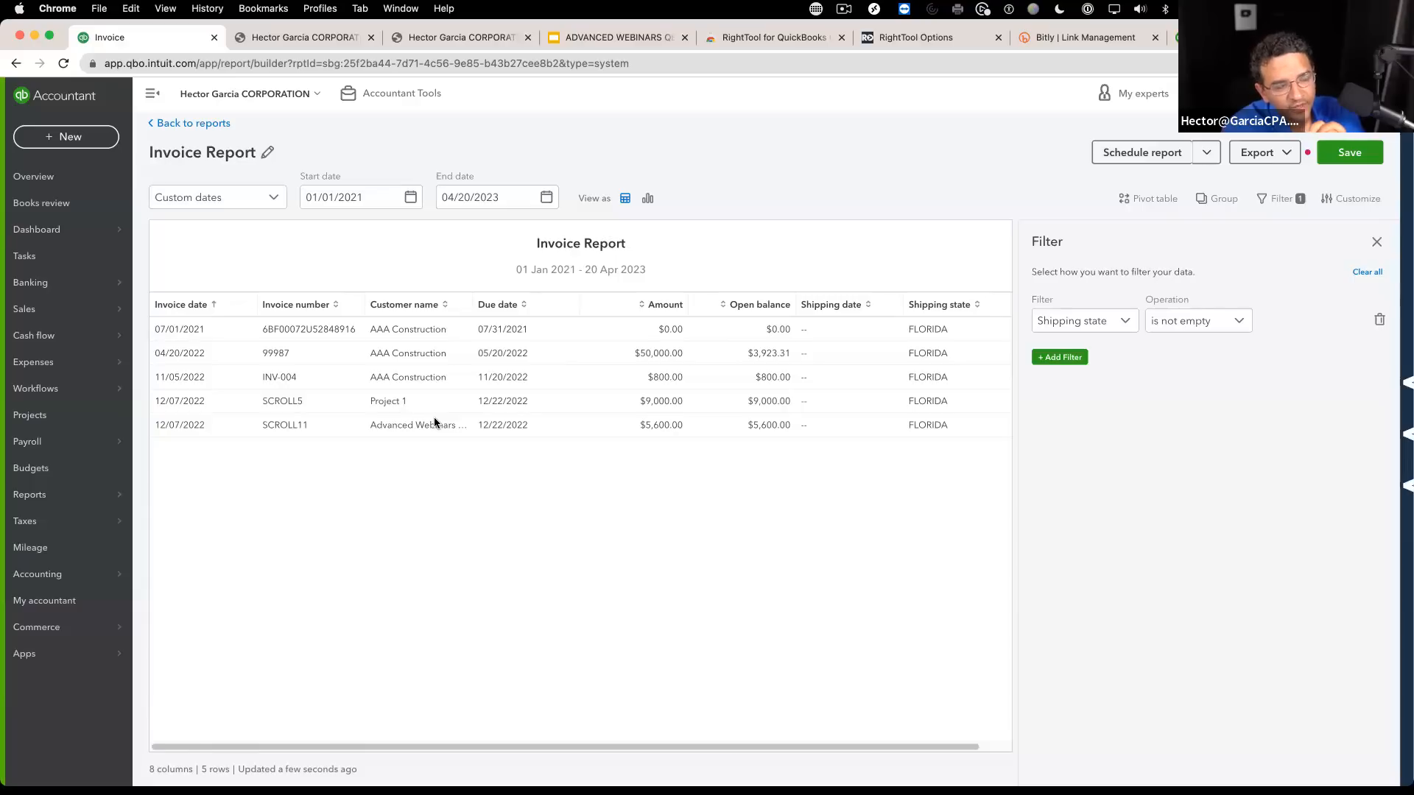
Step: Try shortening the state to FL in the shipping address of the 07/01/2021 AAA Construction invoice, and leave without saving
left_click(407, 328)
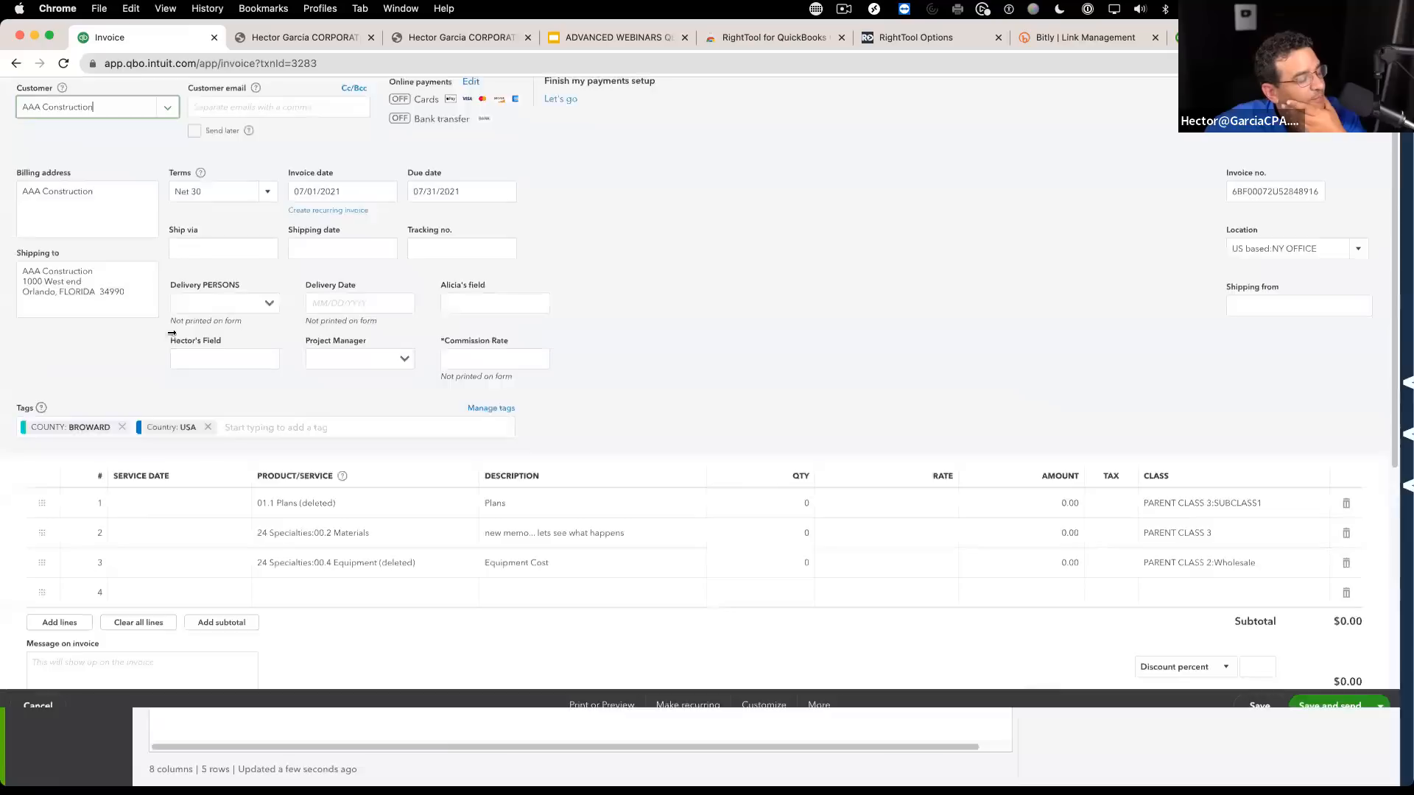
left_click(123, 383)
left_click_drag(96, 371, 77, 372)
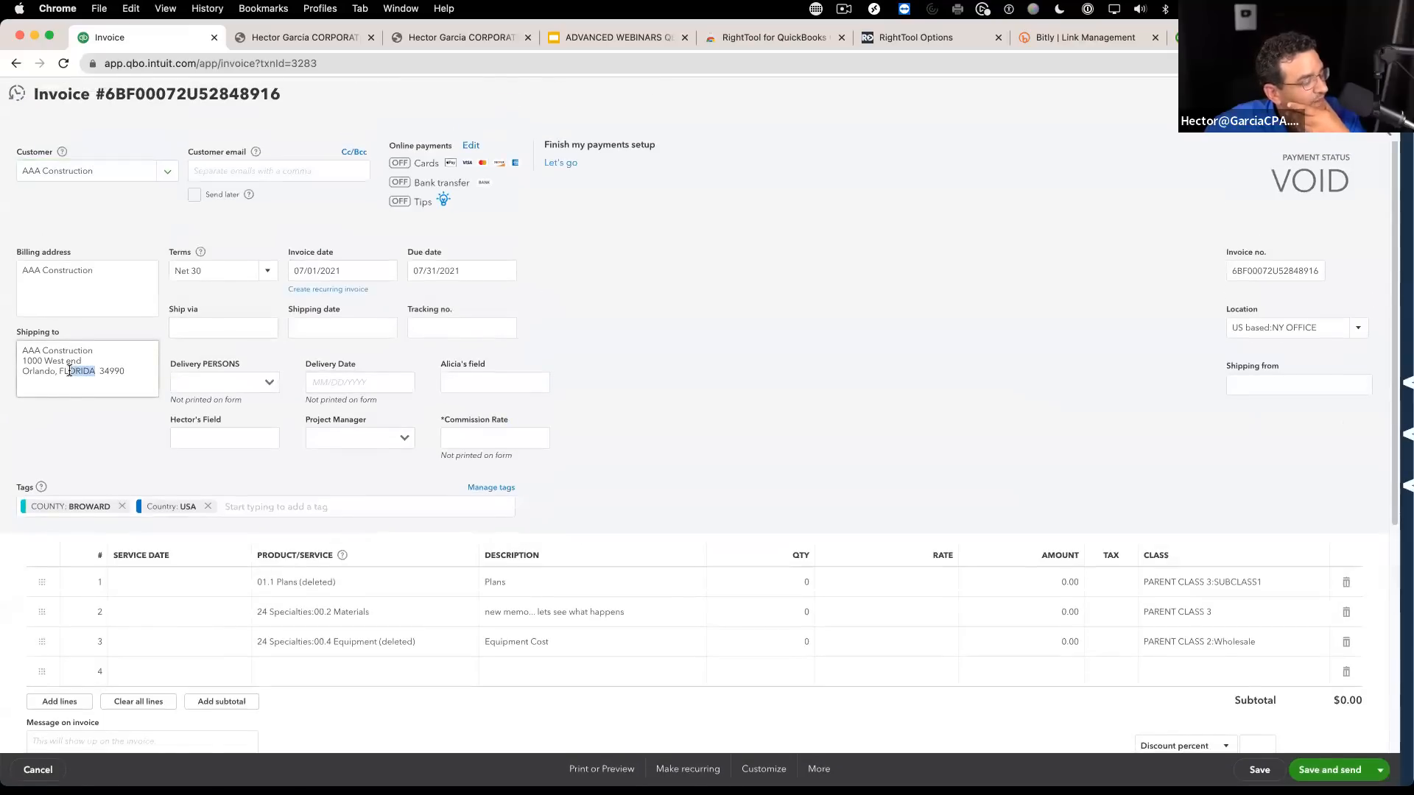
key("BackSpace")
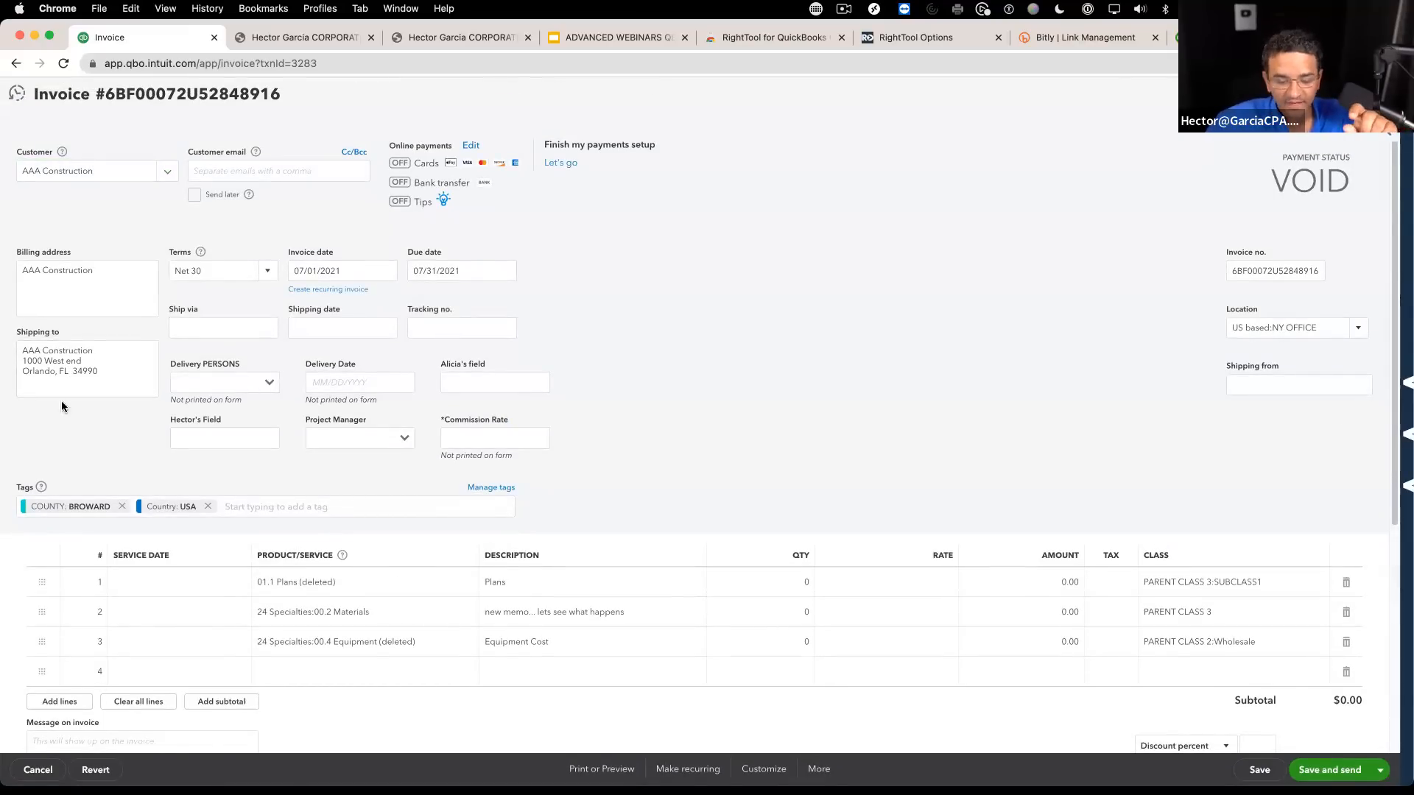
left_click_drag(103, 372, 19, 370)
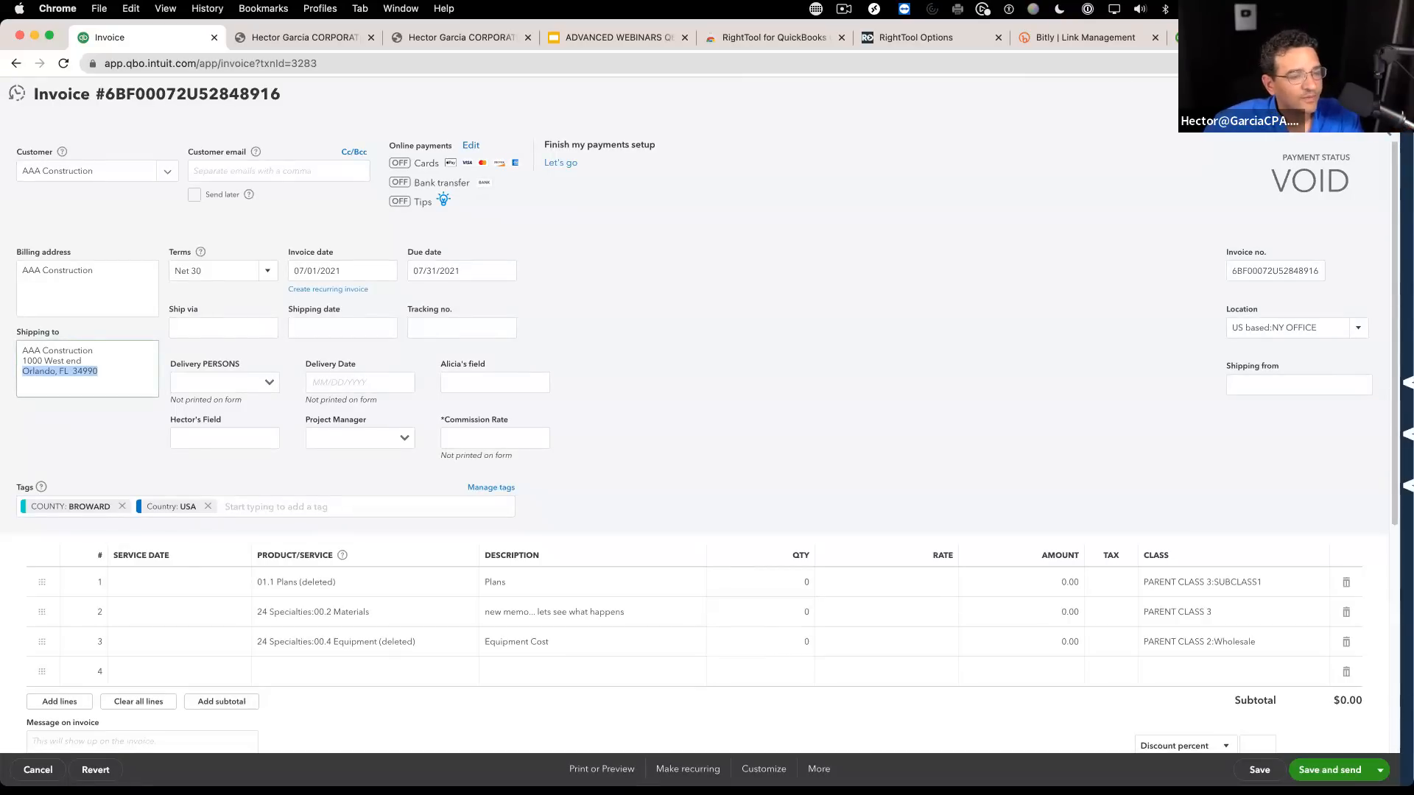
left_click(1382, 93)
left_click(789, 455)
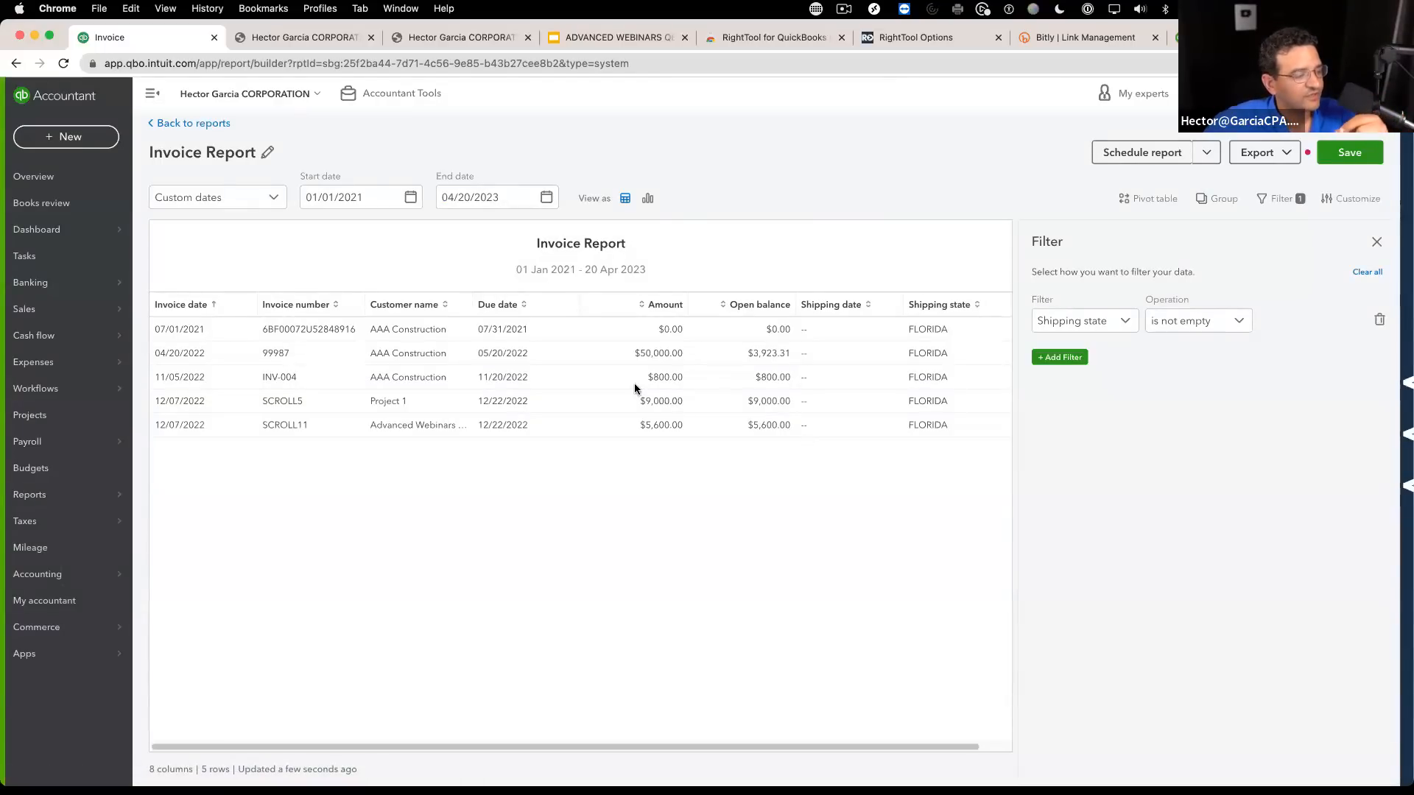
Step: Go to the customer list and search it for "adv" and for "webina"
scroll(825, 731, "right", 2)
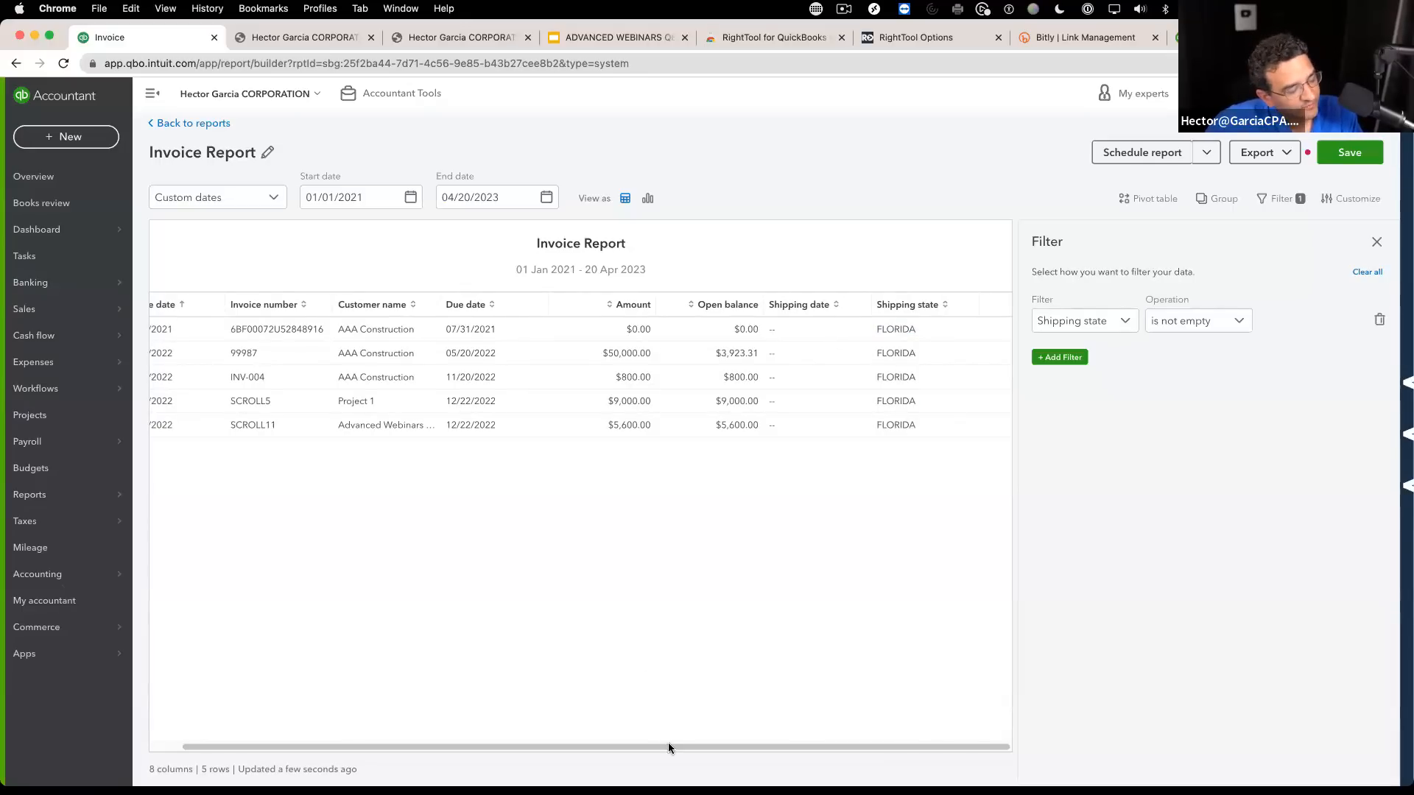
left_click_drag(669, 748, 550, 746)
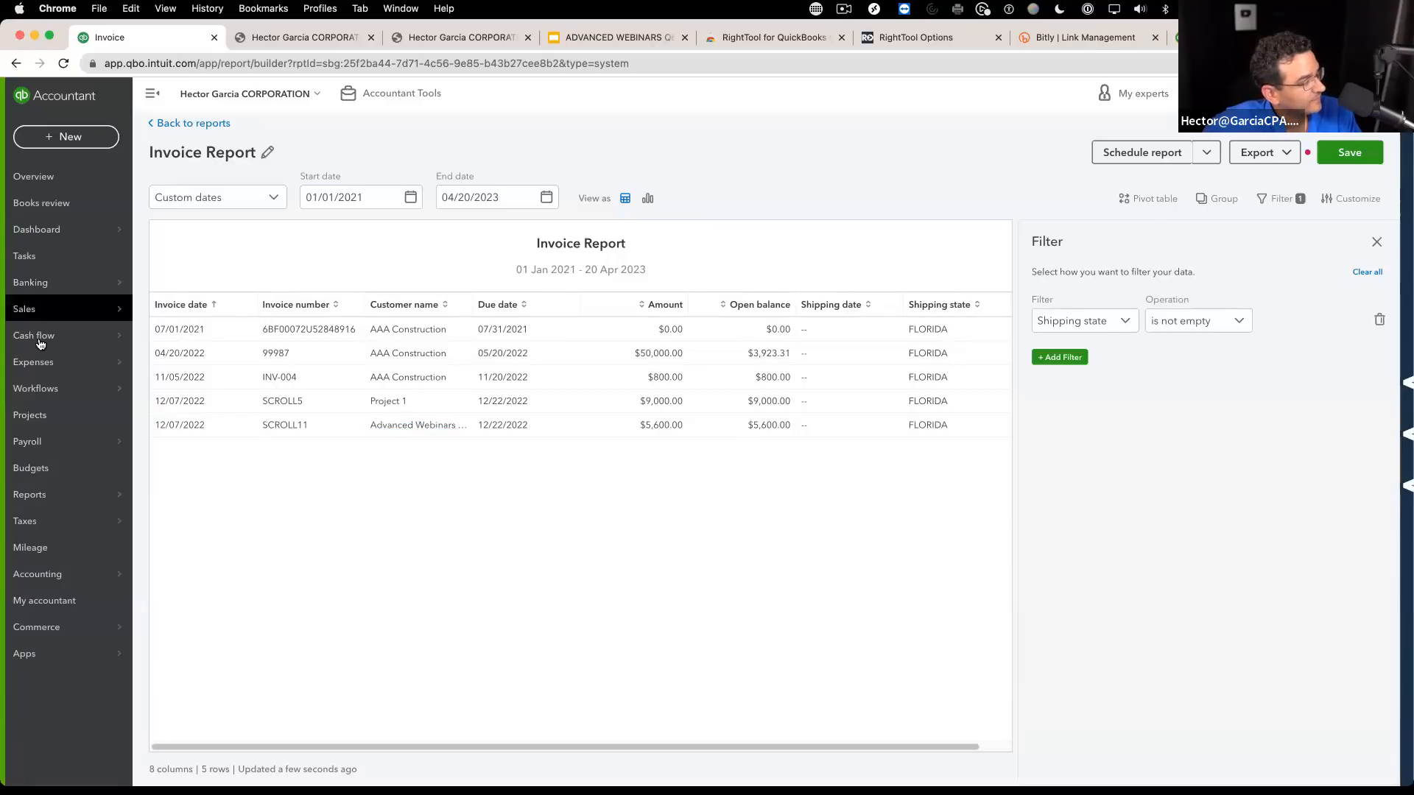
mouse_move(74, 308)
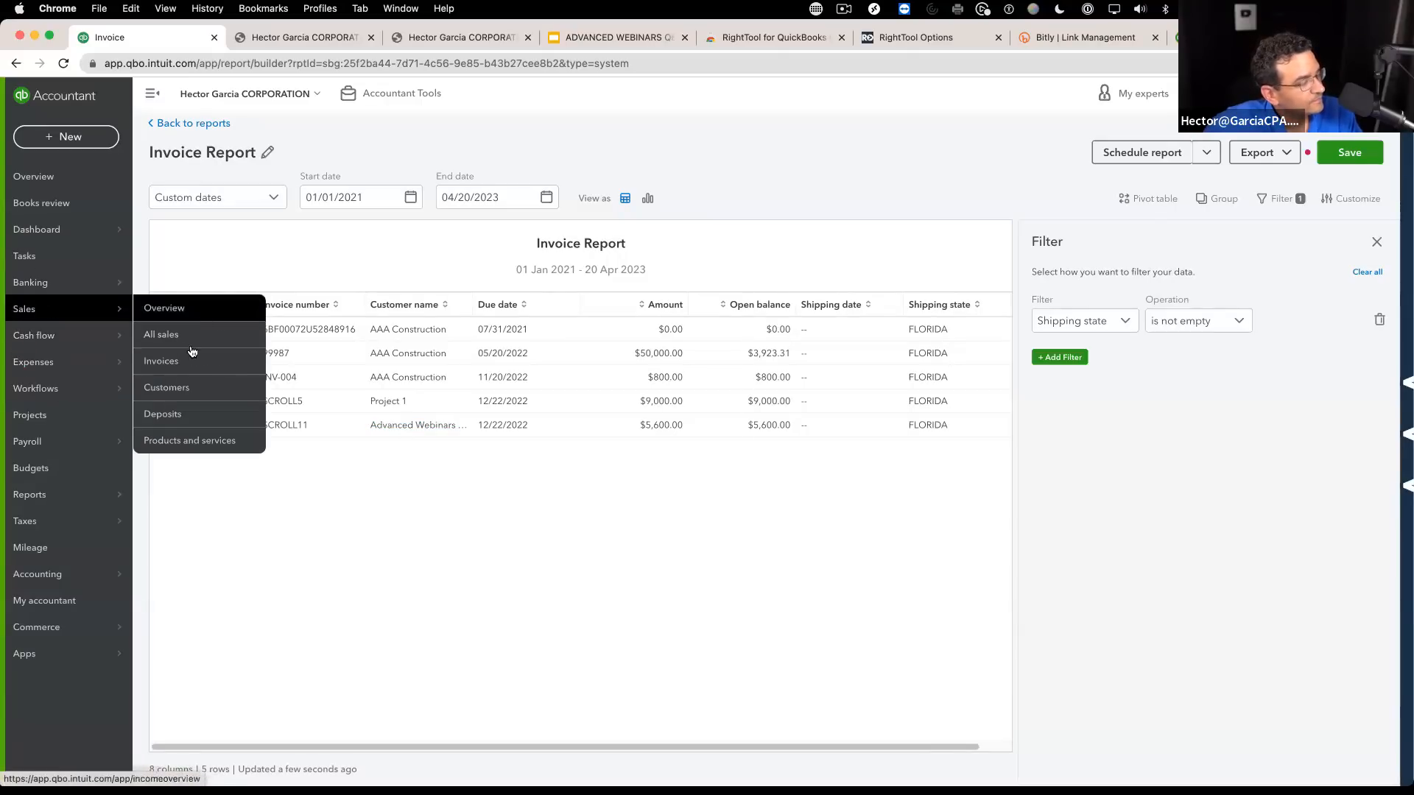
left_click(190, 388)
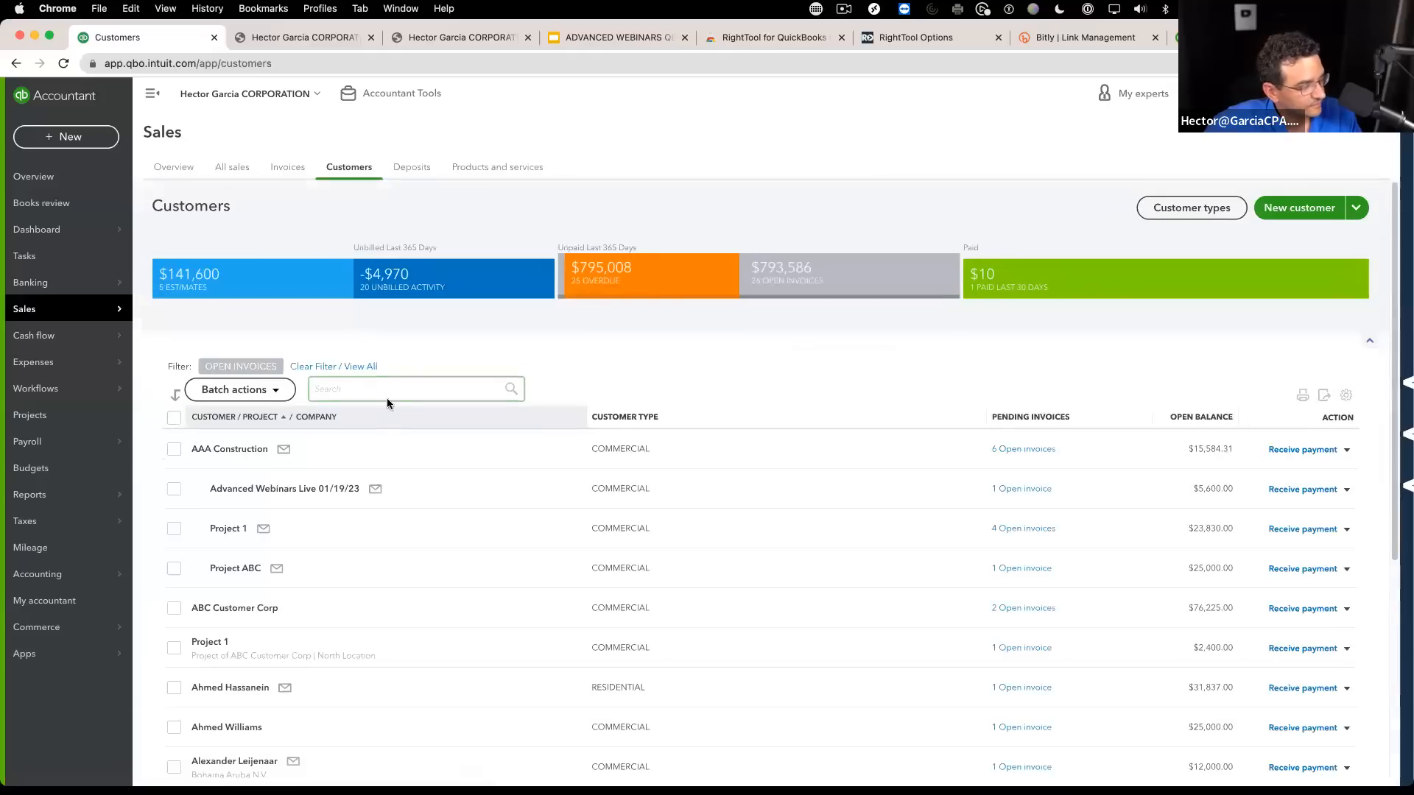
left_click(367, 430)
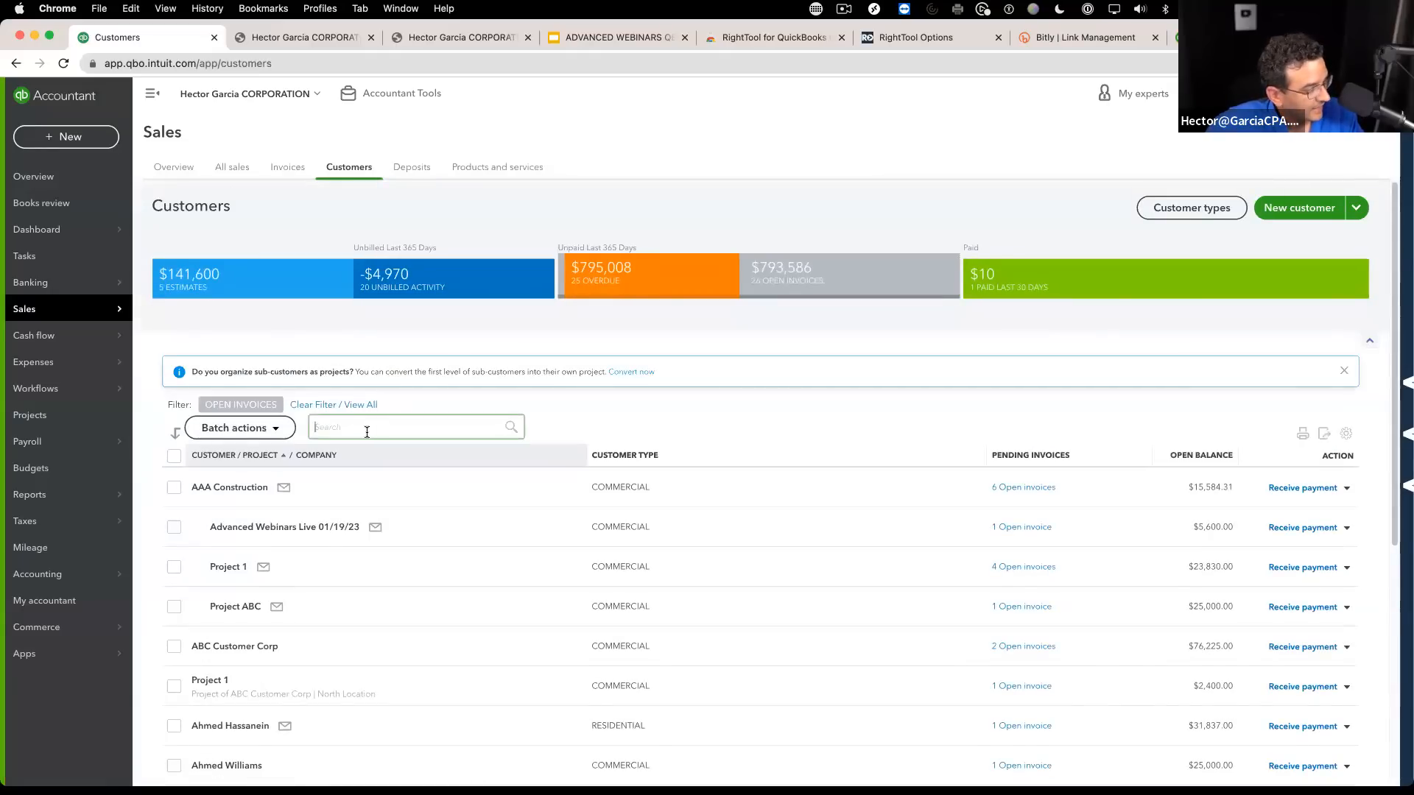
type("adv")
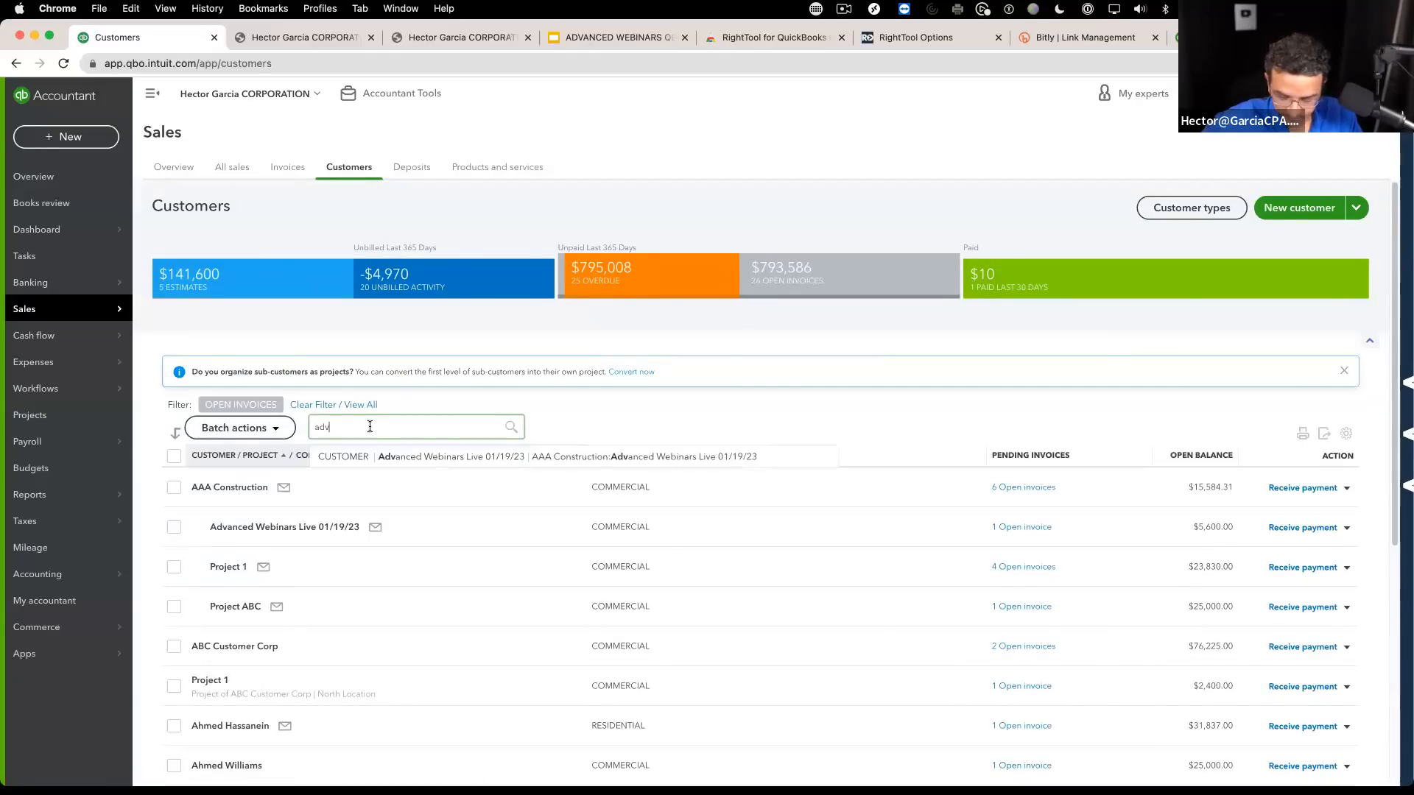
key("Return")
key("BackSpace")
key("BackSpace")
key("BackSpace")
type("webina")
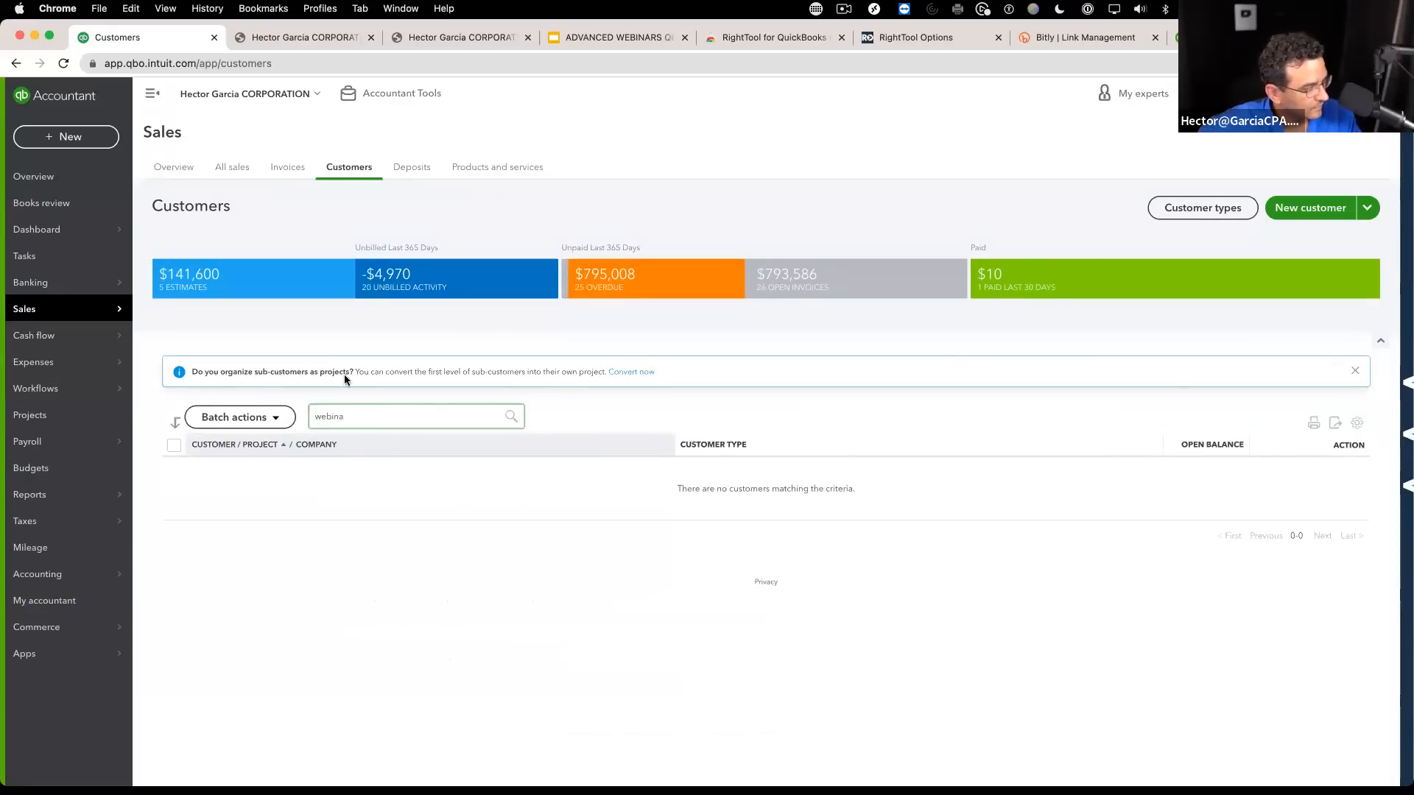
Step: Include inactive customers in the list and search for "web" to open the Advanced Webinars Live 01/19/23 project
left_click(1357, 423)
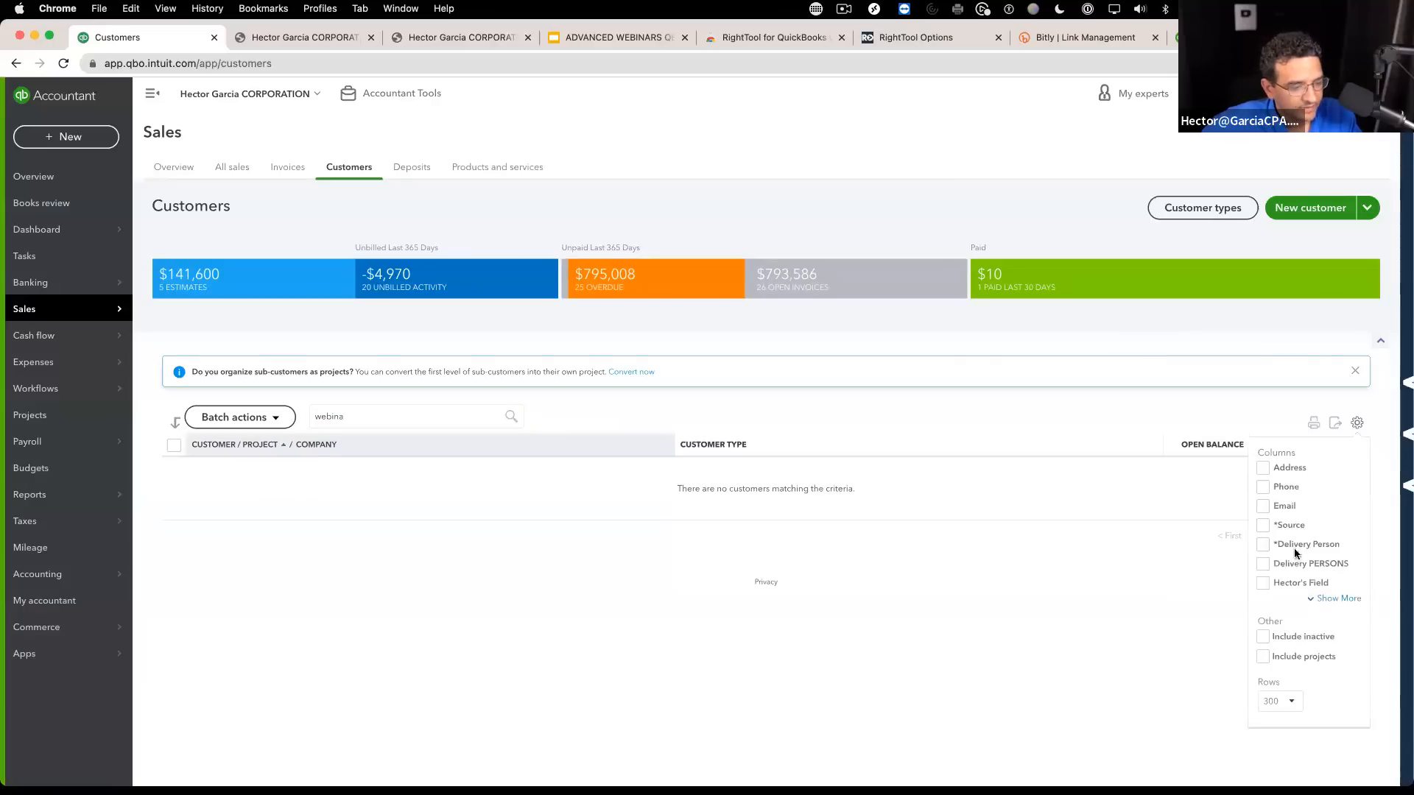
left_click(1263, 637)
left_click(358, 416)
key("BackSpace")
key("BackSpace")
key("BackSpace")
key("BackSpace")
key("BackSpace")
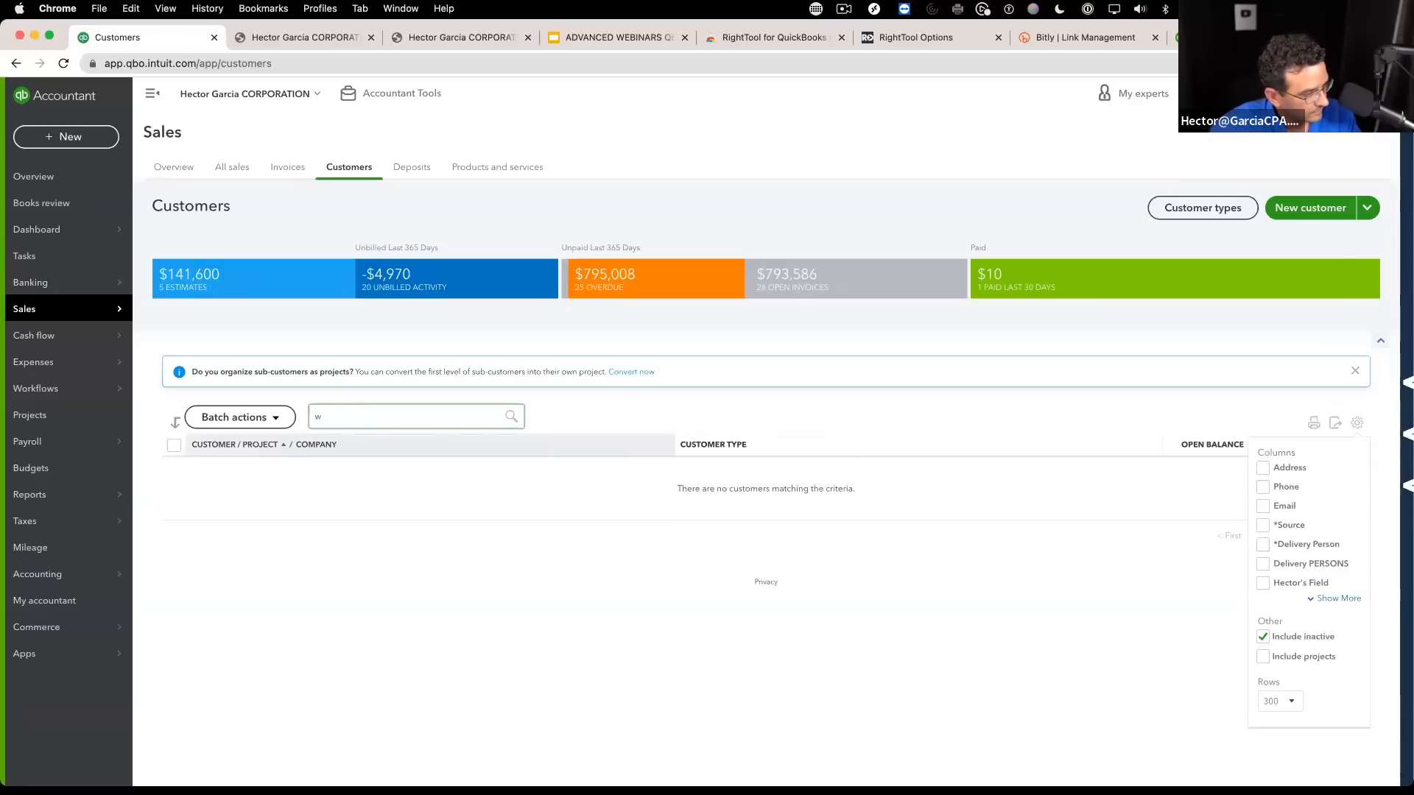
type("eb")
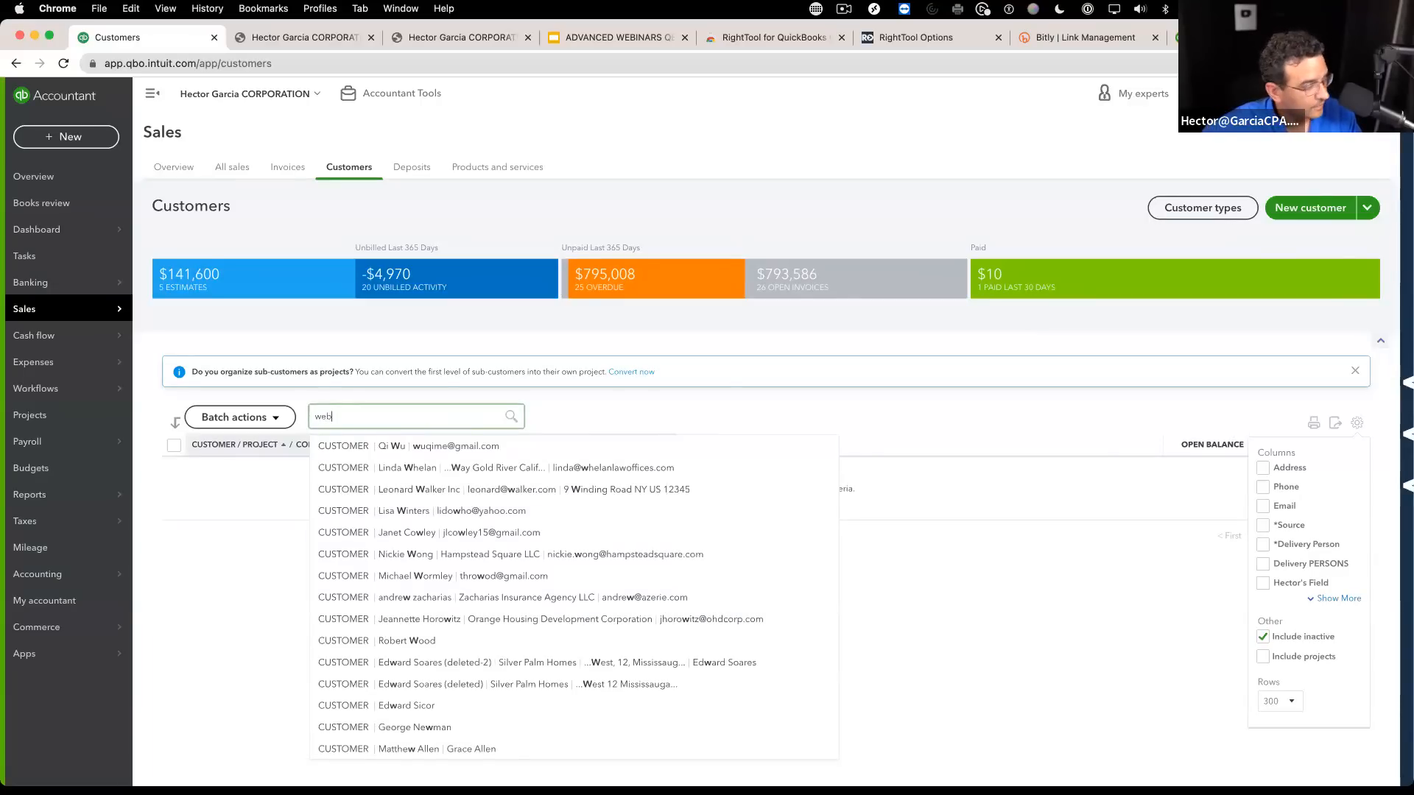
left_click(395, 446)
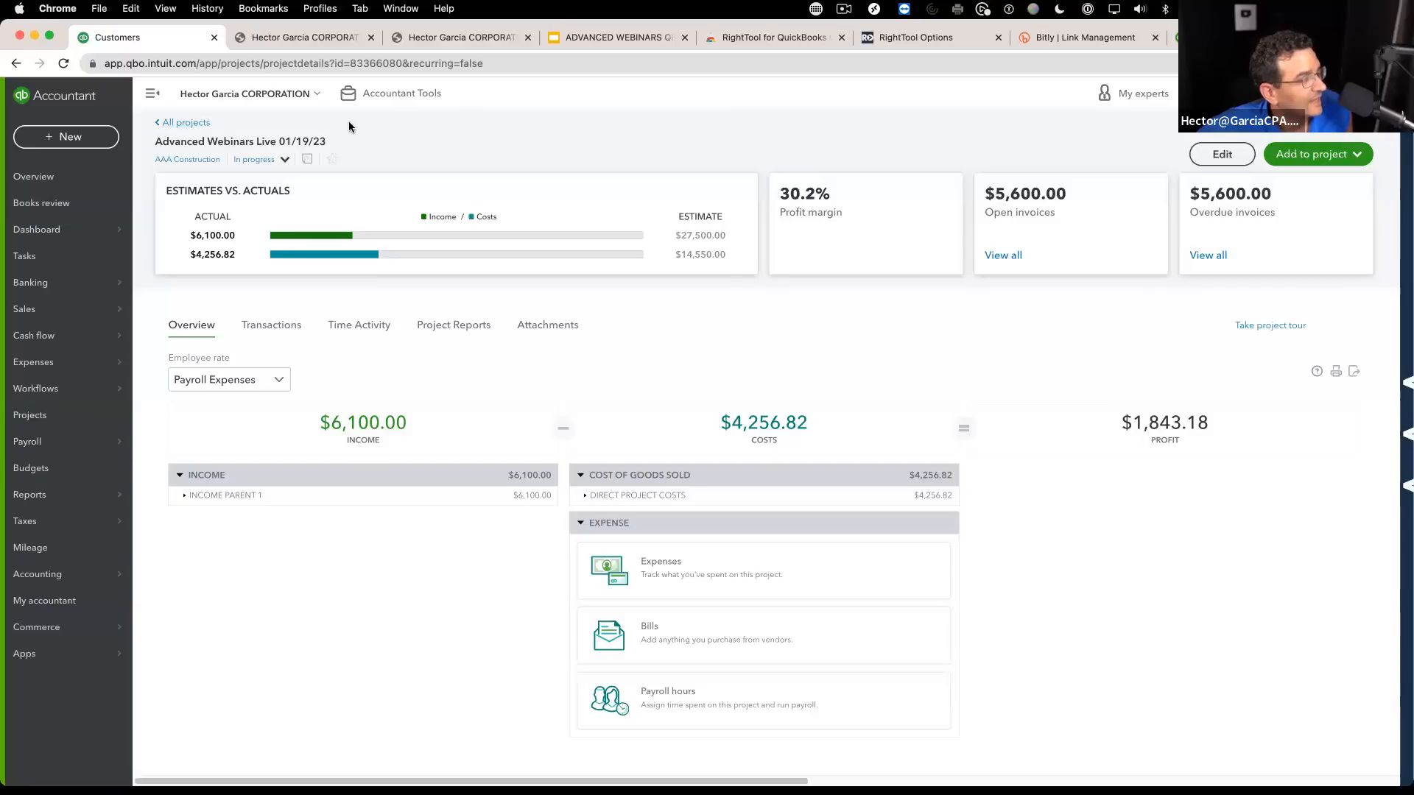
Step: Go back to the standard reports and open the Invoice Report
mouse_move(66, 494)
left_click(157, 501)
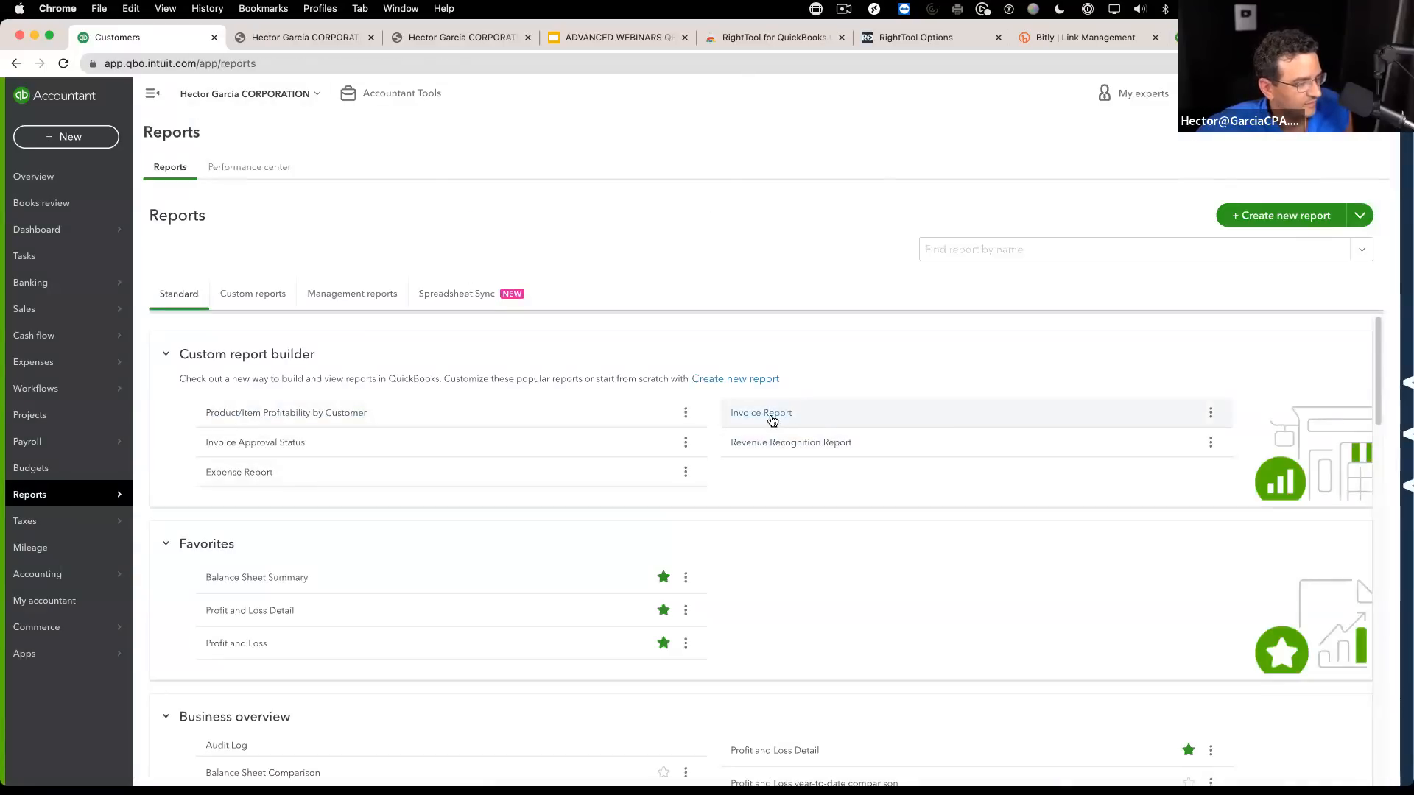
left_click(771, 417)
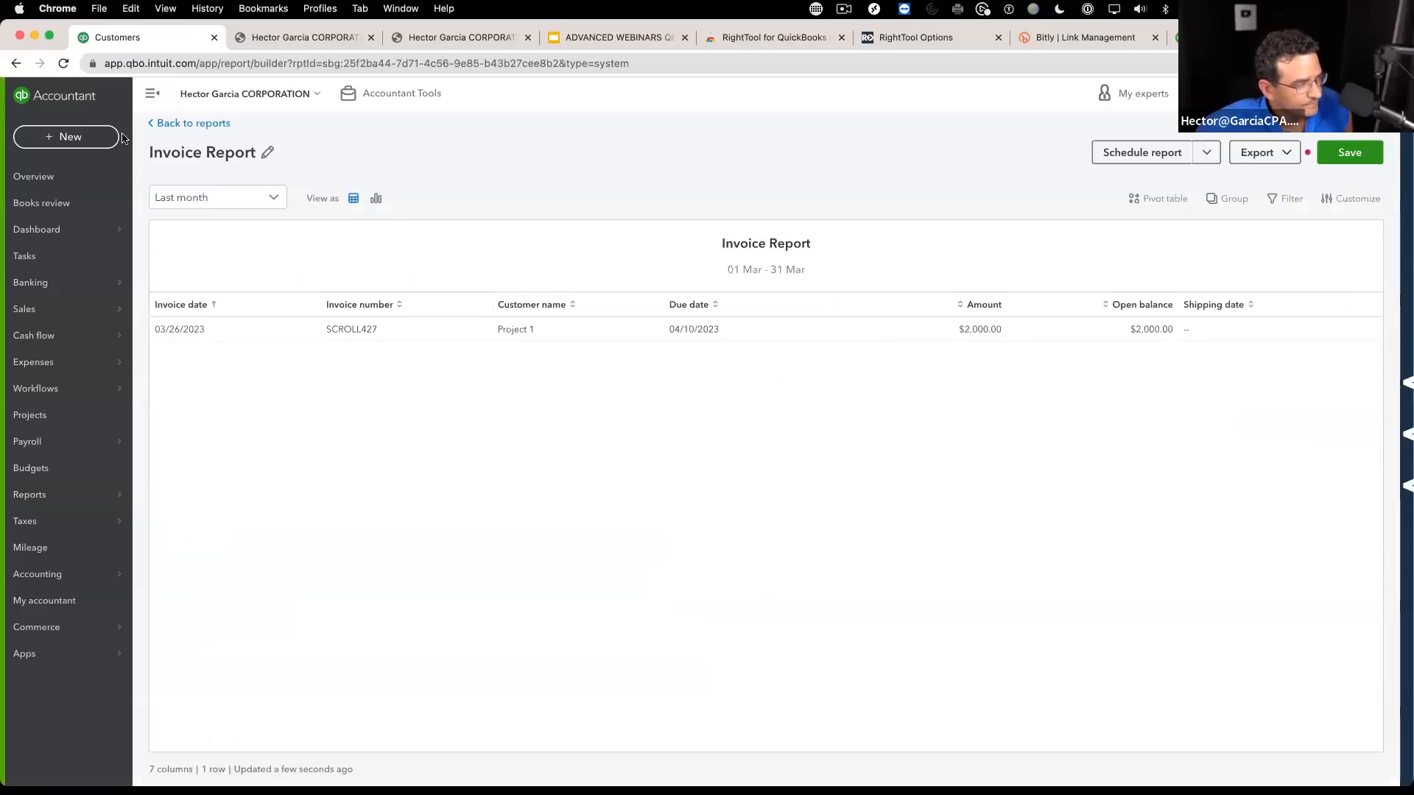
Step: Set the Invoice Report period to custom dates from 01/01/2022 to 04/20/2023
left_click(196, 197)
scroll(193, 328, "up", 4)
scroll(190, 318, "up", 3)
left_click(190, 226)
left_click(324, 197)
type("01/01/2022")
key("Tab")
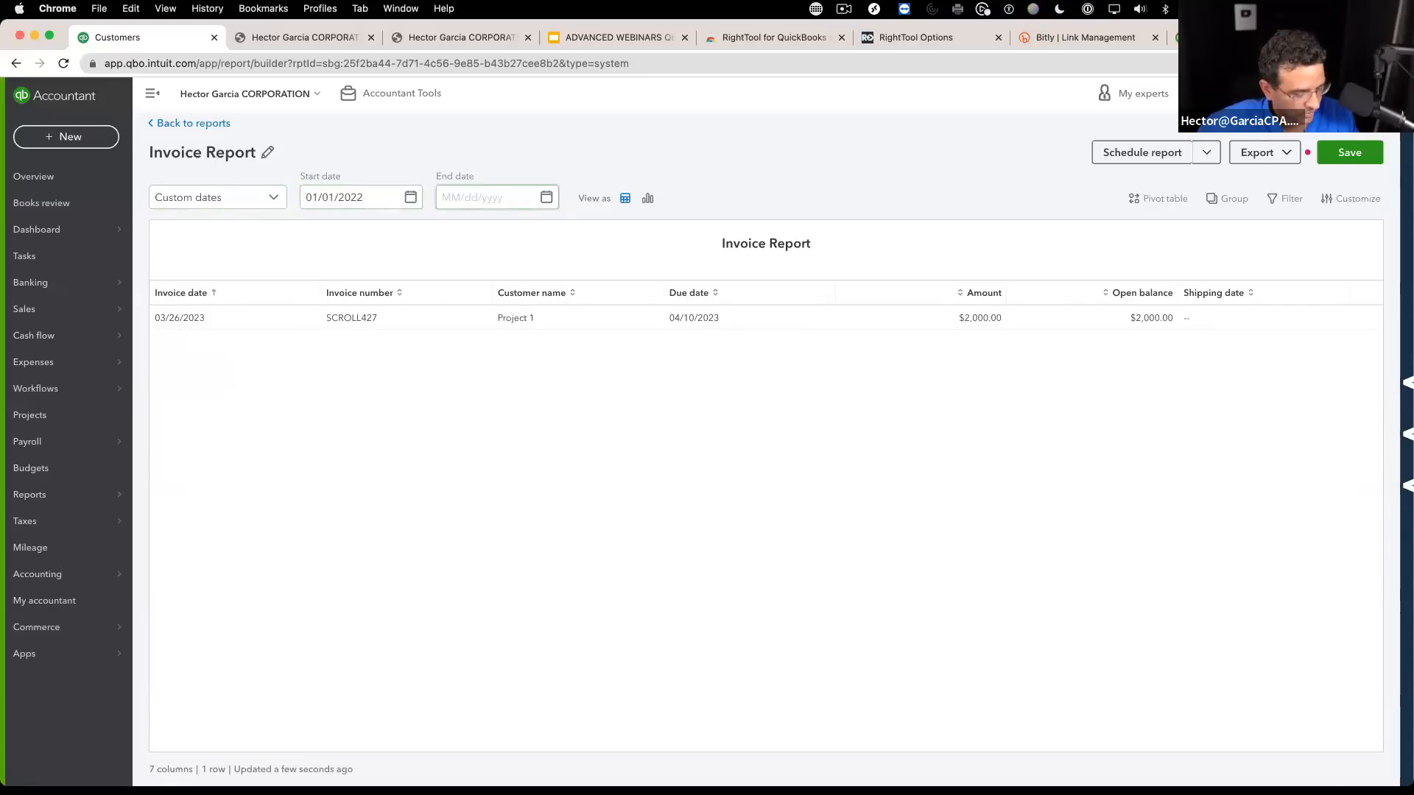
key("t")
key("Tab")
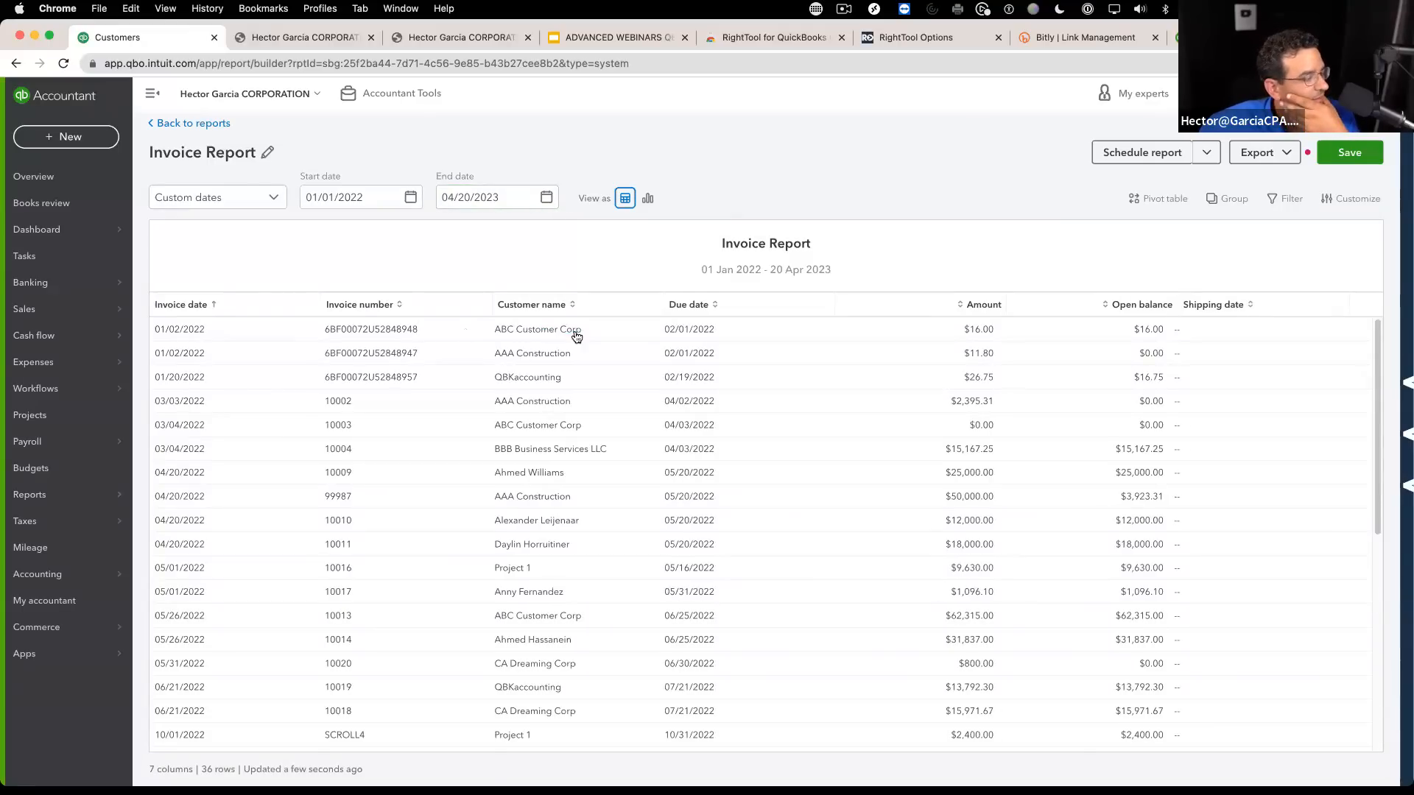
Step: Load the QuickBooks Online homepage in the second browser tab, keeping the Invoice Report open in the first
left_click(304, 37)
left_click(165, 63)
type("qbo")
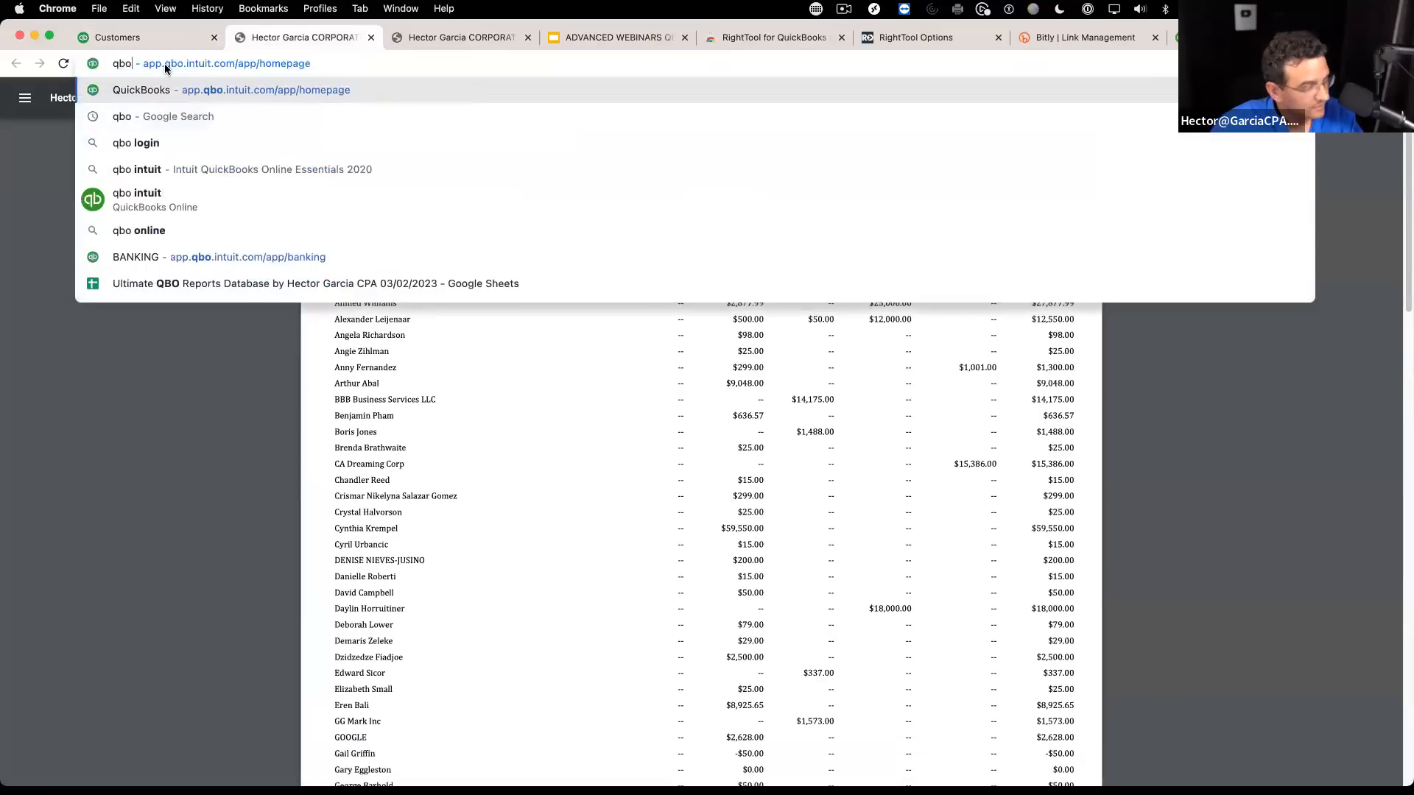
key("Return")
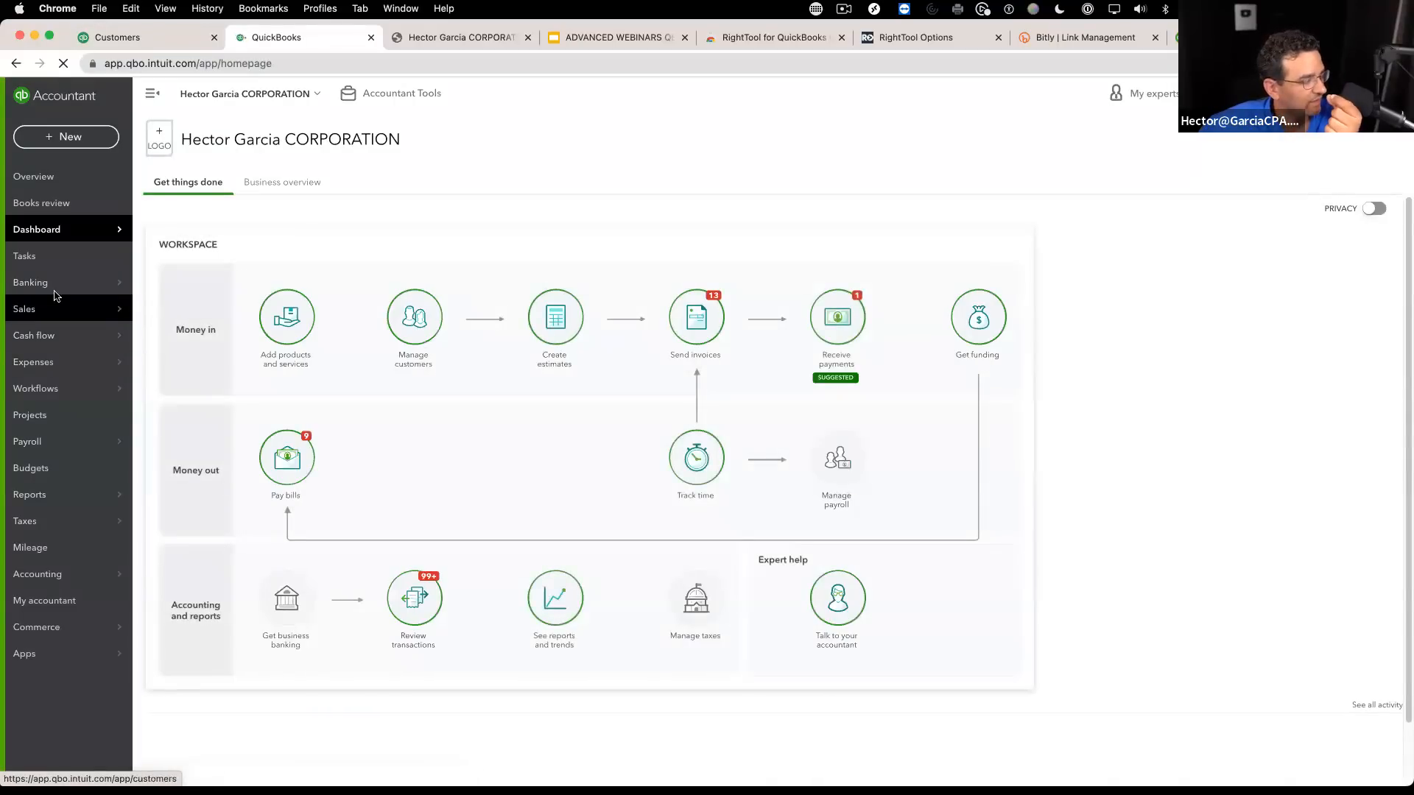
Step: Open the record of ABC Customer Corp from the customer list
mouse_move(59, 285)
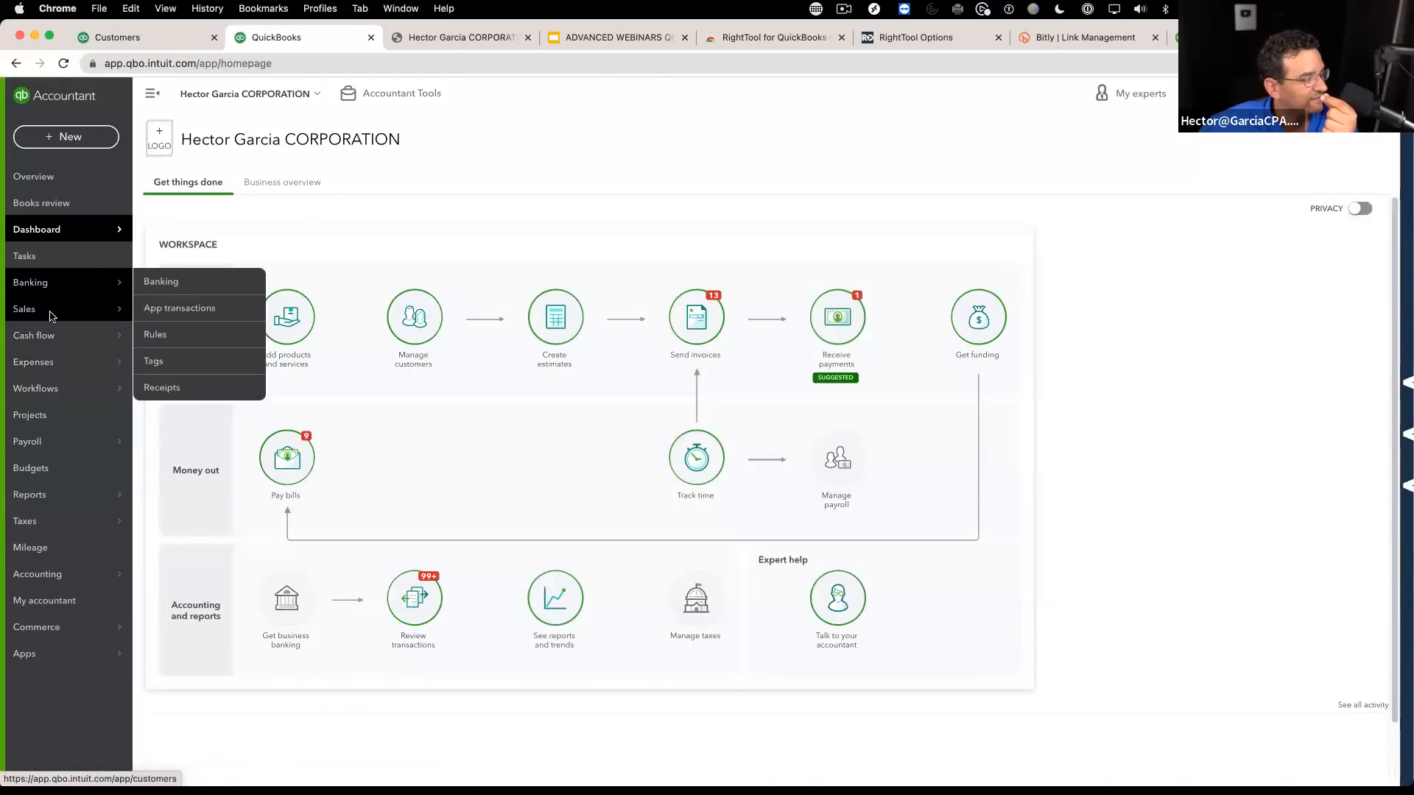
mouse_move(59, 309)
left_click(179, 386)
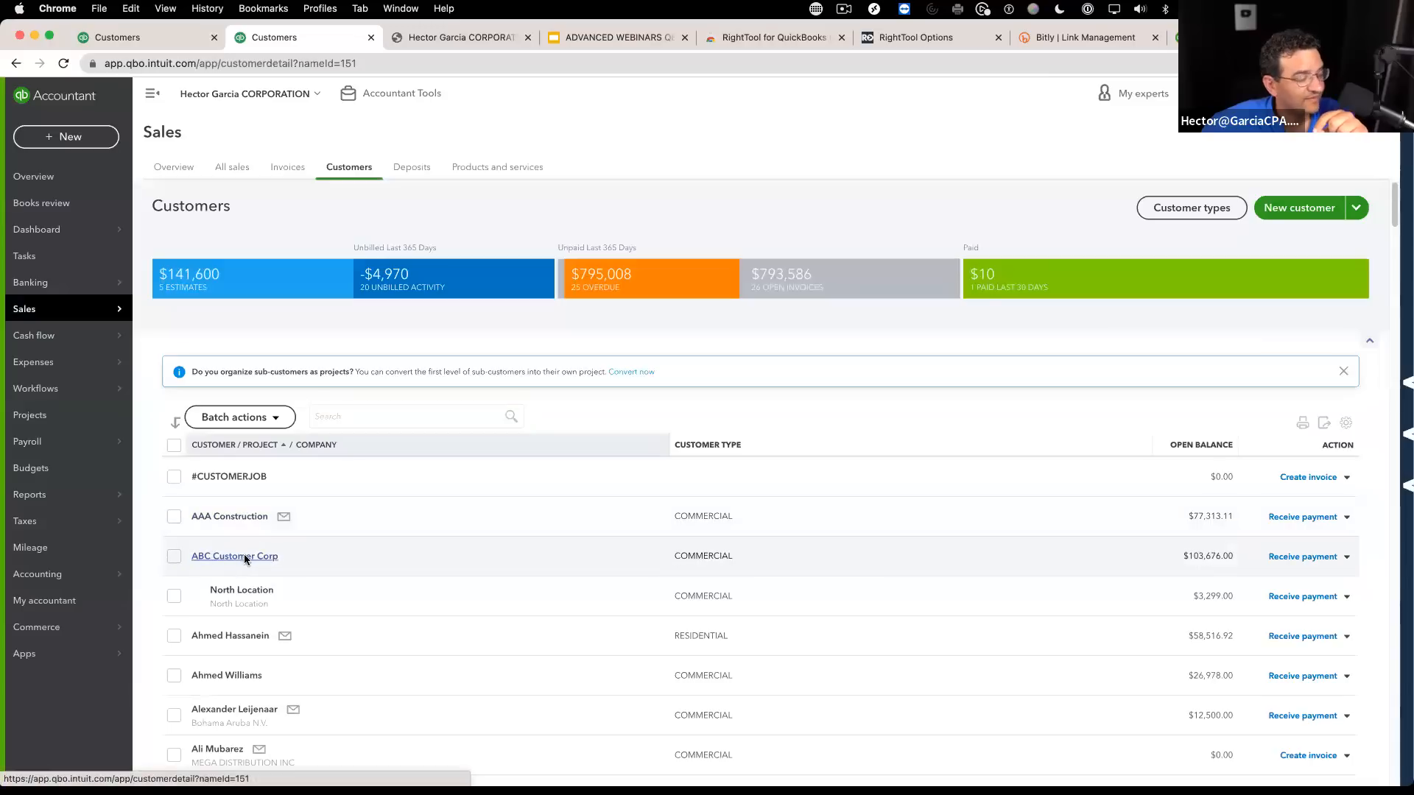
left_click(246, 557)
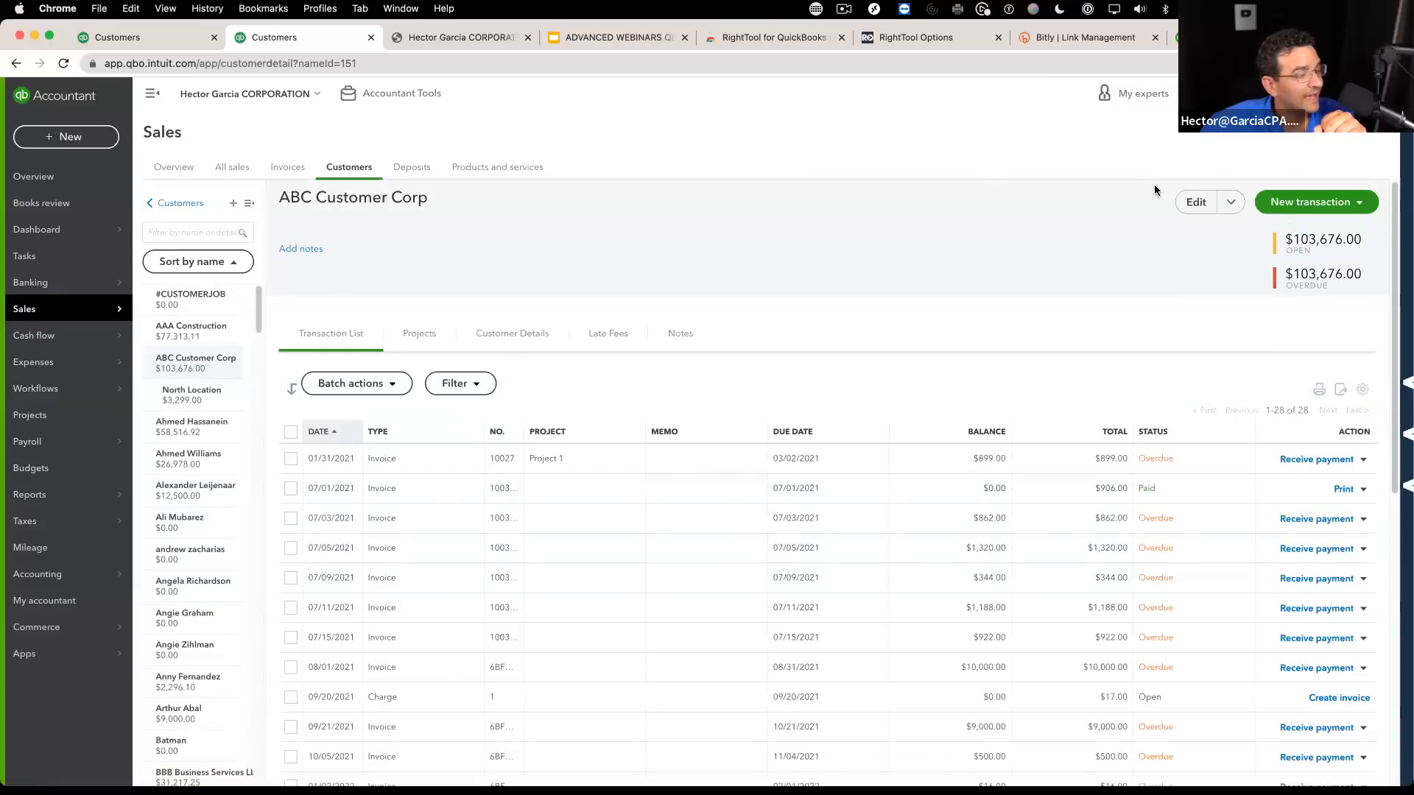
Step: Edit ABC Customer Corp and fill in its billing street address, city Miami, state FL and ZIP code
left_click(1193, 202)
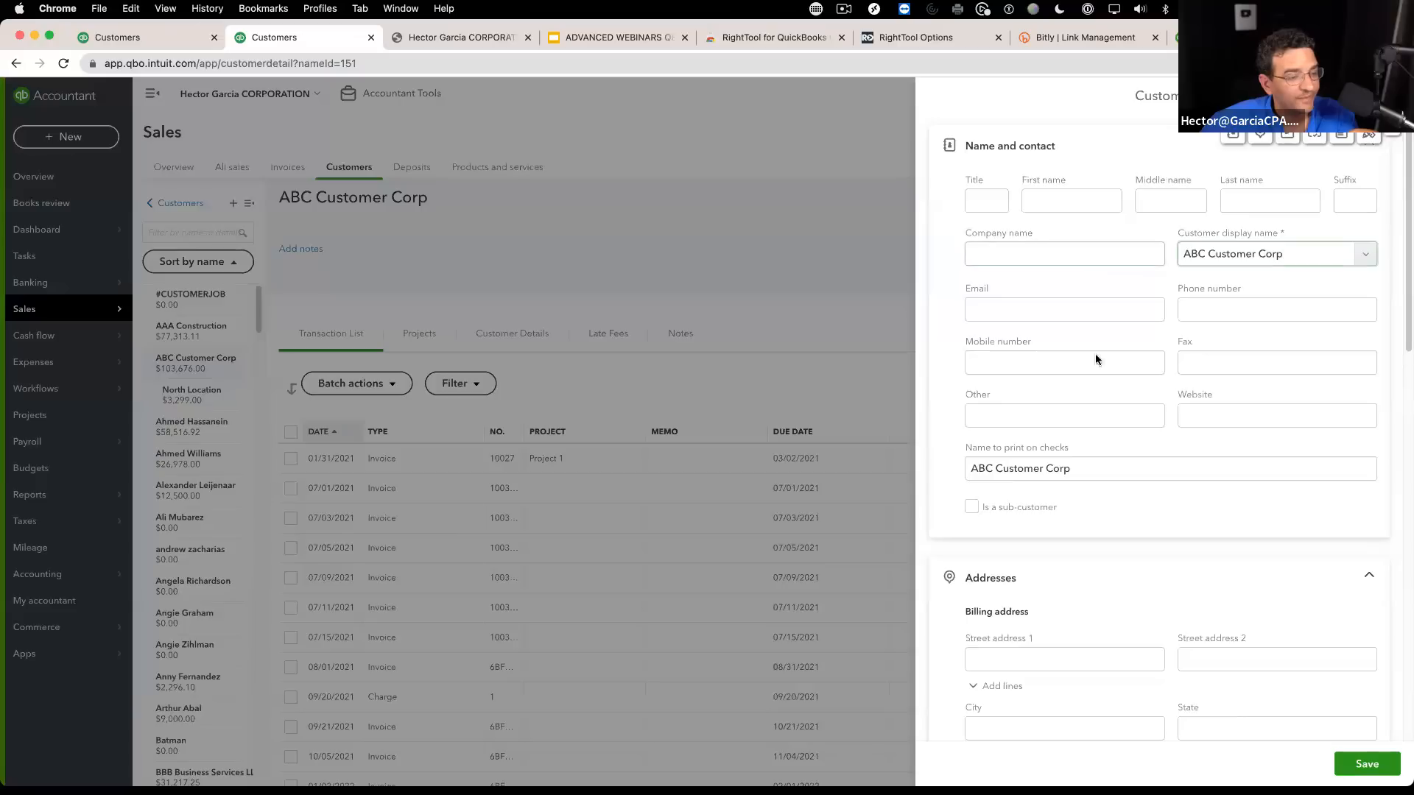
scroll(1160, 455, "down", 6)
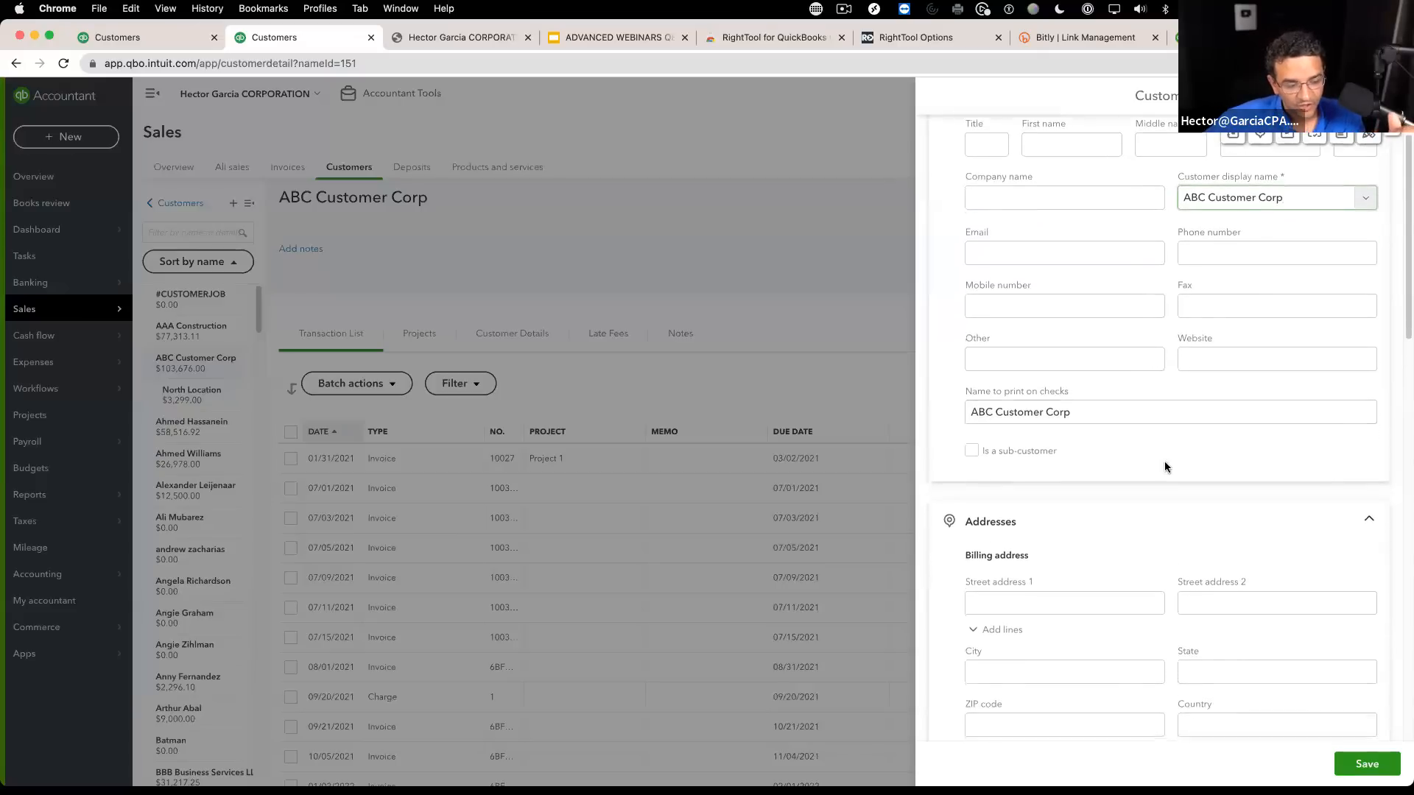
scroll(1161, 467, "up", 3)
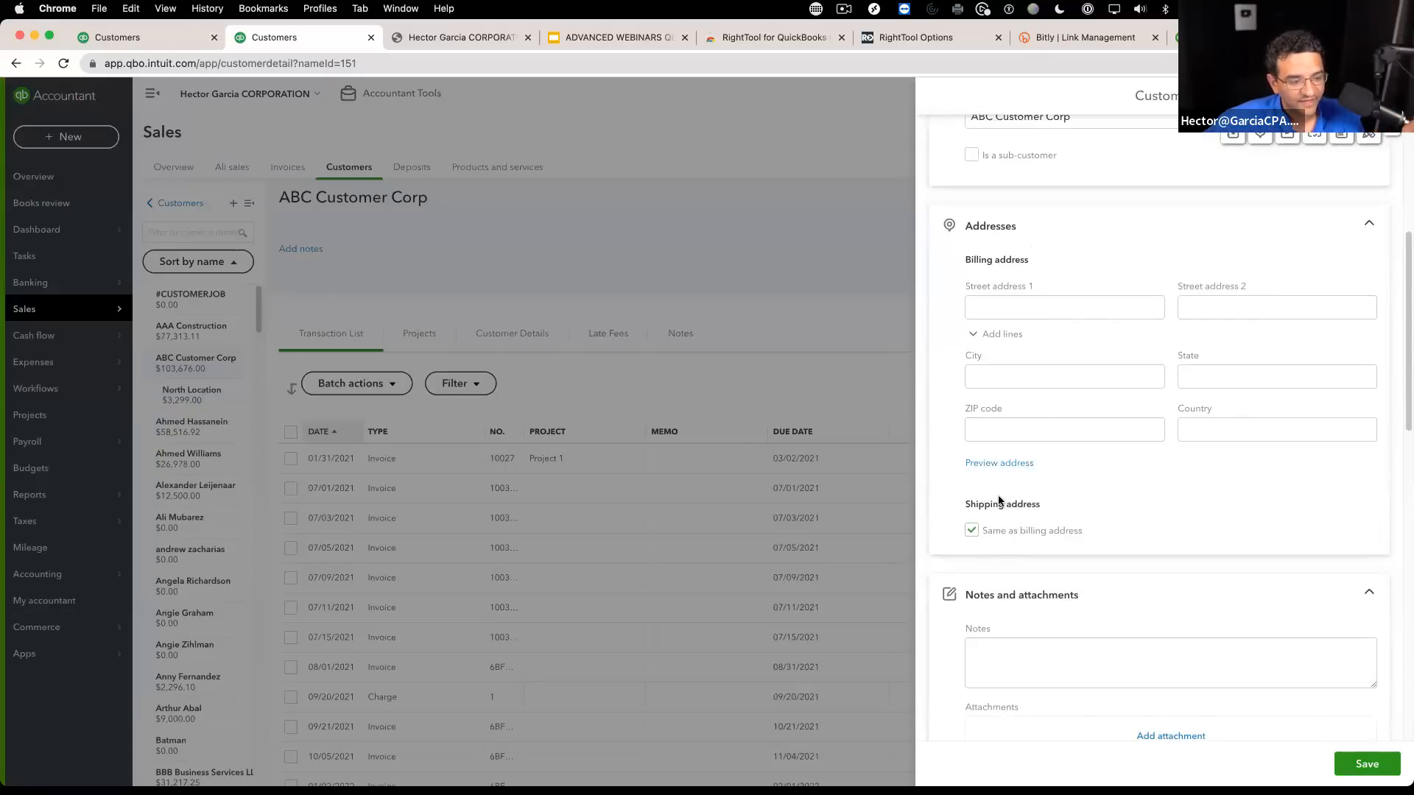
scroll(1114, 355, "up", 7)
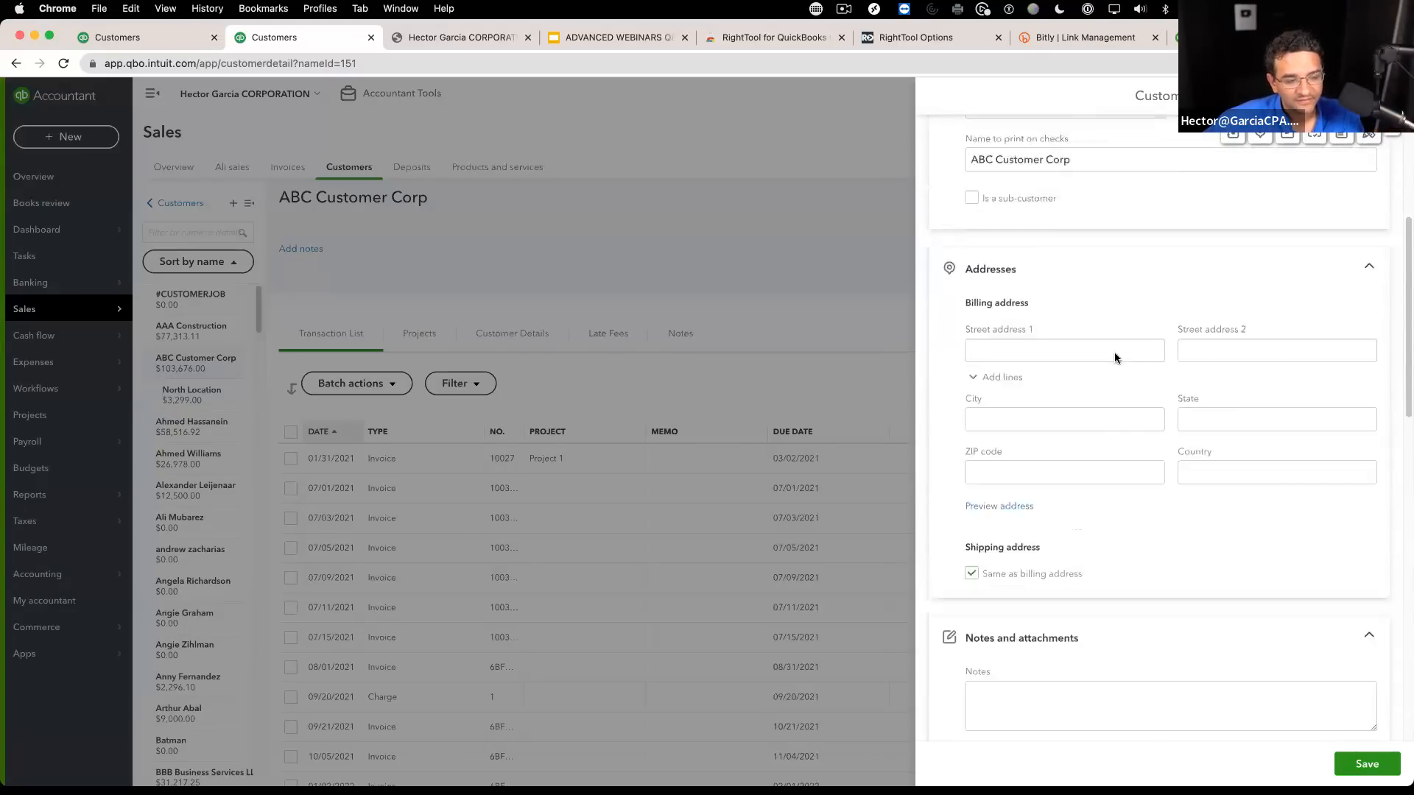
scroll(1124, 369, "down", 6)
left_click(1031, 351)
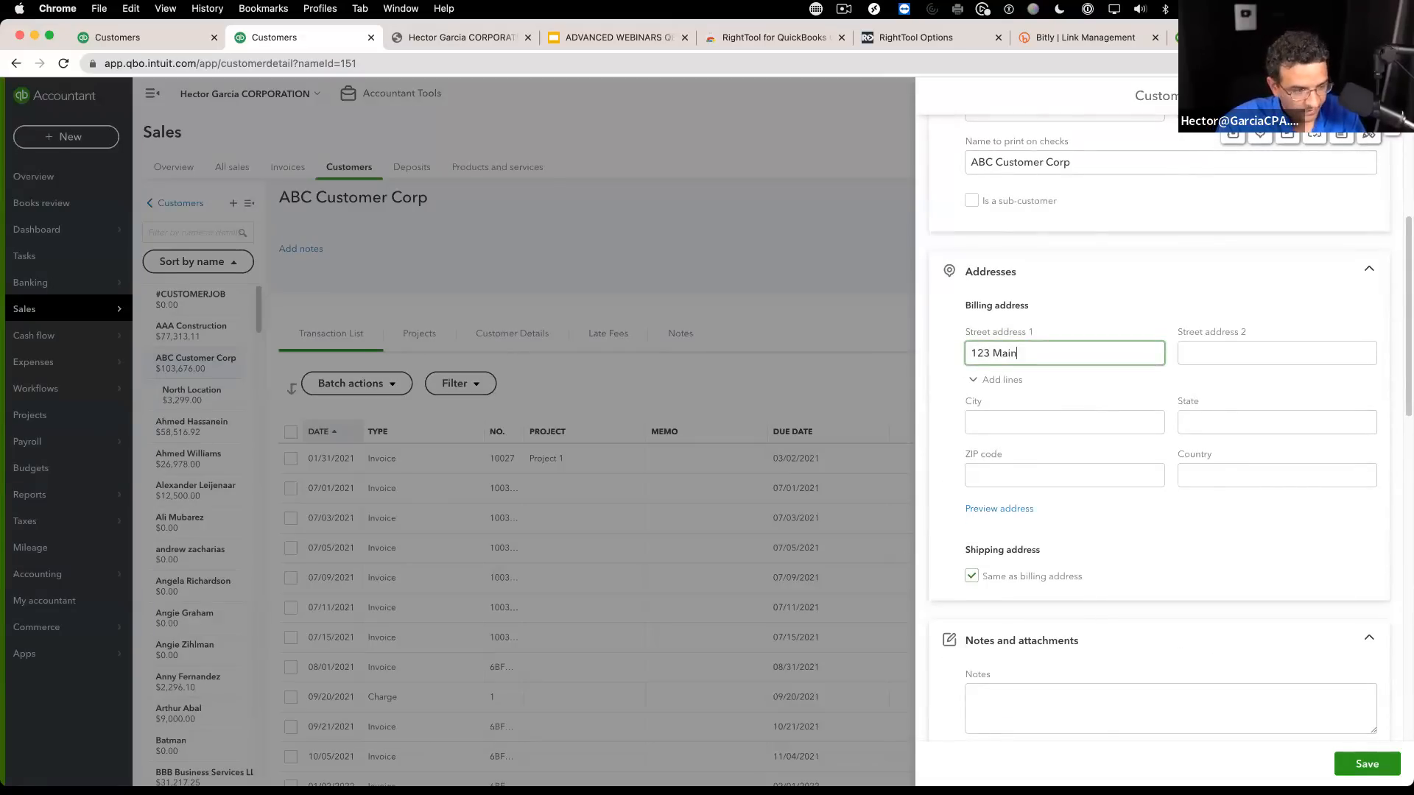
type("123 Main Street")
key("Tab")
key("Tab")
key("Tab")
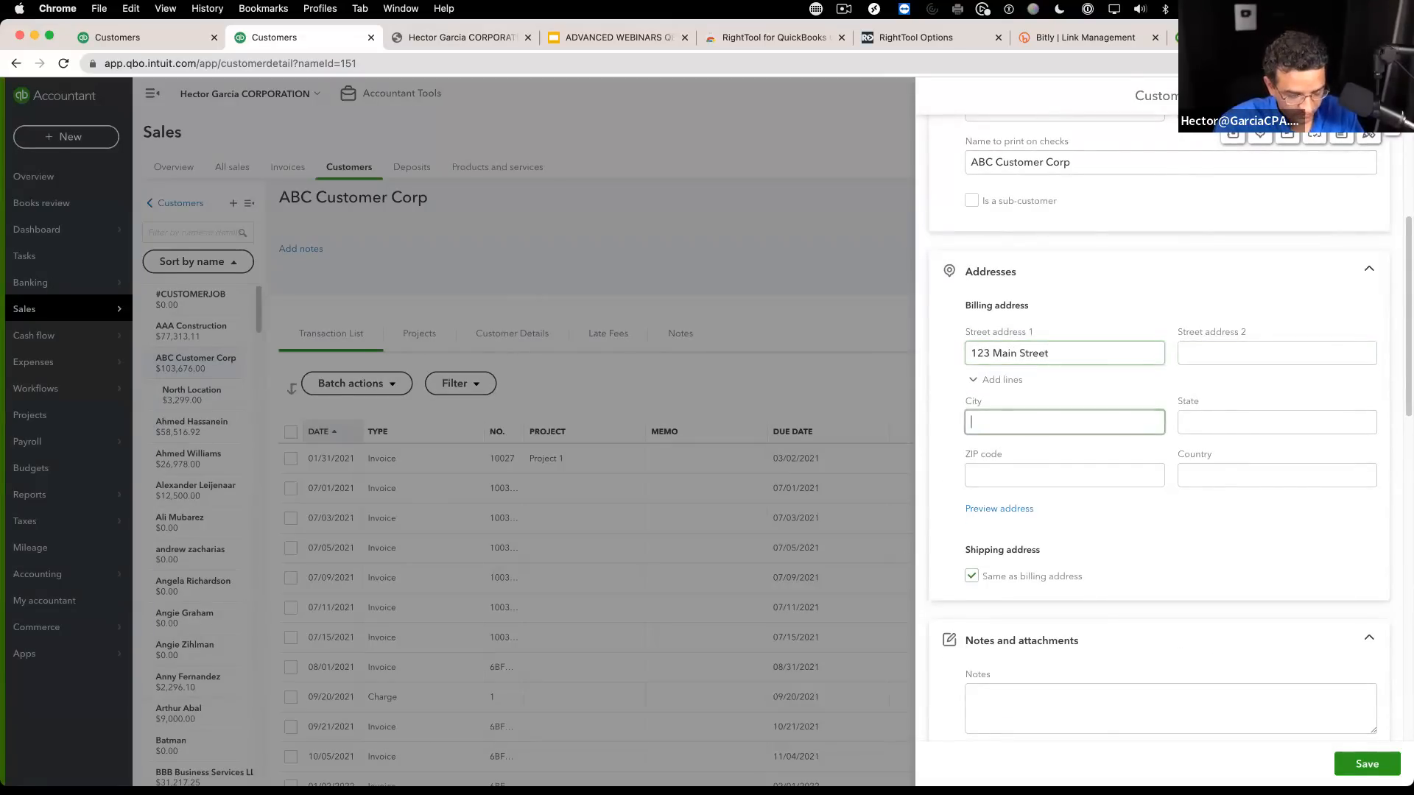
key("Tab")
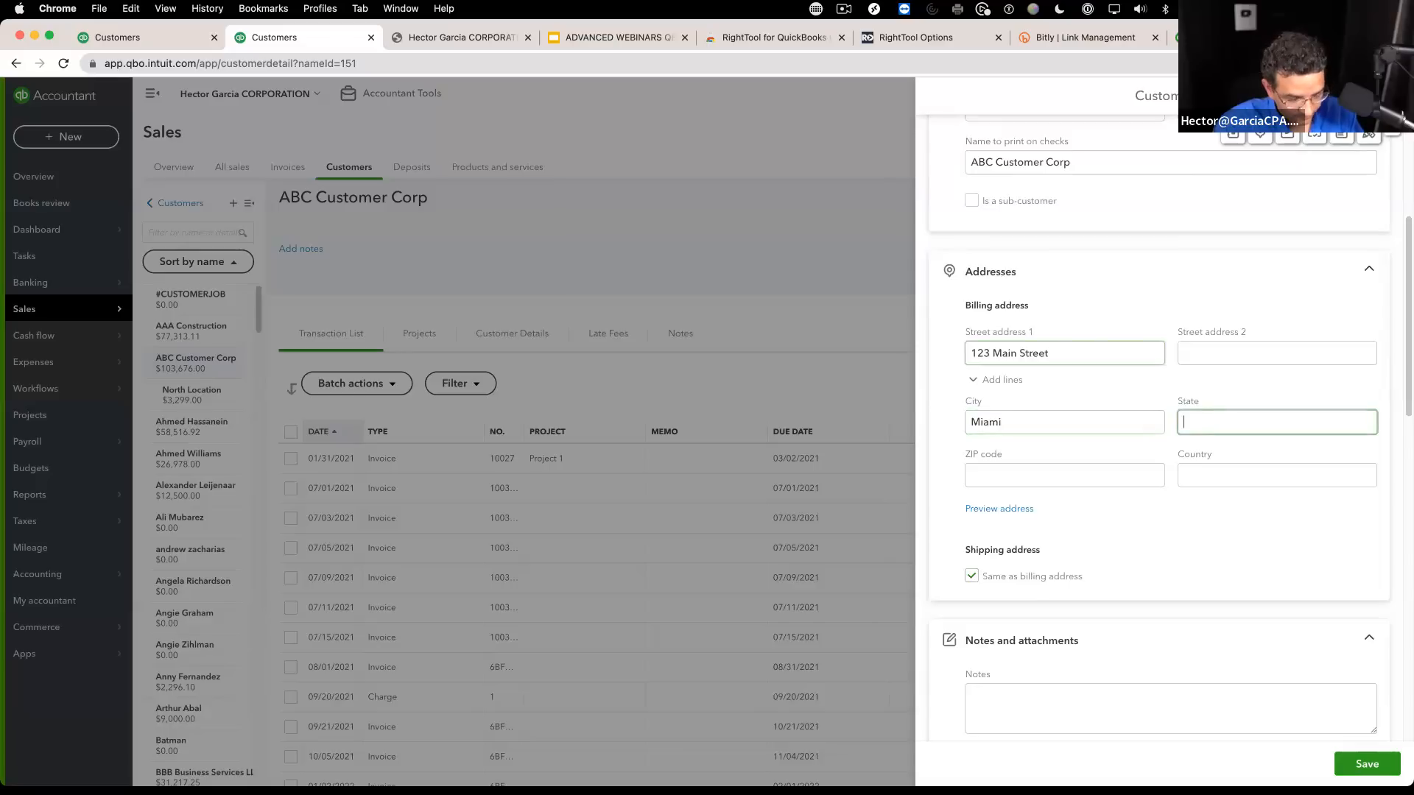
key("Tab")
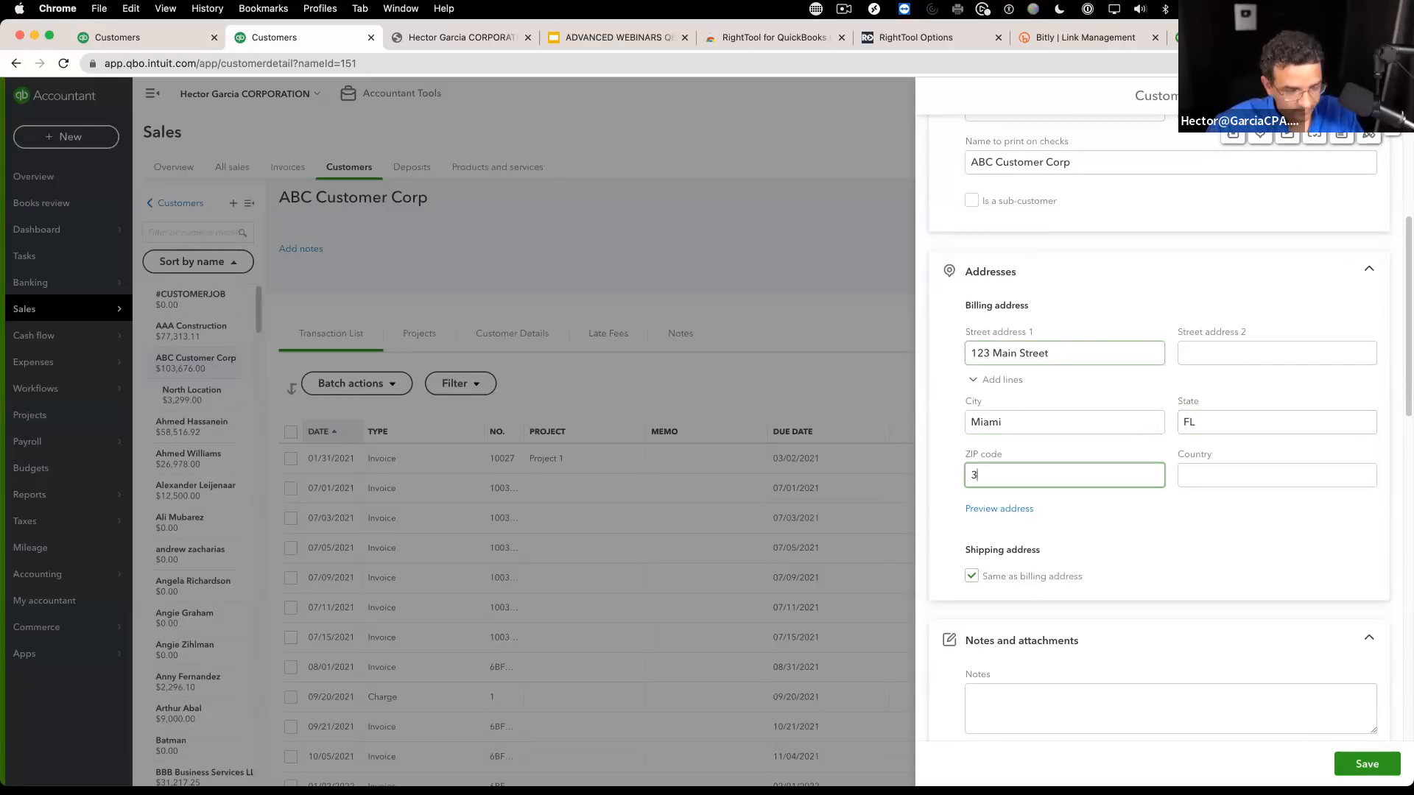
Step: Give ABC Customer Corp a separate shipping address in New York, NY, different from its billing address, and save the customer
scroll(1089, 419, "down", 1)
left_click(973, 542)
scroll(1098, 549, "down", 1)
double_click(983, 567)
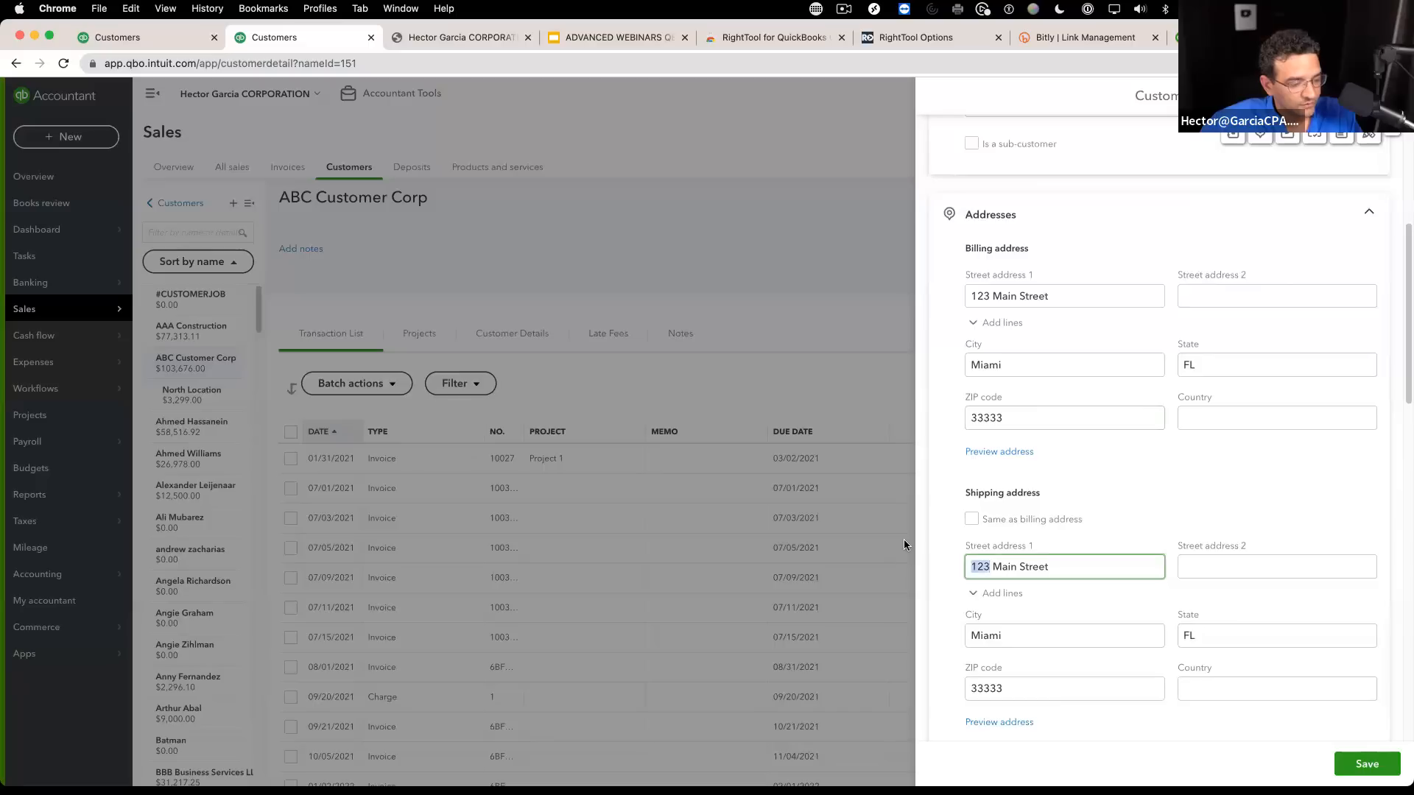
type("456")
key("Tab")
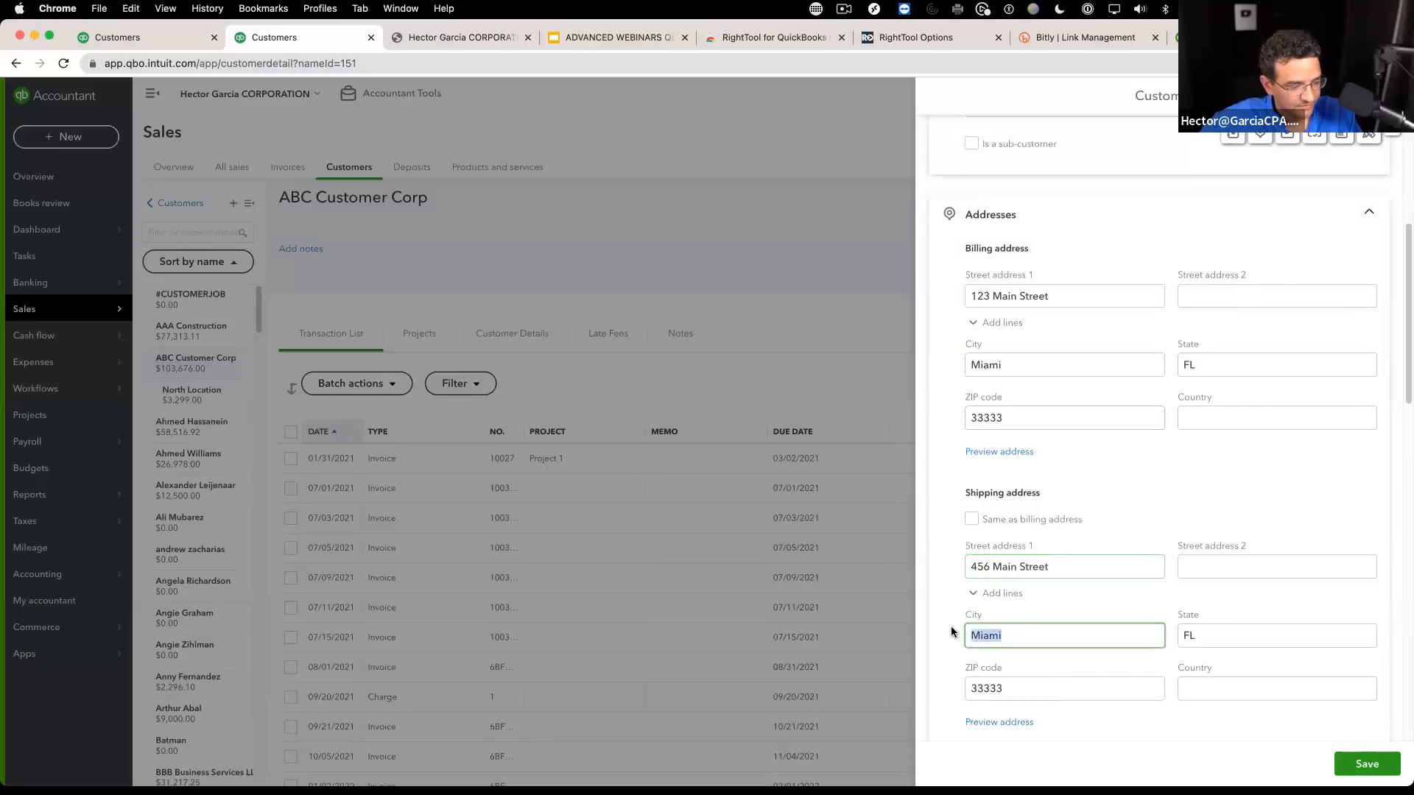
key("Tab")
key("Tab")
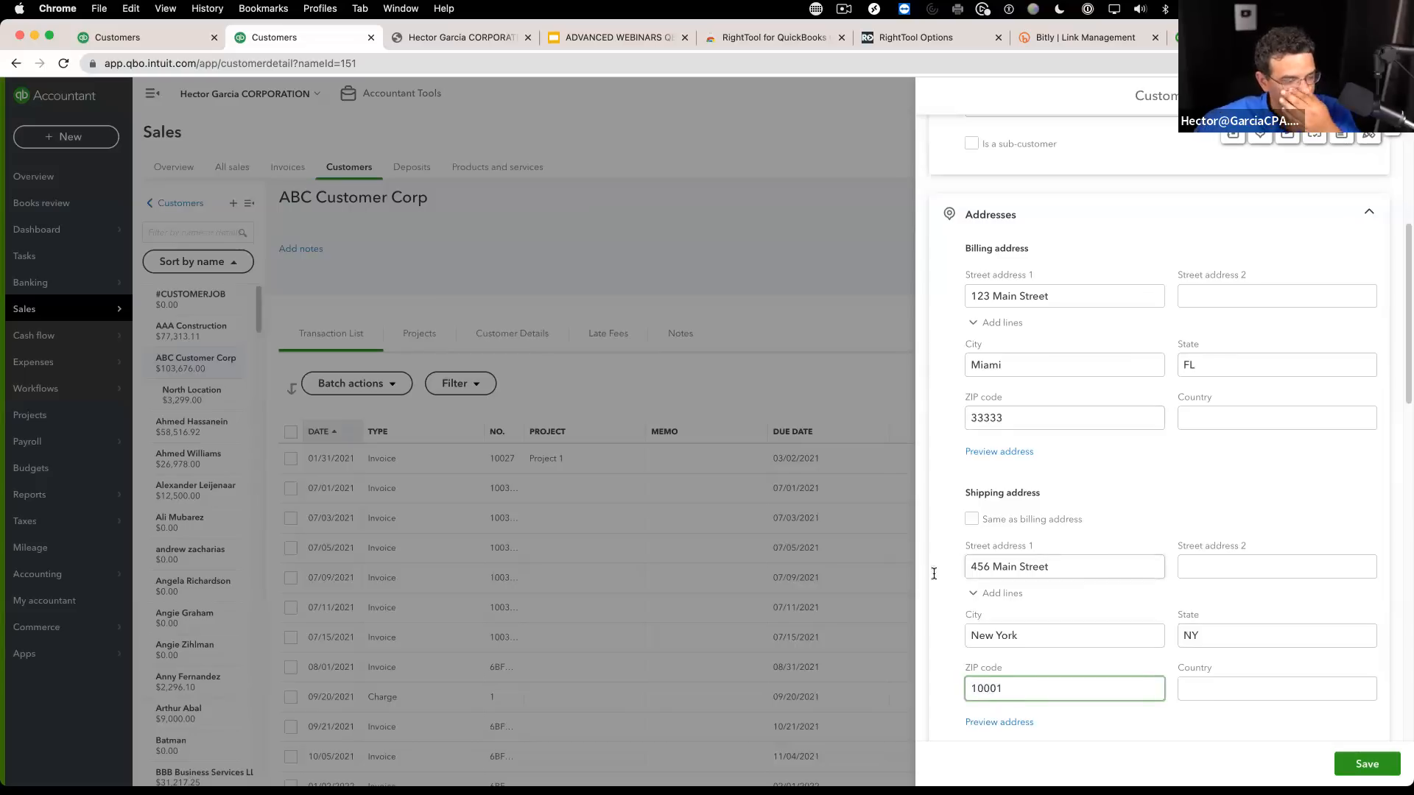
left_click(1367, 763)
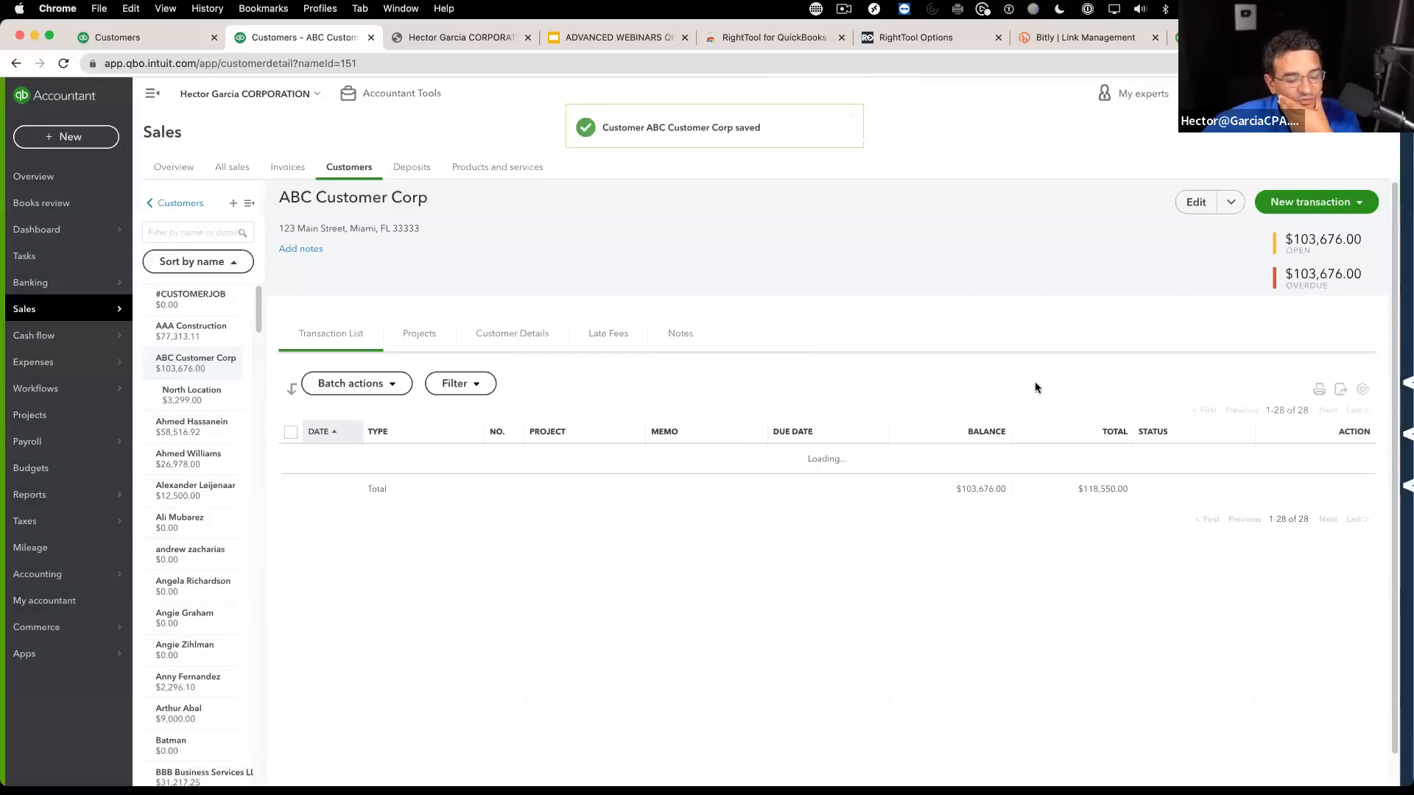
Step: From the Invoice Report, open ABC Customer Corp's 01/02/2022 invoice, check its Shipping to field, and close it
left_click(117, 37)
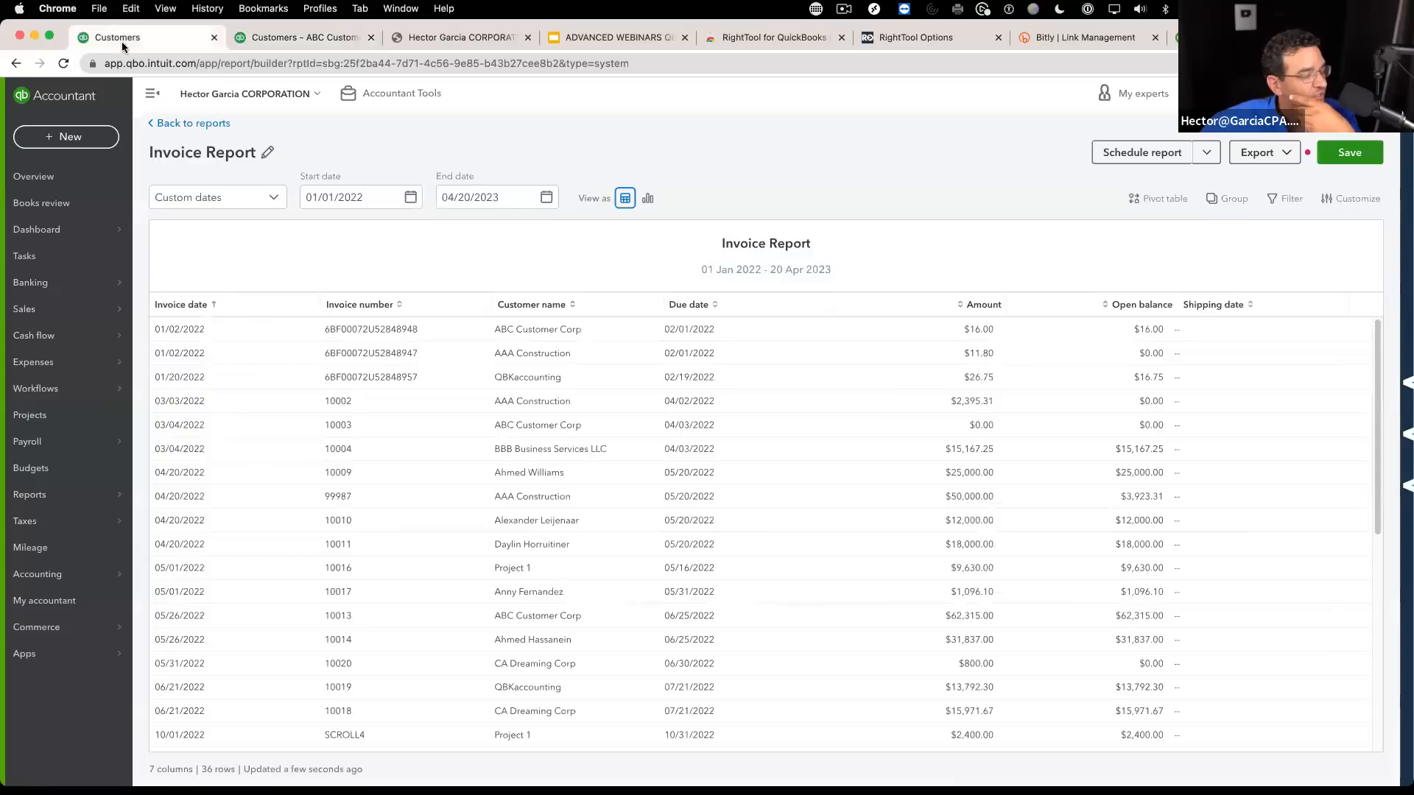
left_click(533, 332)
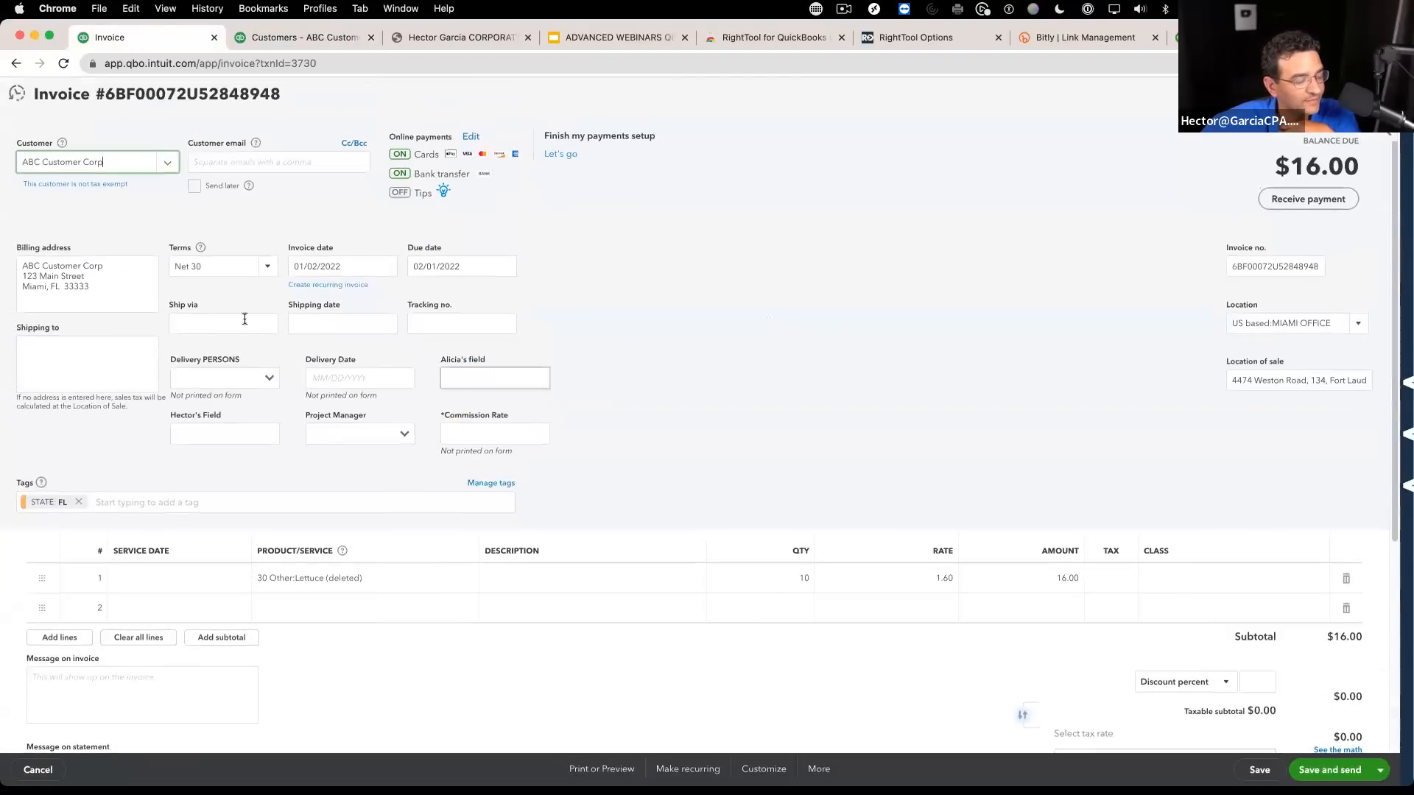
left_click(64, 364)
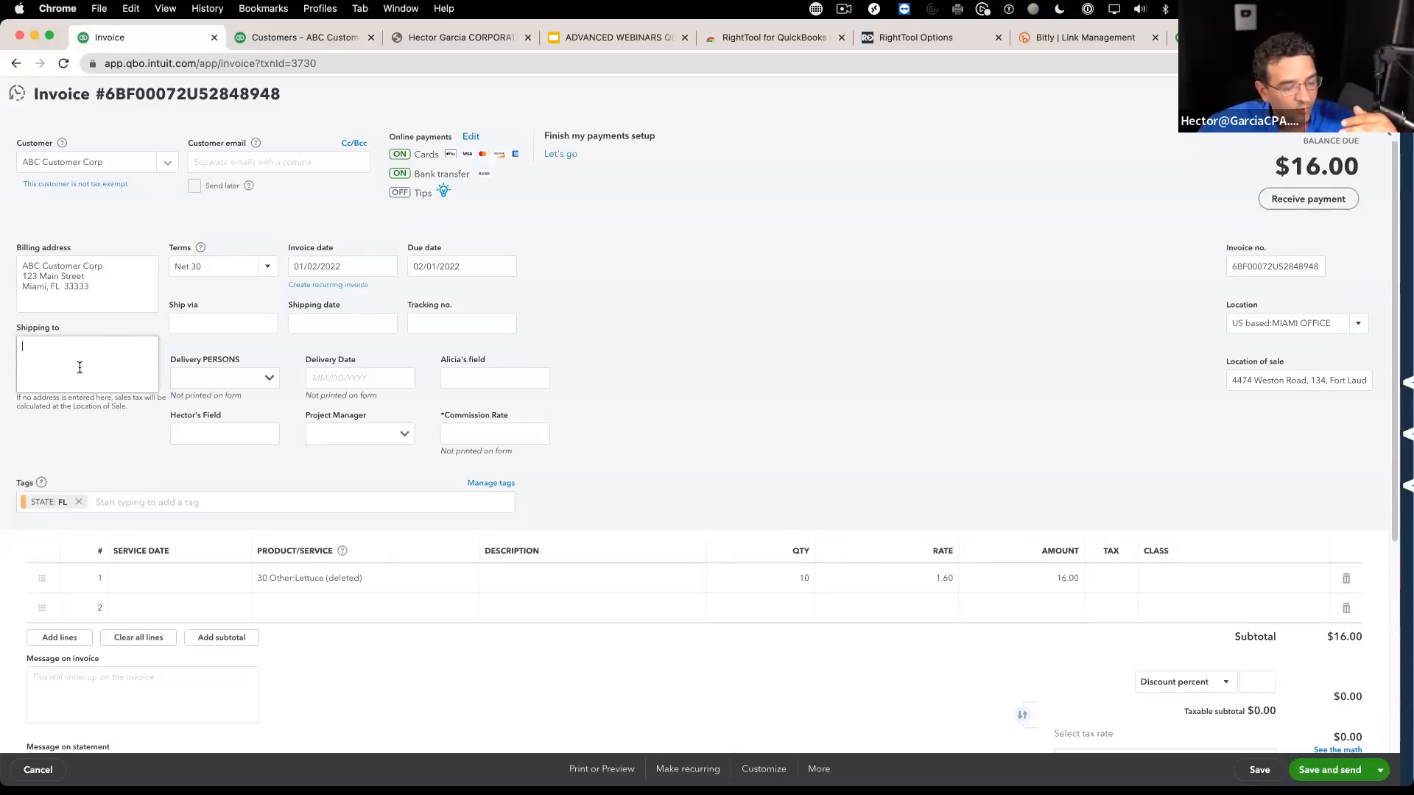
left_click(1380, 94)
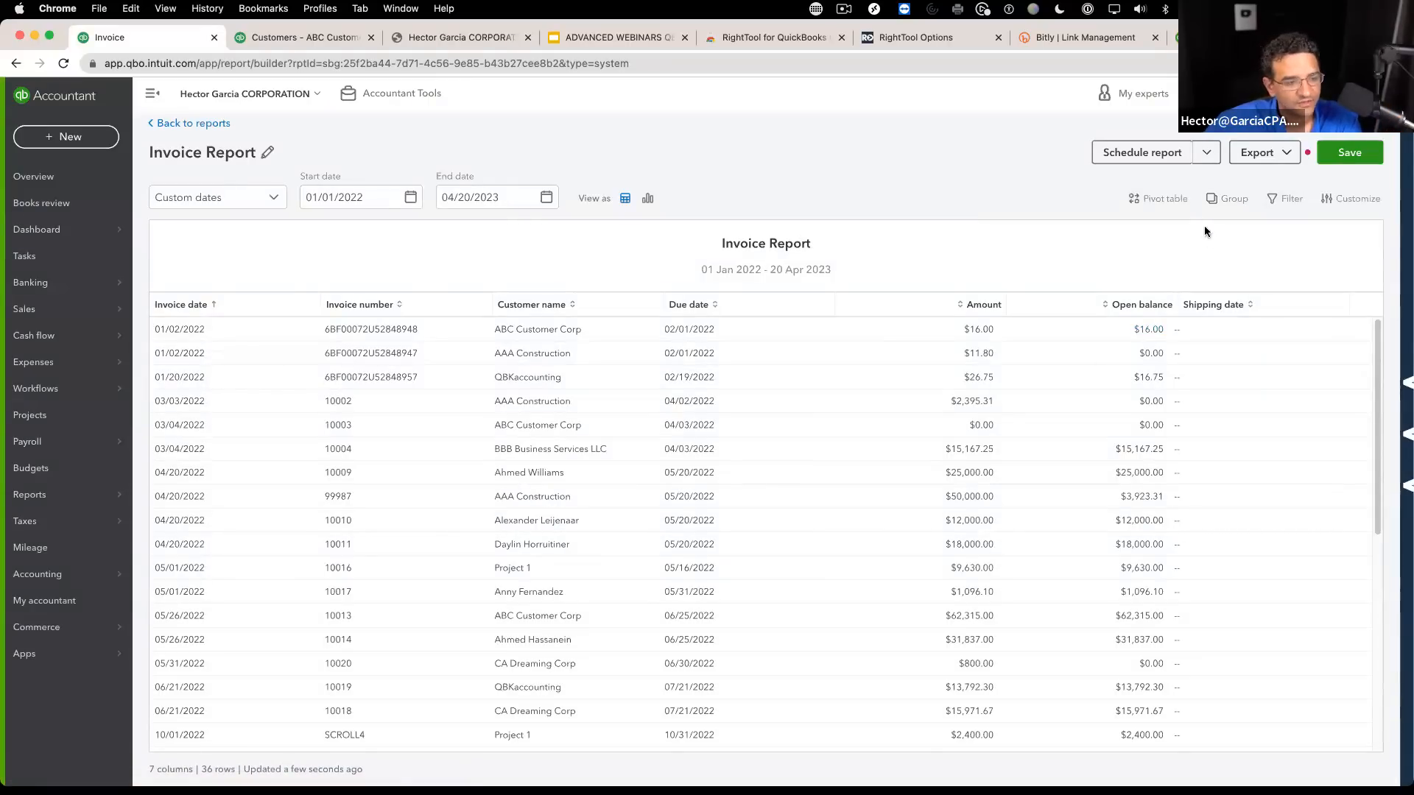
Step: Add the Shipping state column to the Invoice Report and review its values across all invoices
left_click(1287, 199)
left_click(1351, 198)
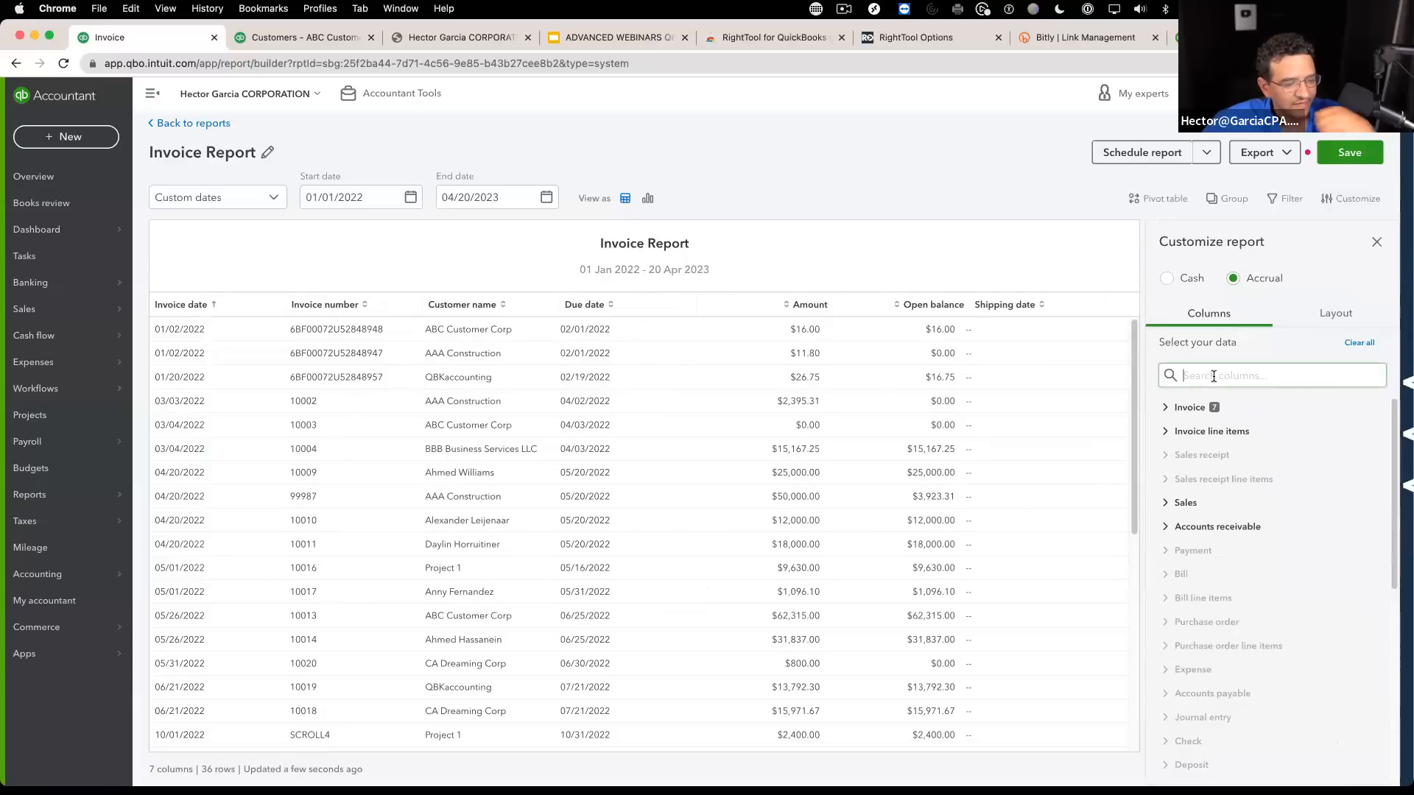
scroll(1217, 573, "down", 5)
left_click(1173, 646)
scroll(1242, 638, "down", 3)
left_click(1199, 646)
scroll(1283, 632, "down", 4)
scroll(1283, 631, "down", 2)
scroll(1287, 576, "up", 2)
scroll(1275, 578, "down", 1)
scroll(1276, 579, "down", 1)
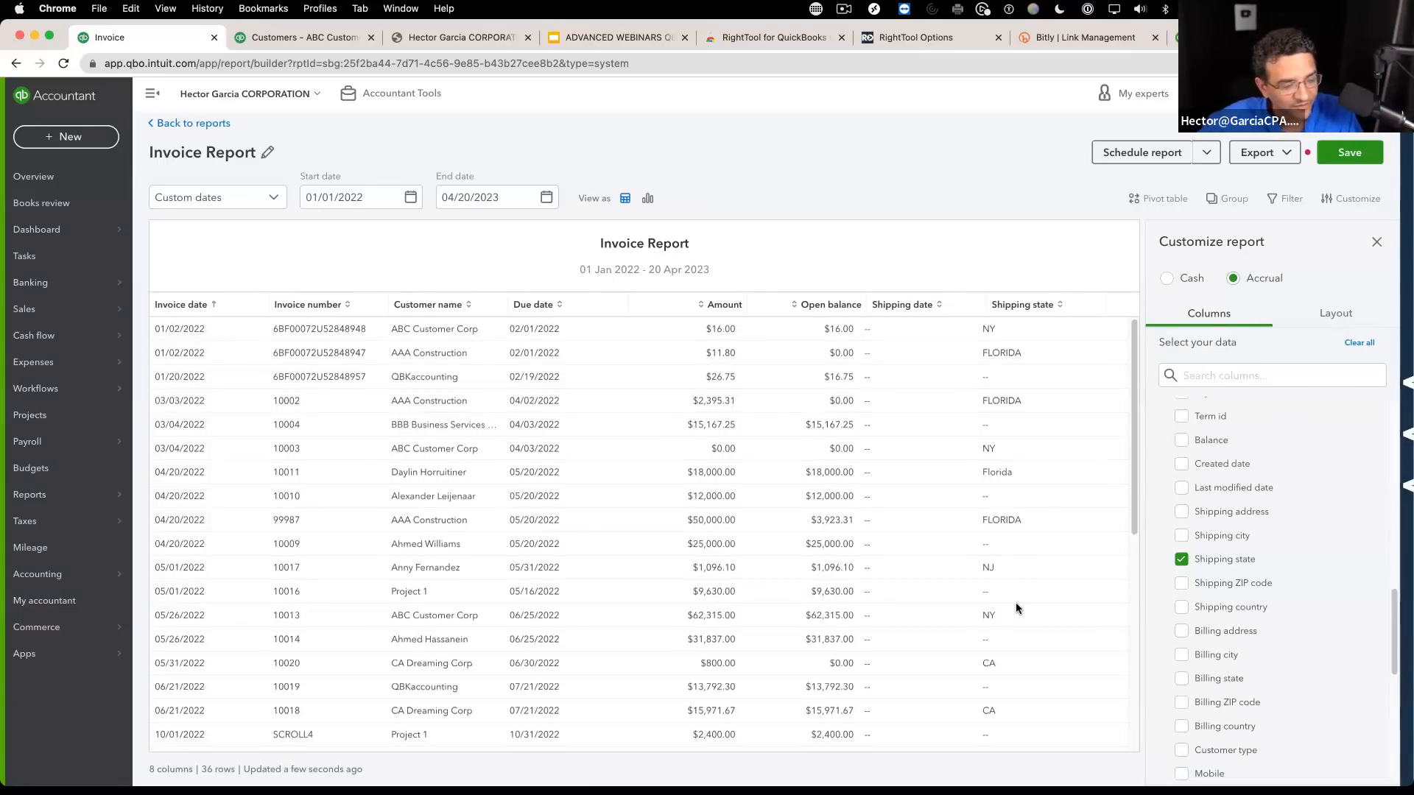
scroll(1017, 608, "down", 10)
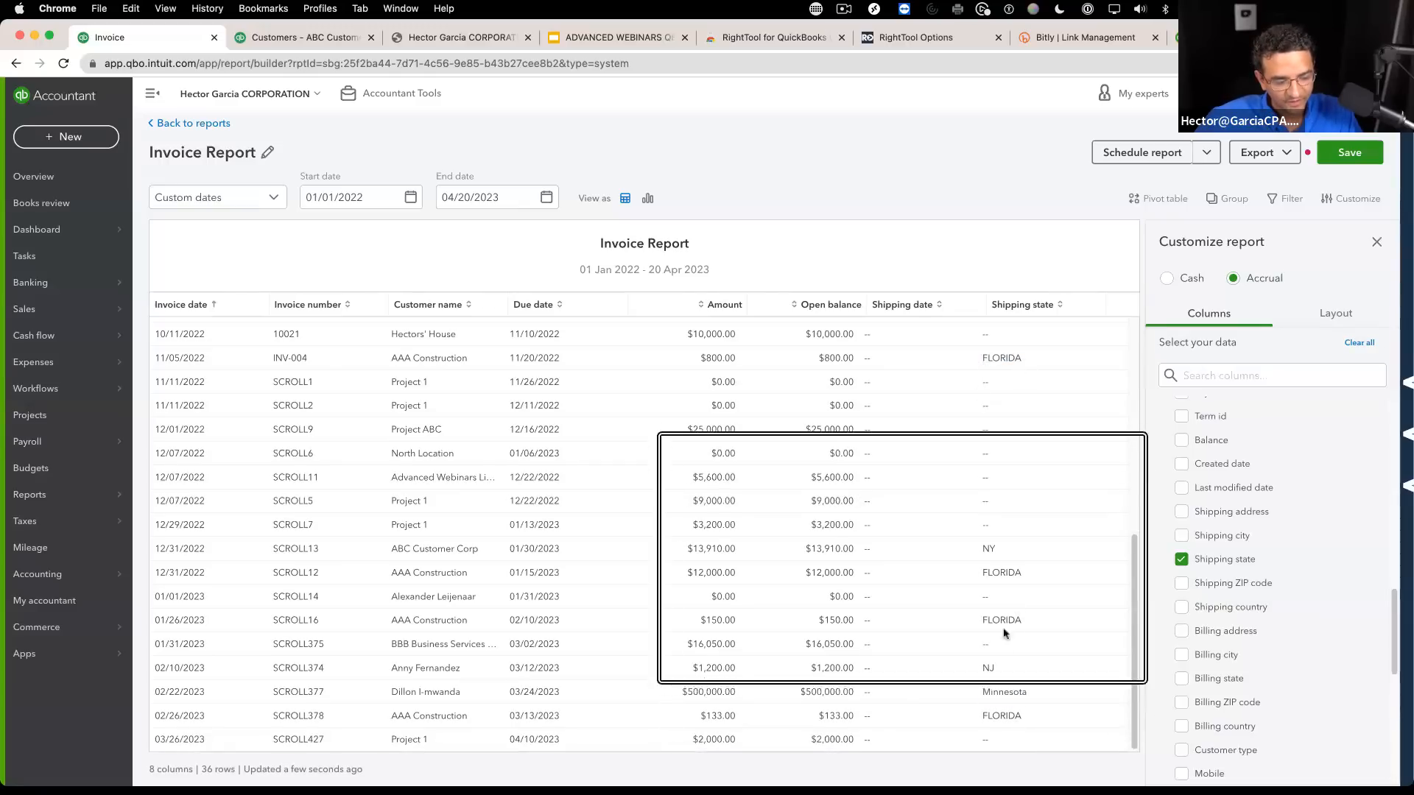
scroll(1006, 524, "up", 10)
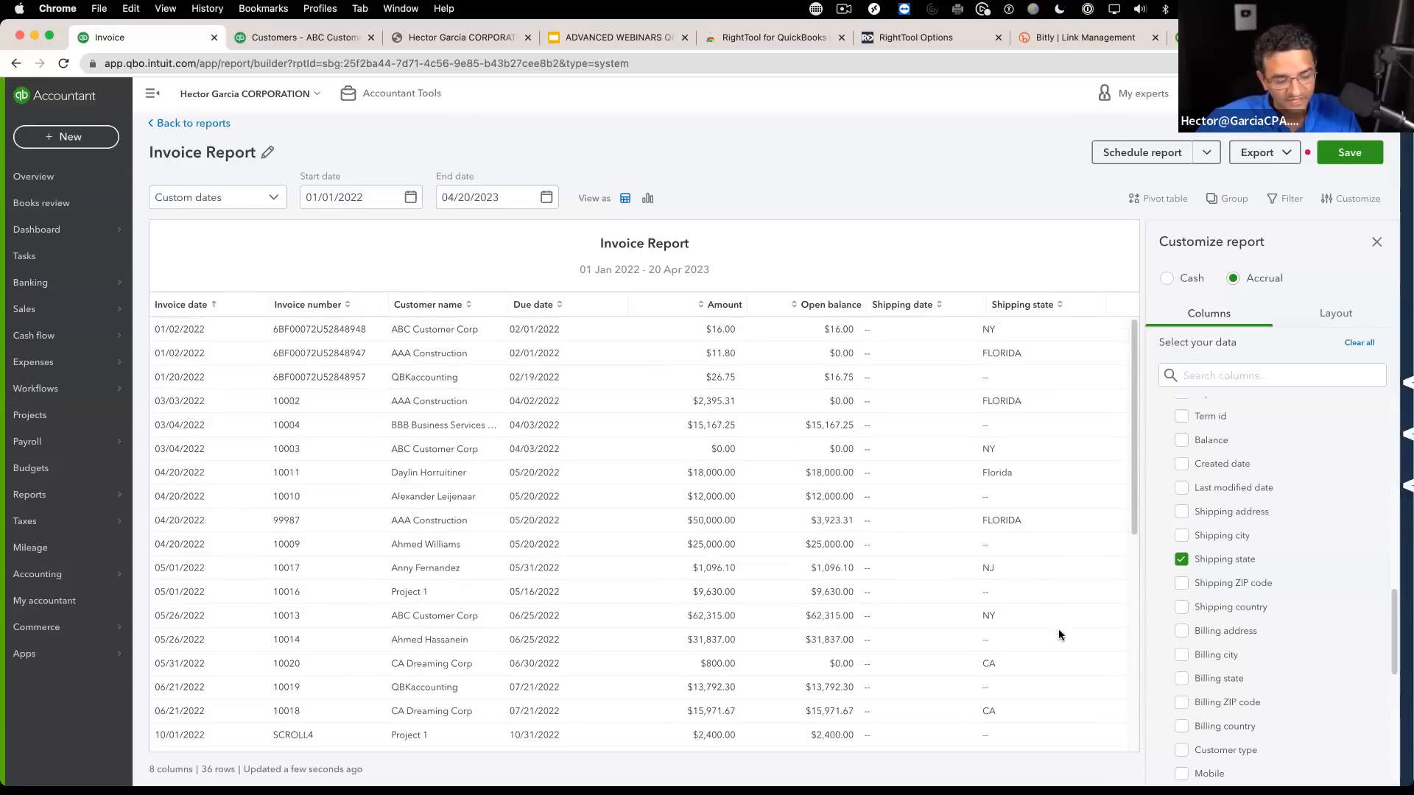
scroll(1059, 630, "down", 10)
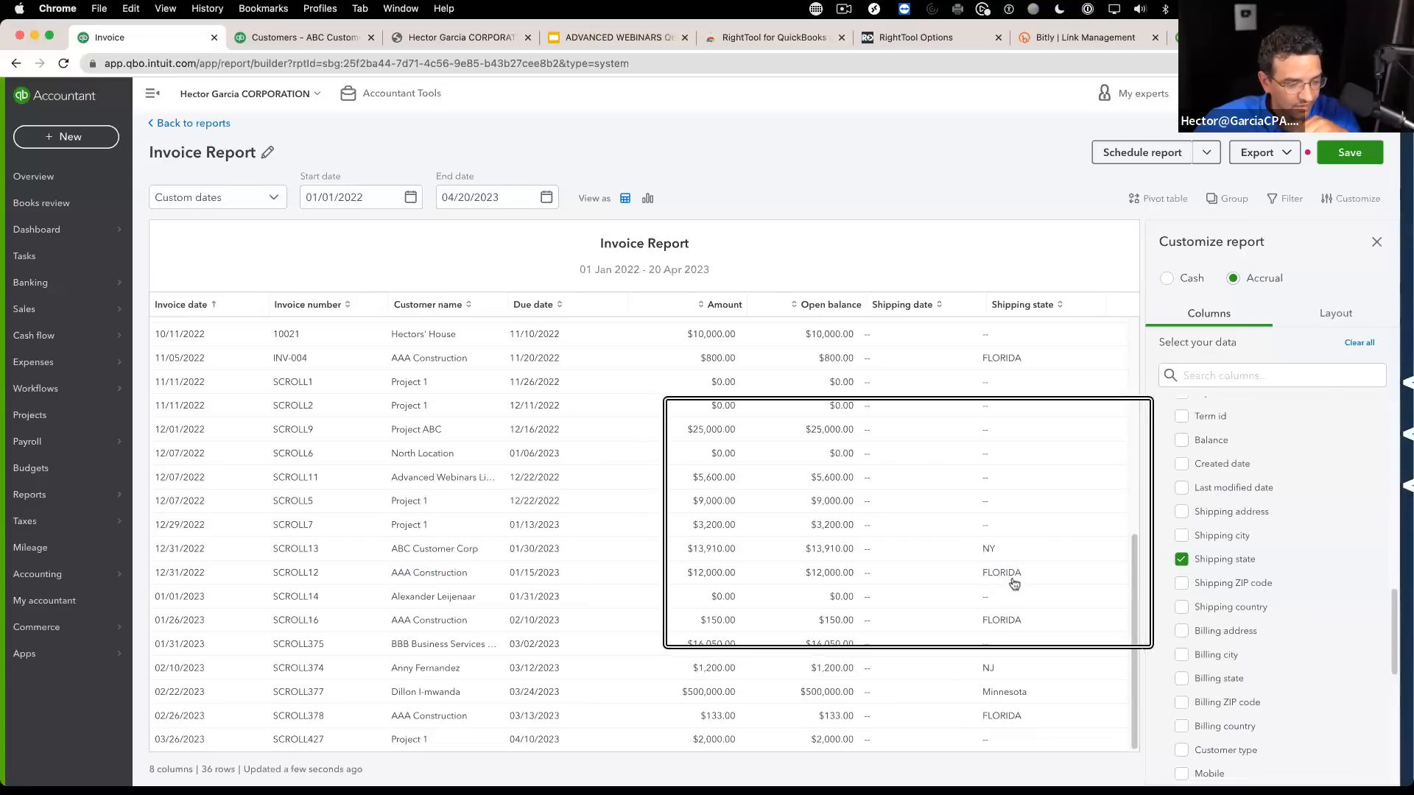
Step: Change the shipping state in AAA Construction's customer record to FL and save it
left_click(302, 37)
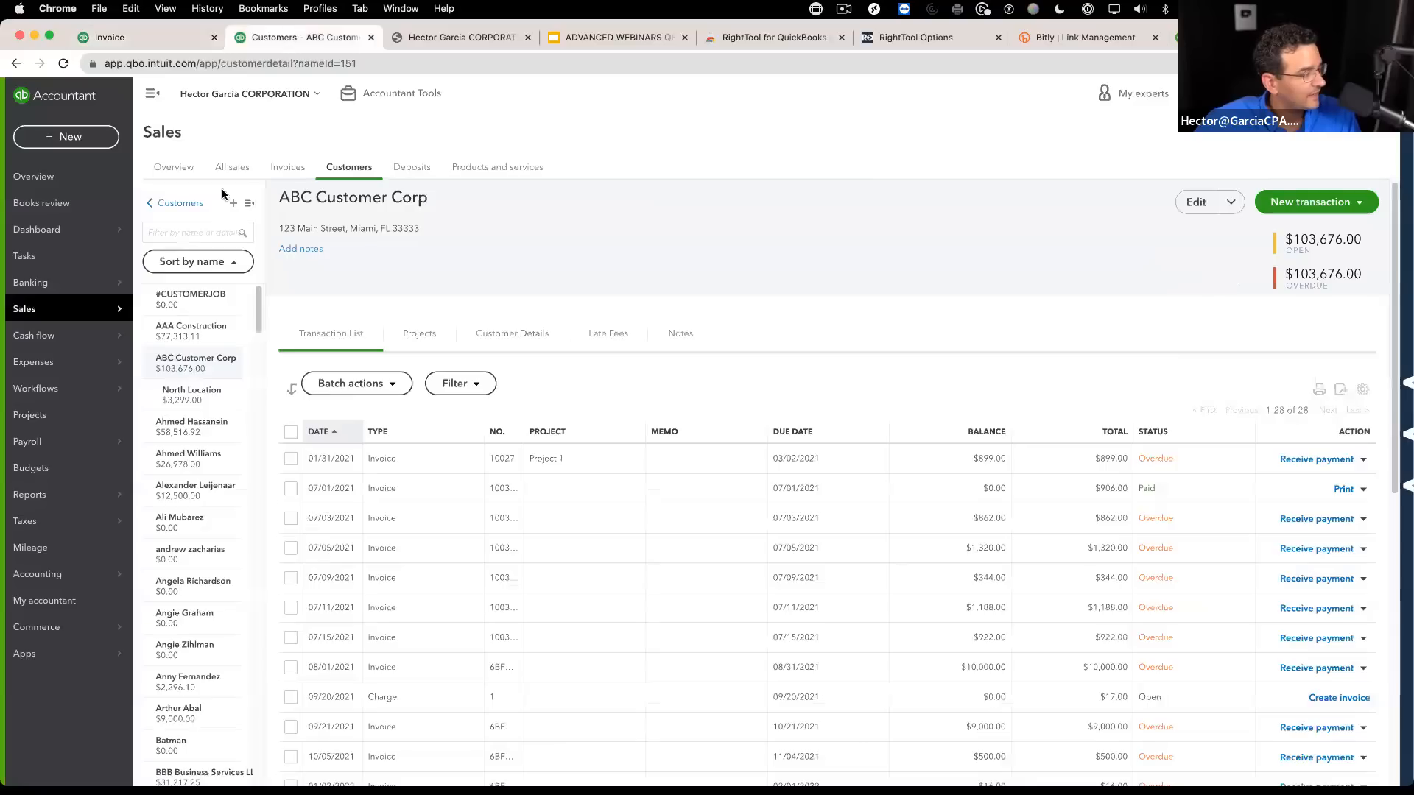
left_click(195, 328)
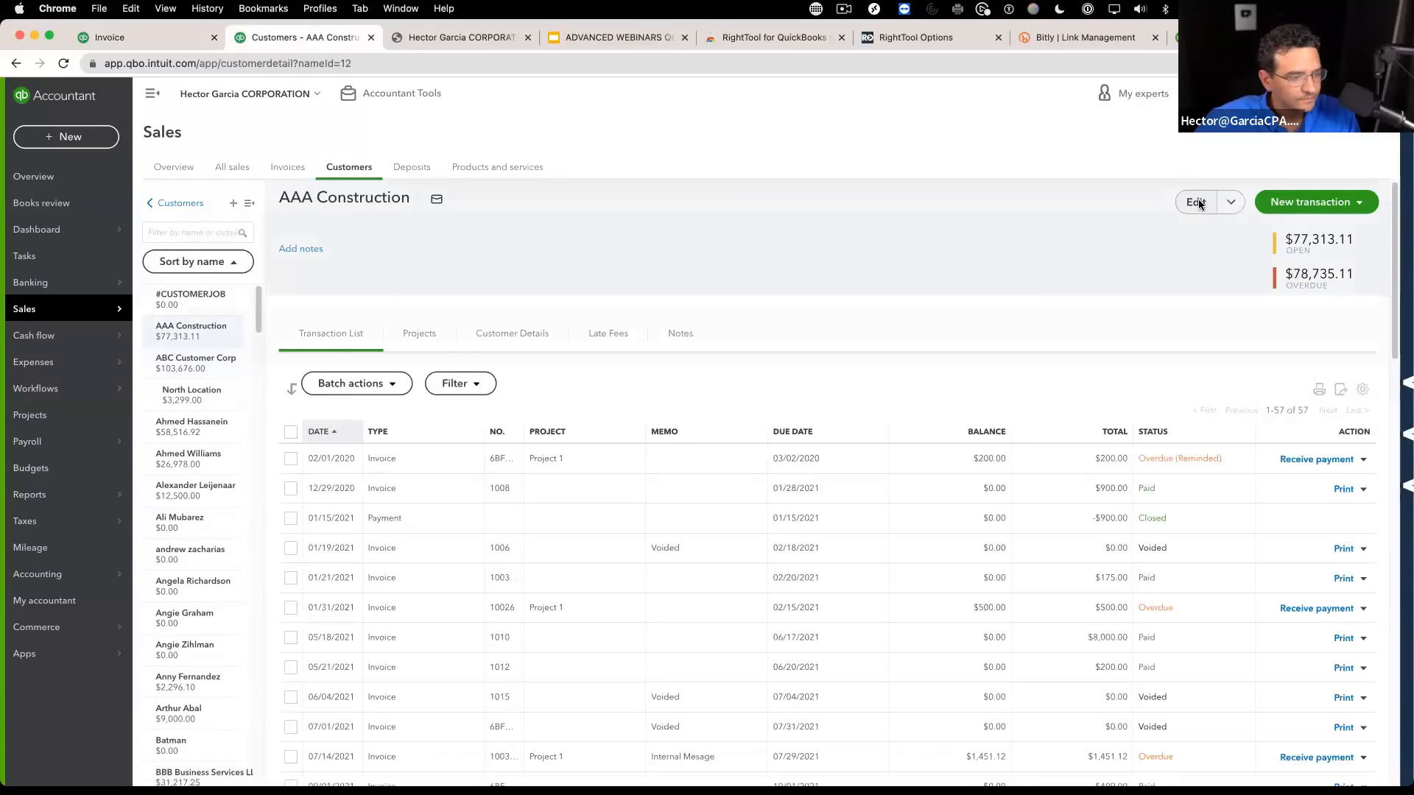
left_click(1196, 202)
scroll(1206, 461, "down", 8)
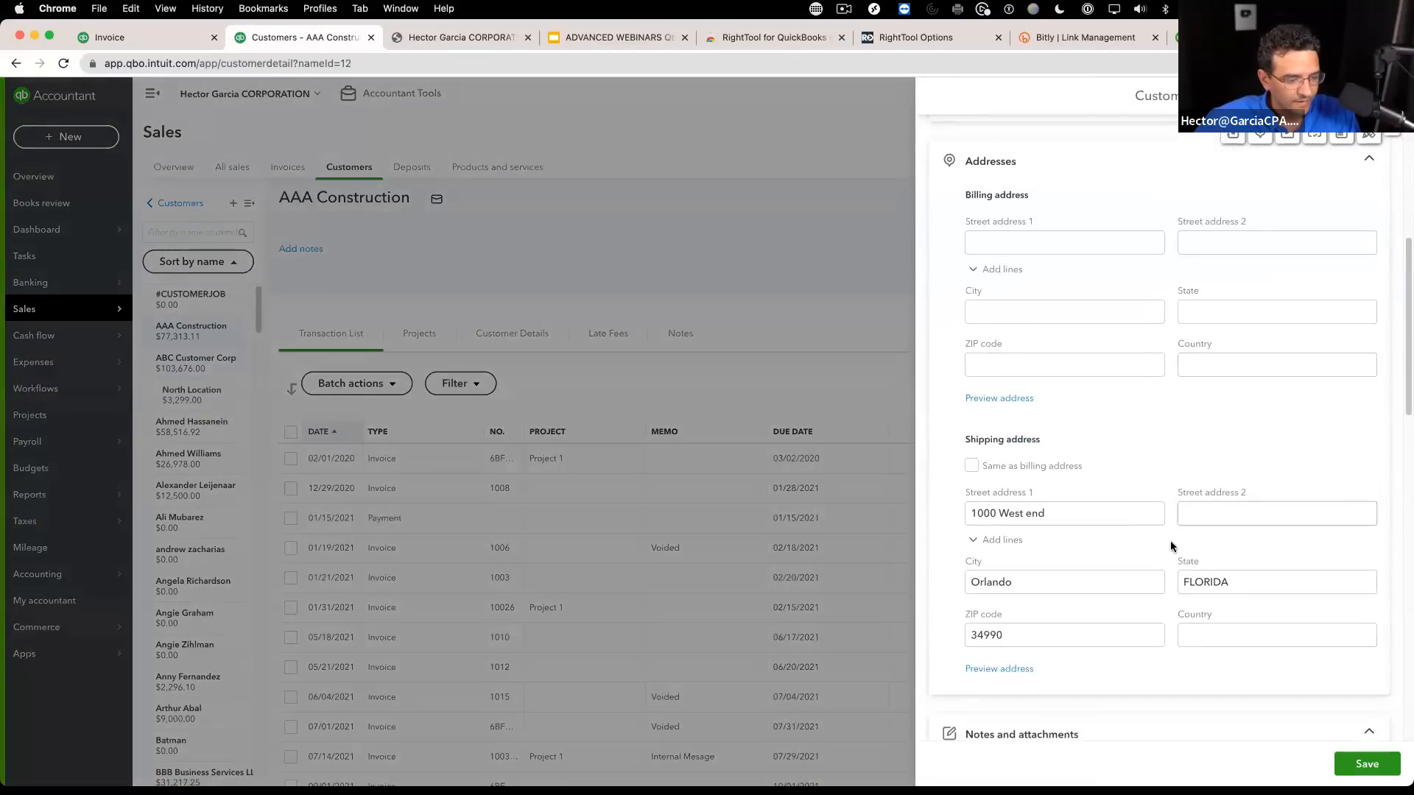
left_click_drag(1239, 441, 1128, 426)
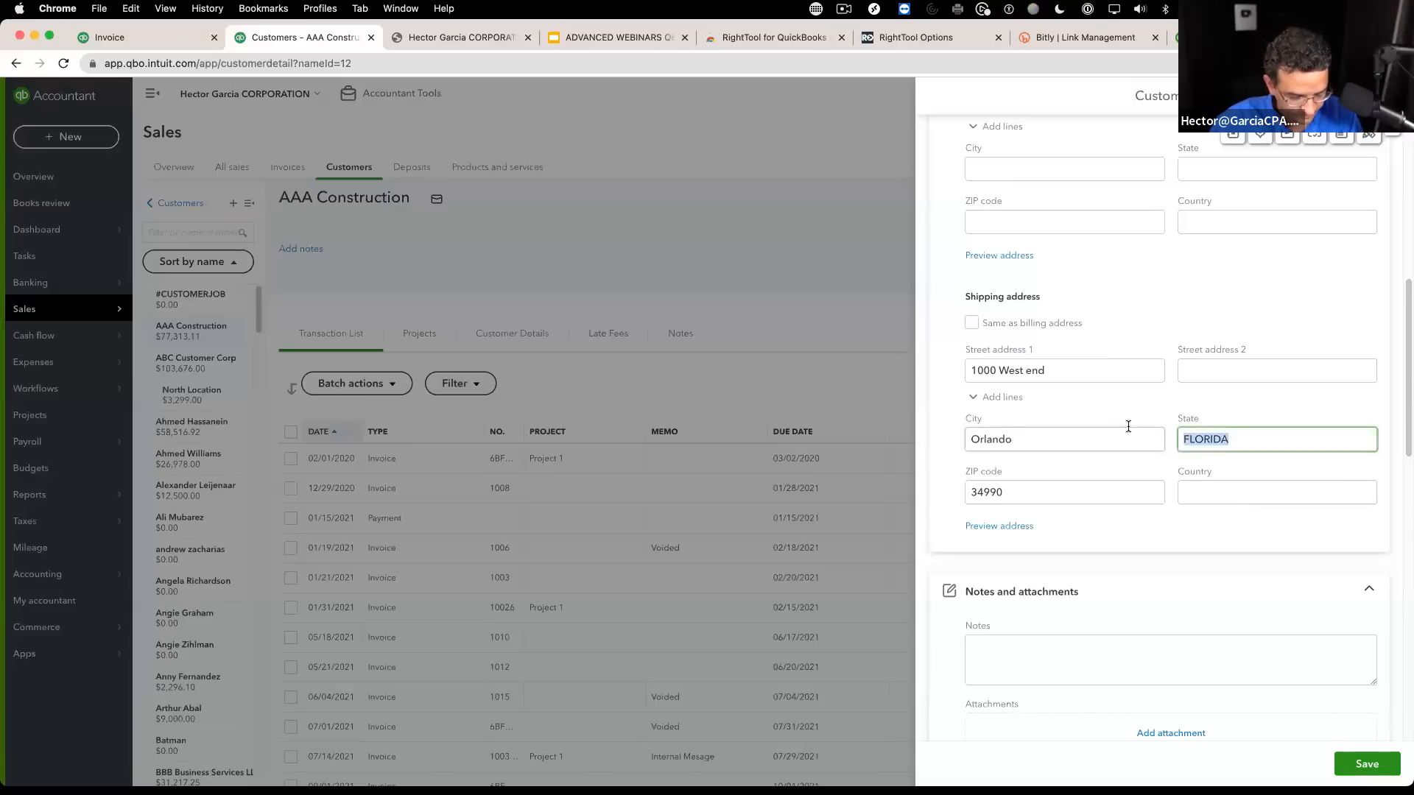
type("FL")
left_click(1225, 302)
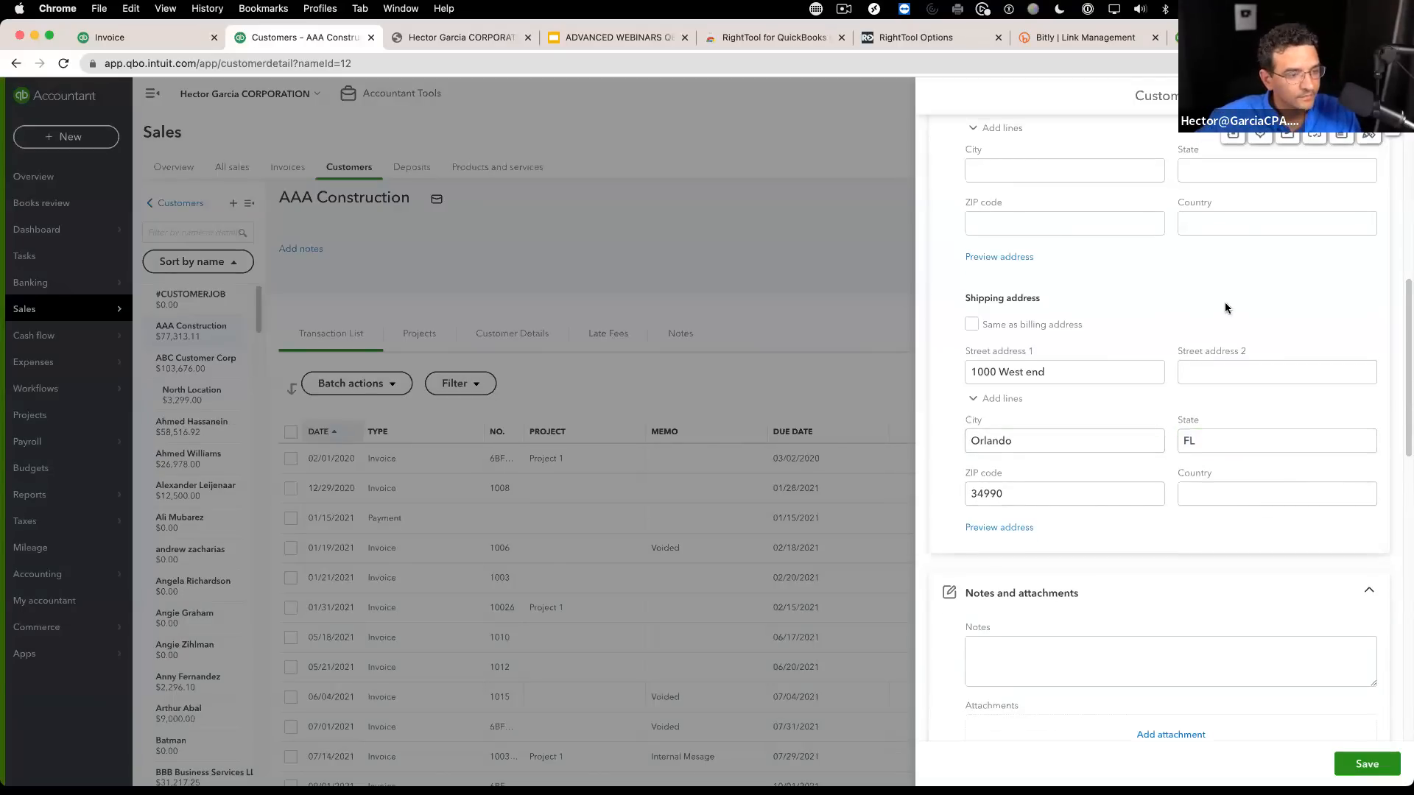
scroll(1226, 302, "up", 3)
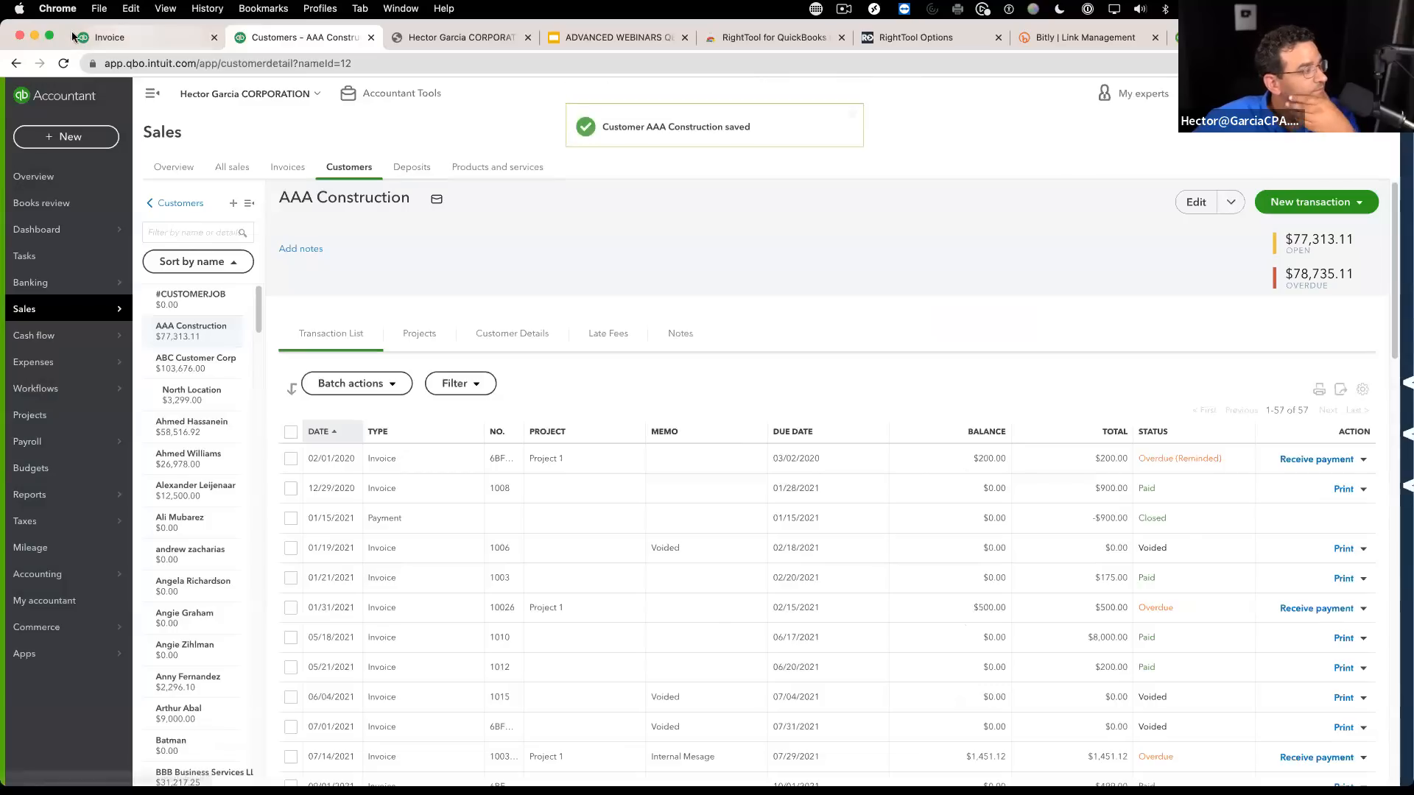
Step: Refresh the Invoice Report by removing and re-adding the Shipping state column, and review the state values
left_click(107, 38)
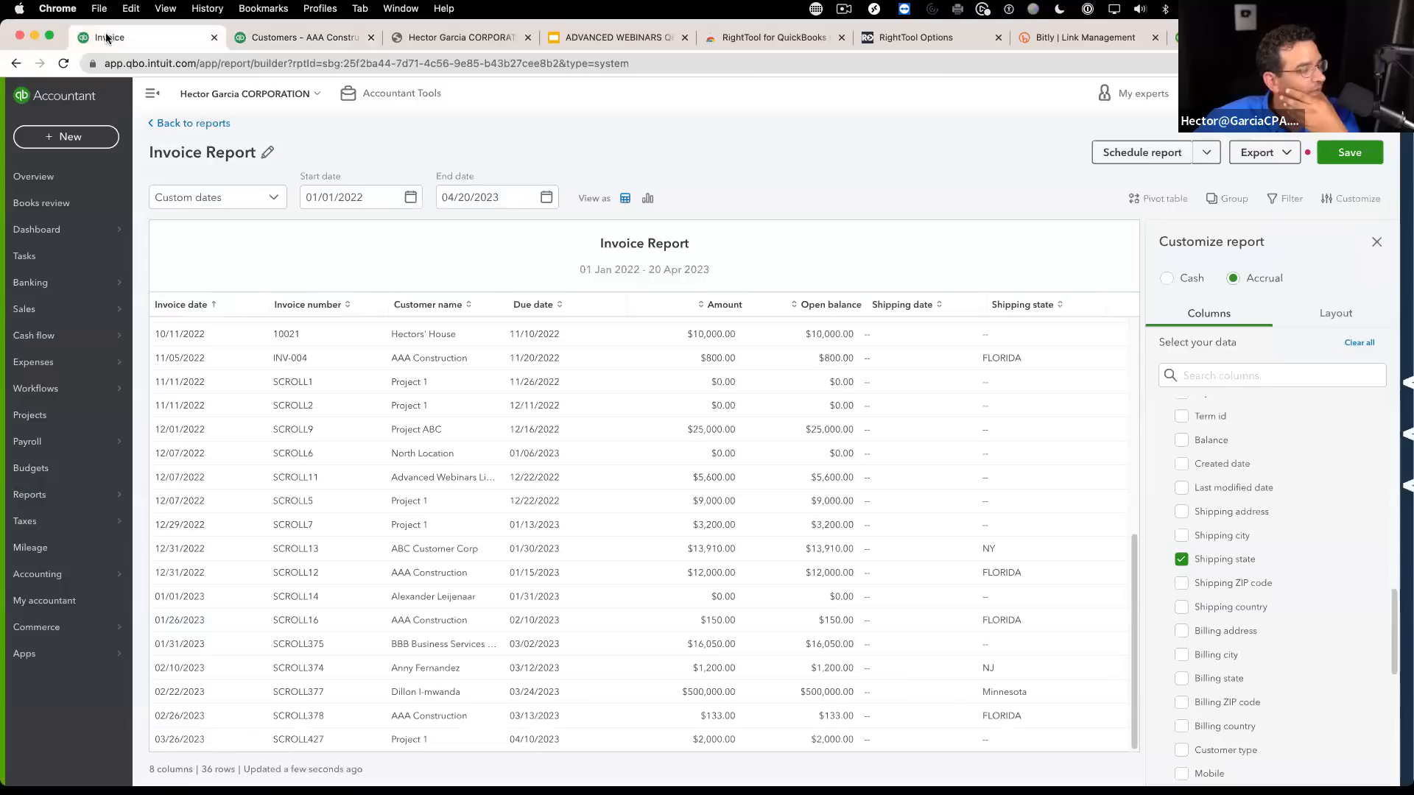
left_click(1182, 563)
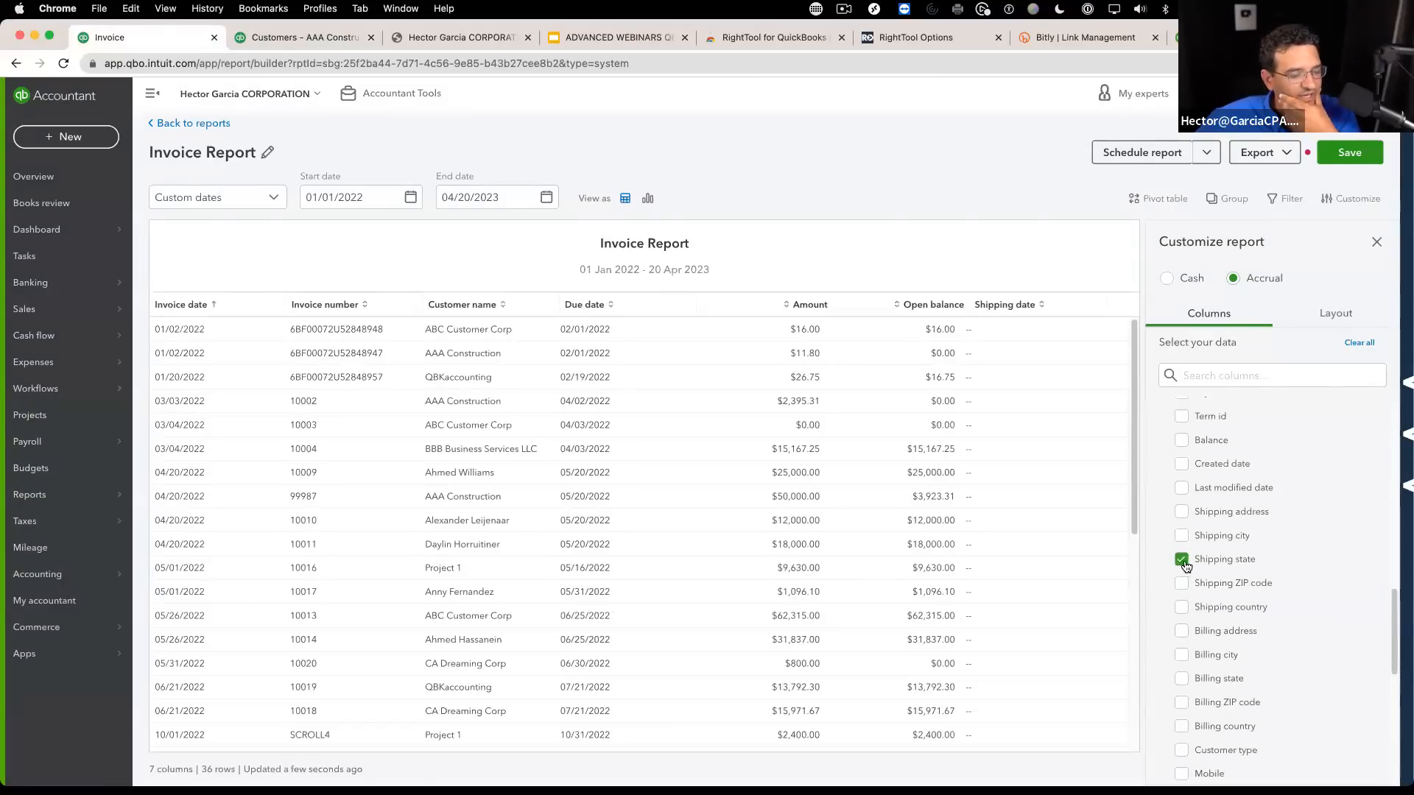
scroll(1075, 498, "down", 10)
scroll(1013, 564, "up", 6)
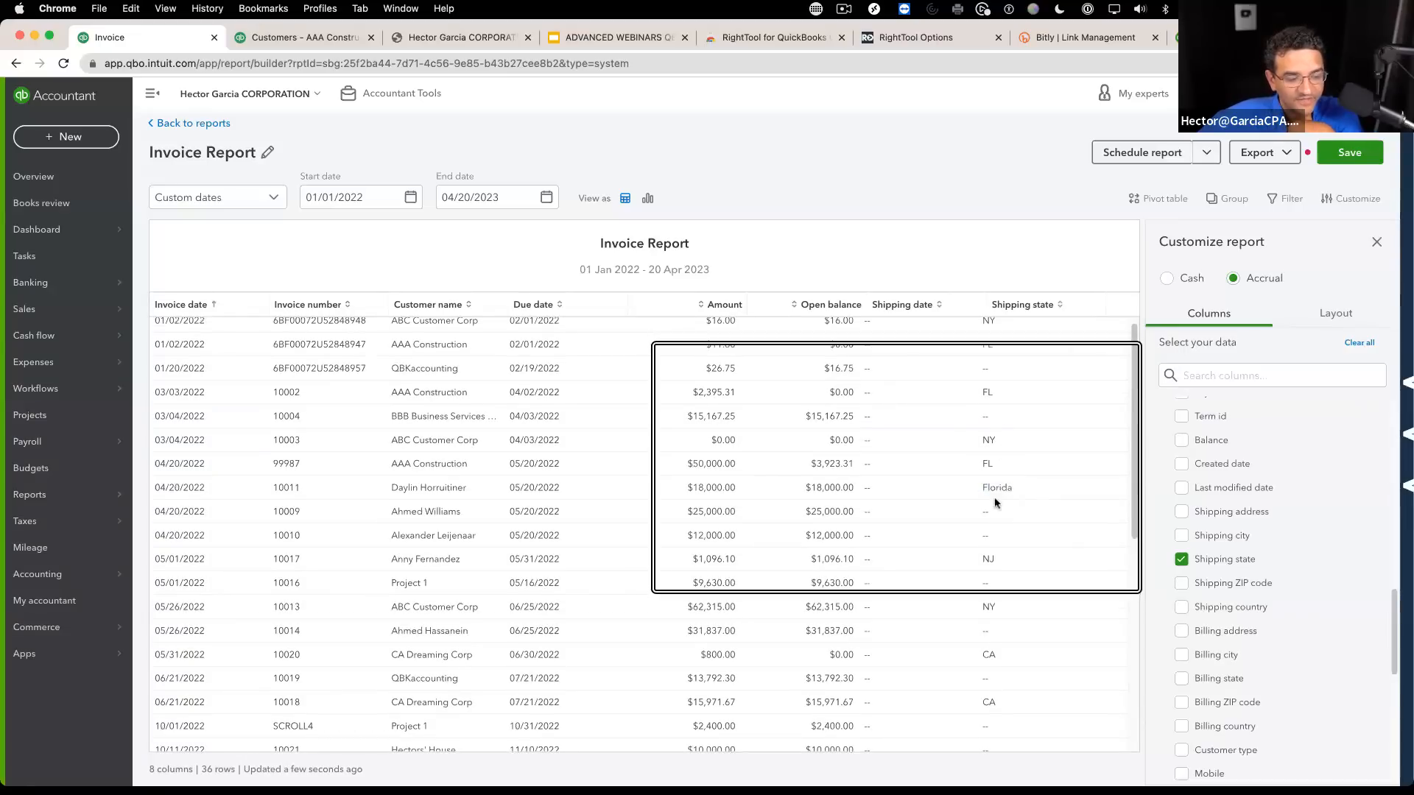
scroll(996, 494, "up", 1)
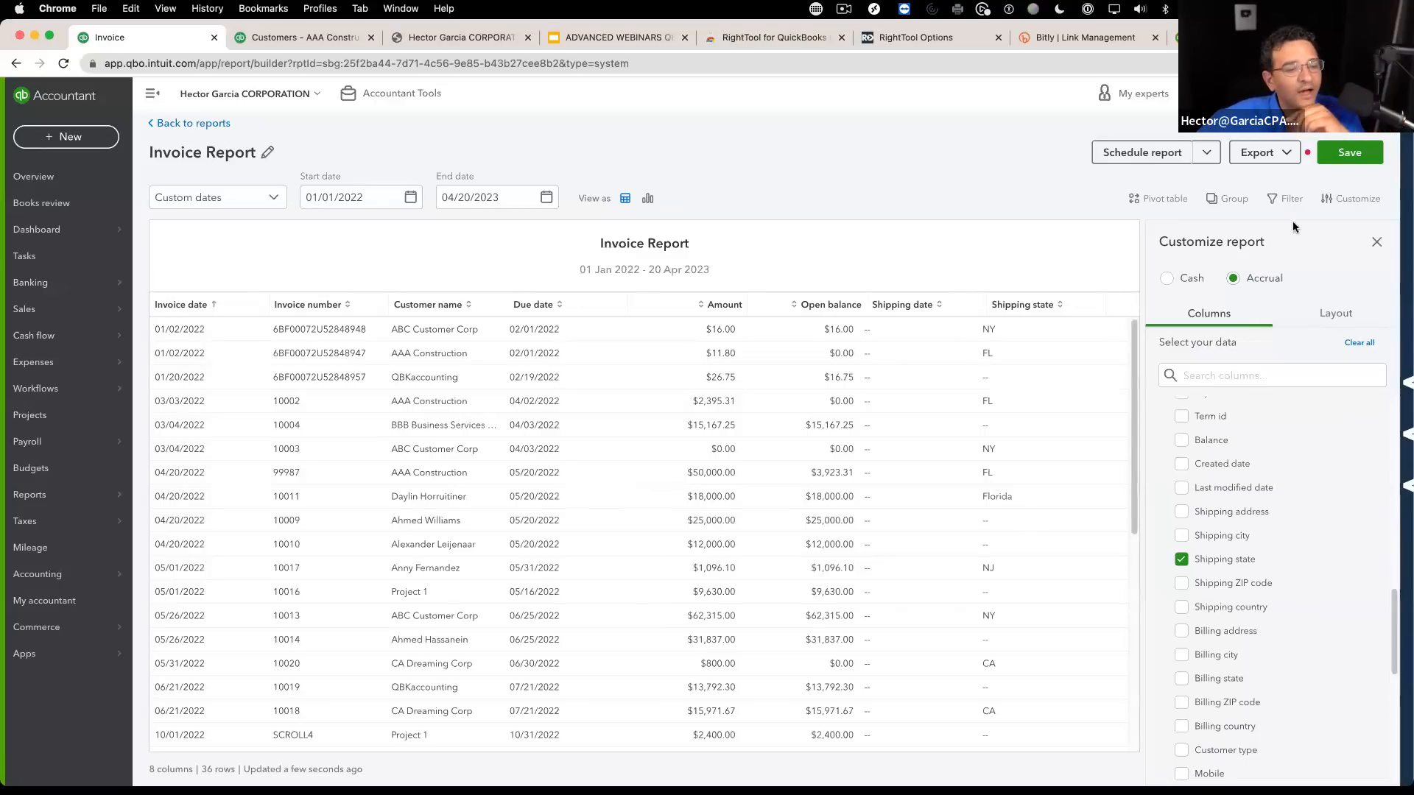
Step: Group the Invoice Report by Shipping state
left_click(1227, 198)
left_click(1231, 316)
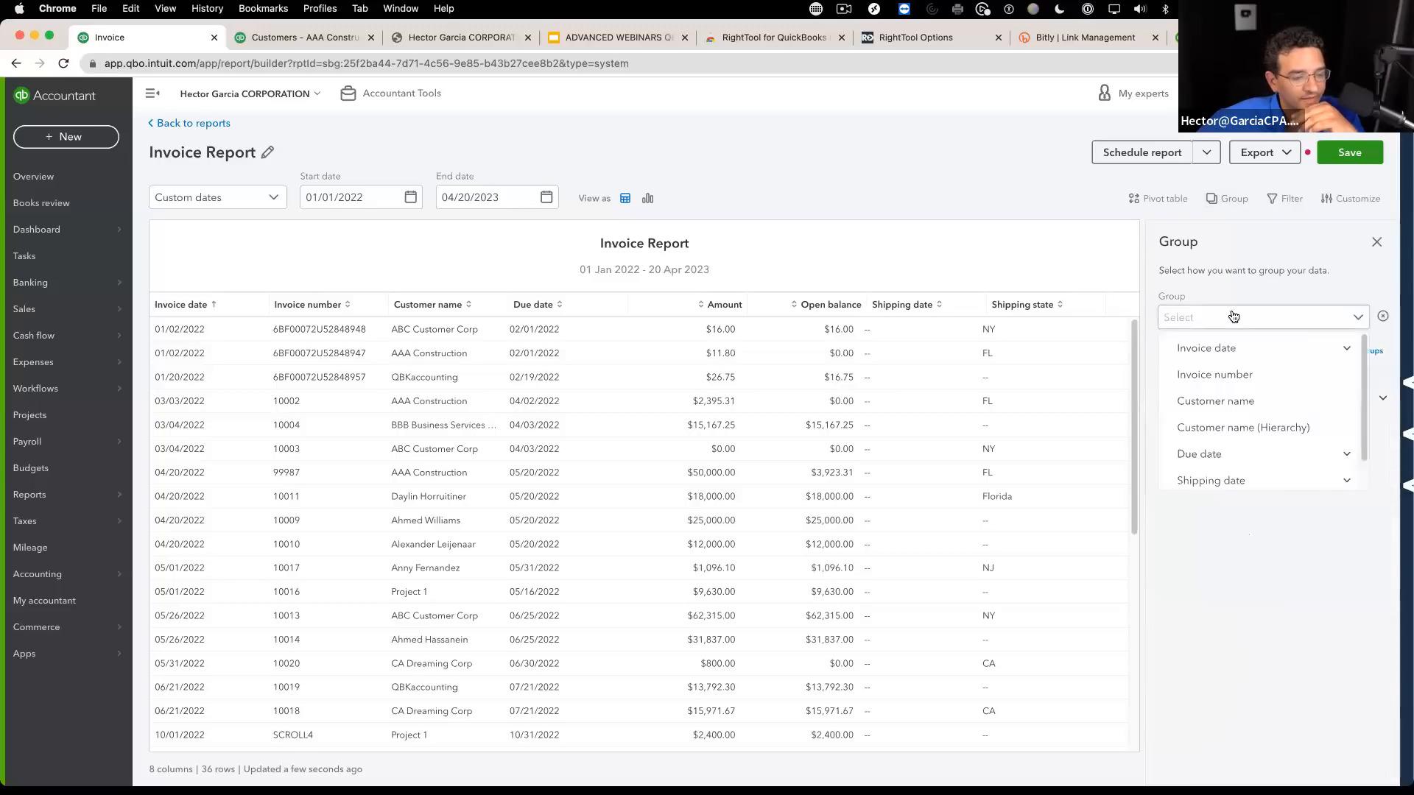
scroll(1237, 434, "down", 1)
left_click(1235, 477)
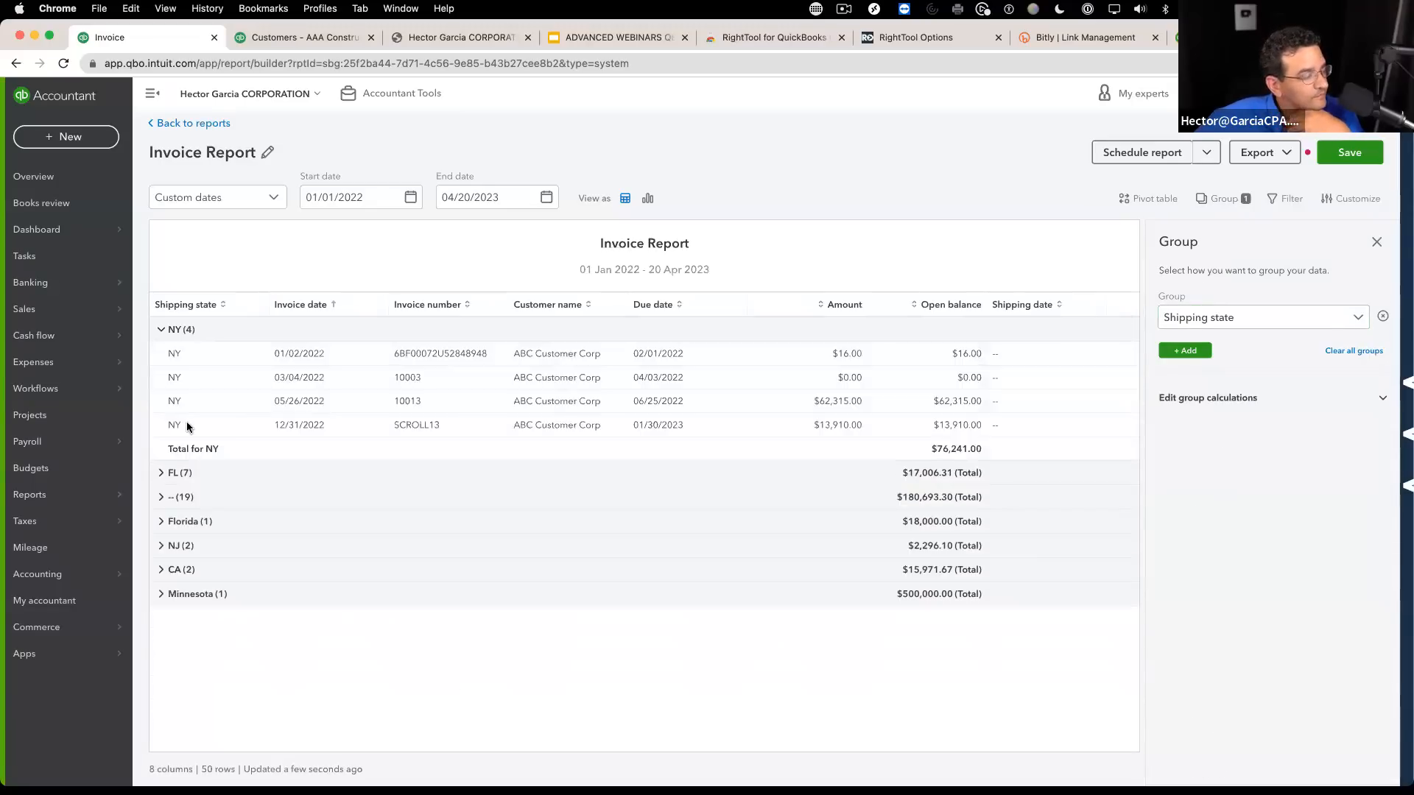
Step: Expand the Florida and FL groups and collapse the NY group to compare the invoices under each state spelling
left_click(160, 521)
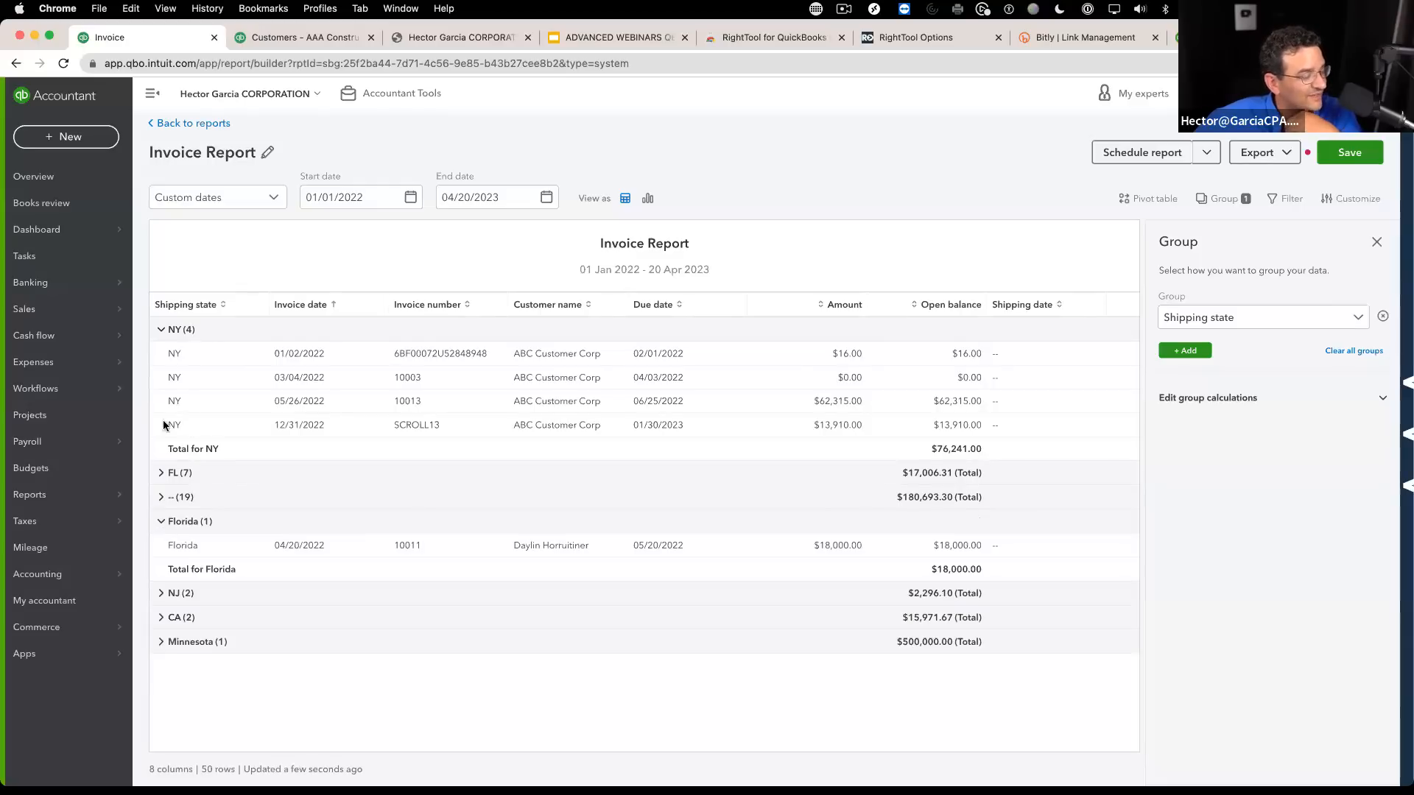
left_click(160, 329)
left_click(160, 354)
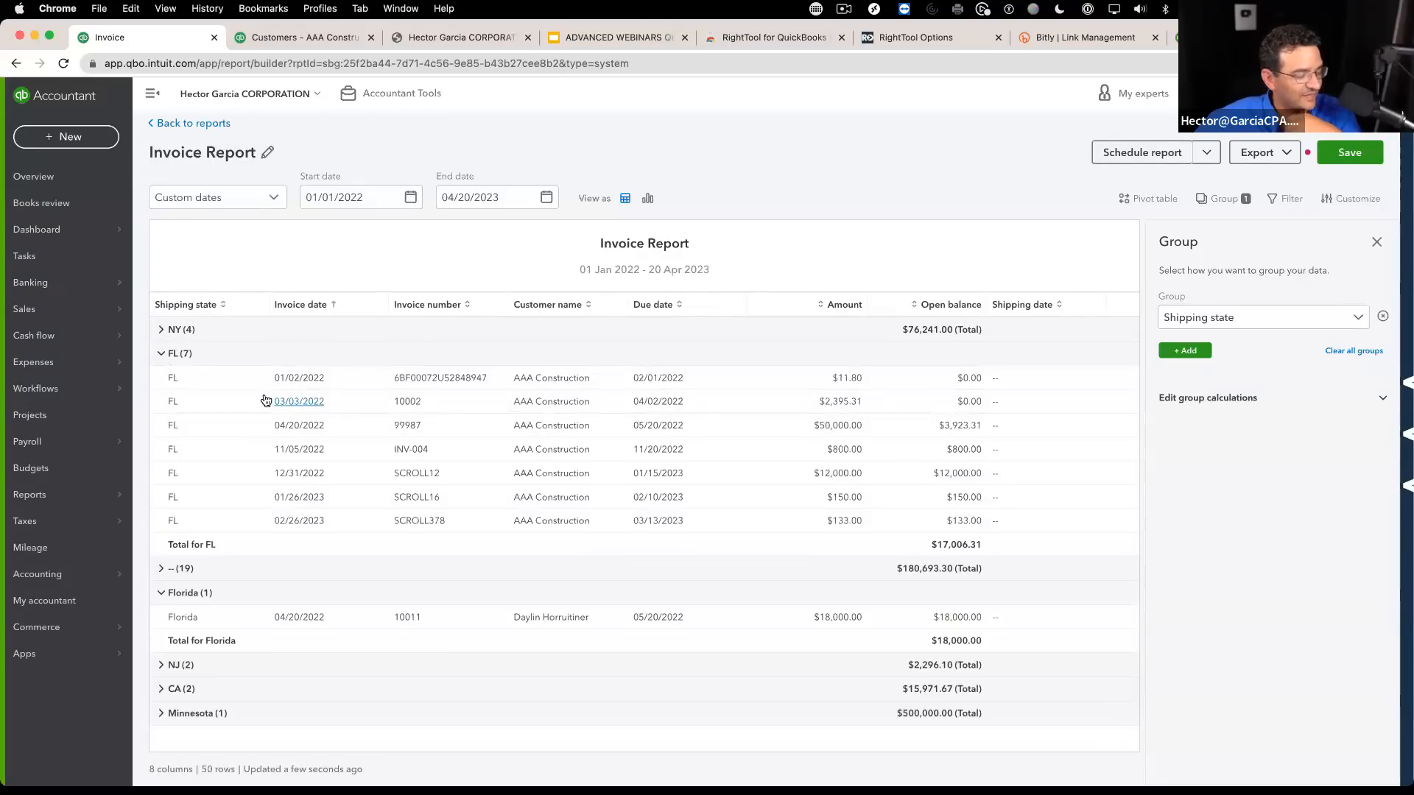
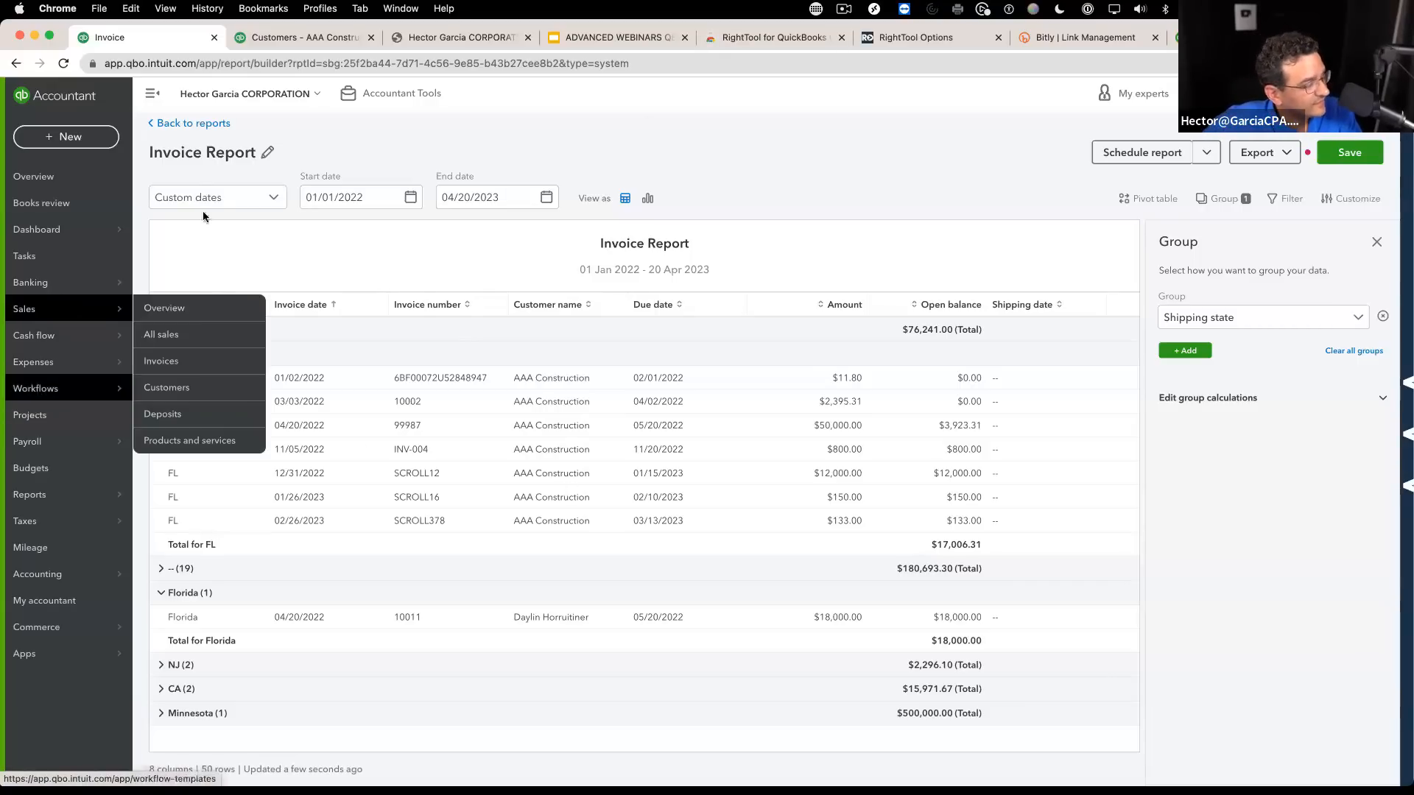
Step: Exit the Invoice Report back to the reports list without saving its changes
left_click(197, 124)
left_click(826, 465)
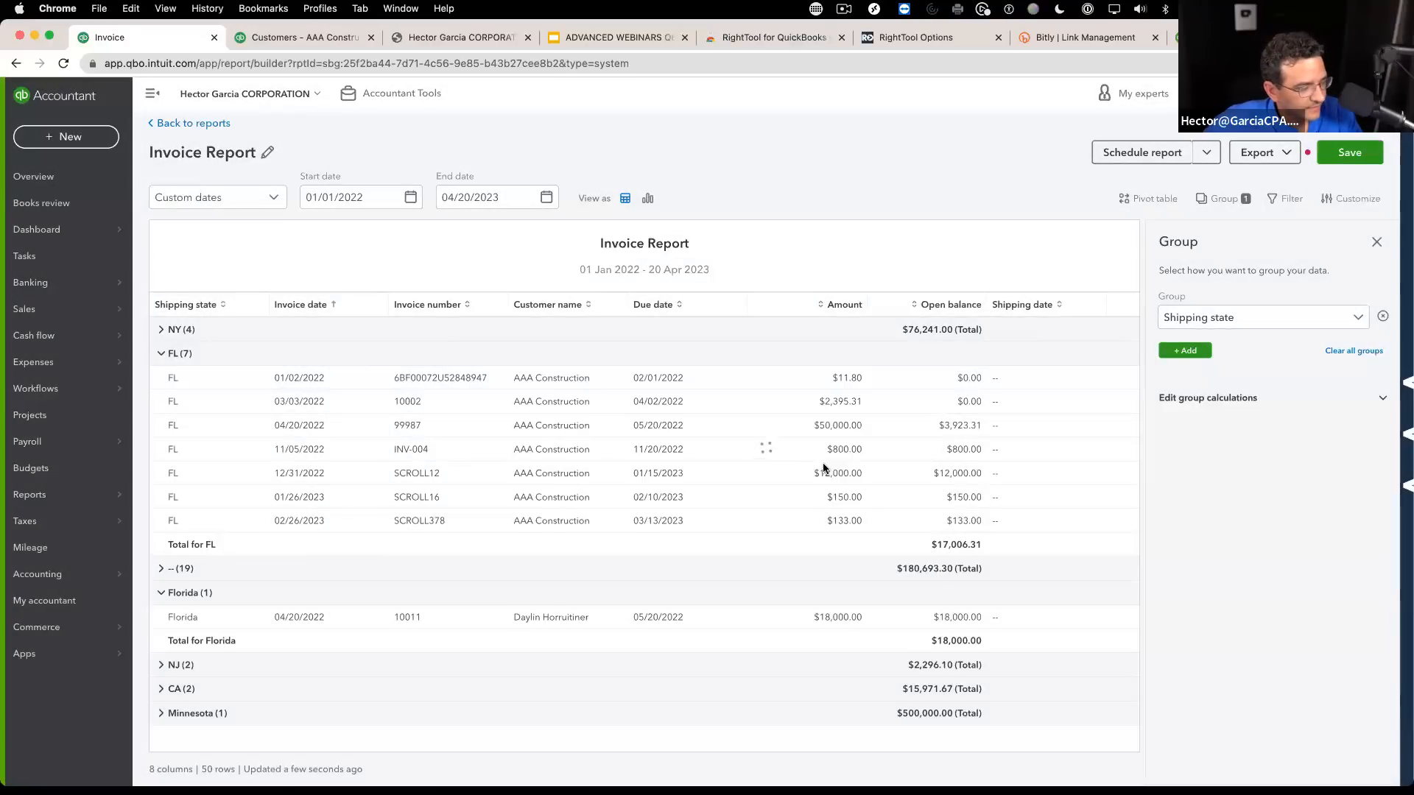
left_click(184, 131)
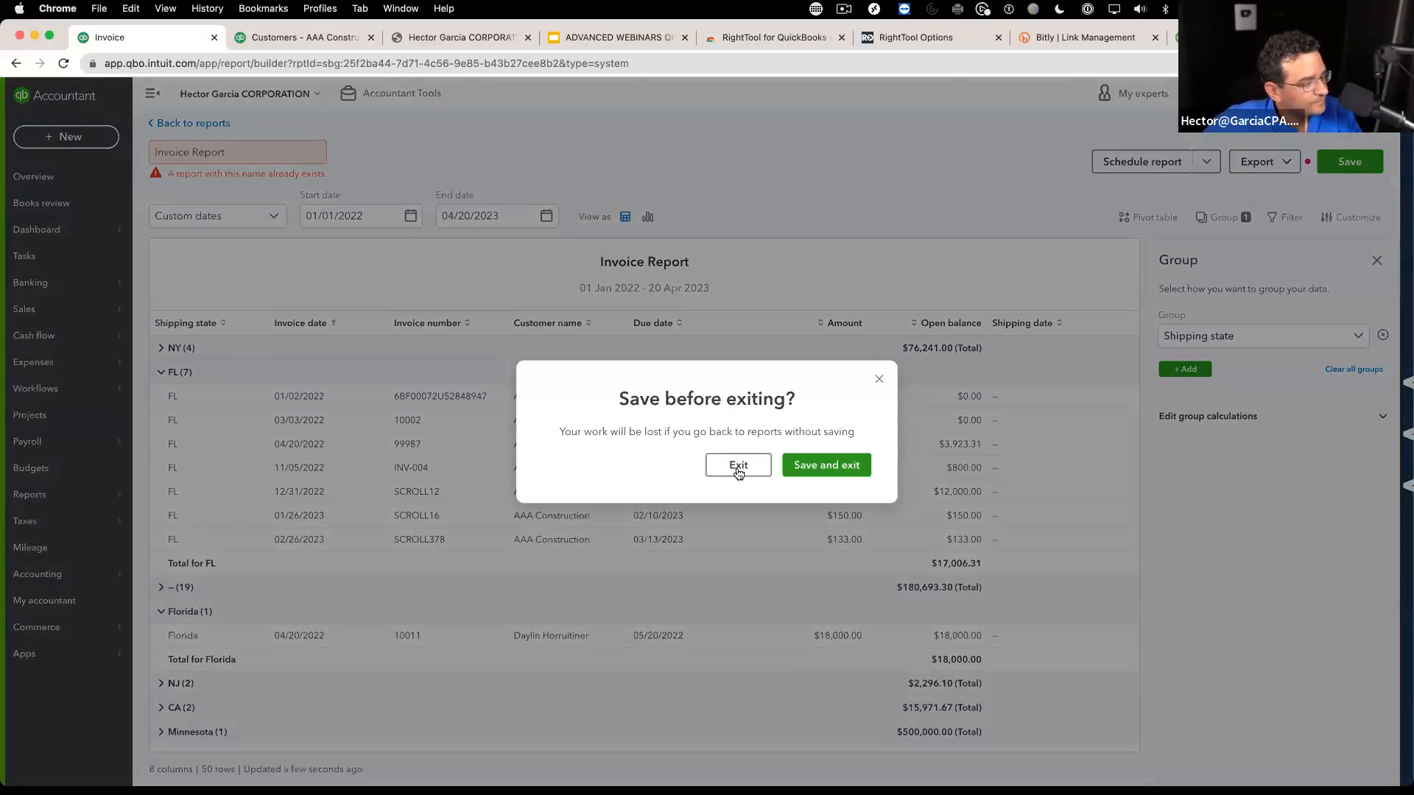
left_click(736, 467)
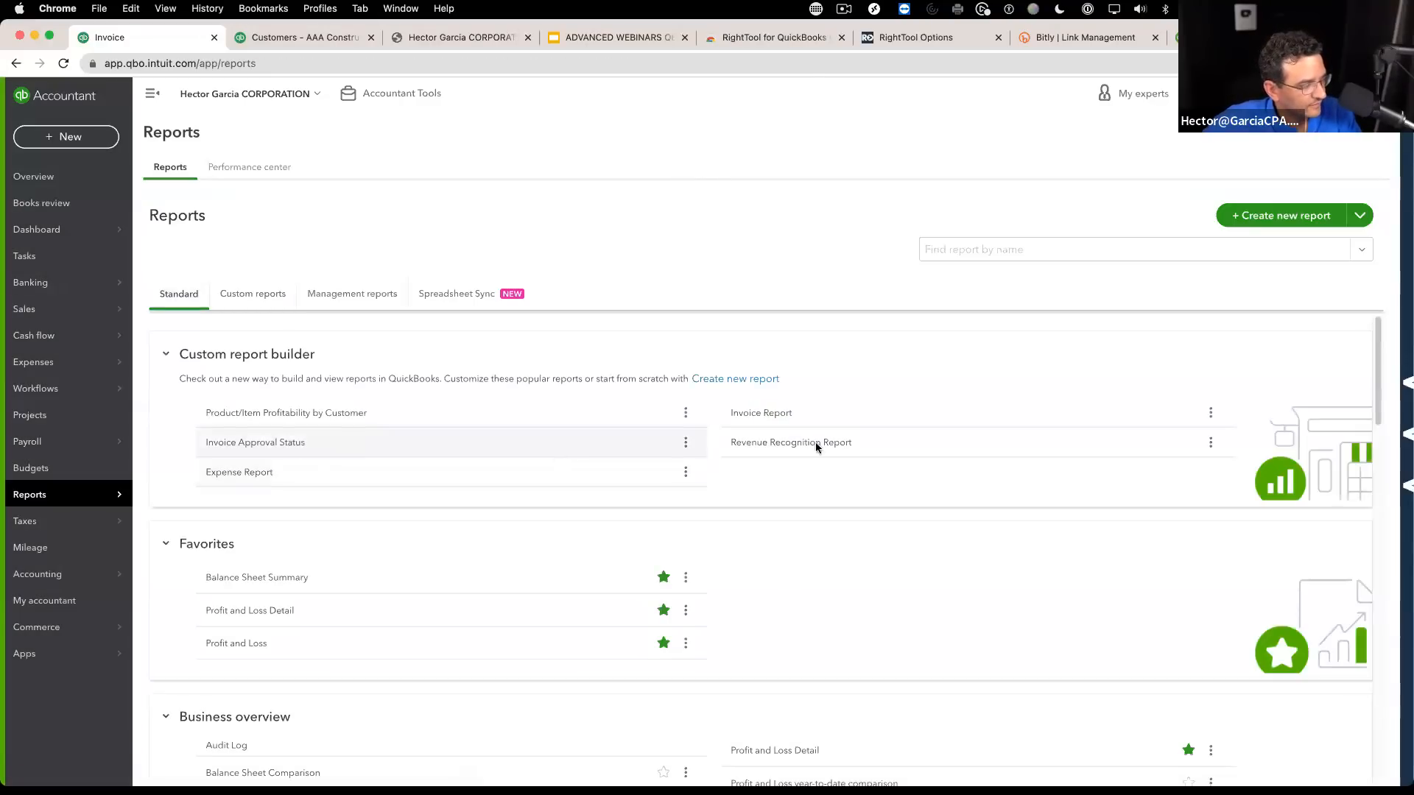
Step: Create a new blank custom report and start it by adding data columns
left_click(750, 379)
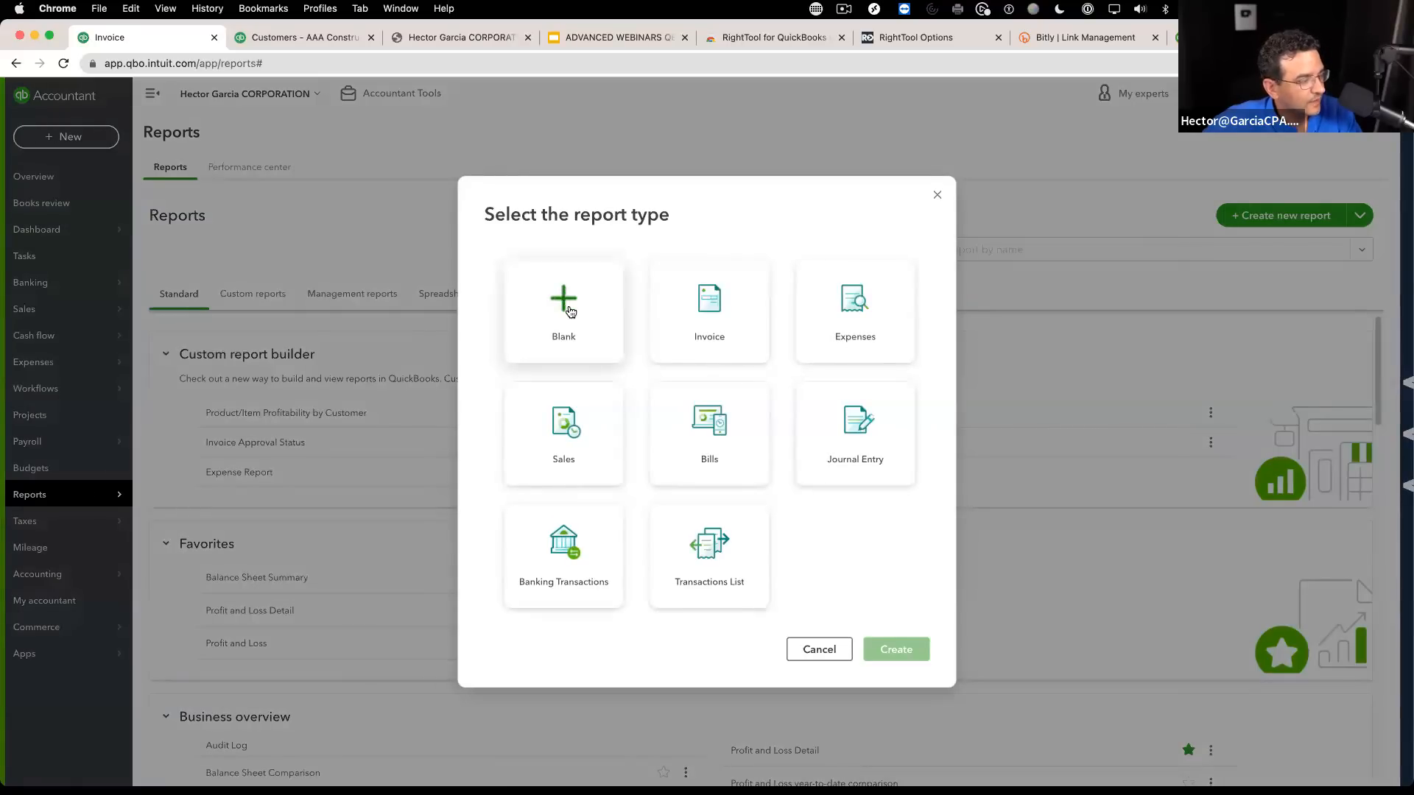
left_click(568, 311)
left_click(911, 650)
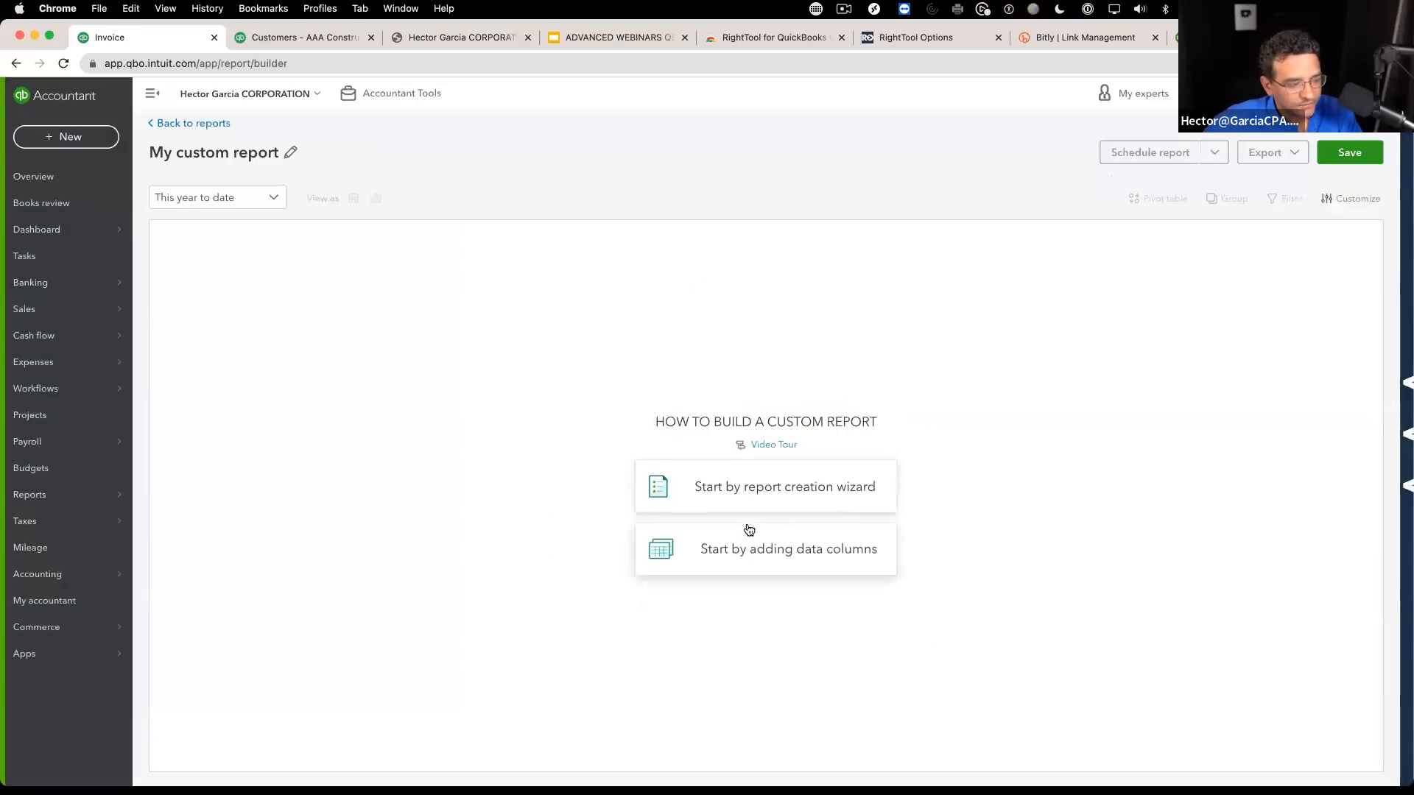
left_click(765, 564)
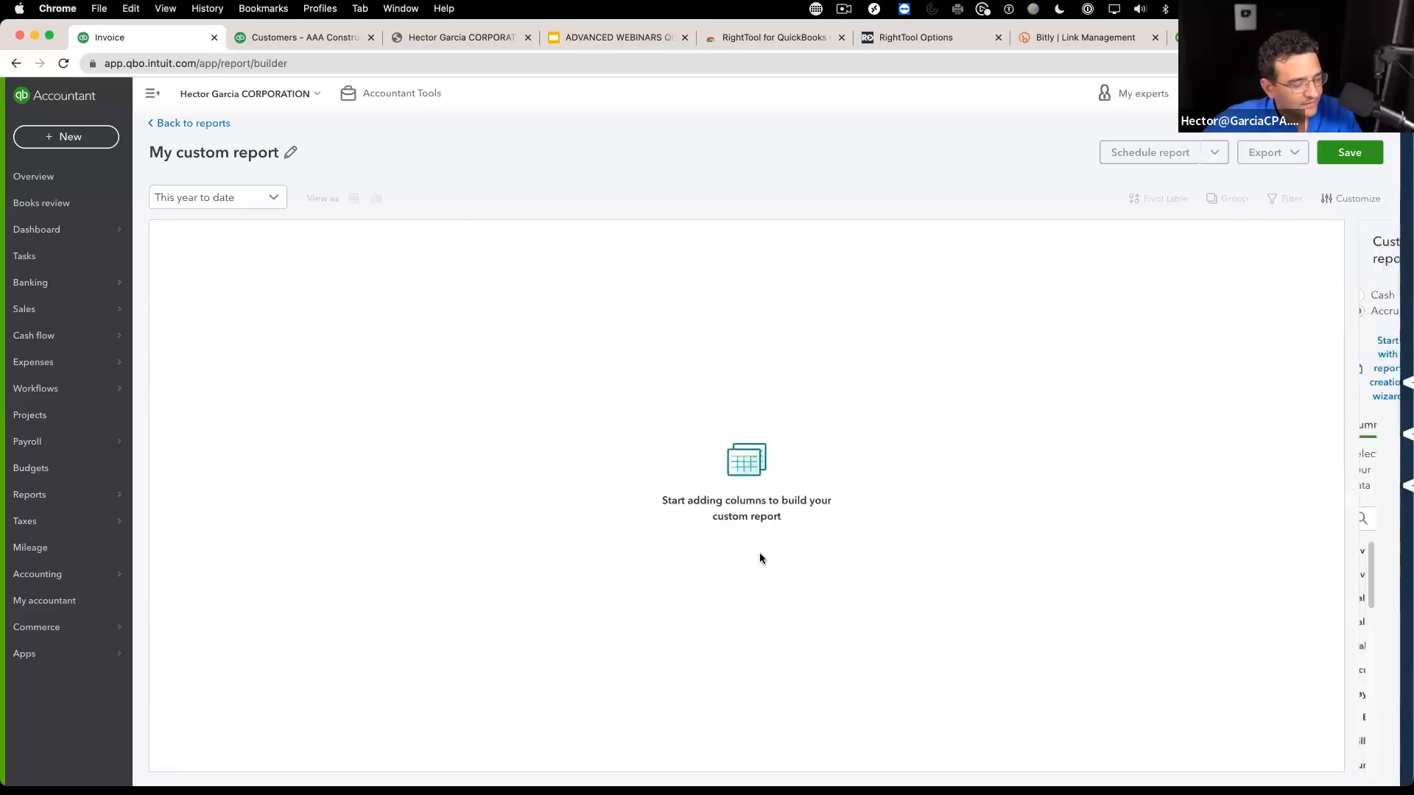
Step: Add the Product/Service column from the full set of Estimate line items columns to the custom report
scroll(1167, 530, "down", 4)
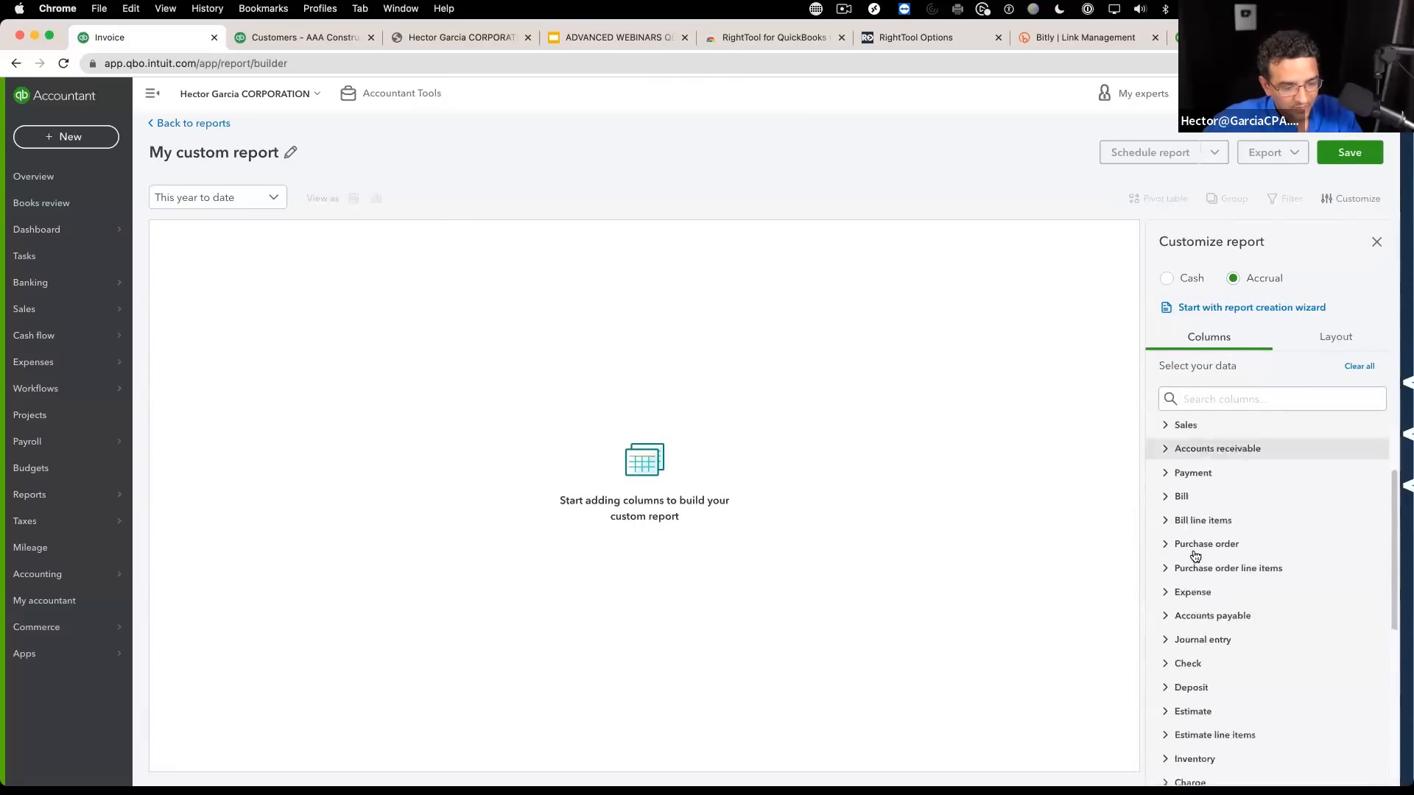
scroll(1193, 545, "down", 2)
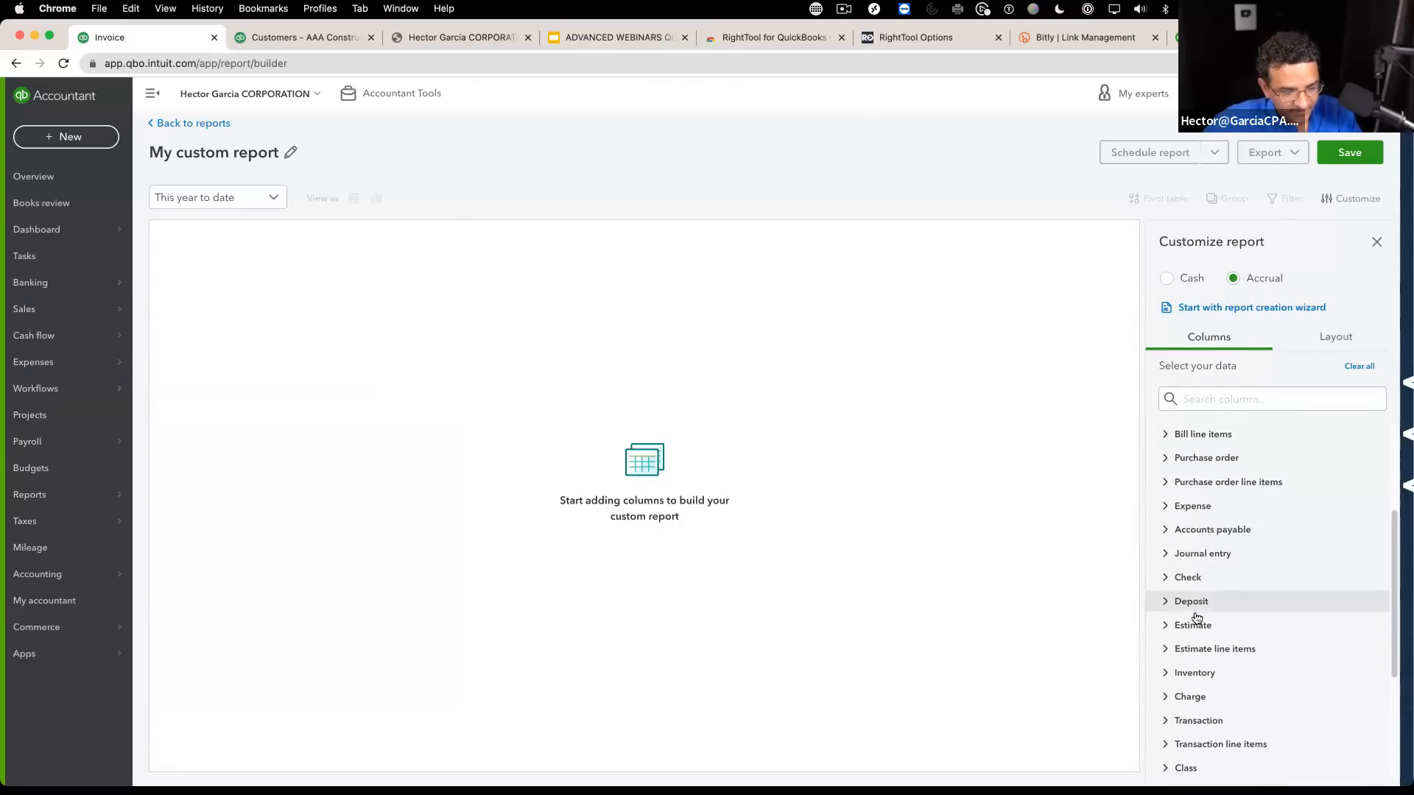
left_click(1166, 648)
scroll(1225, 604, "down", 4)
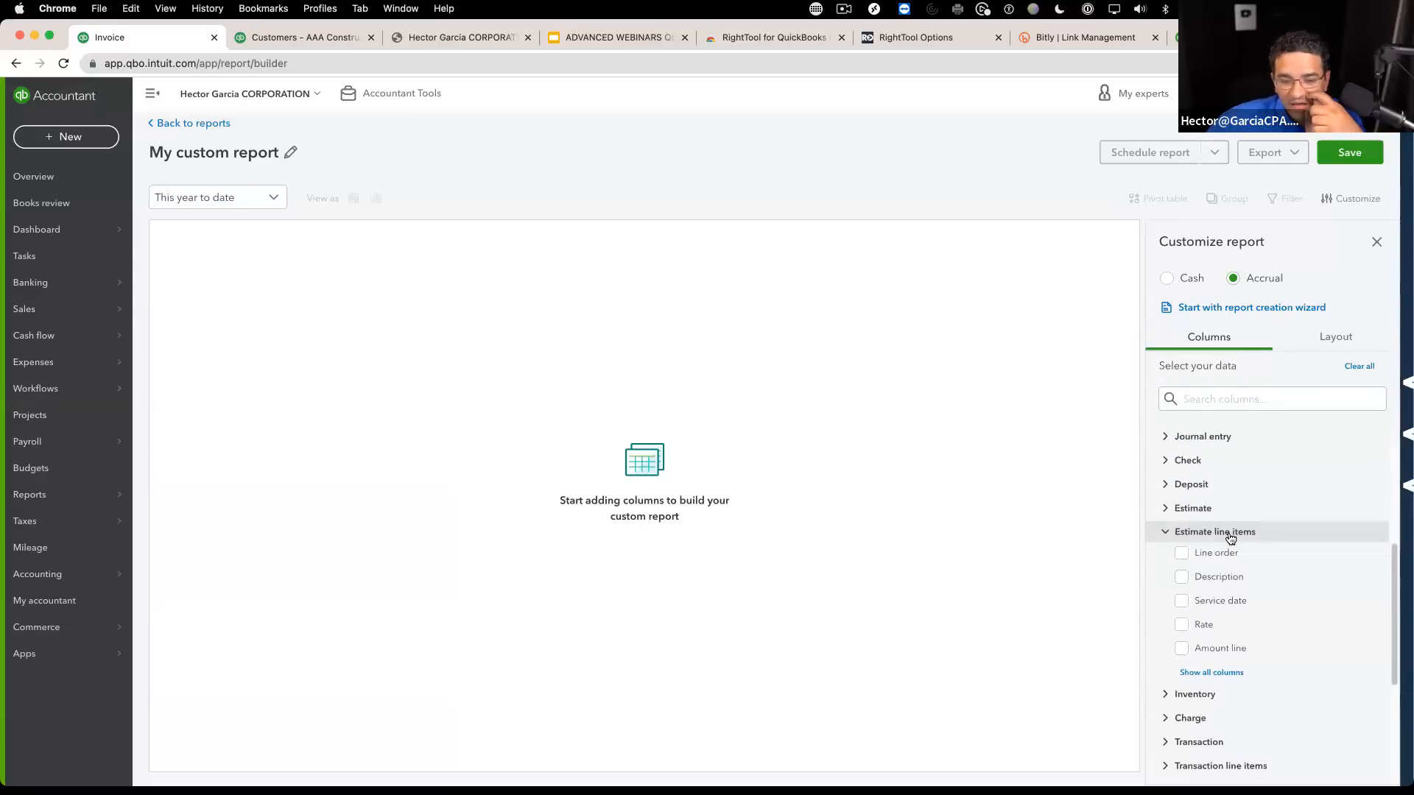
left_click(1191, 672)
scroll(1245, 648, "down", 5)
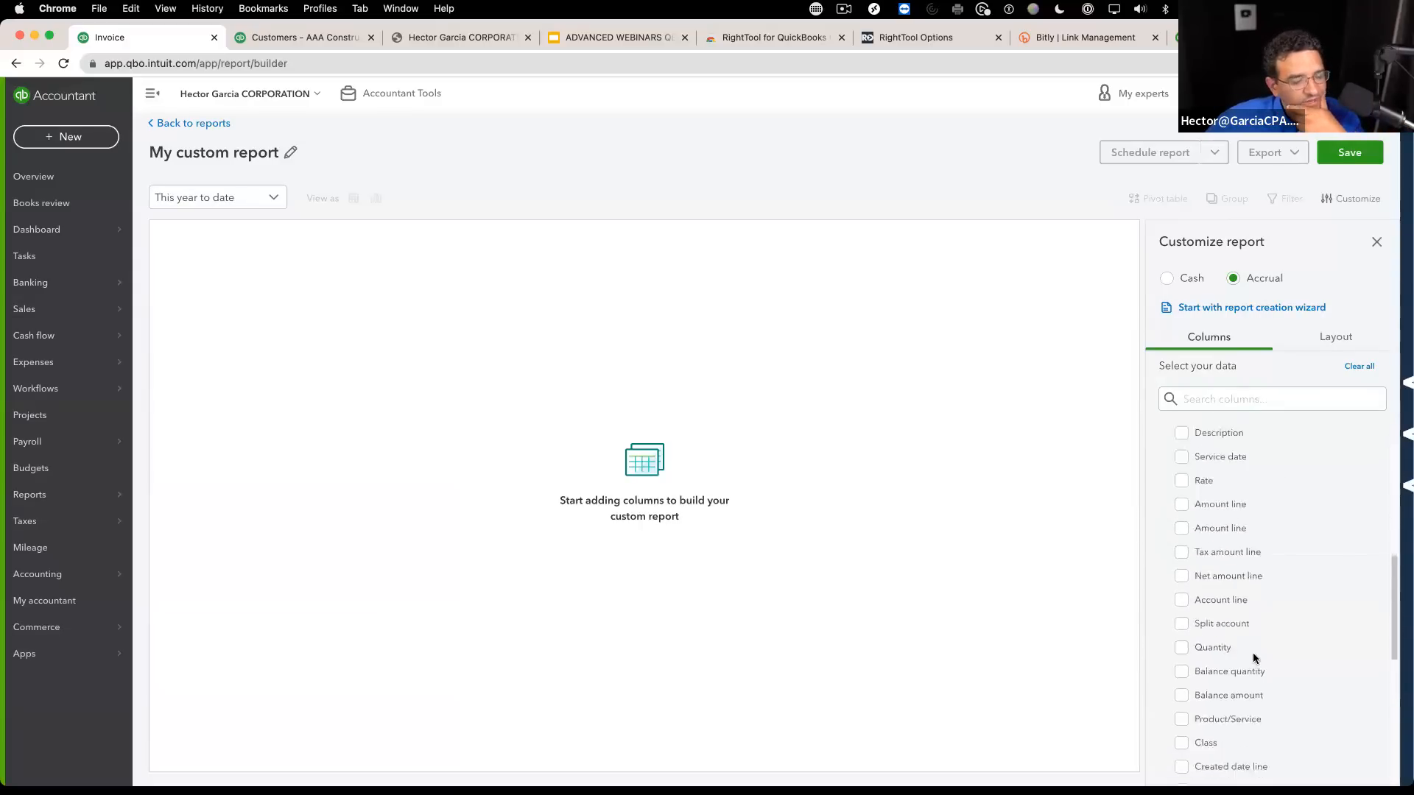
scroll(1212, 638, "down", 1)
scroll(1214, 639, "down", 3)
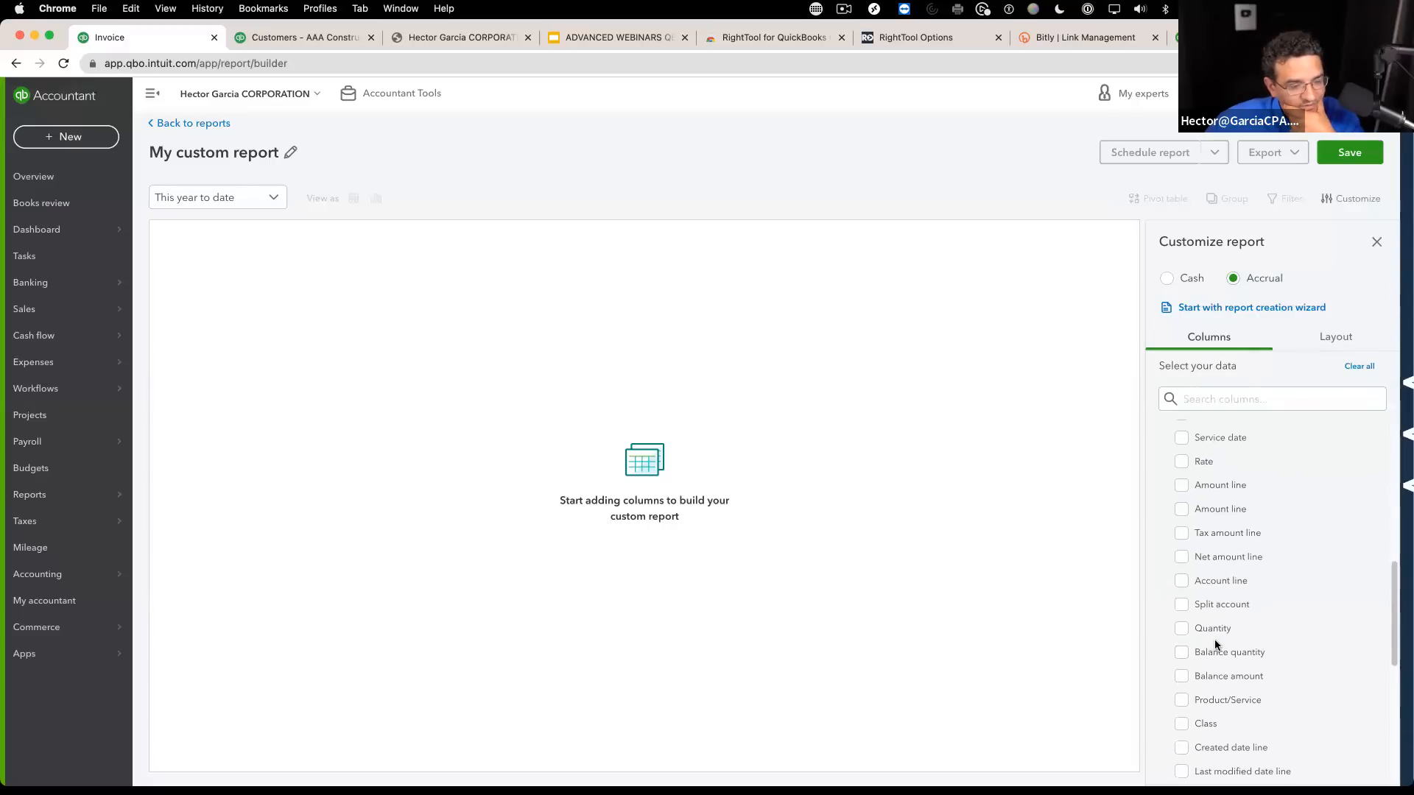
scroll(1215, 640, "down", 1)
scroll(1210, 638, "up", 2)
scroll(1200, 648, "down", 2)
left_click(1182, 608)
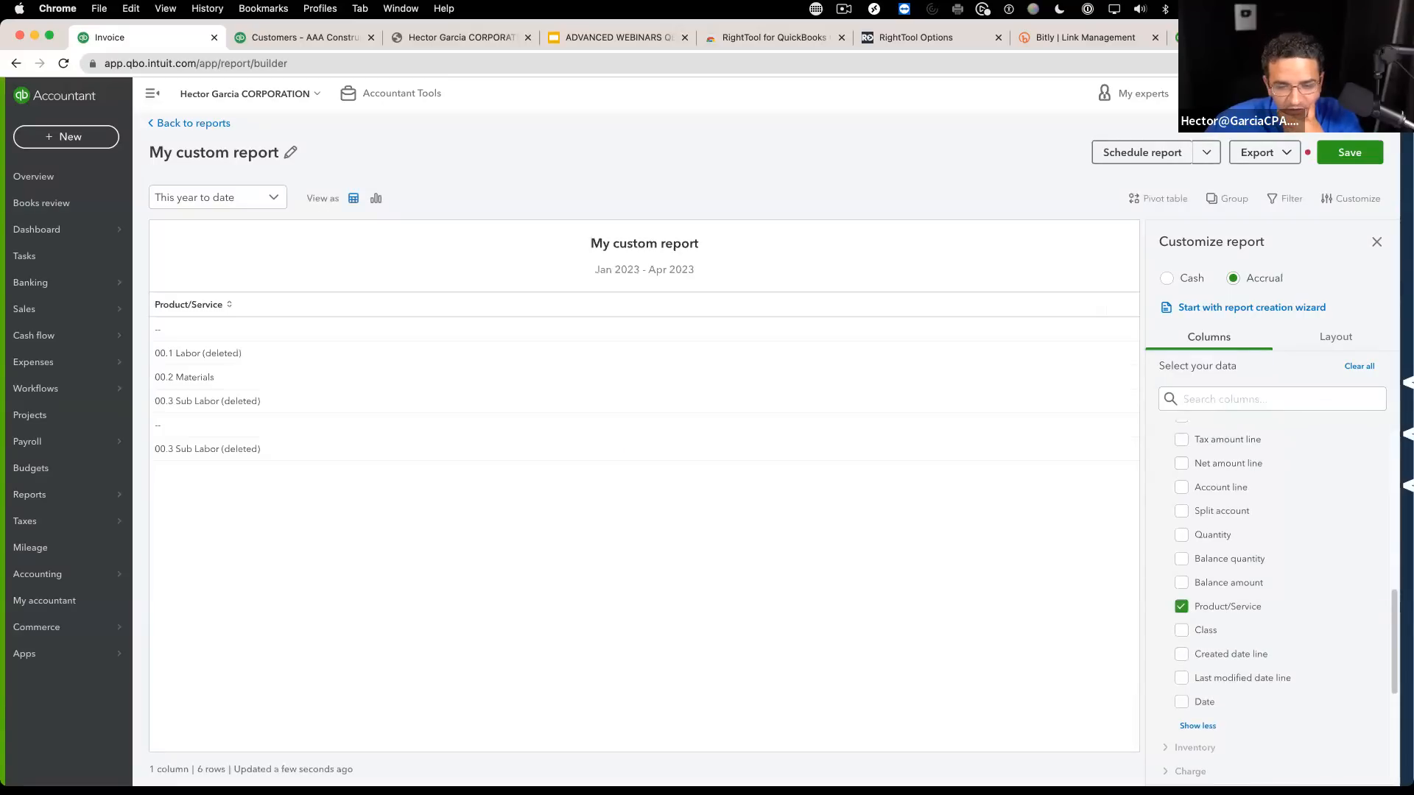
Step: Add the Quantity and Rate columns from Estimate line items to the custom report
scroll(1189, 589, "up", 2)
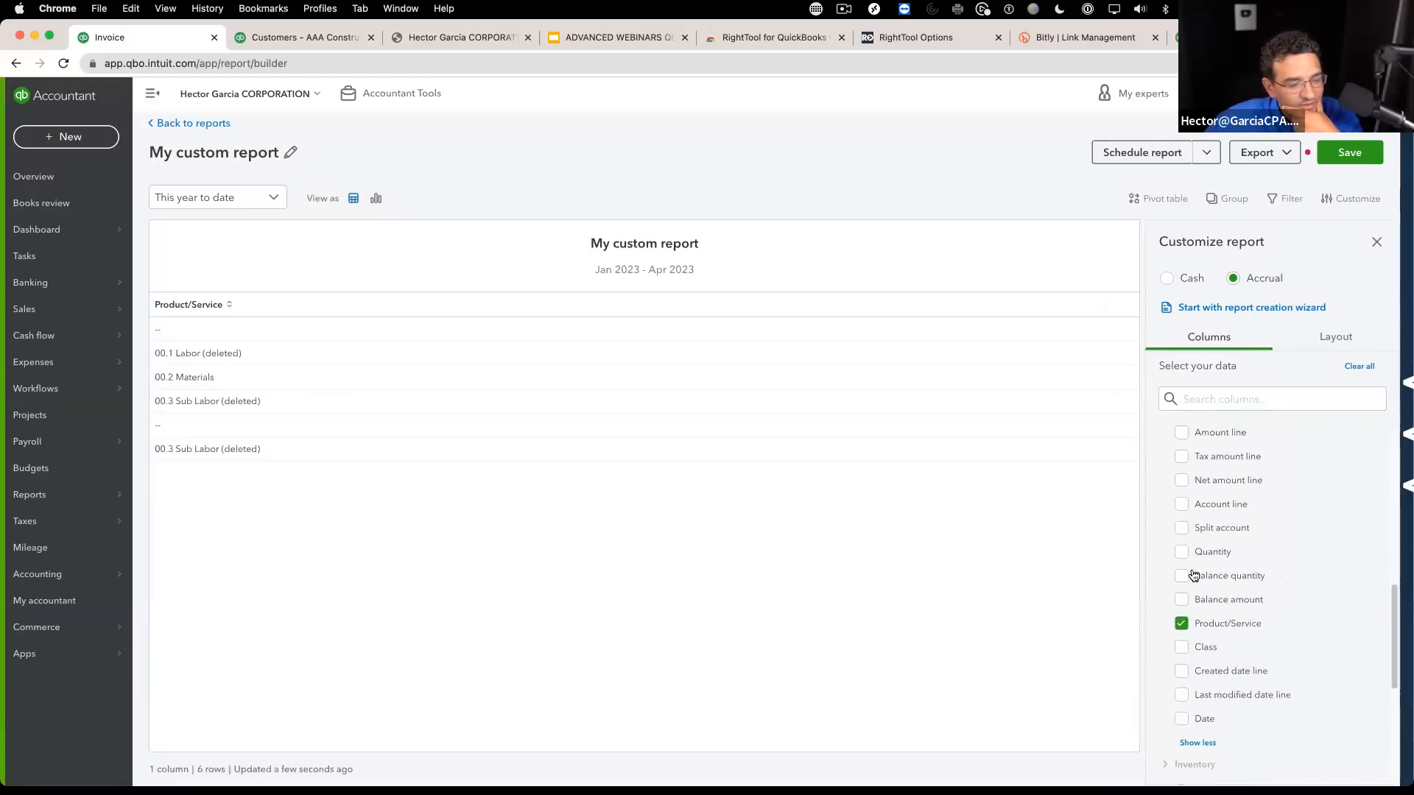
scroll(1194, 536, "up", 5)
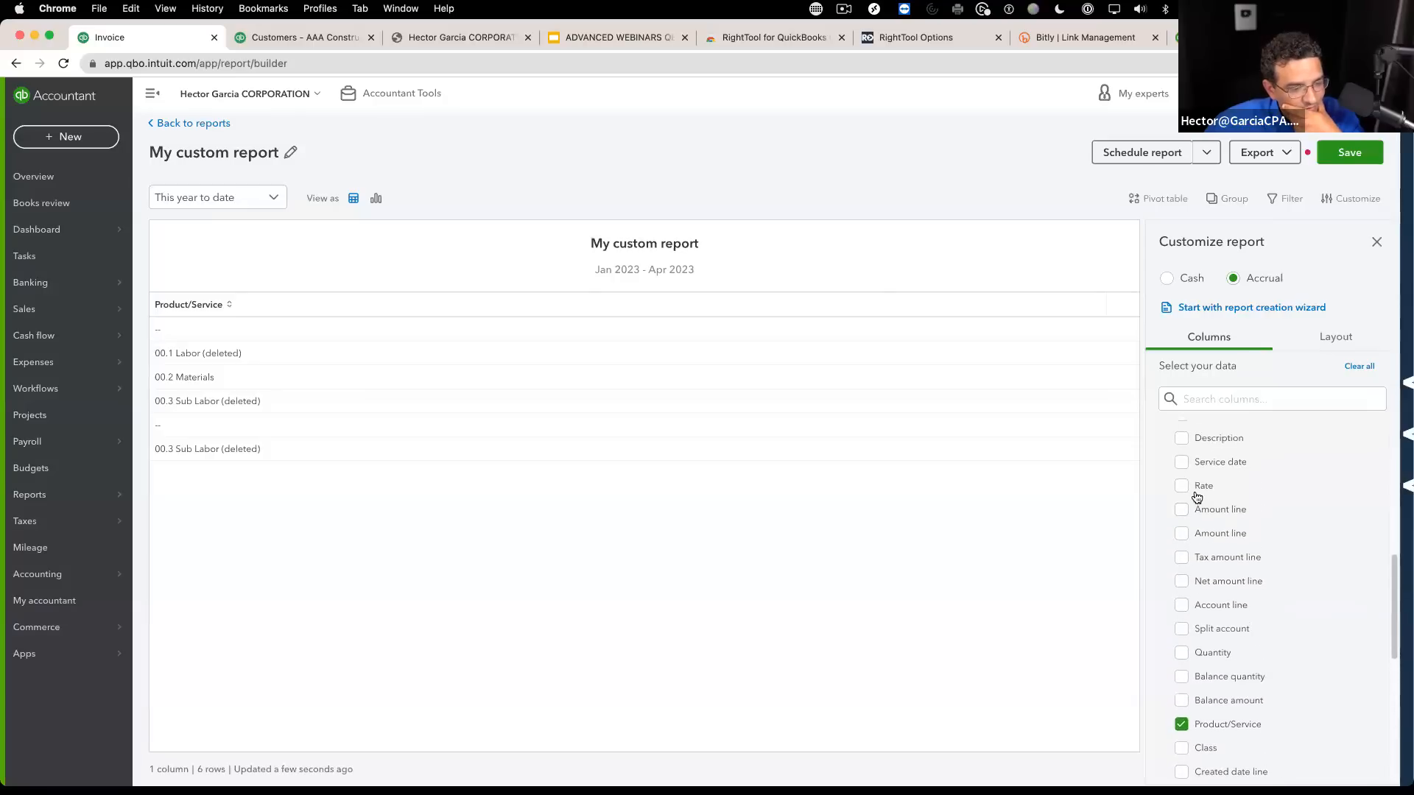
scroll(1195, 498, "down", 6)
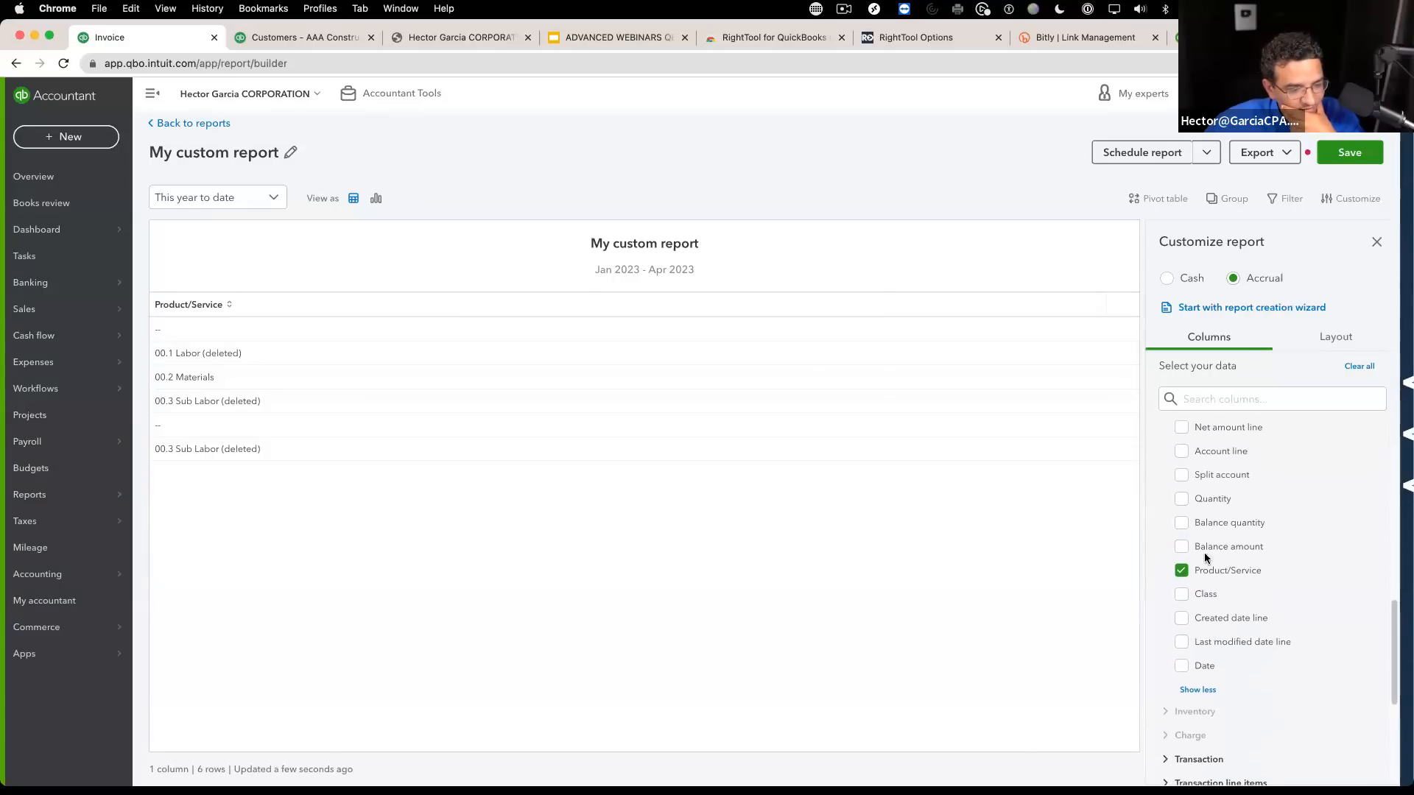
left_click(1182, 521)
scroll(1204, 561, "up", 1)
scroll(1200, 548, "up", 3)
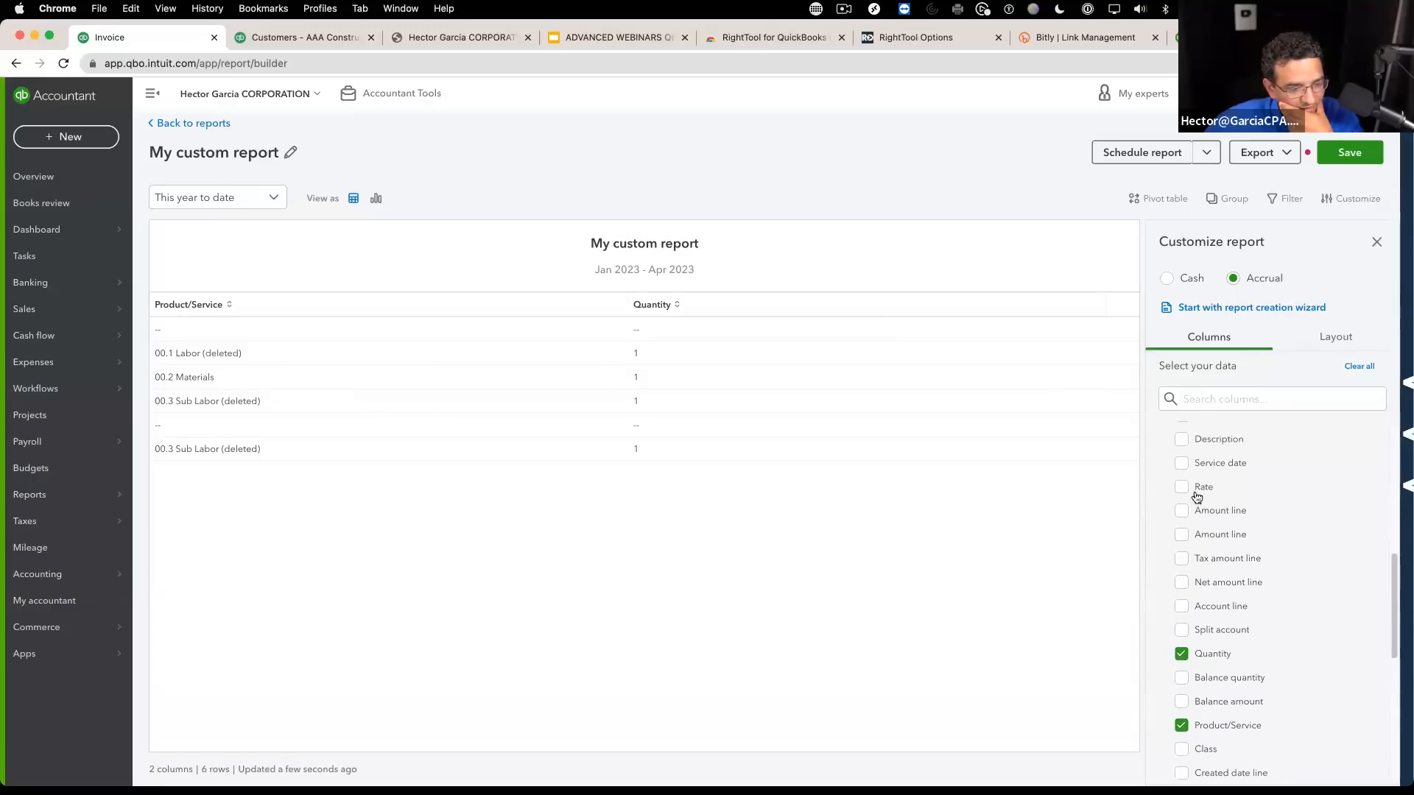
left_click(1182, 487)
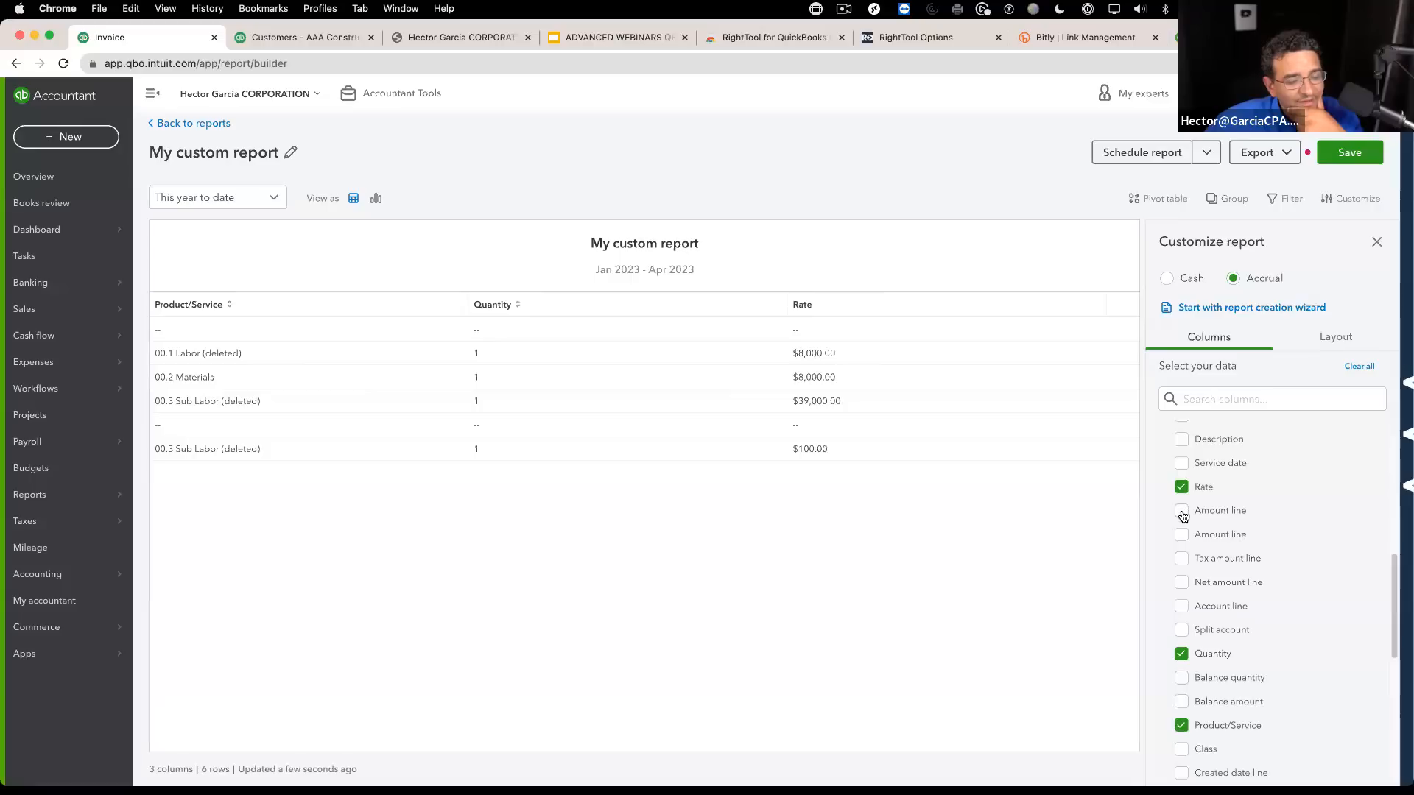
Step: Add the first Amount line column from Estimate line items to the custom report
scroll(1183, 514, "down", 2)
scroll(1183, 516, "up", 2)
scroll(1183, 515, "up", 2)
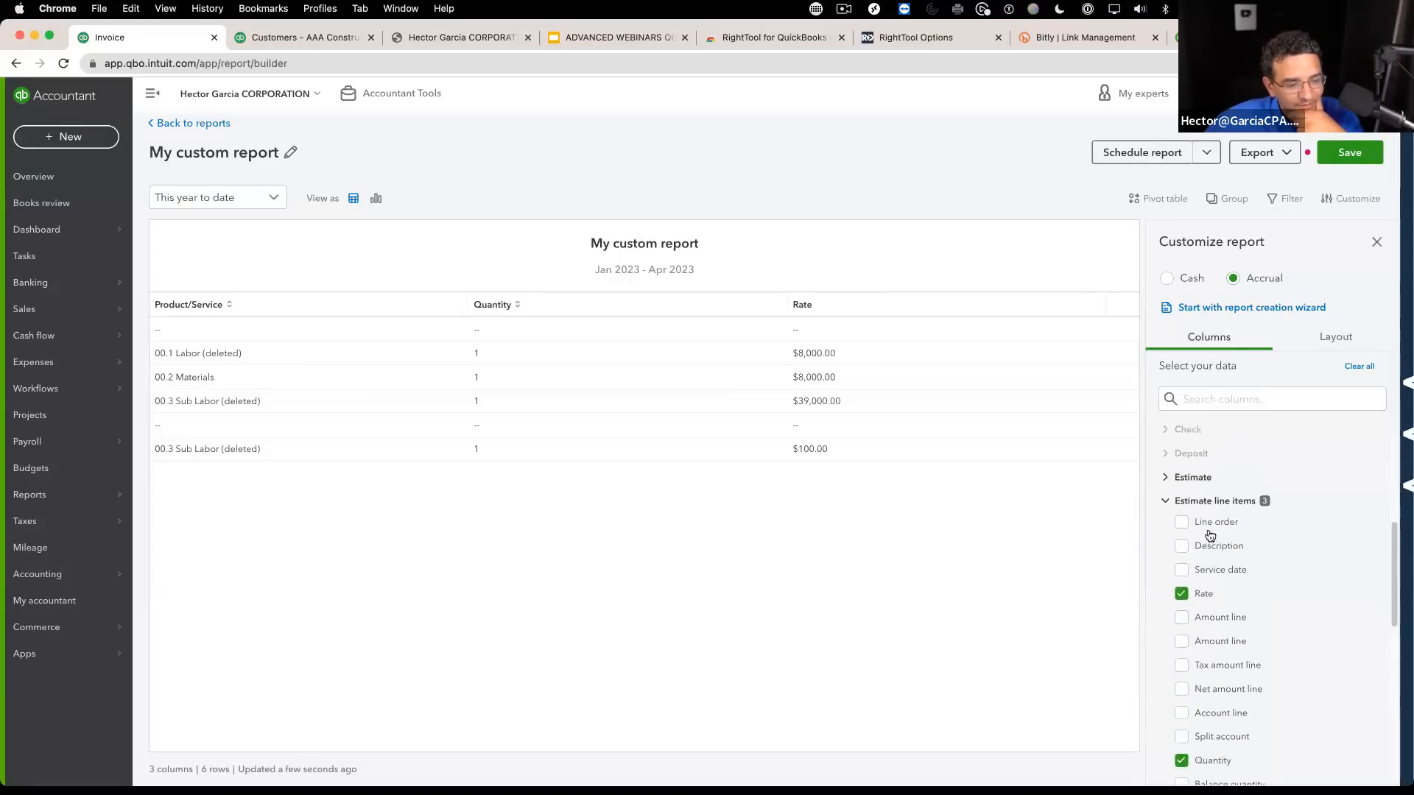
scroll(1184, 530, "down", 2)
left_click(1182, 532)
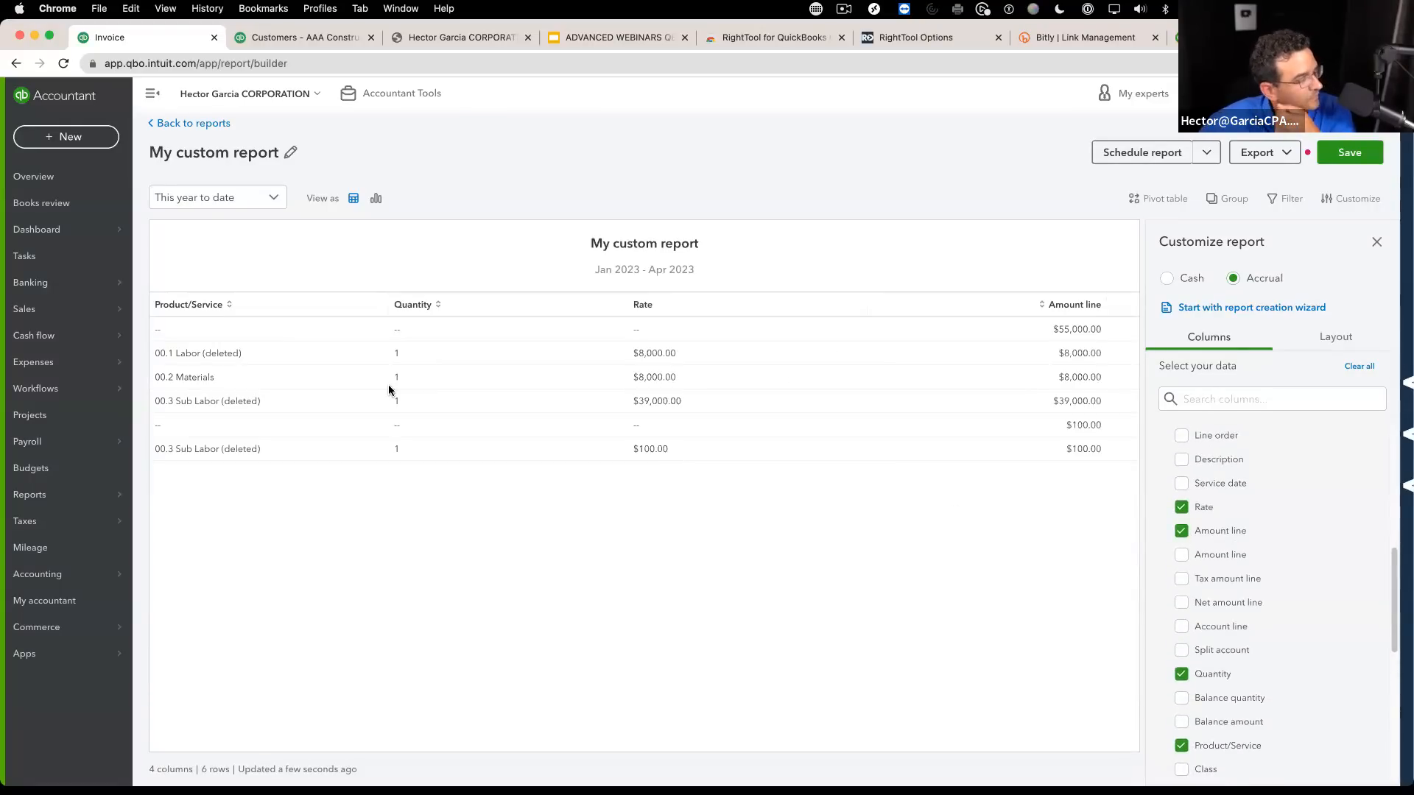
Step: Set the report period to custom dates from 01/01/2019 to 04/20/2023 and look through the resulting lines
left_click(227, 199)
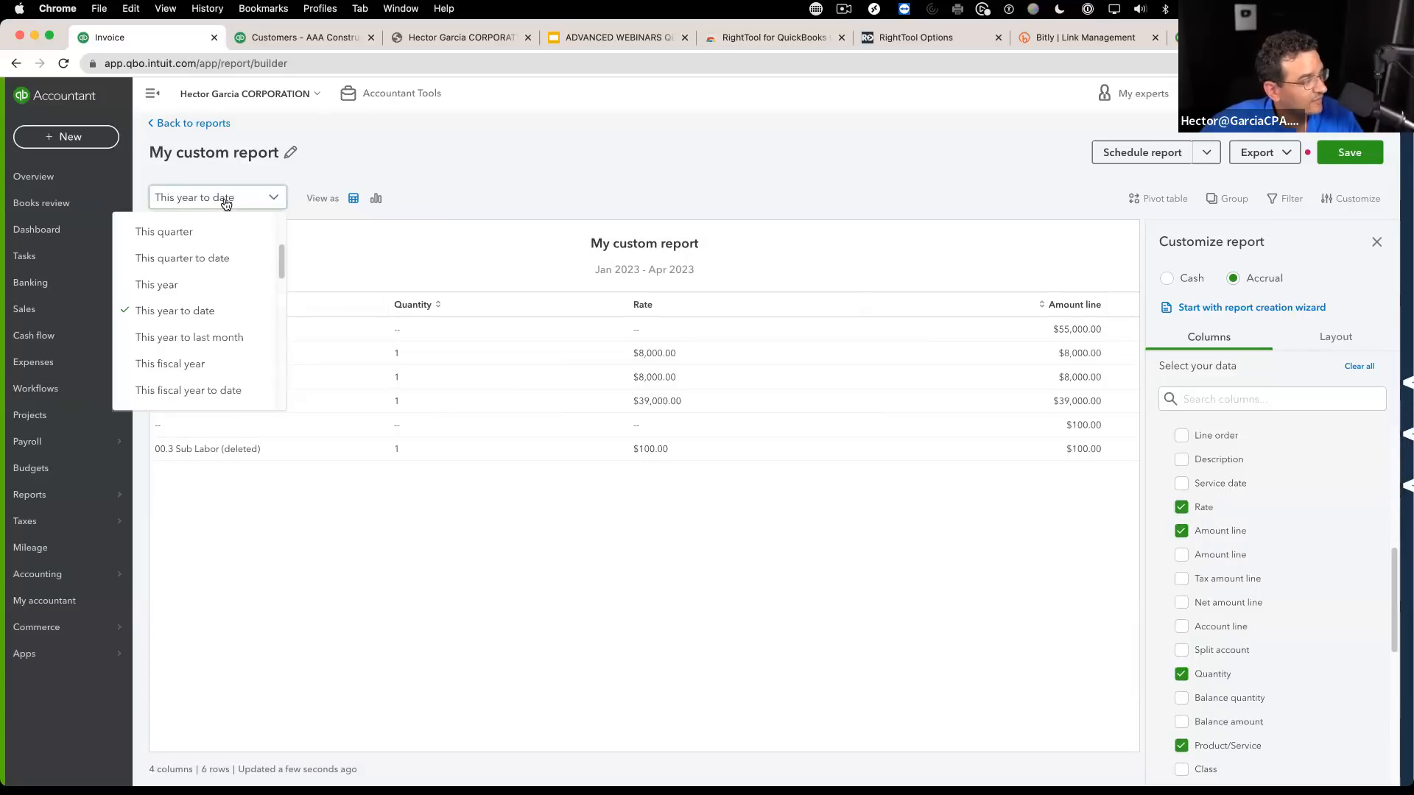
scroll(210, 294, "up", 5)
left_click(188, 229)
left_click(330, 197)
type("01/01/2019")
left_click(487, 197)
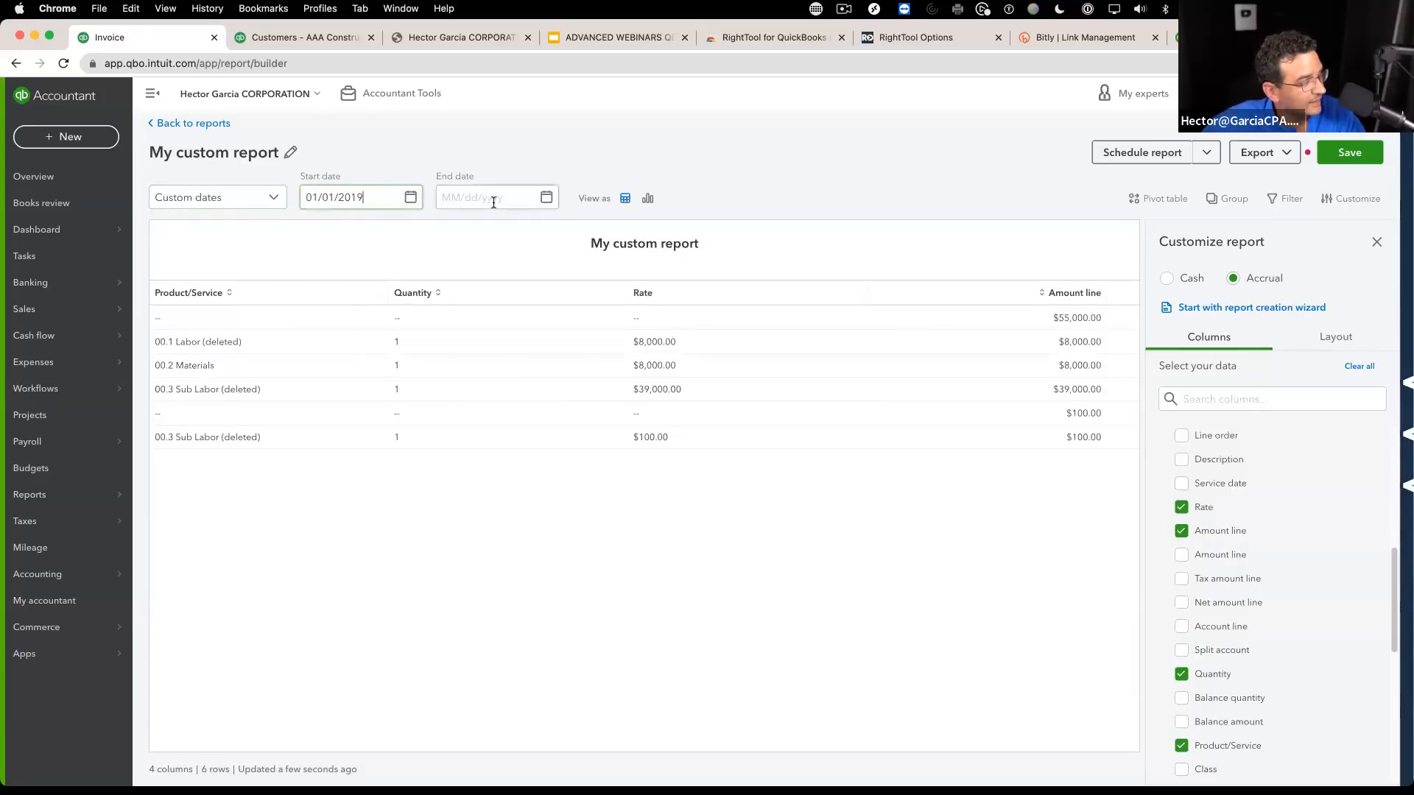
type("04/20/2023")
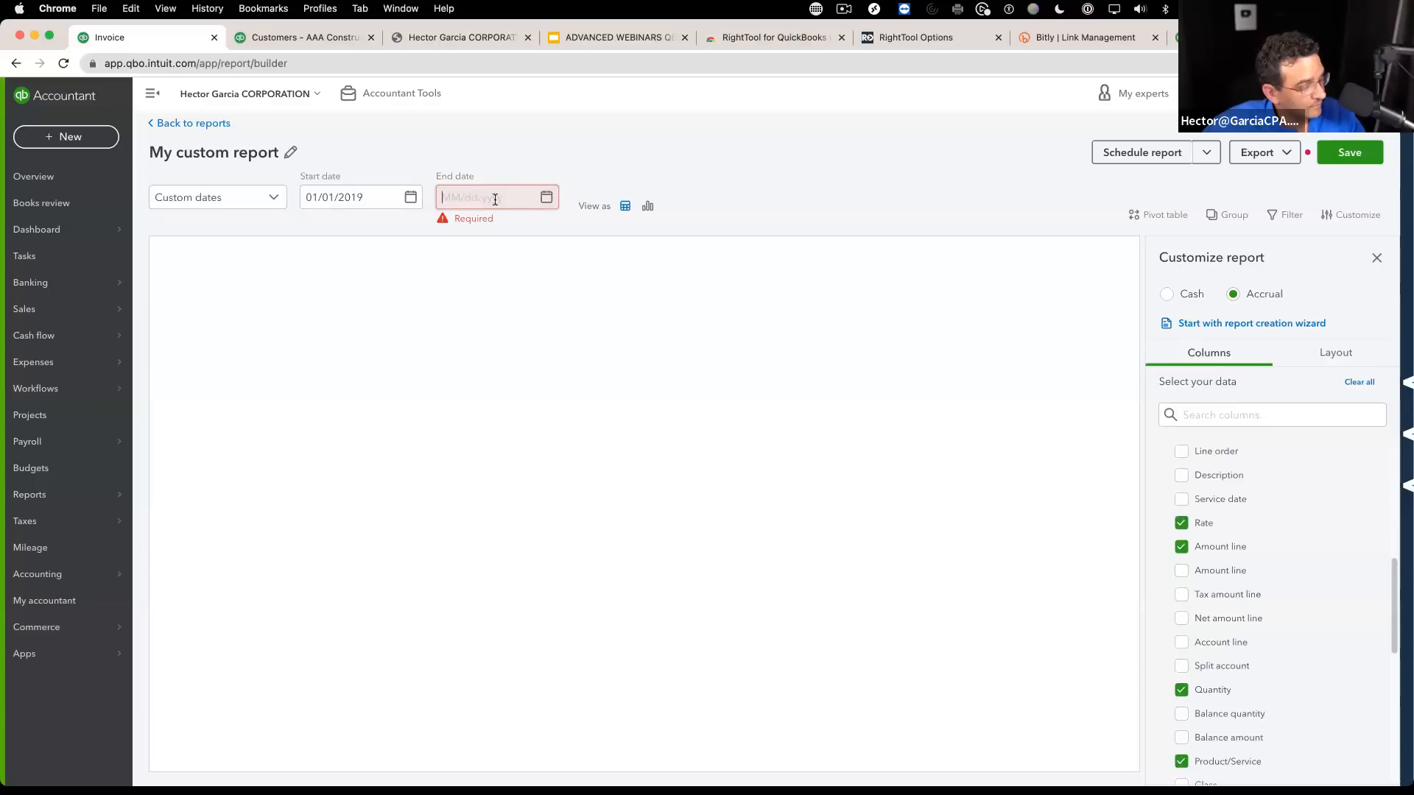
key("Tab")
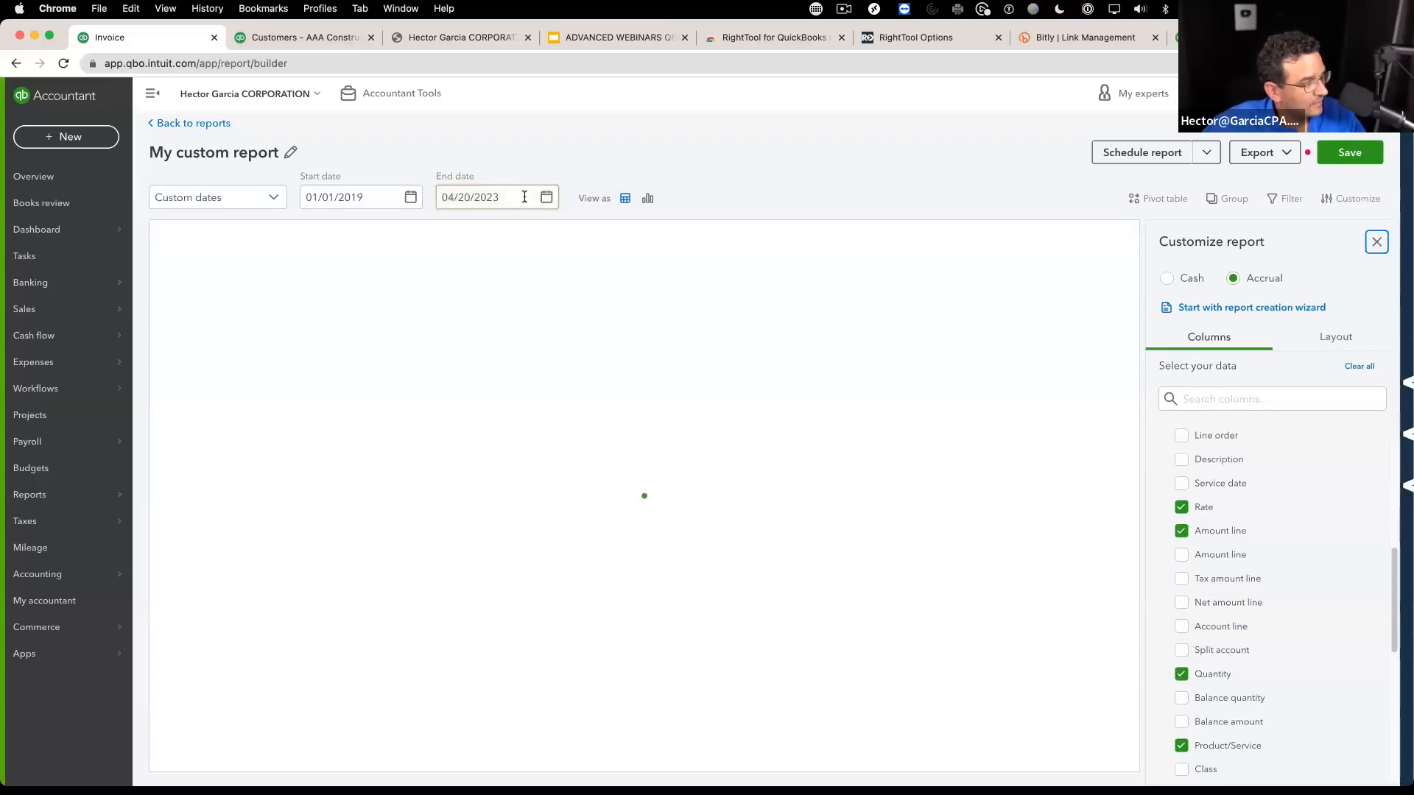
scroll(640, 464, "down", 10)
scroll(647, 460, "up", 10)
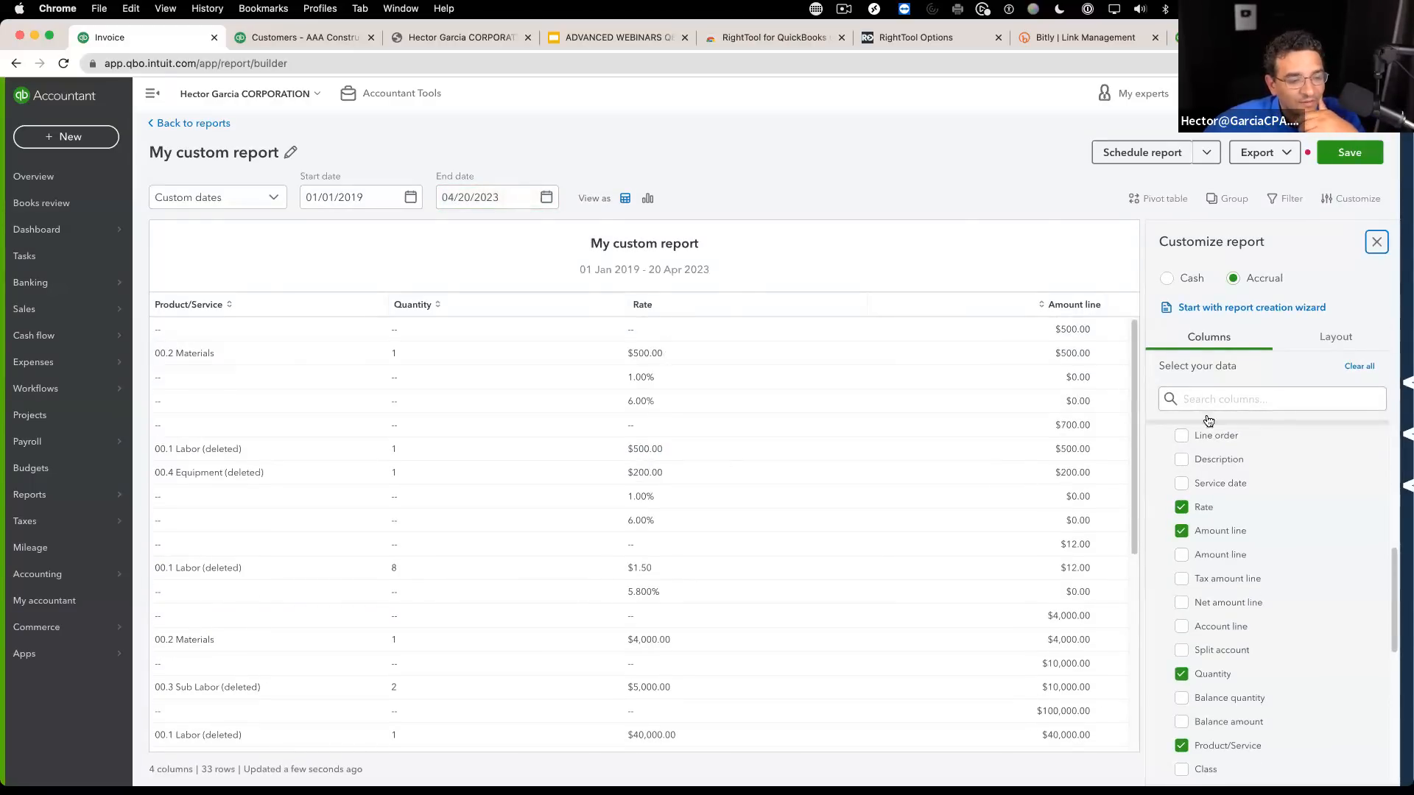
Step: Add the Estimate status column from the full set of Estimate columns and review the status of each line
scroll(1222, 457, "up", 2)
left_click(1170, 537)
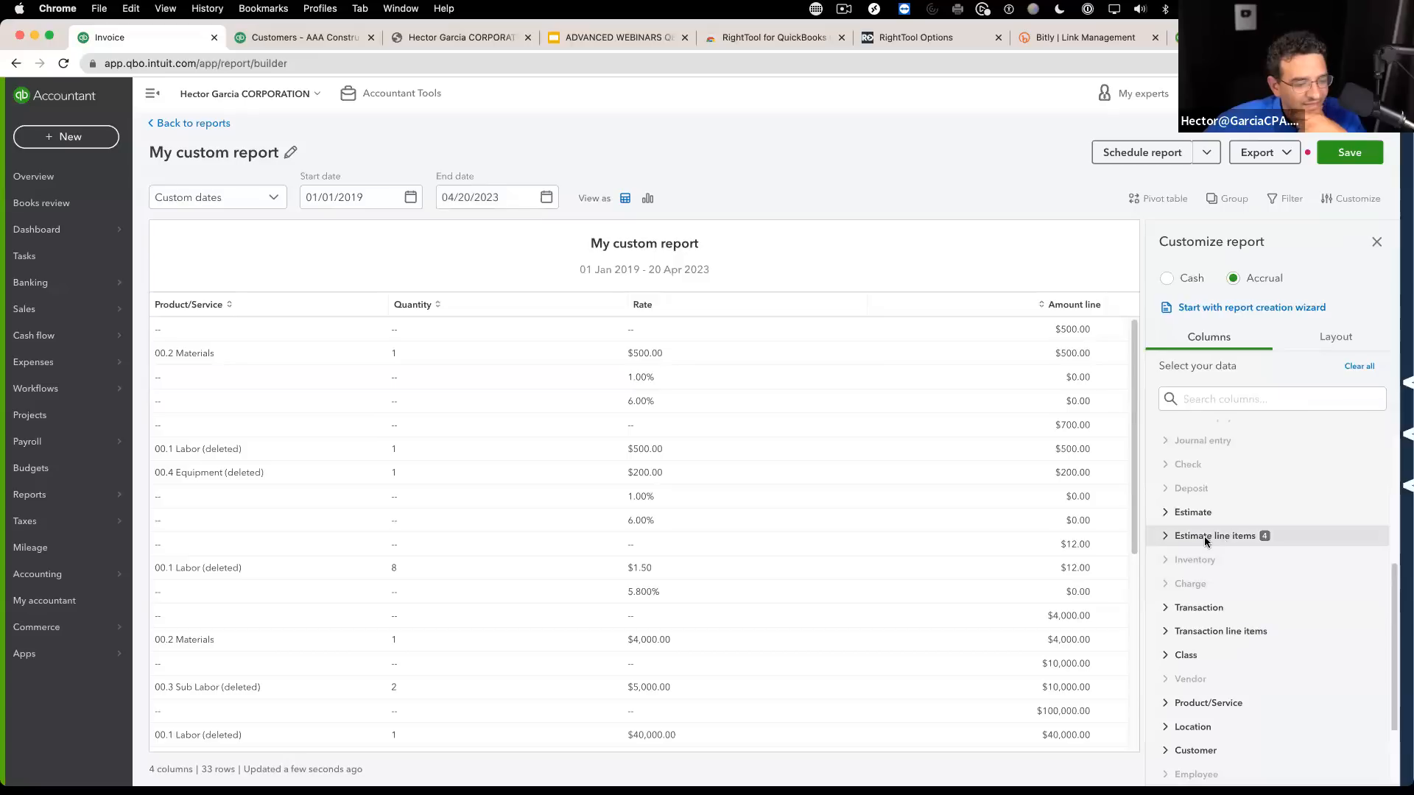
left_click(1192, 510)
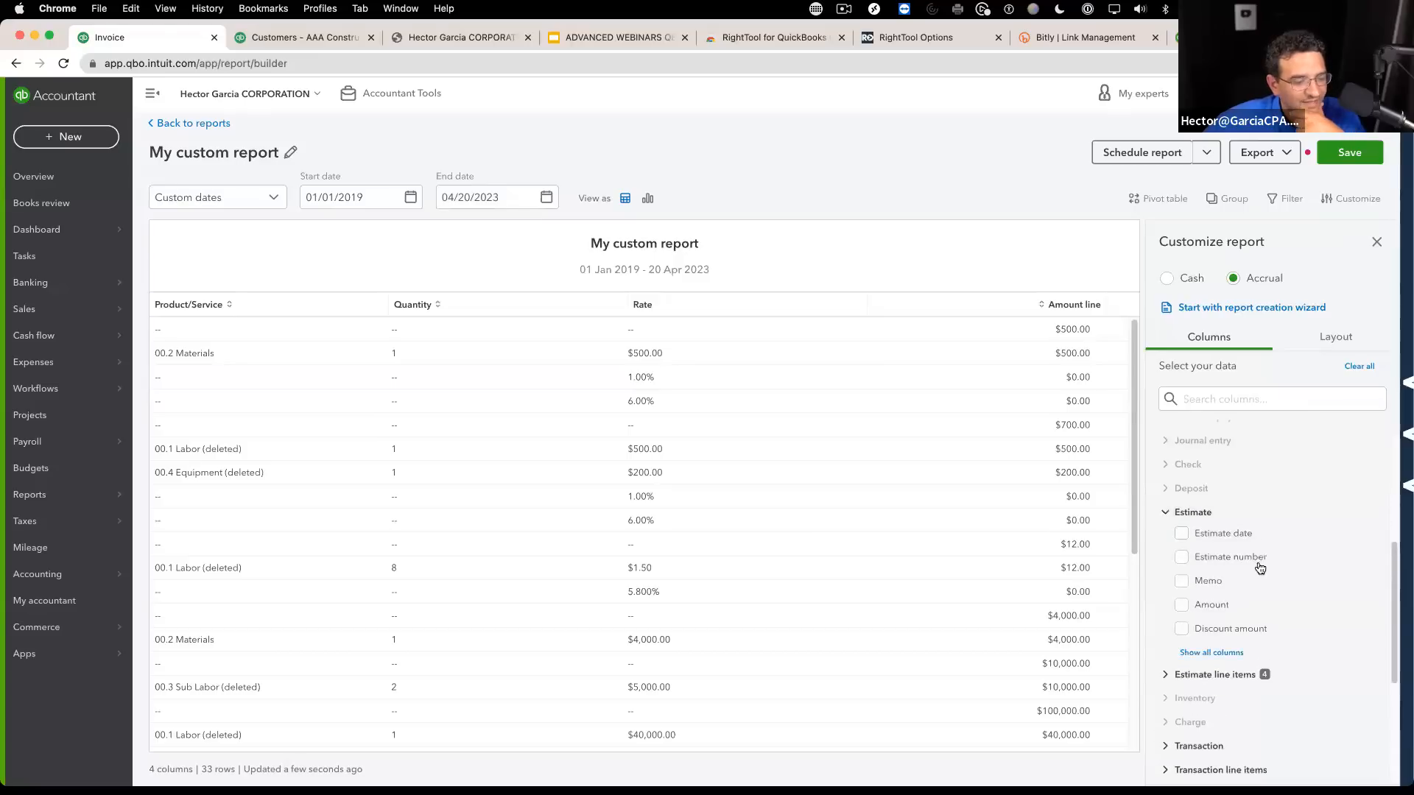
left_click(1220, 651)
scroll(1274, 618, "down", 3)
scroll(1278, 626, "down", 2)
left_click(1182, 590)
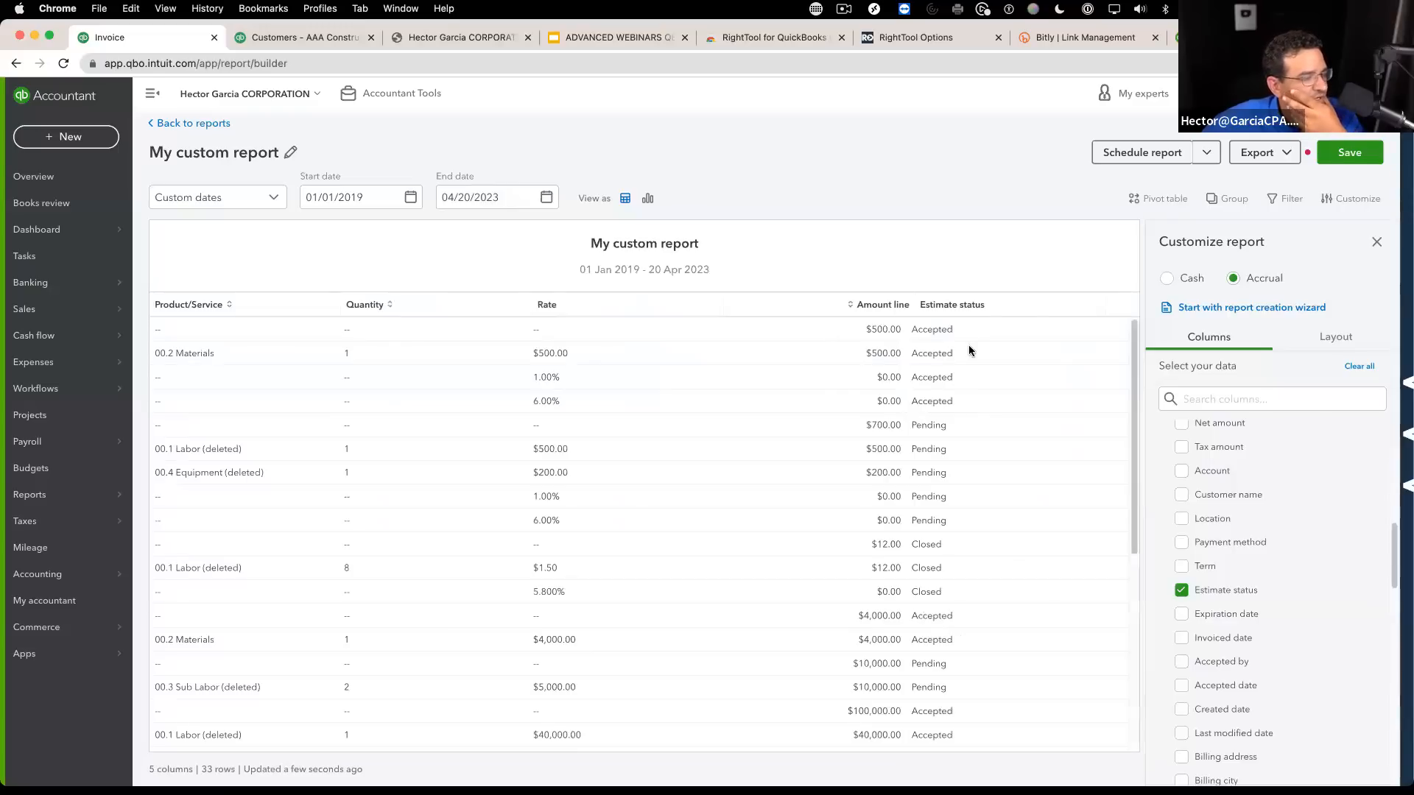
scroll(964, 502, "down", 3)
scroll(978, 503, "up", 3)
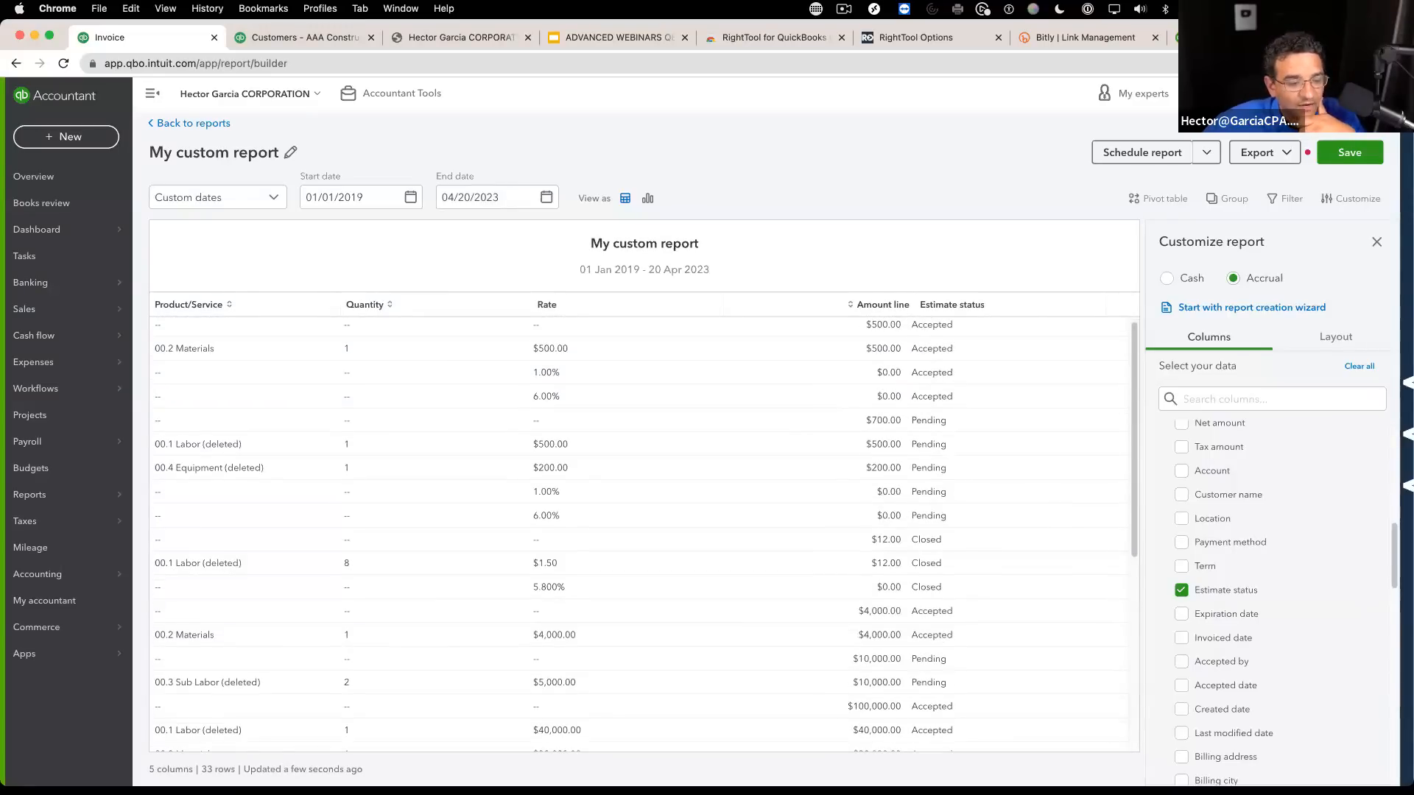
scroll(921, 504, "down", 5)
scroll(937, 506, "up", 5)
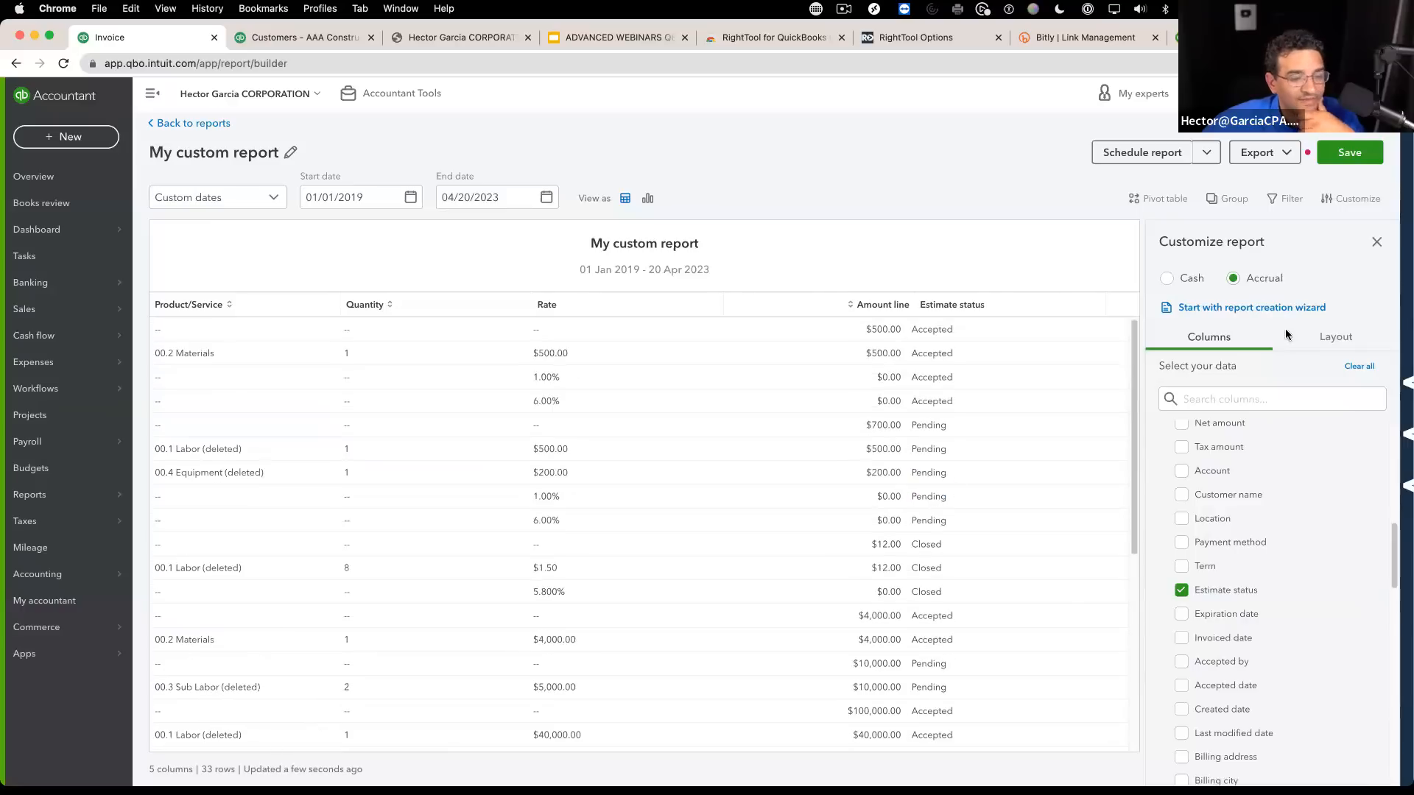
Step: Filter the custom report so that Estimate status equals Pending
left_click(1352, 201)
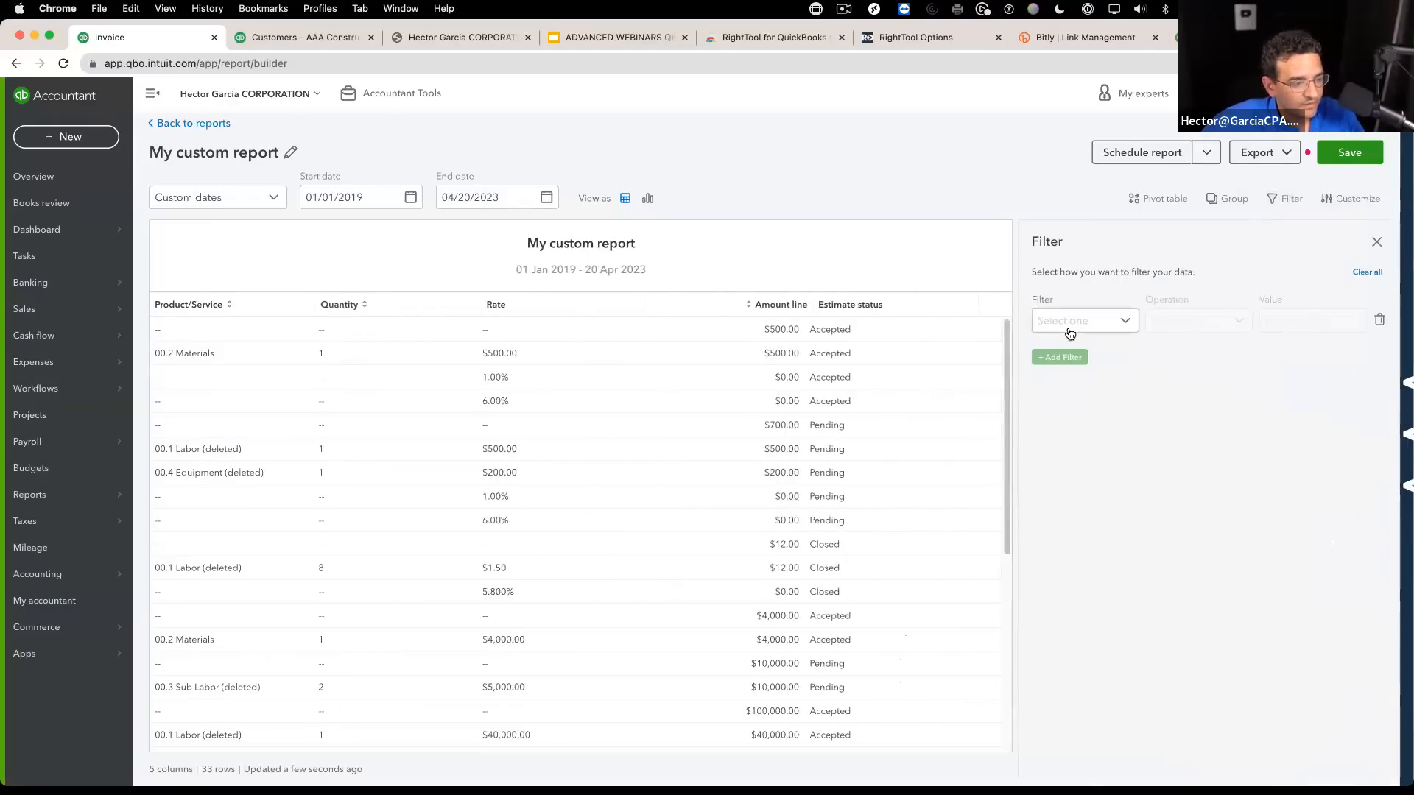
left_click(1069, 326)
left_click(1089, 457)
left_click(1208, 329)
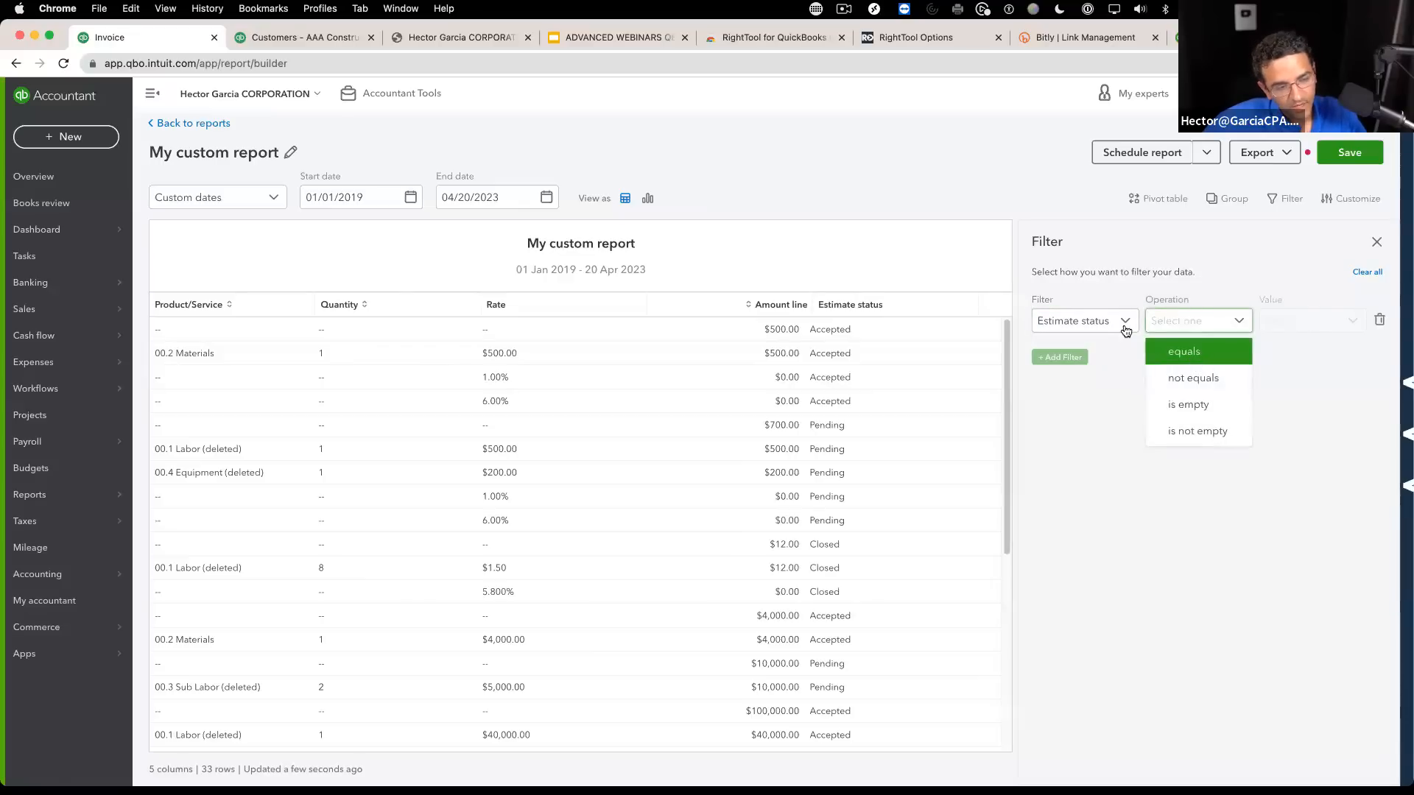
left_click(1200, 352)
left_click(1310, 320)
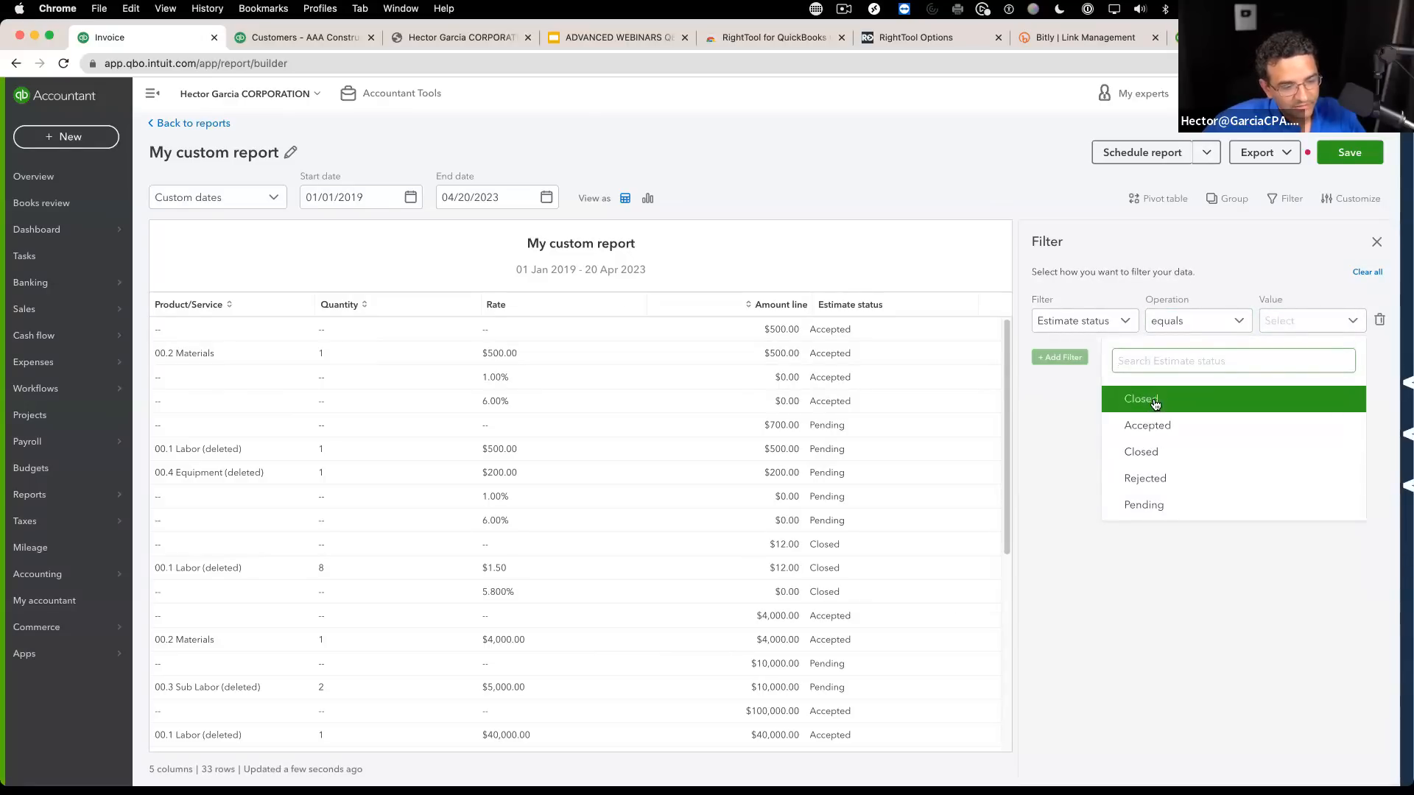
left_click(1163, 510)
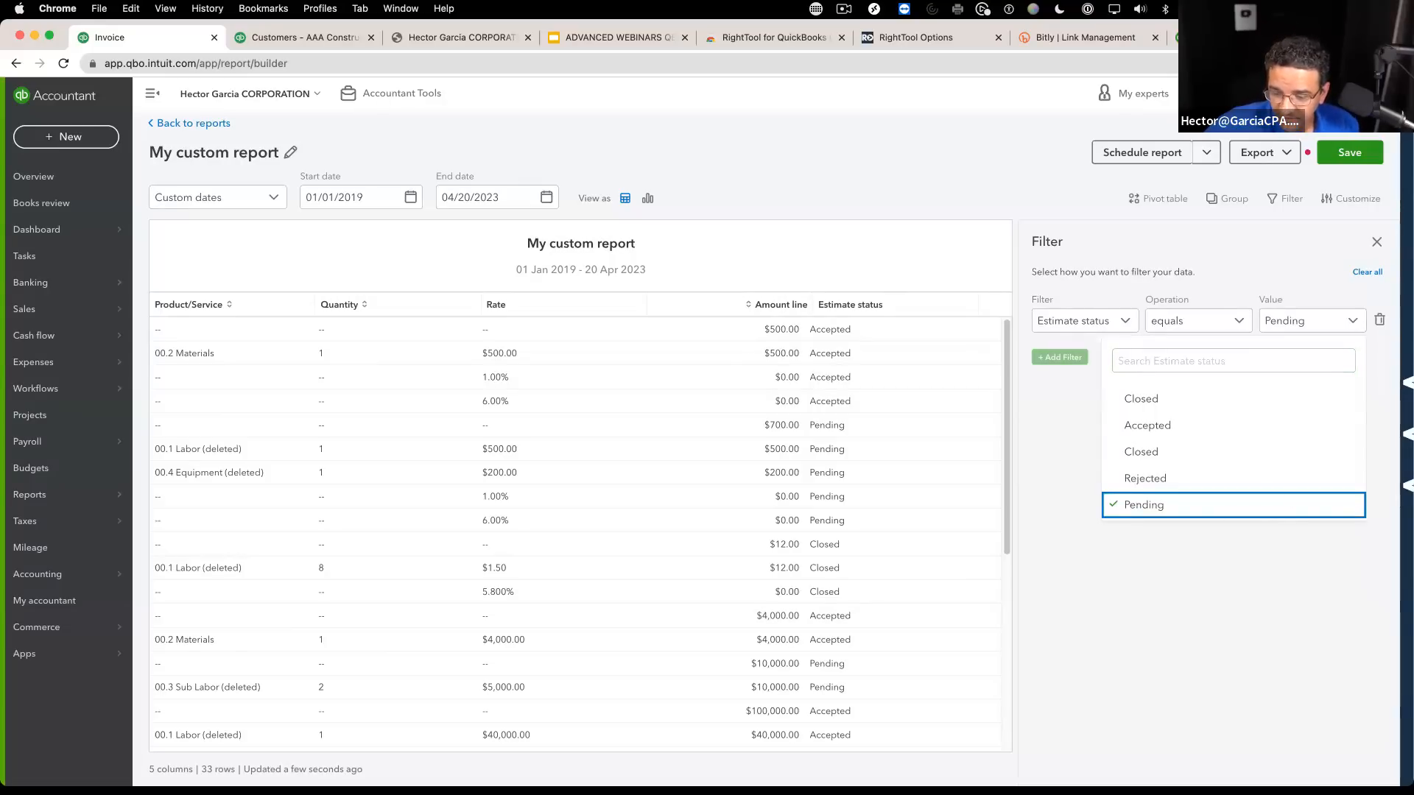
left_click(1163, 589)
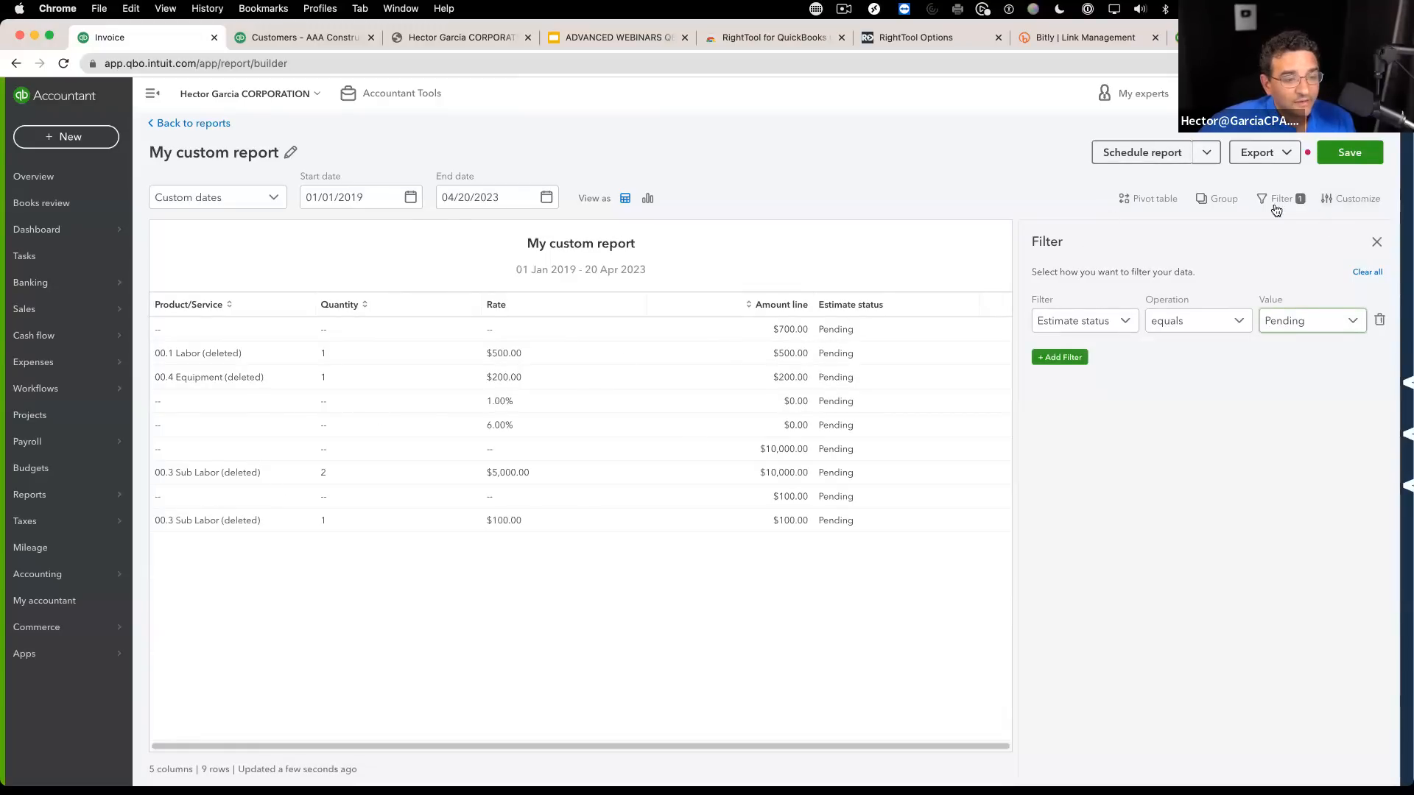
Step: Group the custom report by Product/Service
left_click(1214, 201)
left_click(1223, 318)
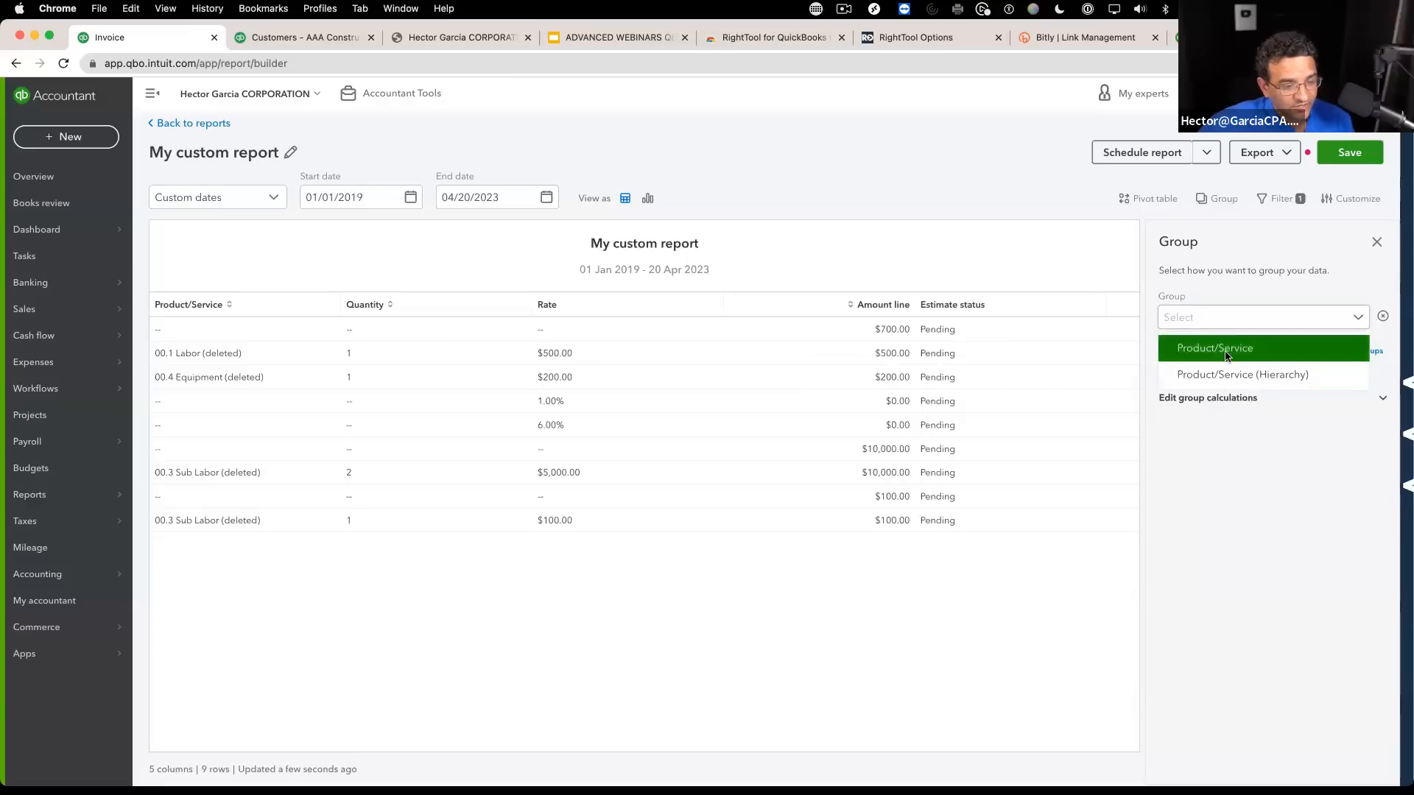
left_click(1215, 348)
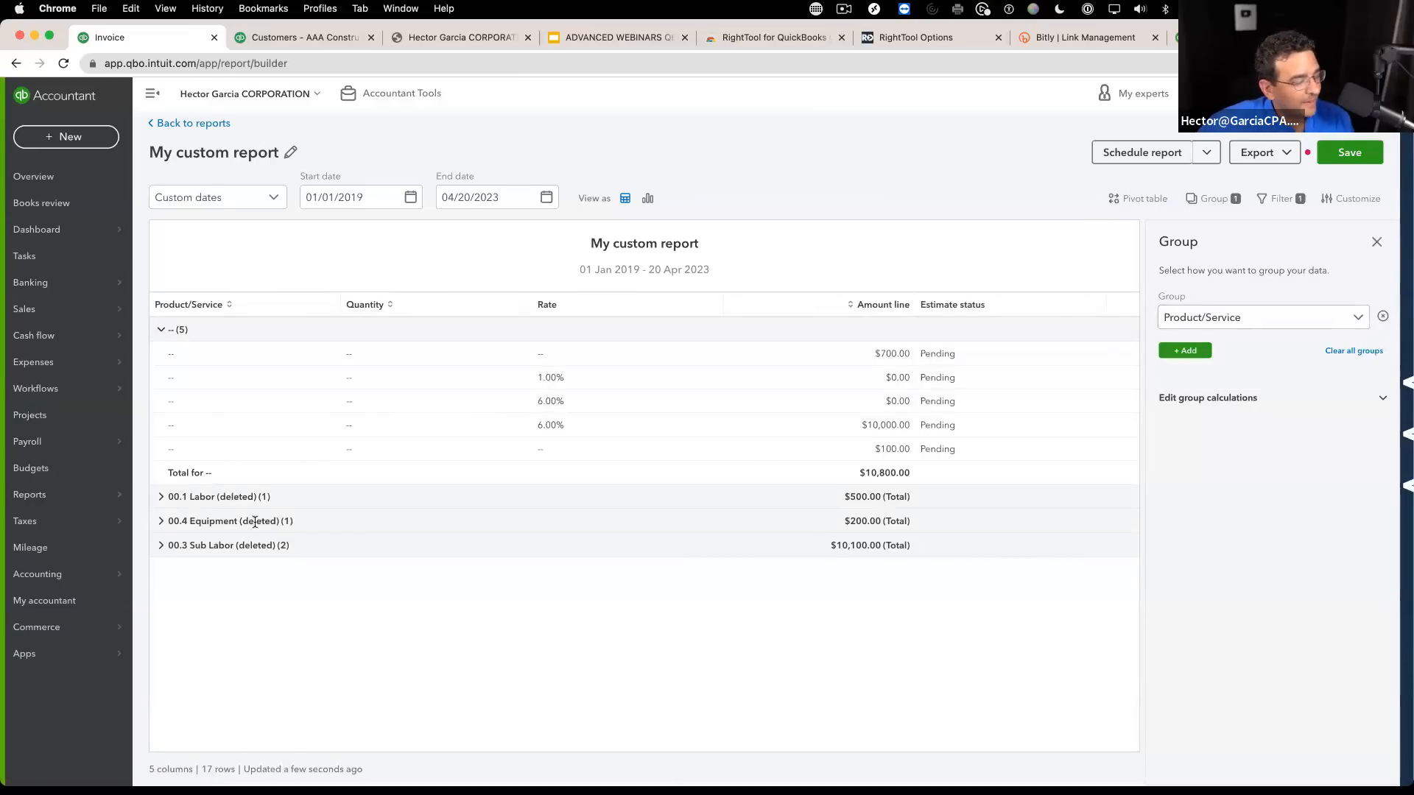
Step: Add a second filter so that Product/Service is not empty, and expand the Equipment and Sub Labor groups
left_click(1282, 198)
left_click(1065, 358)
left_click(1079, 374)
left_click(1083, 404)
left_click(1218, 378)
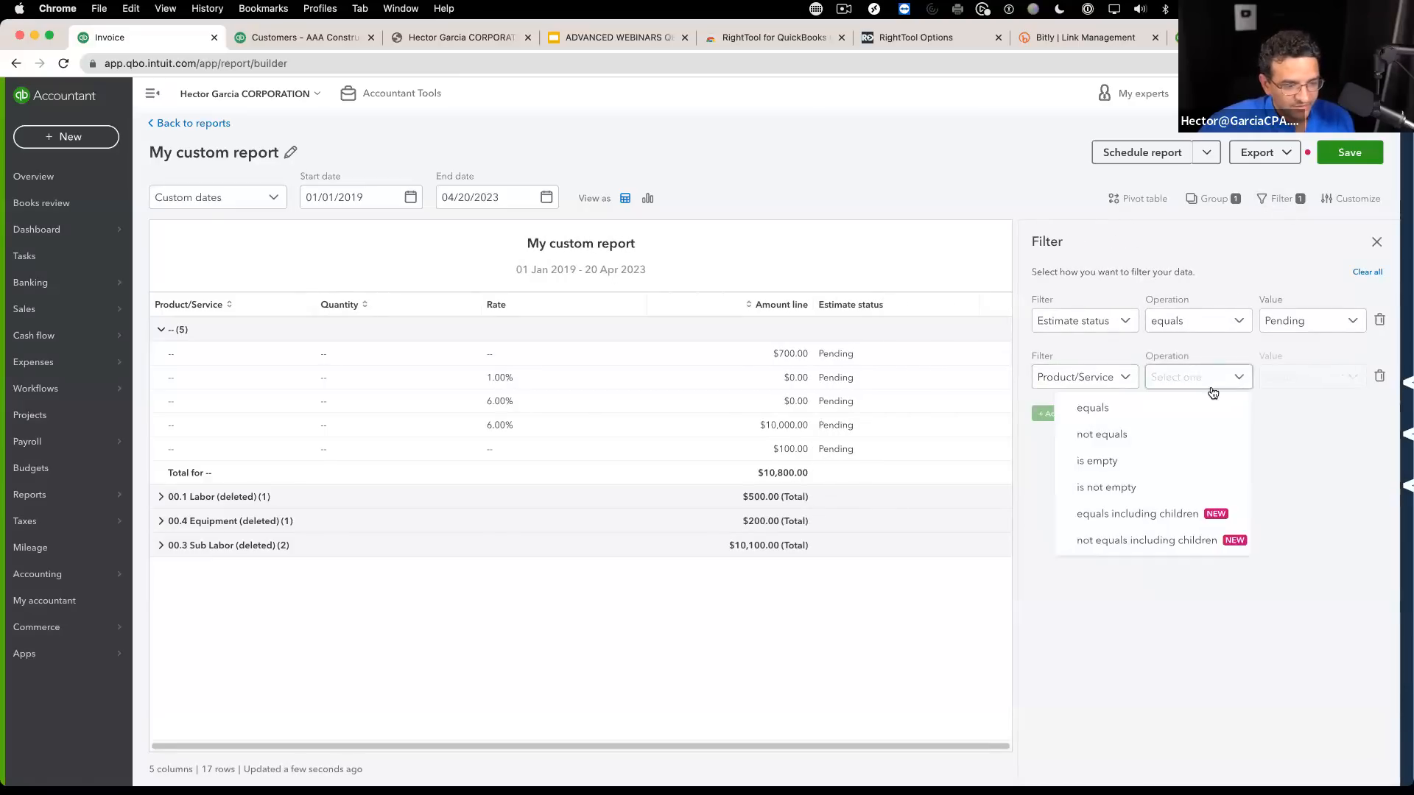
left_click(1133, 489)
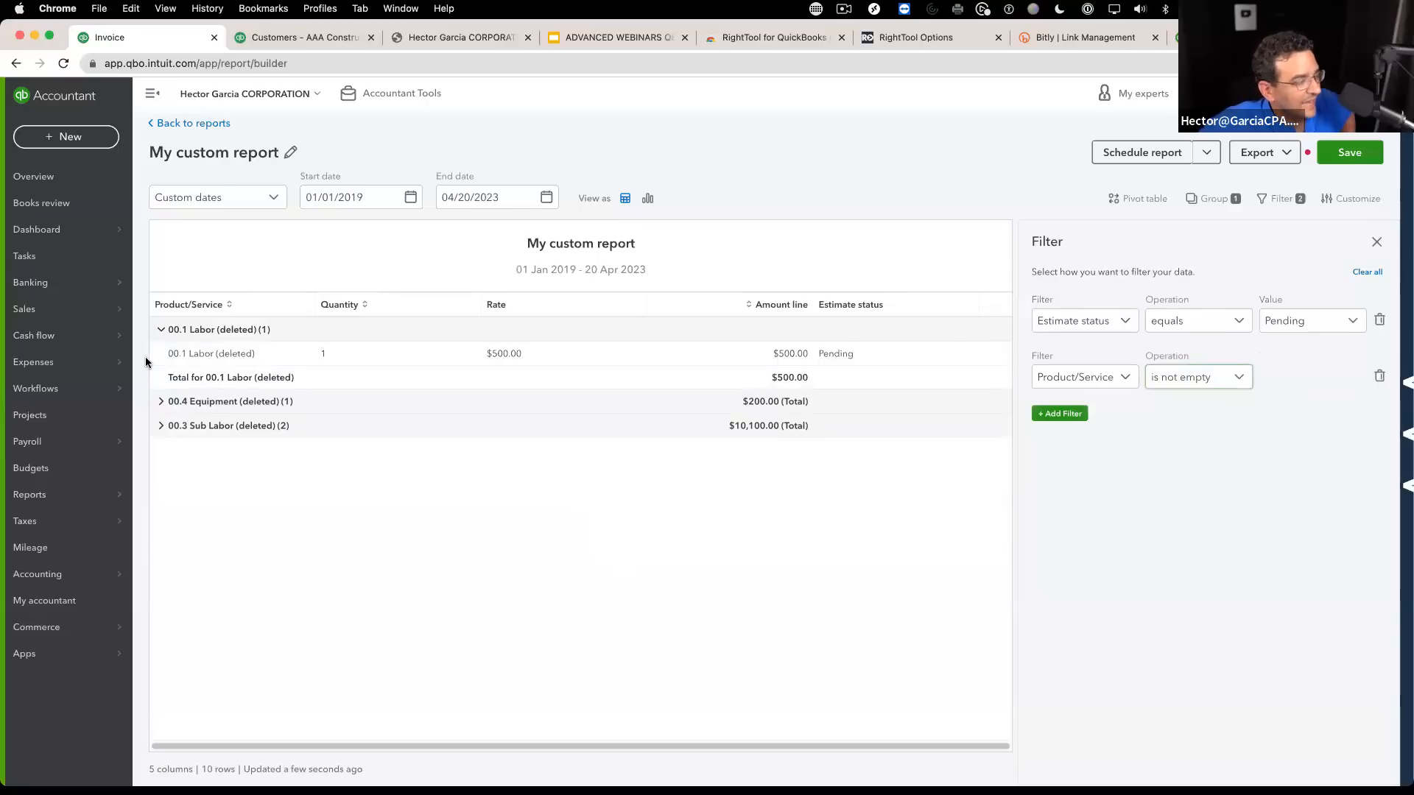
left_click(159, 402)
left_click(161, 474)
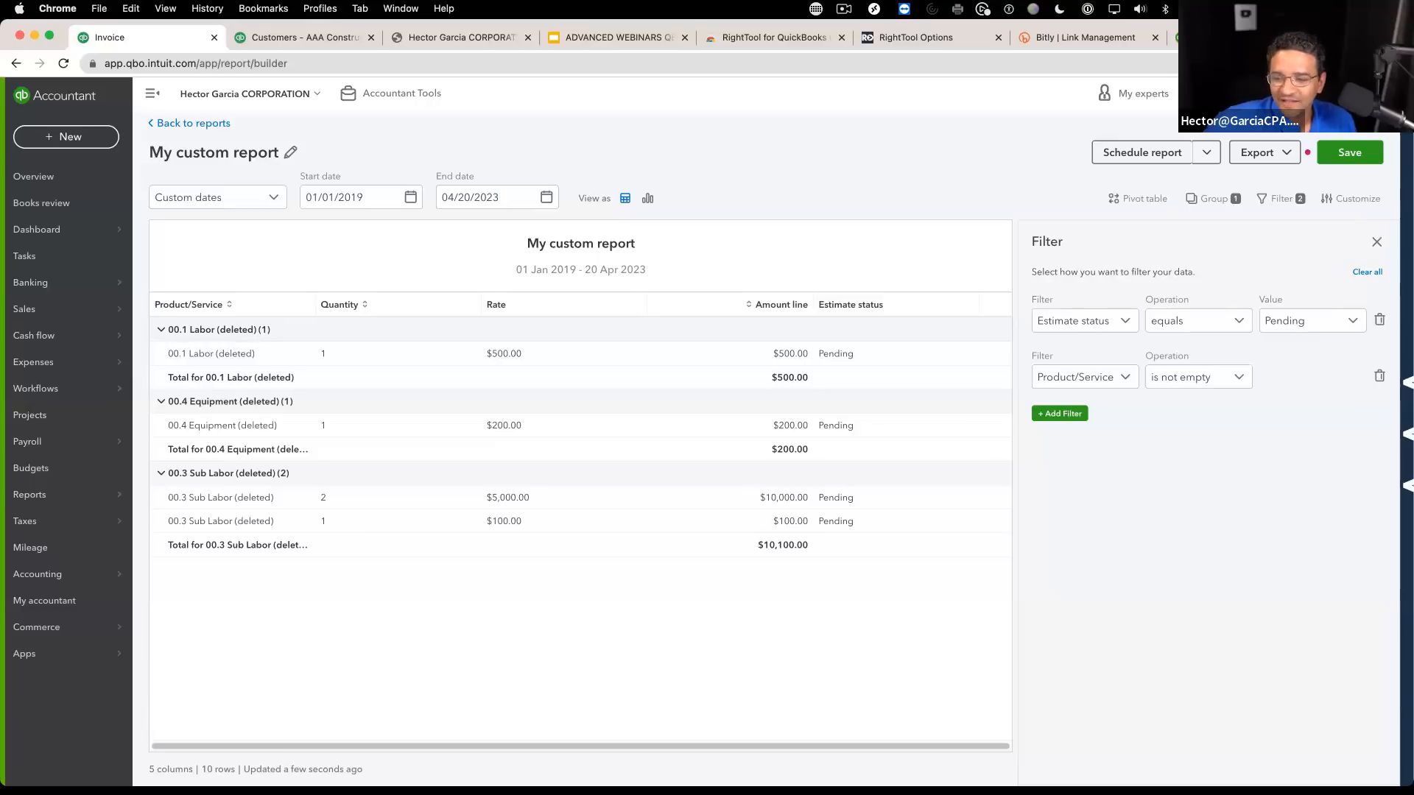
Step: Switch to the ADVANCED WEBINARS presentation in Google Slides and present the Questions/Comments? slide full screen
left_click(594, 35)
left_click(1220, 100)
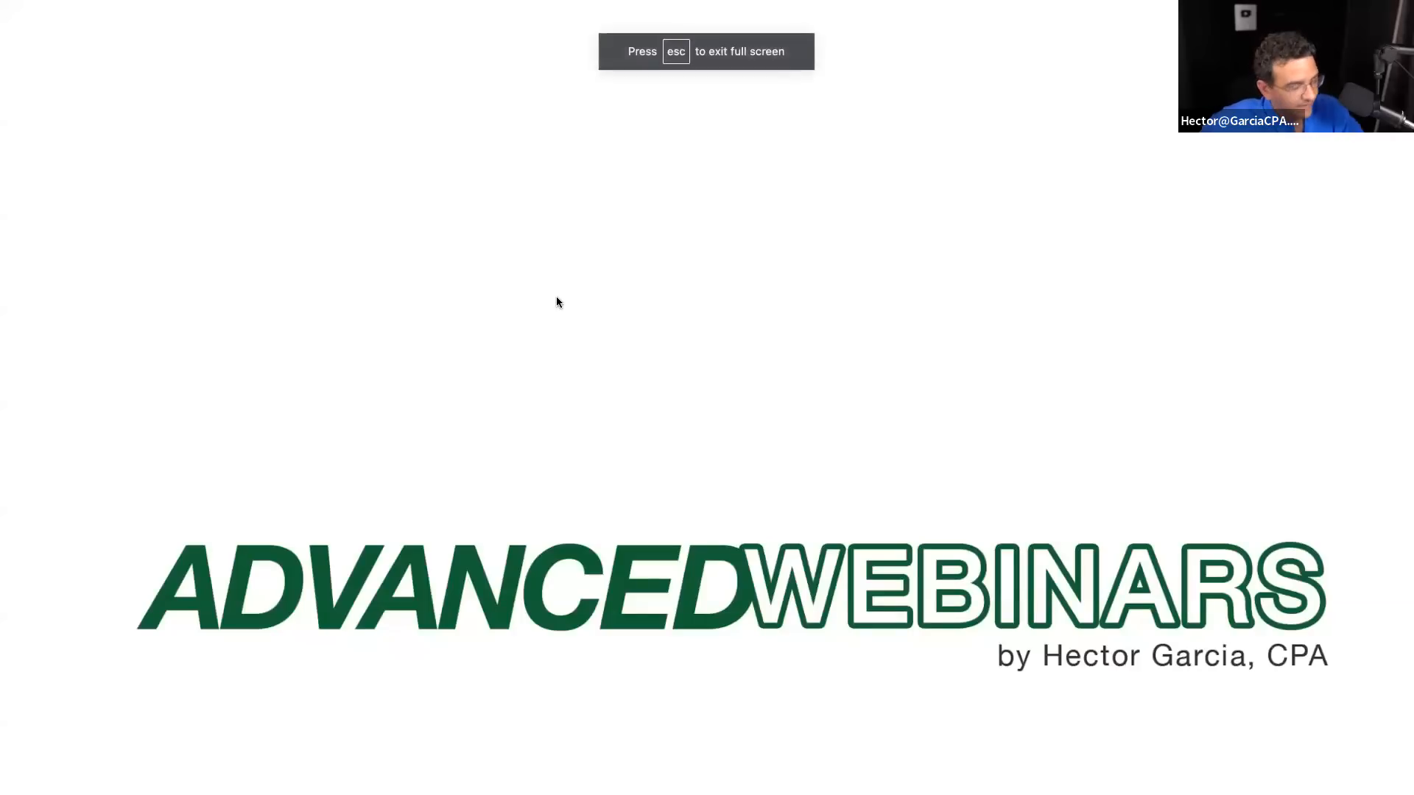
key("Escape")
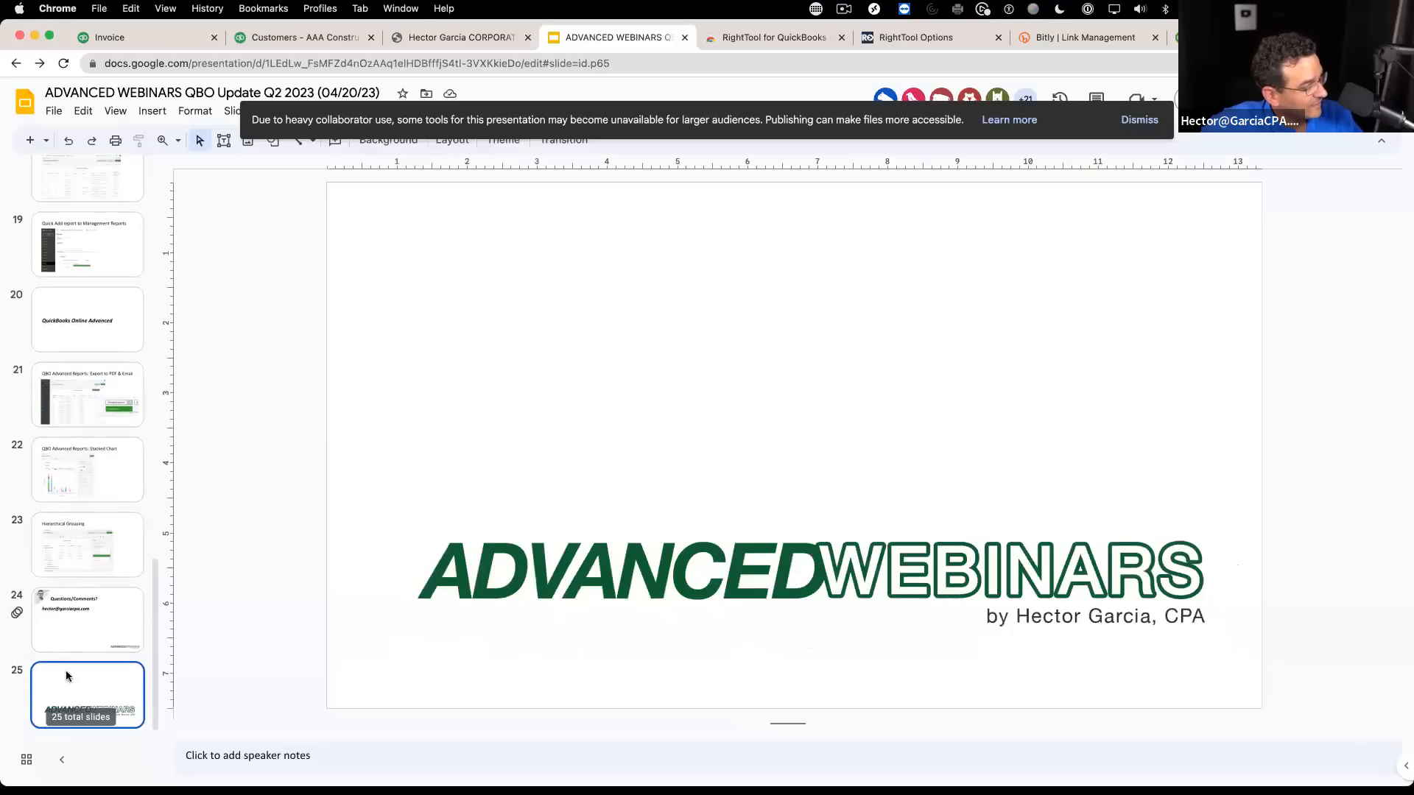
left_click(85, 611)
left_click(1219, 99)
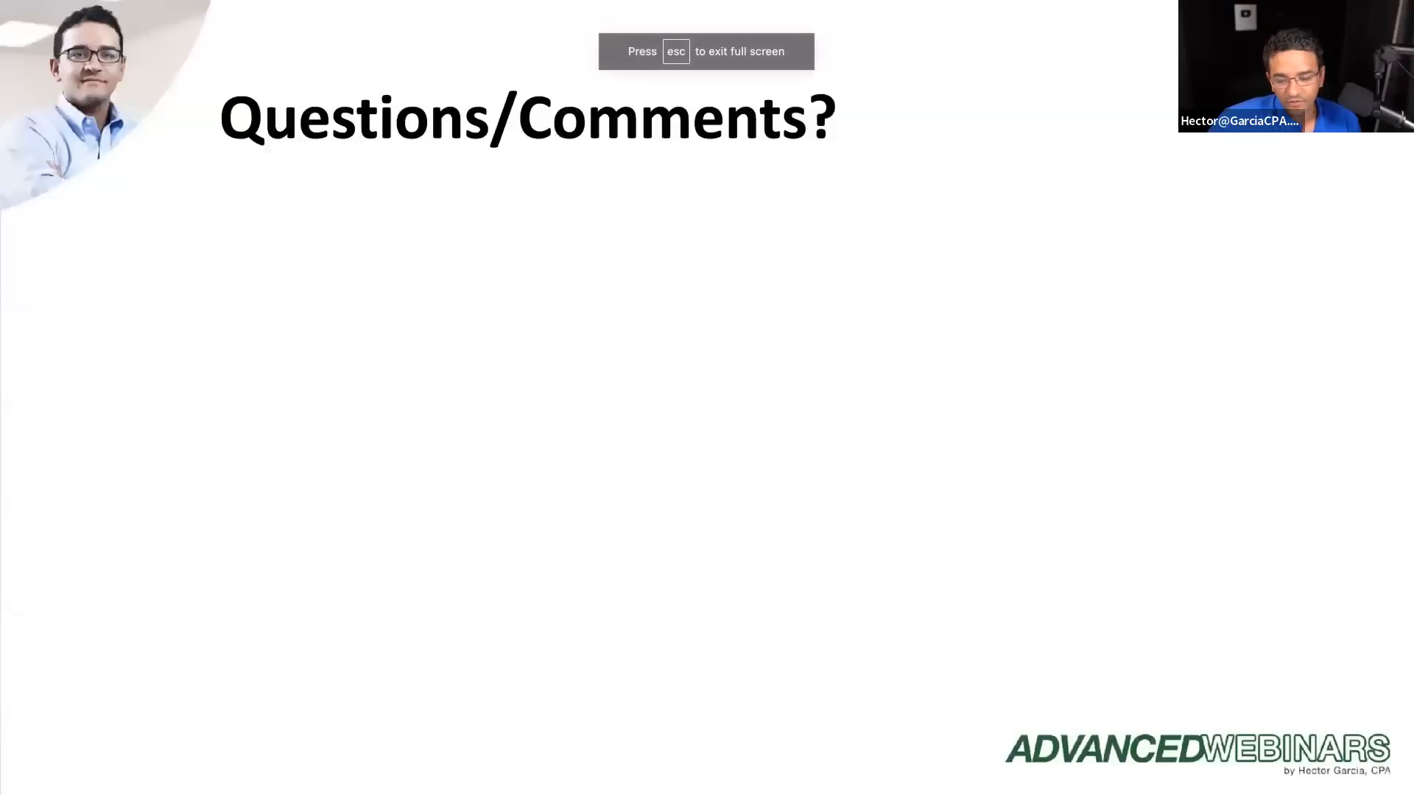